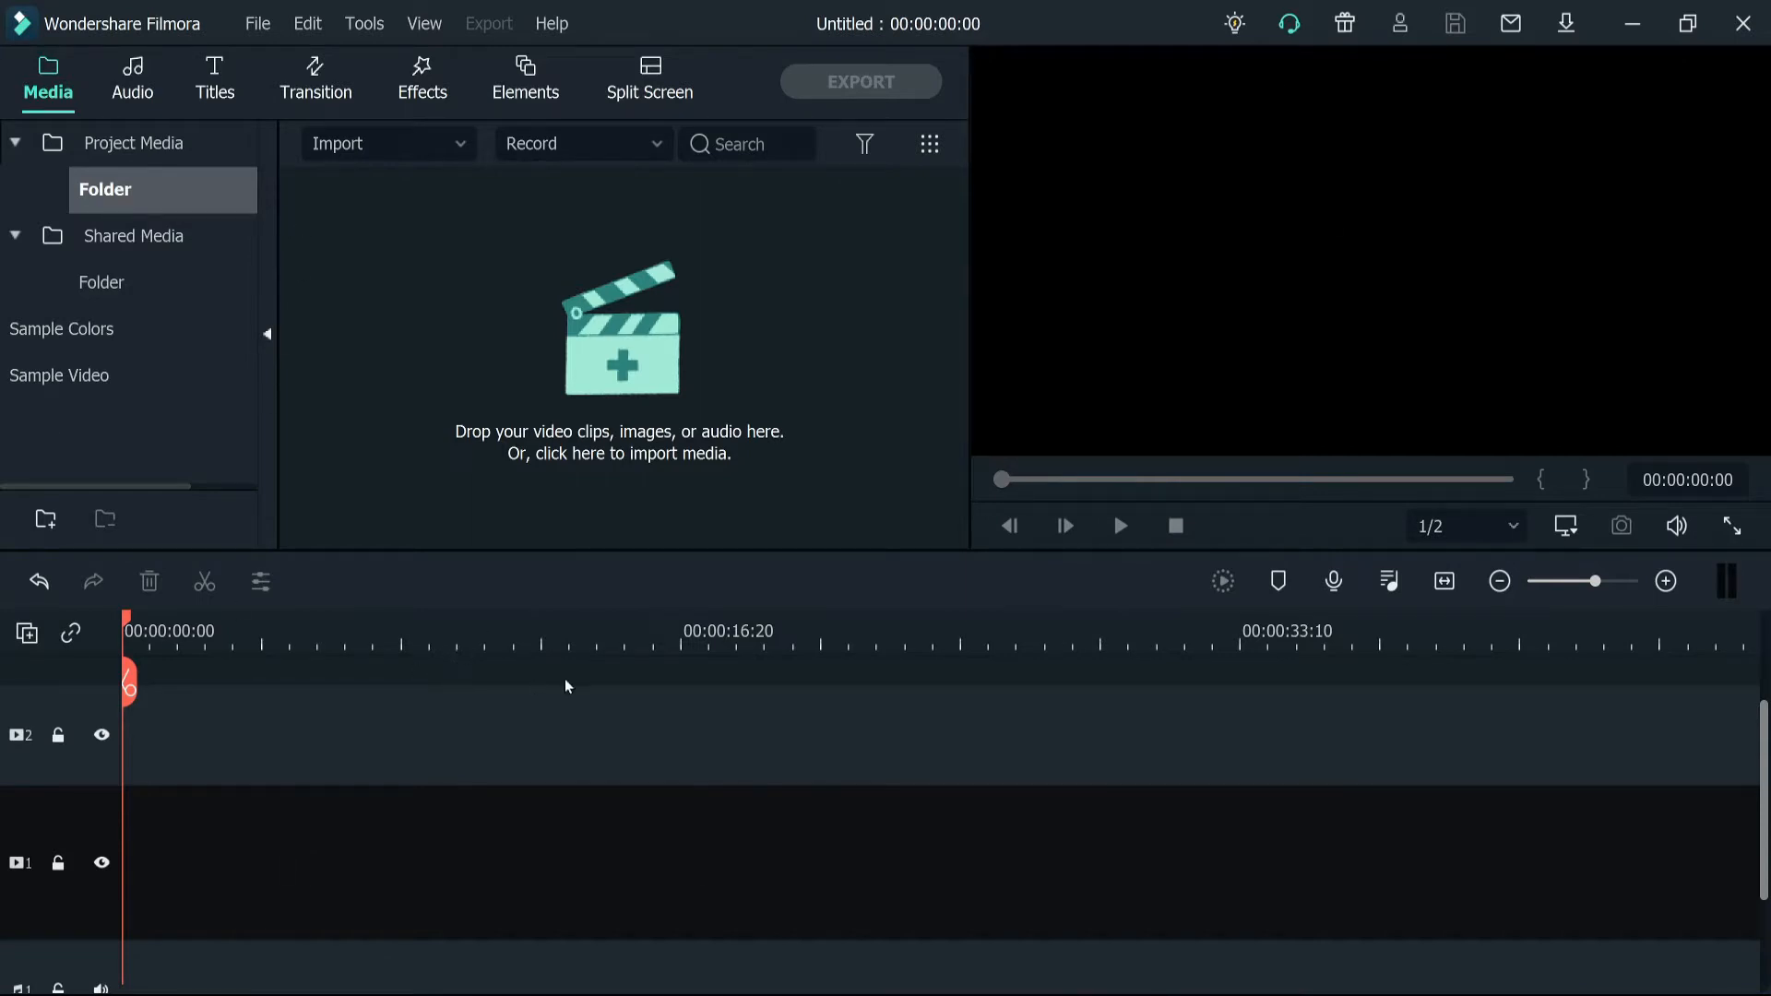
Browse the included Openers title templates
click(215, 95)
scroll(182, 237, up, 4)
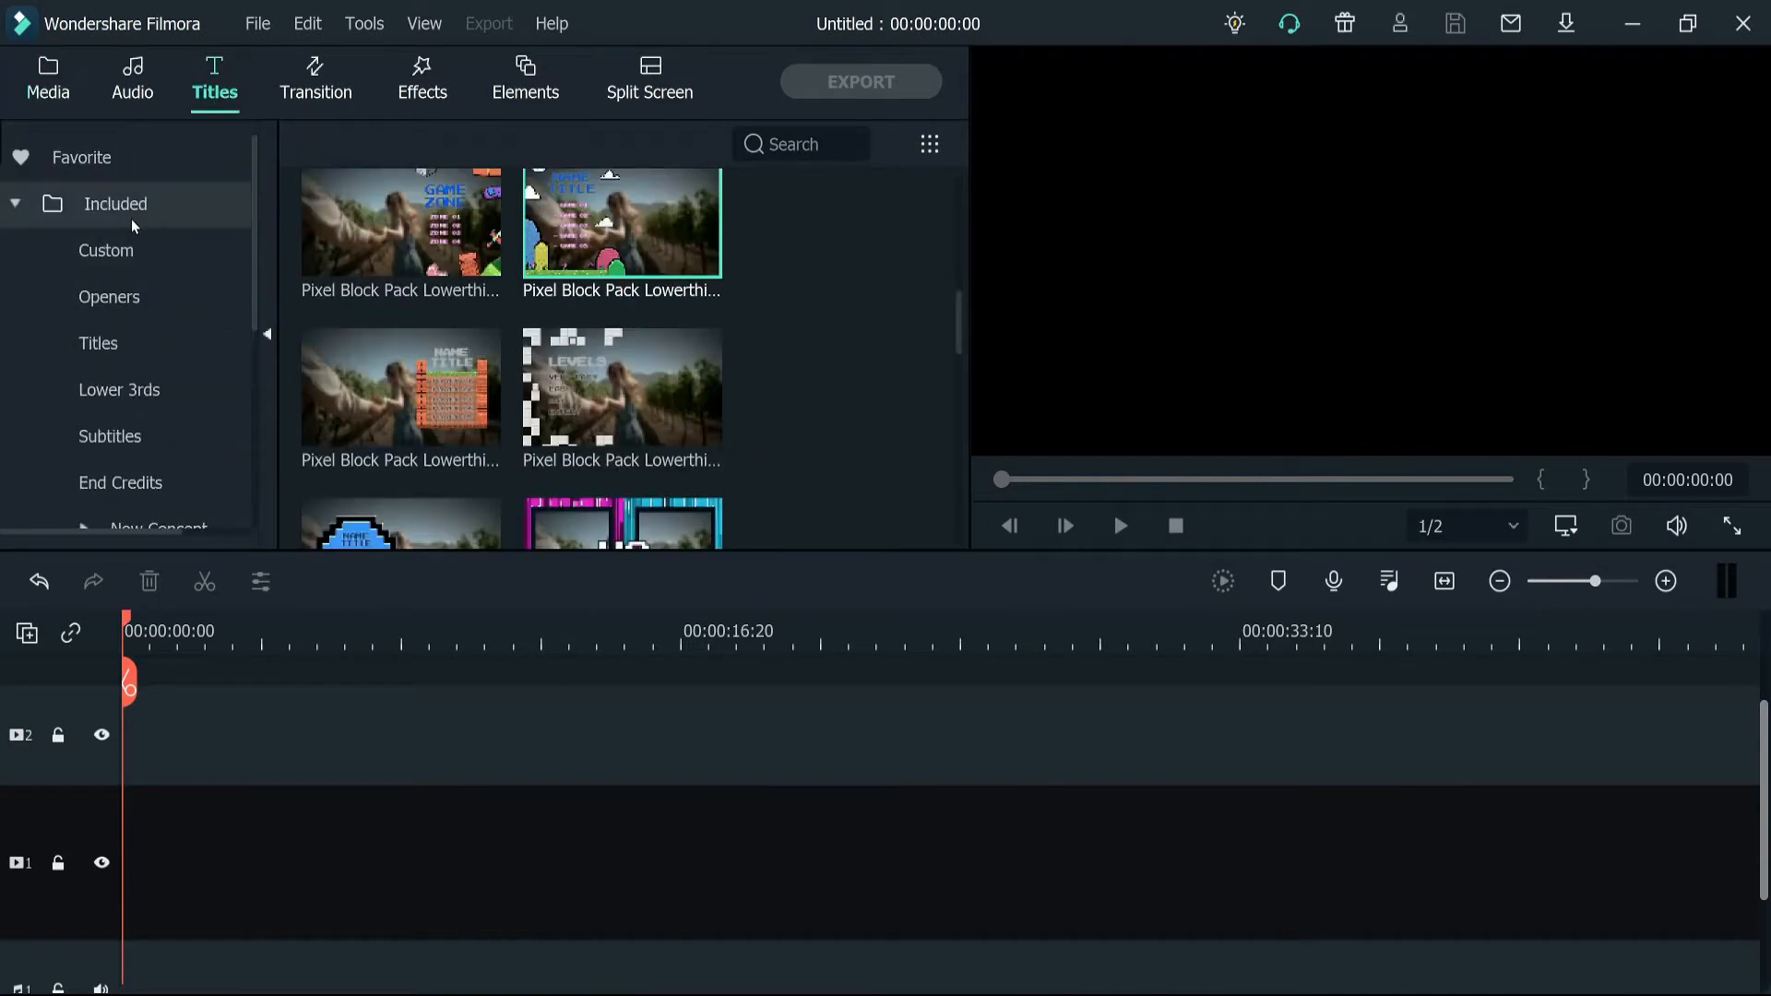
click(103, 297)
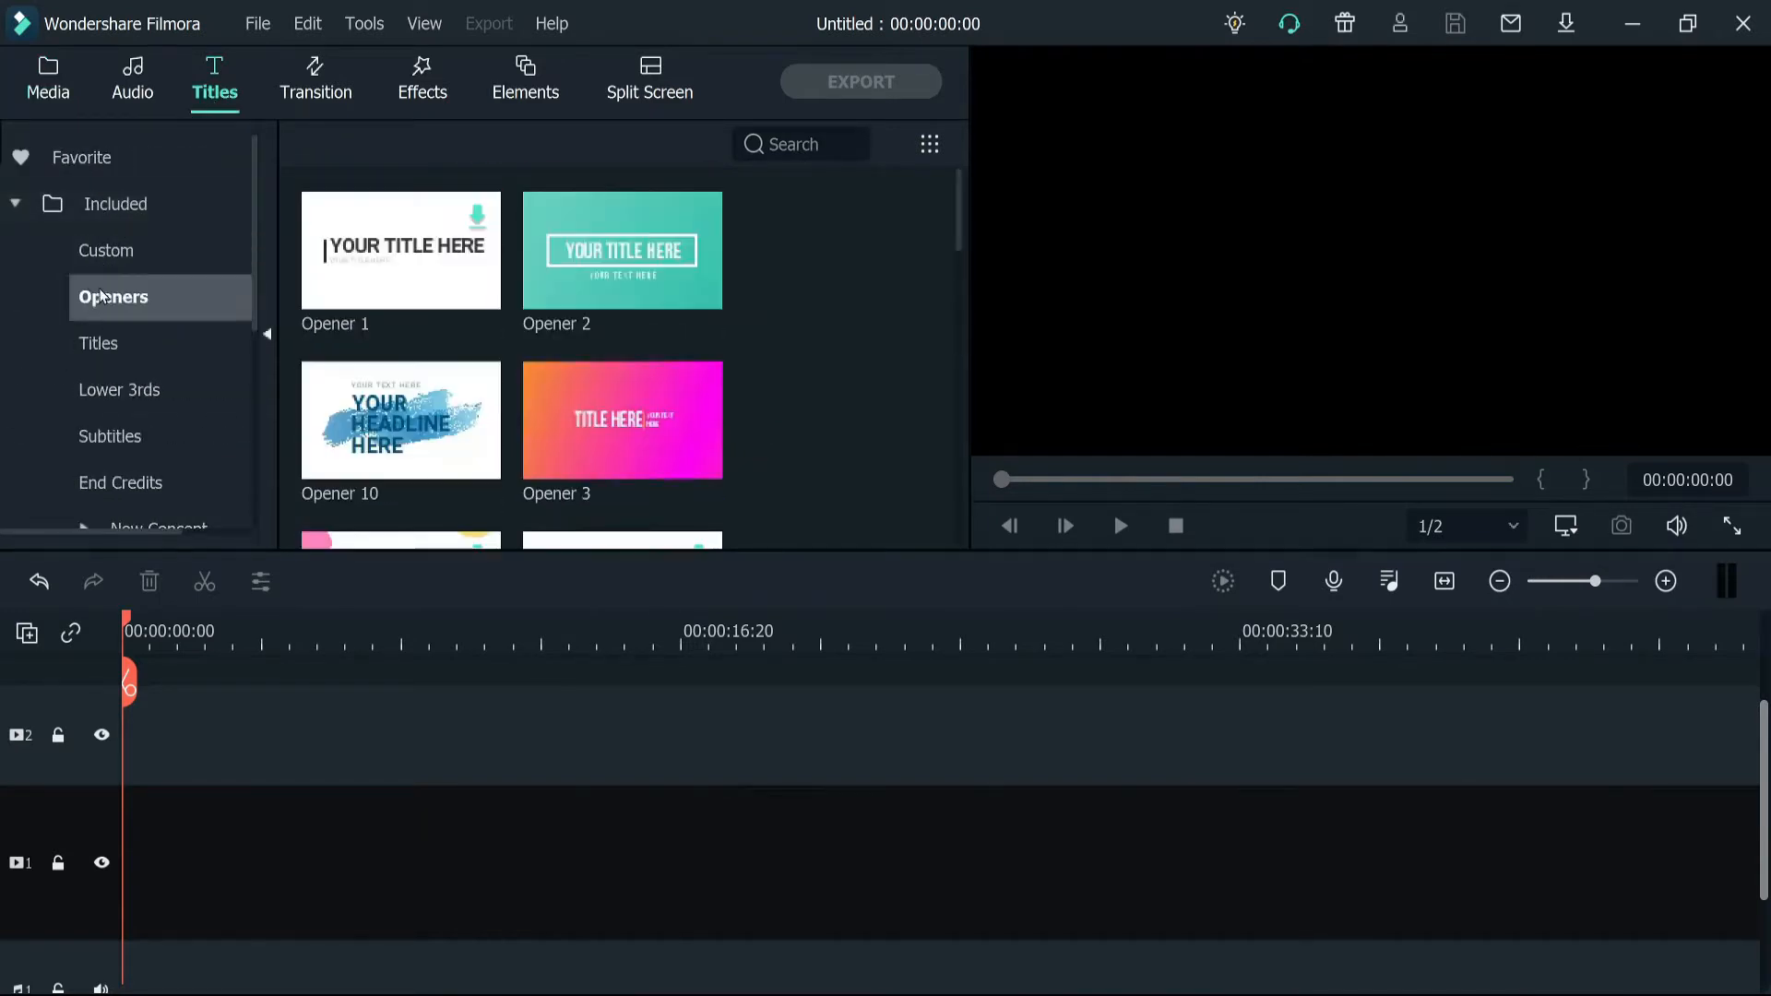
scroll(446, 223, down, 3)
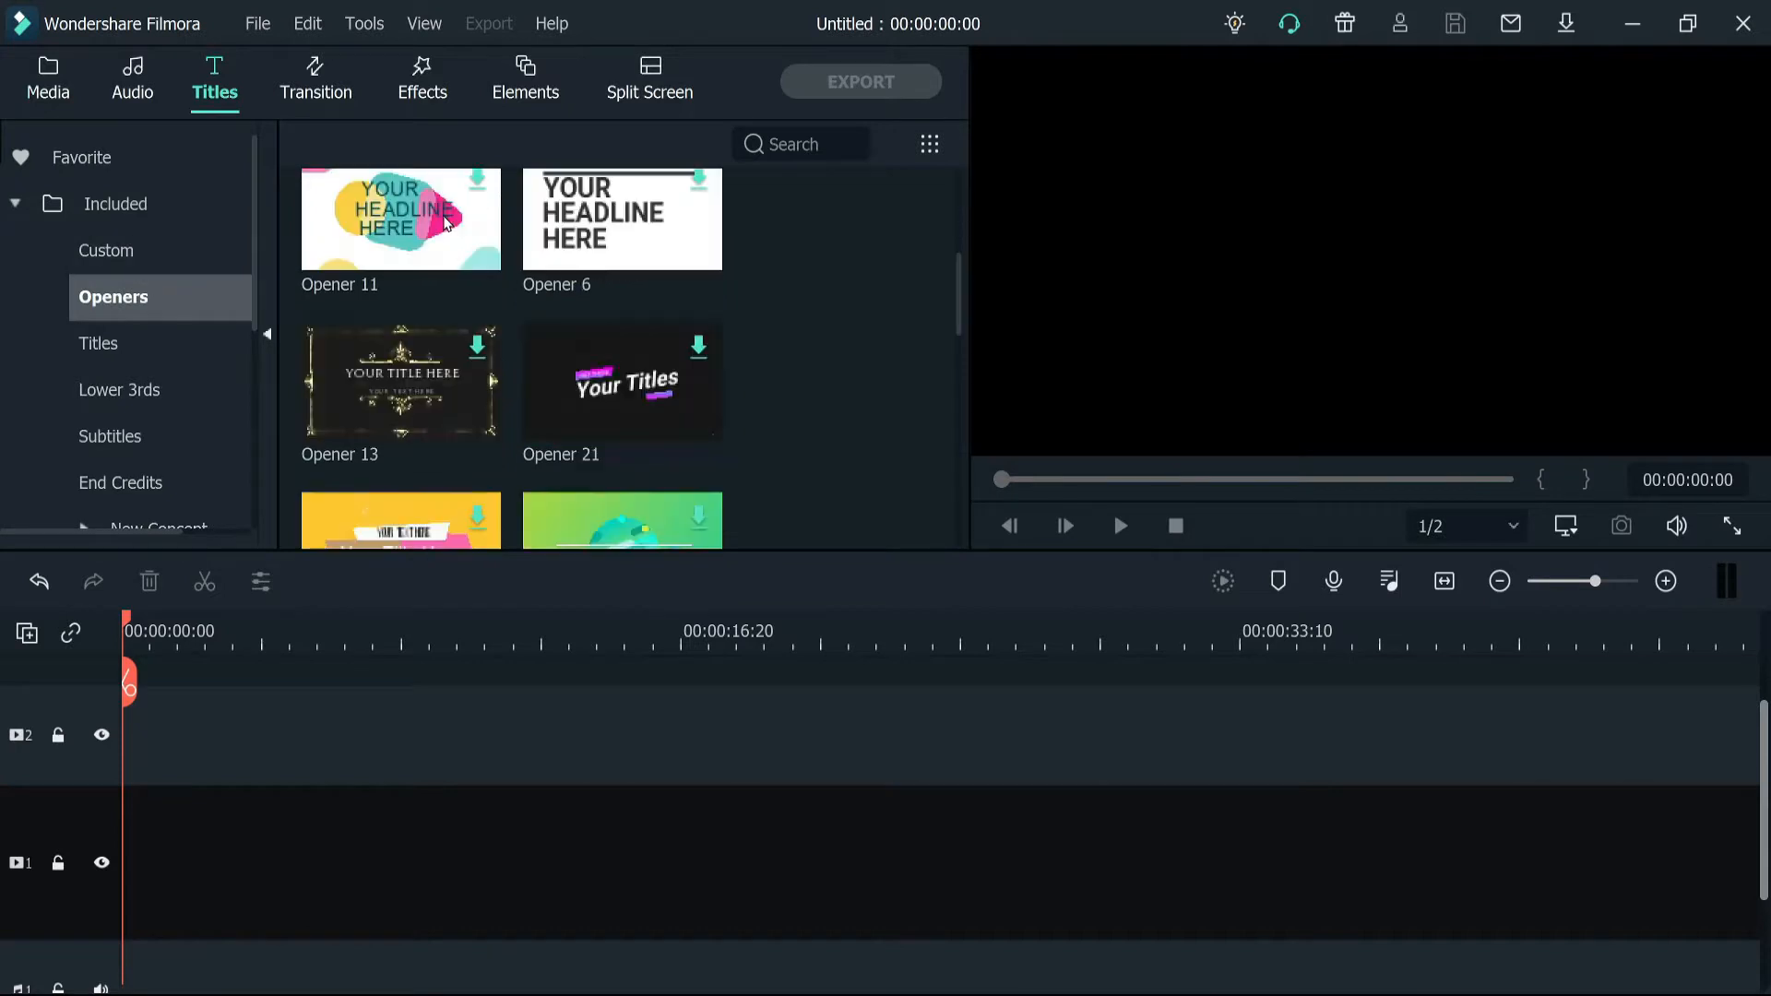
scroll(446, 223, down, 3)
scroll(445, 226, down, 3)
scroll(445, 233, up, 2)
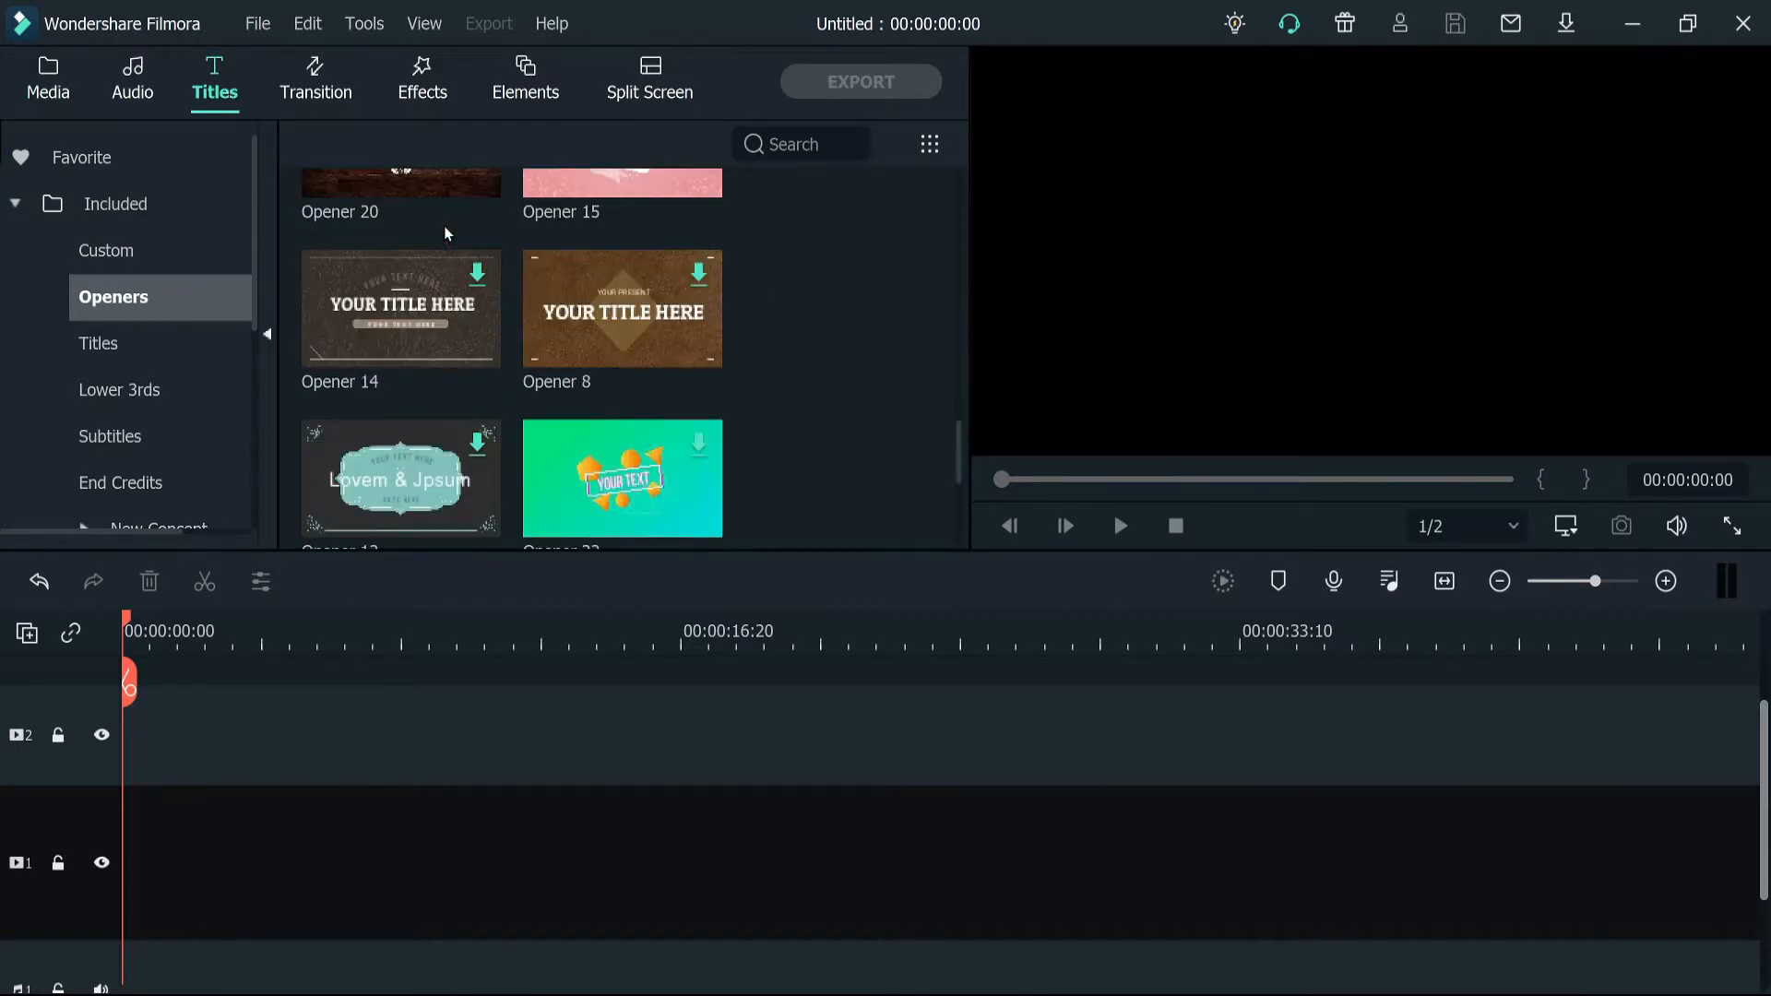
scroll(446, 233, up, 6)
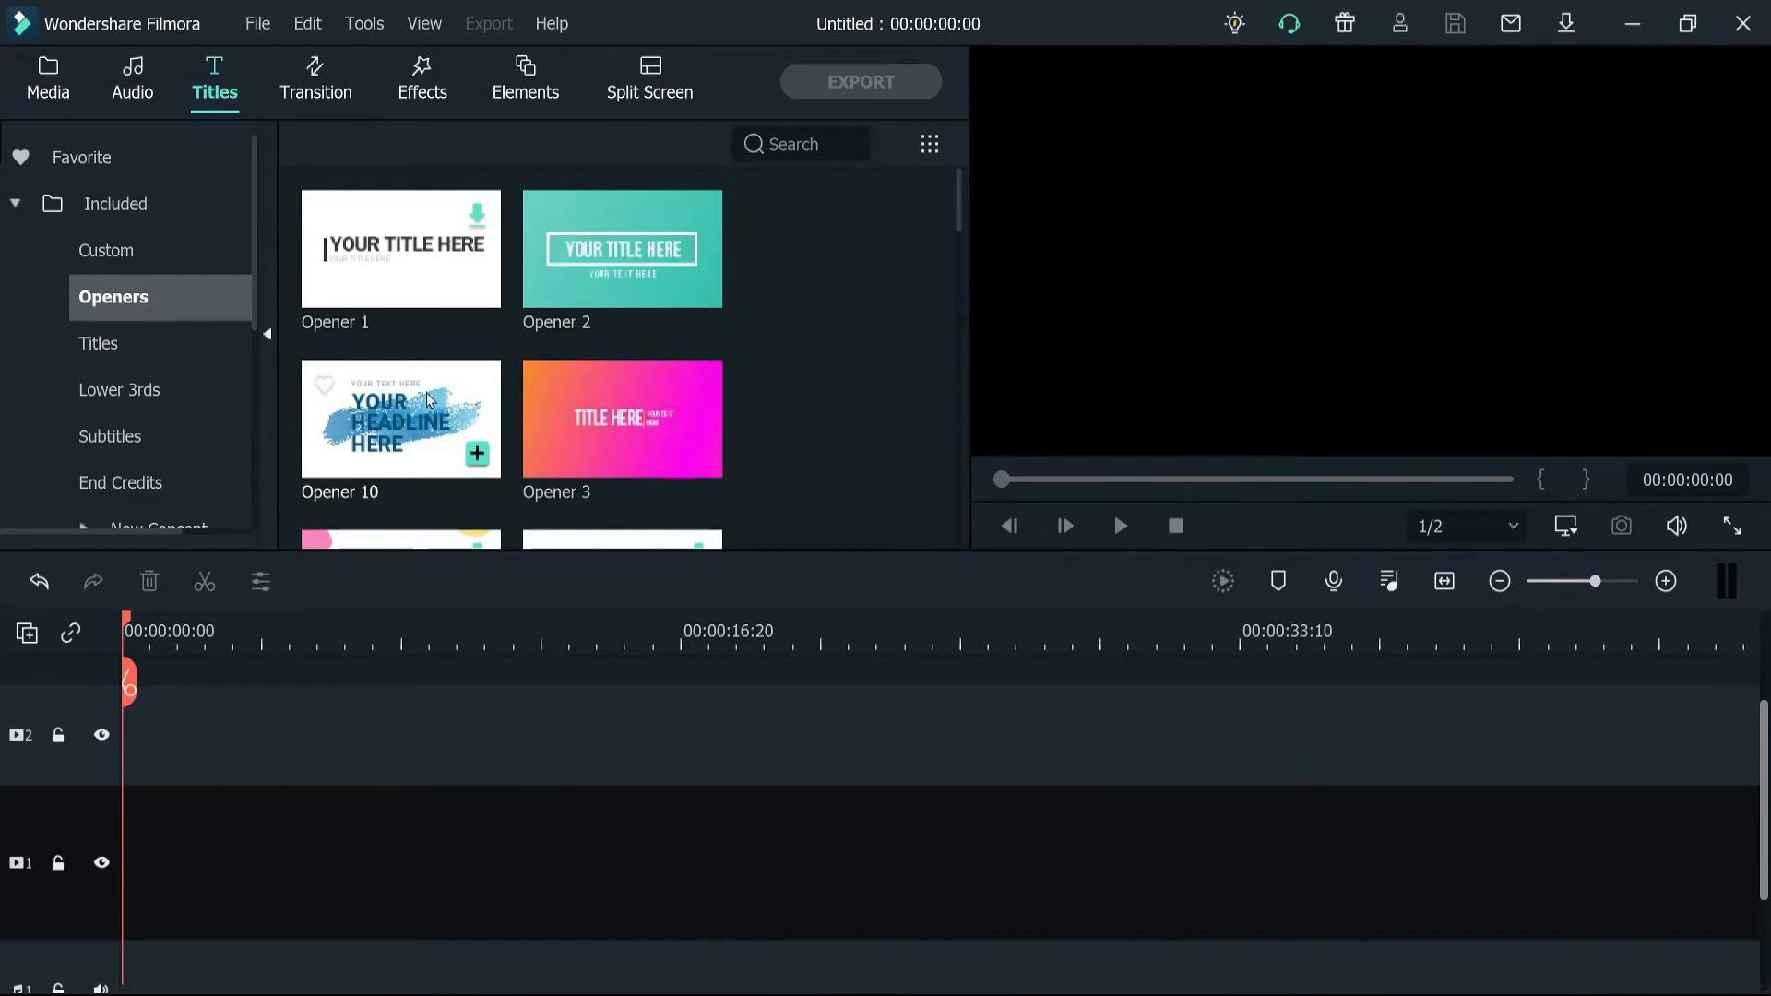
Add Tech Review Pack Opener 01 from the Filmstock titles at the start of video track 1, with the playhead at the beginning
scroll(206, 277, down, 4)
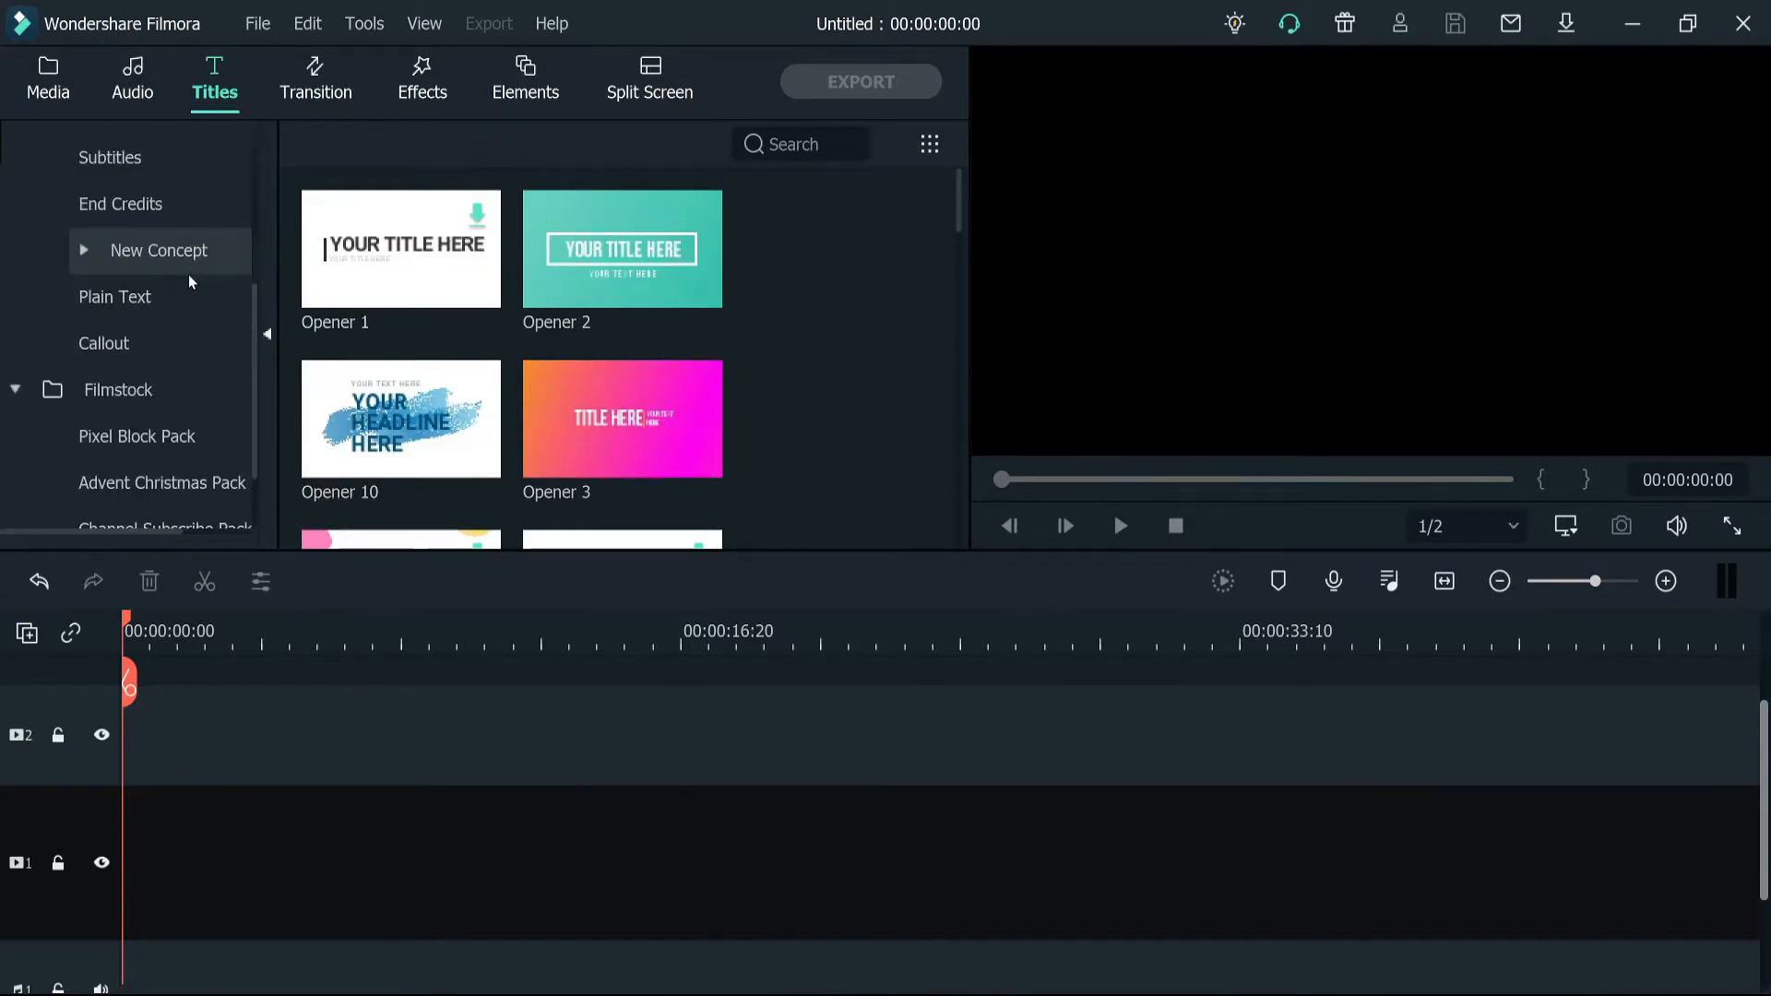
scroll(69, 406, down, 2)
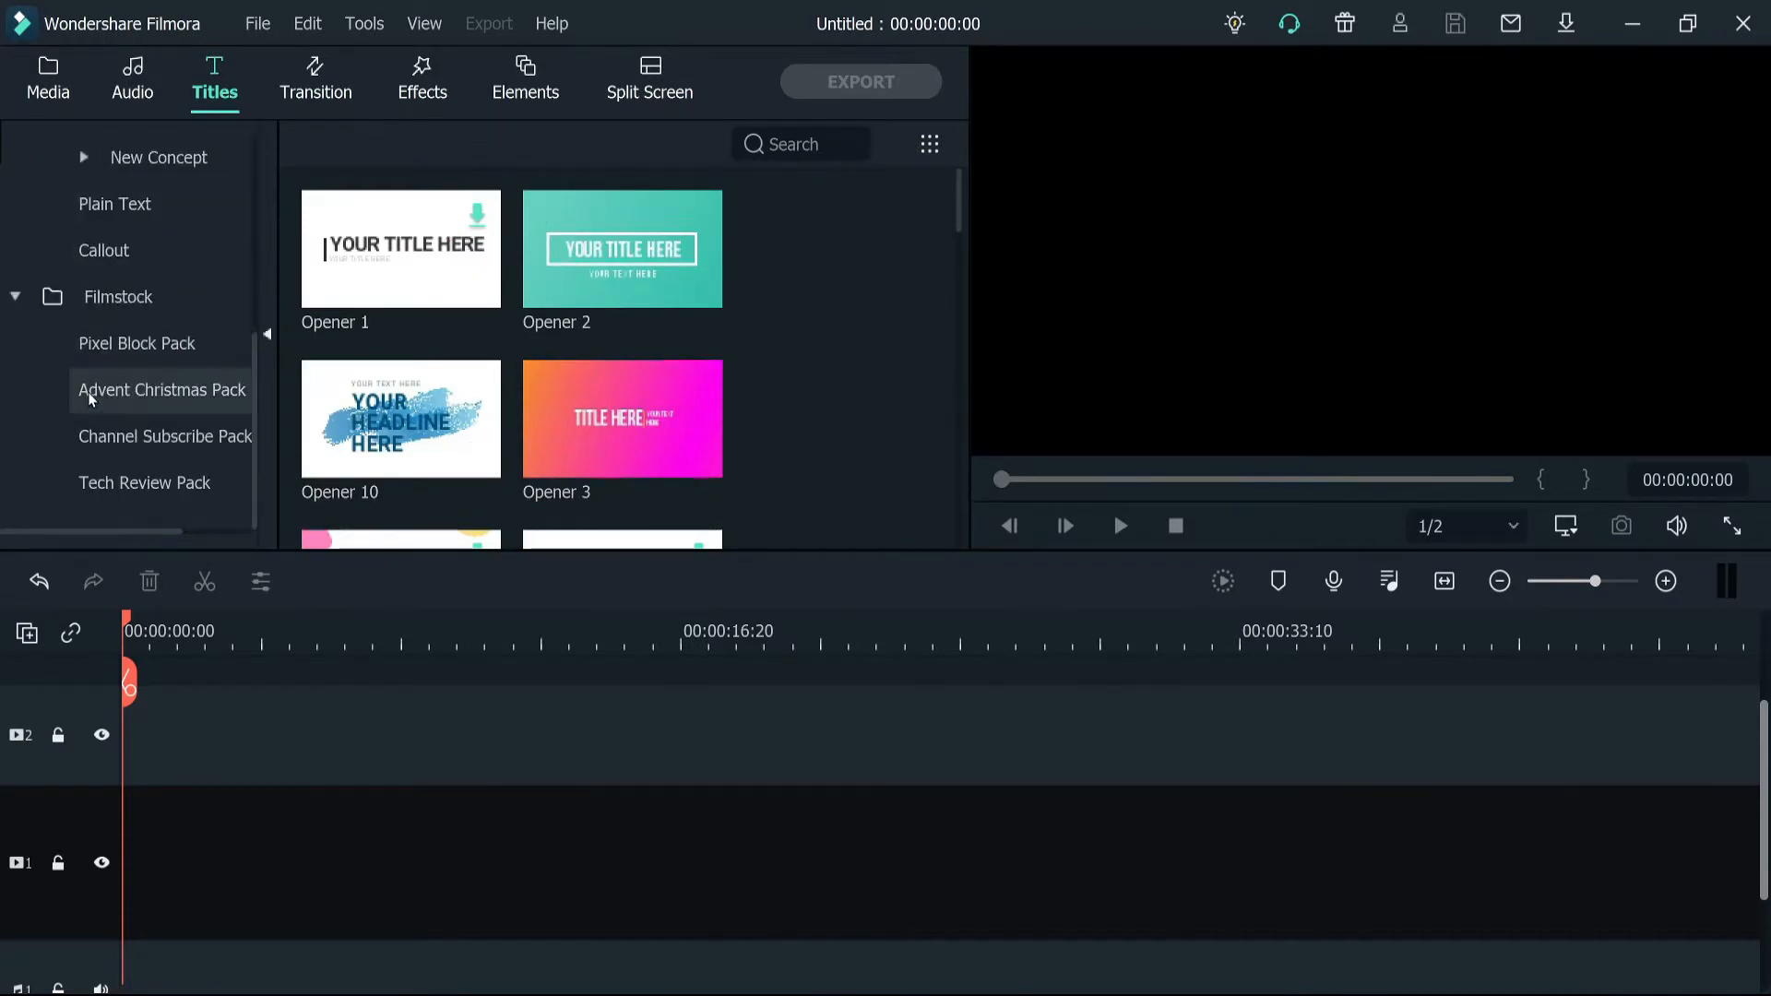
click(148, 484)
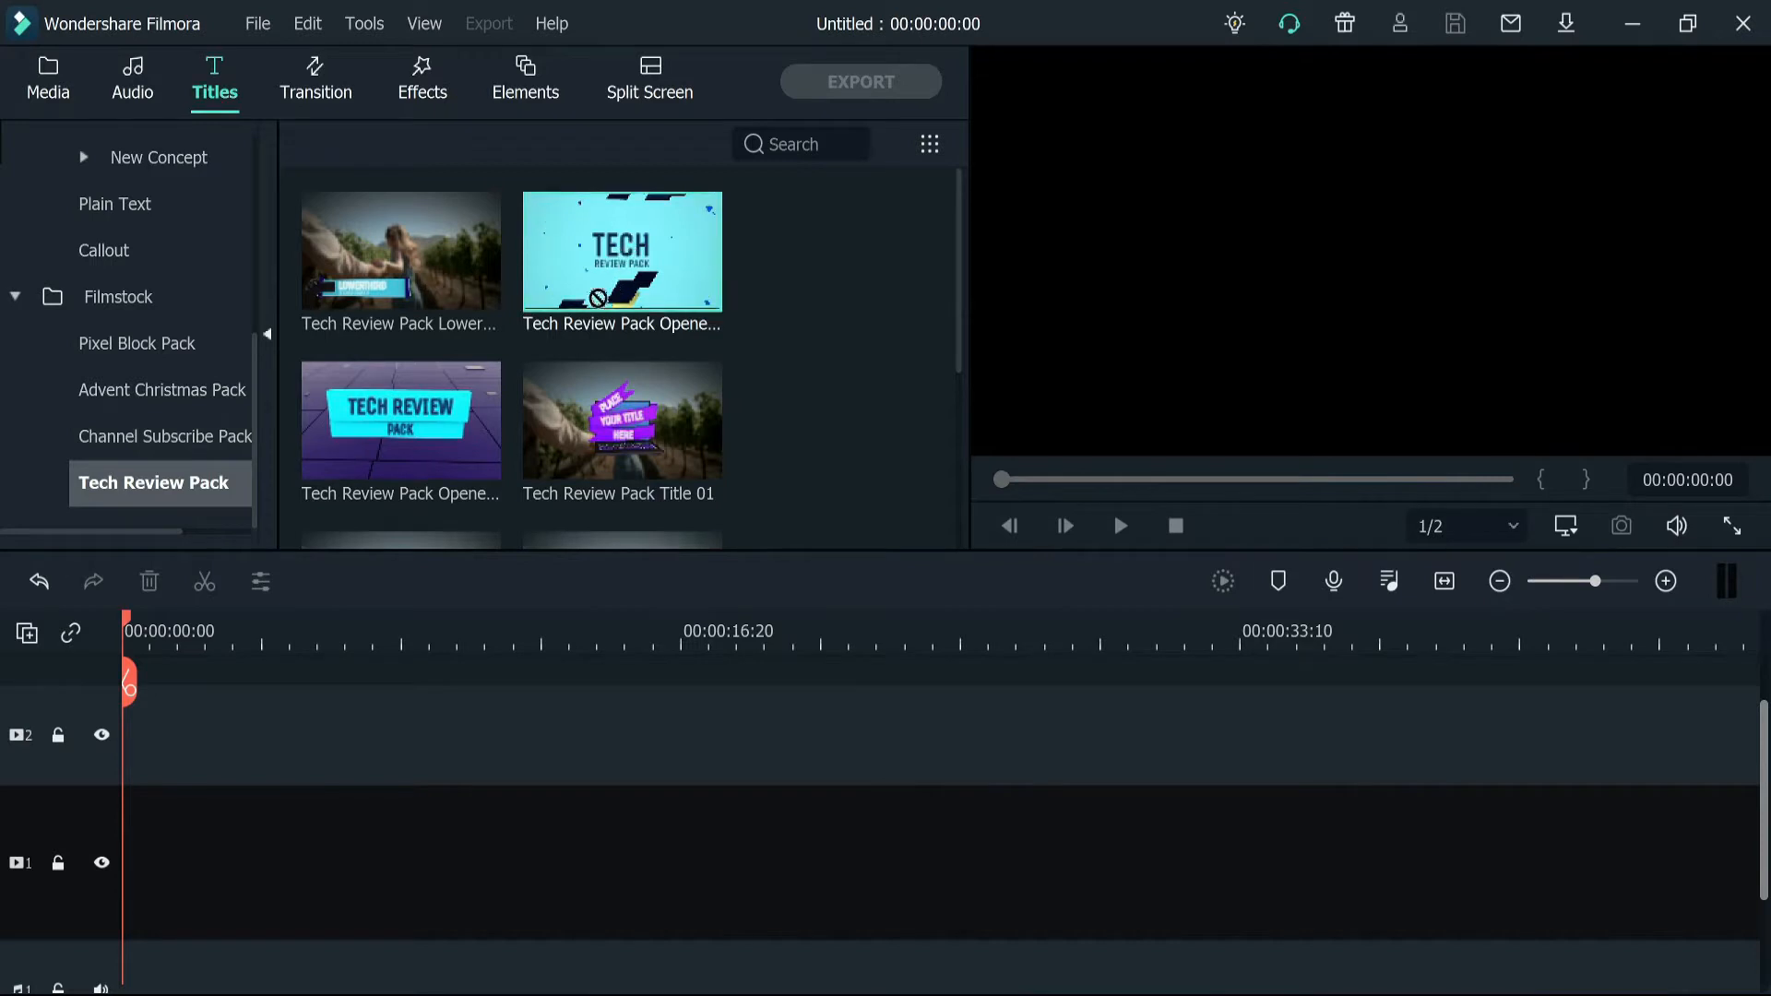
drag(340, 701, 121, 876)
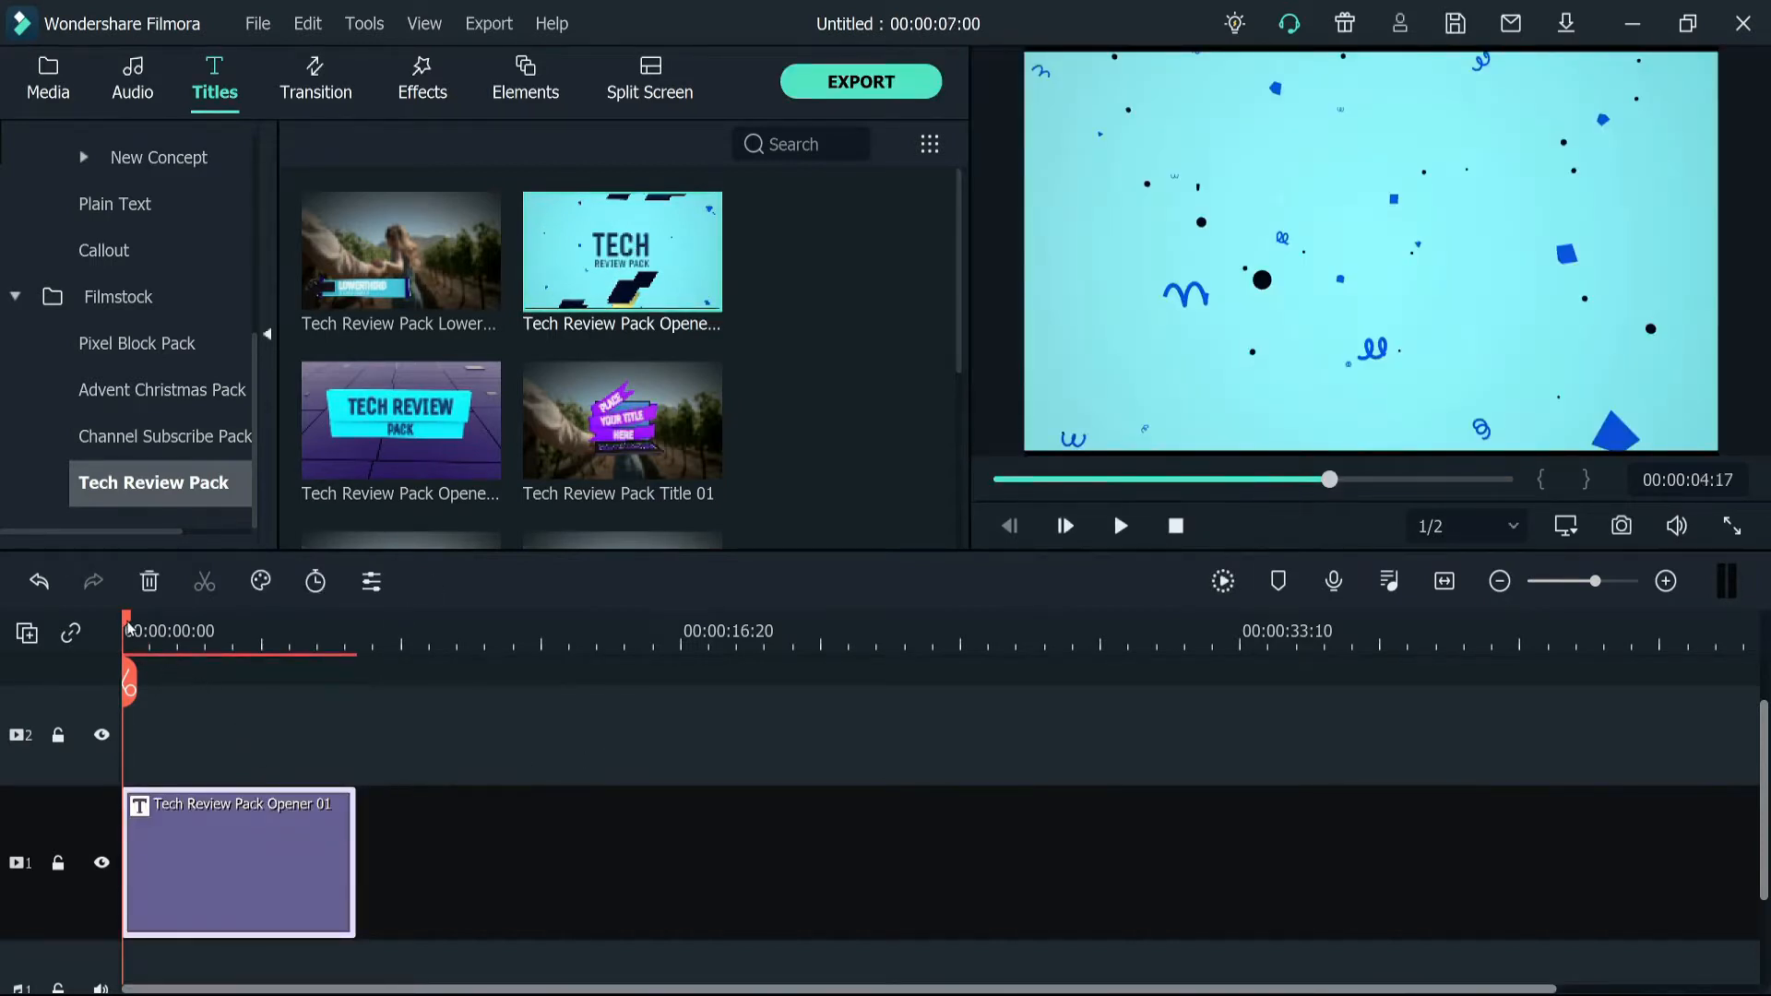
drag(128, 629, 93, 704)
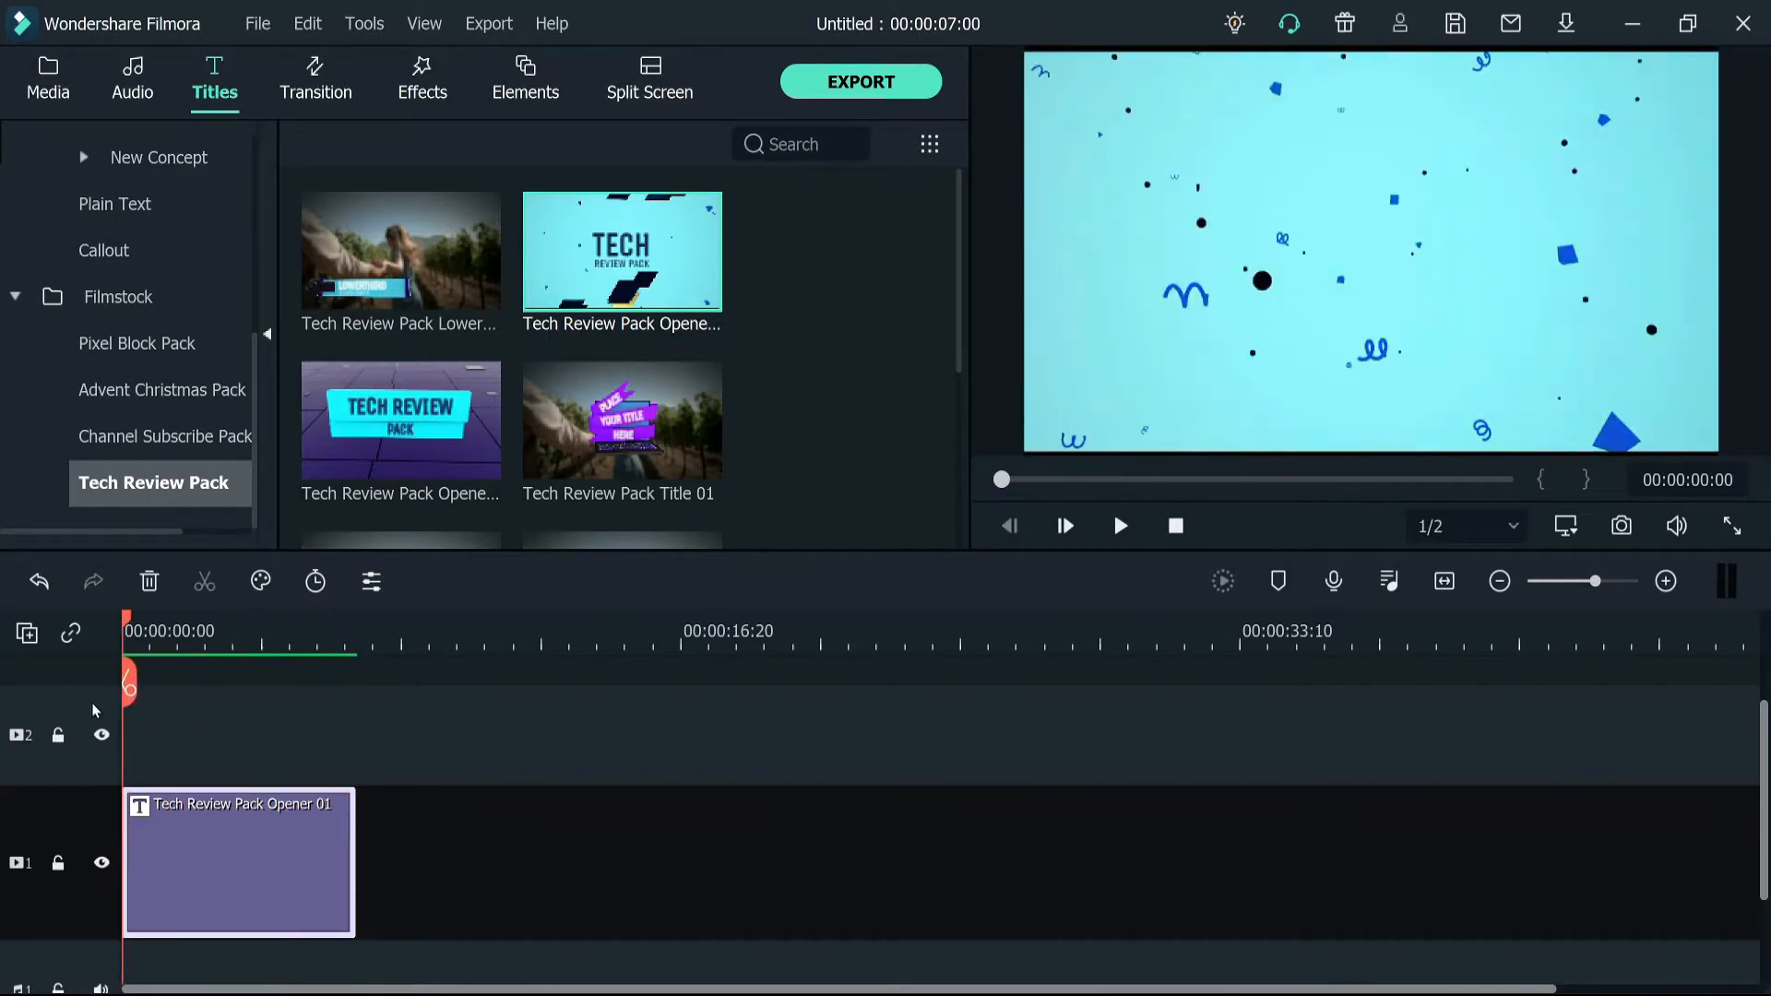
Open the Tech Review Pack Opener 01 clip in the Advanced Text Edit window
double_click(230, 906)
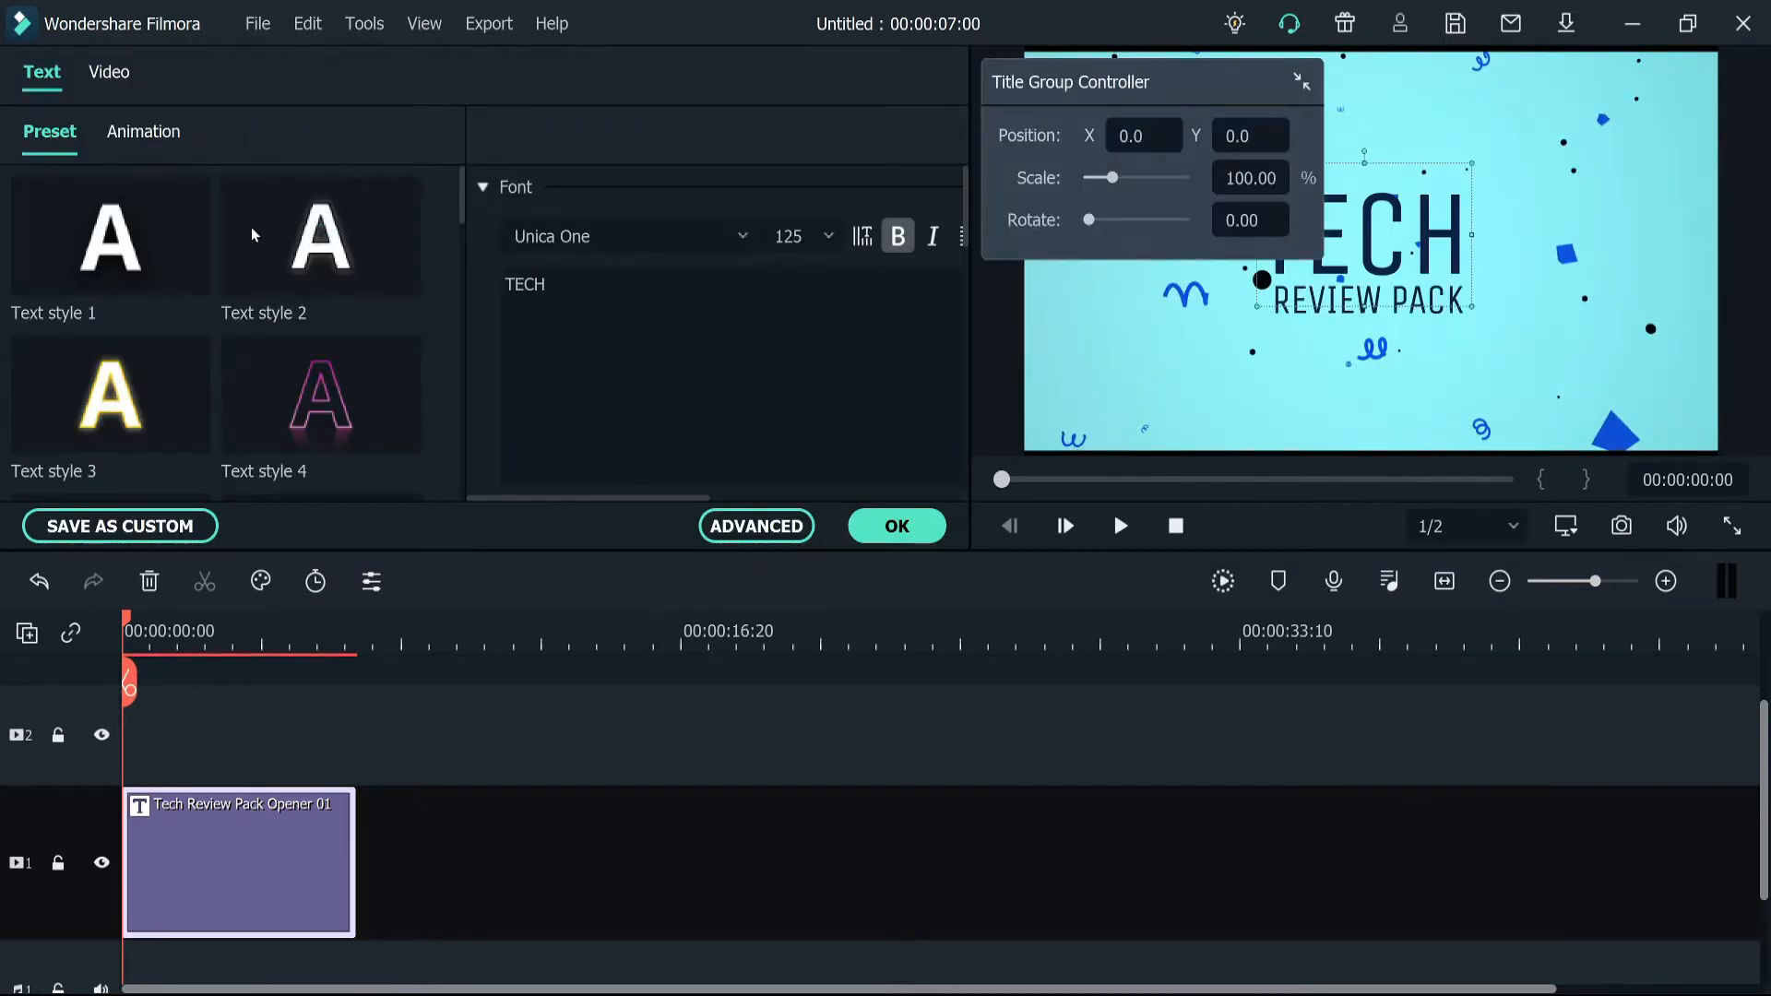
click(785, 538)
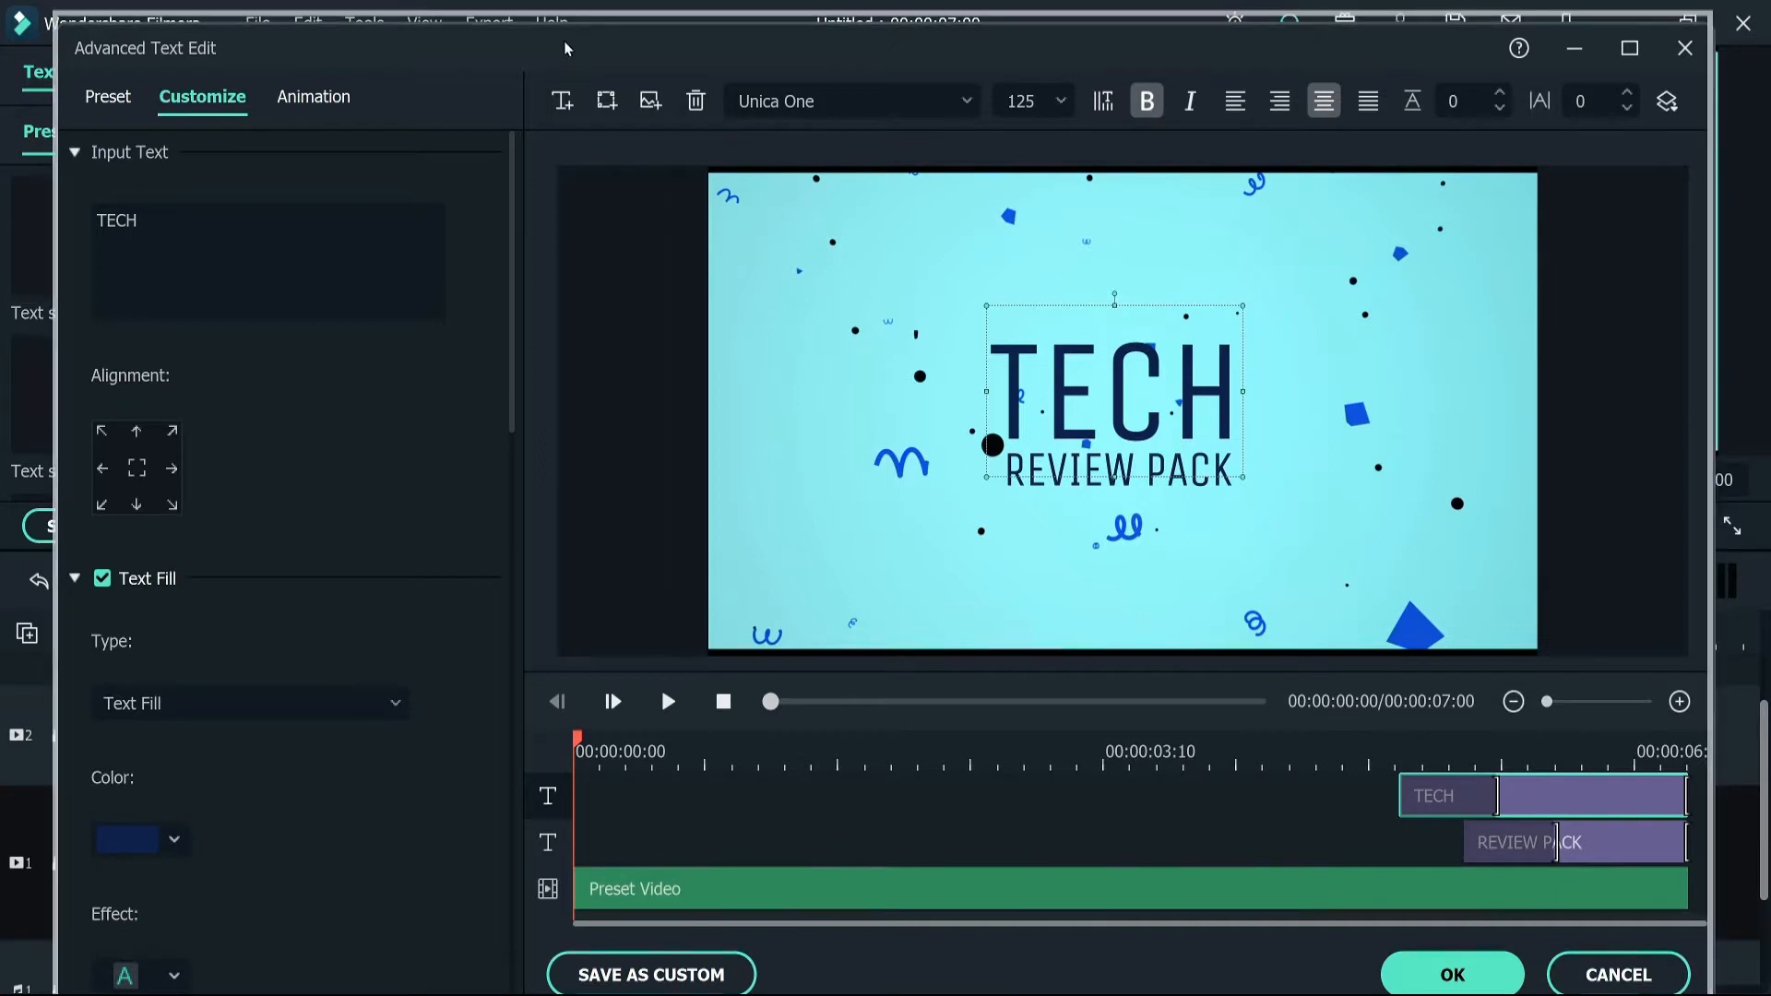
drag(564, 49, 558, 40)
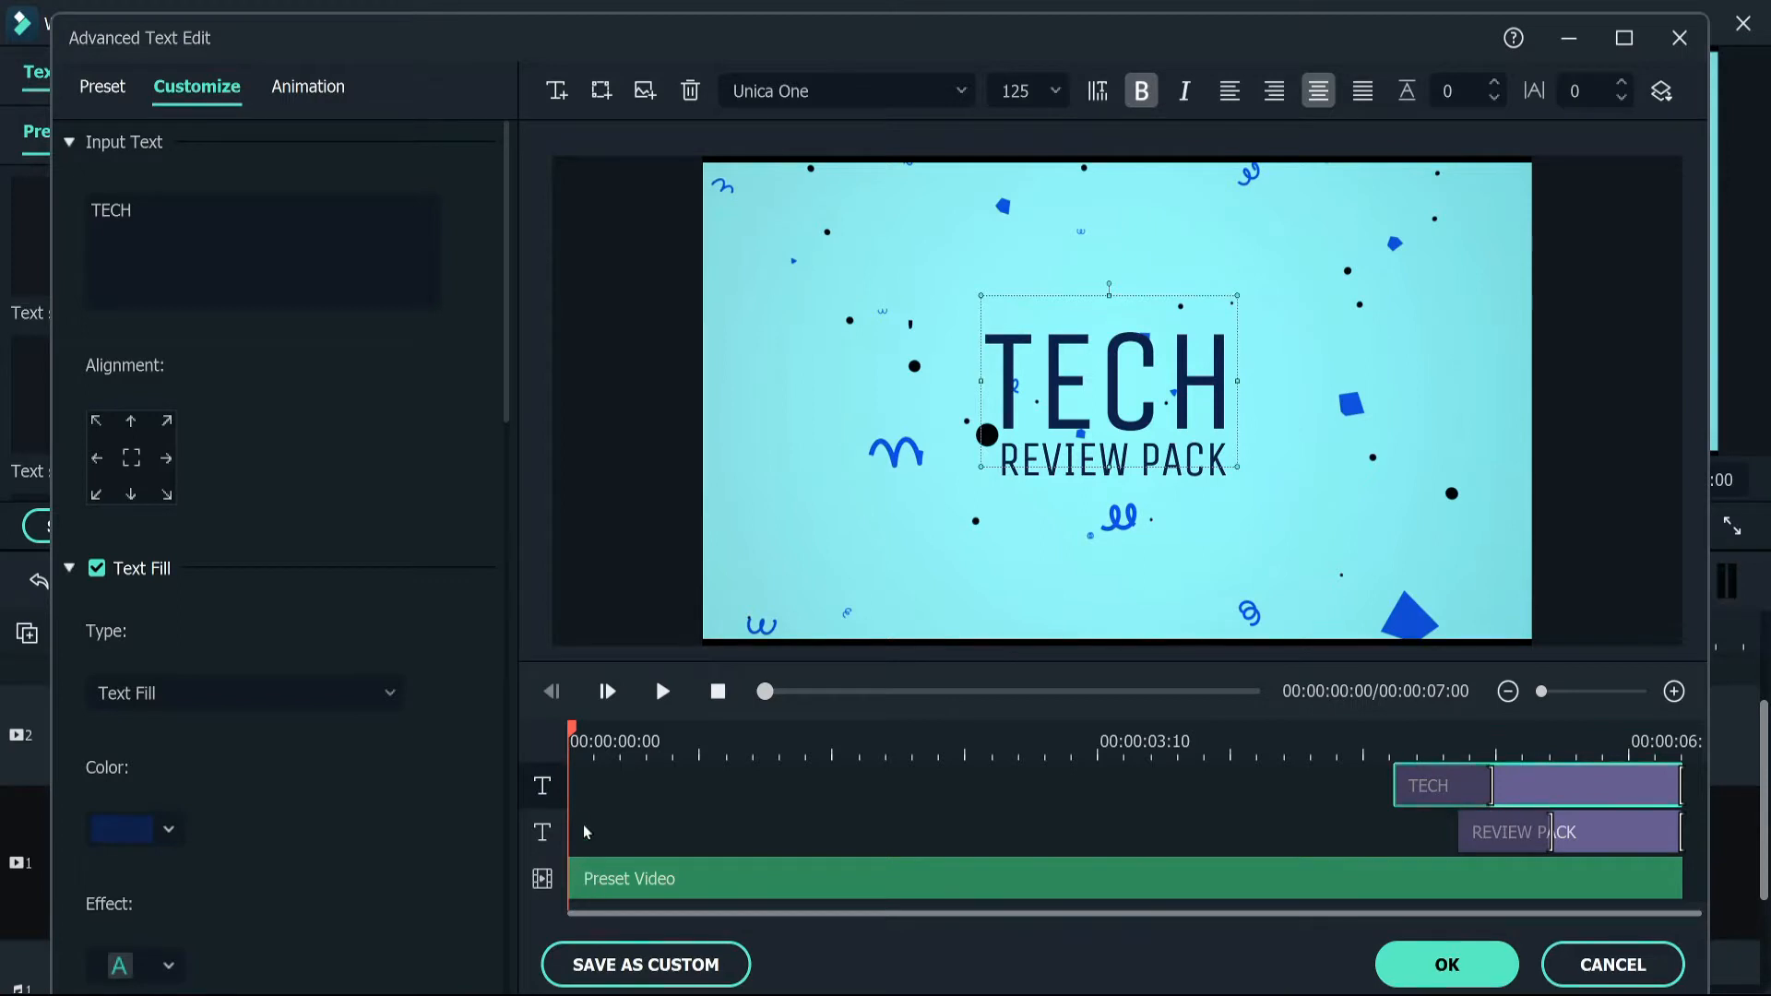
Preview the opener's animation and place the playhead at 00:00:06:14
drag(603, 734, 704, 749)
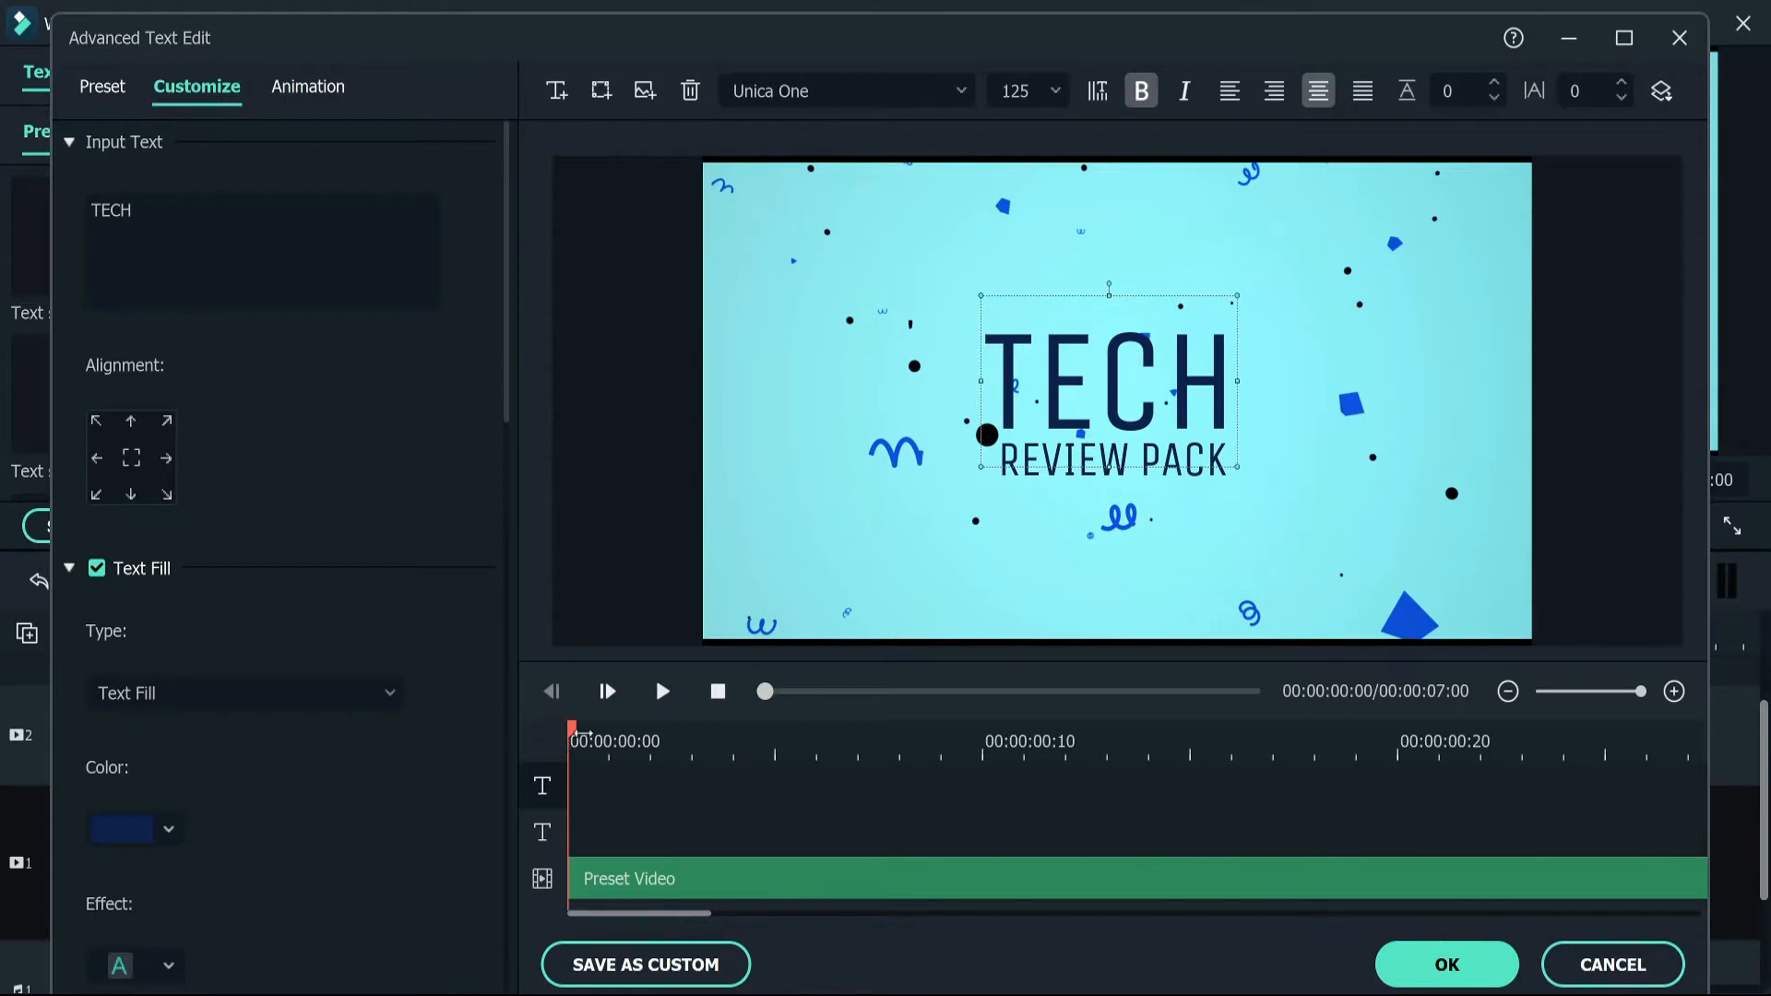
drag(873, 747, 590, 751)
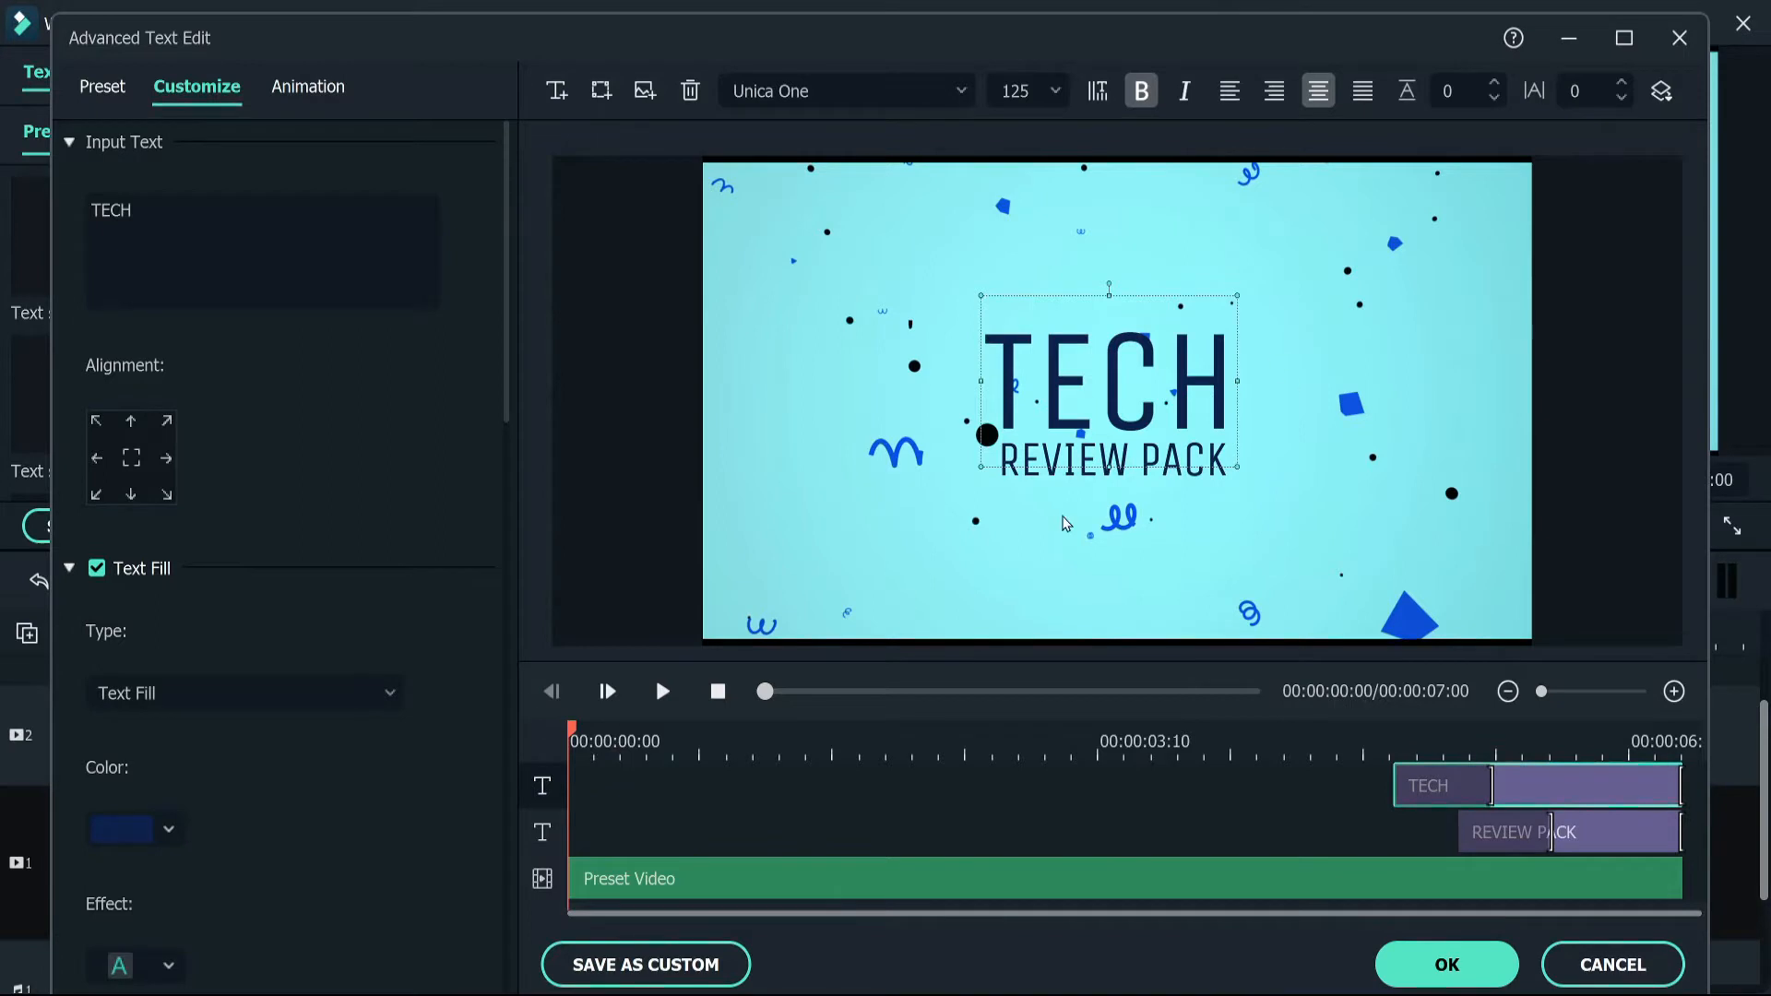
click(661, 693)
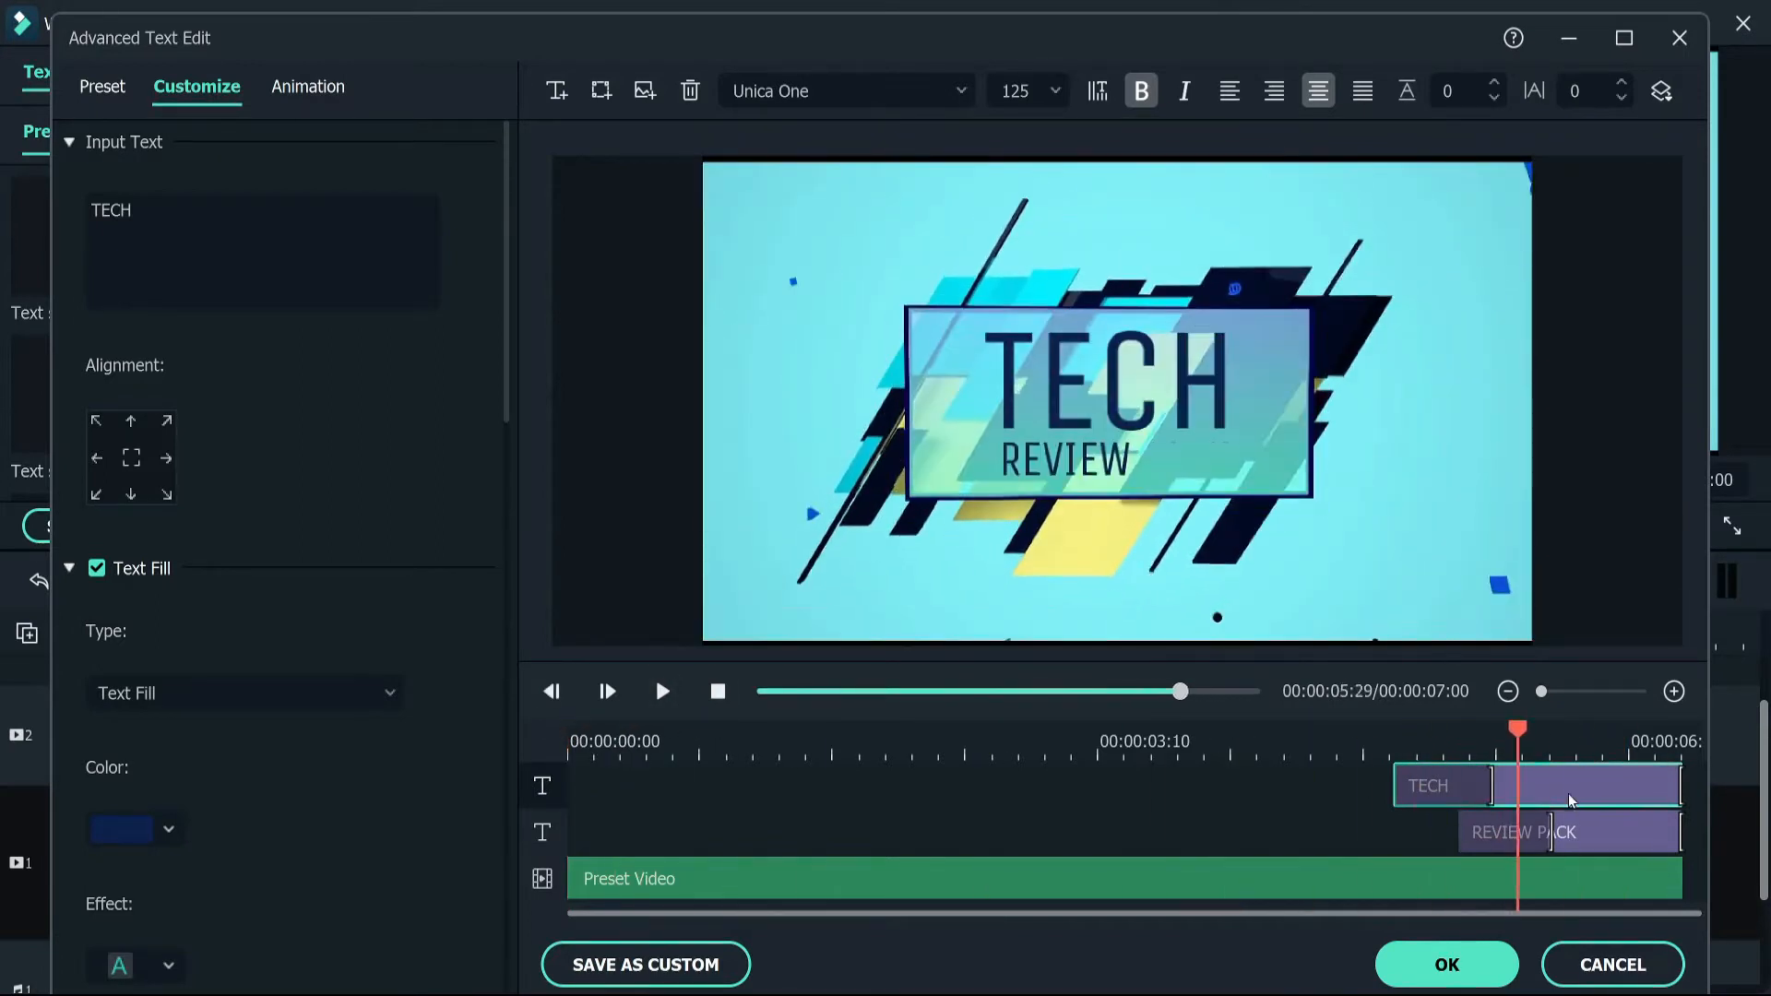
mouse_move(1567, 791)
mouse_down()
mouse_move(560, 768)
mouse_move(1630, 808)
mouse_move(1600, 802)
mouse_up()
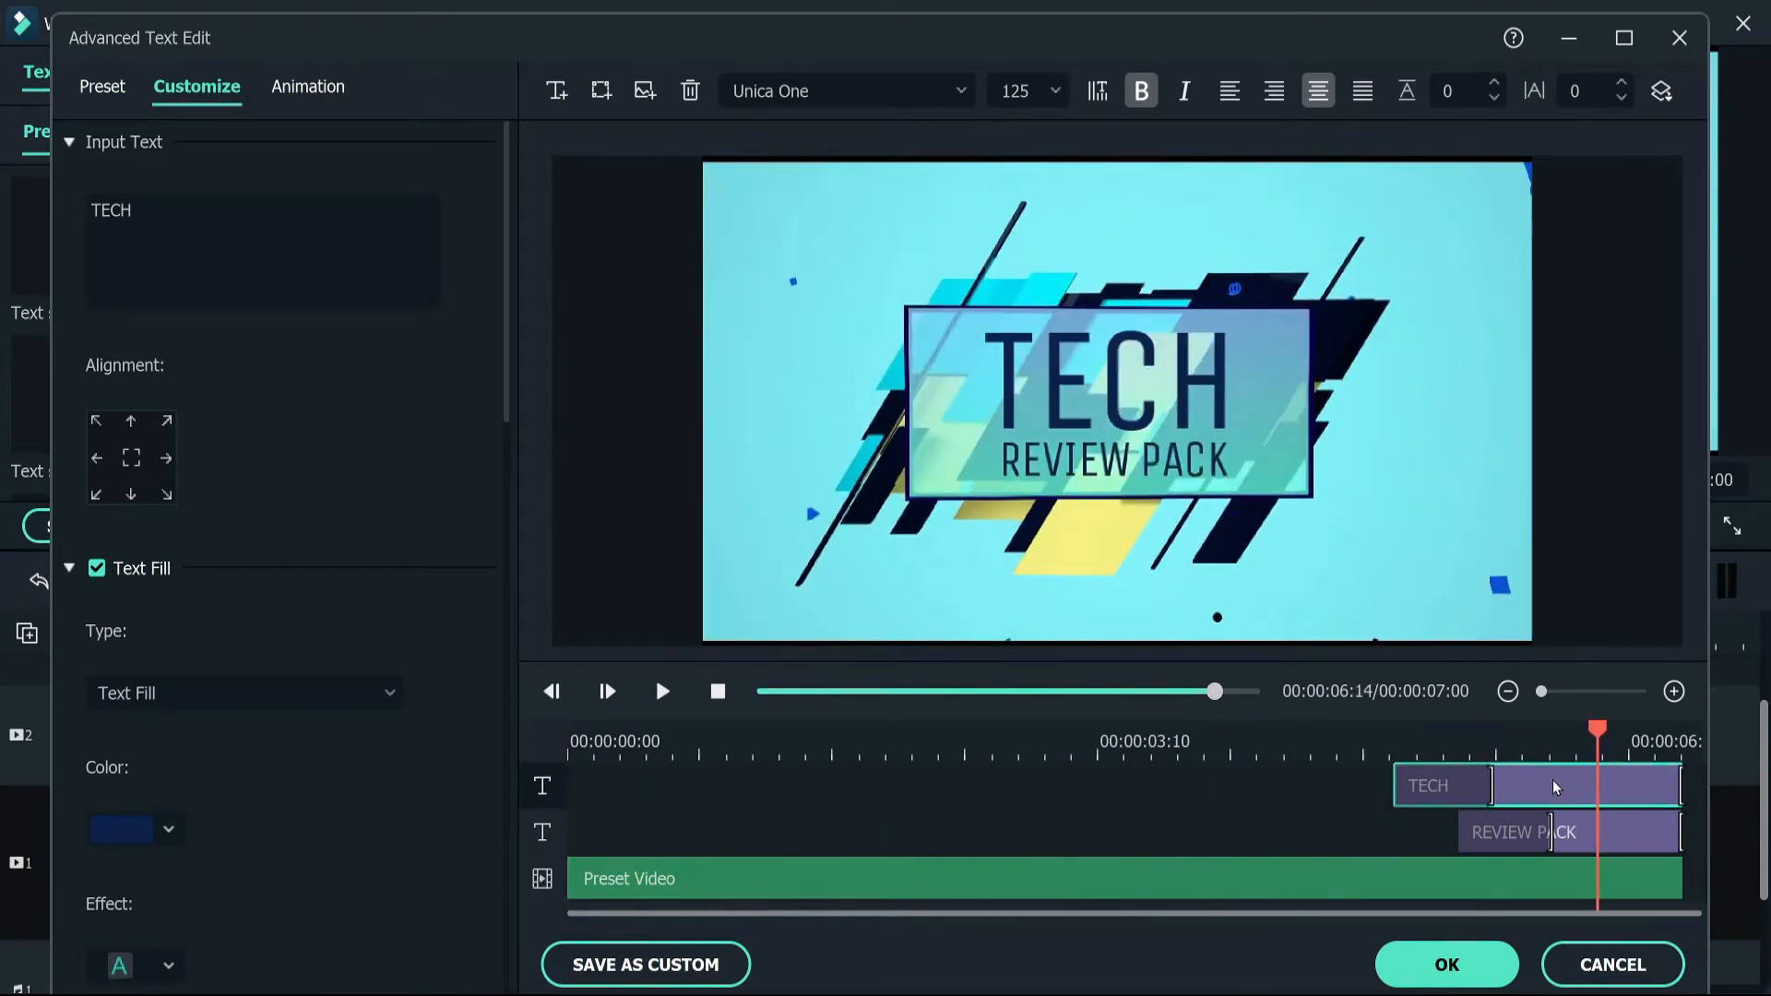
Replace the opener's main title text "TECH" with "CRASH"
drag(146, 217, 95, 212)
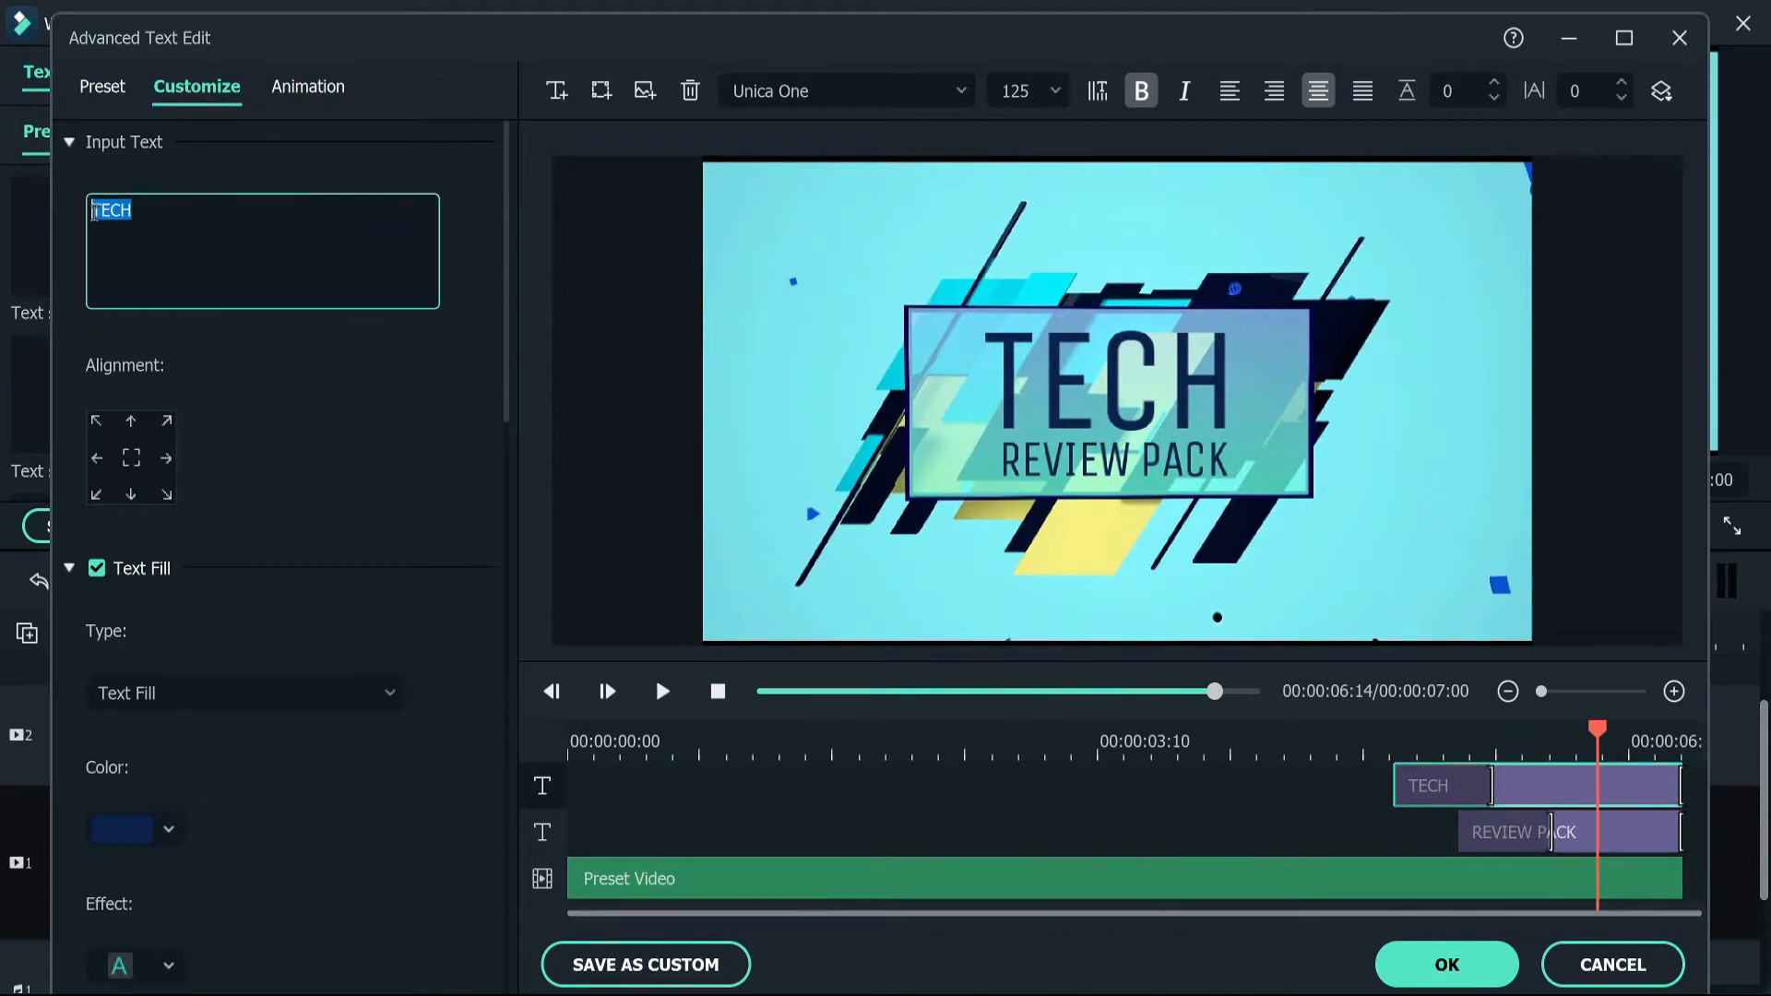
text(CRaH)
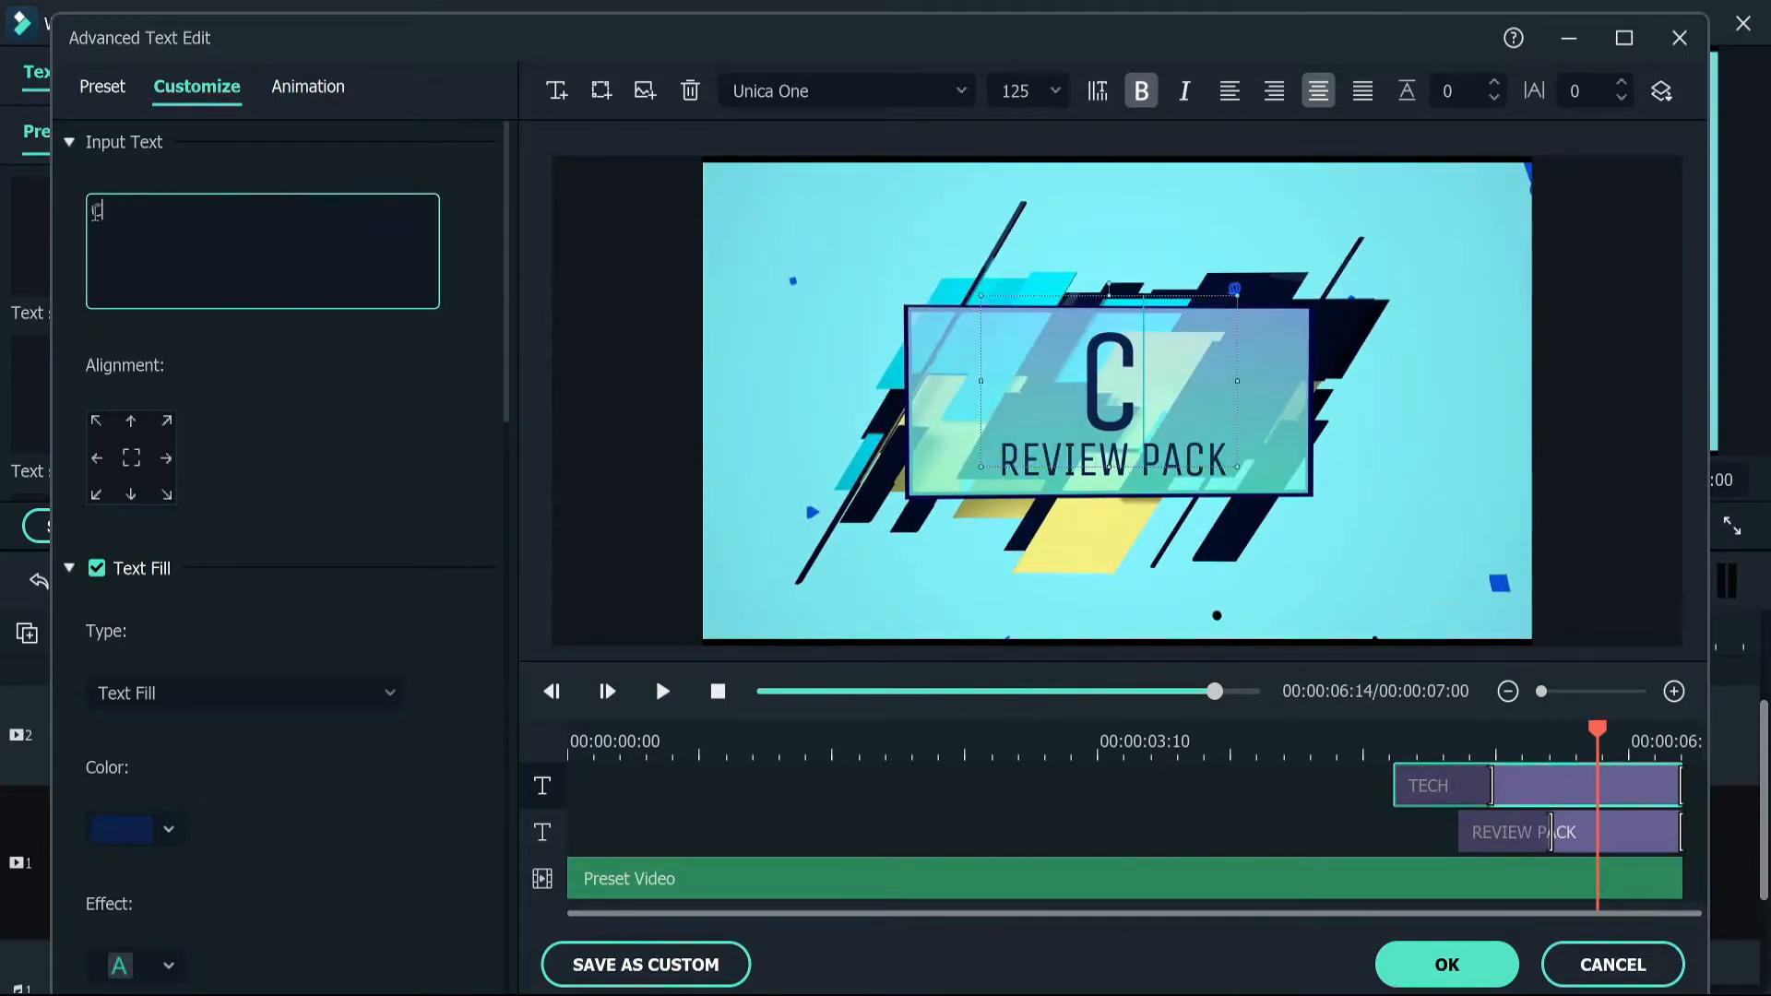
key(BackSpace)
text(ah)
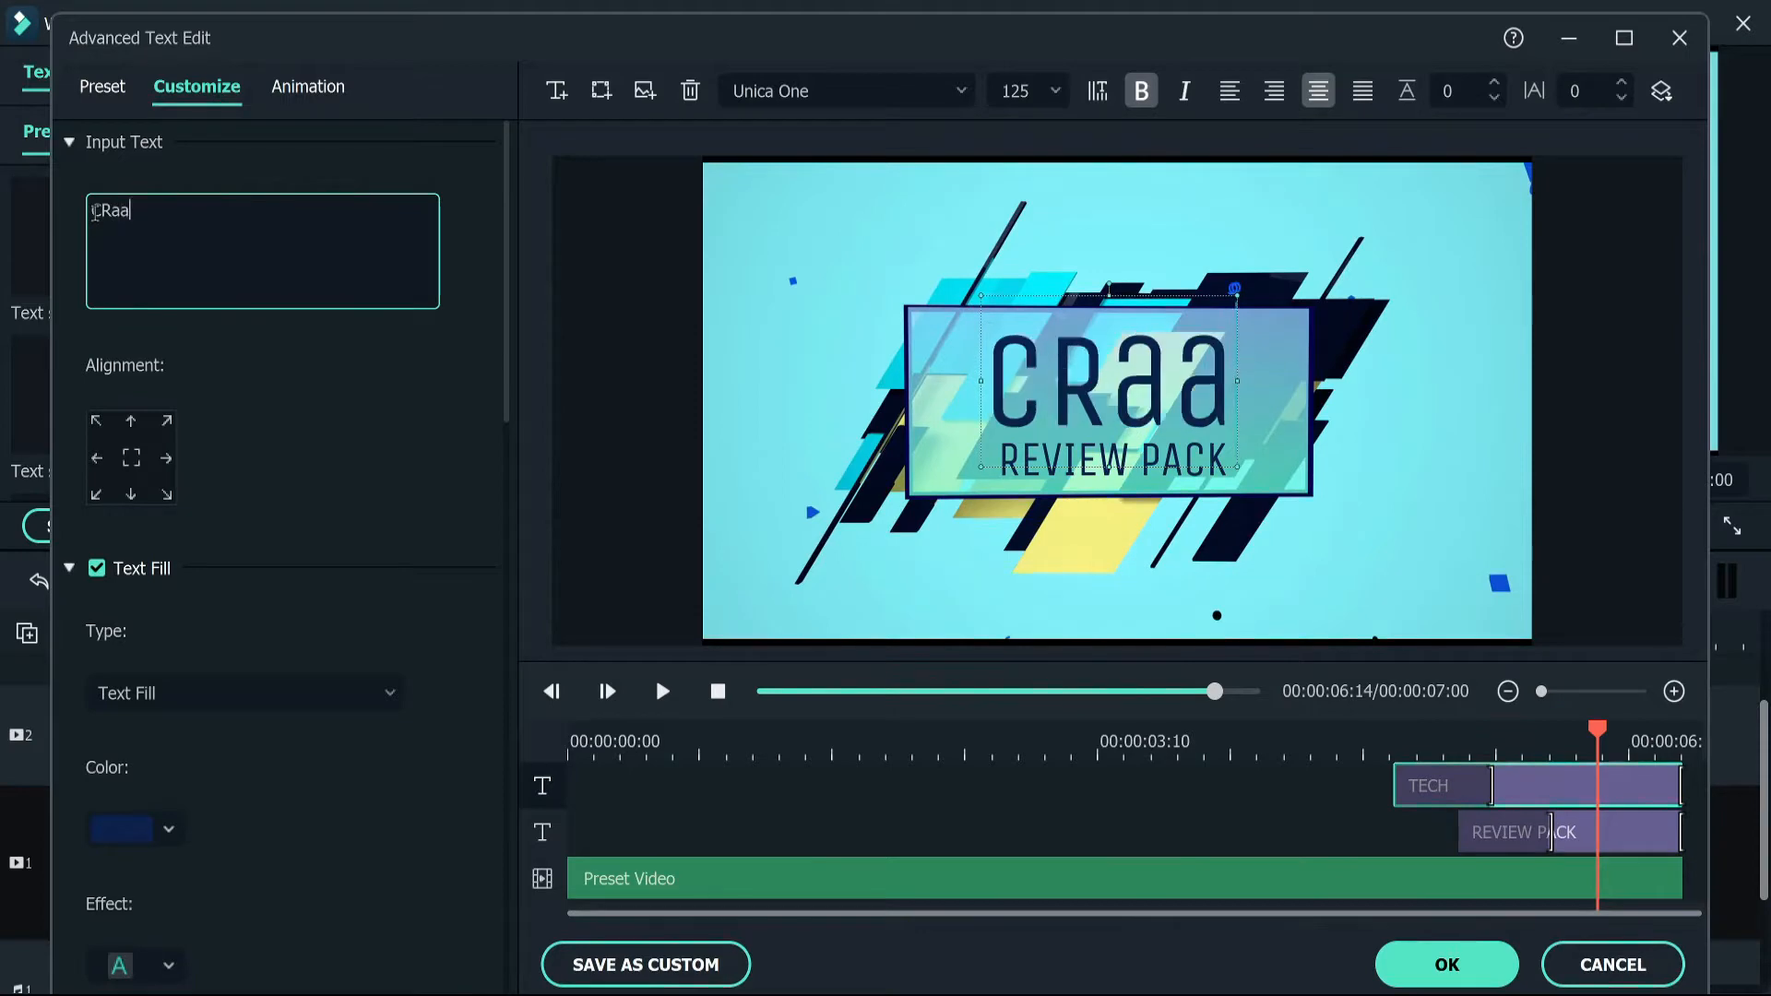
key(BackSpace)
key(BackSpace)
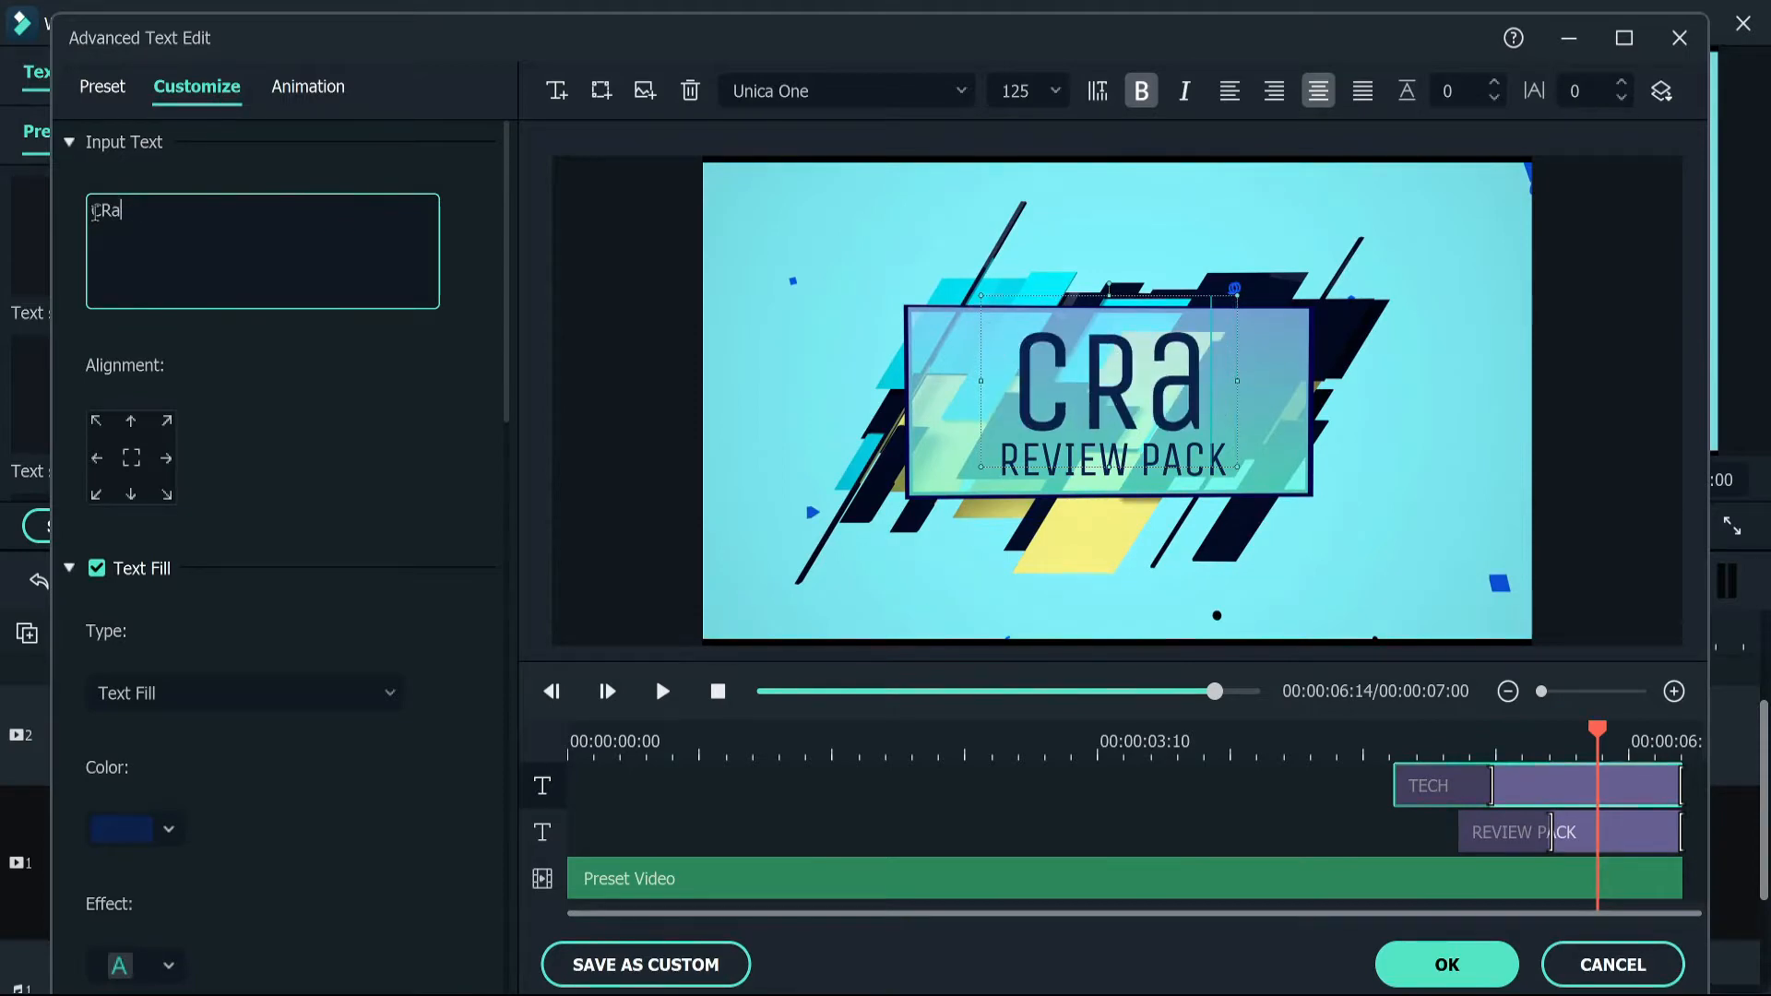
key(BackSpace)
key(BackSpace)
key(BackSpace)
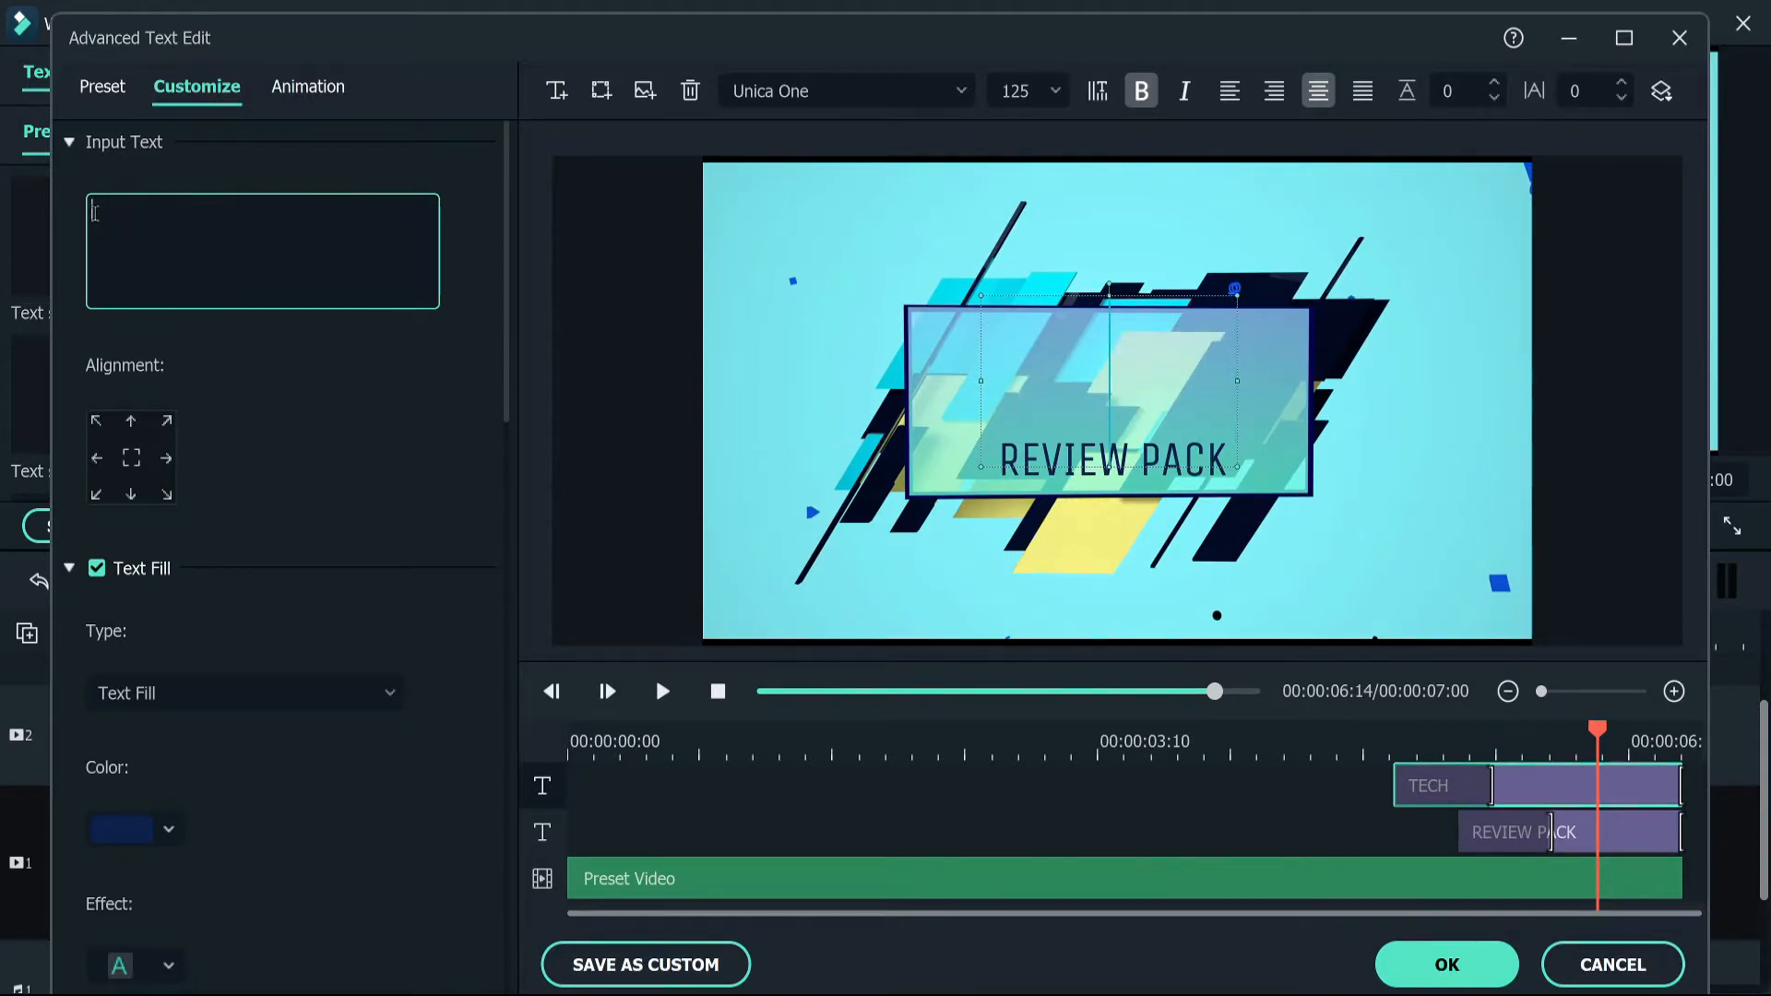
text(CRASH)
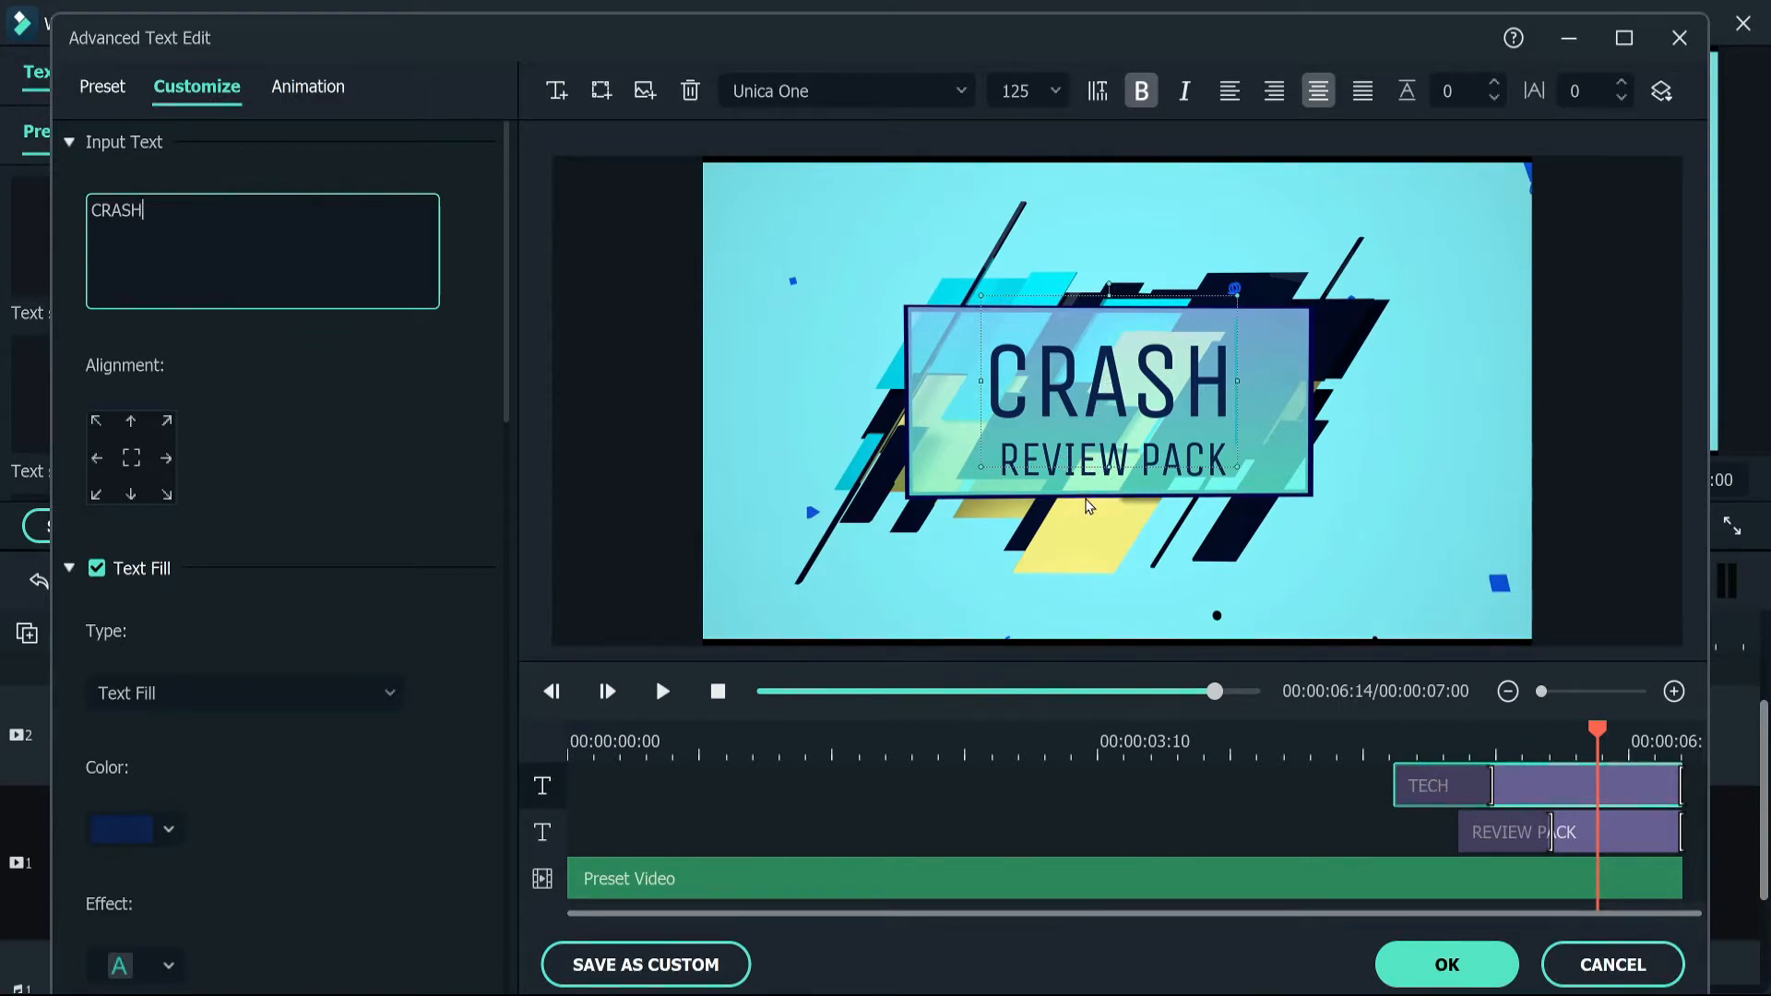
Replace the subtitle text "REVIEW PACK" with "COMPUTERS"
click(1075, 573)
click(1069, 472)
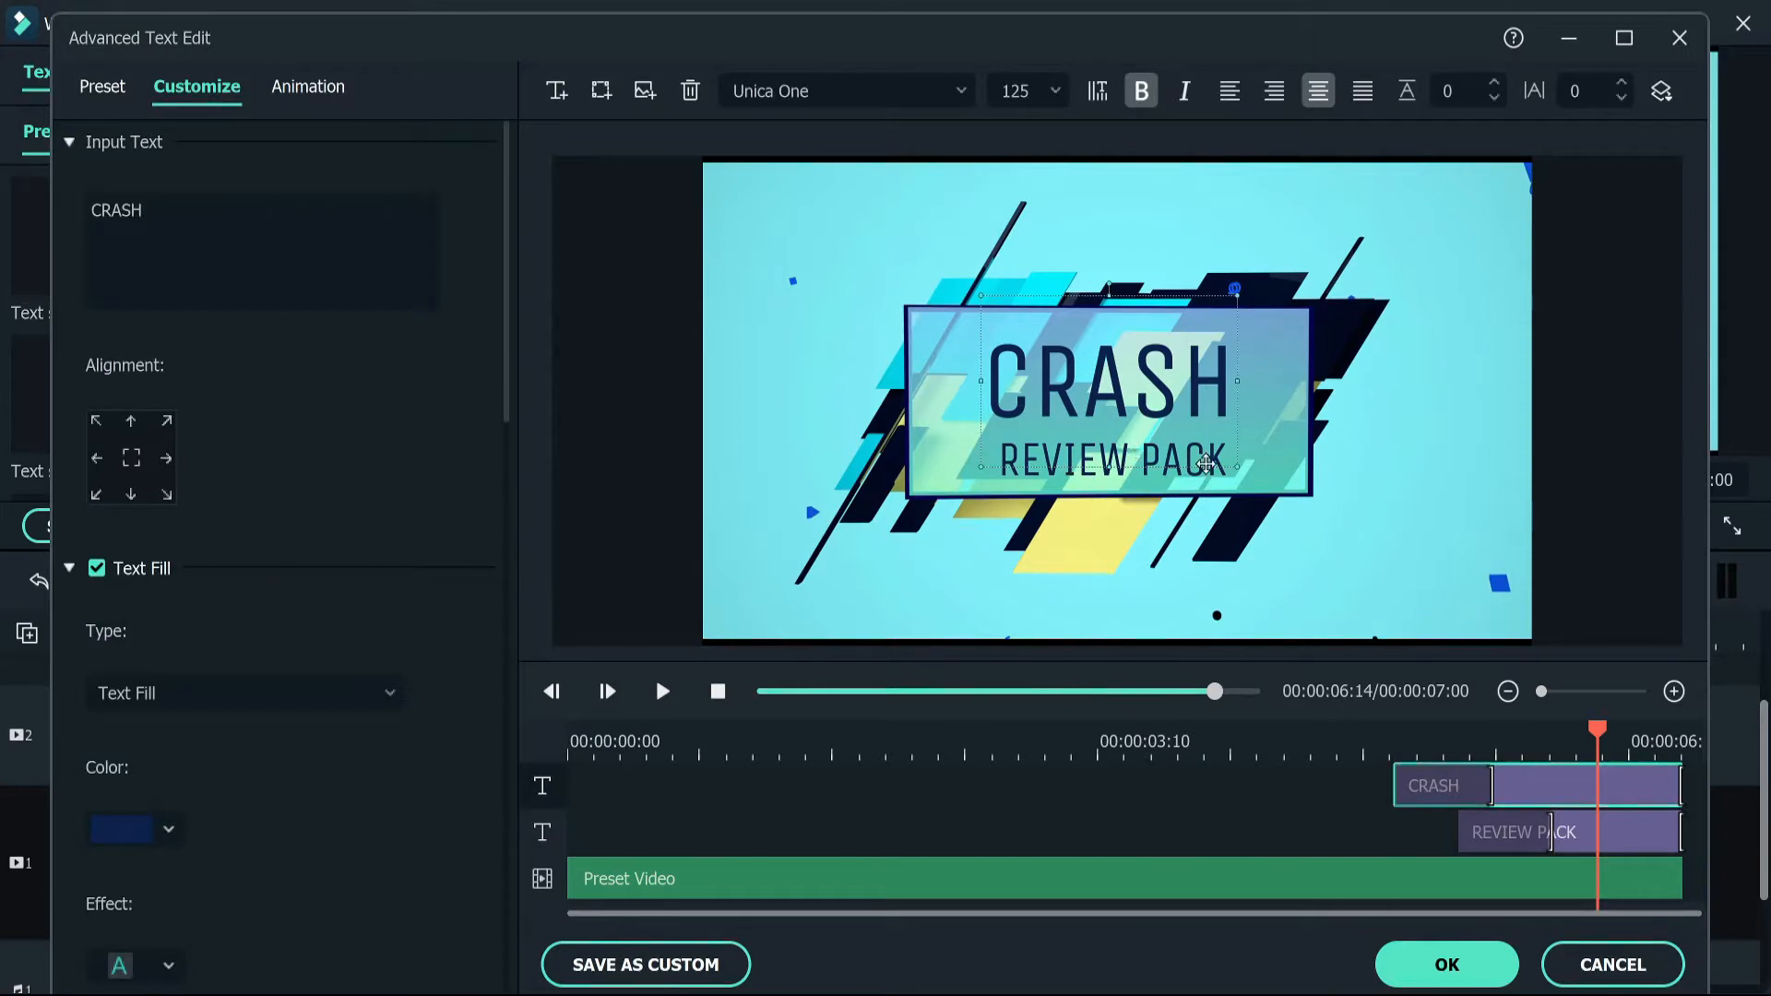
click(1154, 471)
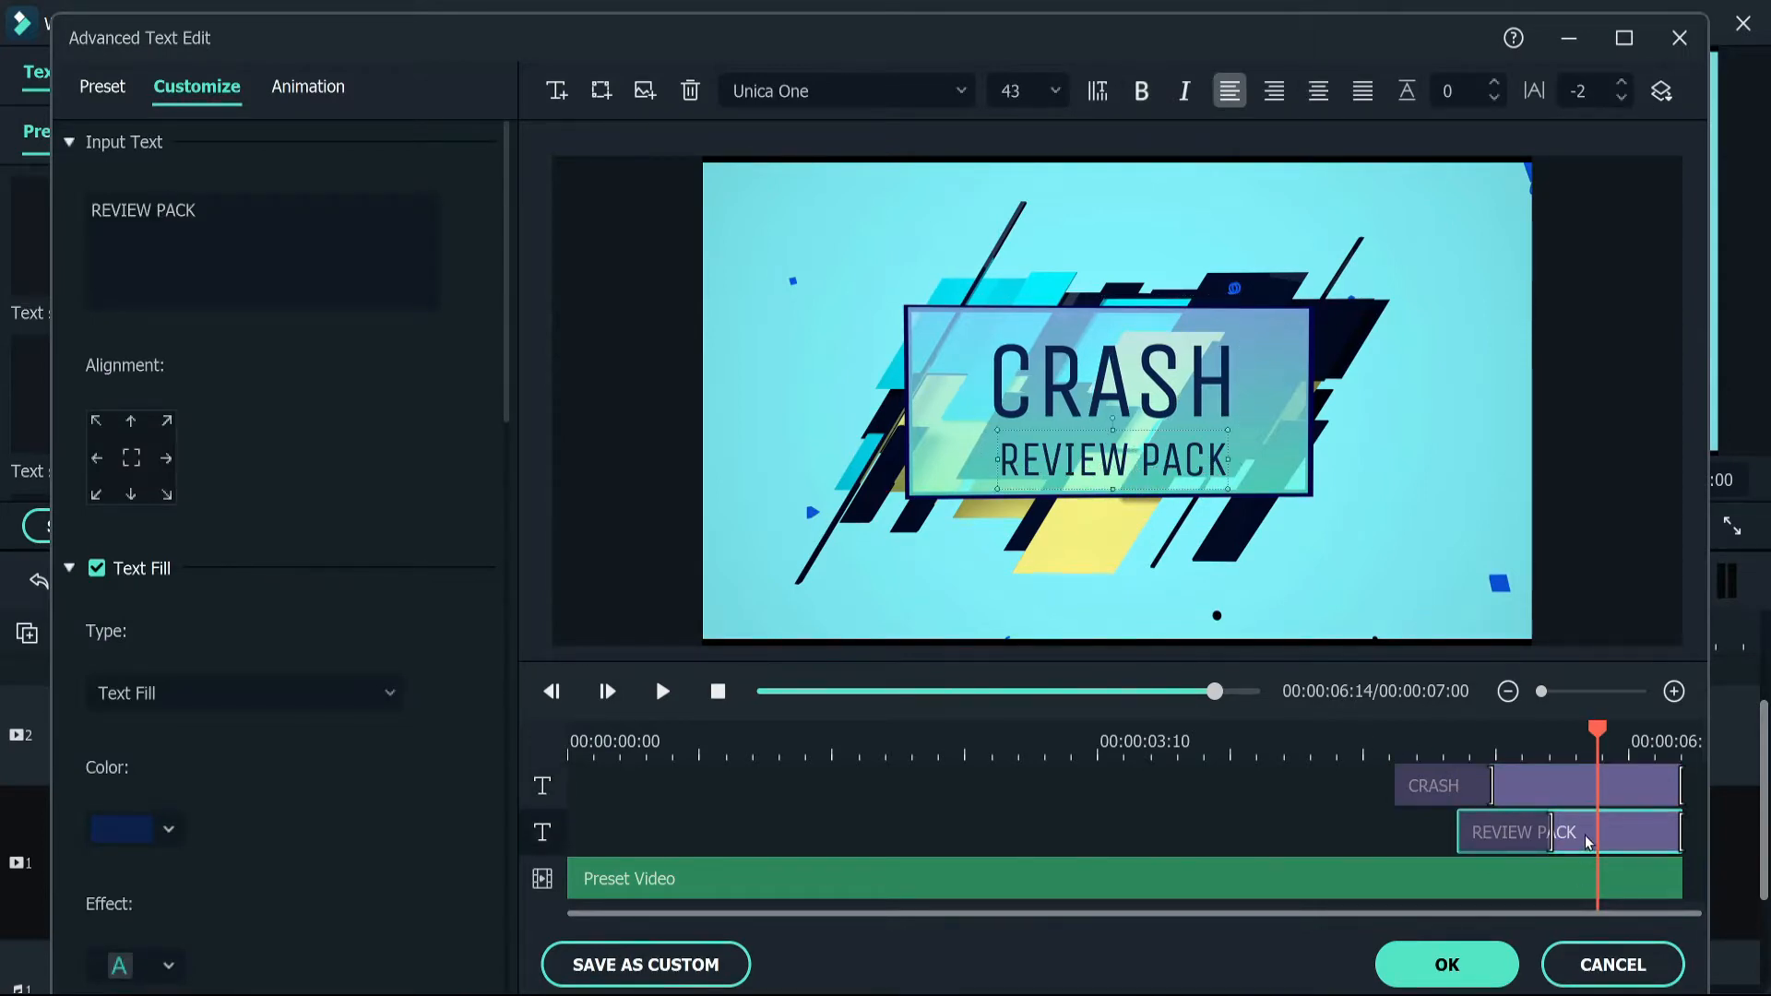
drag(212, 211, 38, 198)
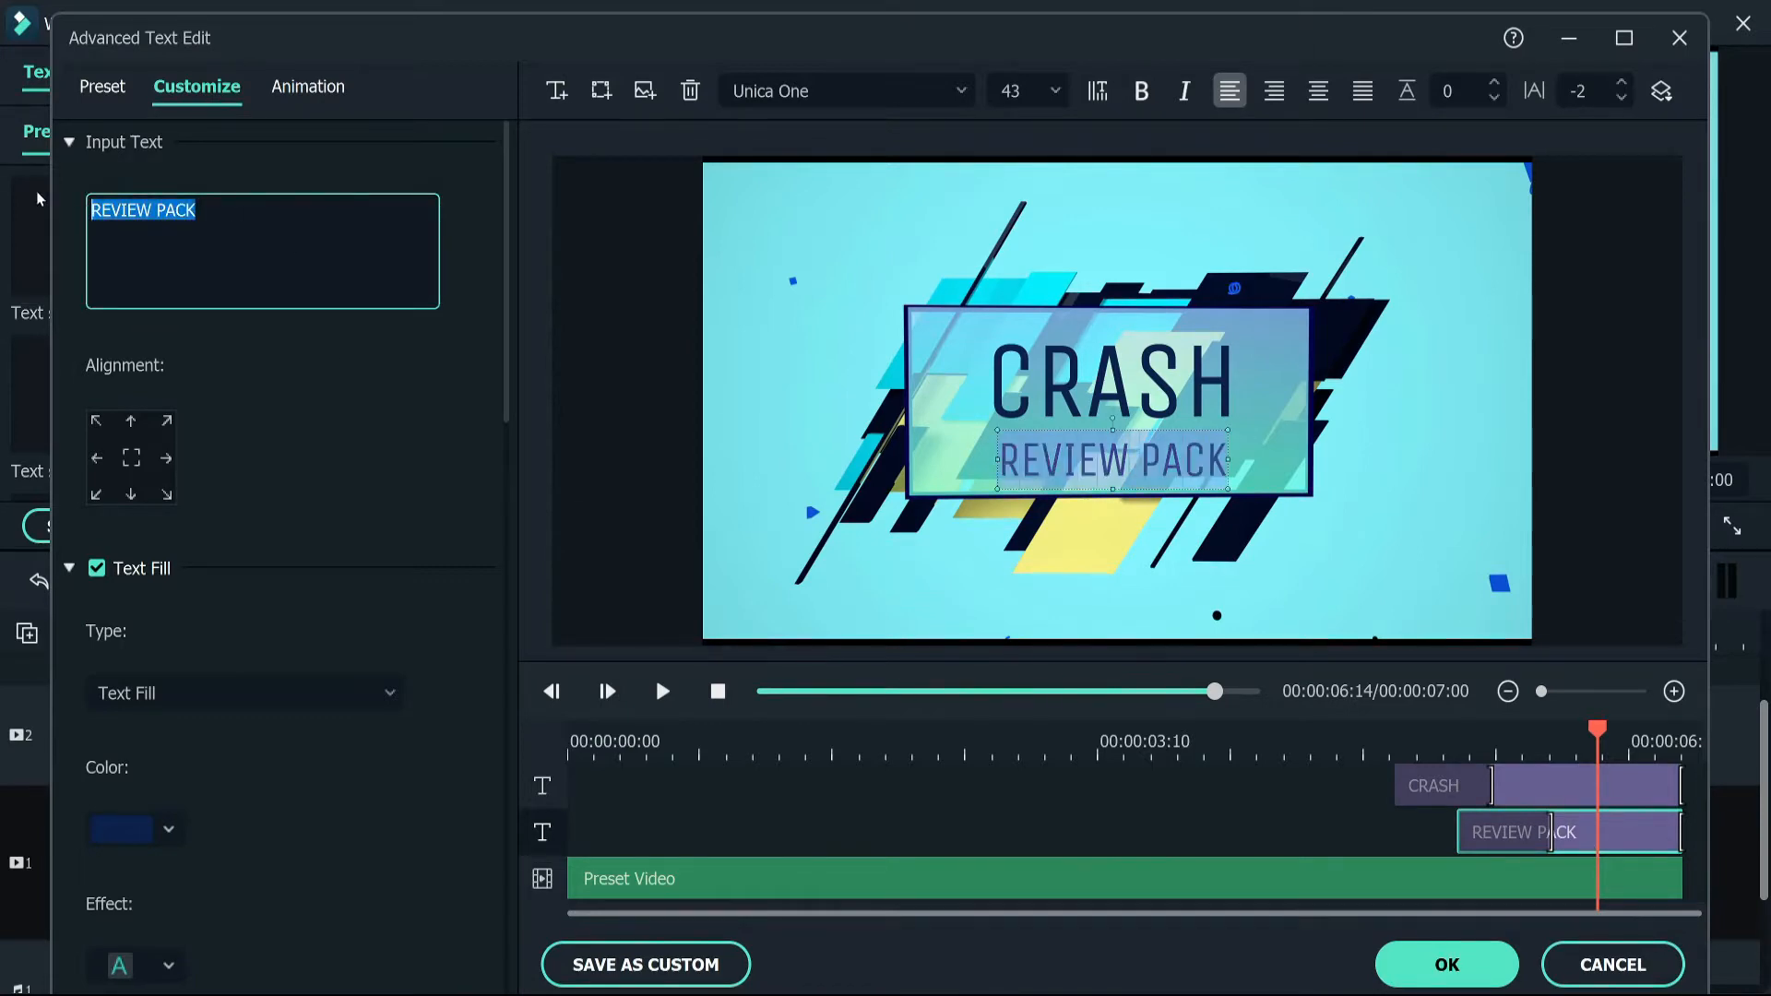
text(COMPUTERS)
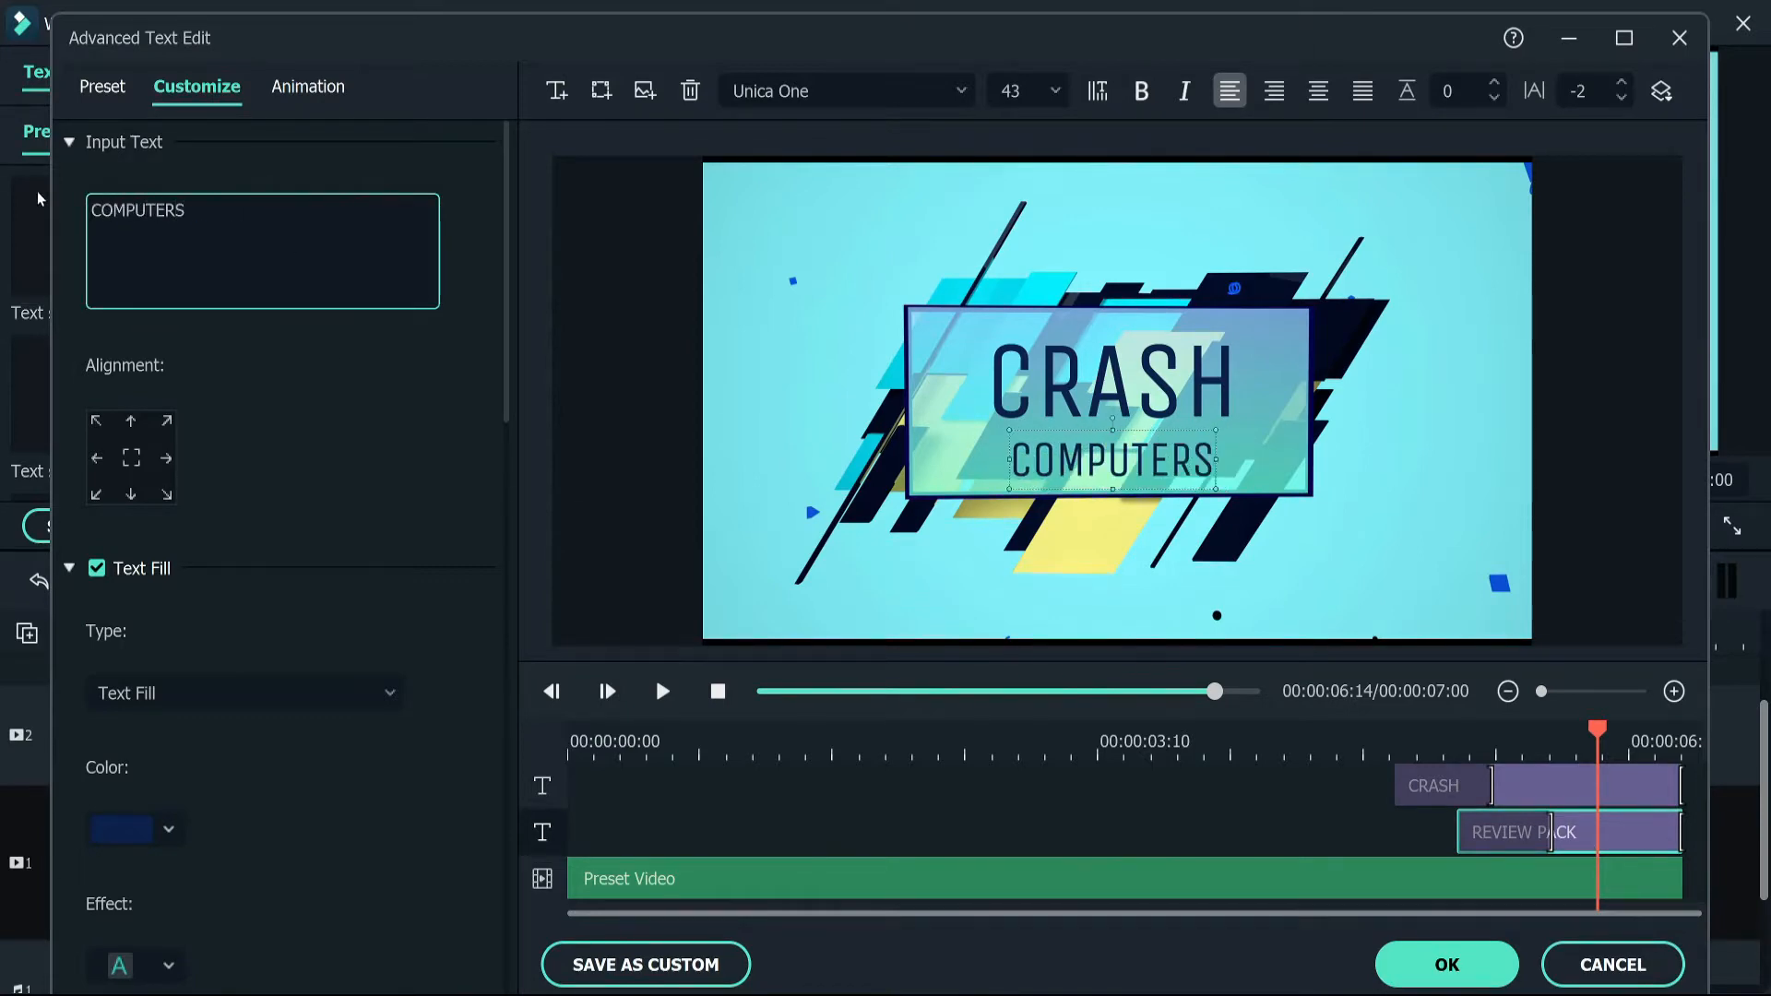
Extend the main title text to read "CRASH WILCOX"
click(1518, 795)
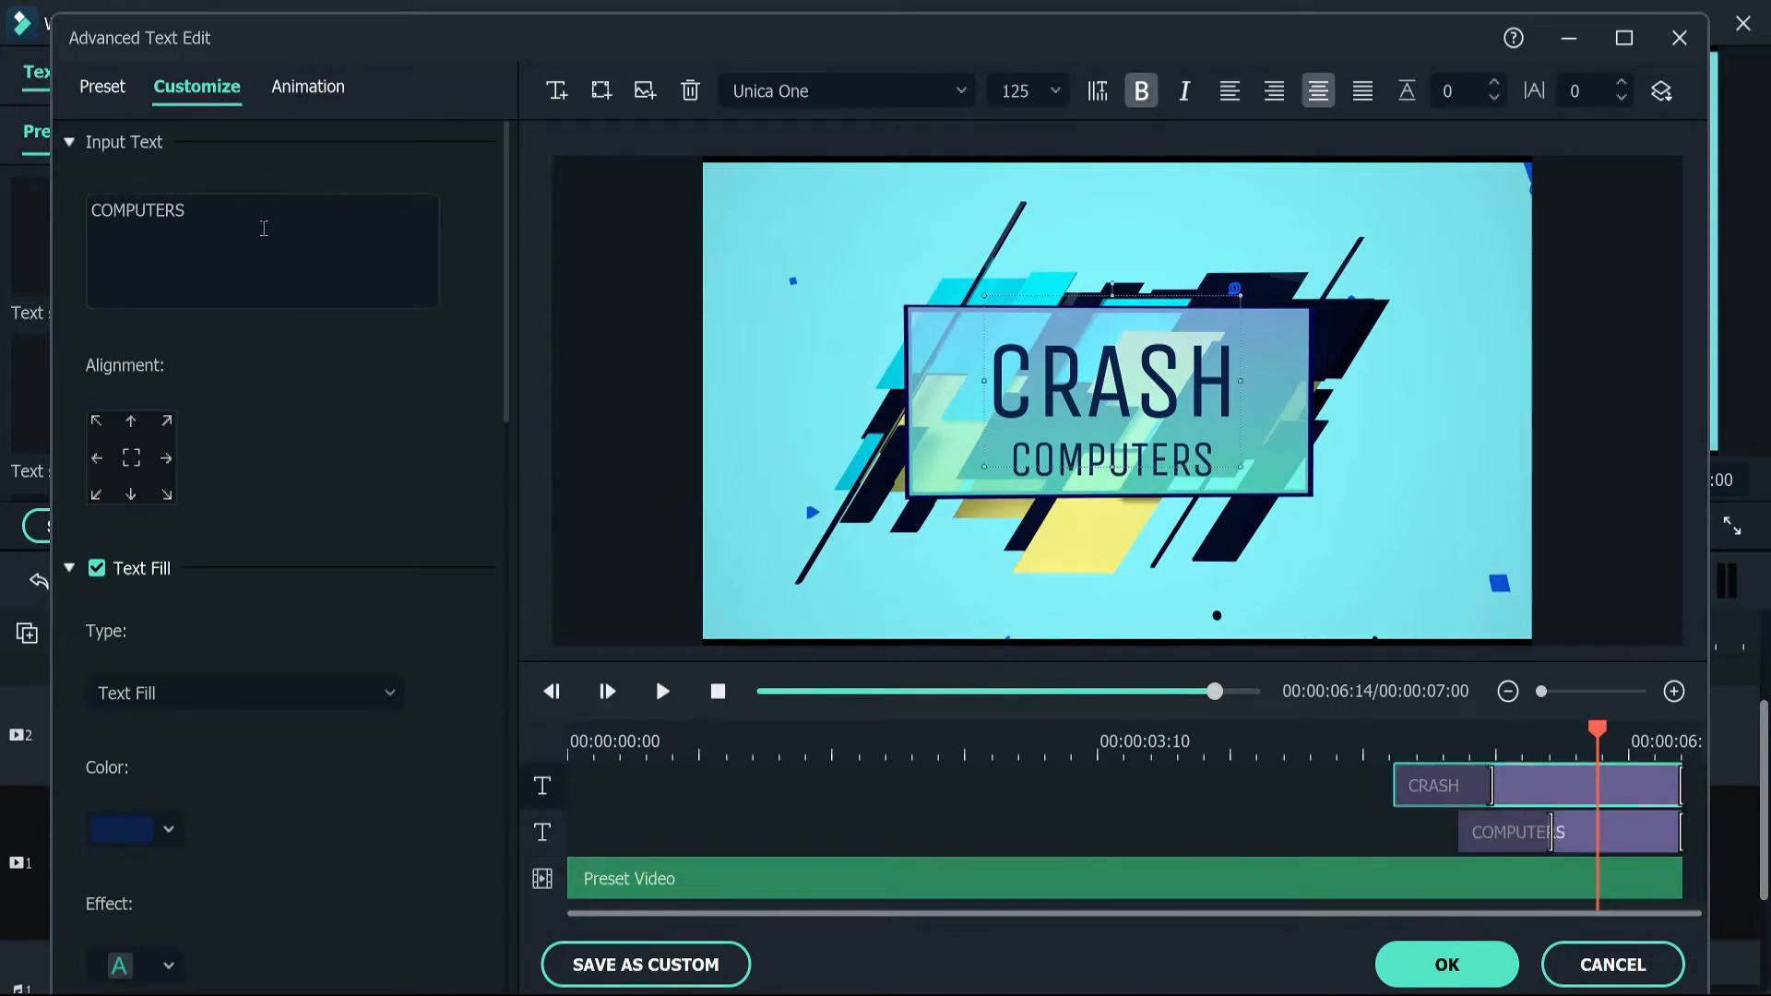
click(263, 228)
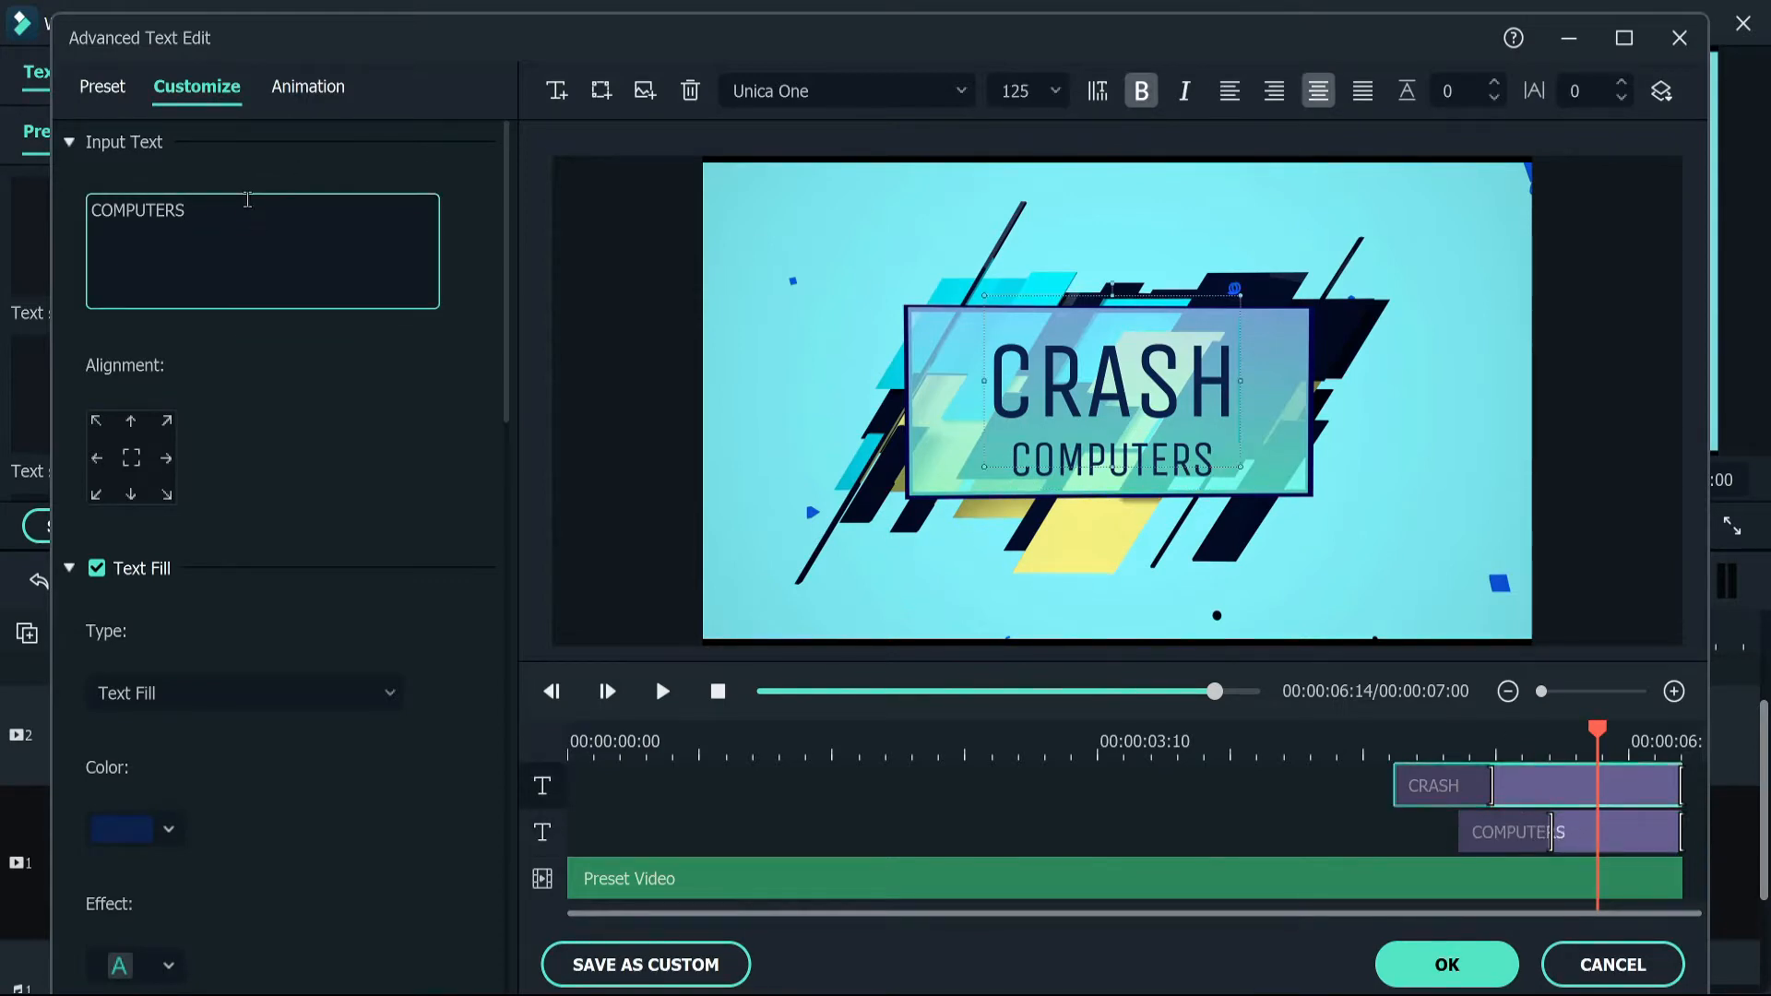
text(WILC)
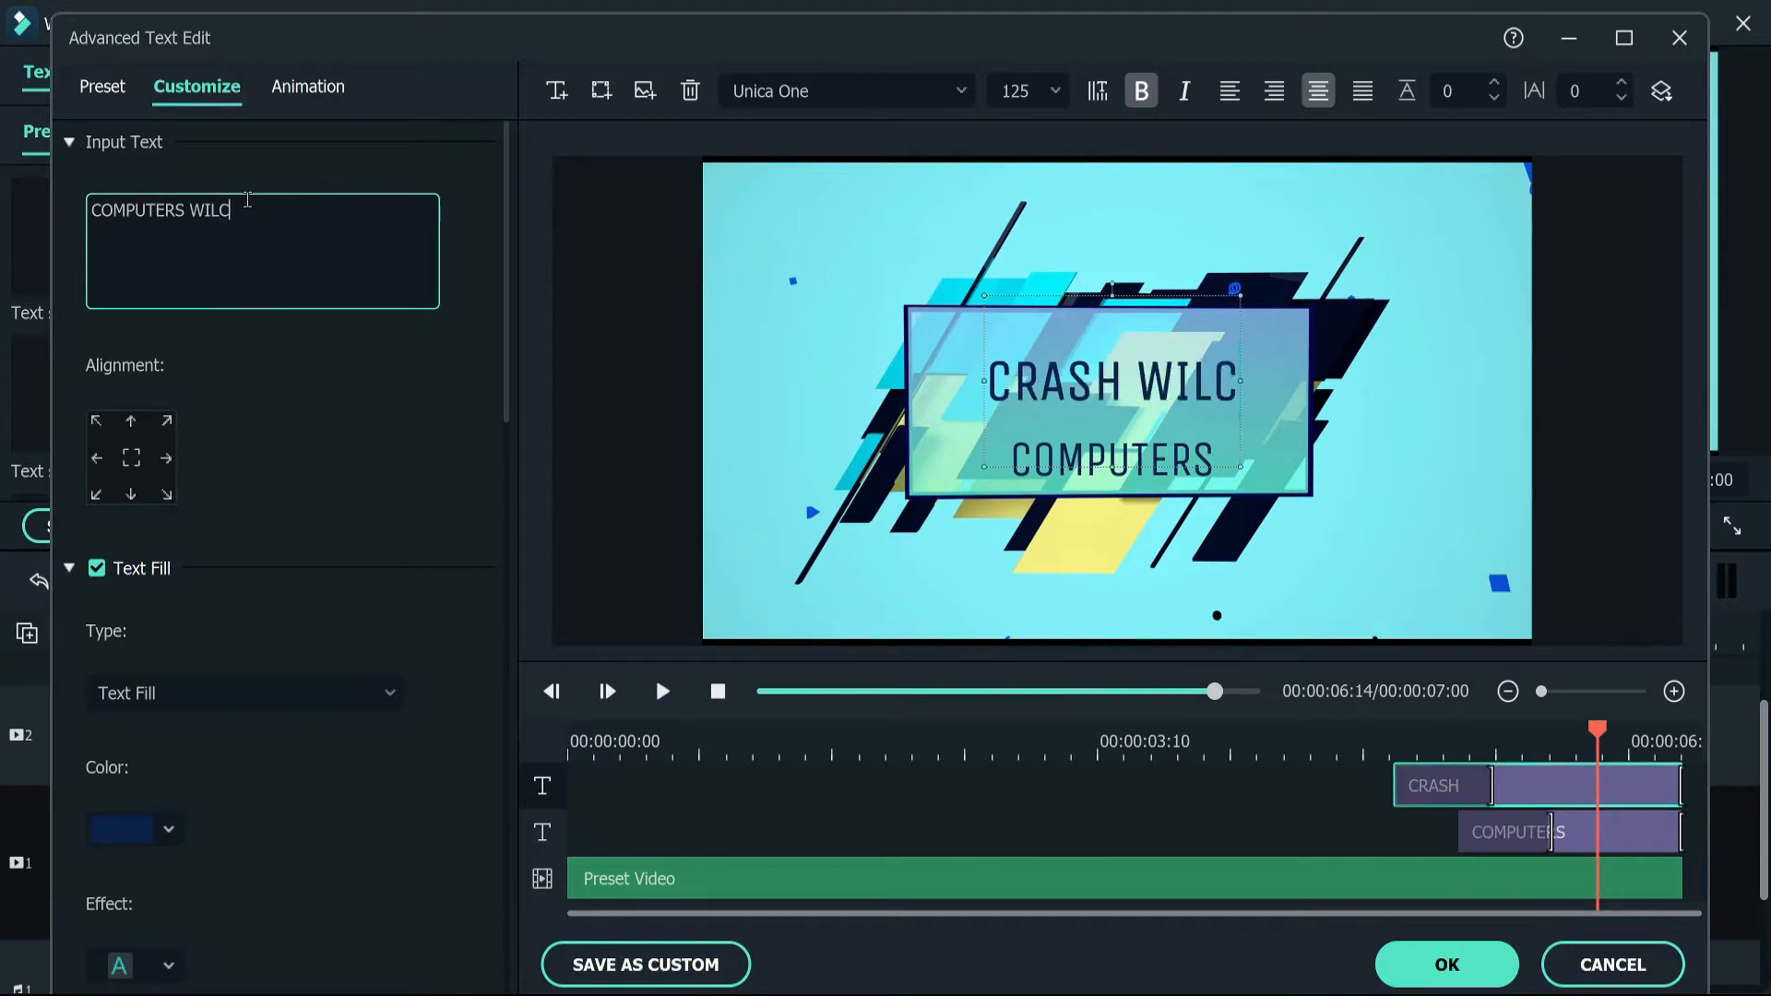
text(OX)
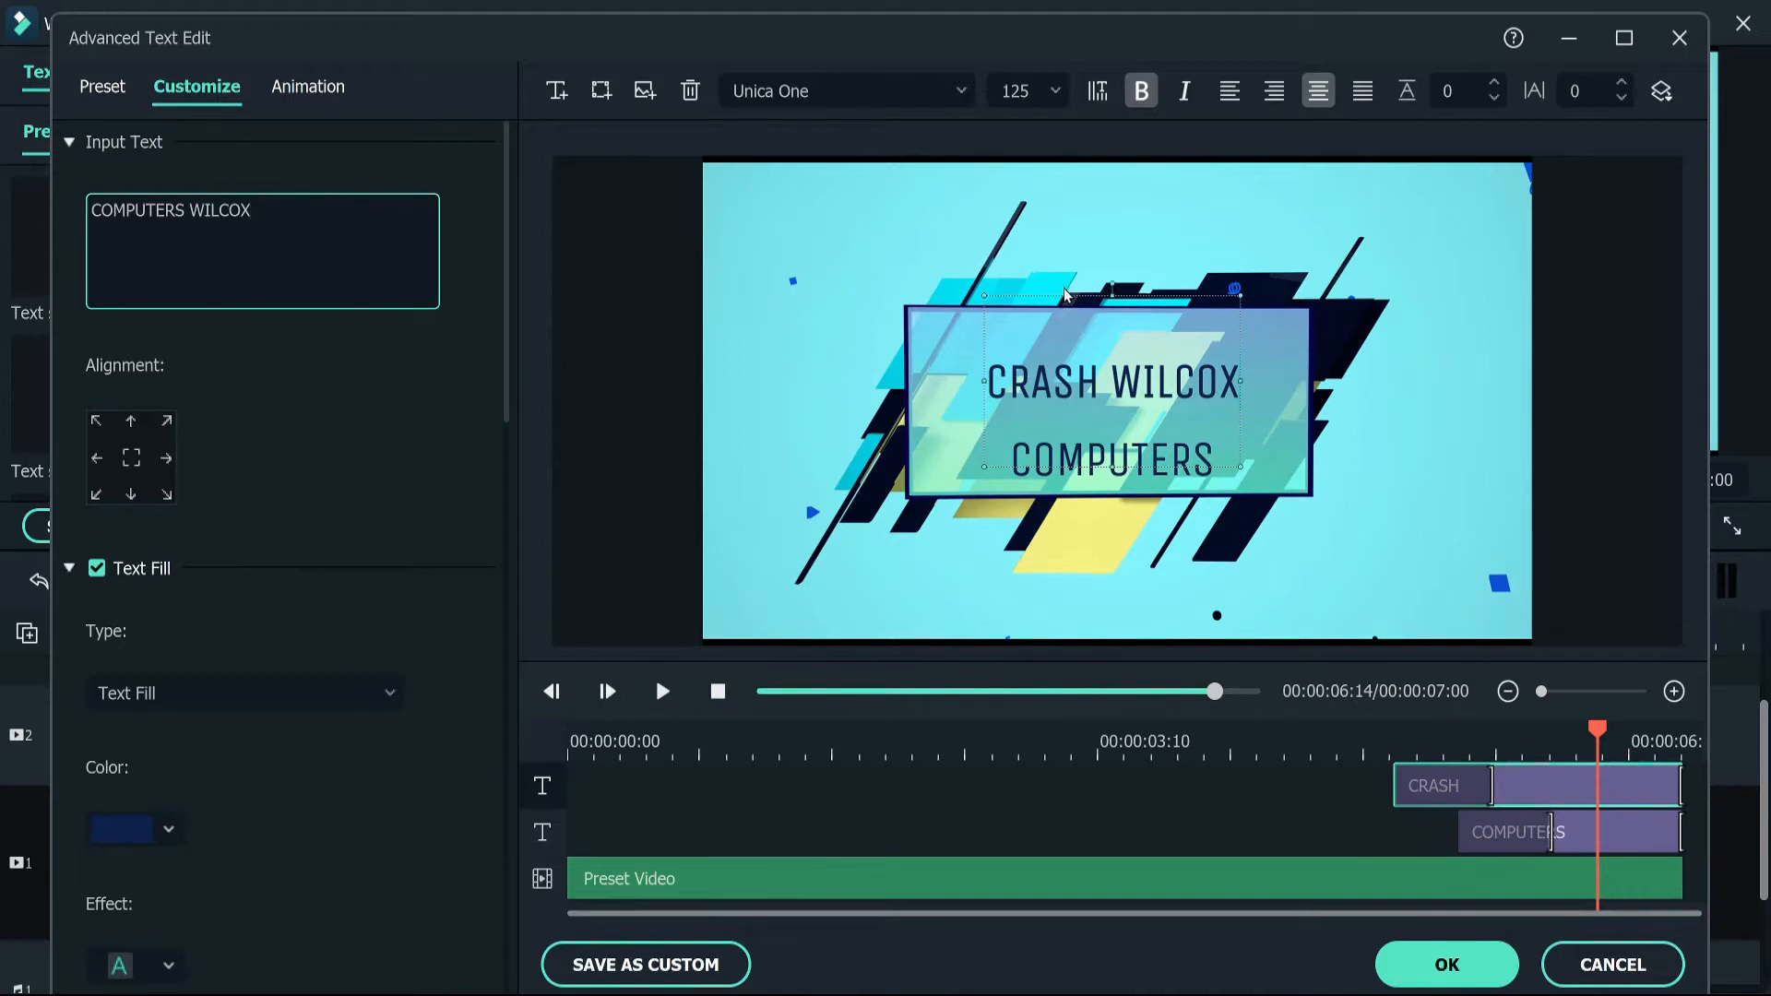
click(782, 450)
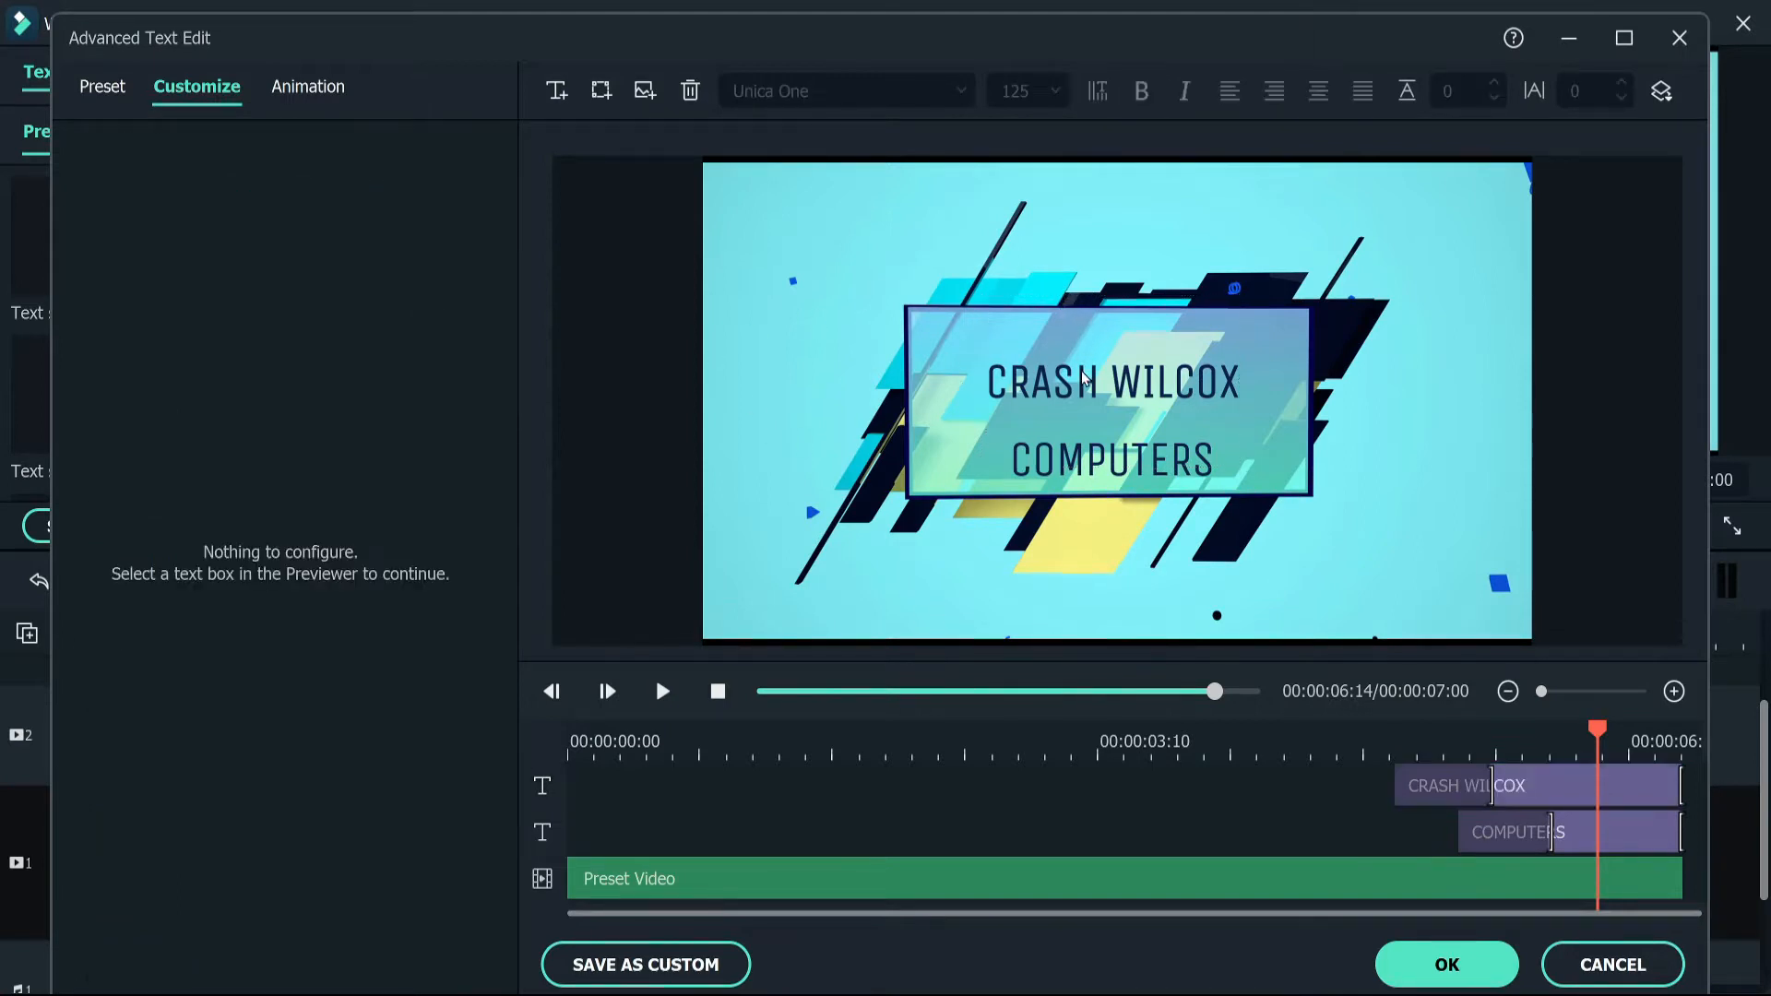
Move the main title line up, enlarge it slightly and center it within the graphic's rectangular frame
click(1109, 377)
drag(1109, 376, 1111, 338)
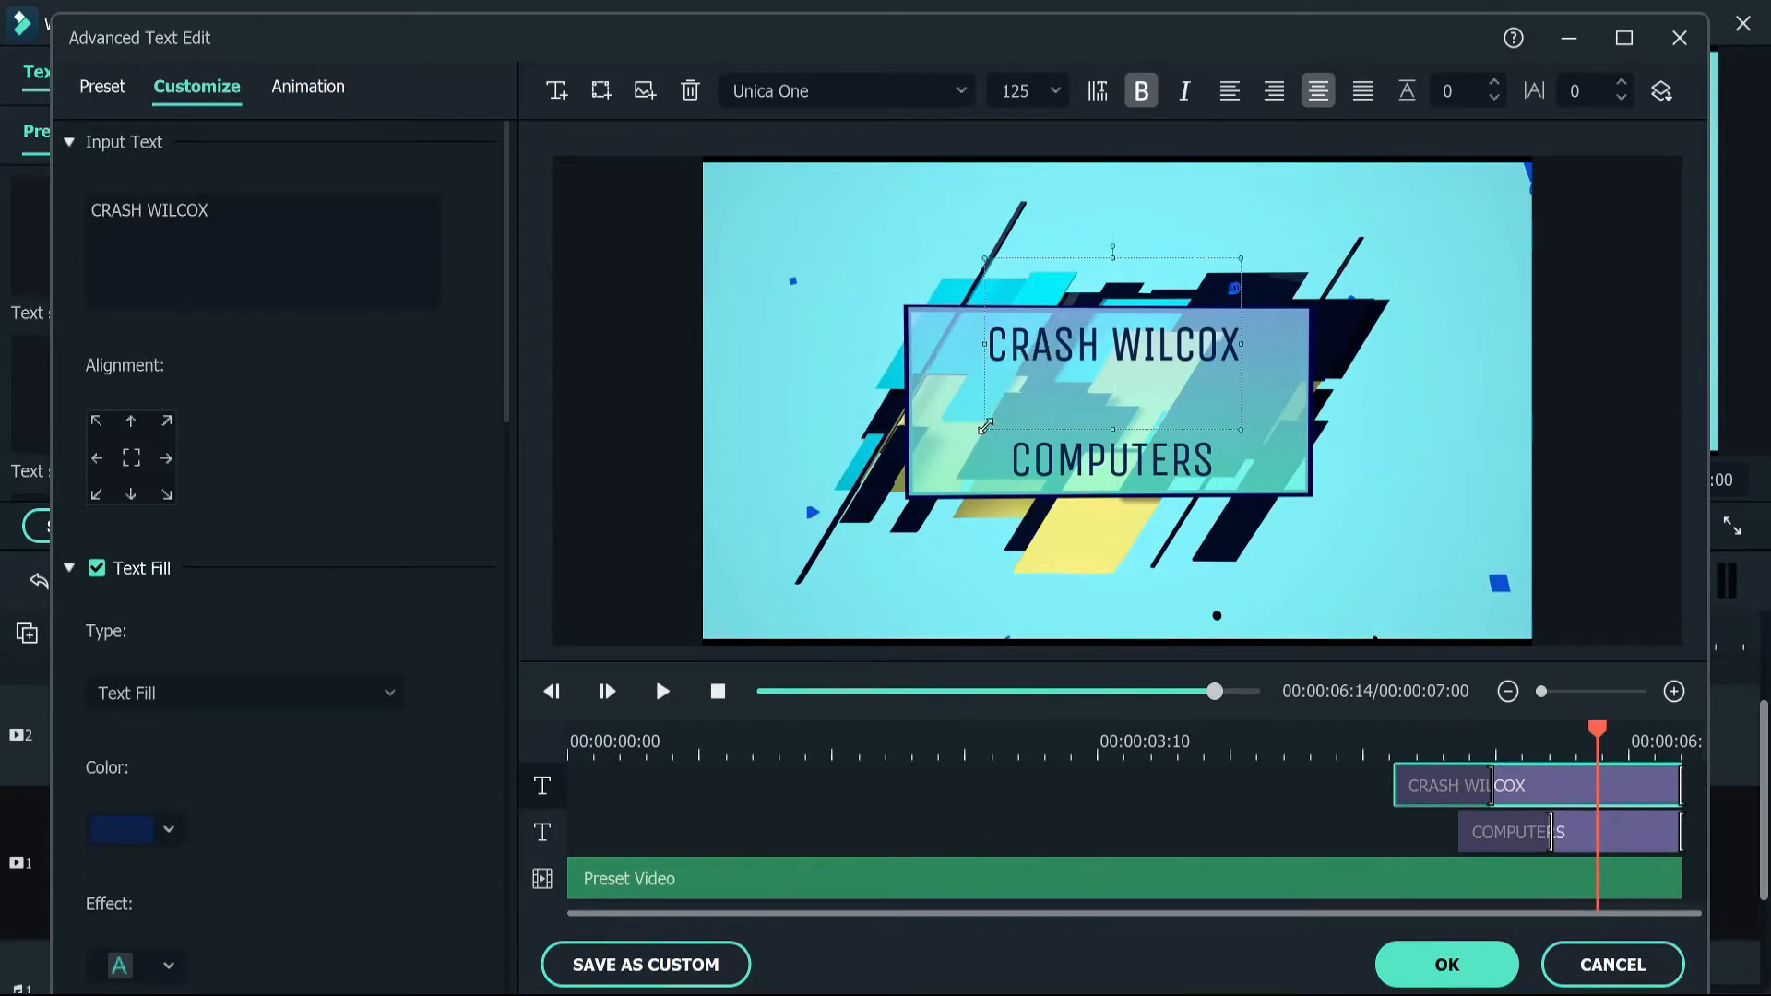
drag(985, 426, 954, 446)
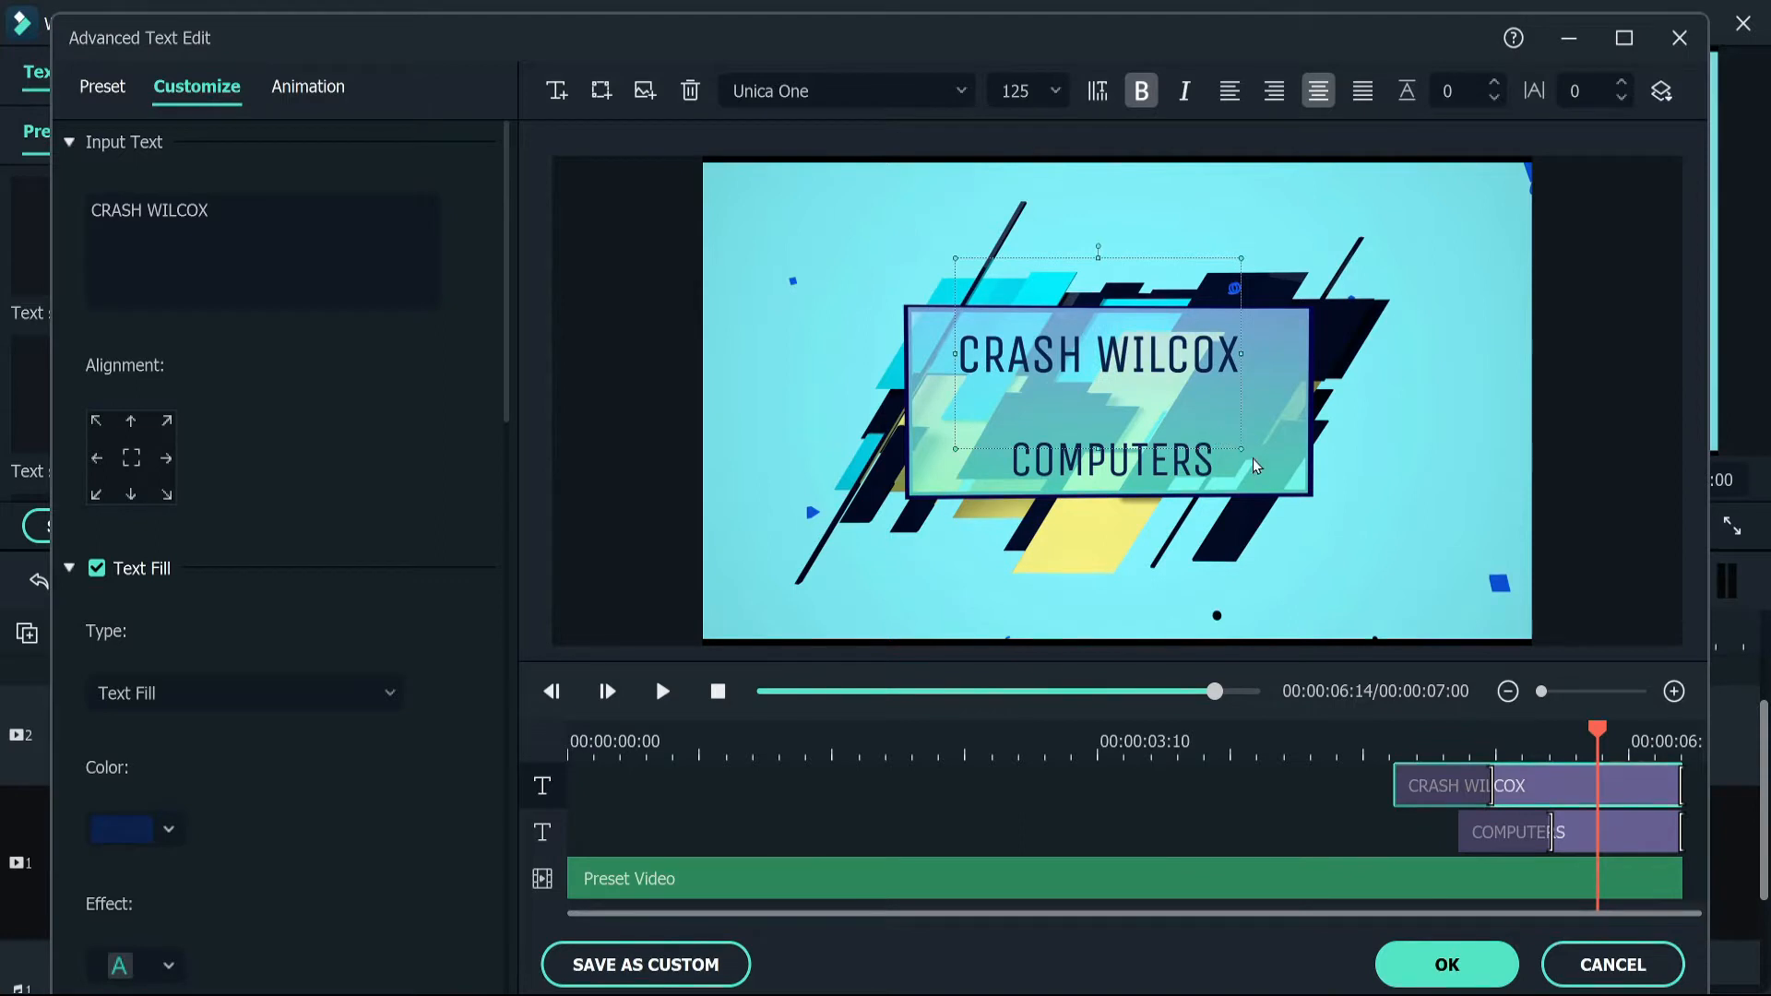
drag(1241, 449, 1257, 458)
drag(1128, 362, 1139, 362)
Play back the opener's closing section to check how the main title and subtitle animate in
click(1119, 476)
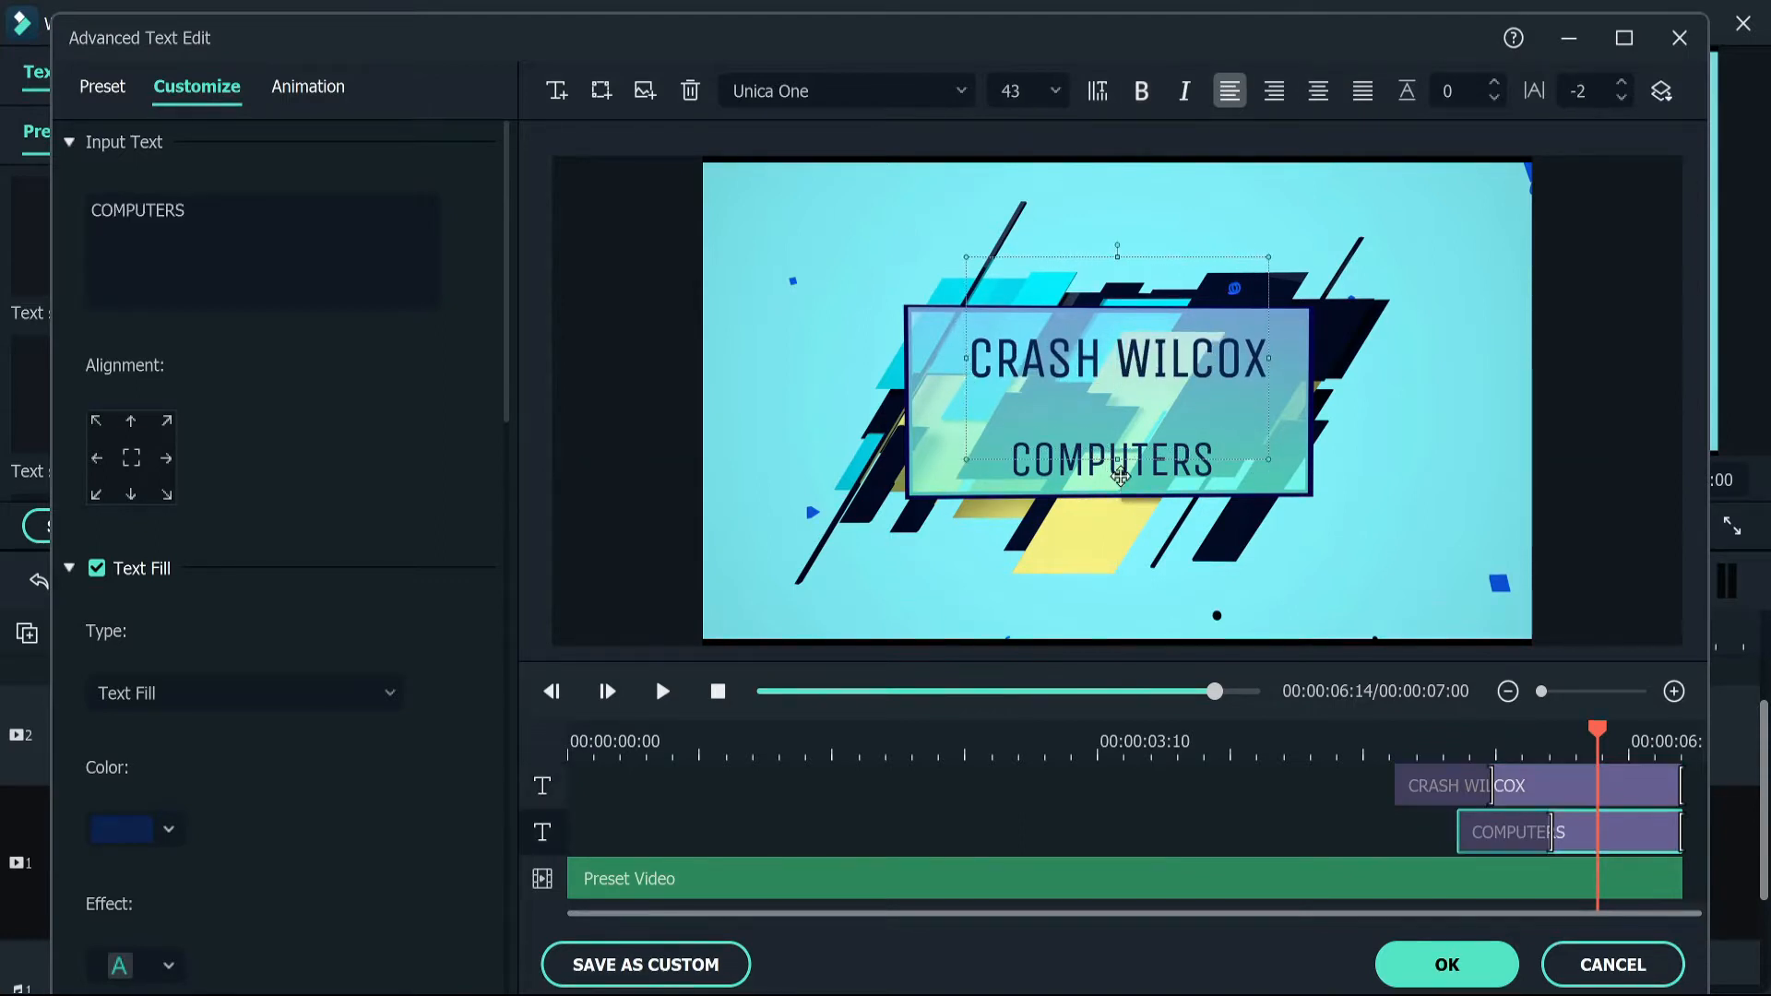
click(1051, 361)
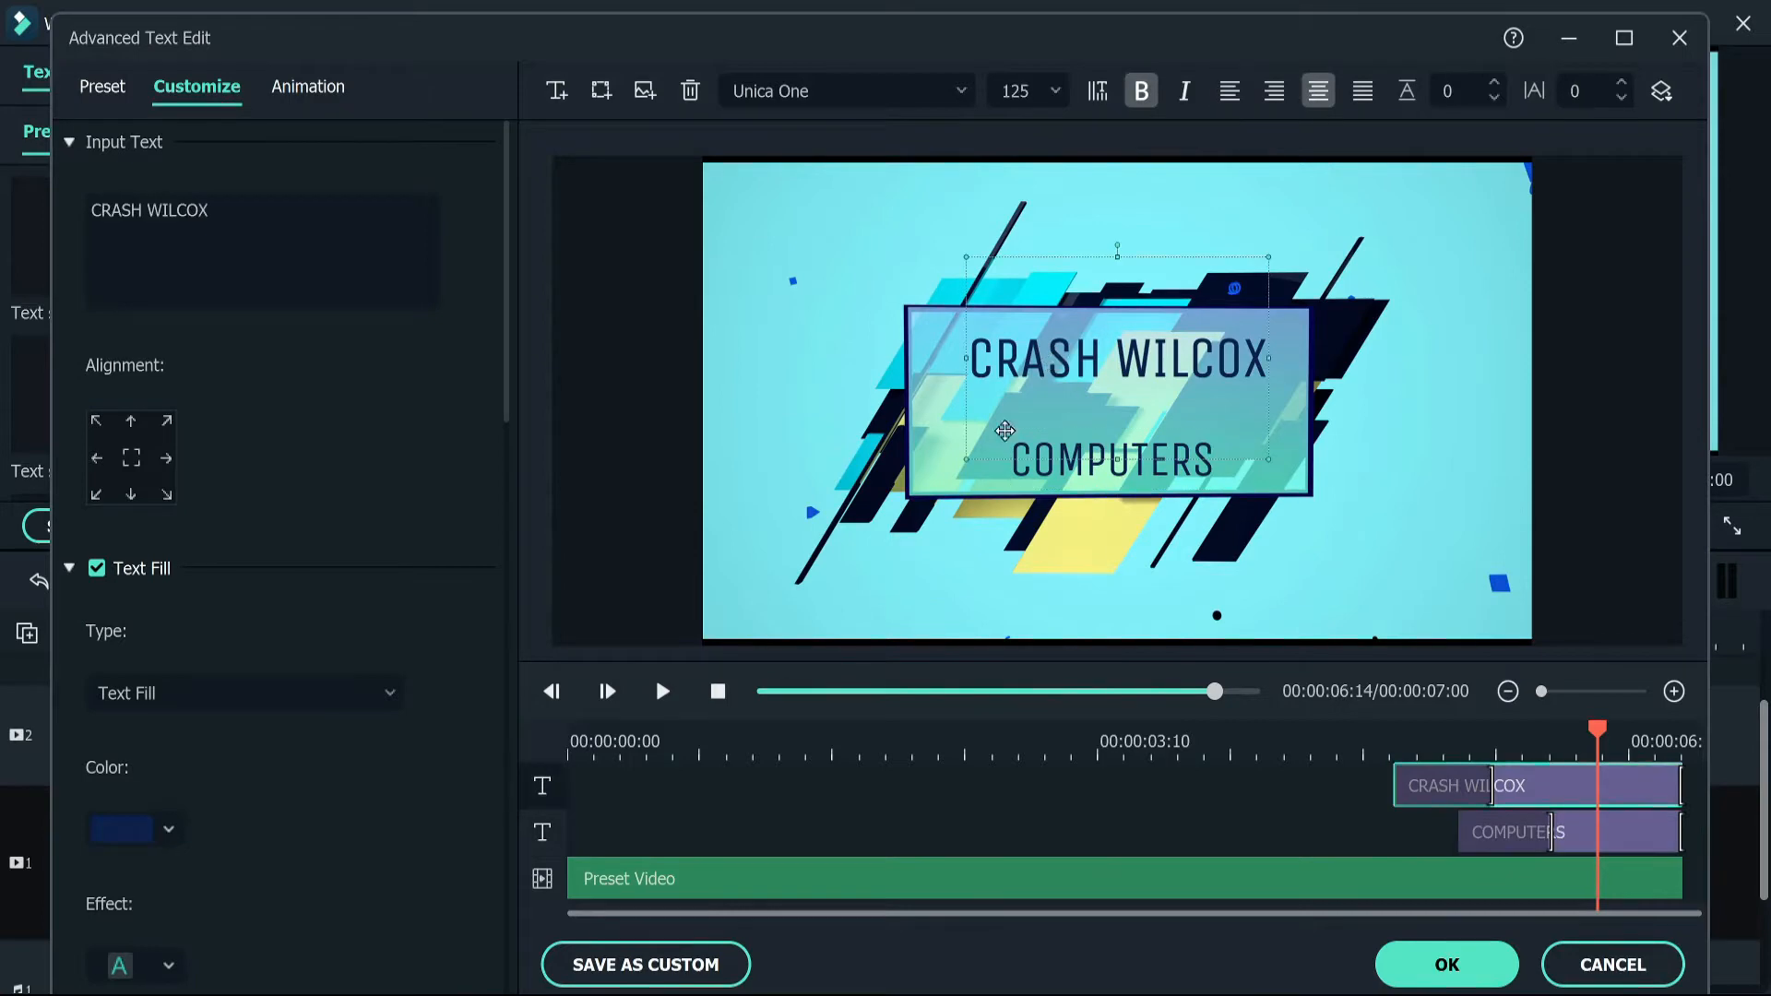
drag(1596, 729, 1359, 729)
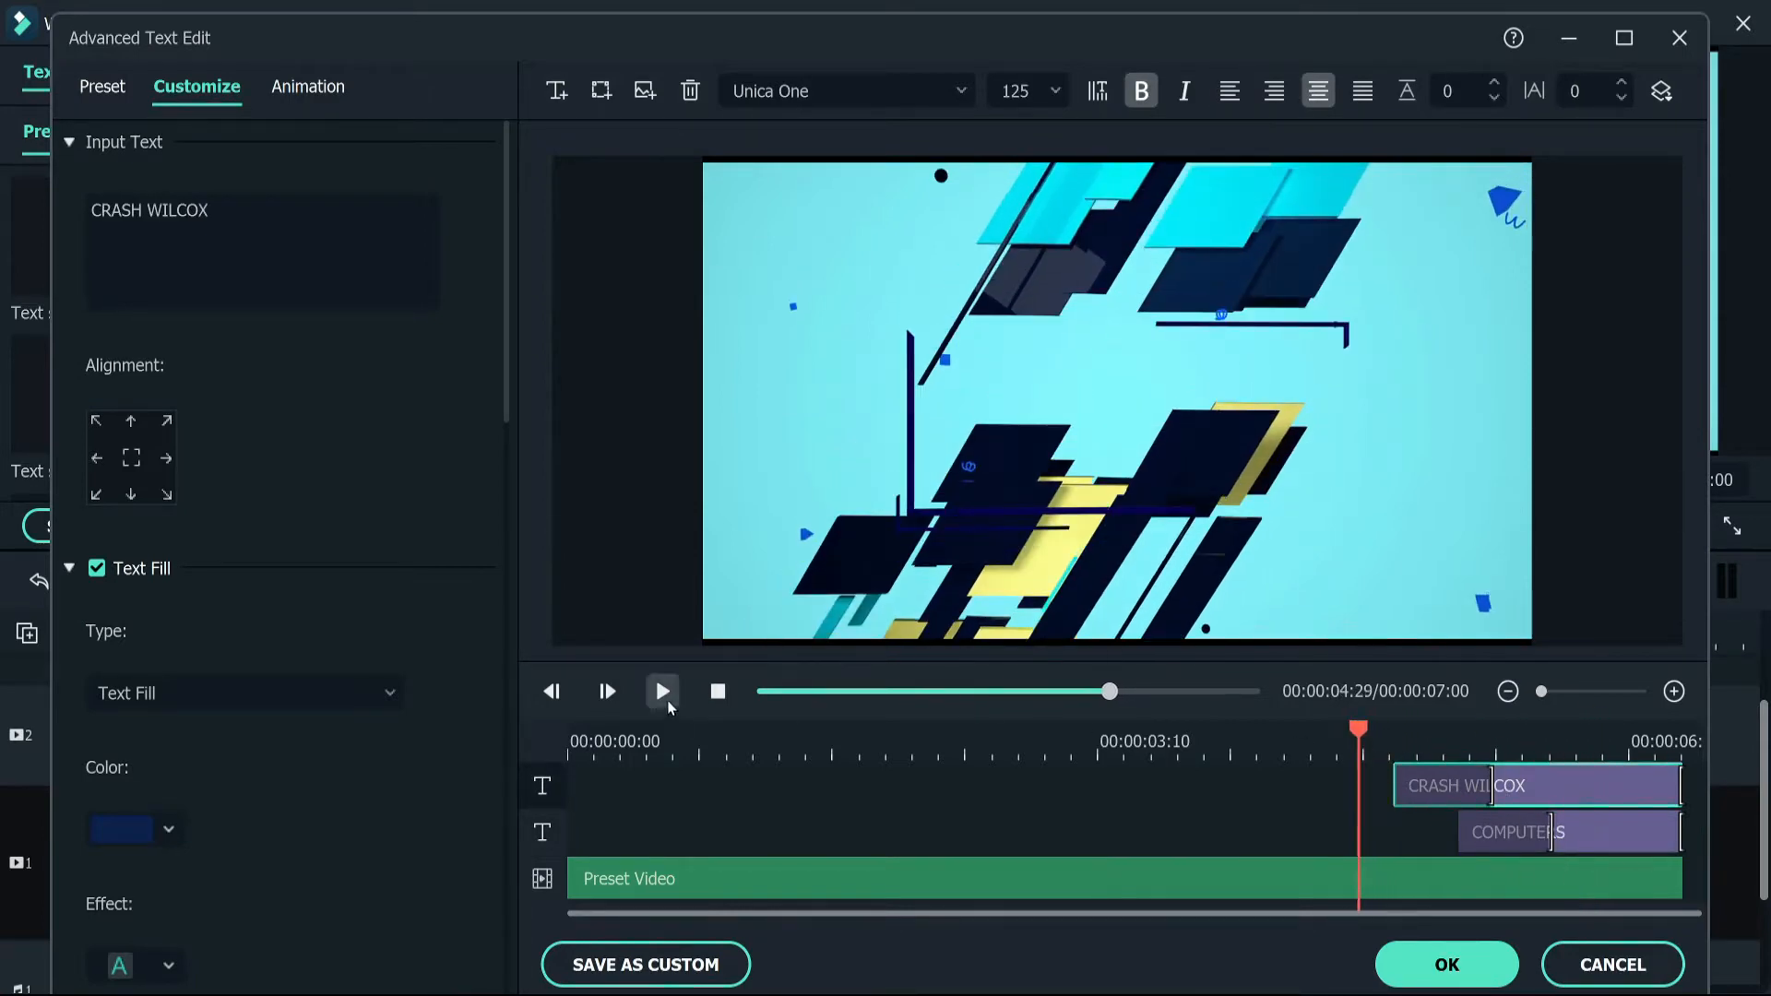
click(663, 700)
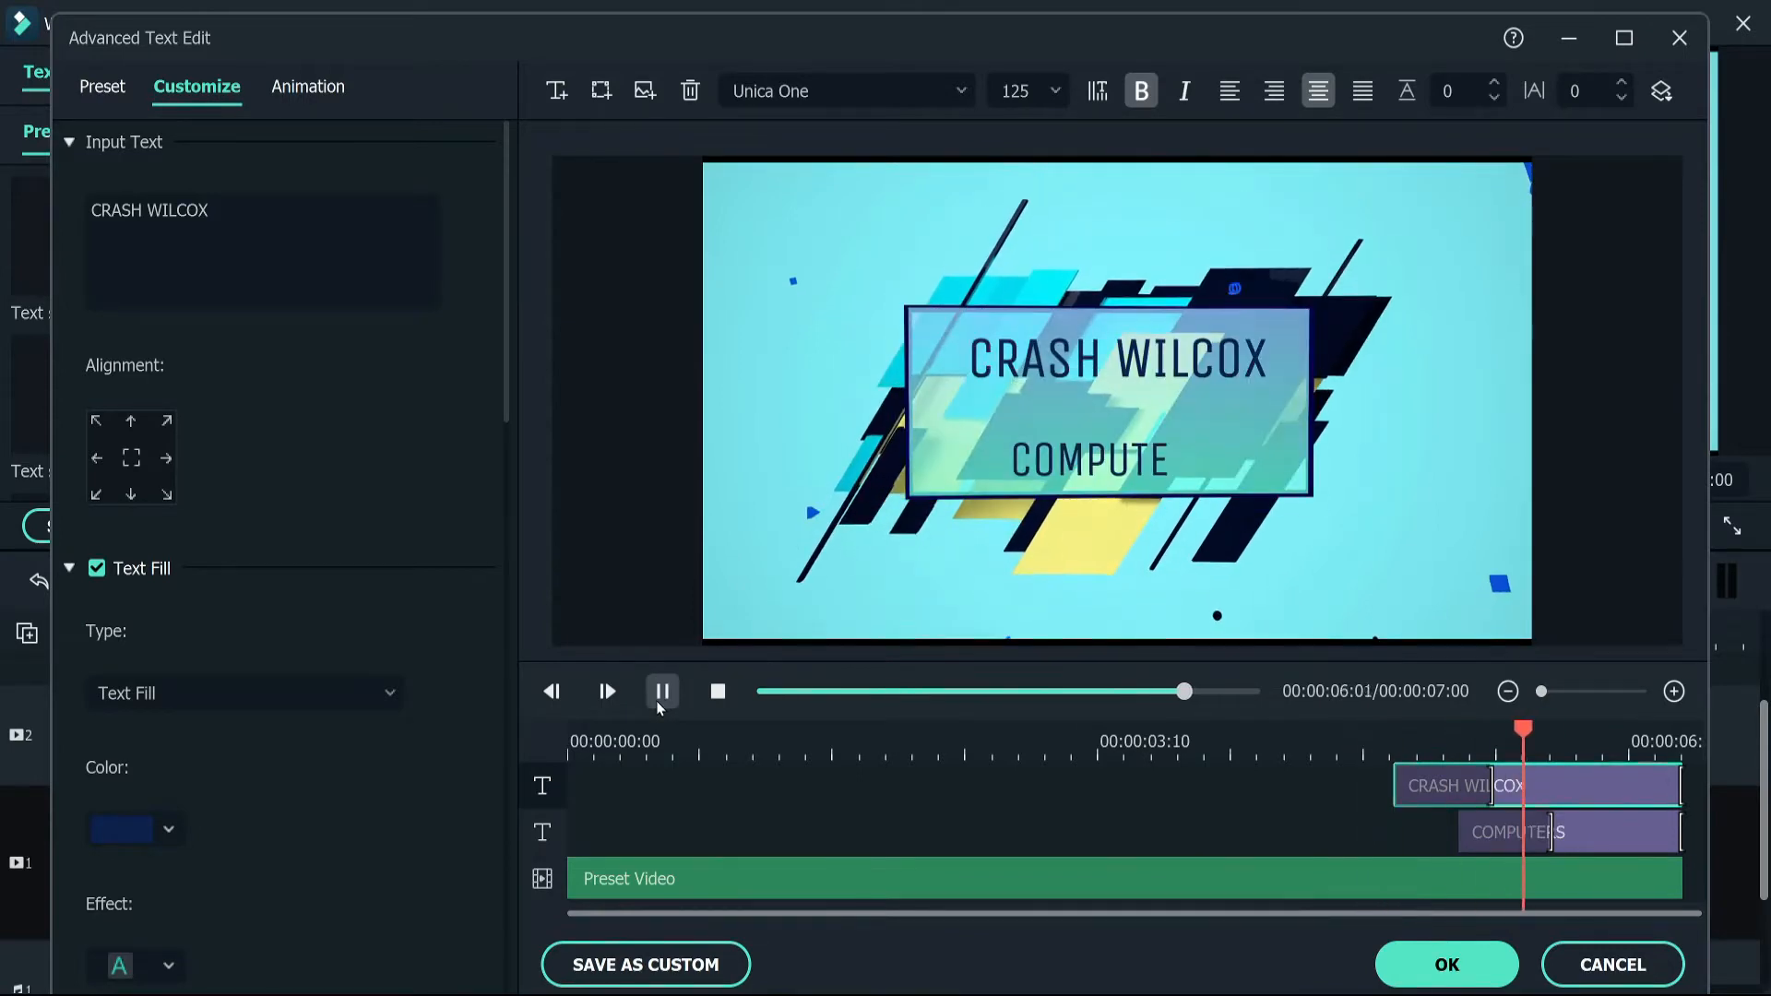
click(660, 697)
Change the main title line's font to Vampiro One, with the preview positioned at a frame showing both title lines
drag(1647, 727, 1607, 729)
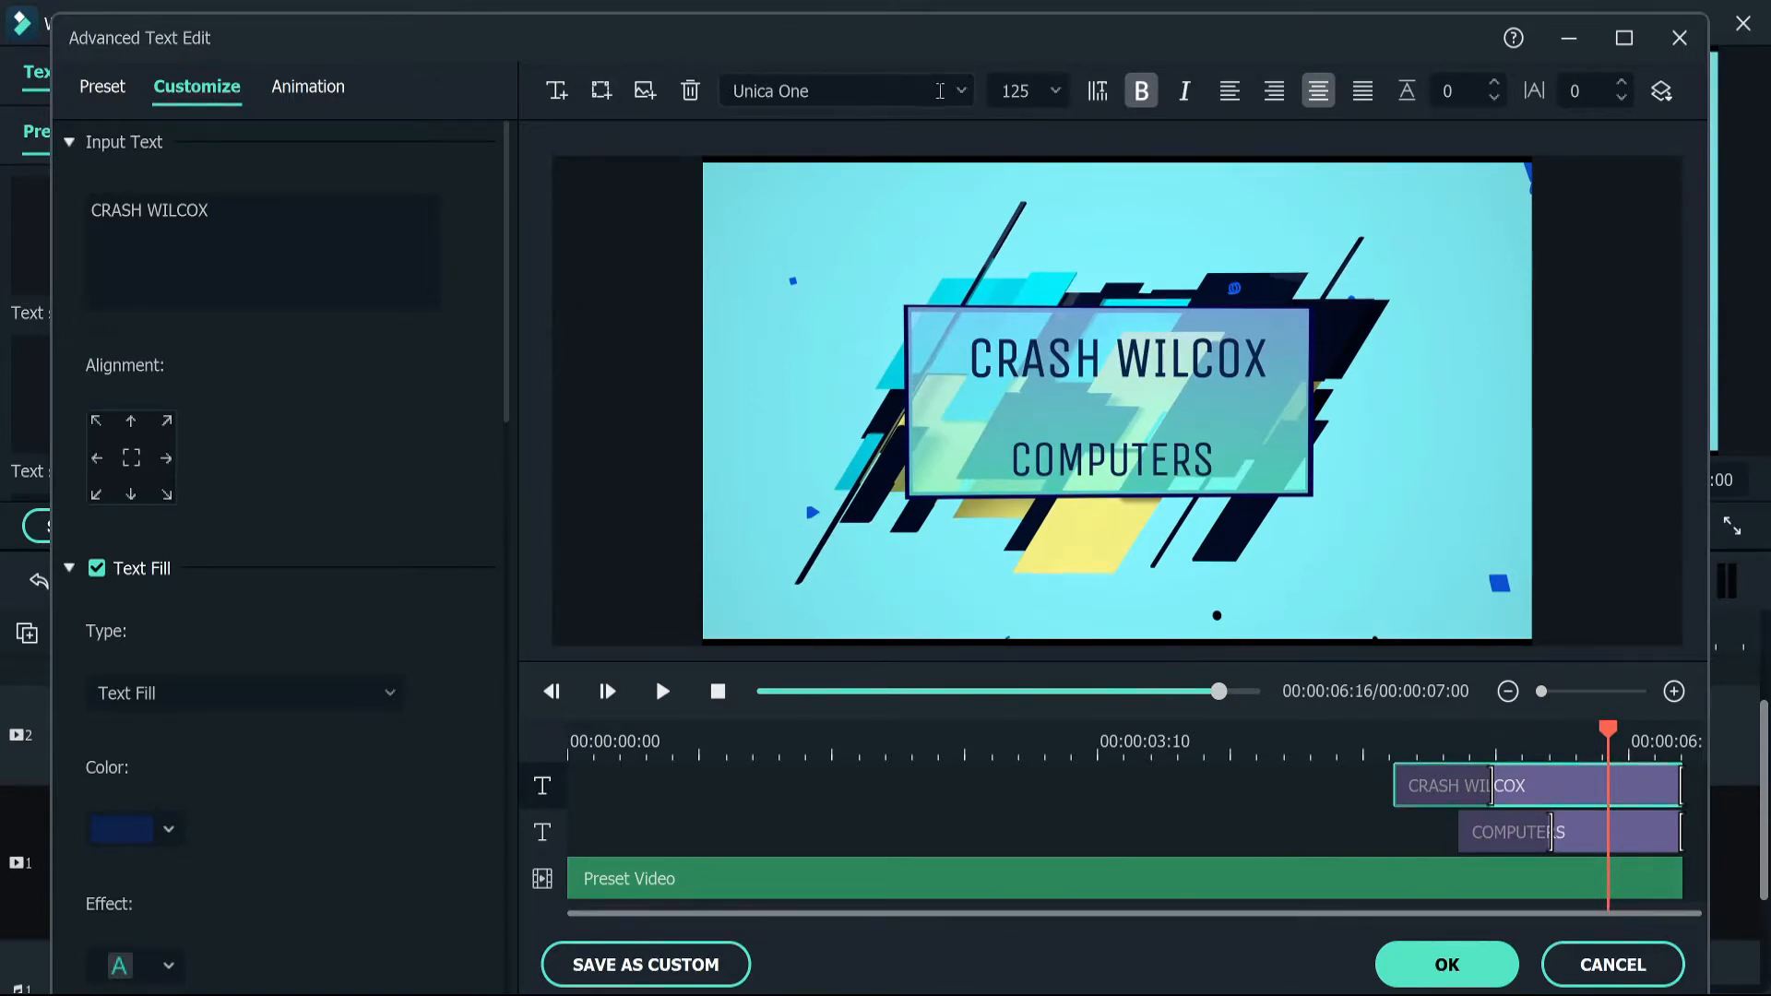
click(960, 92)
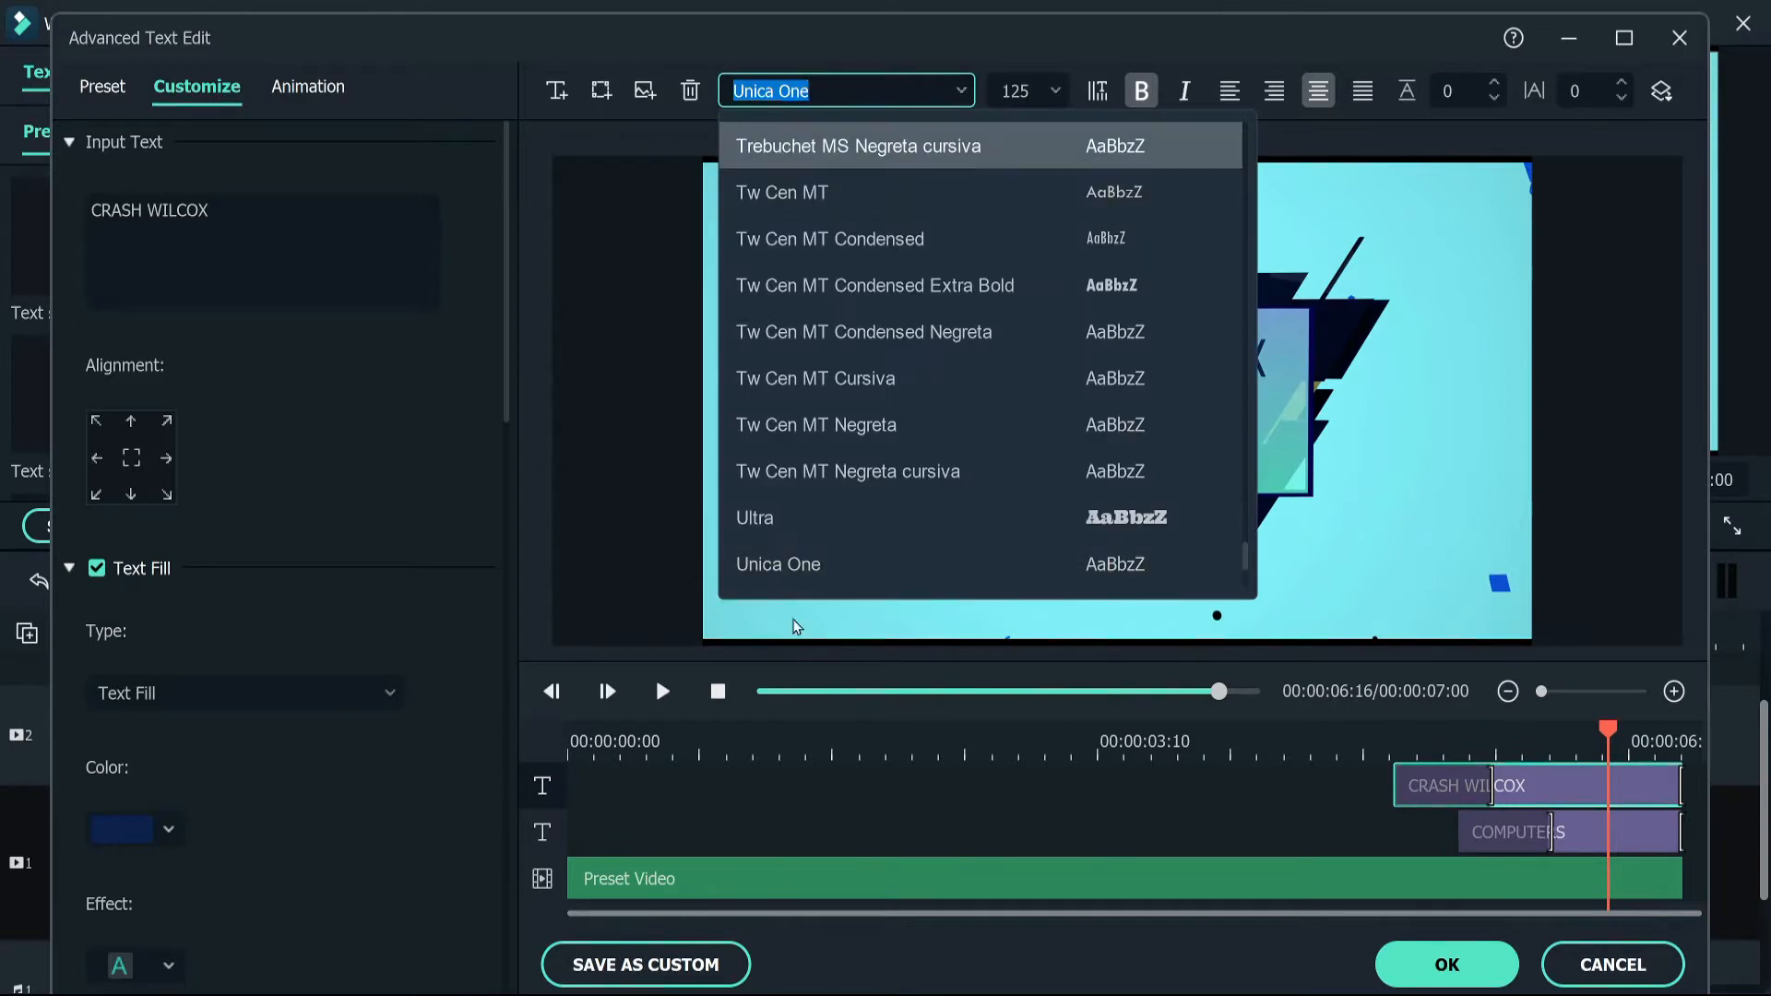
scroll(876, 542, down, 3)
scroll(876, 542, down, 5)
scroll(876, 525, up, 7)
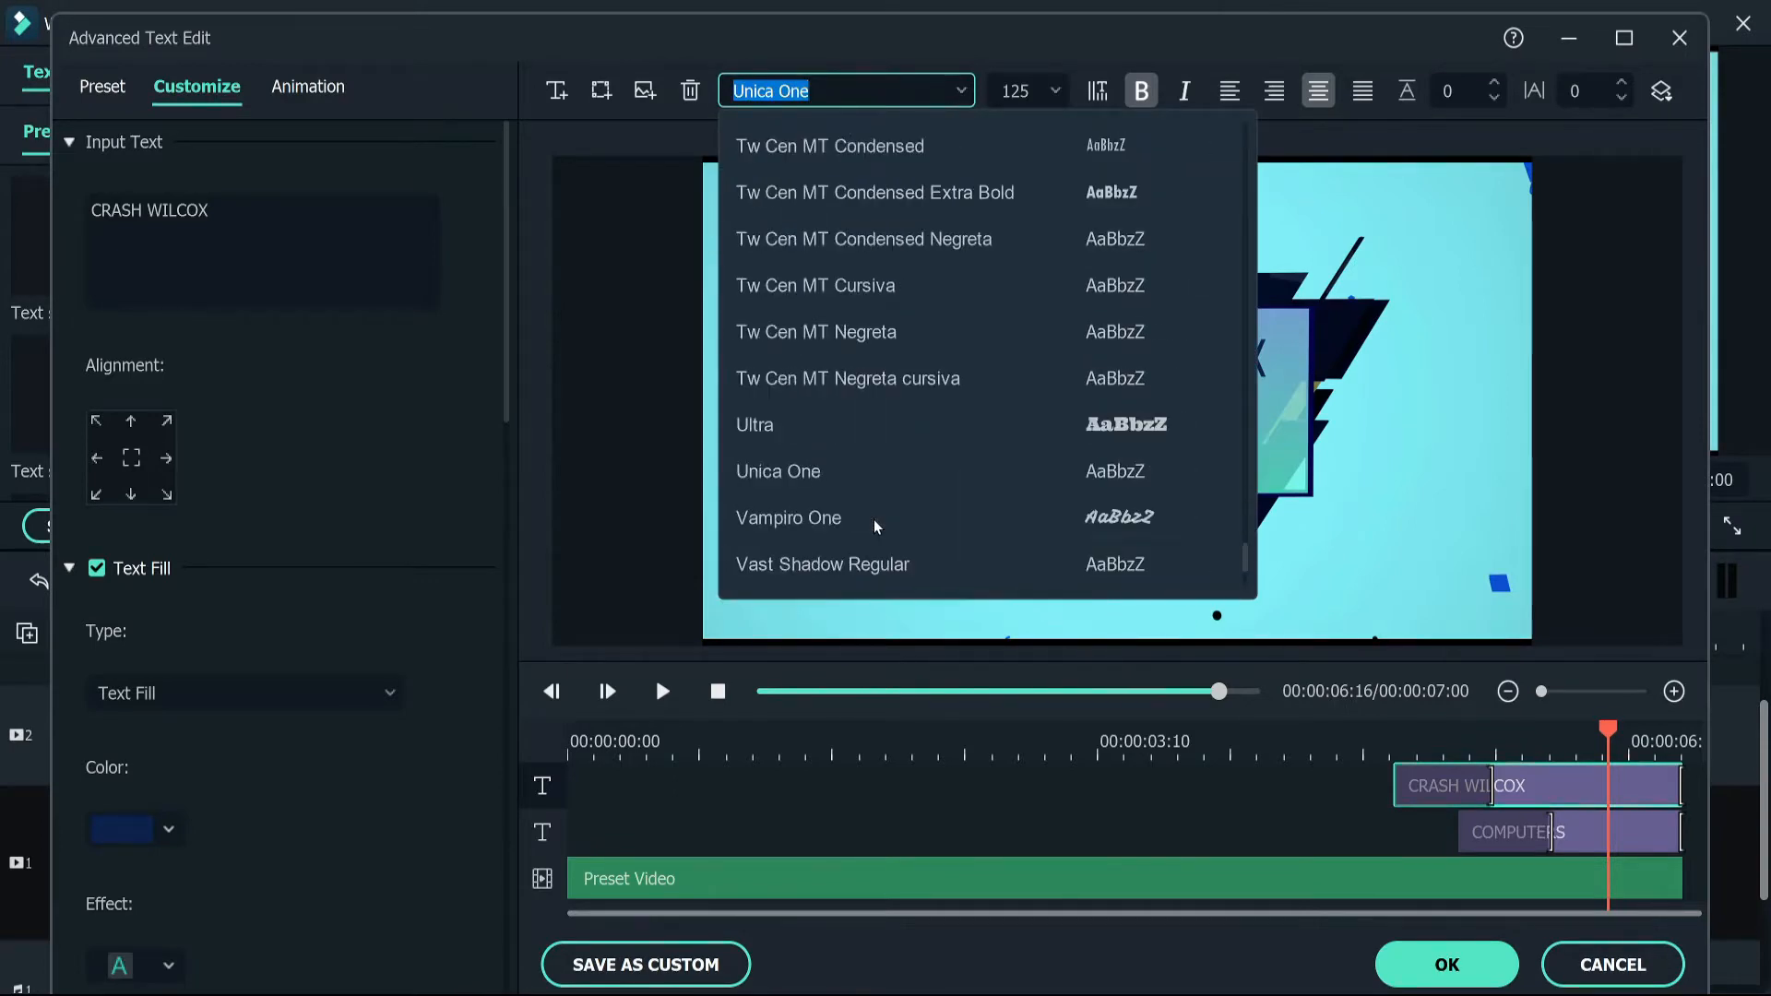
click(856, 520)
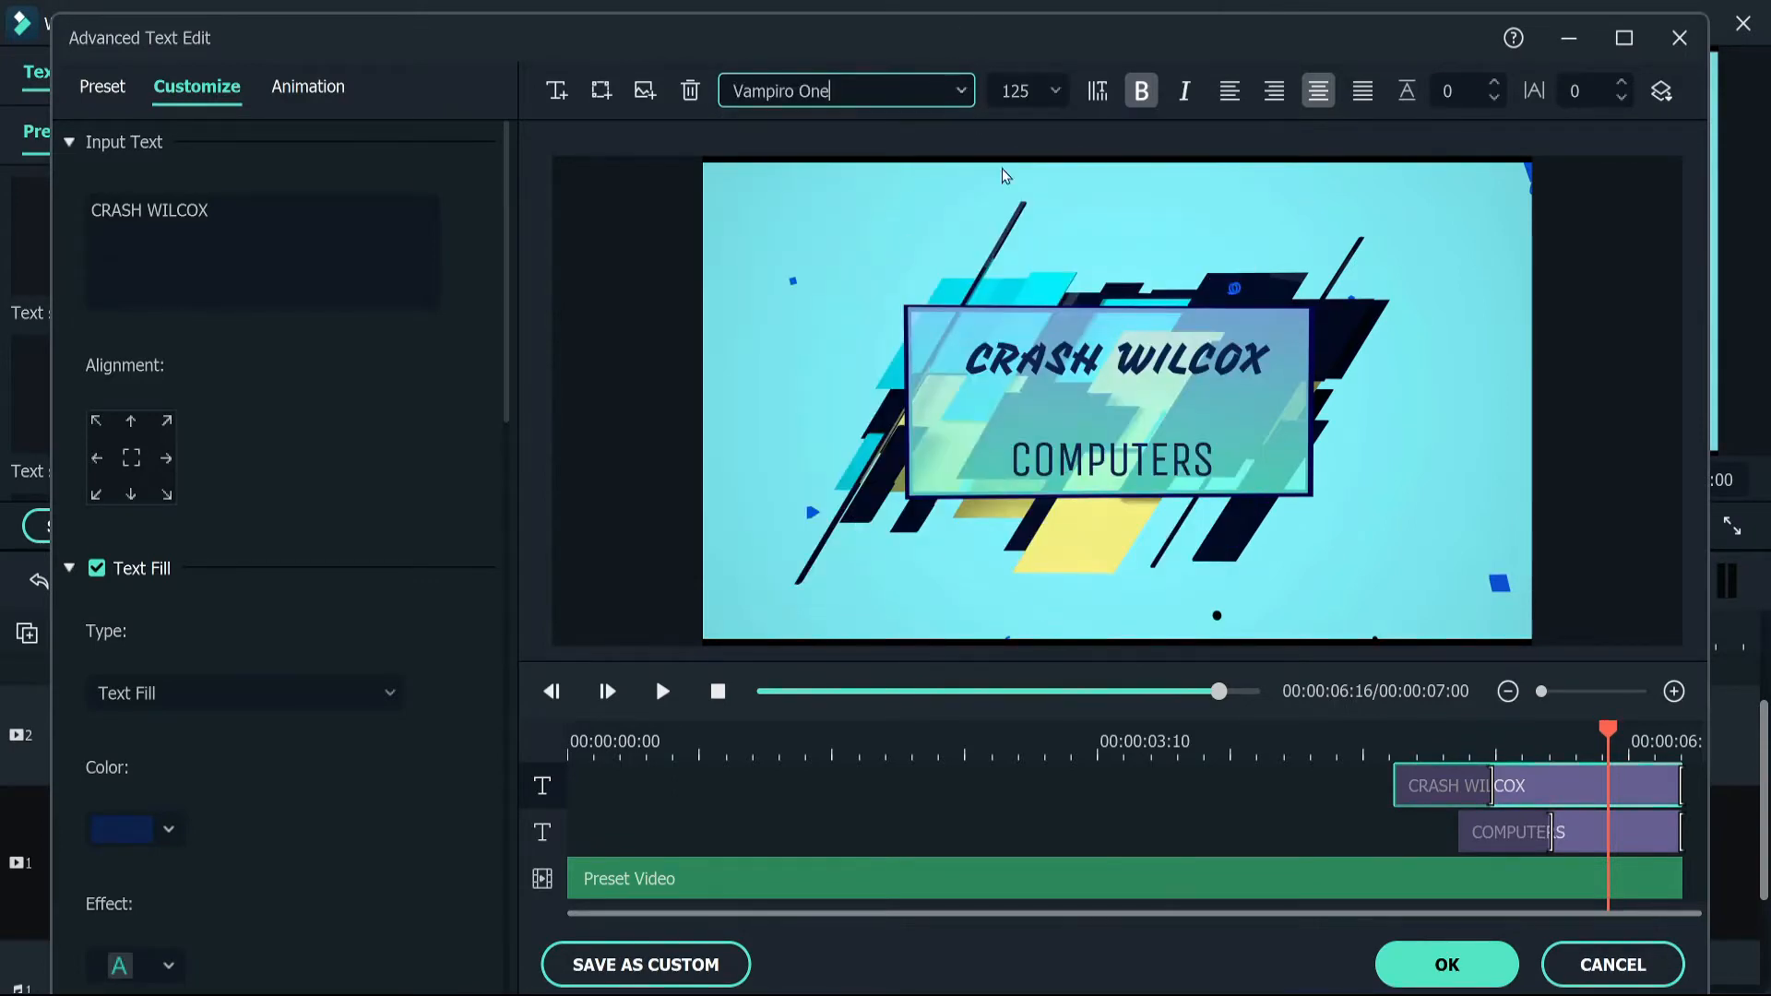
Change the "COMPUTERS" subtitle's font to Vampiro One to match the main title
click(1600, 838)
click(797, 91)
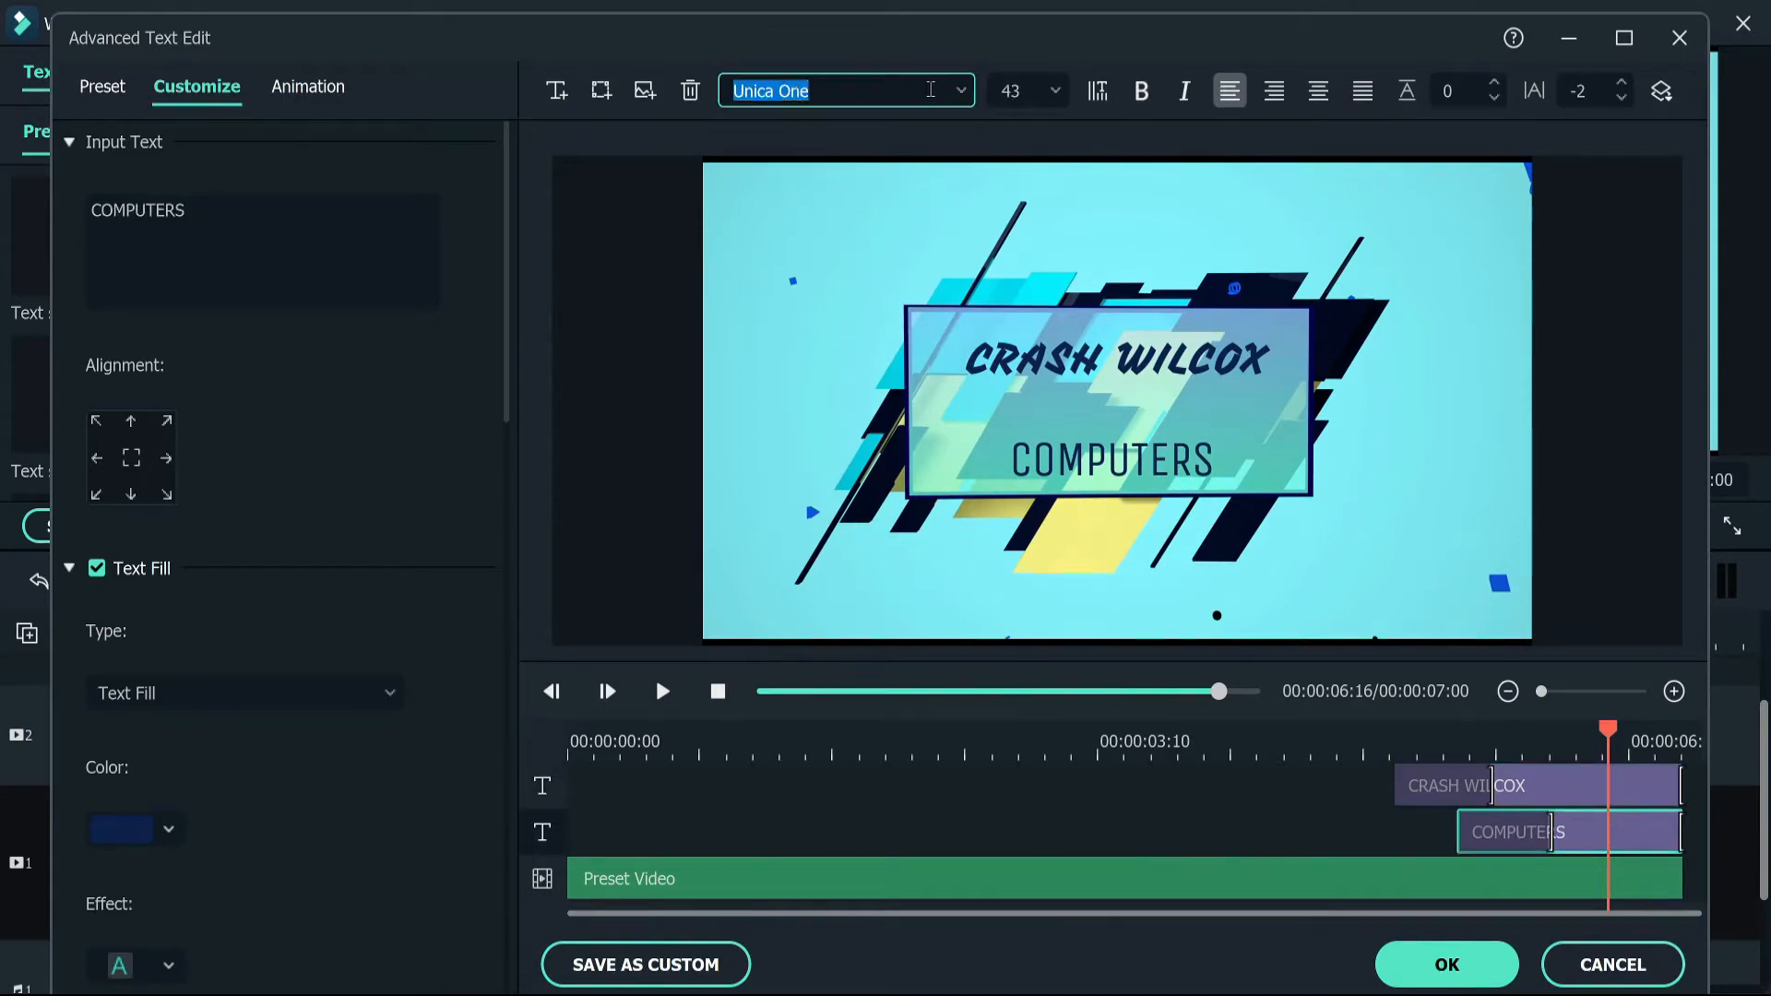
click(960, 89)
scroll(839, 396, down, 1)
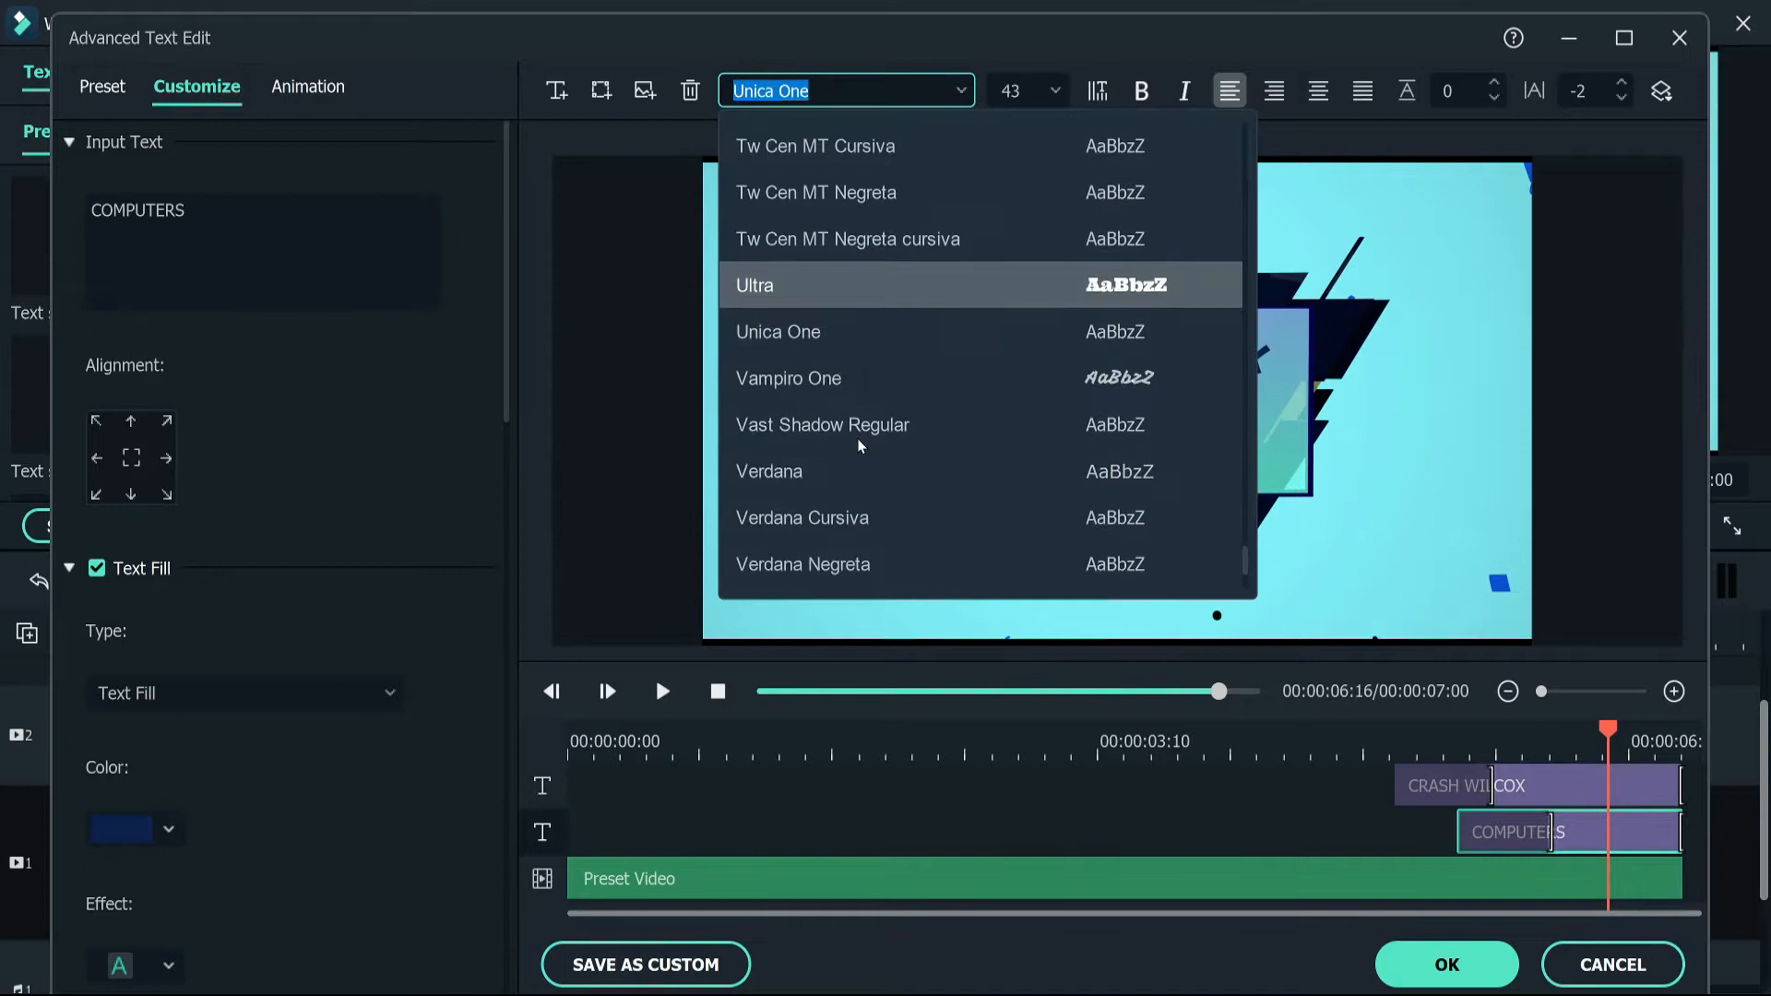
click(823, 369)
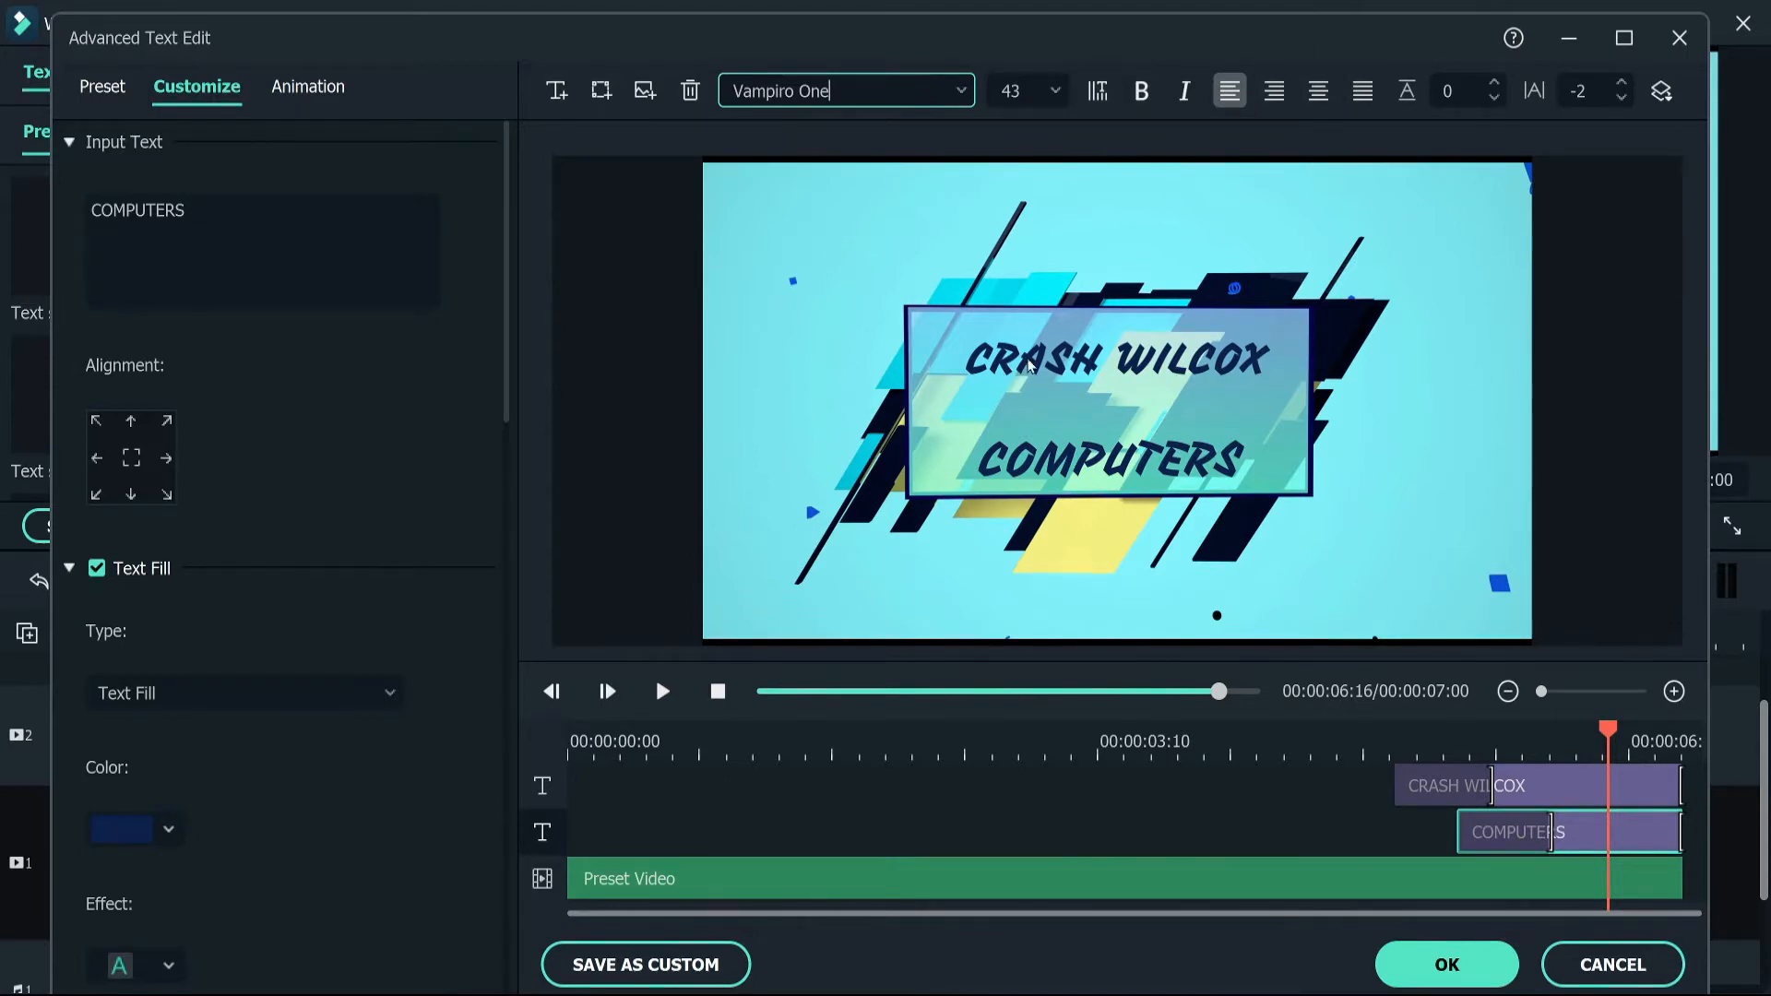
Move the main title line slightly up, keeping it horizontally centered within the rectangular frame
click(1100, 361)
drag(1114, 348, 1120, 334)
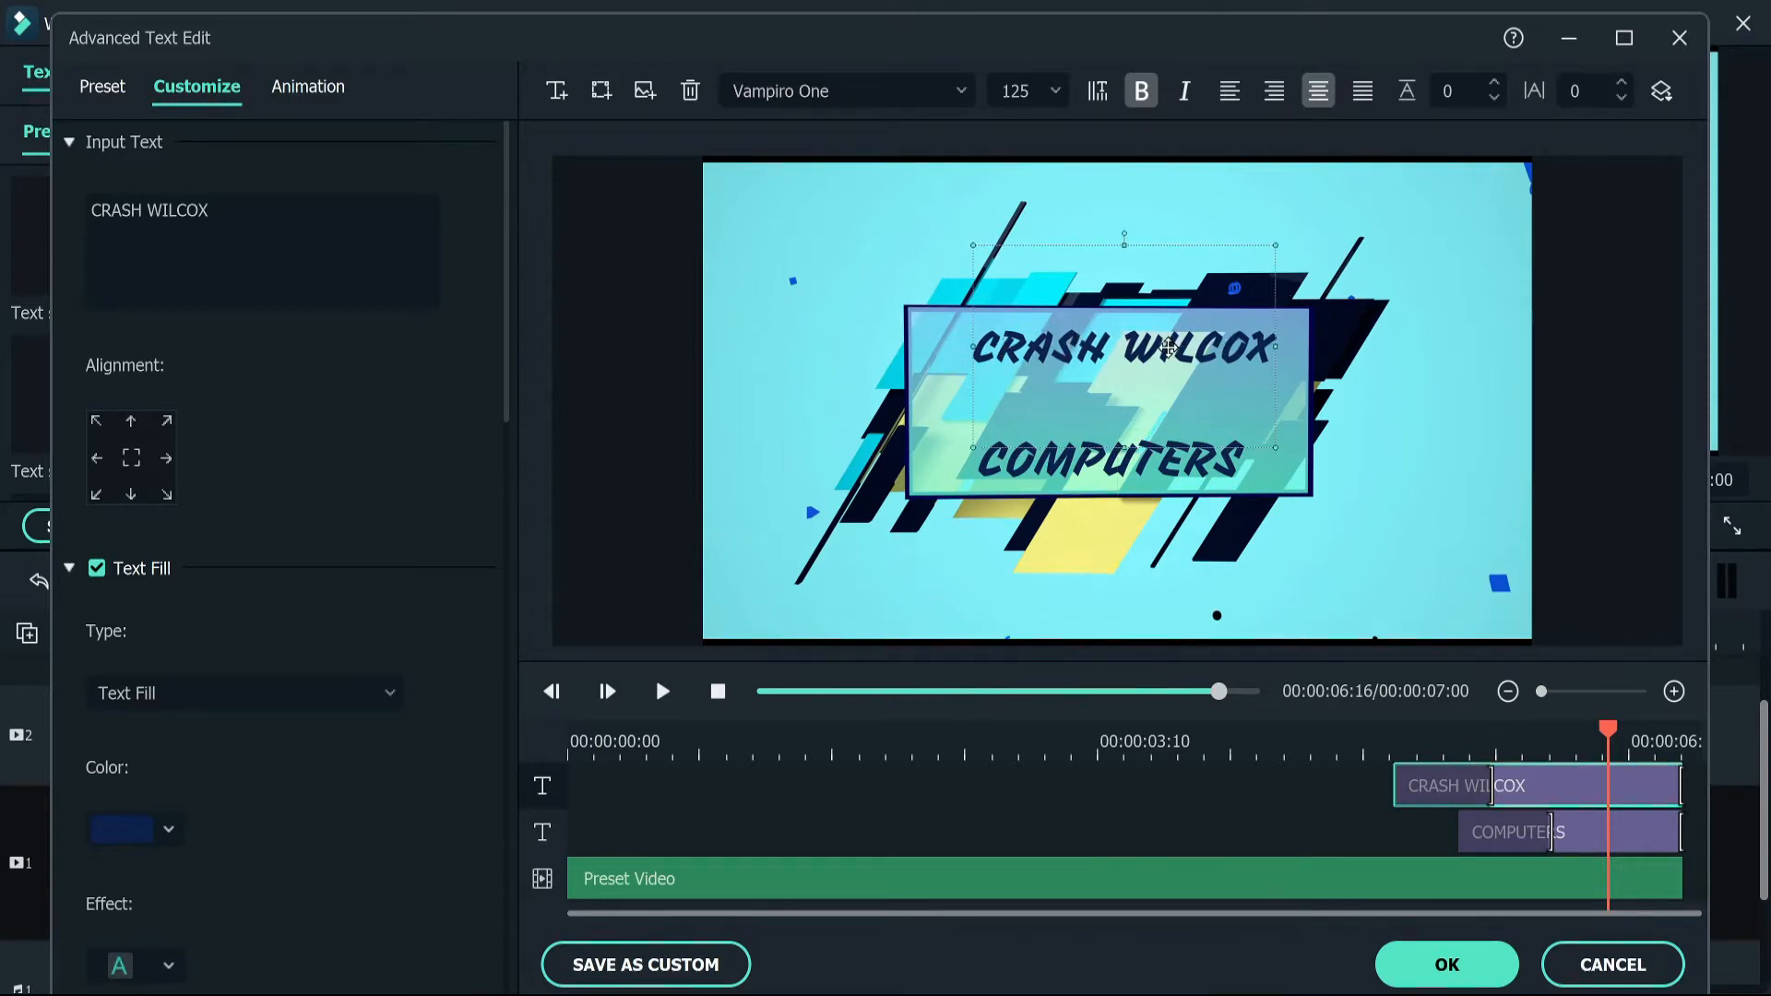
drag(1164, 345, 1163, 345)
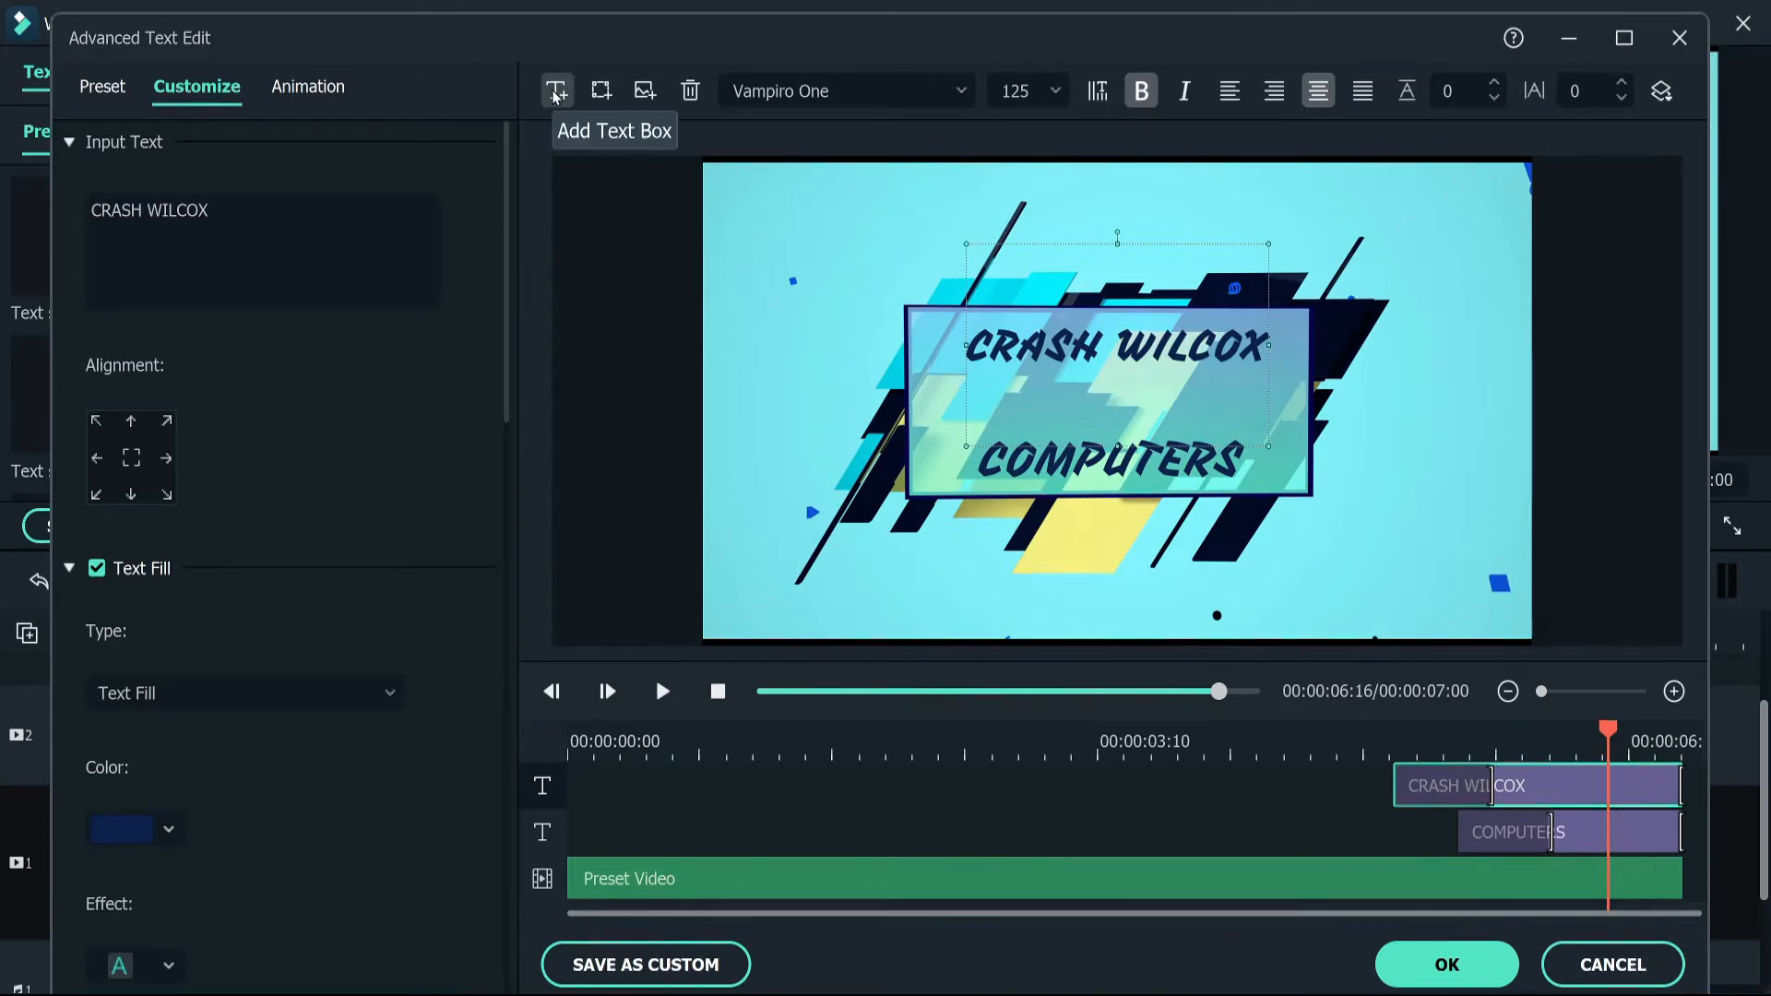
Insert the image "CWC logo Masked" and scale it down to fit centered between the two title lines
click(601, 90)
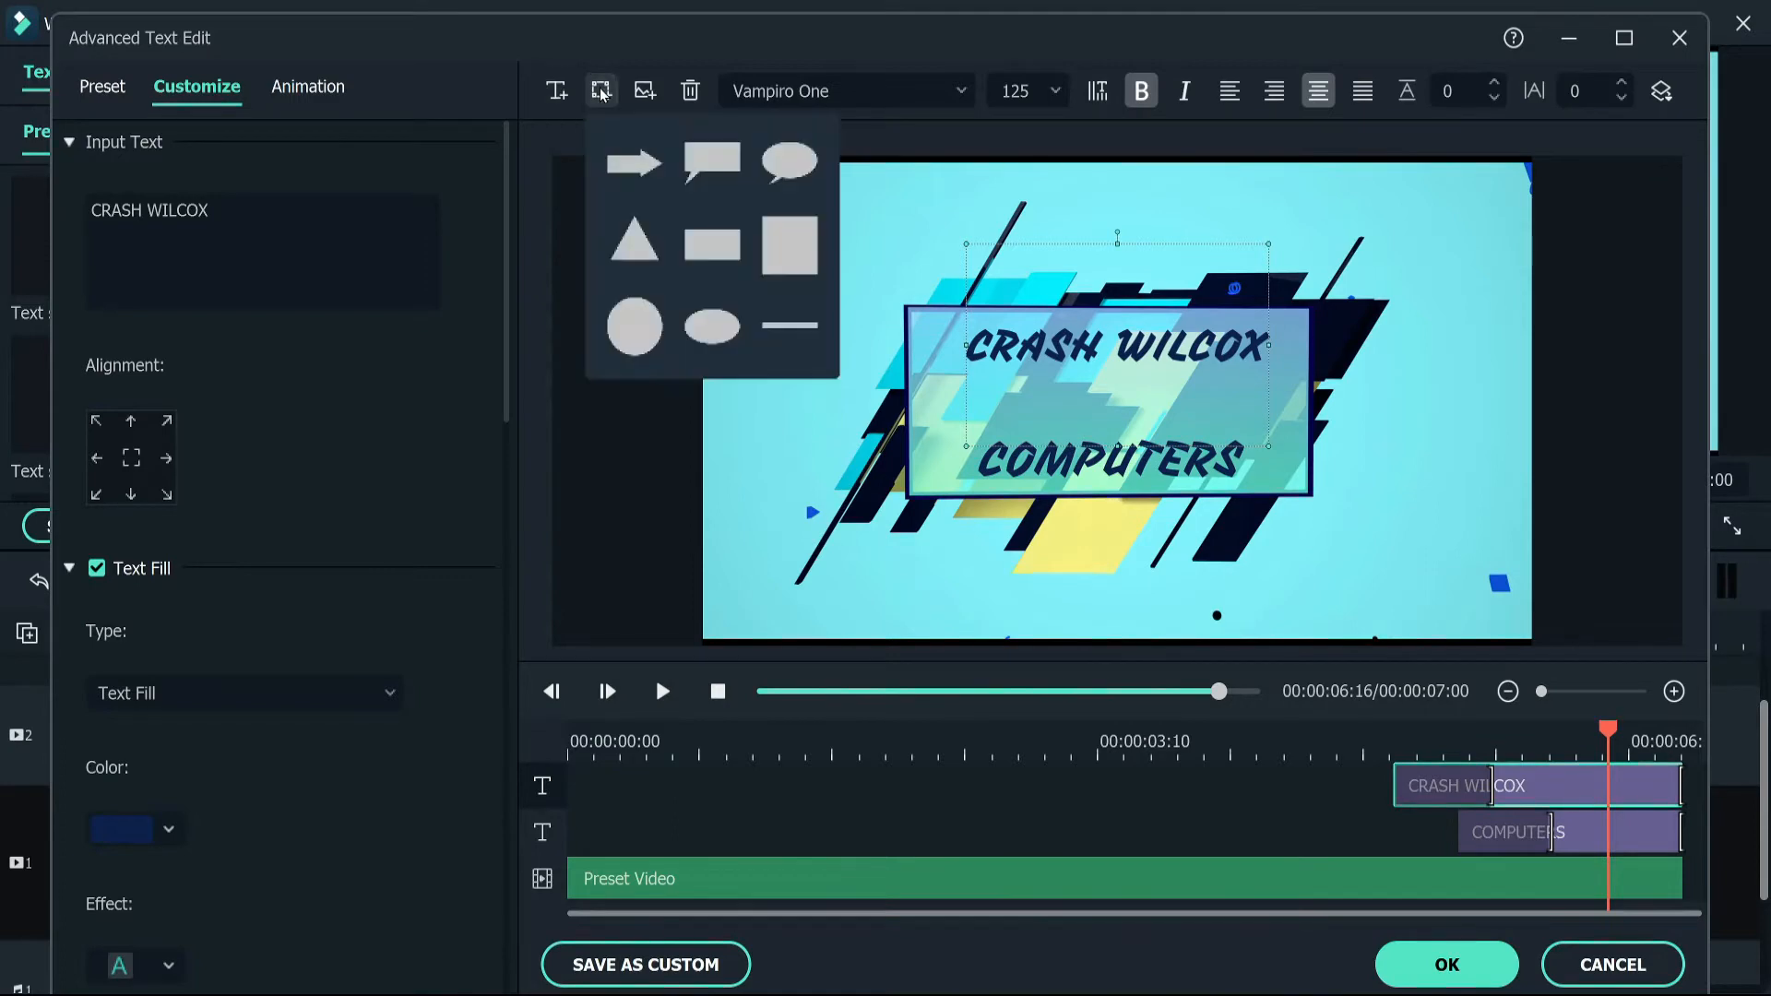
click(644, 92)
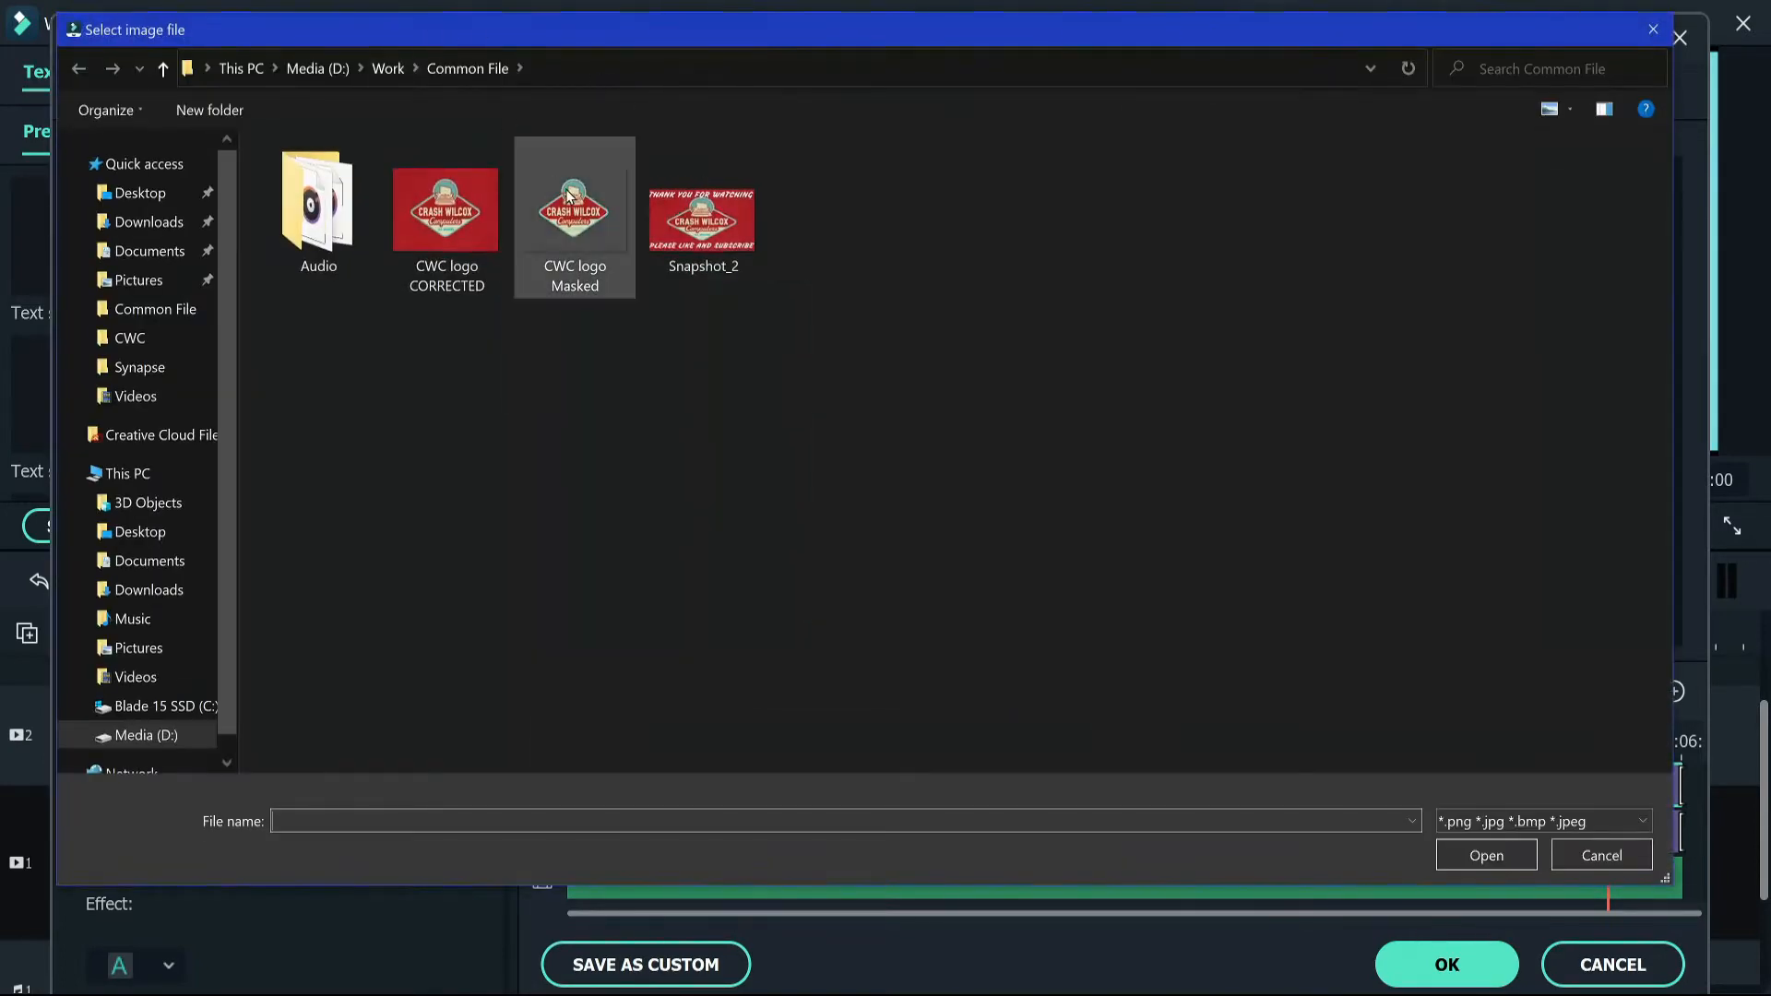
click(561, 219)
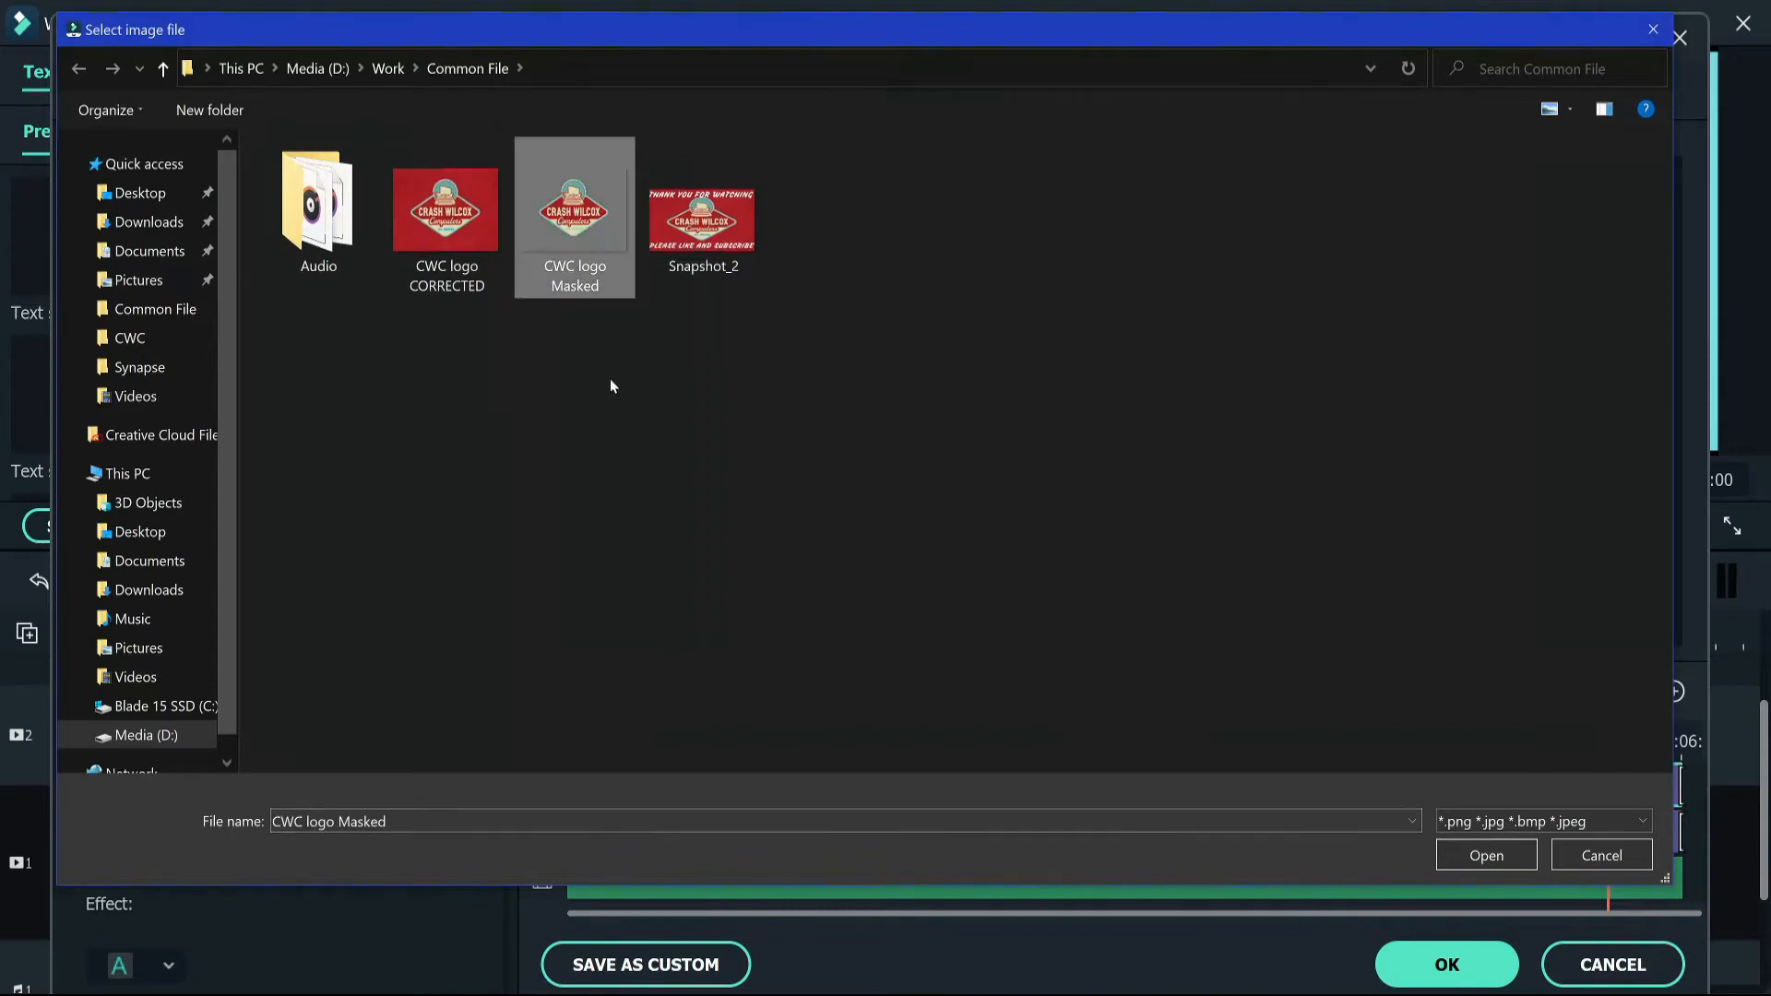
click(1486, 855)
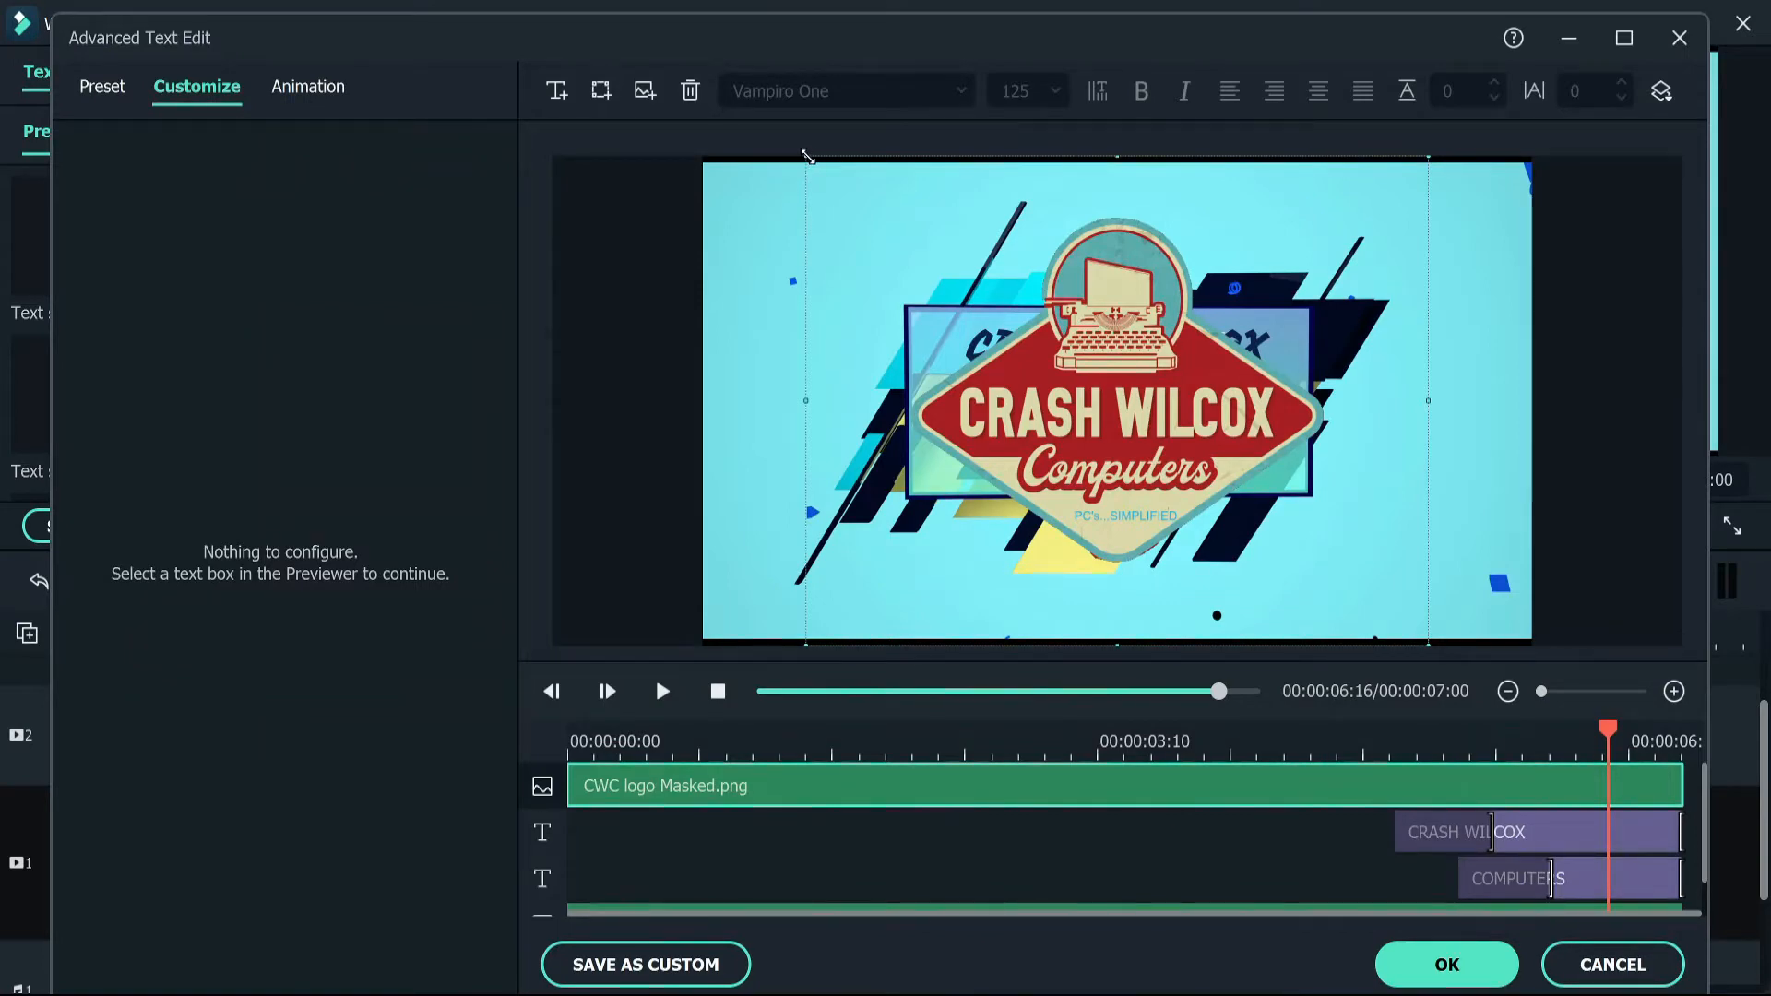
drag(808, 157, 1321, 560)
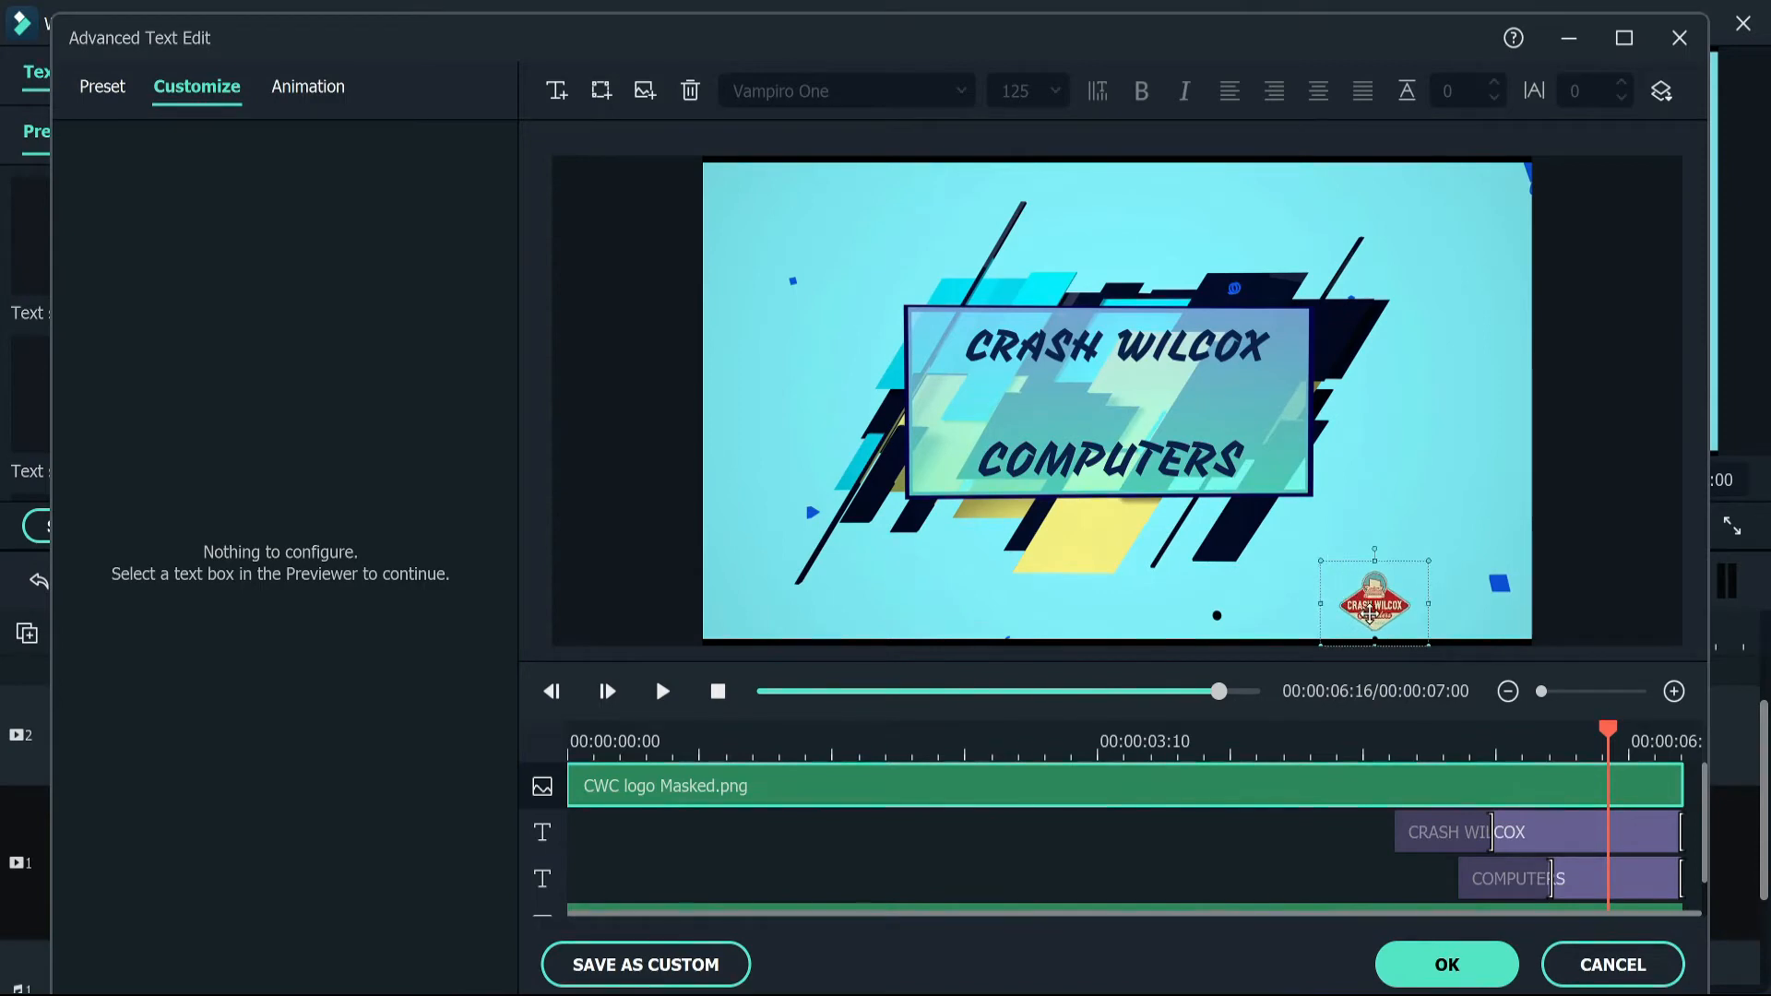
drag(1371, 614, 1111, 410)
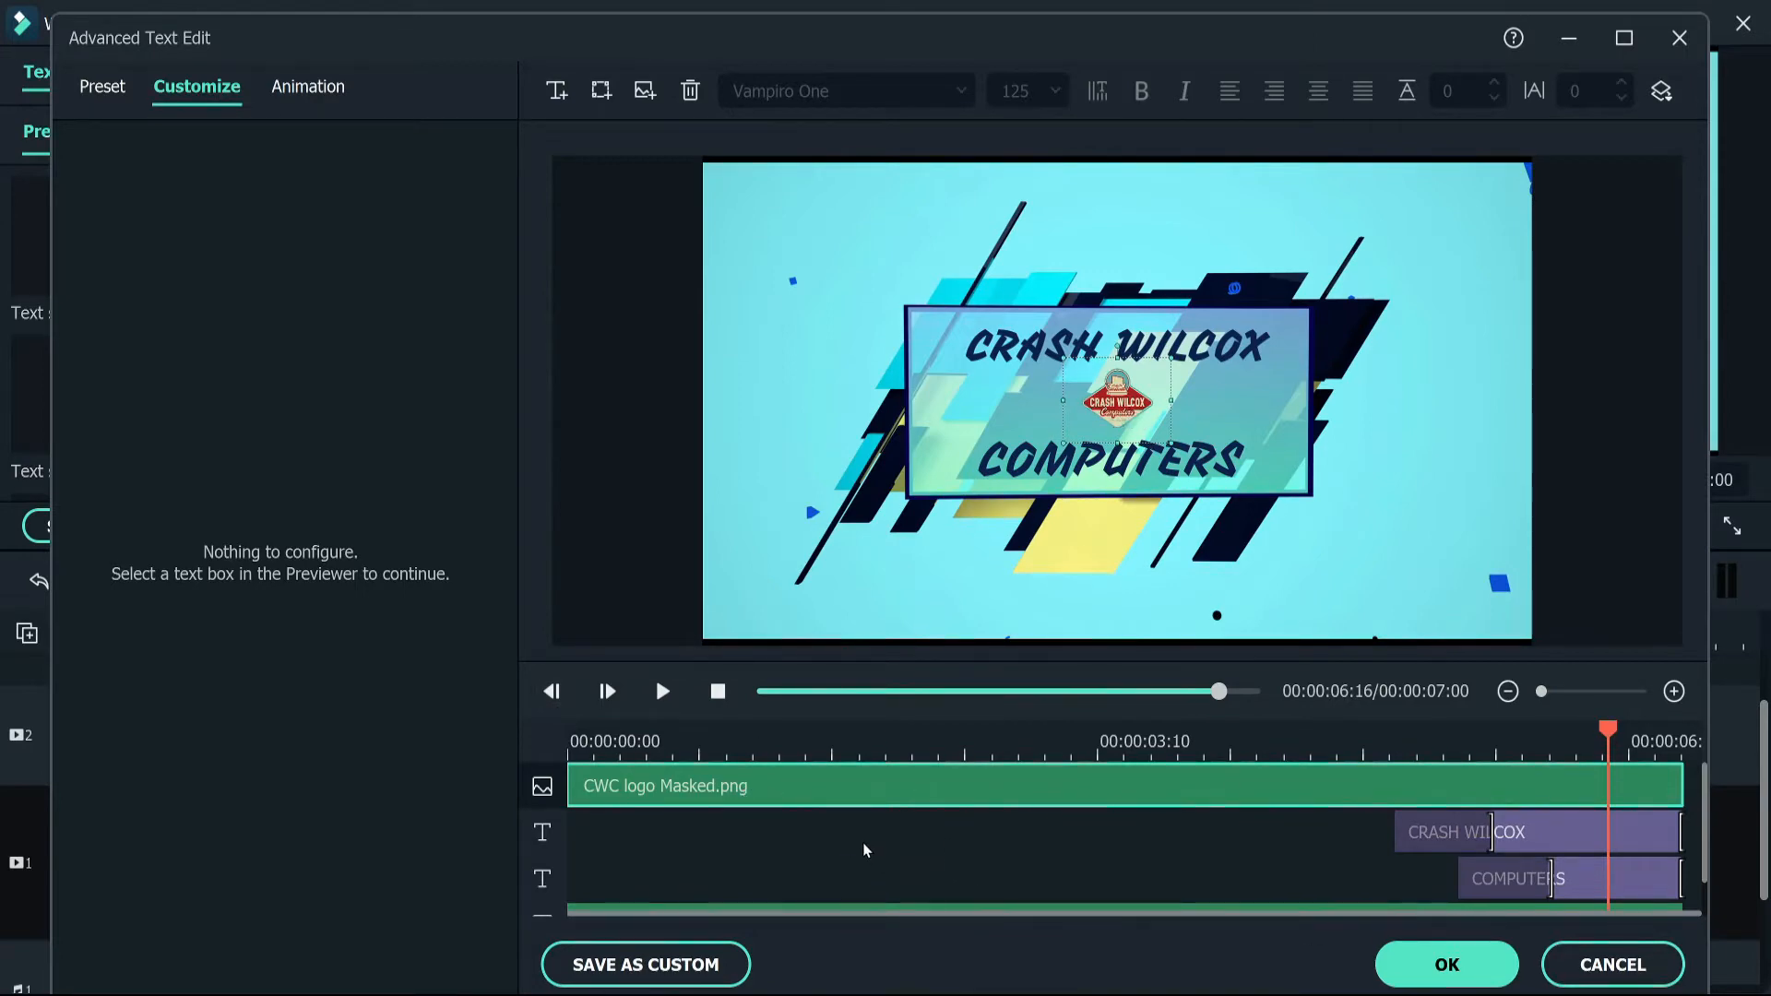
Trim the start of the logo clip so it begins where the subtitle's intro animation ends
scroll(867, 849, down, 2)
scroll(867, 849, up, 2)
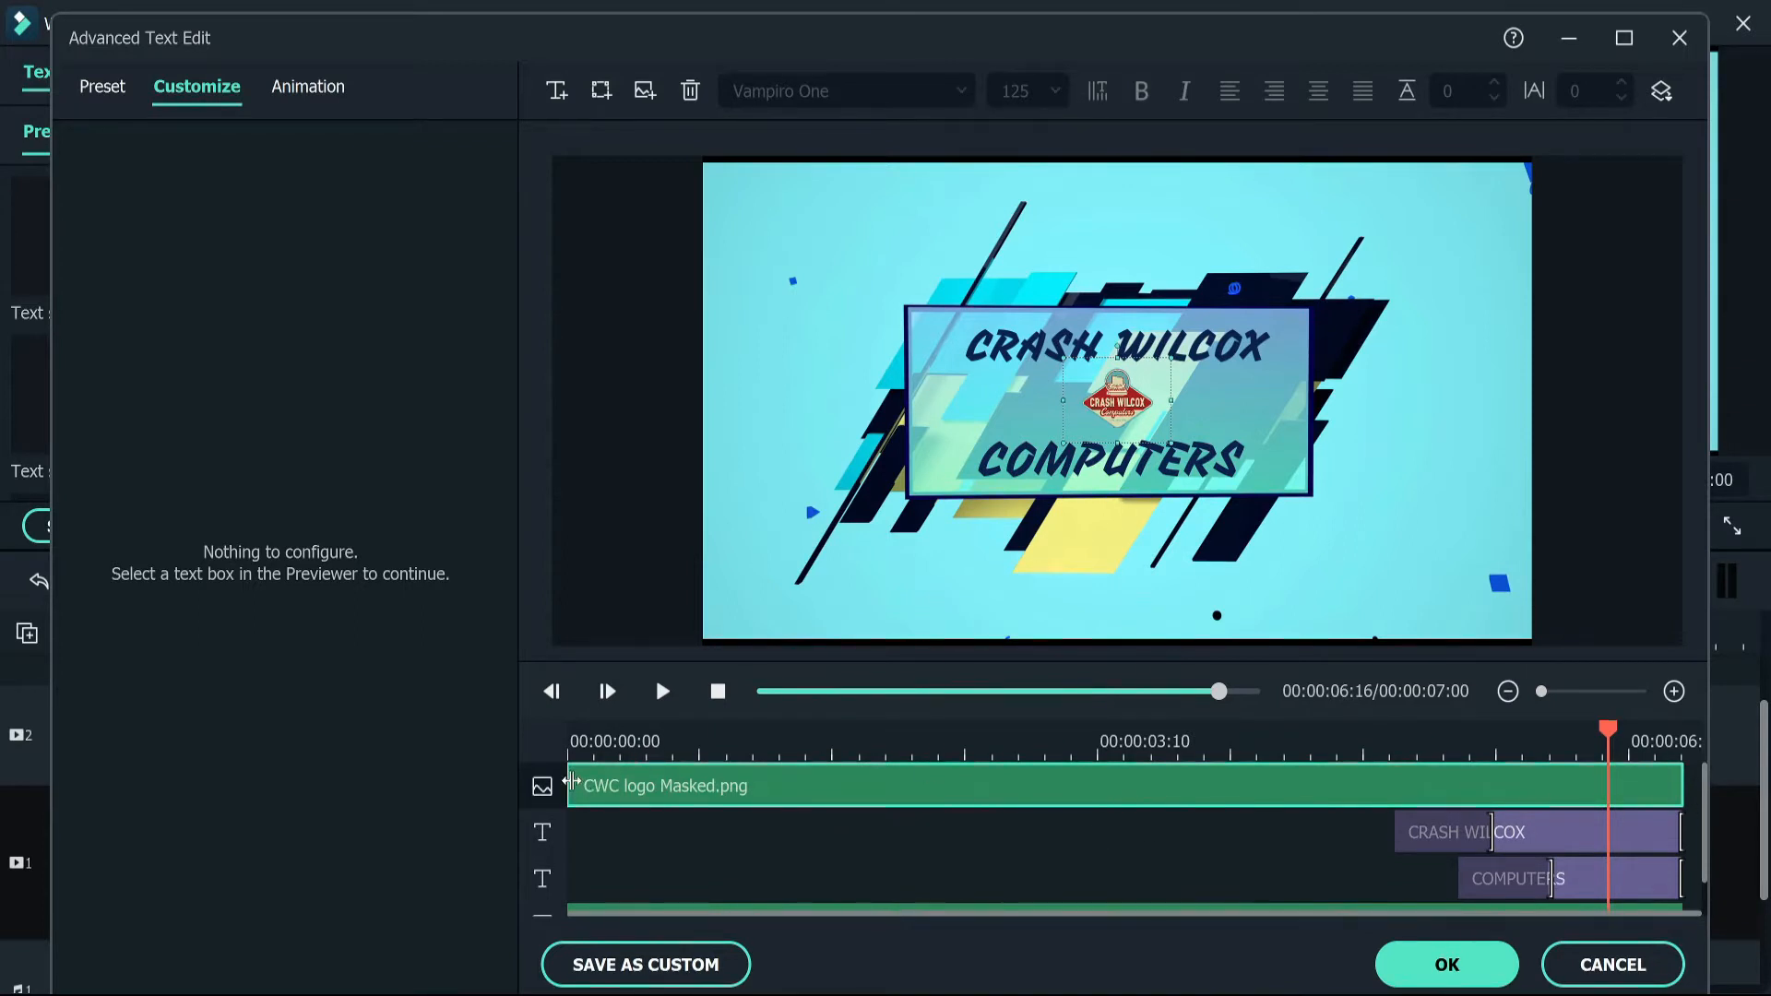
drag(571, 782, 1562, 830)
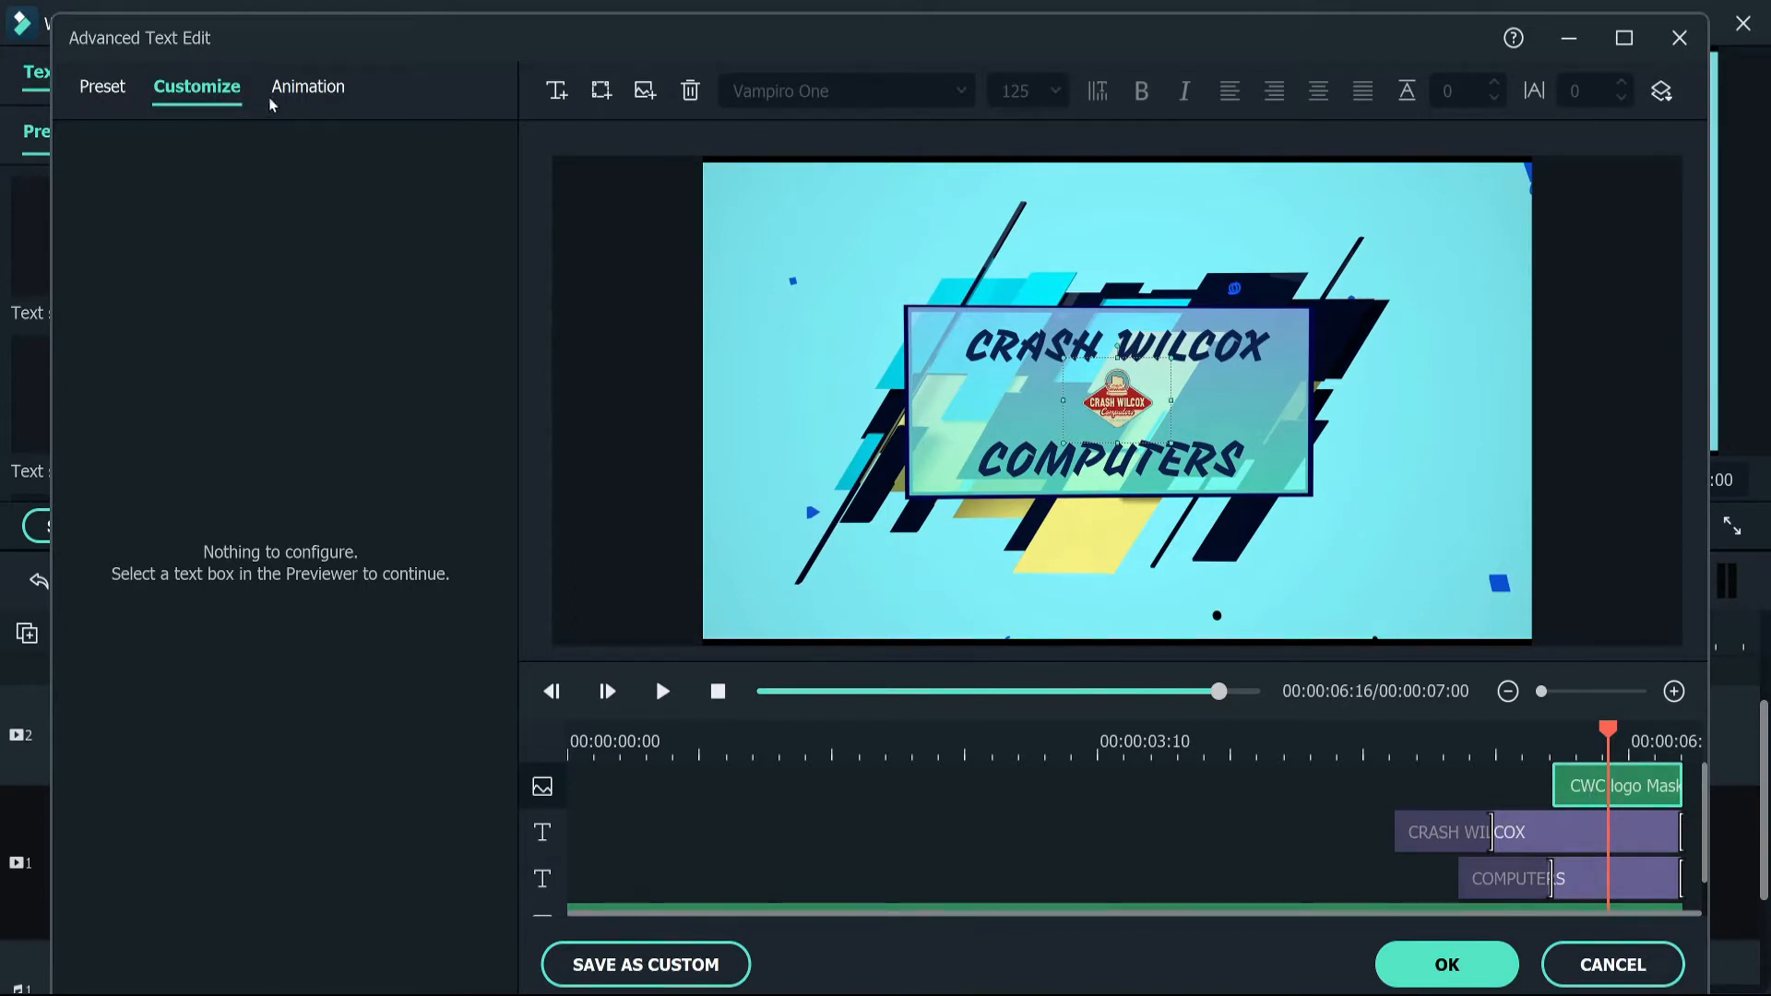
Apply the Pinwheel animation to the logo, shorten its intro portion and extend the static part to the clip's end
click(306, 89)
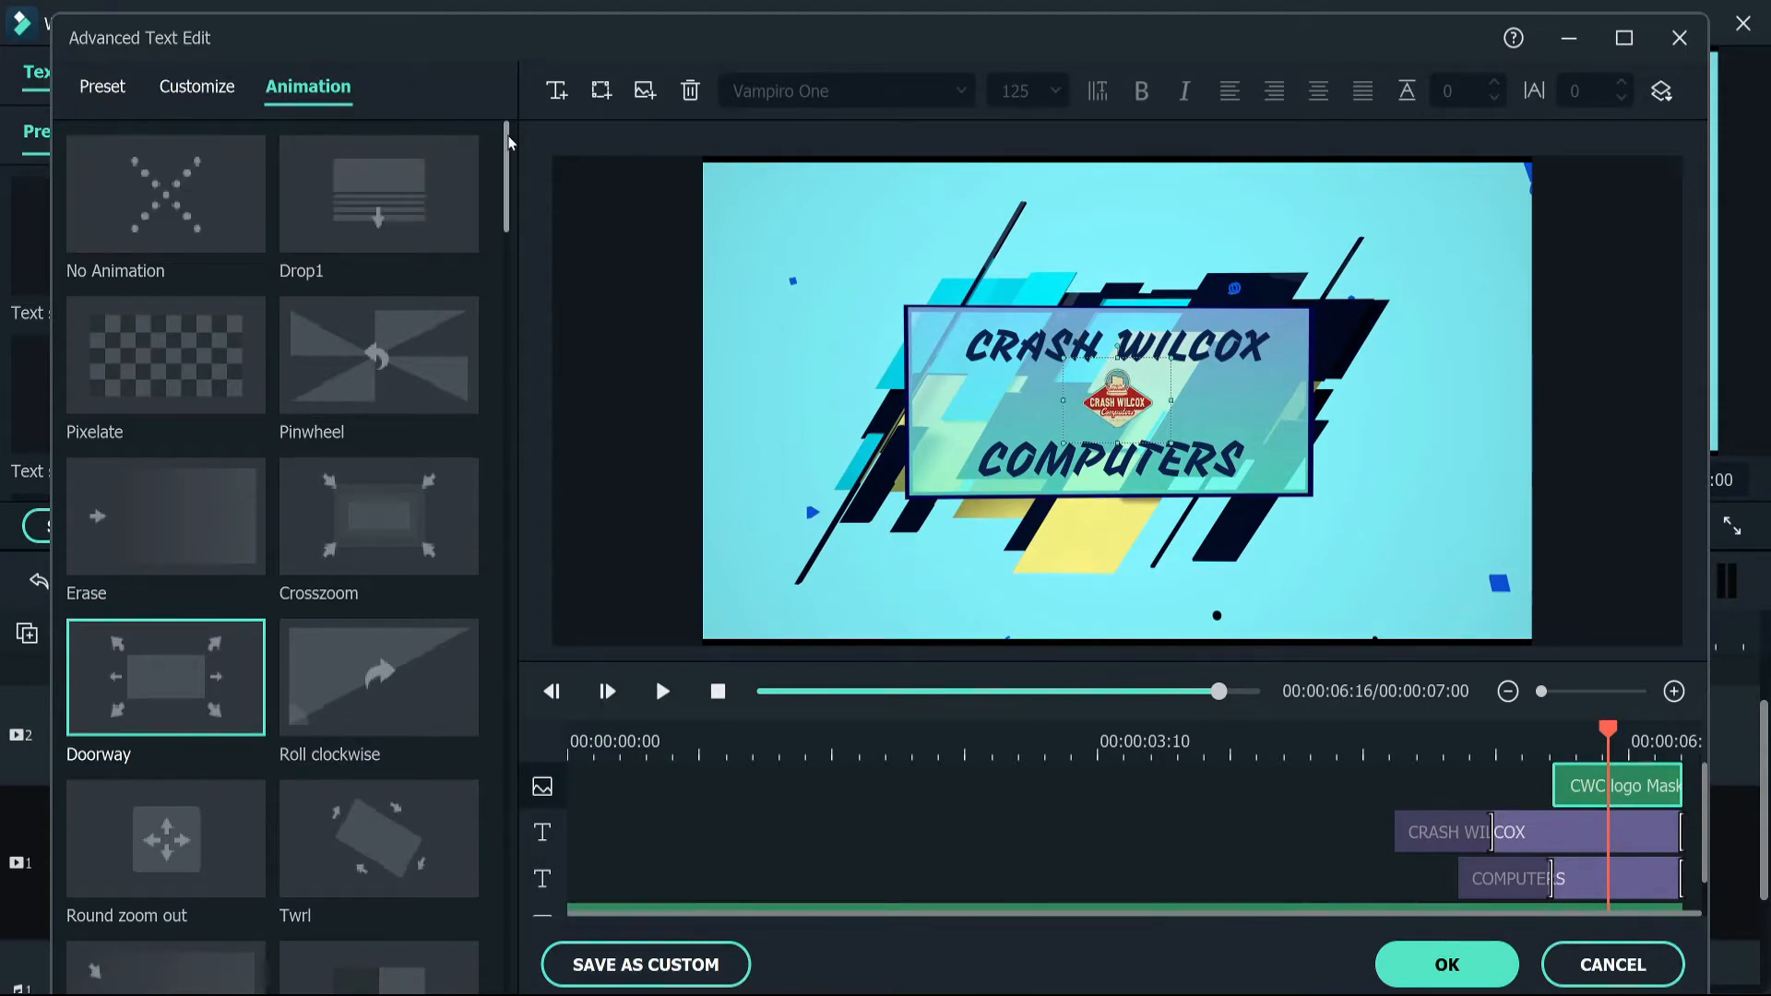
scroll(507, 147, down, 1)
scroll(516, 166, down, 6)
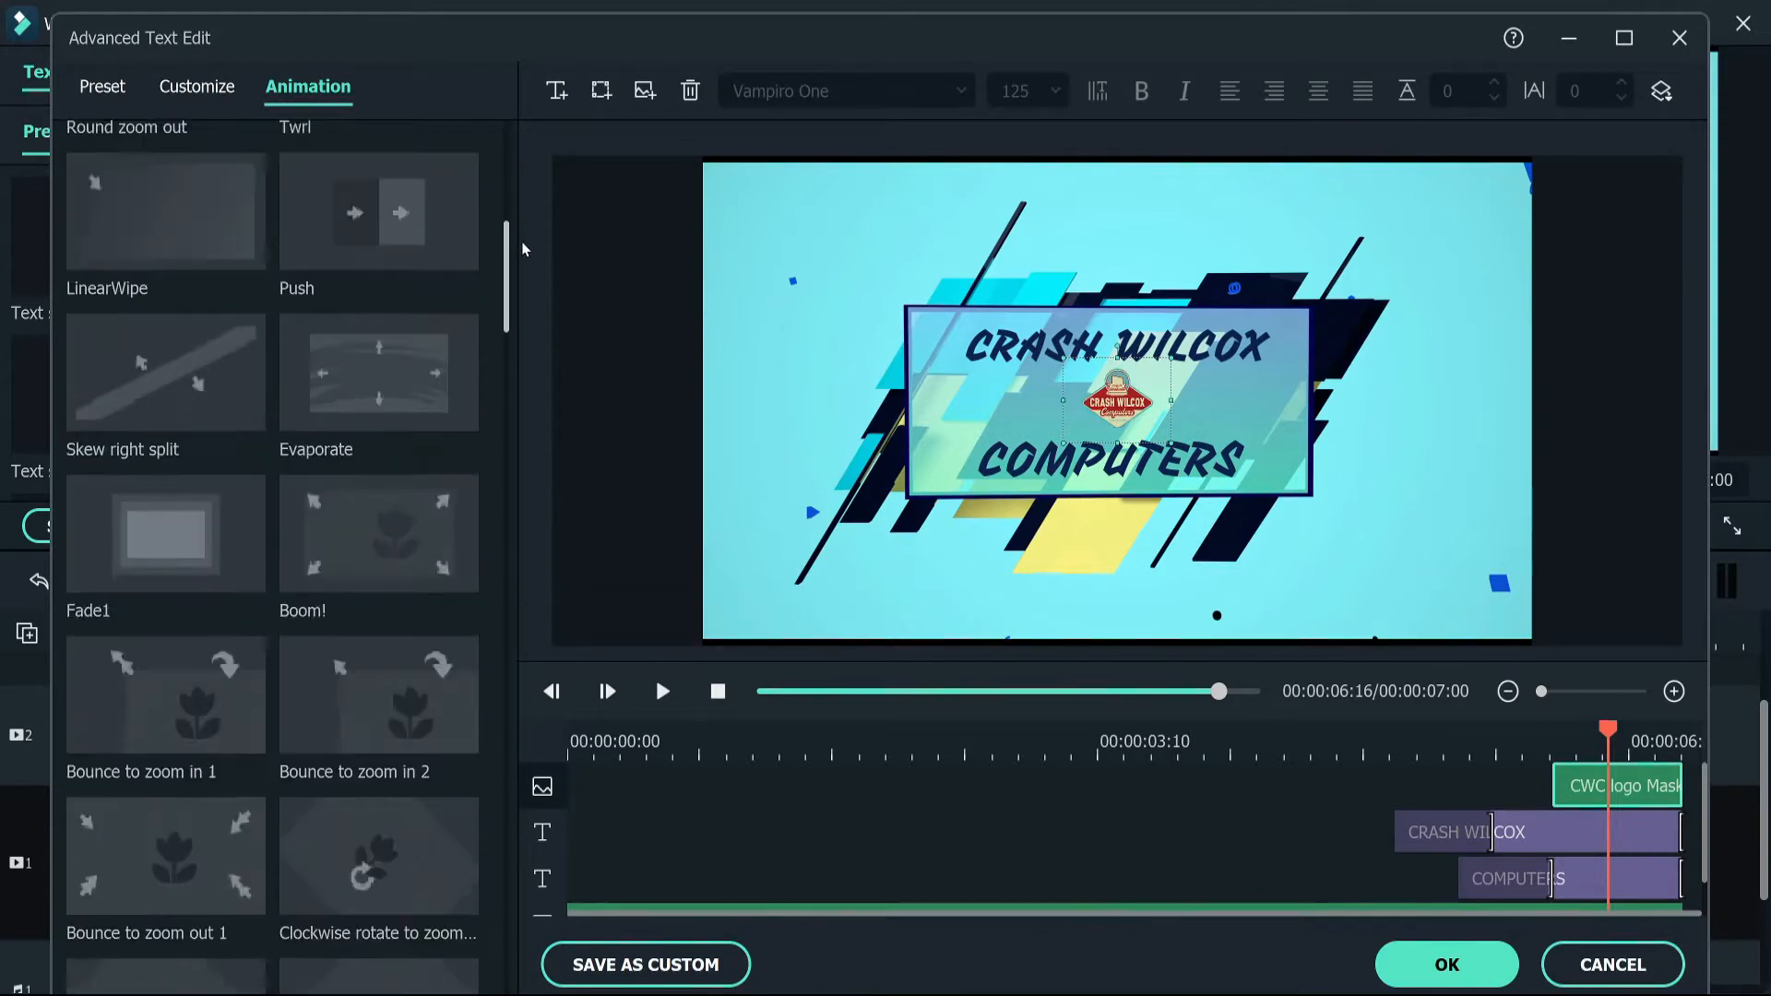
scroll(507, 139, up, 7)
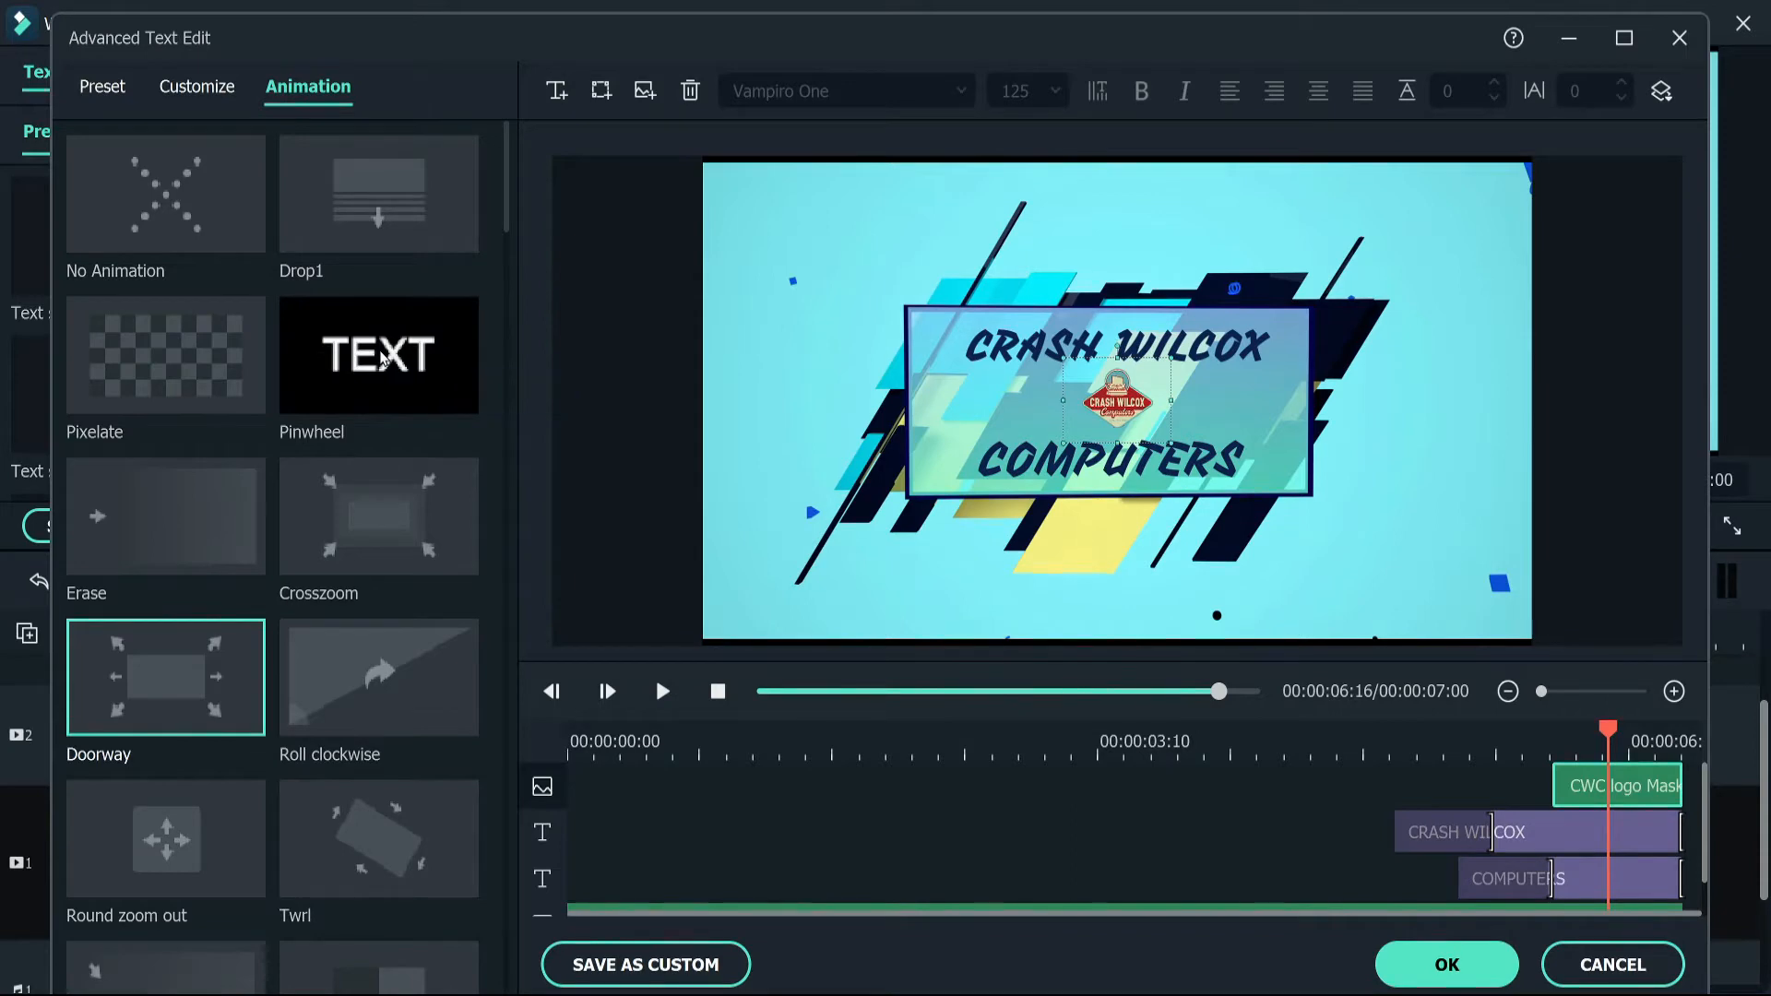
double_click(383, 359)
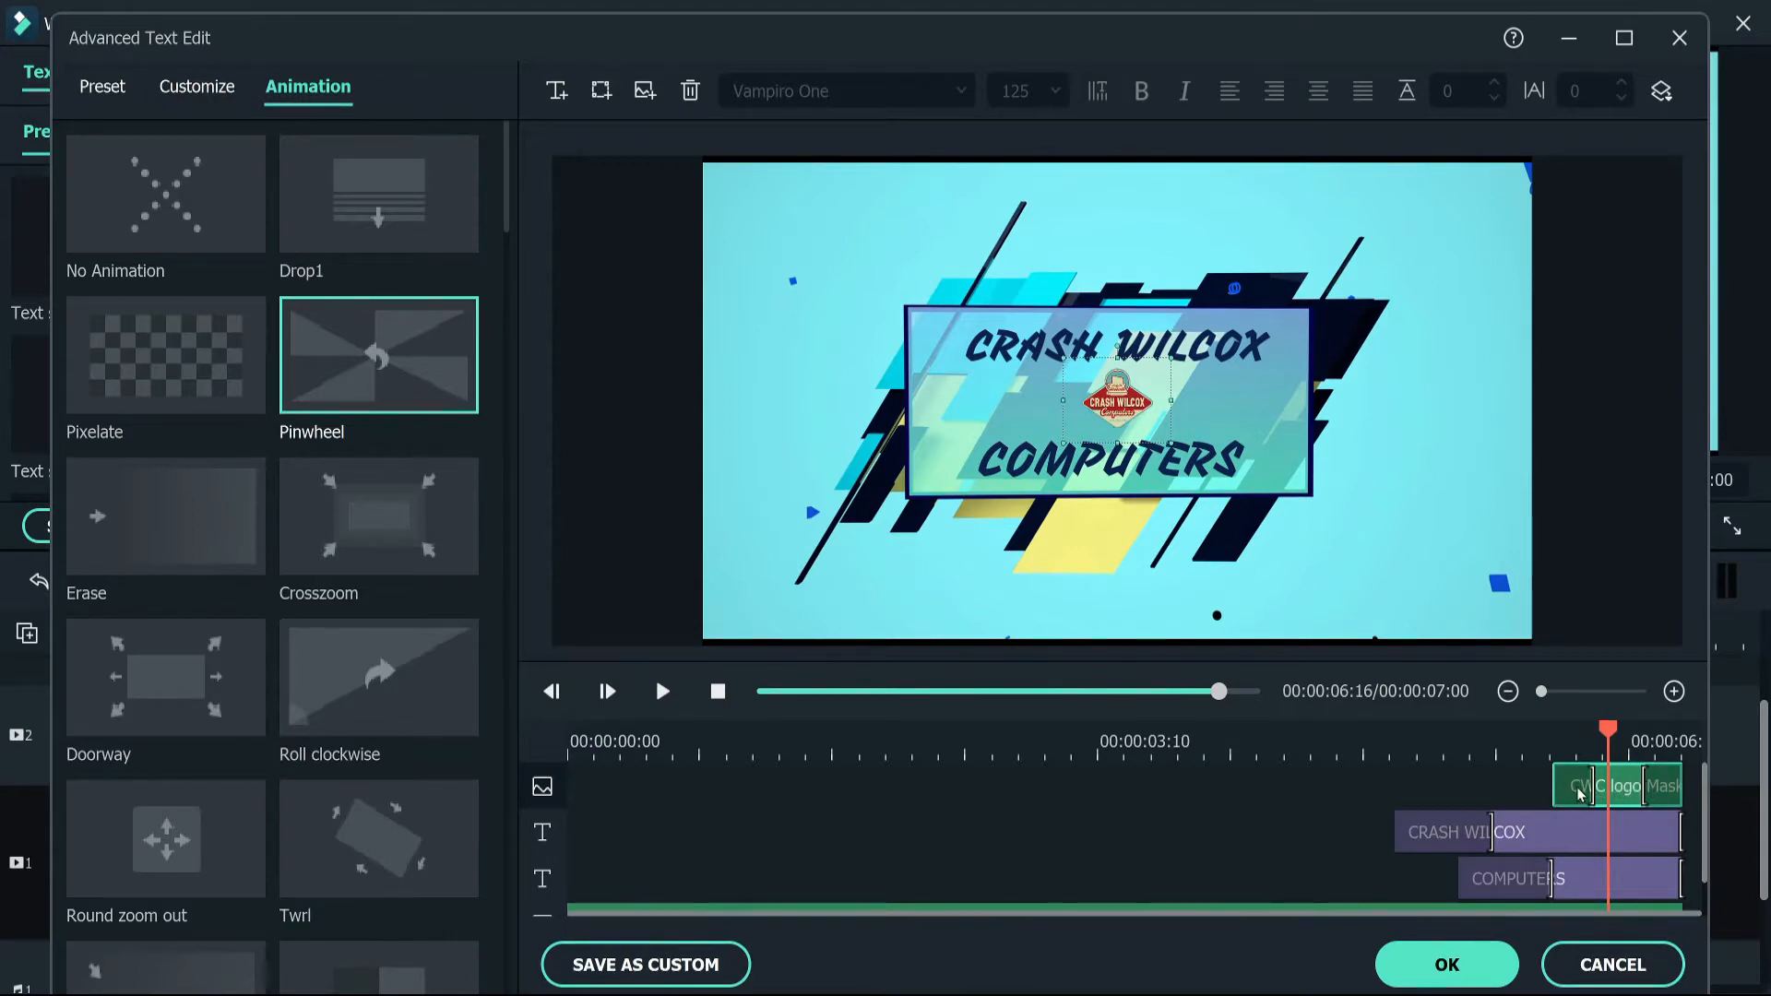
drag(1582, 783, 1721, 798)
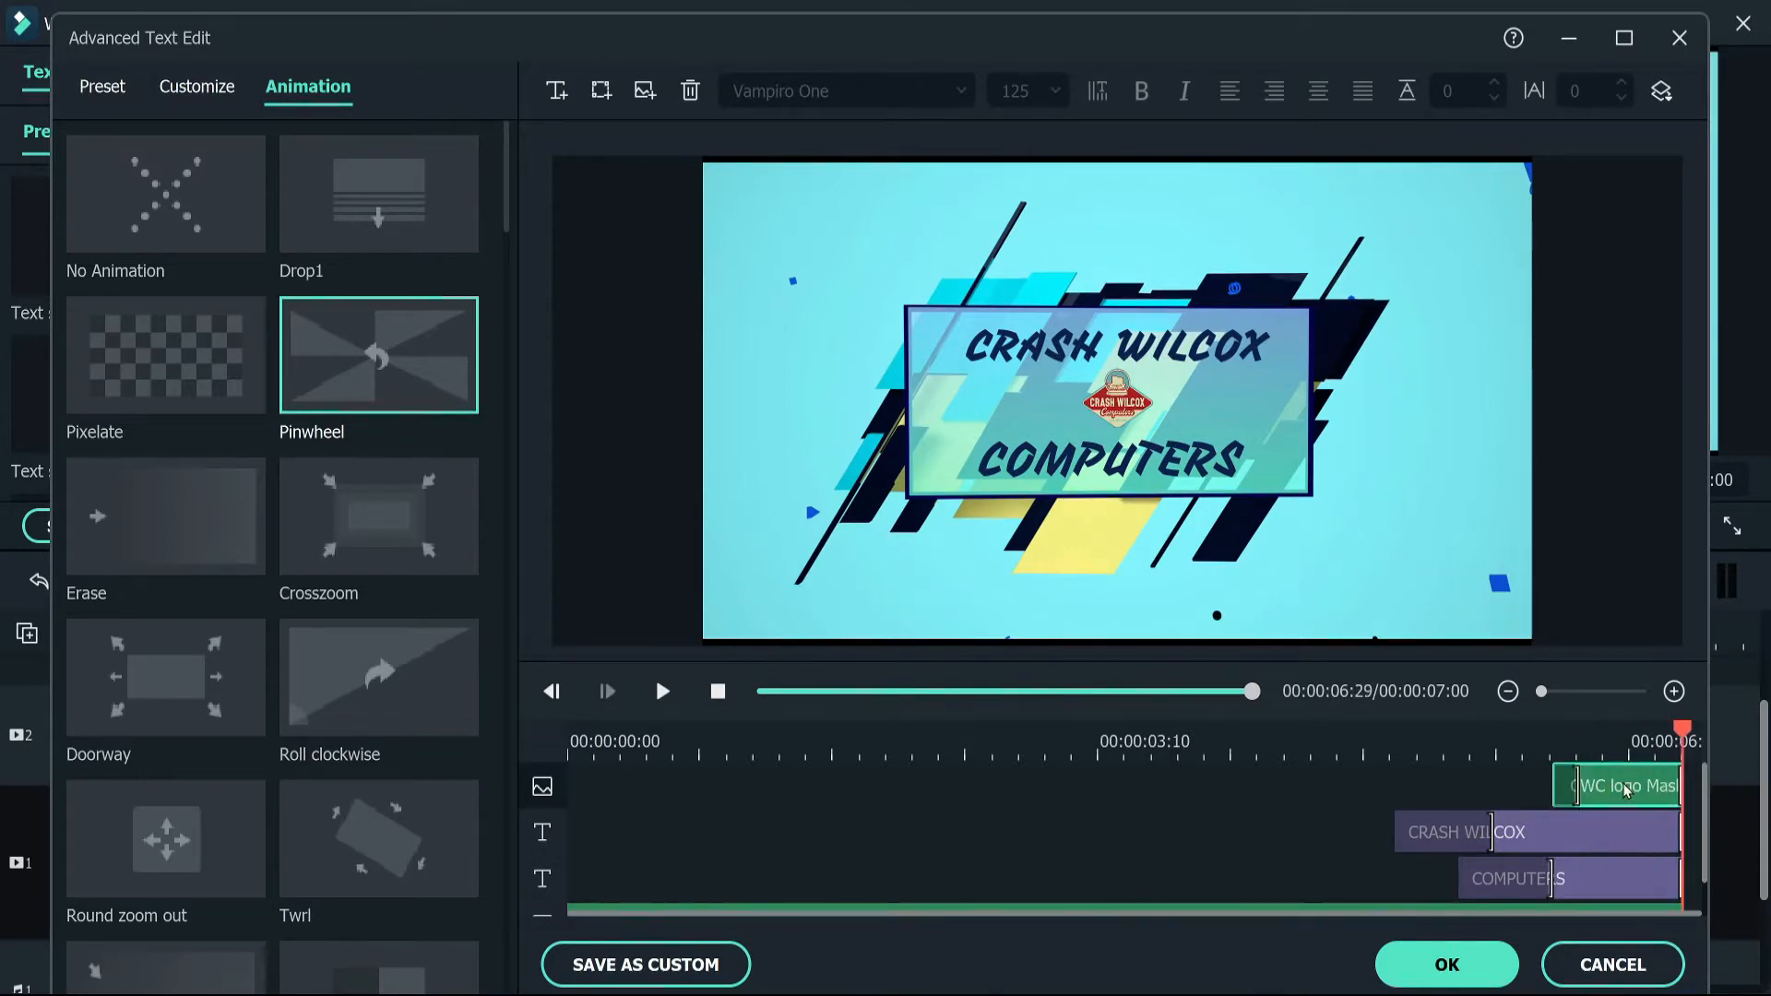
Play back the opener from about 4:09 to check the logo's Pinwheel animation with the titles
drag(1682, 738, 1252, 738)
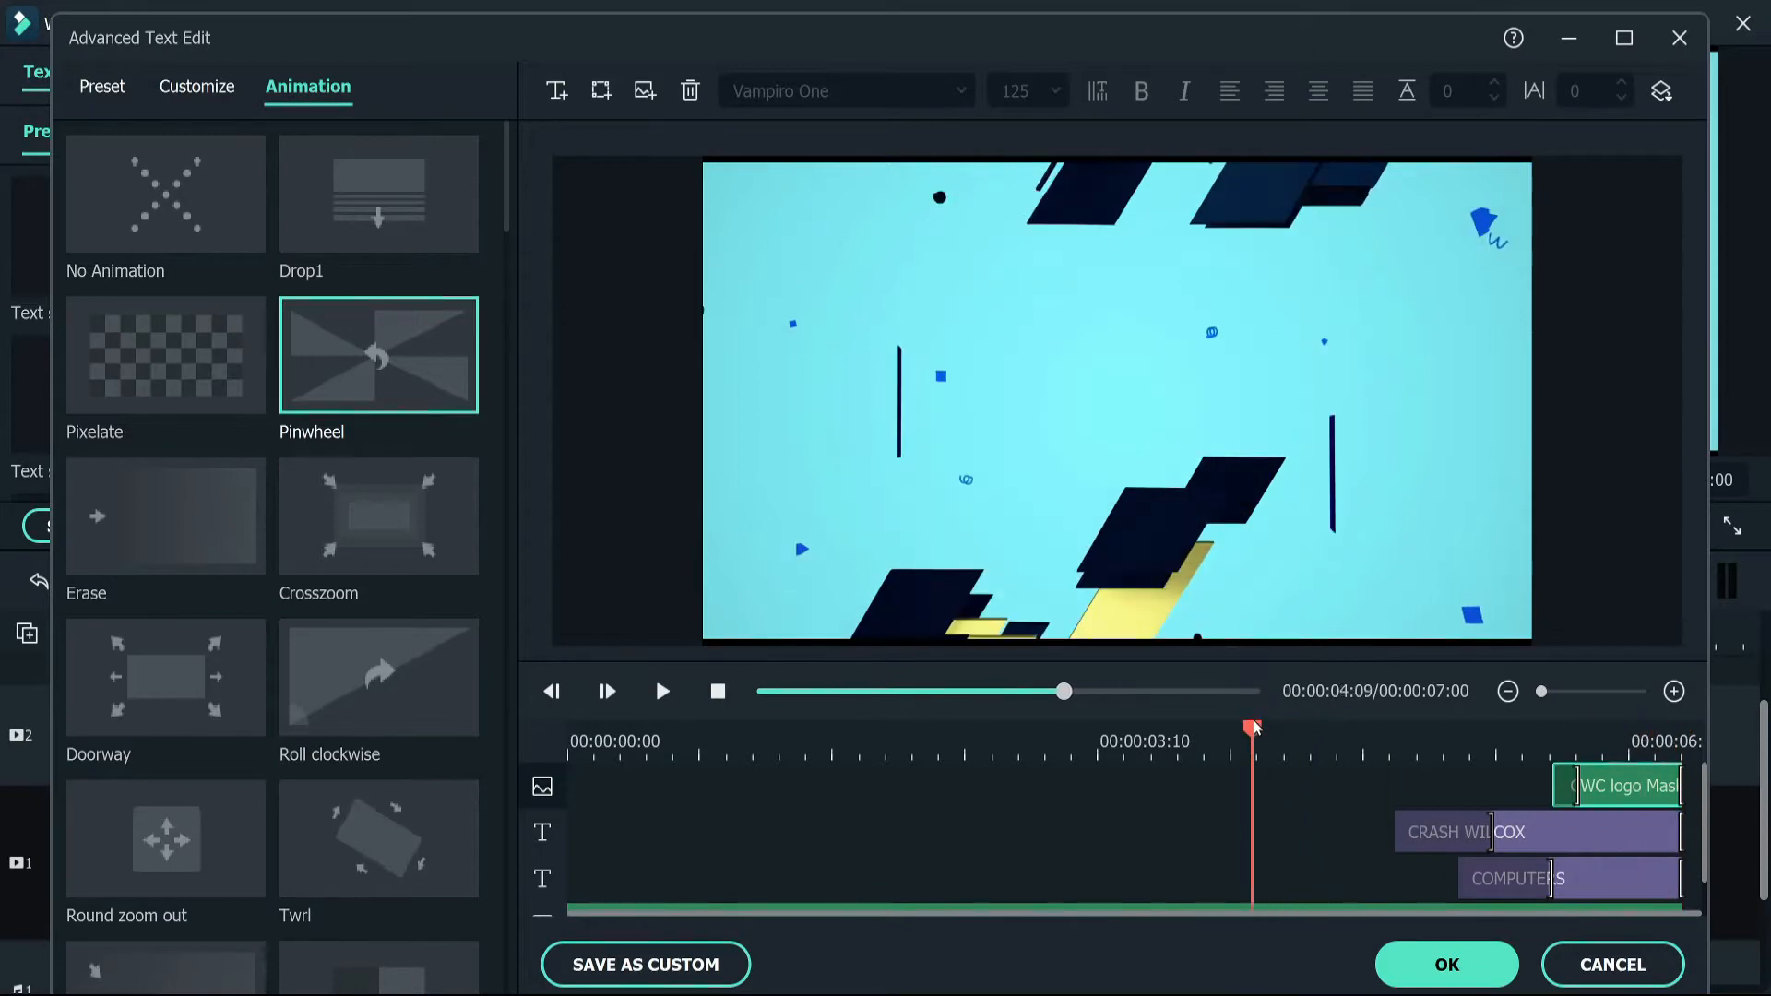
click(664, 692)
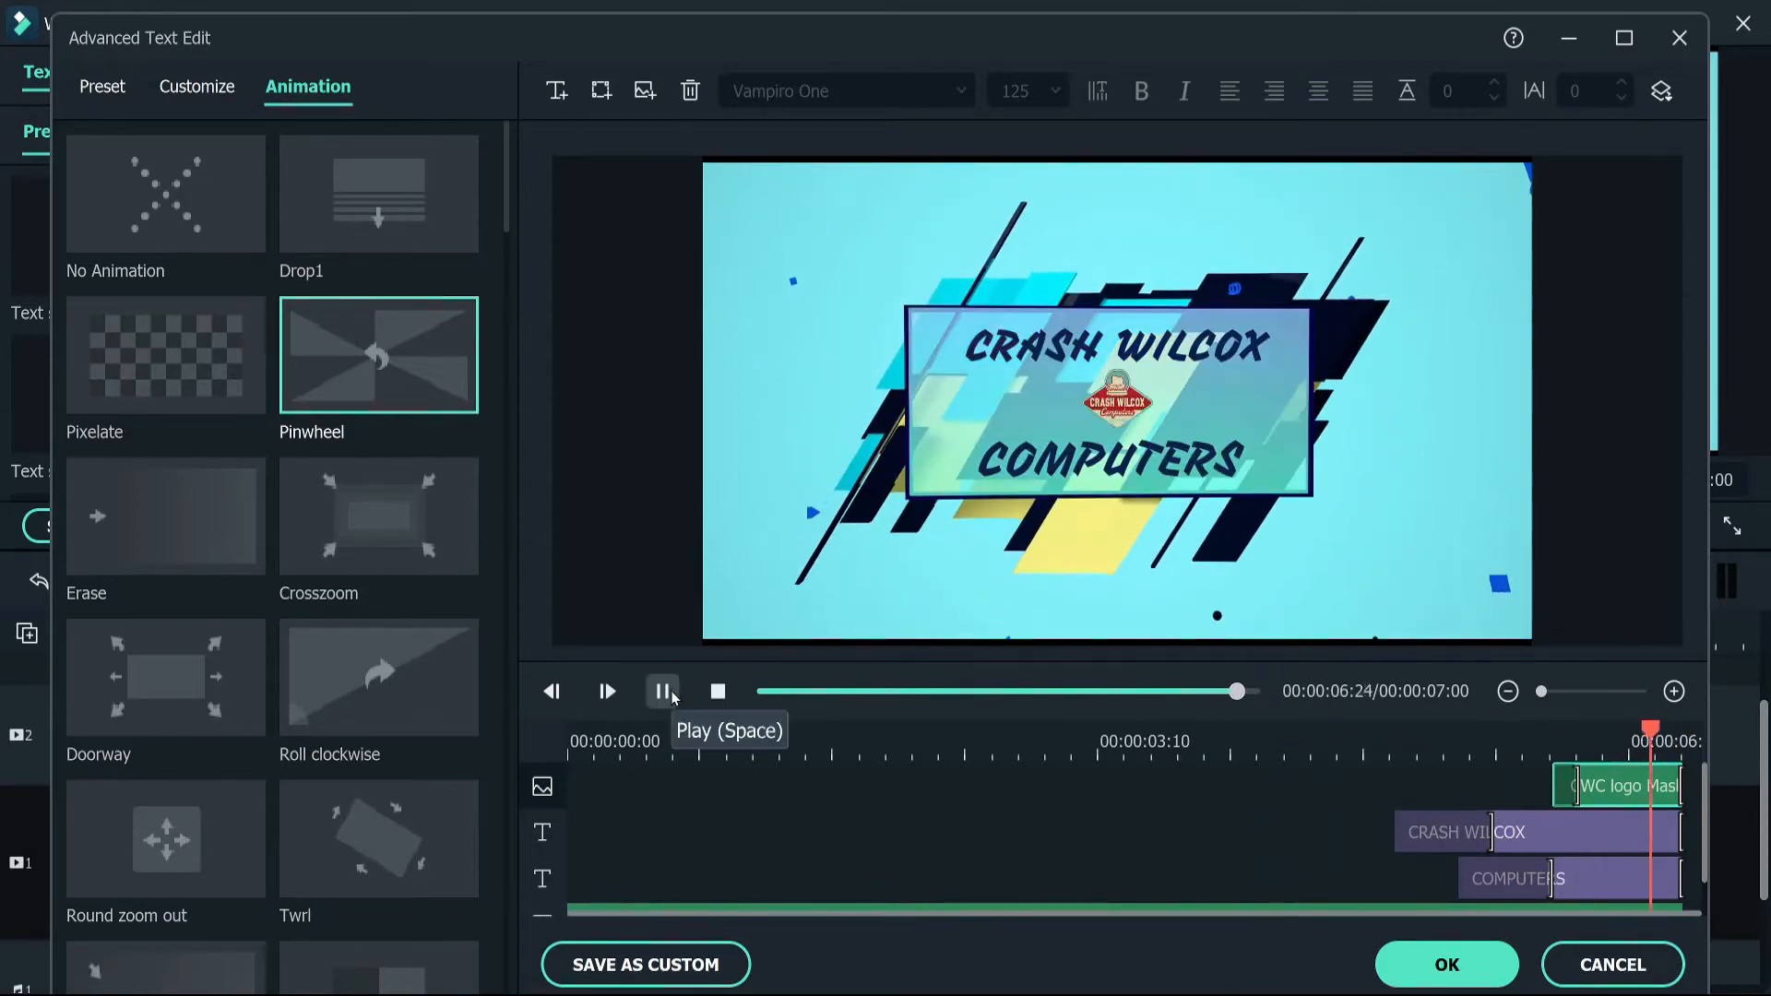
click(665, 693)
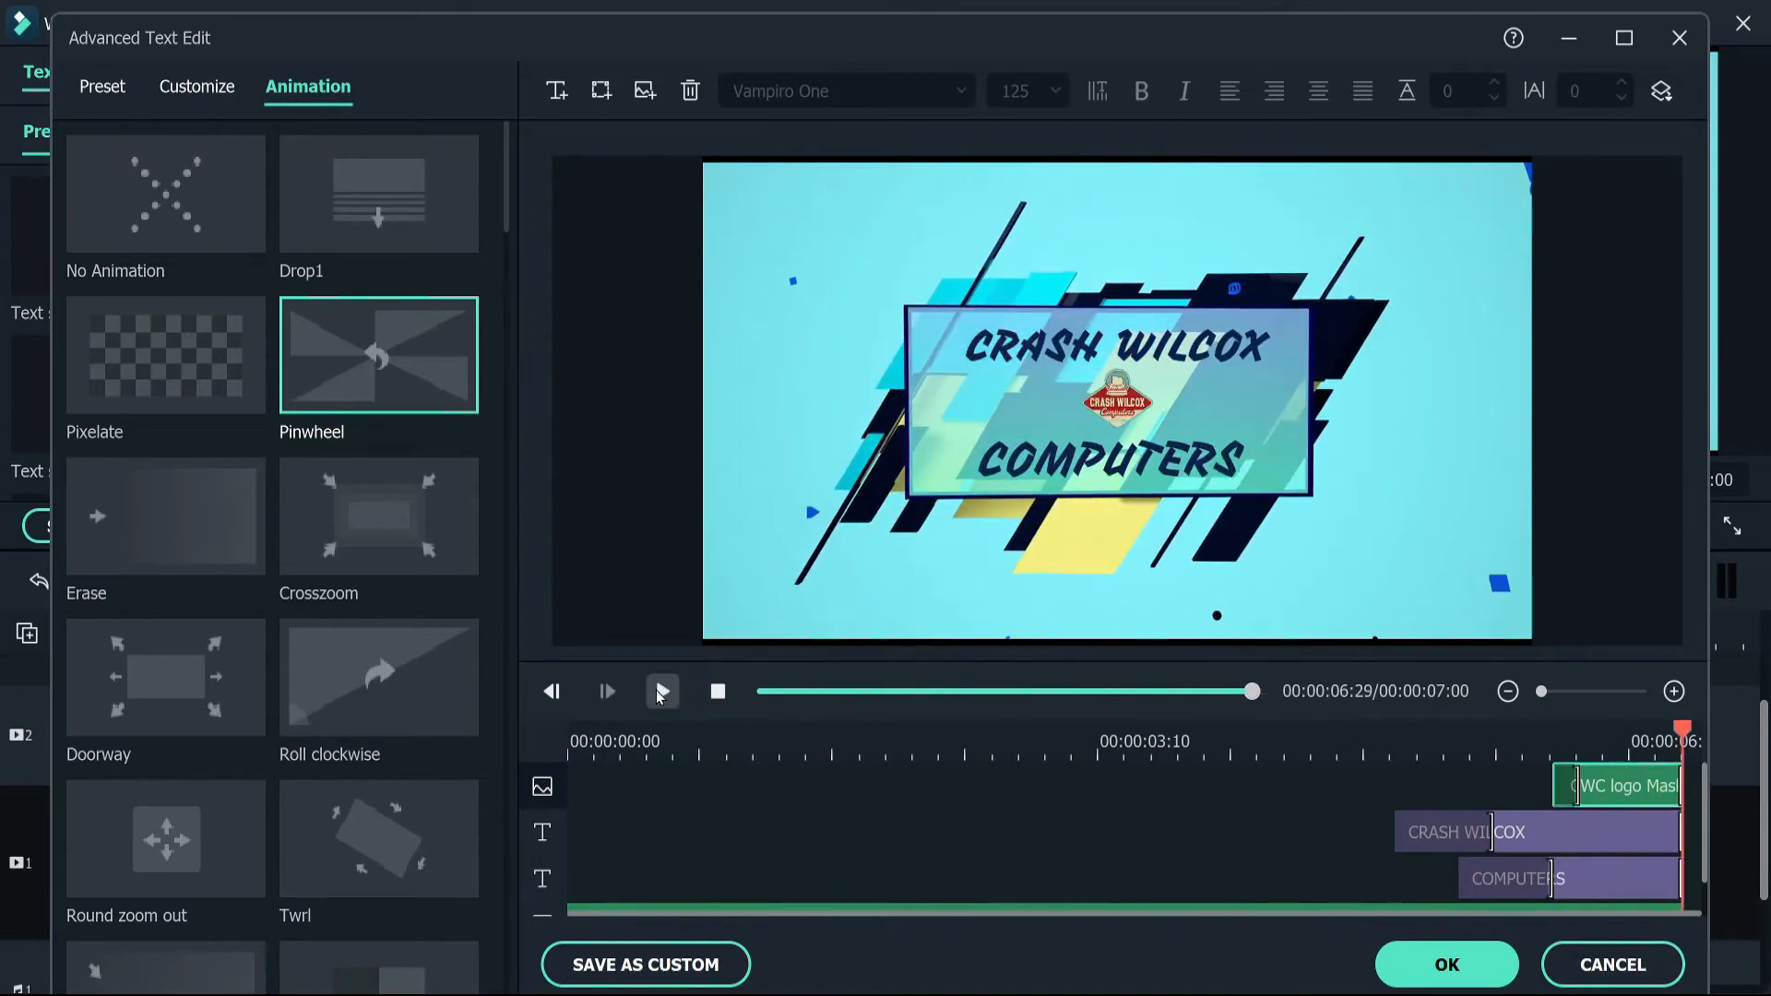
Confirm the advanced text edits, close the title editor and return to the project media library
click(1420, 959)
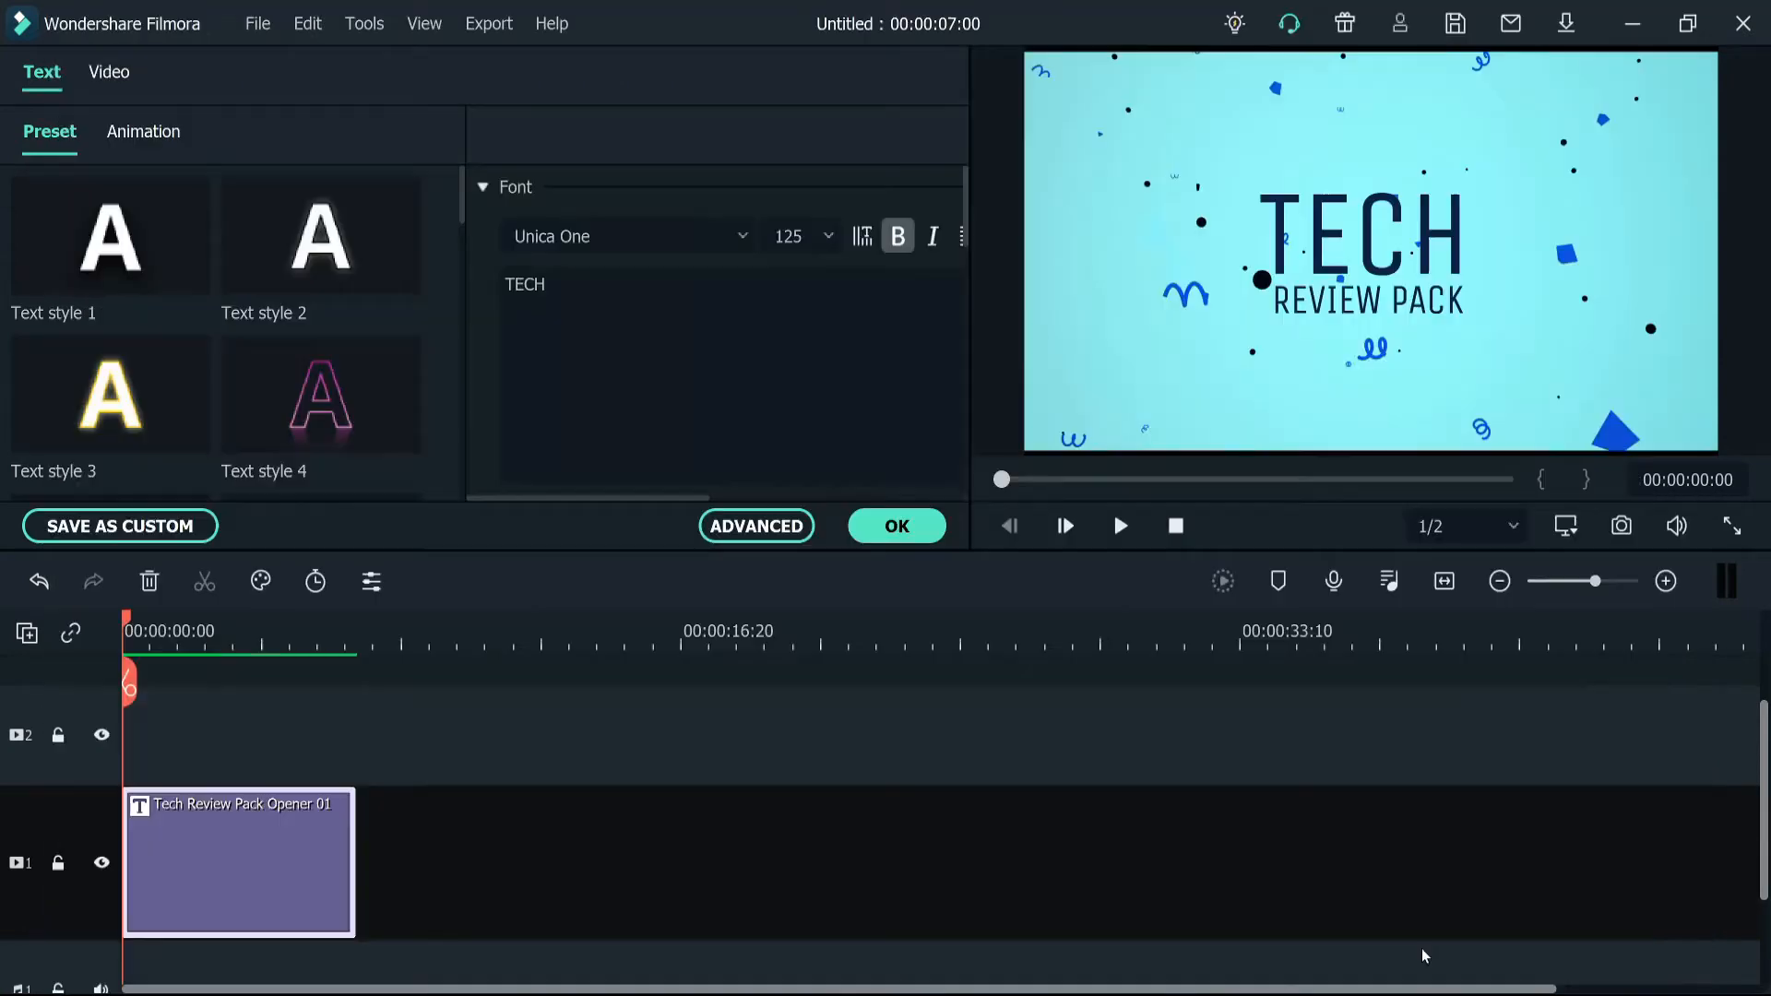
click(915, 526)
click(48, 80)
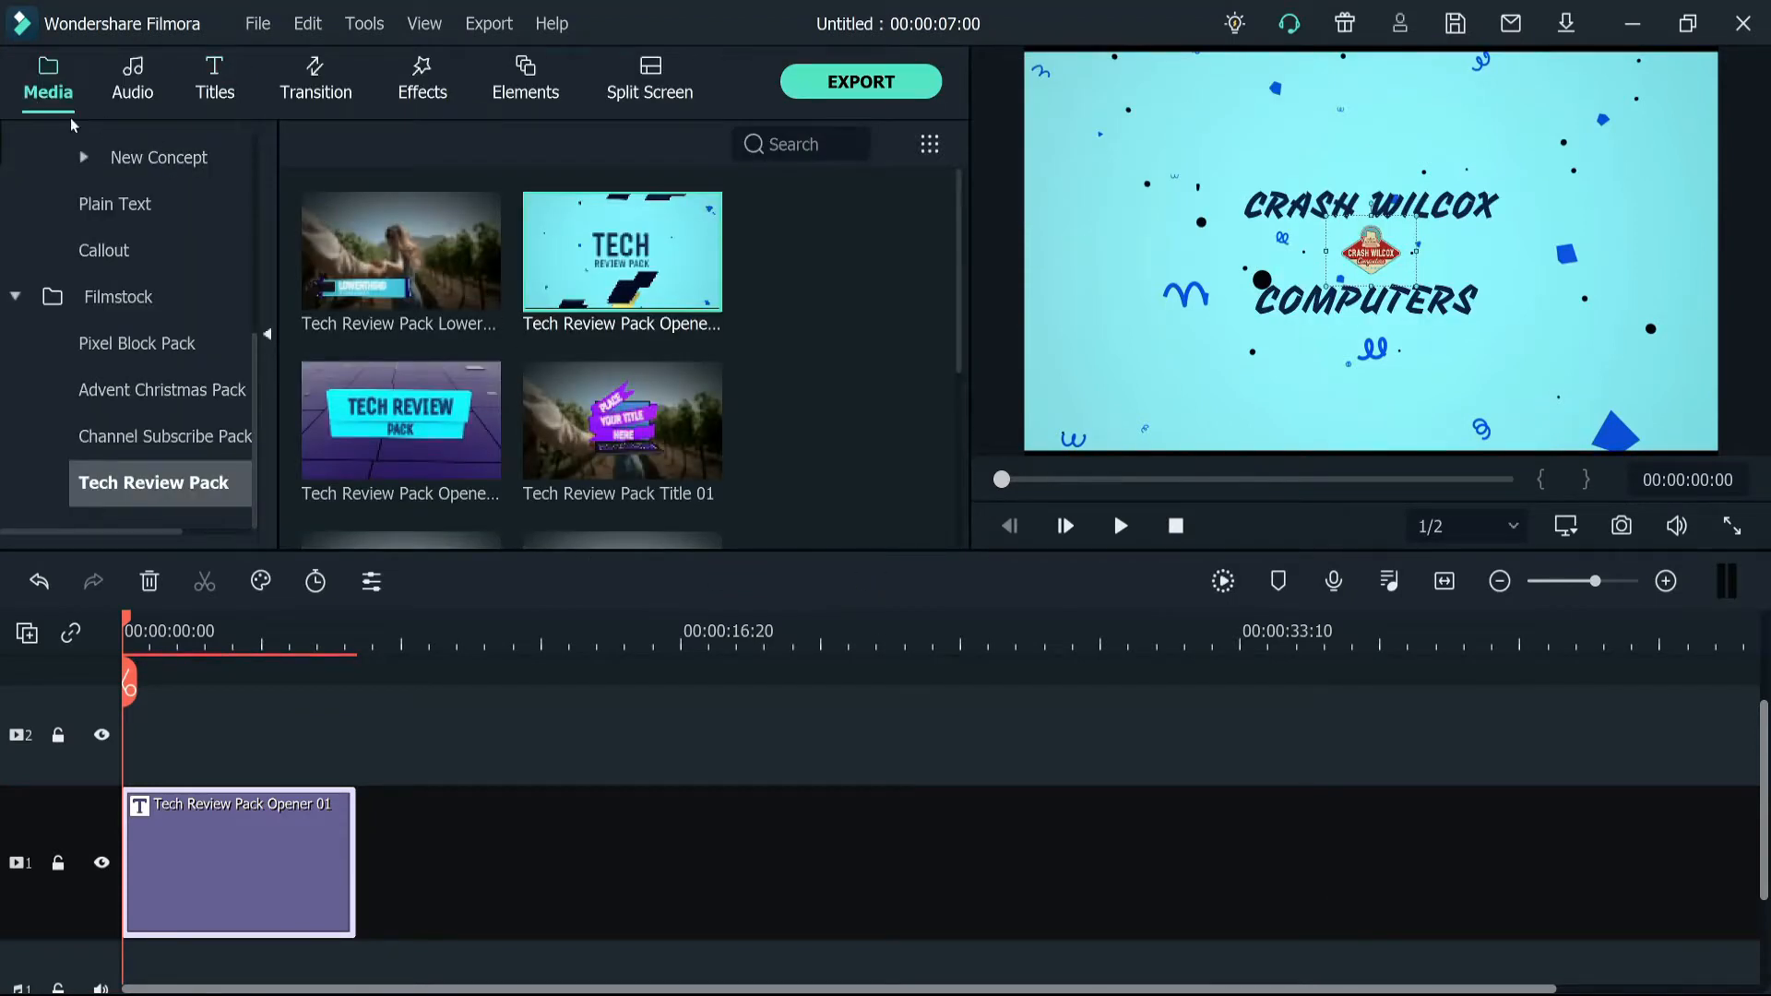
Play the finished intro through from the beginning and return the playhead to the start
click(478, 817)
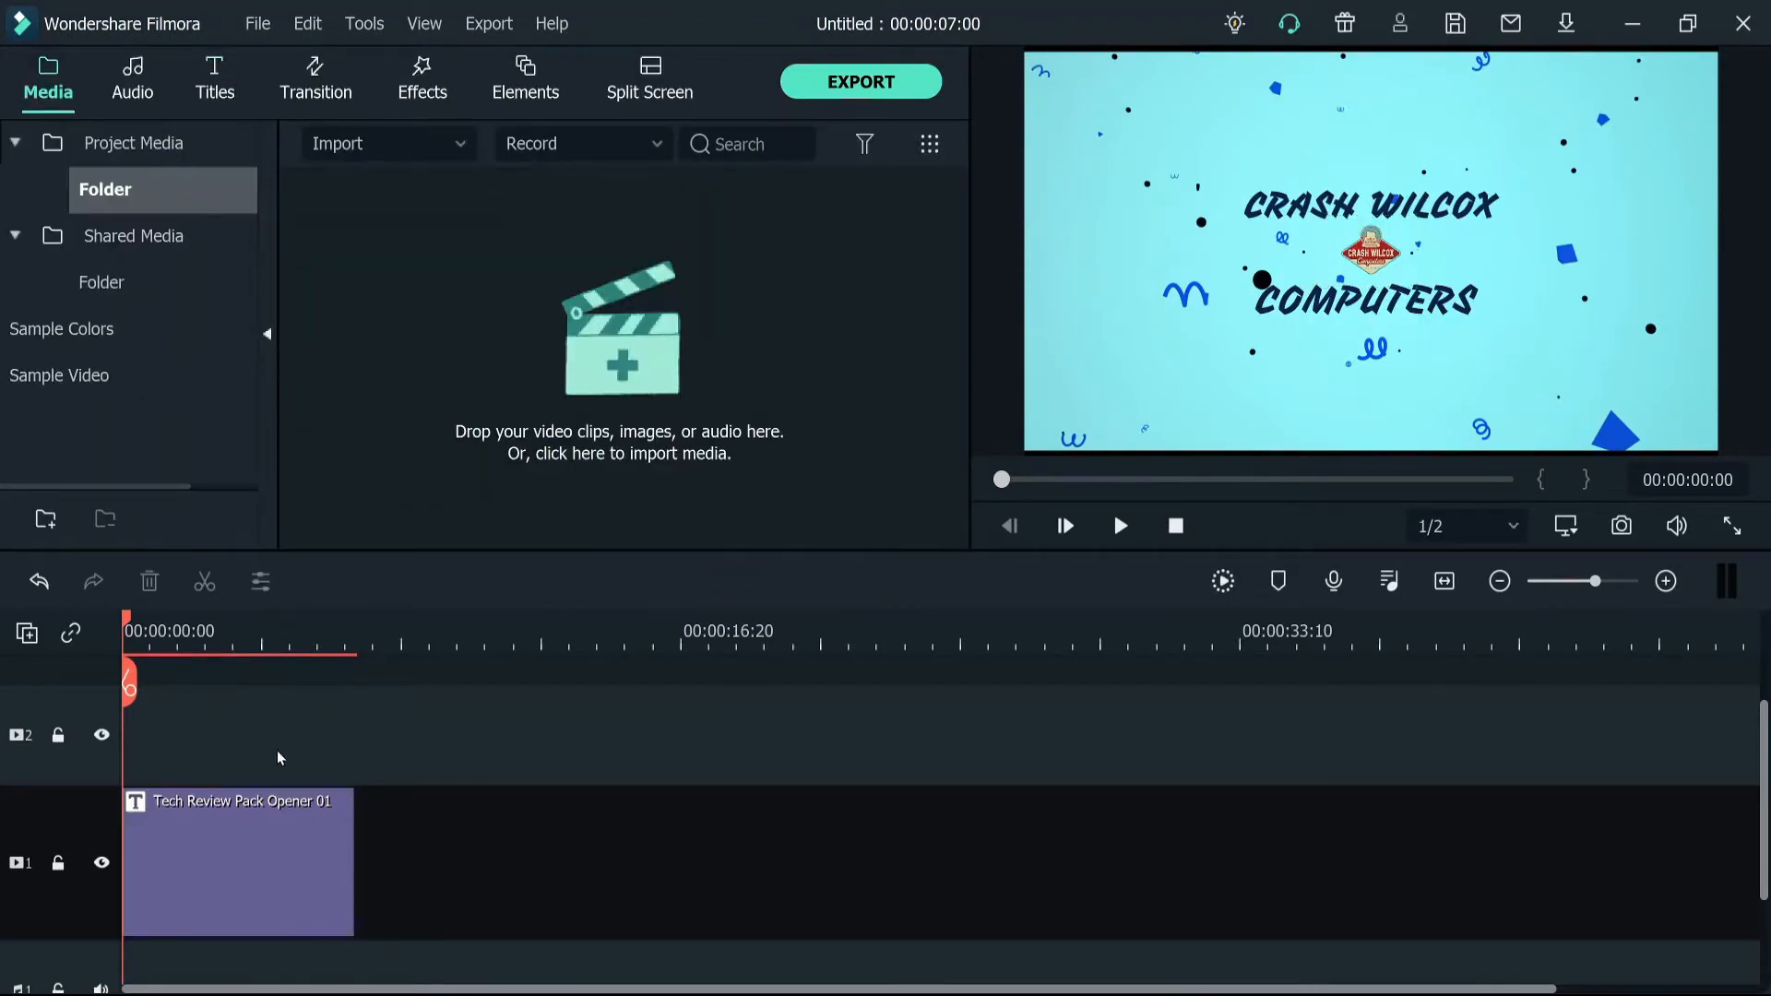
click(1120, 527)
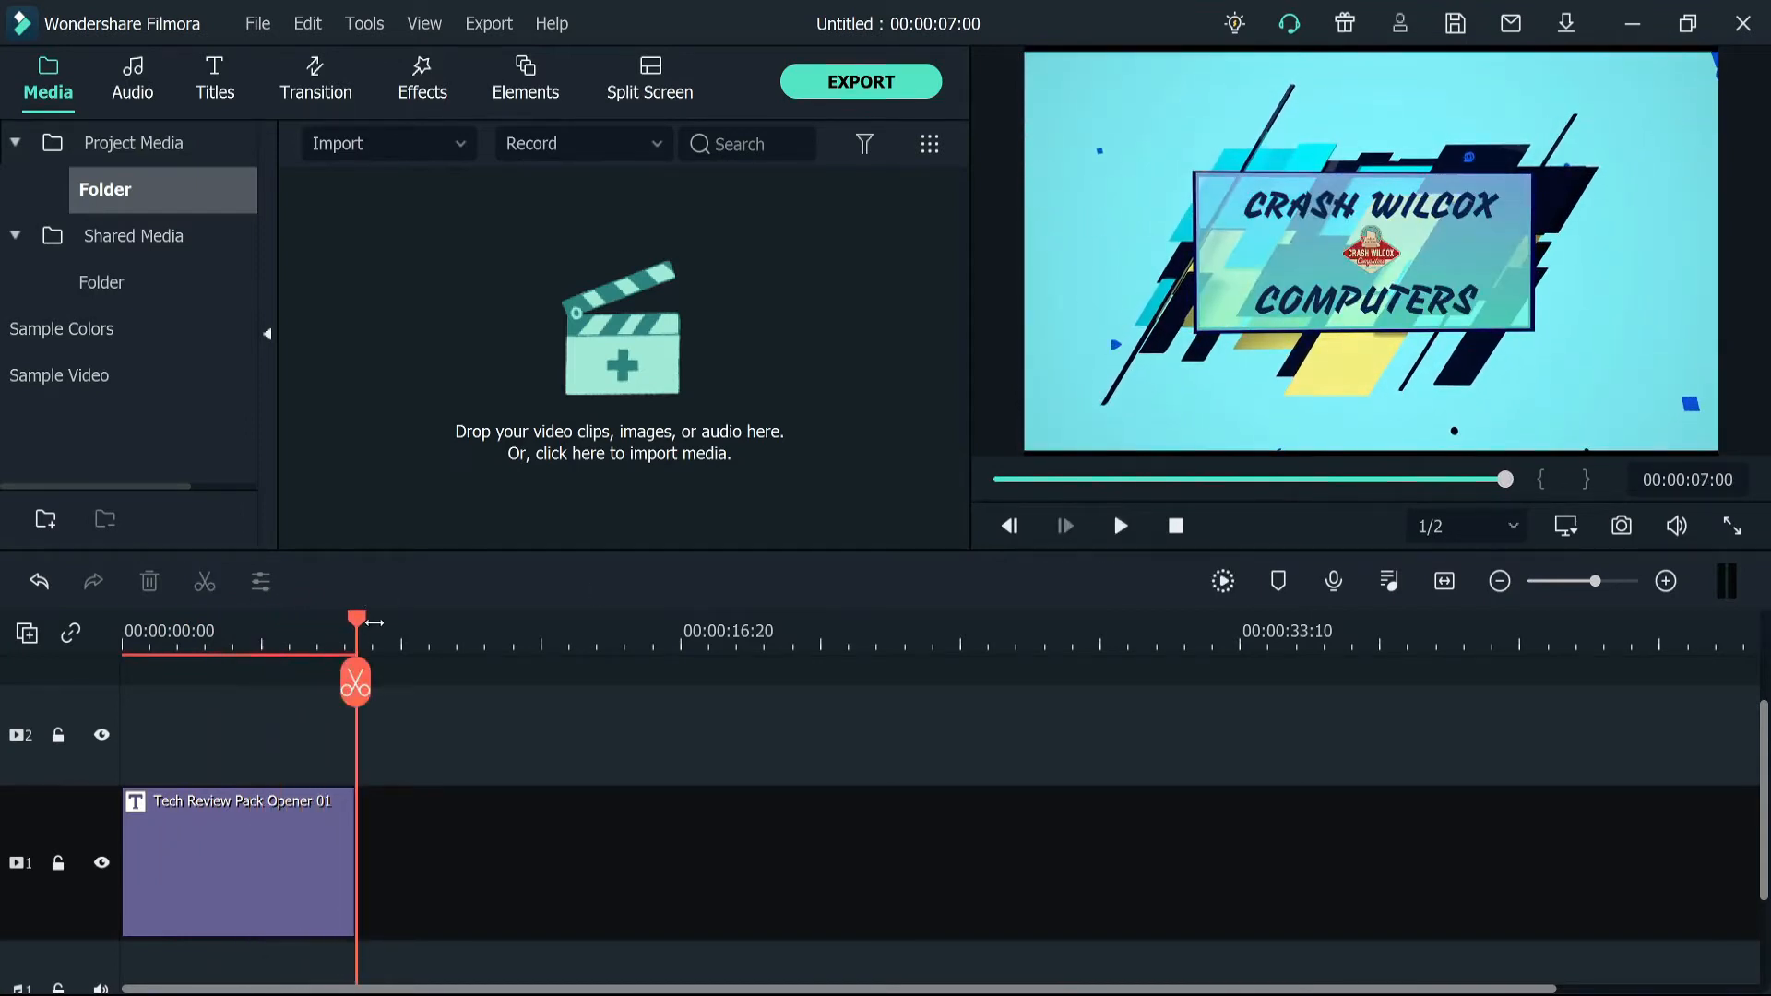
drag(362, 628, 124, 628)
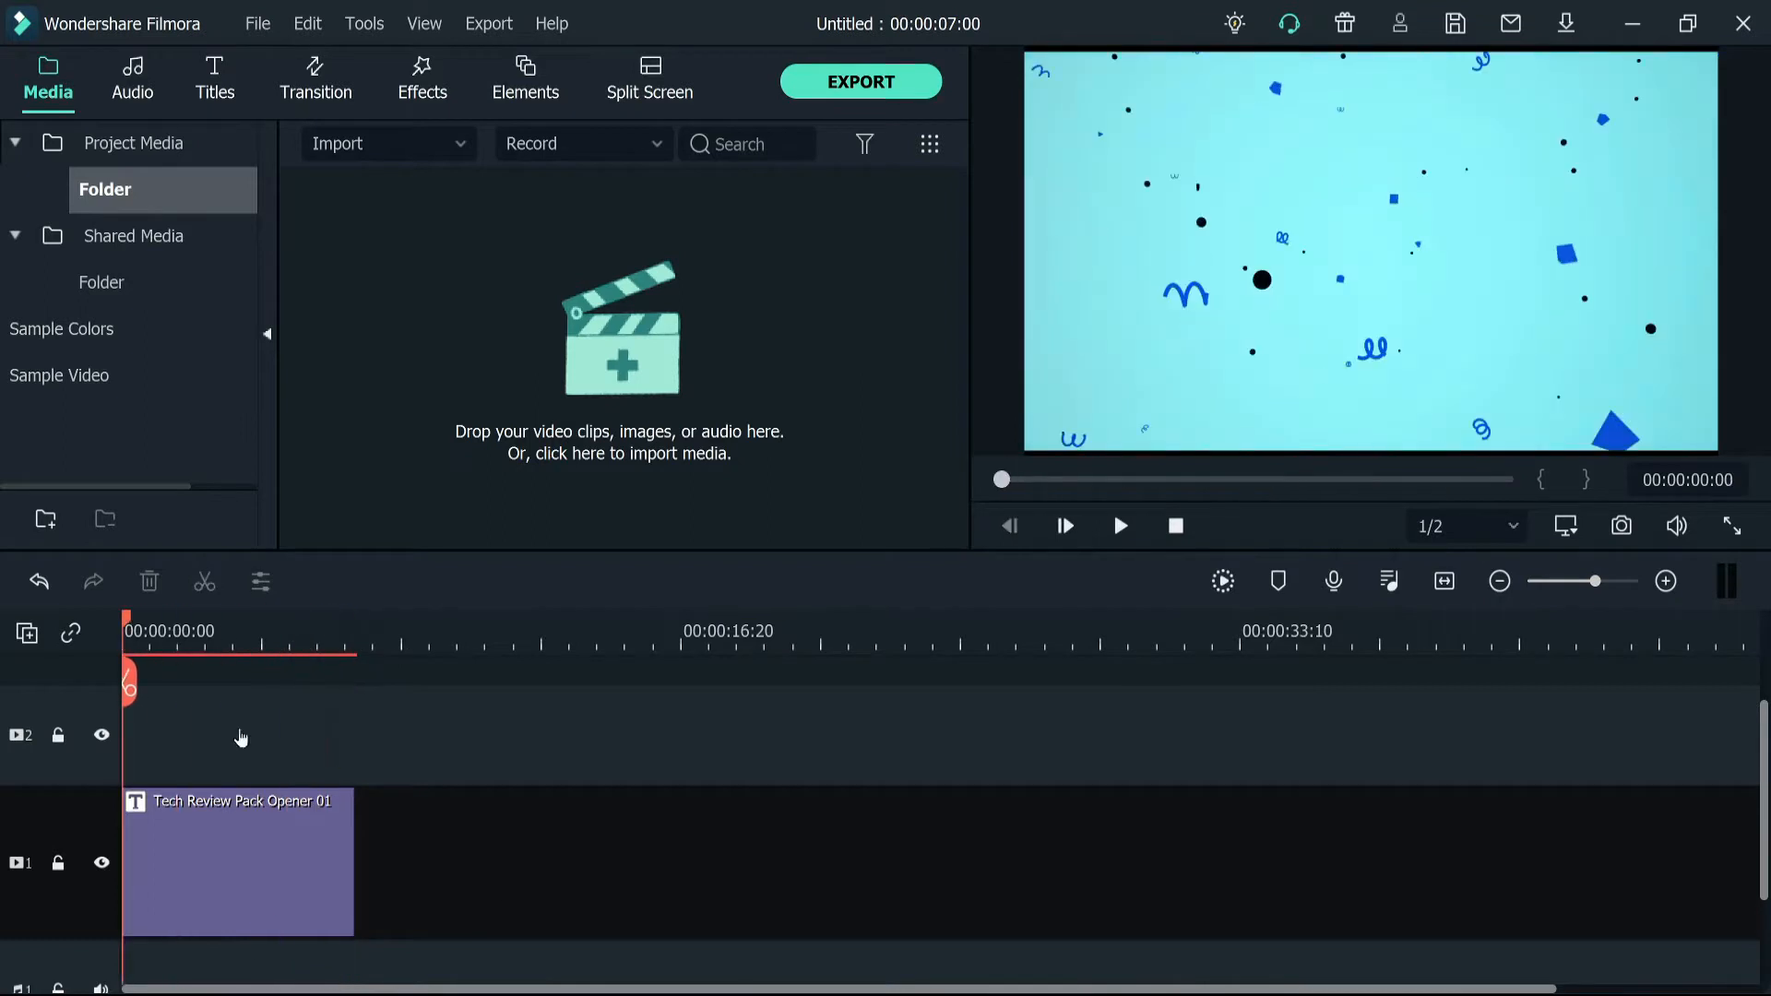
Delete the Tech Review Pack Opener 01 clip from the timeline
click(330, 899)
key(Delete)
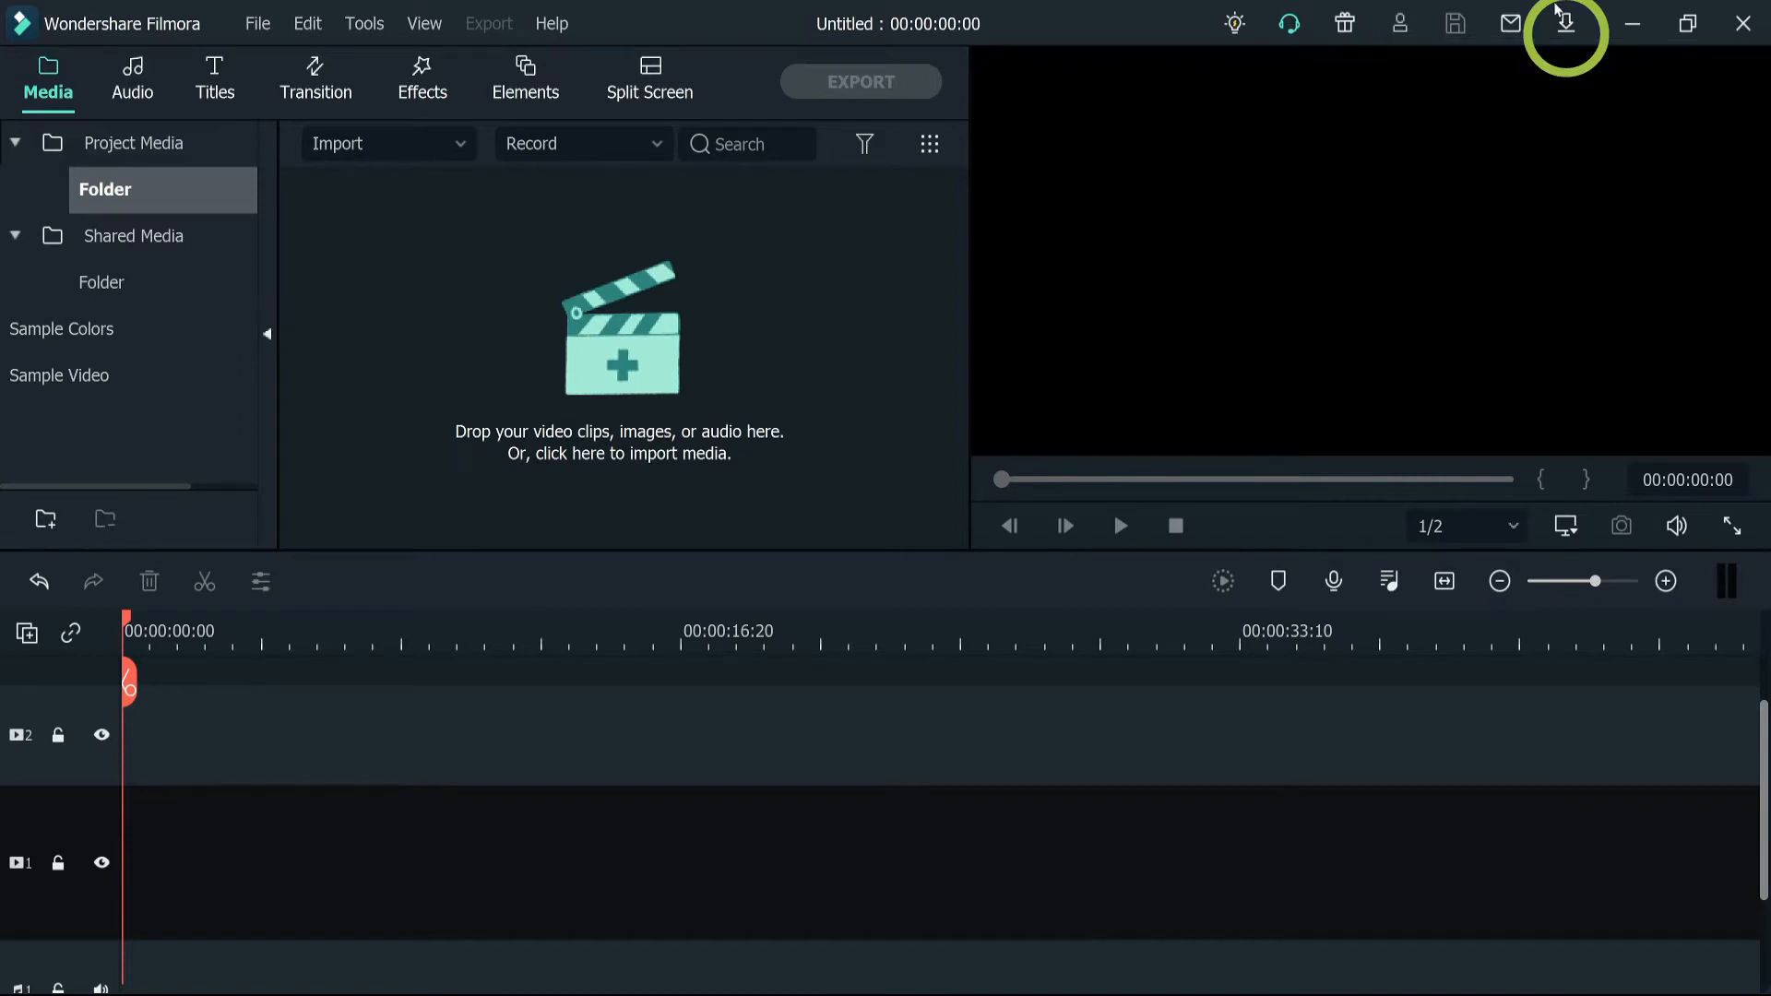
Switch to the Filmstock website and look through the first page of effect packs for "GAMING OPENERS"
click(1554, 13)
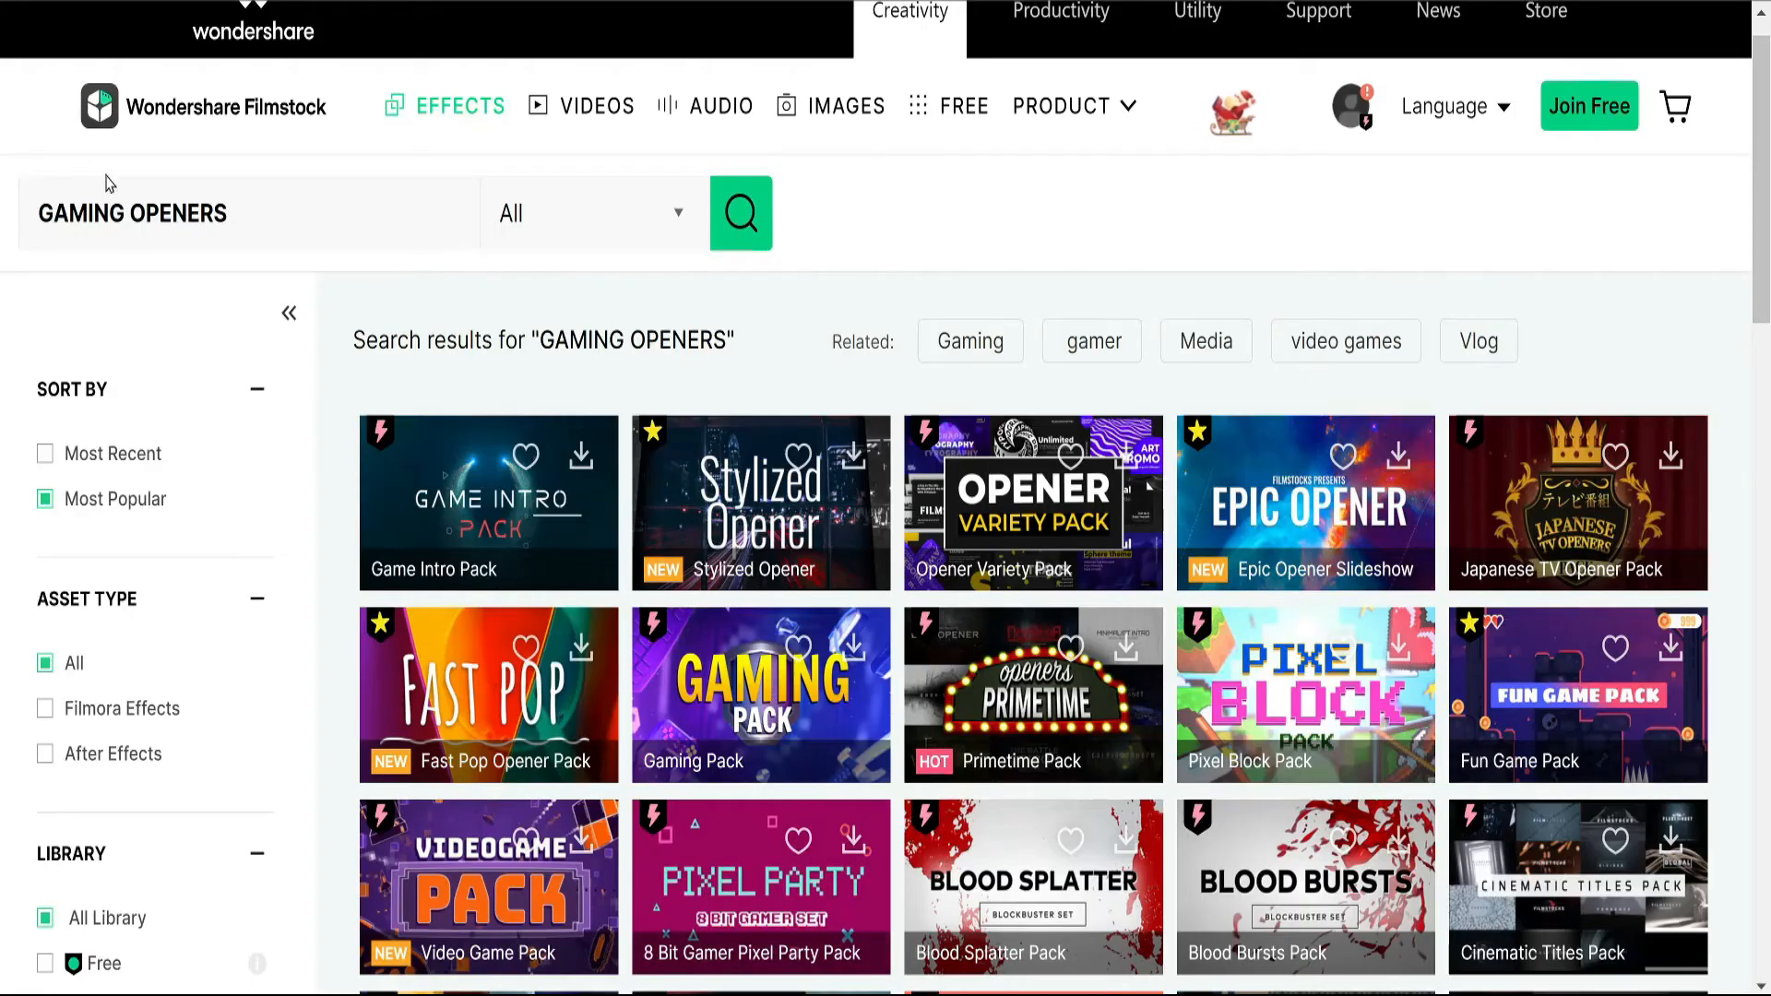
scroll(348, 387, up, 1)
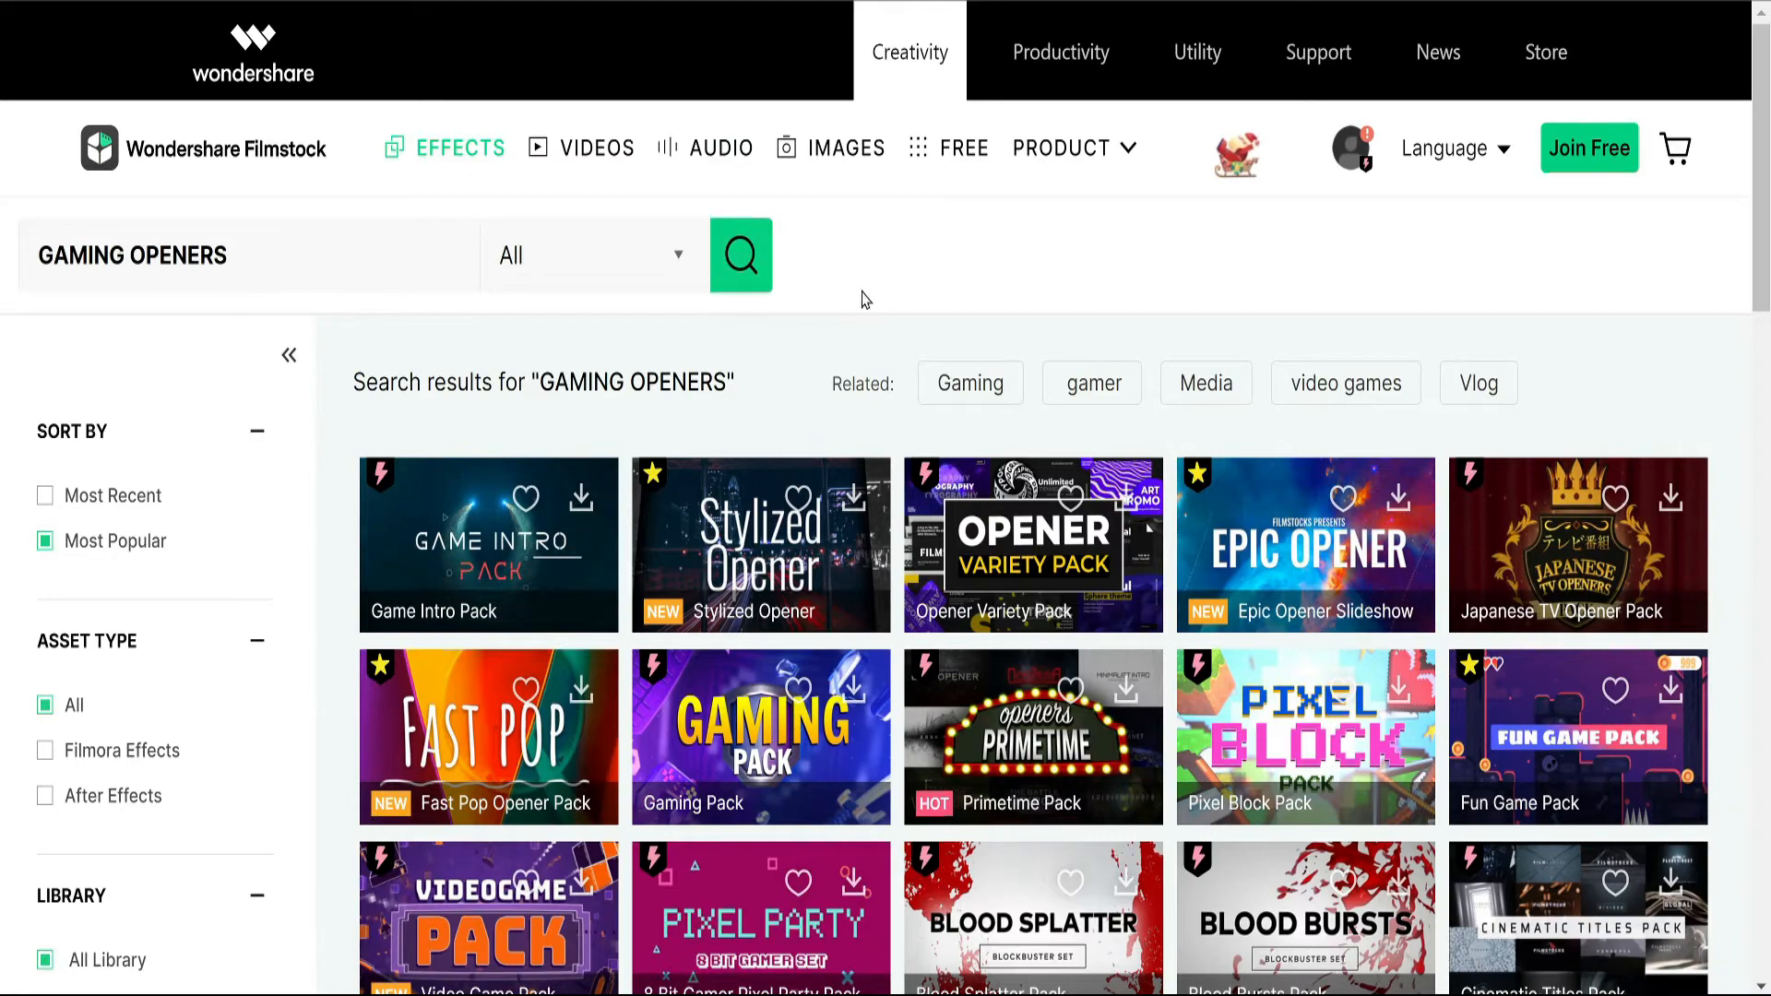
scroll(902, 288, down, 3)
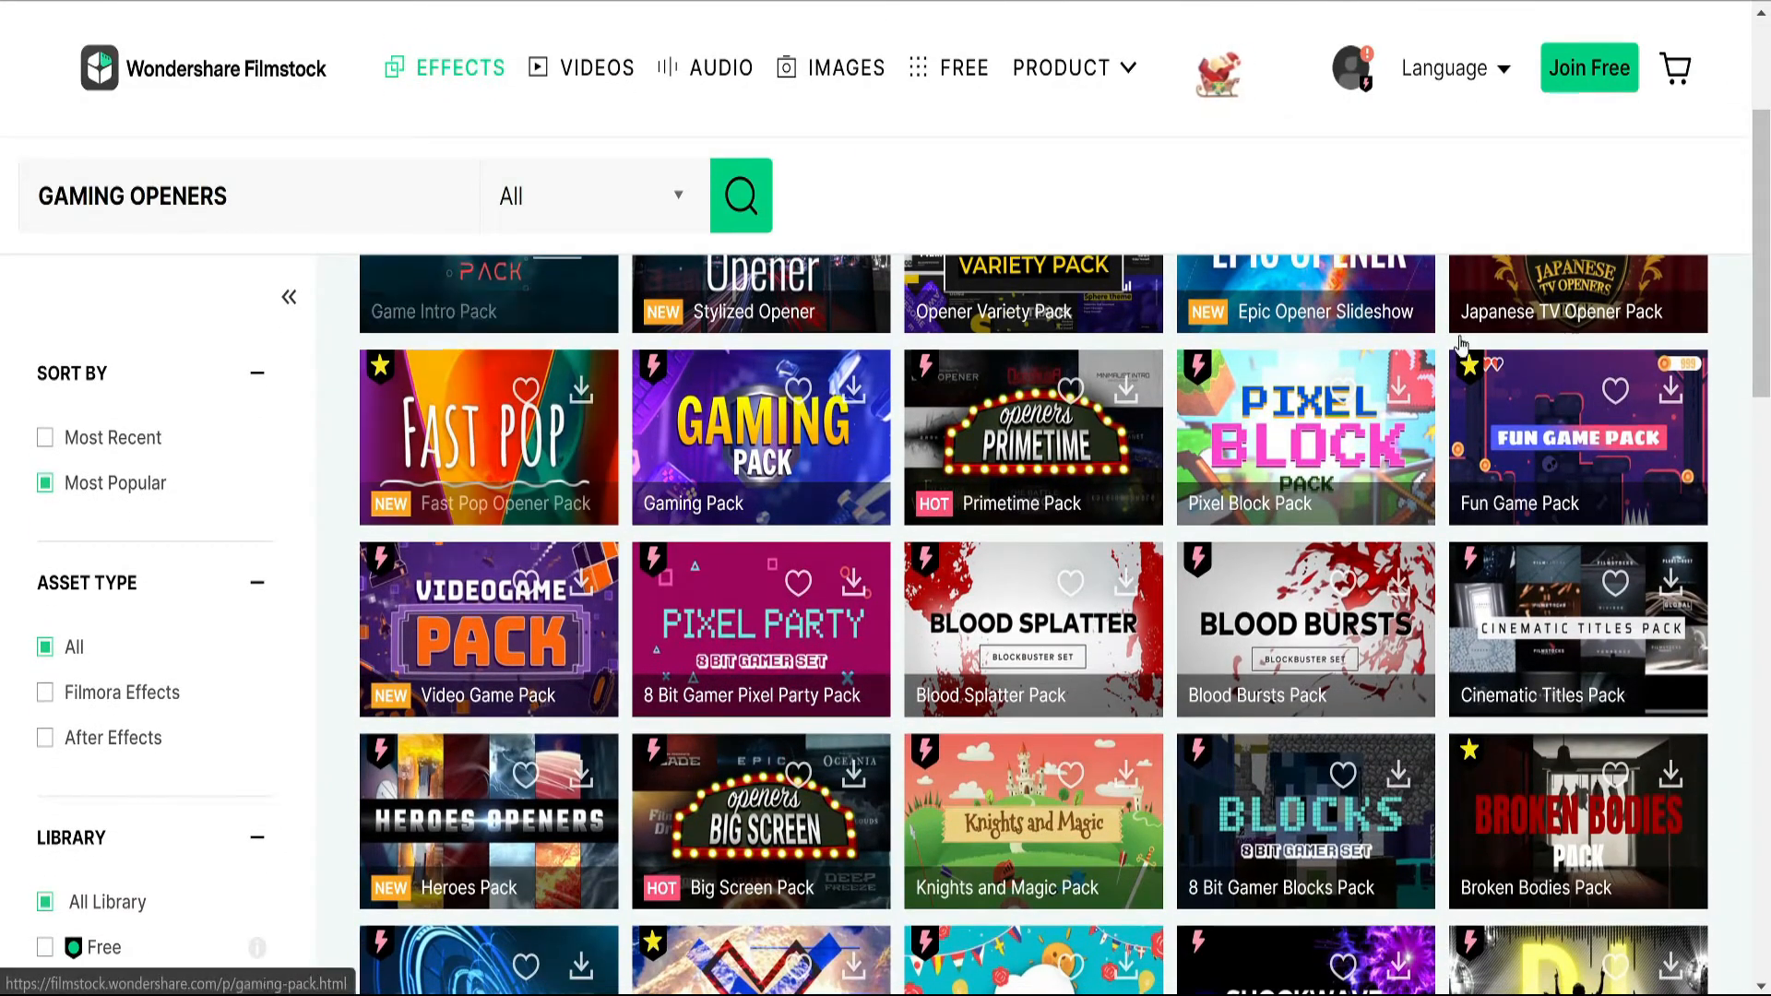
scroll(1761, 238, down, 2)
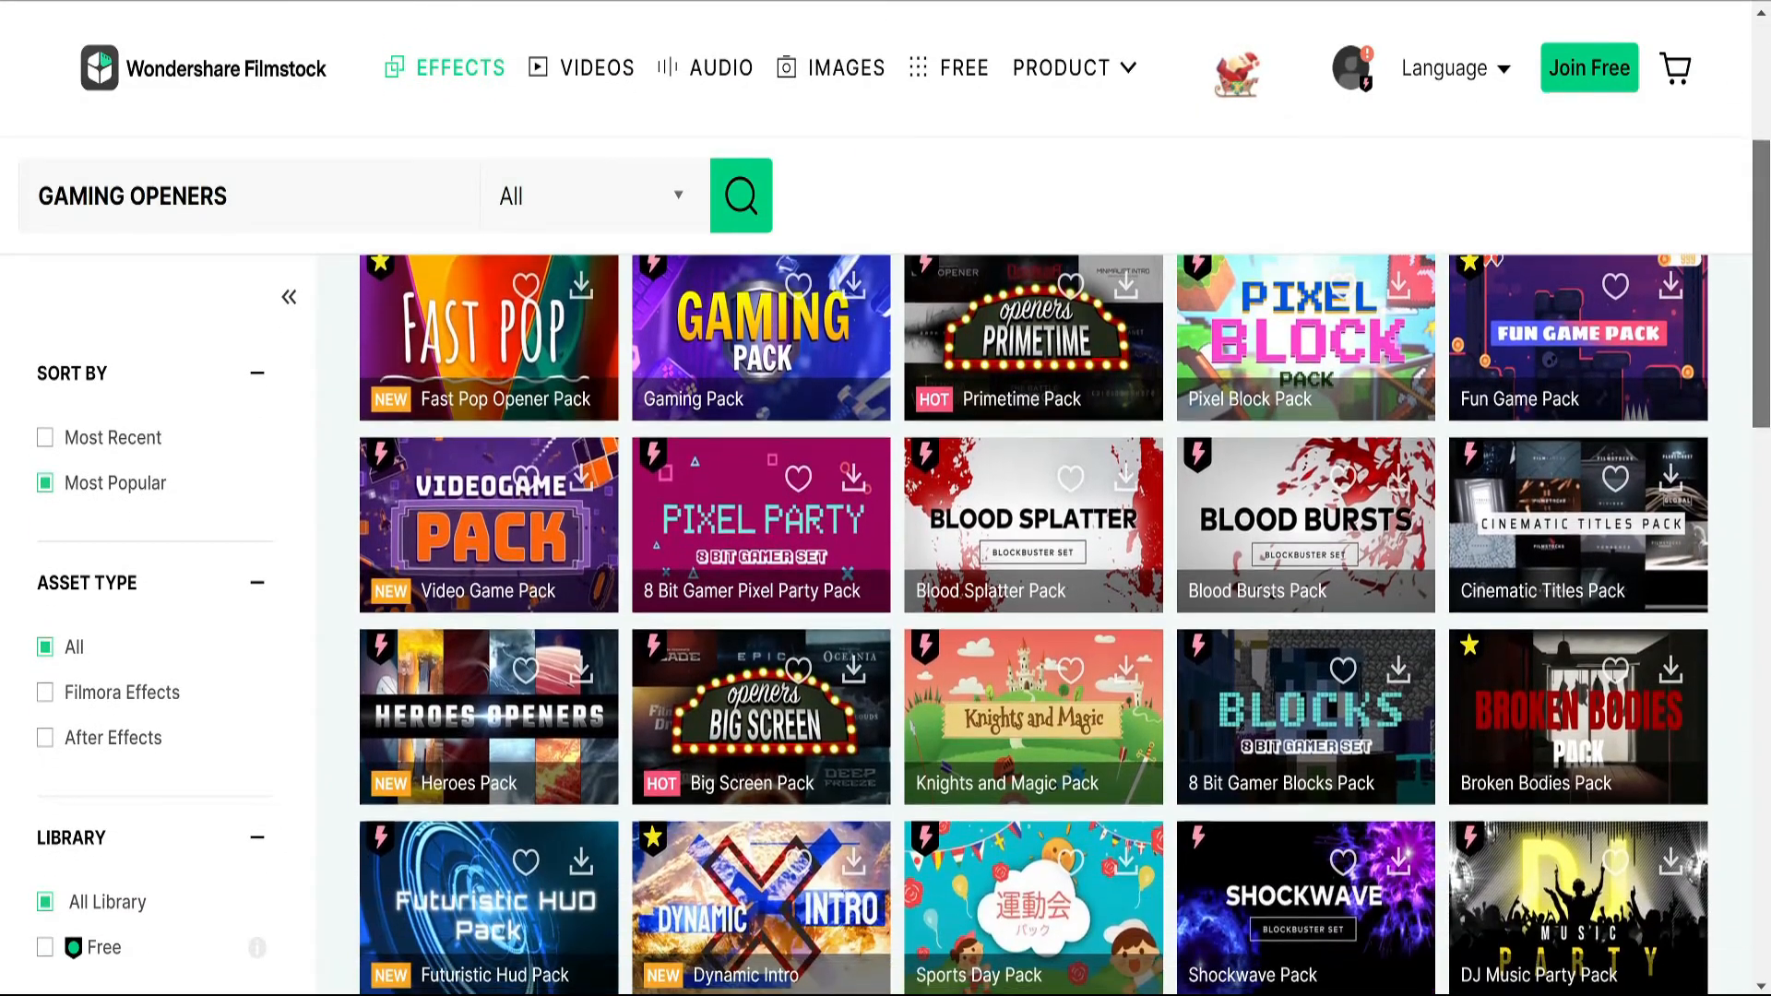
scroll(1033, 625, down, 3)
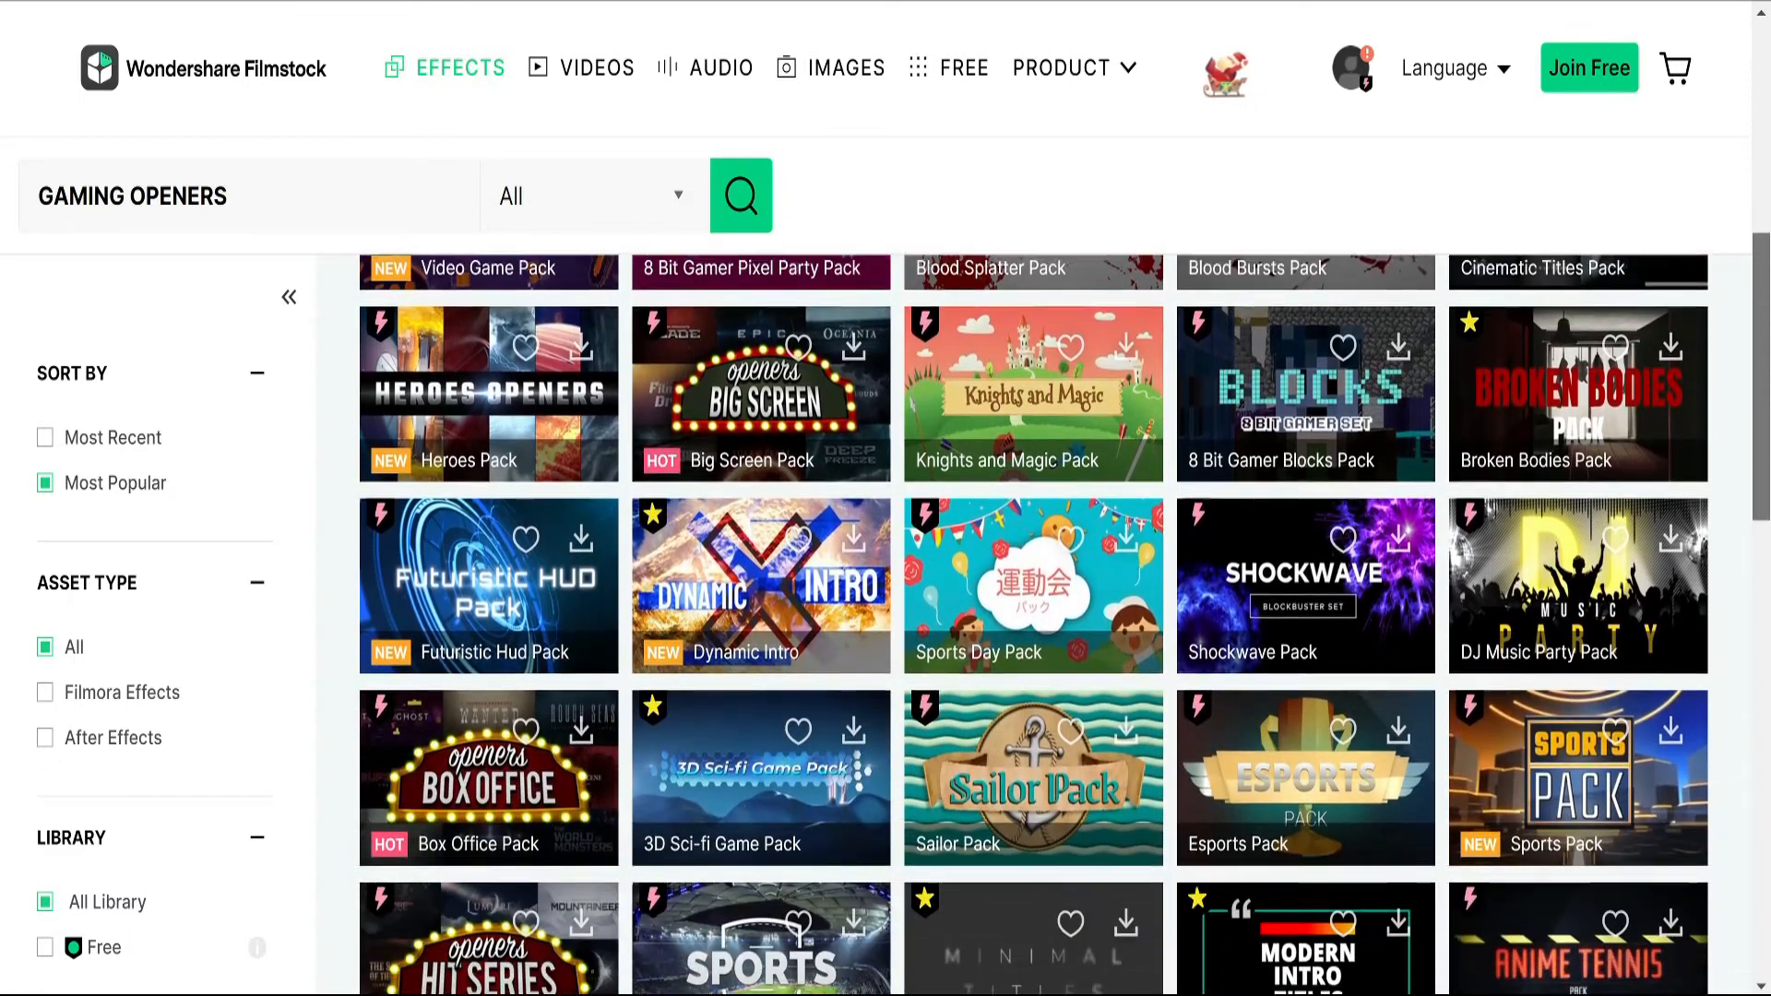
scroll(1033, 626, down, 4)
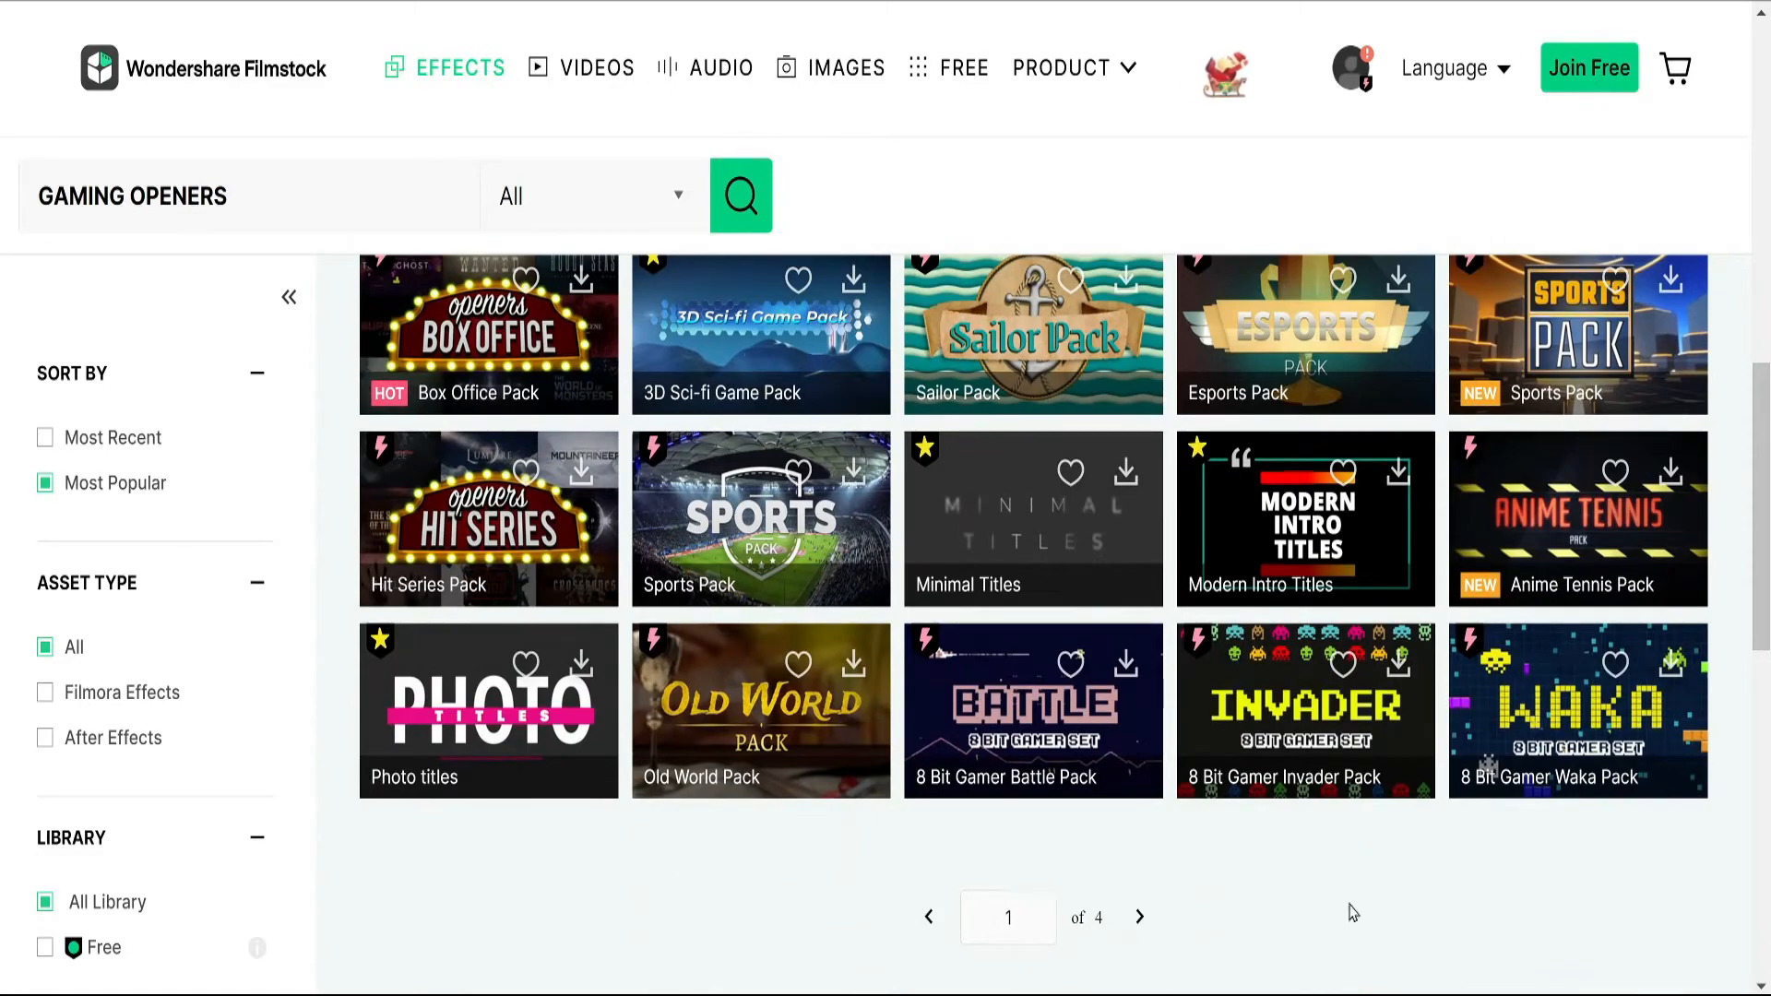
drag(1762, 636, 1762, 291)
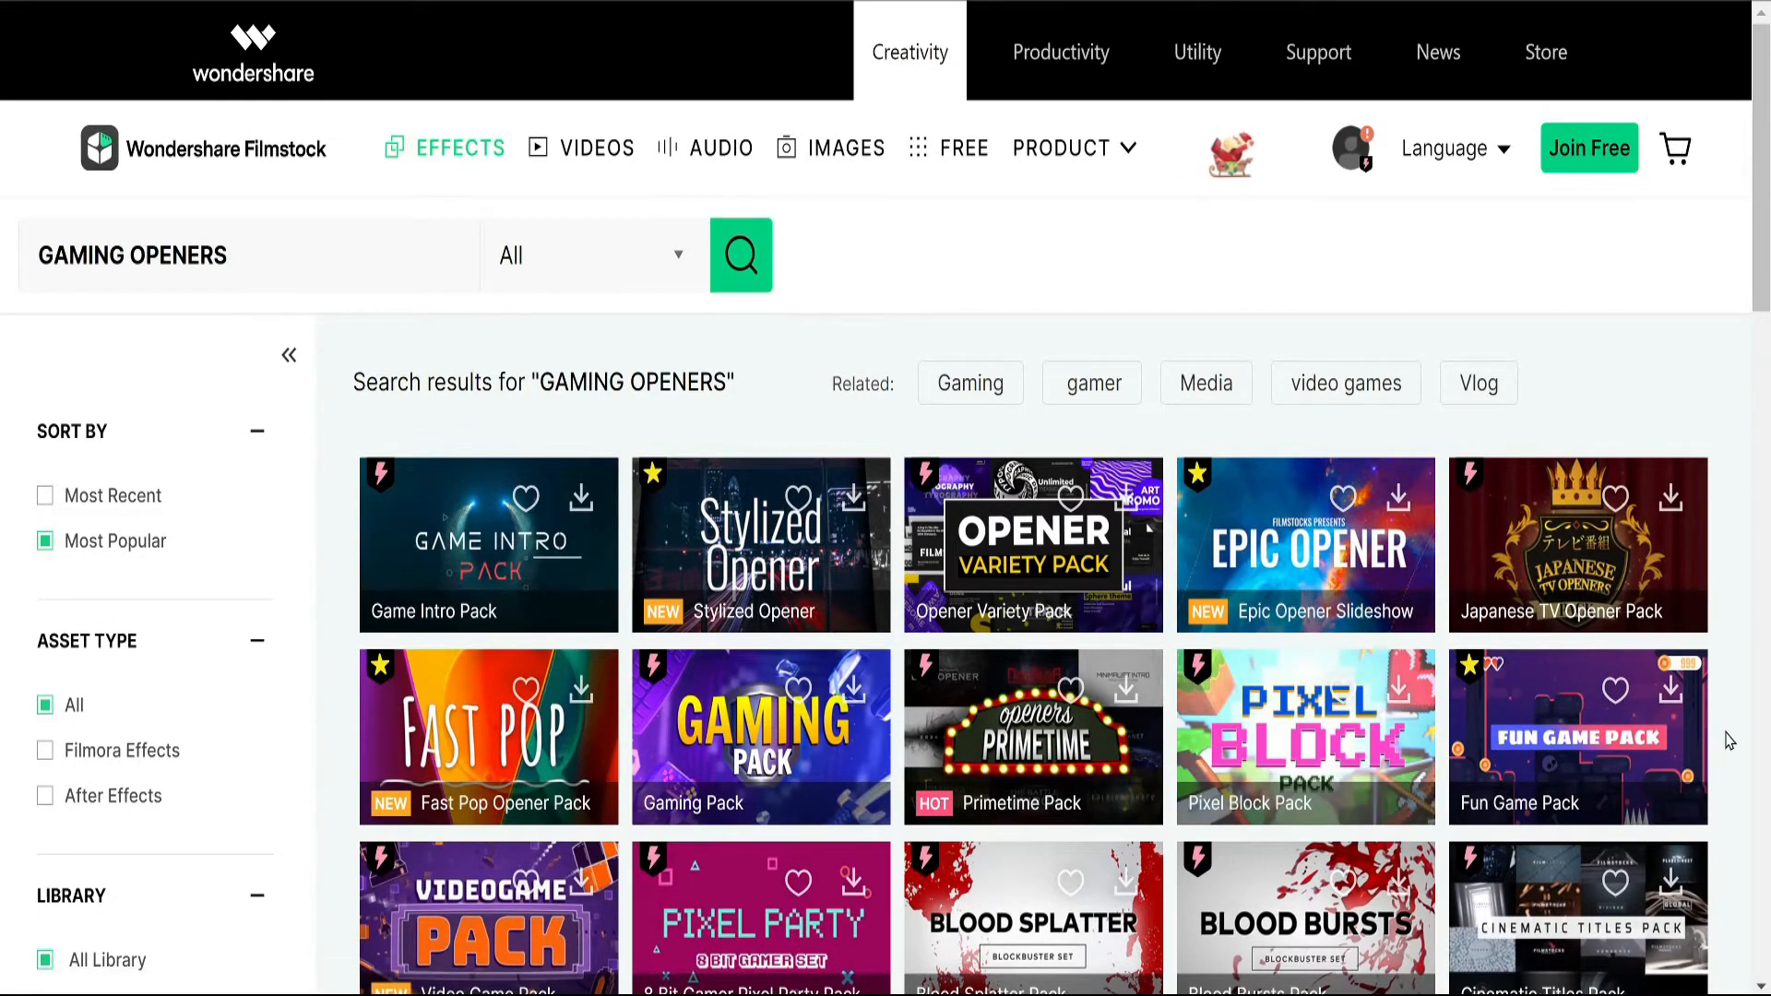
View the Pixel Block Pack page, return to the search results and examine the Free, Standard and Premium library filters
click(1366, 728)
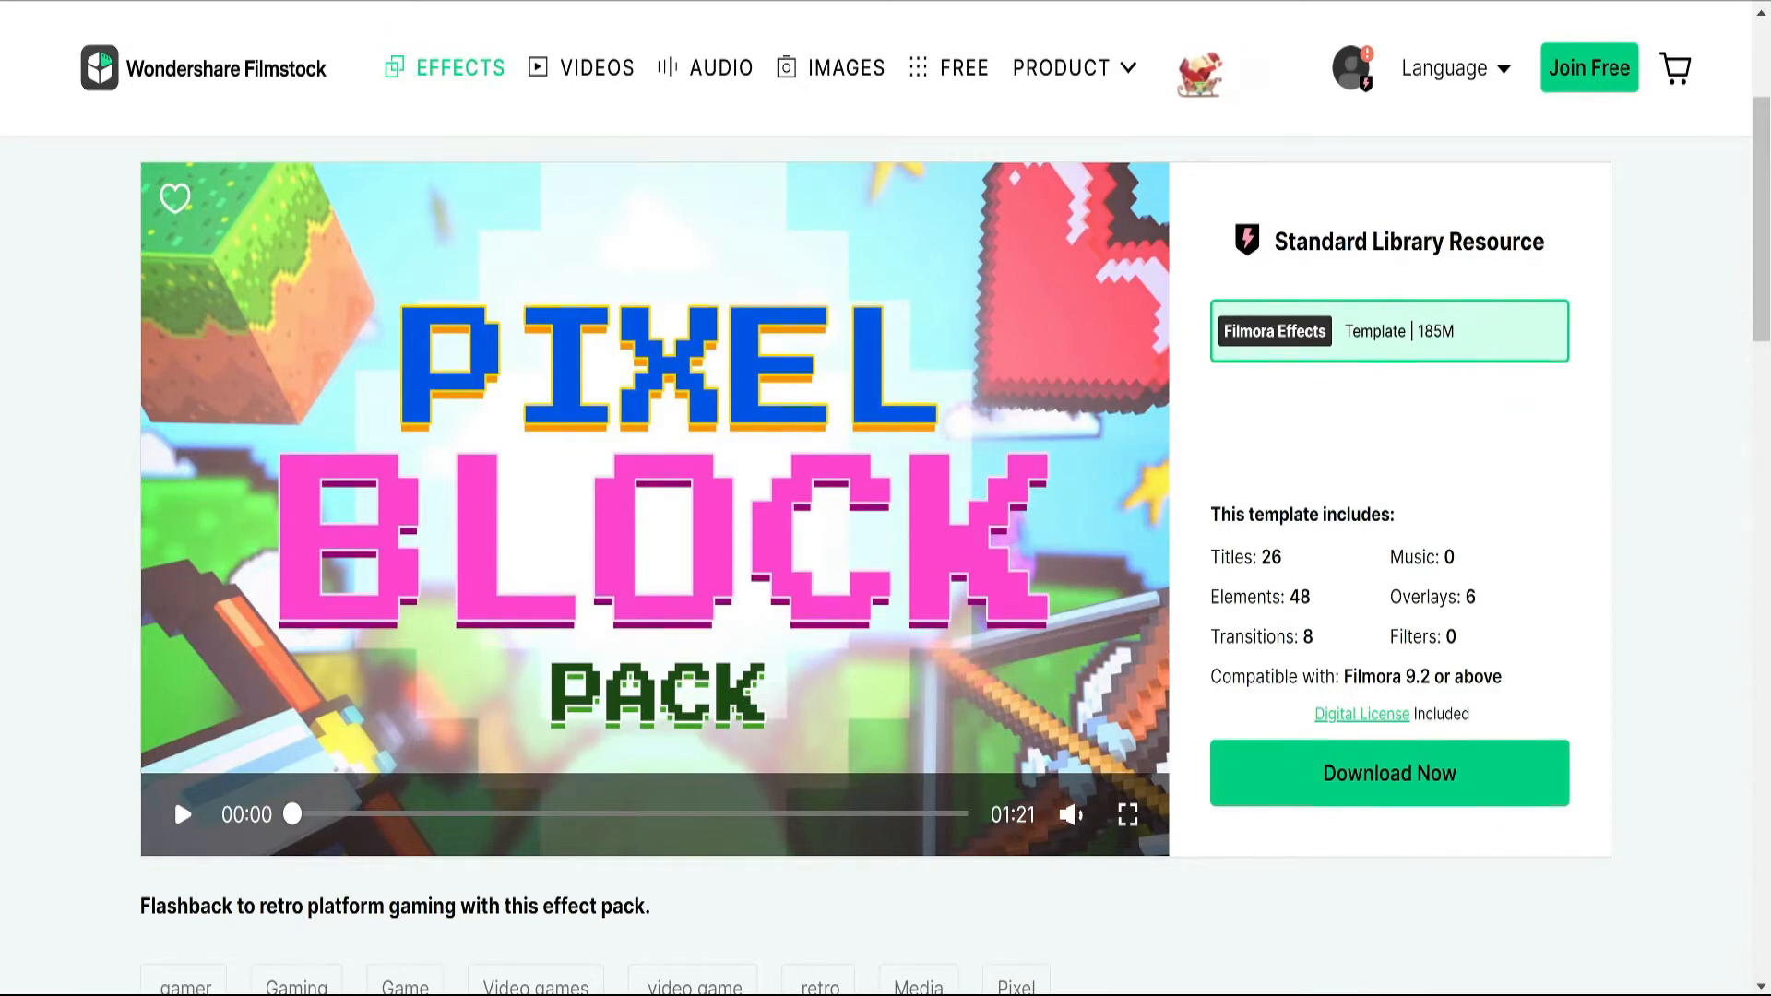
key(alt+Left)
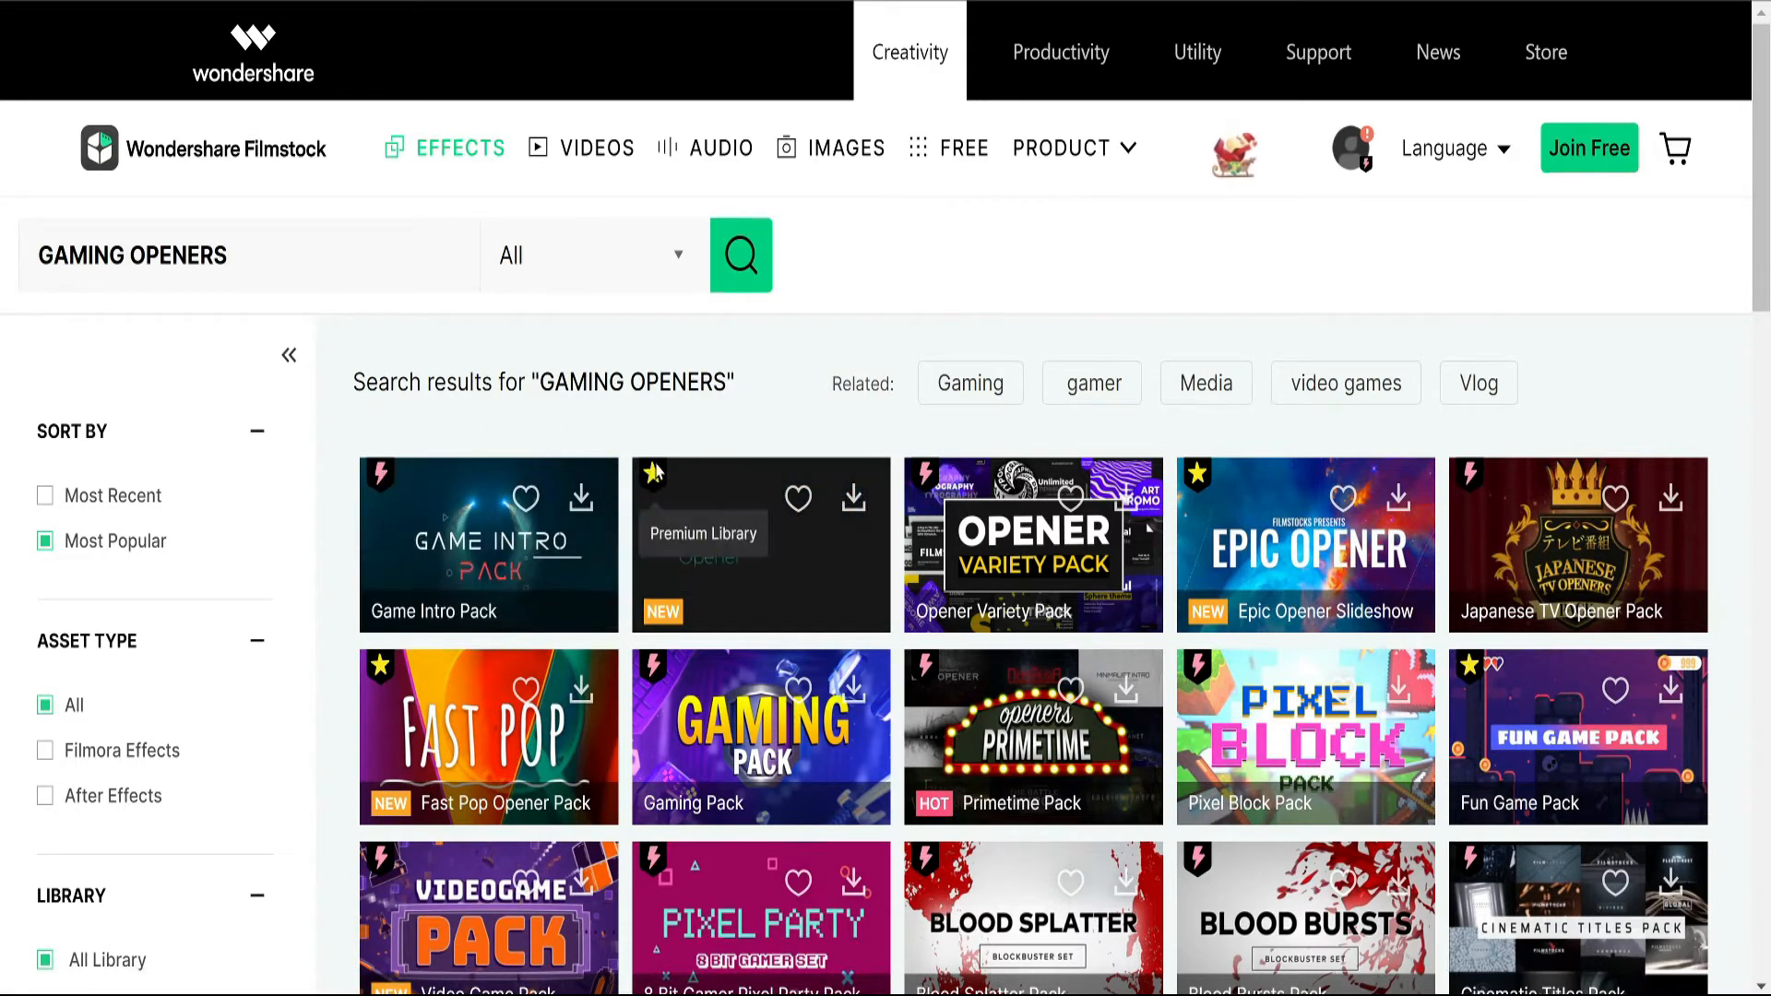
scroll(309, 461, down, 2)
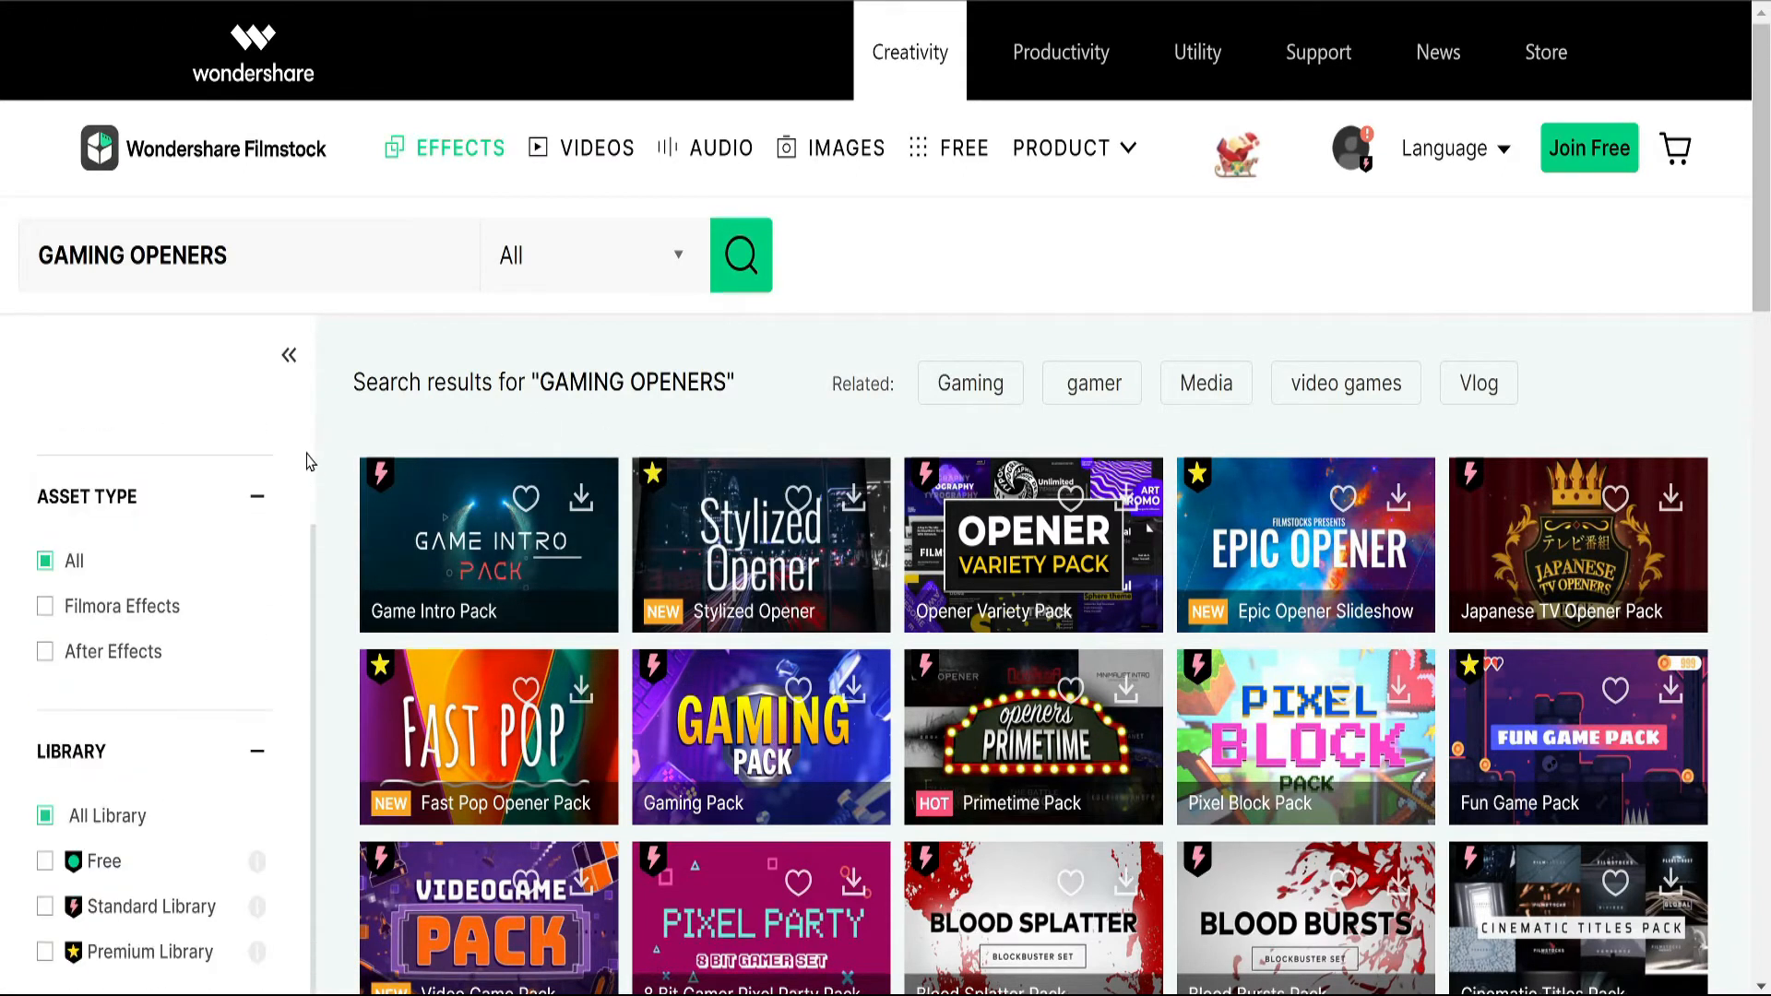
scroll(197, 830, down, 3)
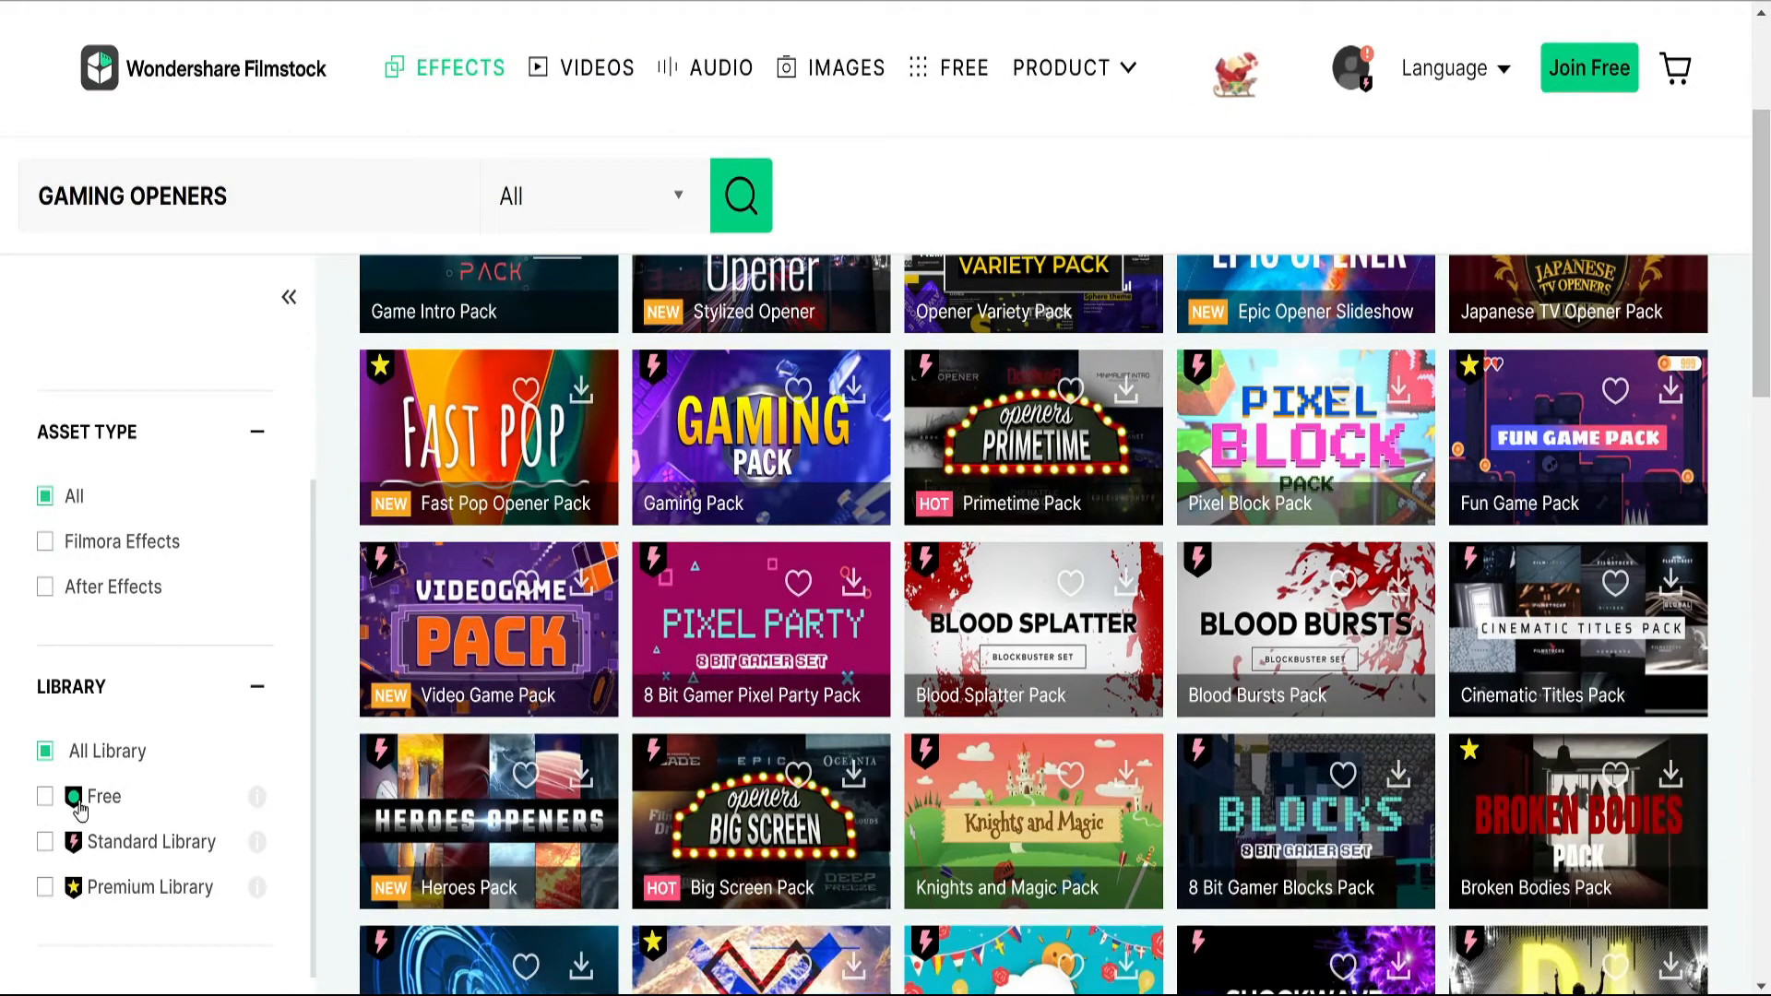
scroll(332, 612, up, 3)
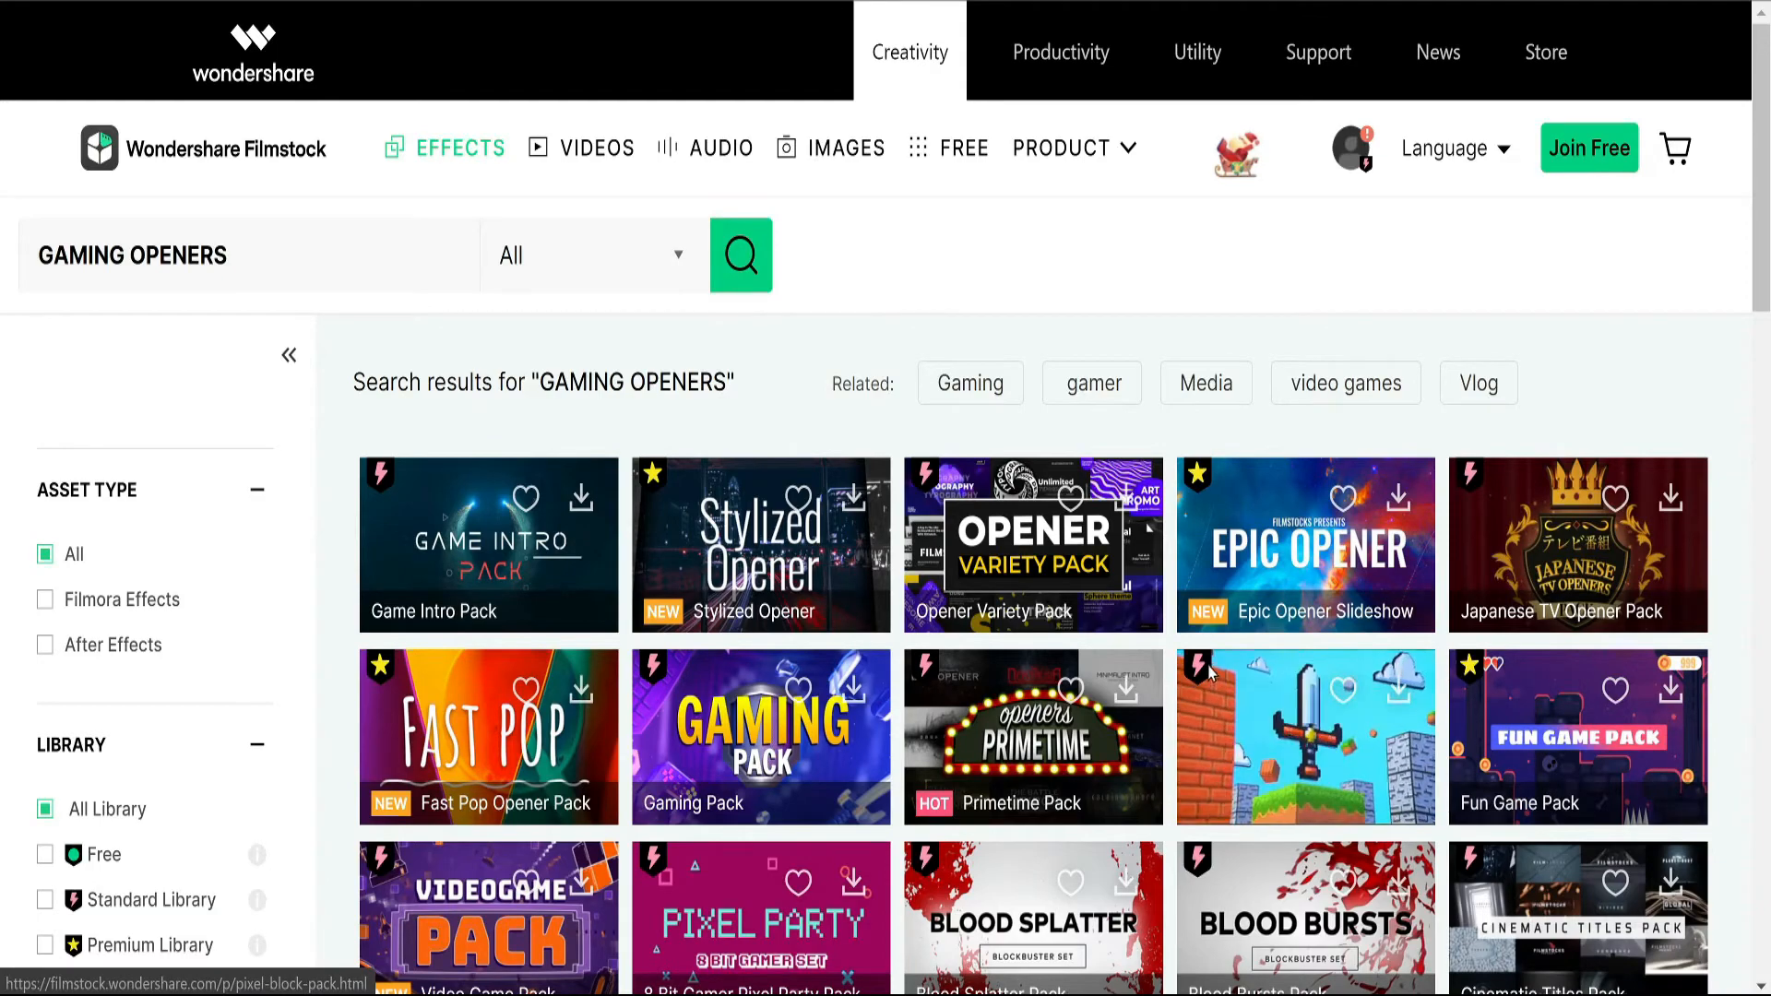
Reopen the Pixel Block Pack page to view its download option, and switch back to Filmora
click(1223, 731)
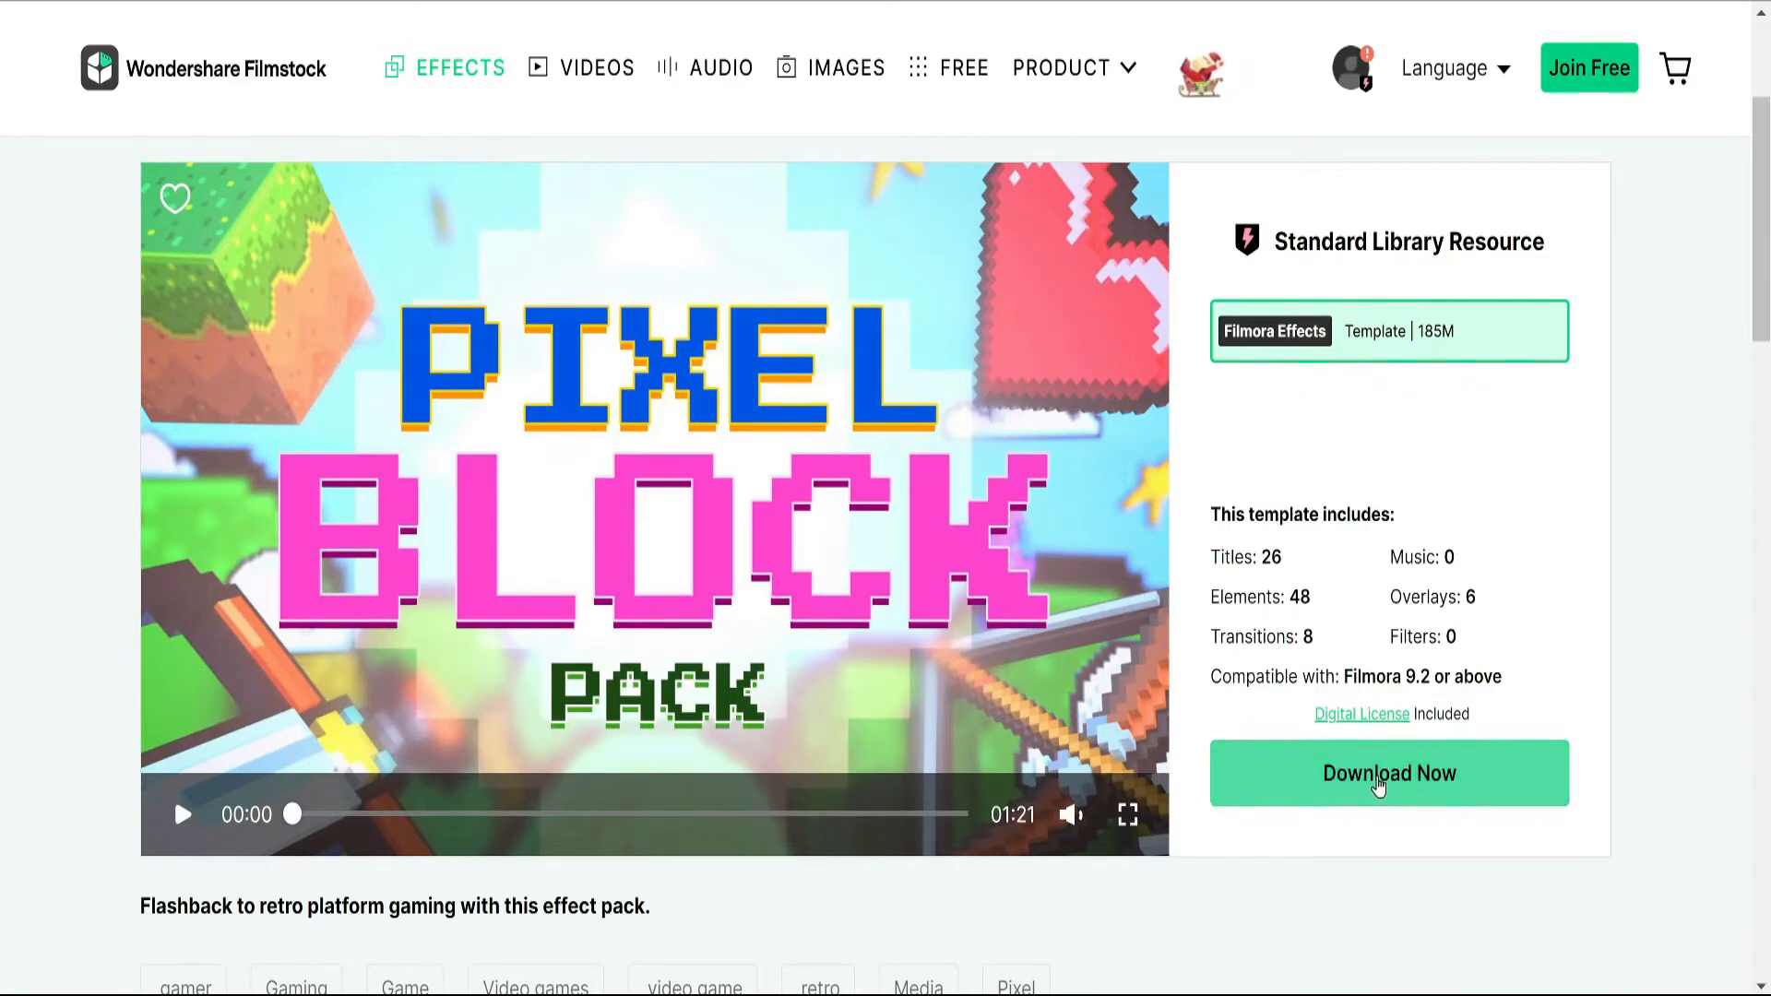
mouse_move(1052, 995)
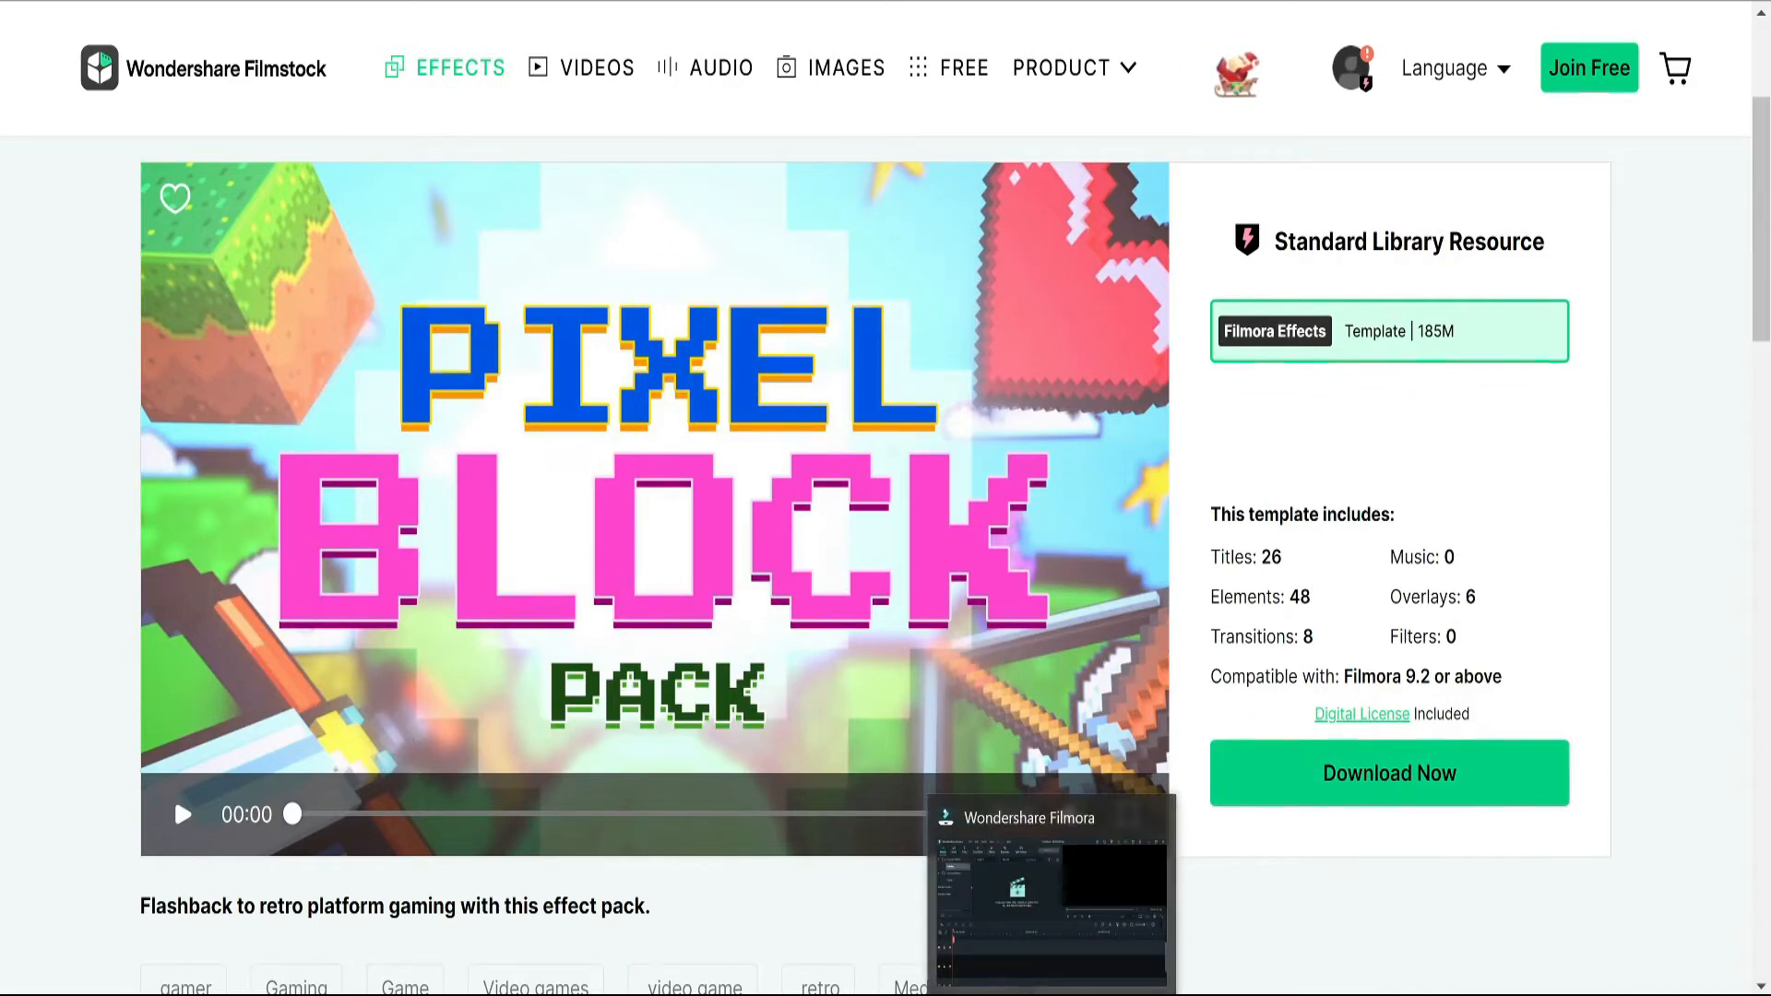
click(1051, 894)
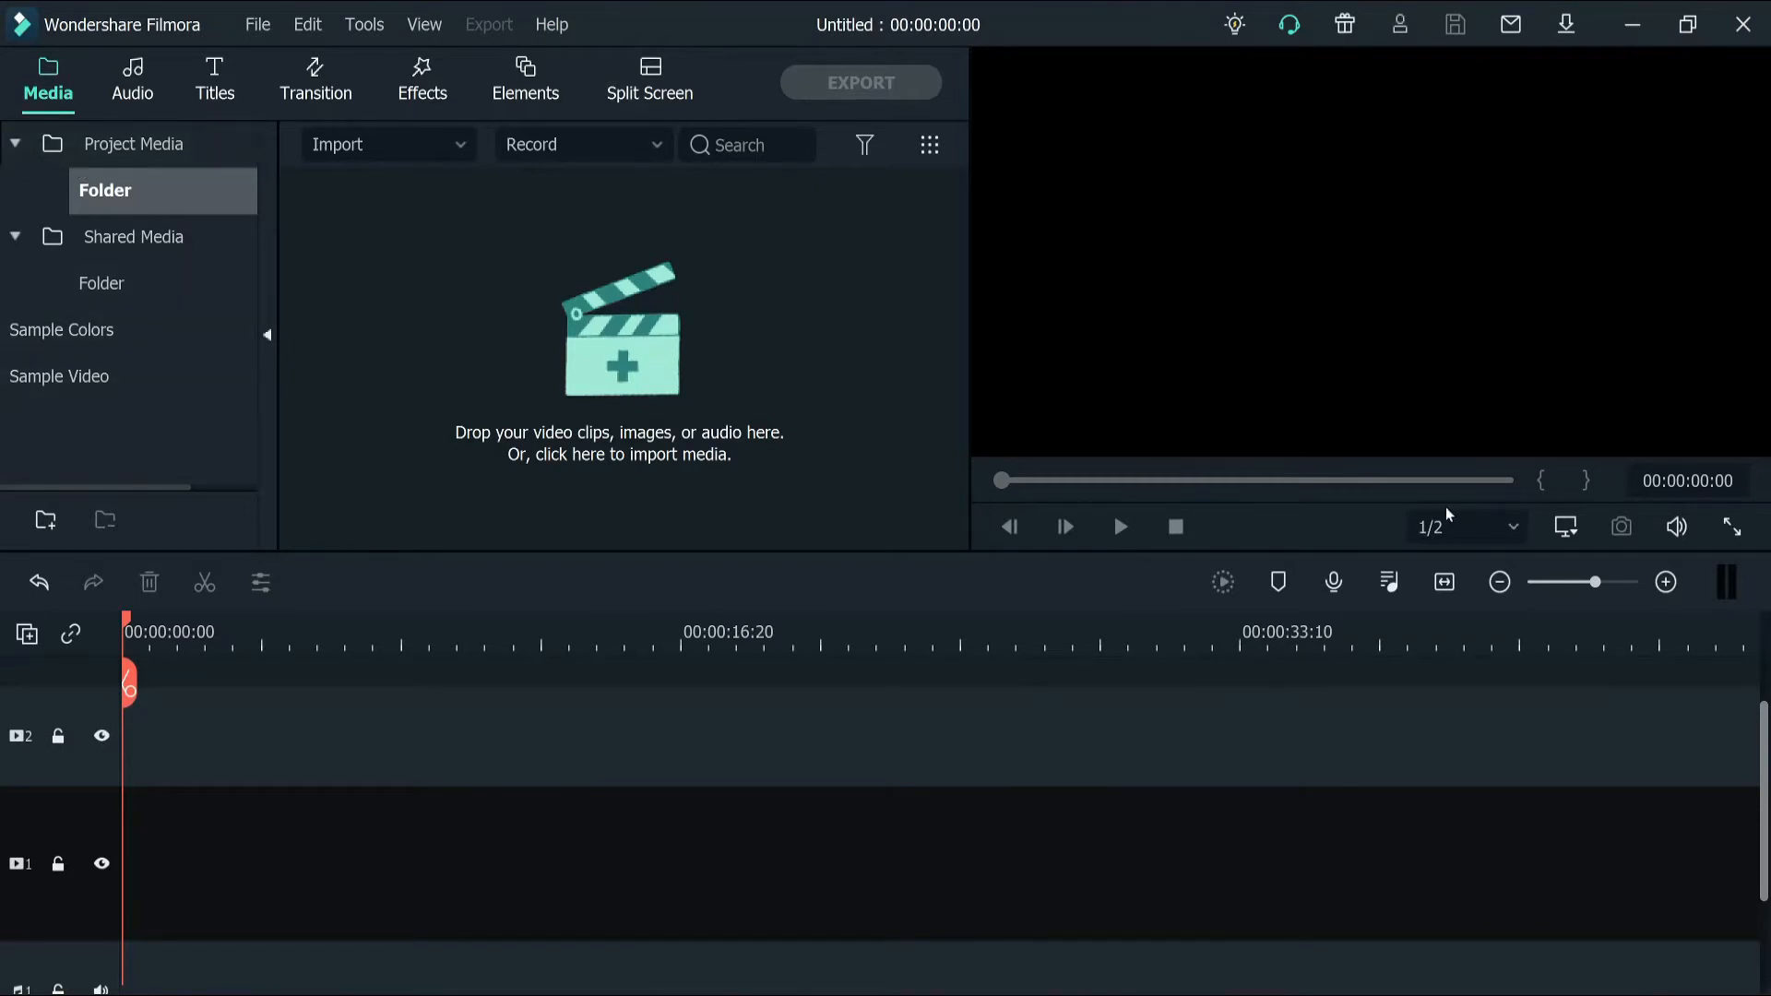
Open the Pixel Block Pack collection from Filmstock in the titles library
click(208, 80)
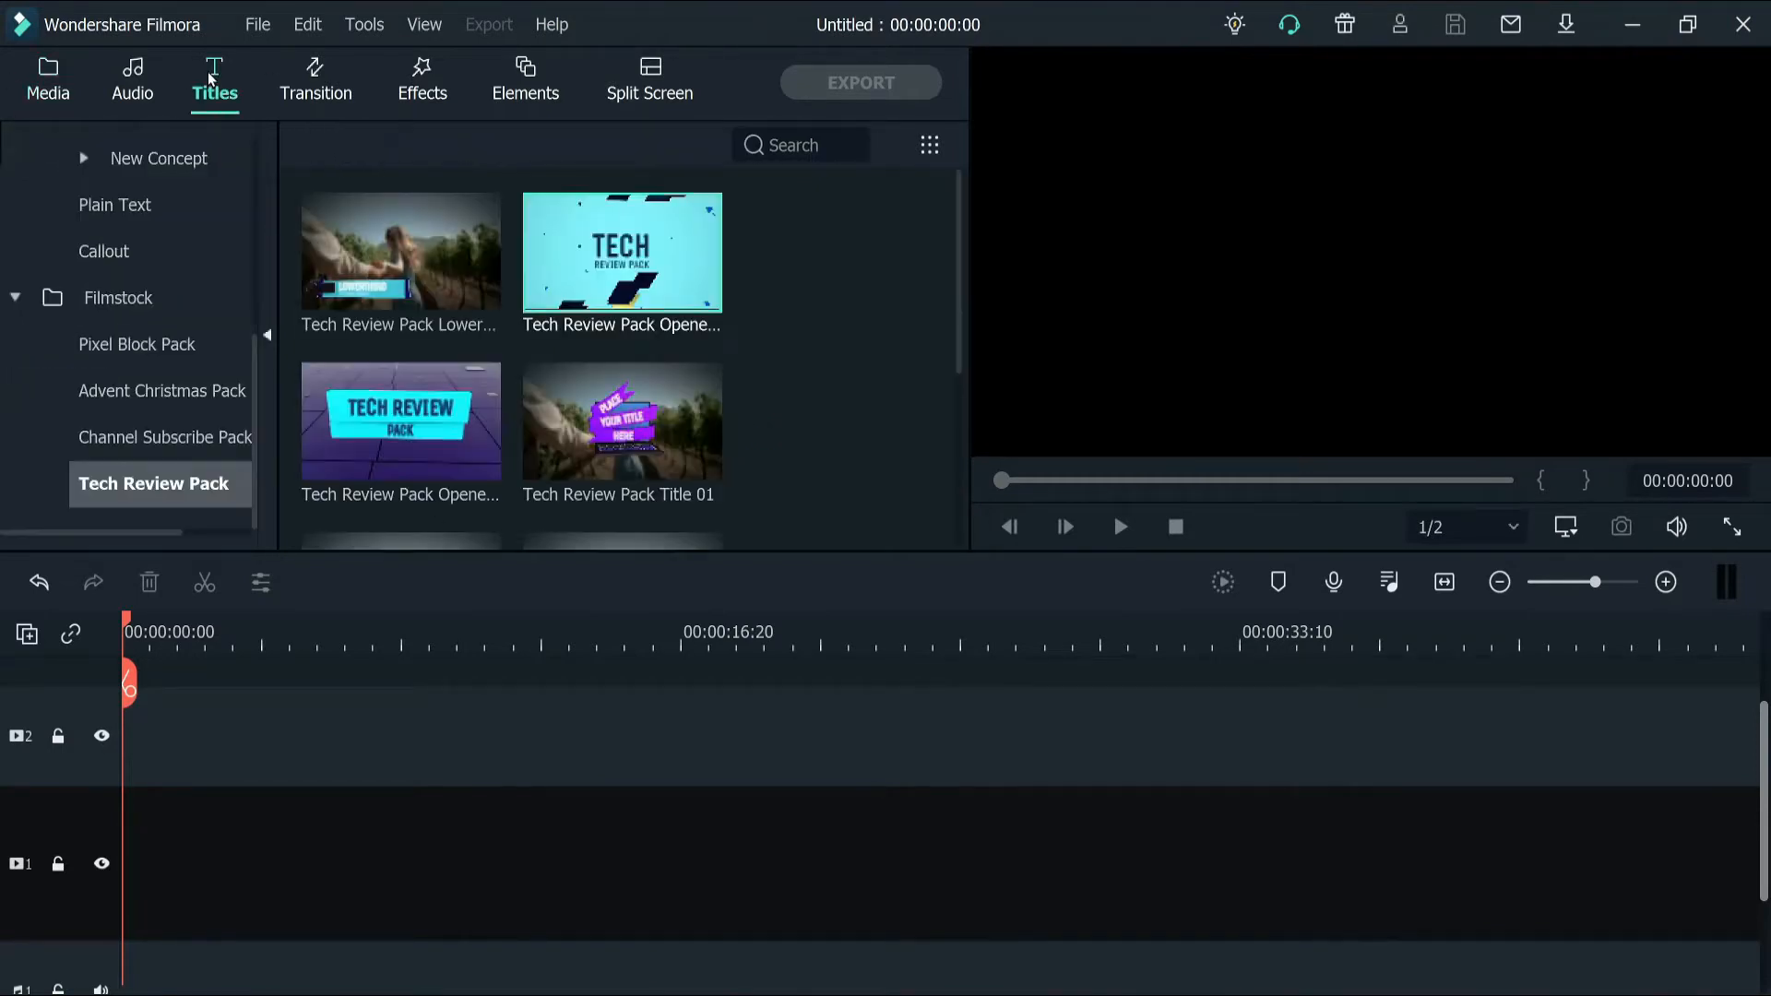
click(301, 99)
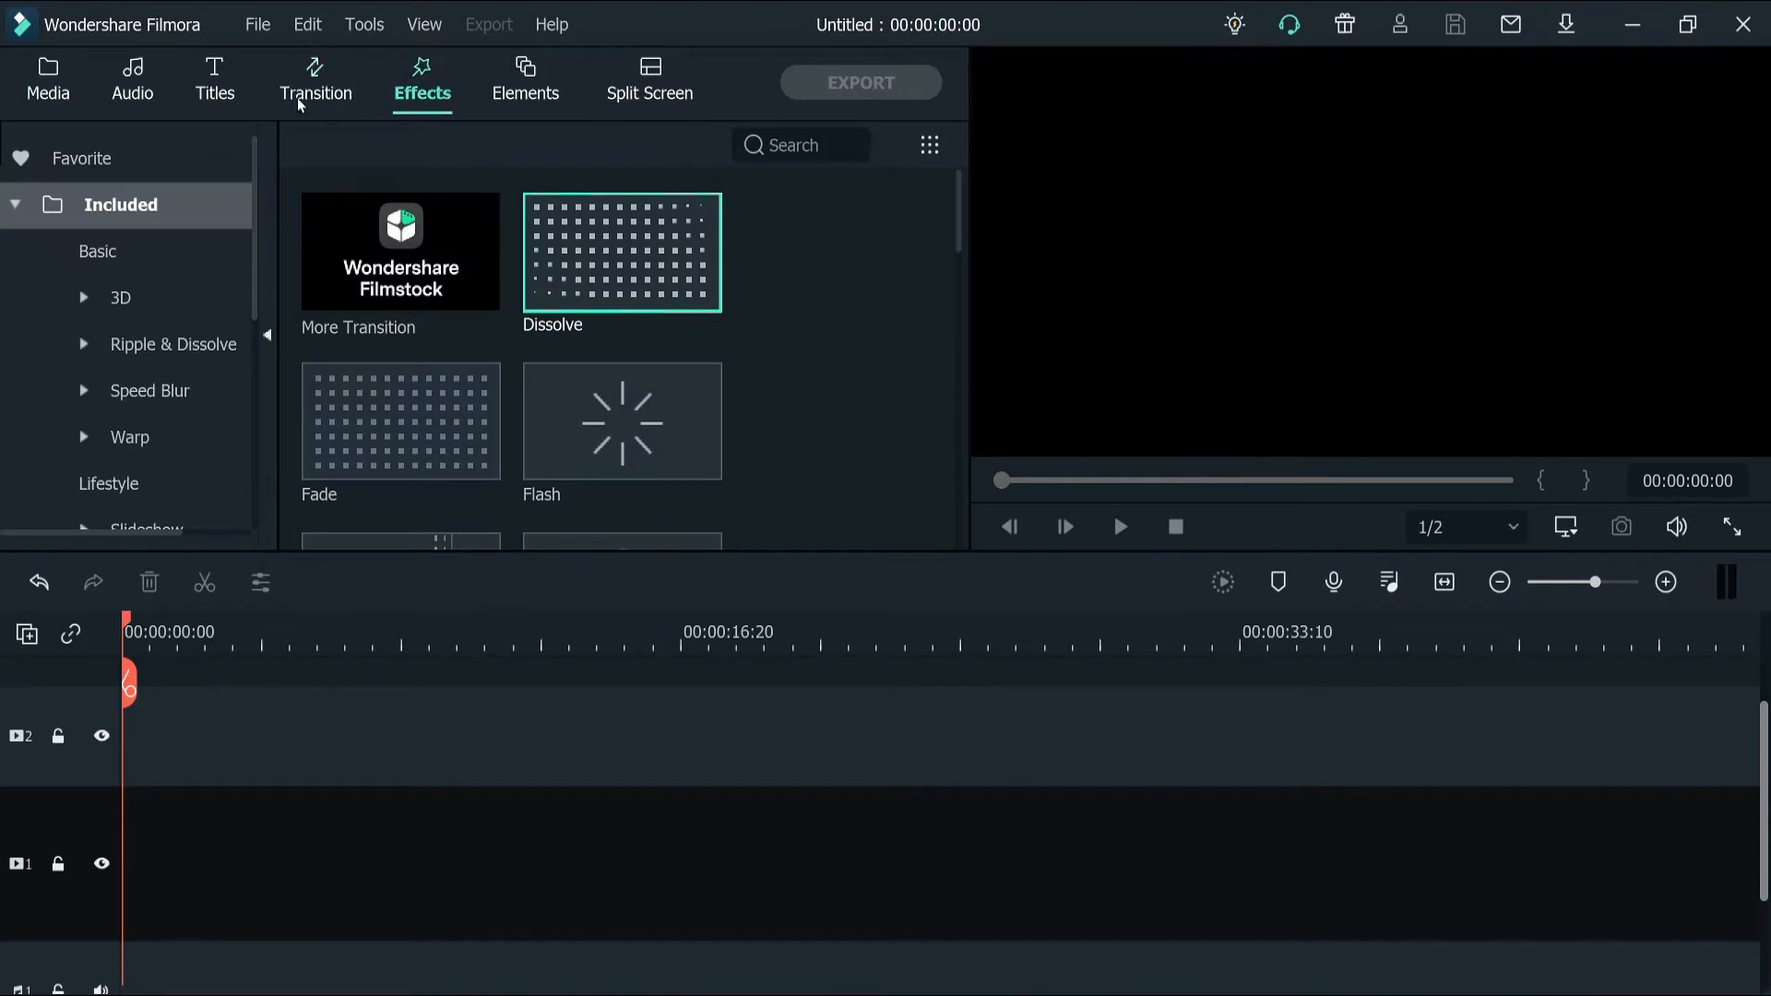
click(211, 83)
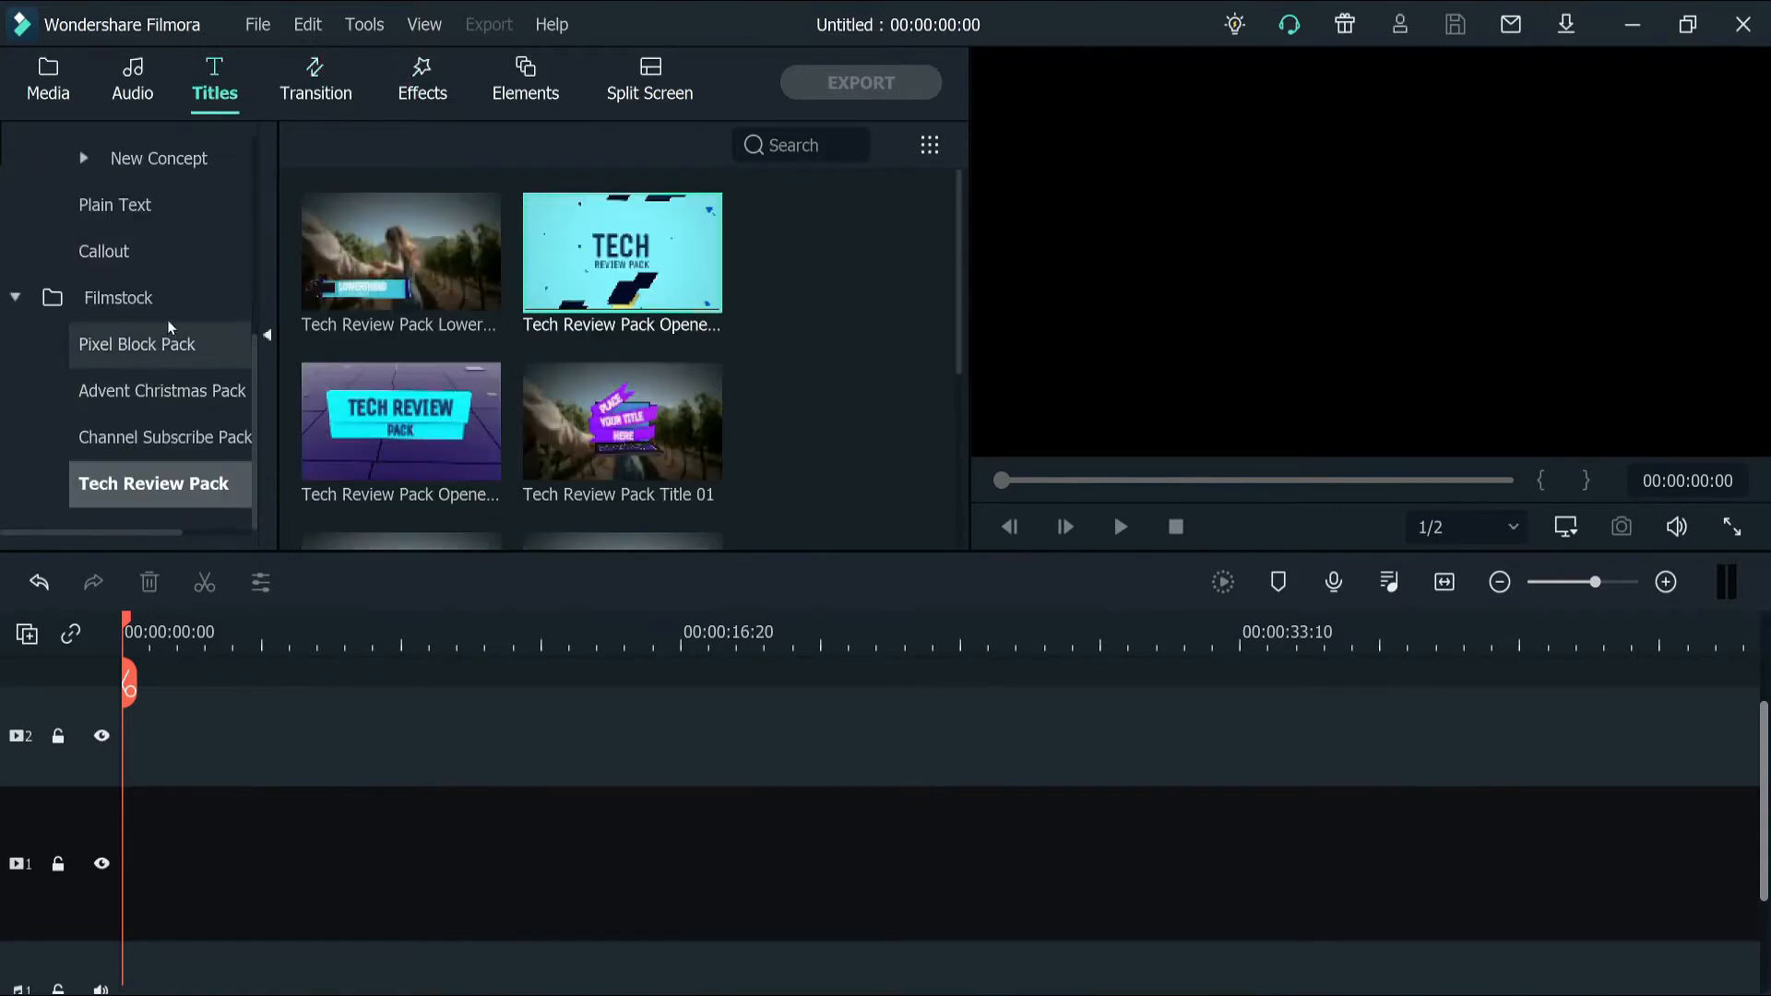
click(96, 344)
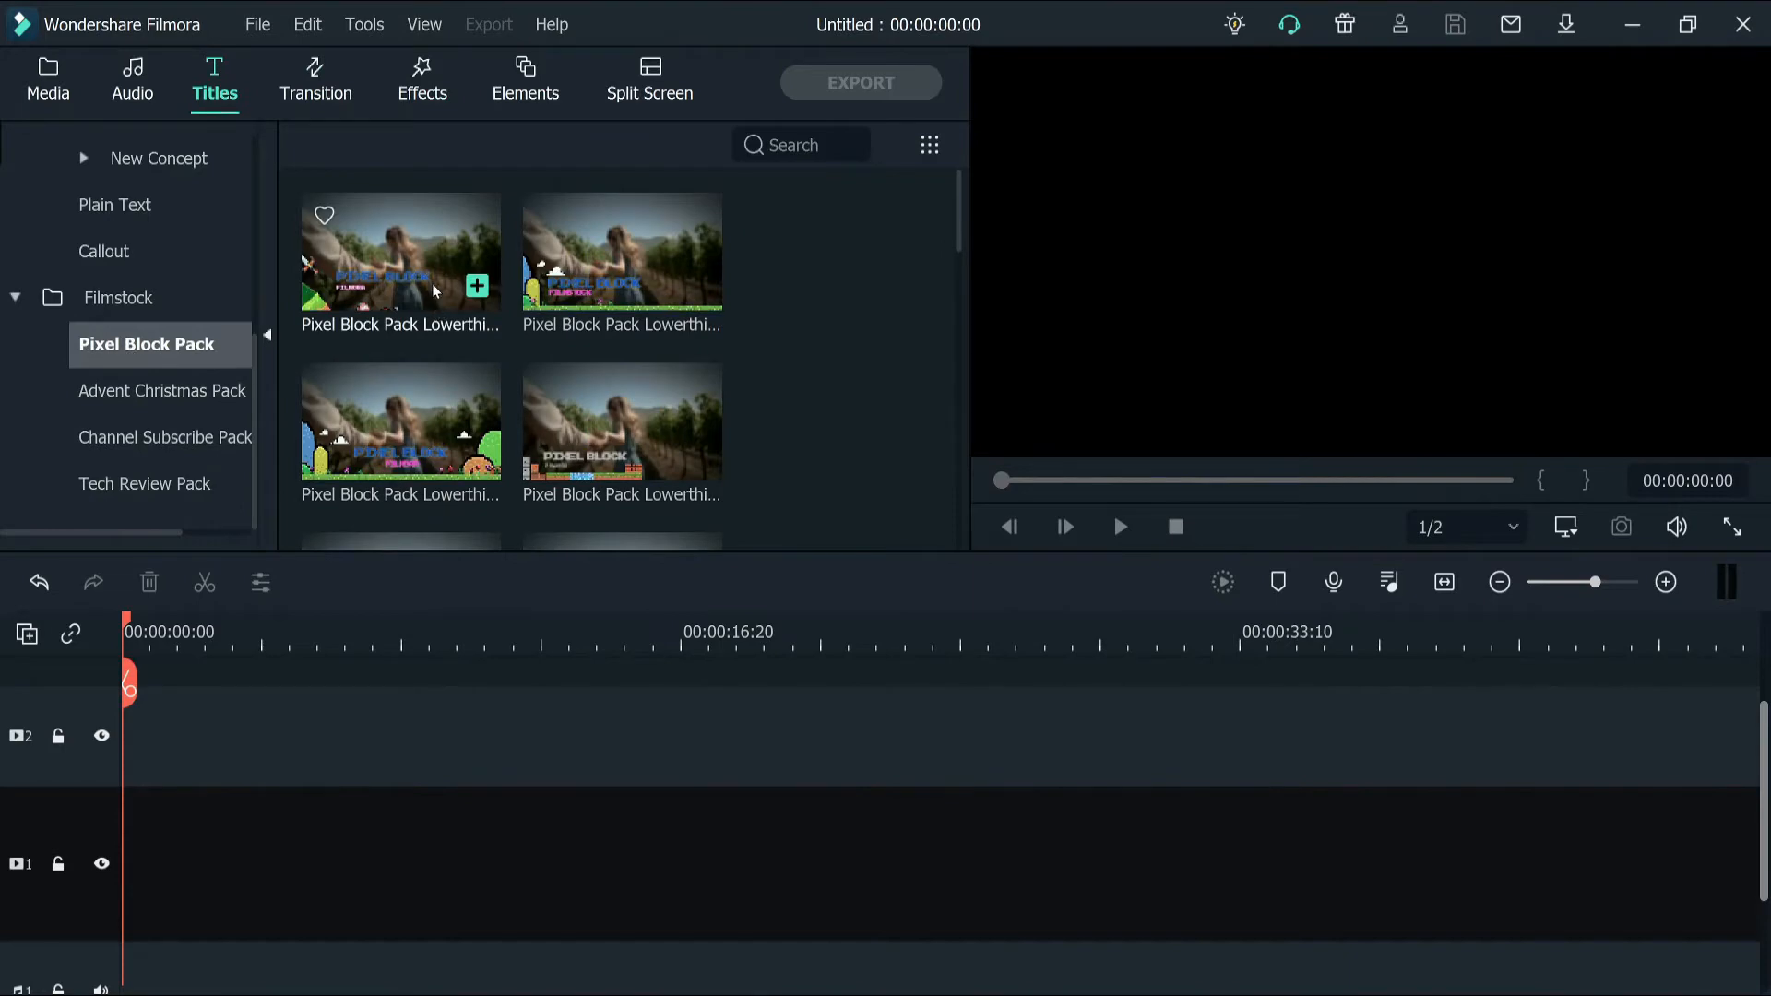
Browse the pack's titles and place Pixel Block Pack Opener 01 at the start of video track 1
scroll(708, 316, down, 5)
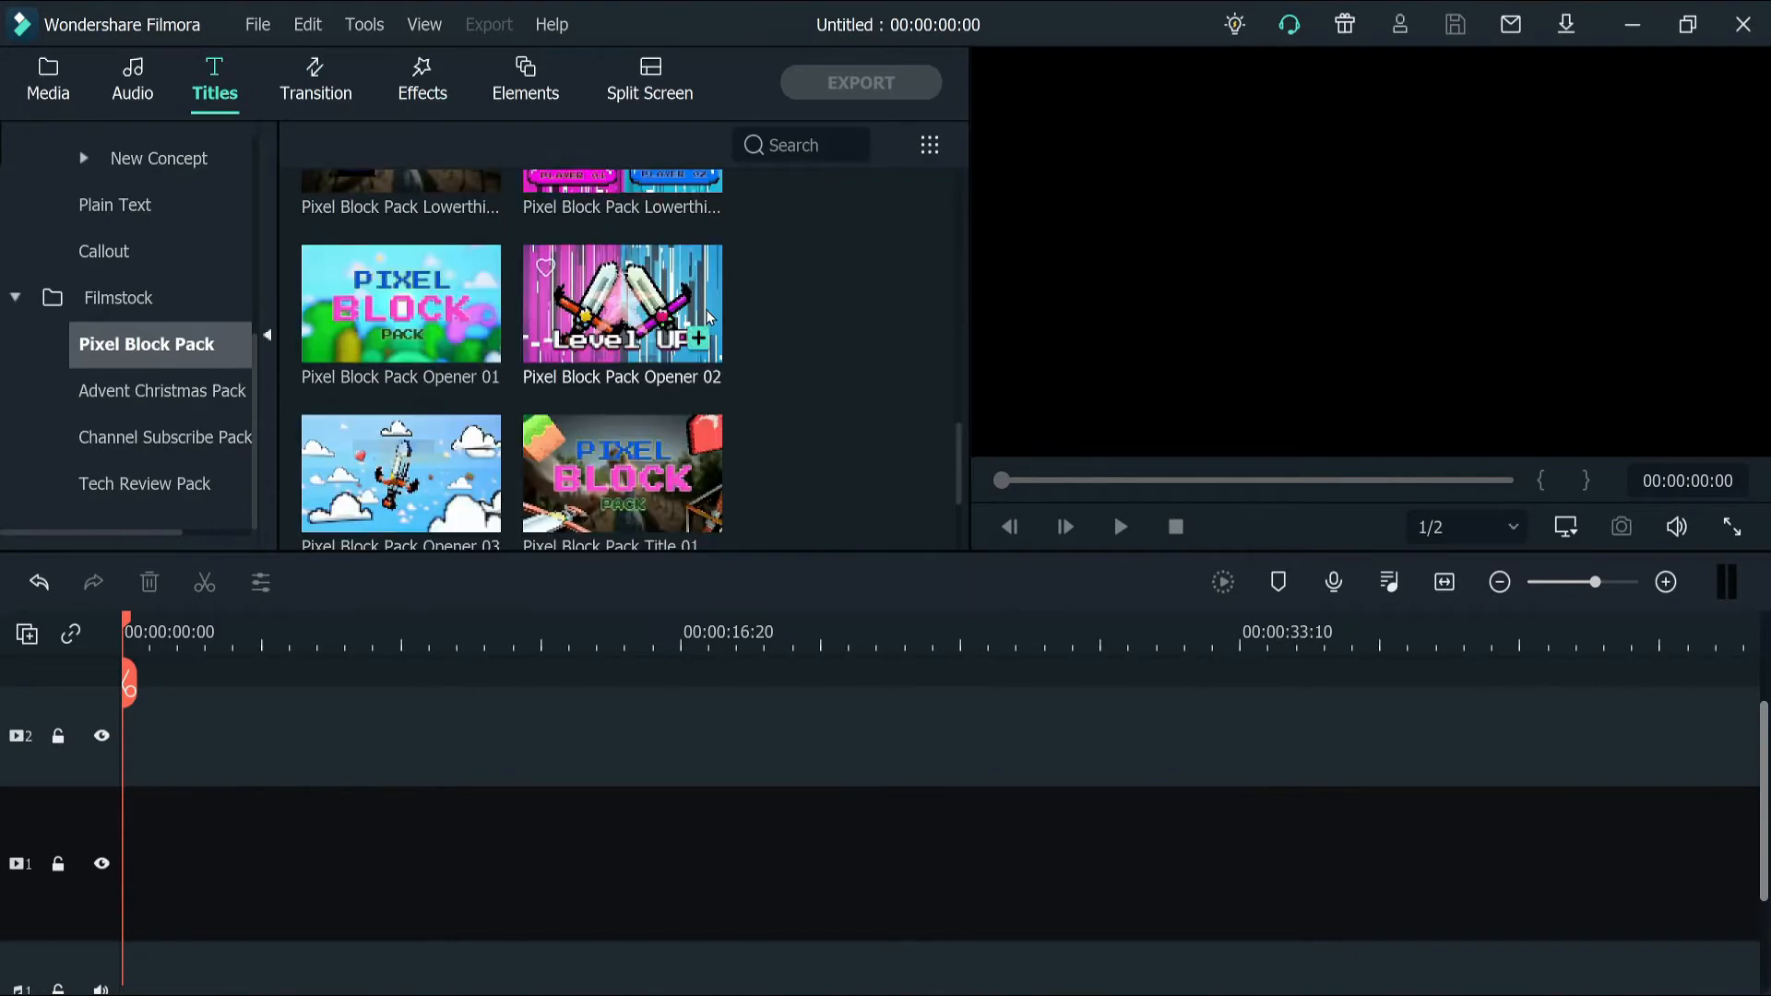
scroll(514, 427, up, 3)
scroll(593, 316, down, 4)
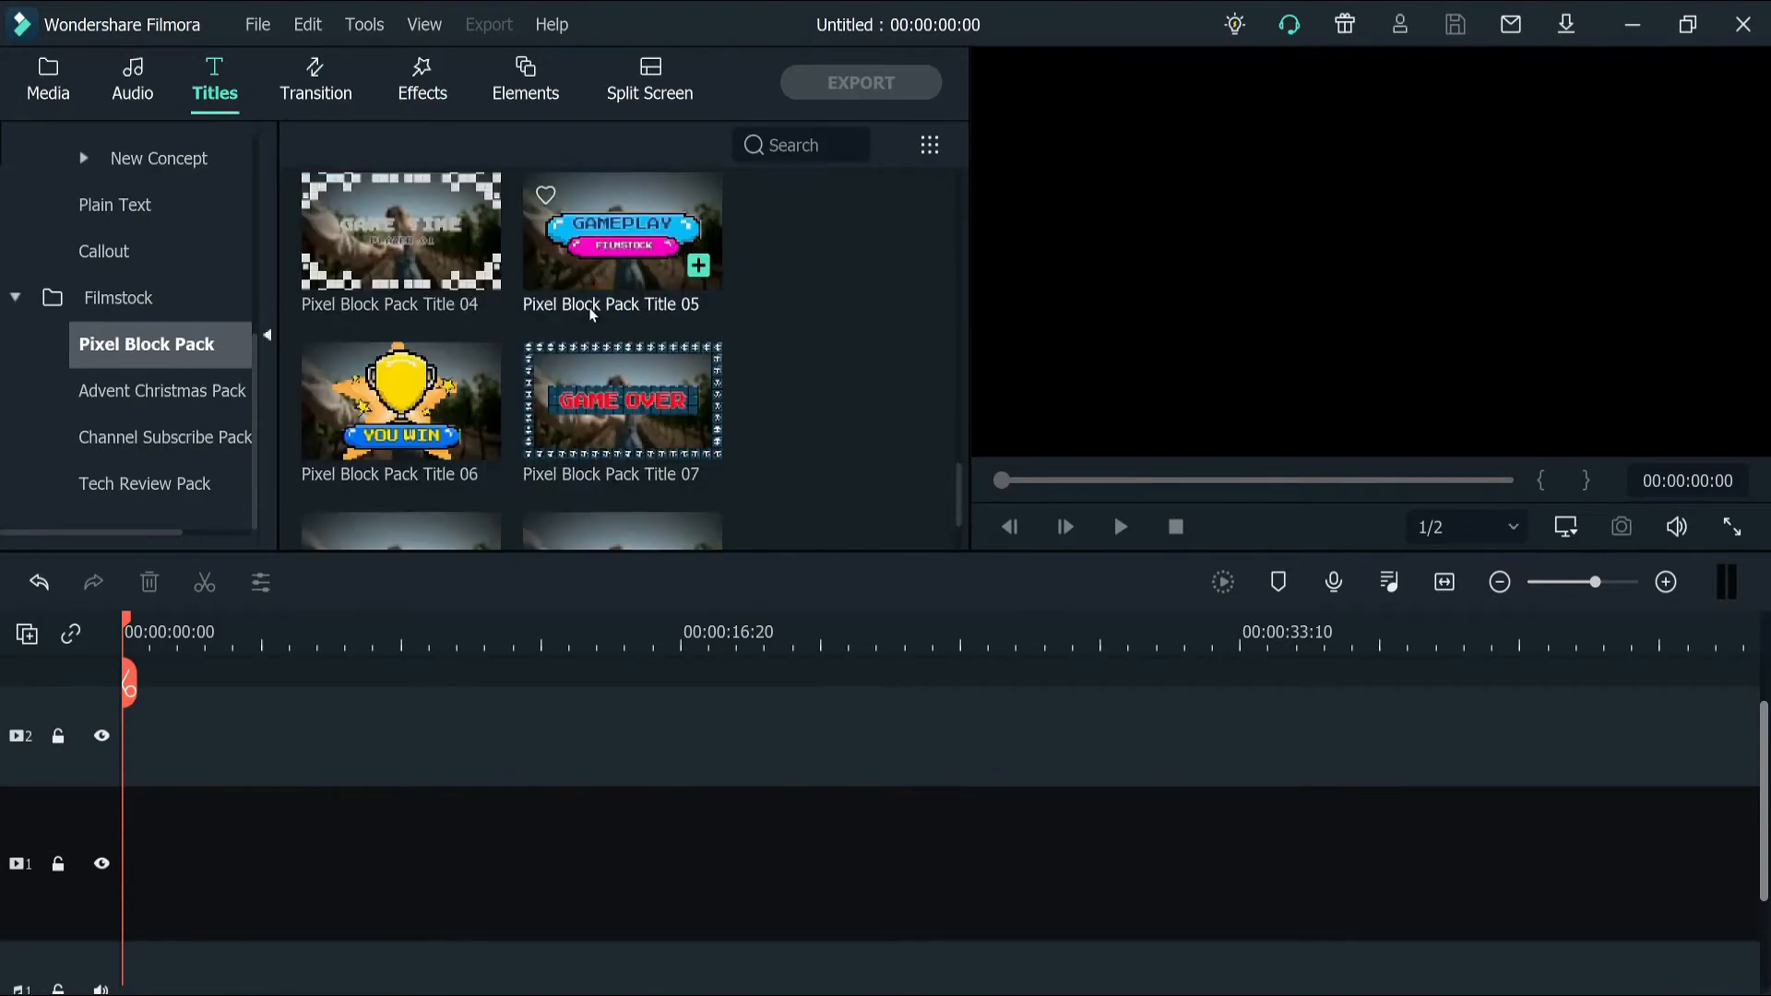
scroll(592, 315, up, 4)
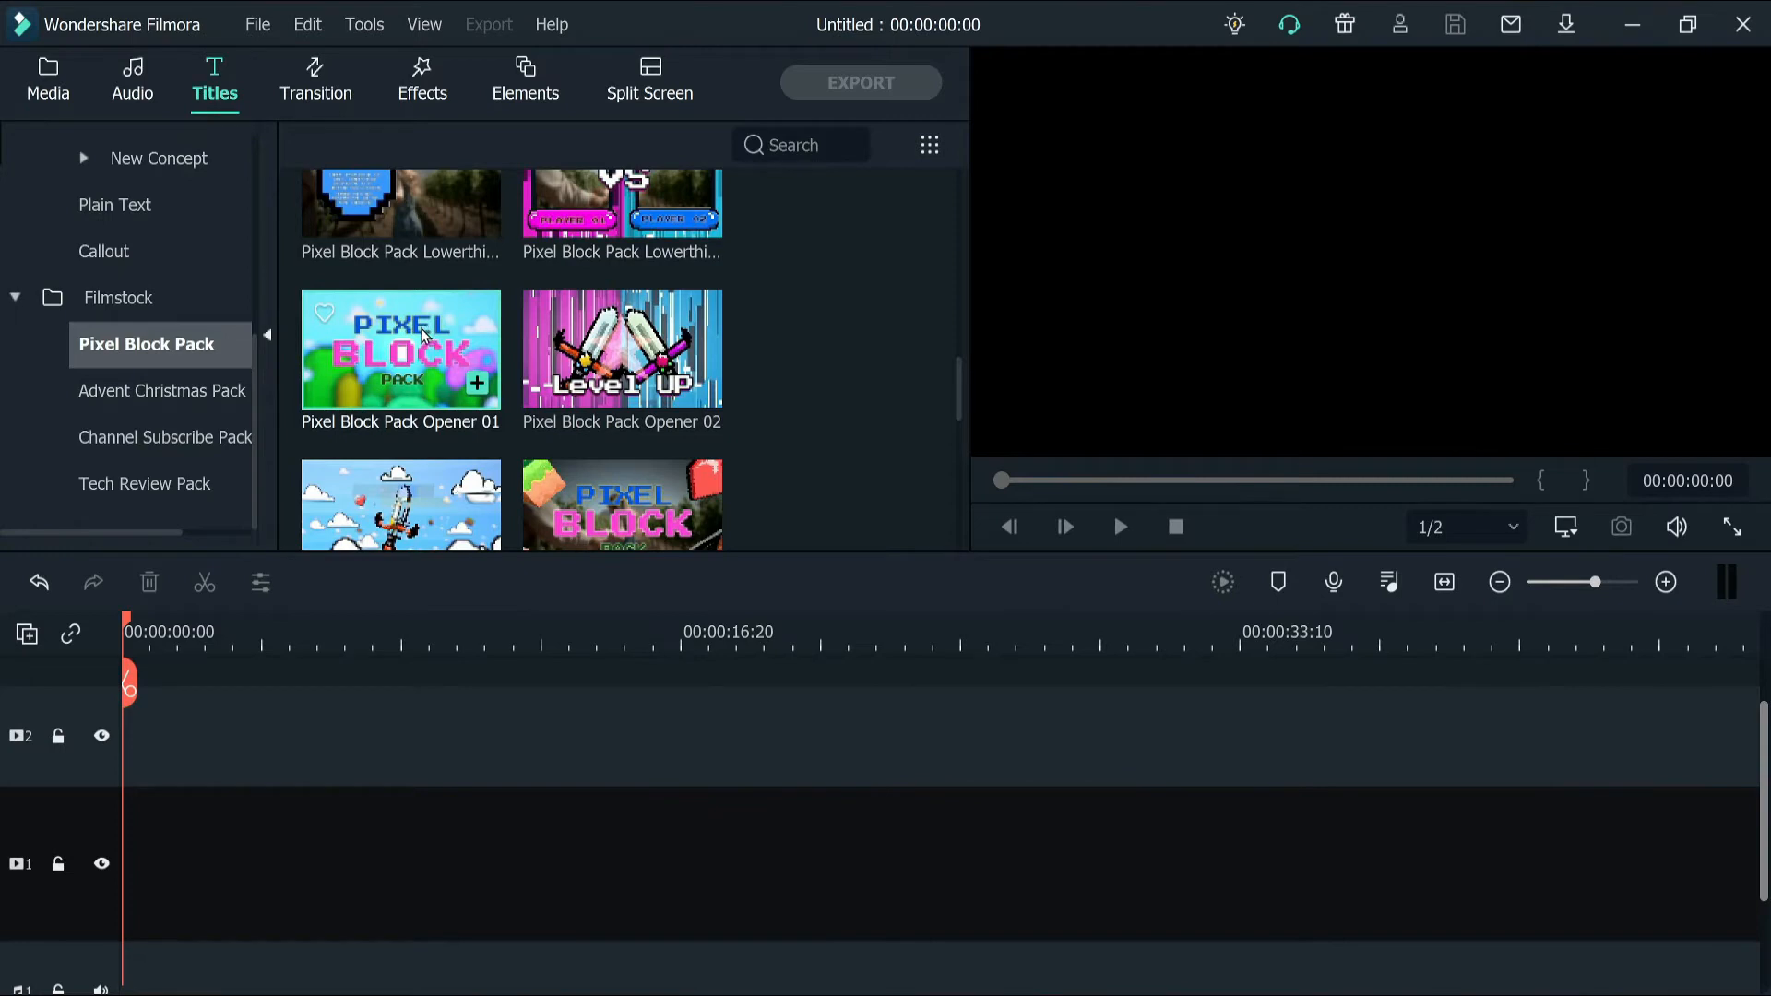
drag(423, 334, 130, 933)
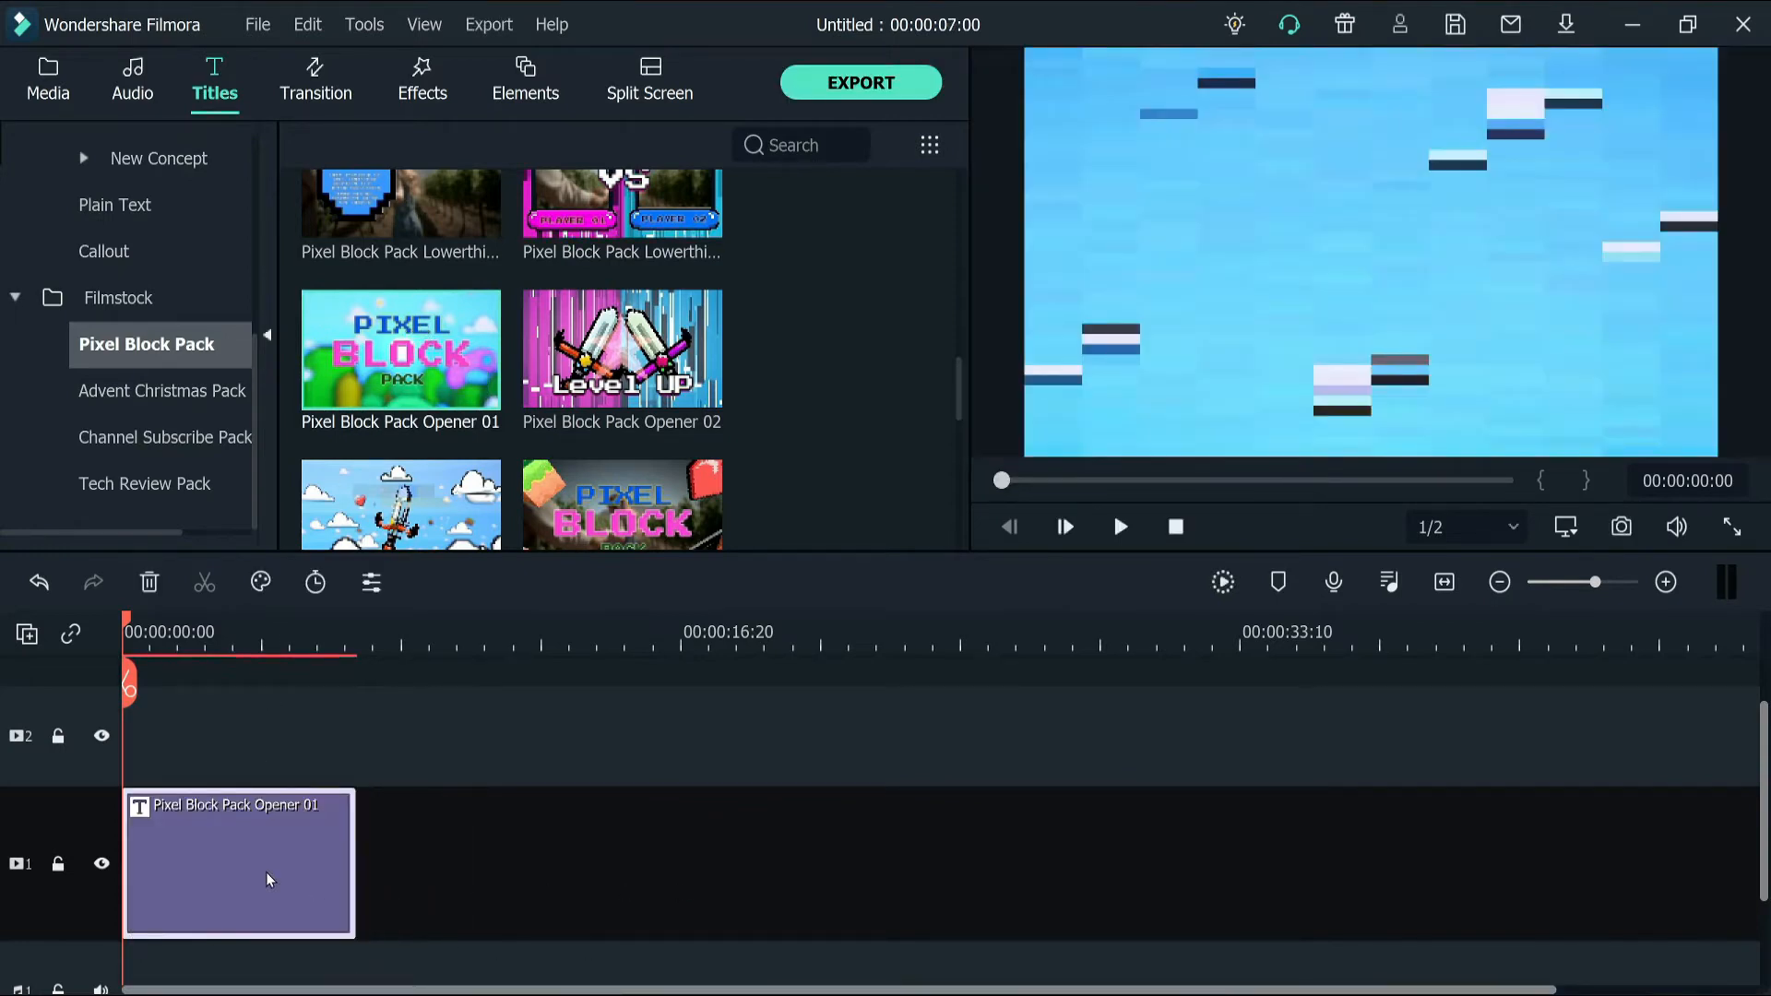
Open the Pixel Block Pack Opener 01 clip in the advanced text editor and preview its animation
double_click(269, 879)
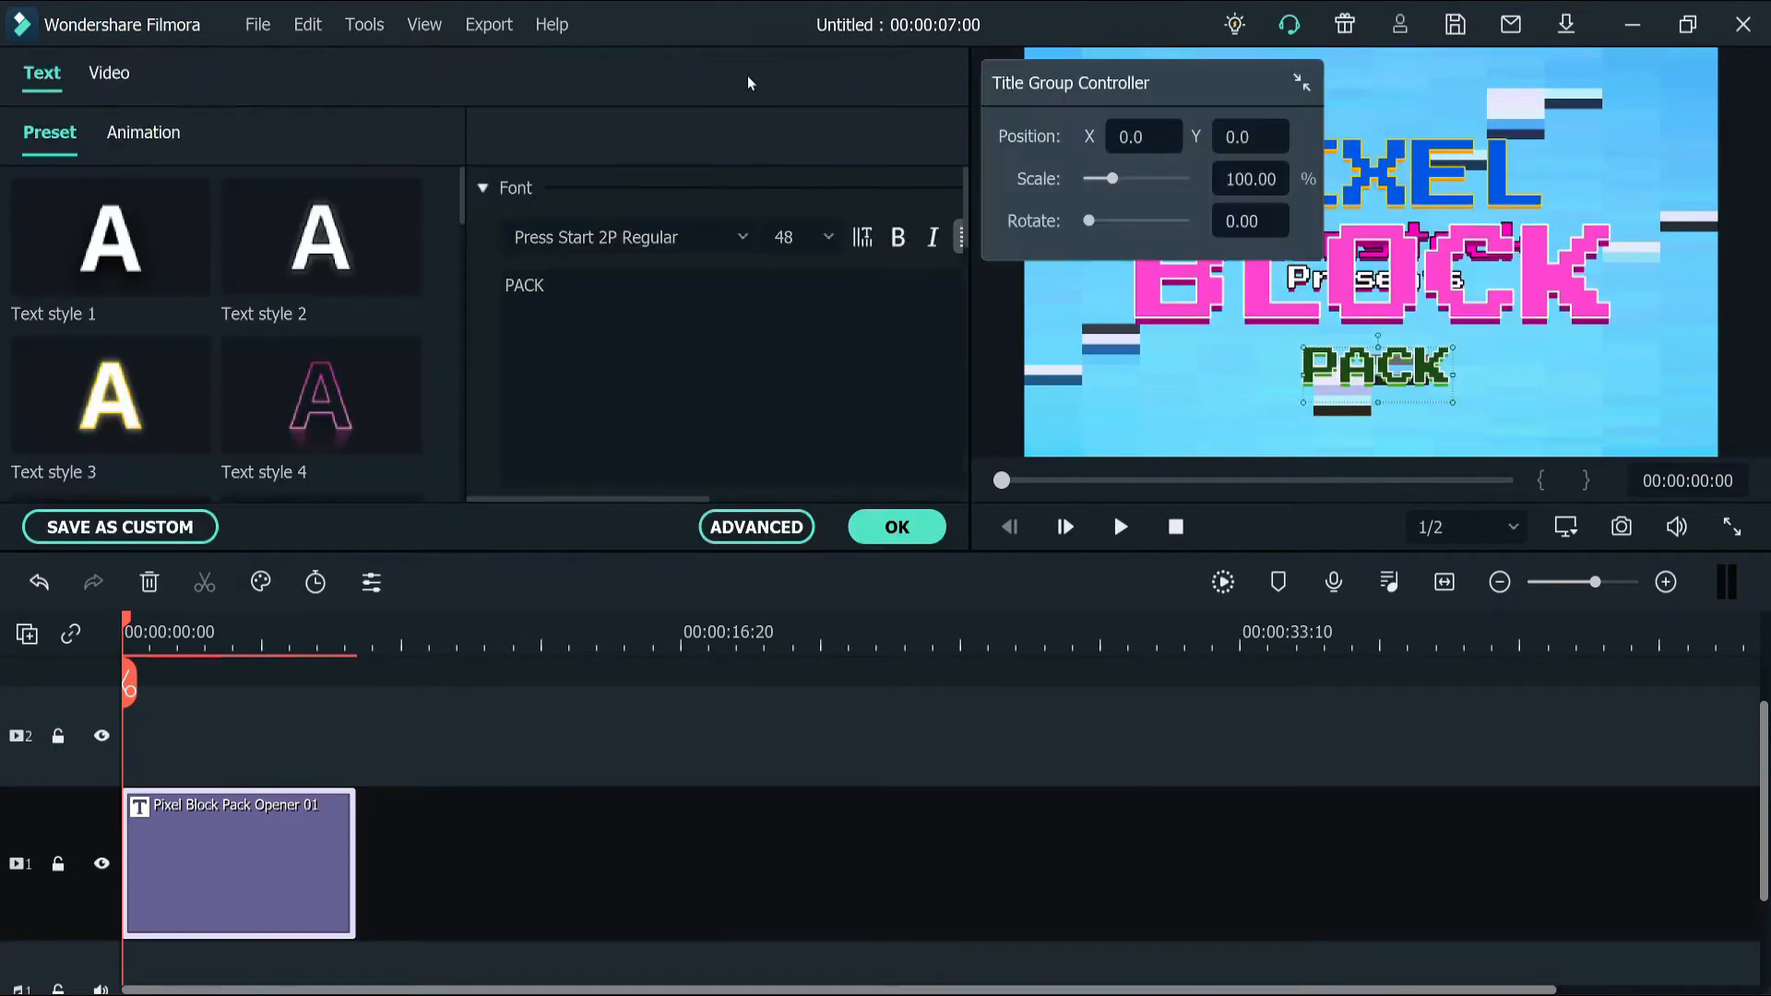
click(758, 528)
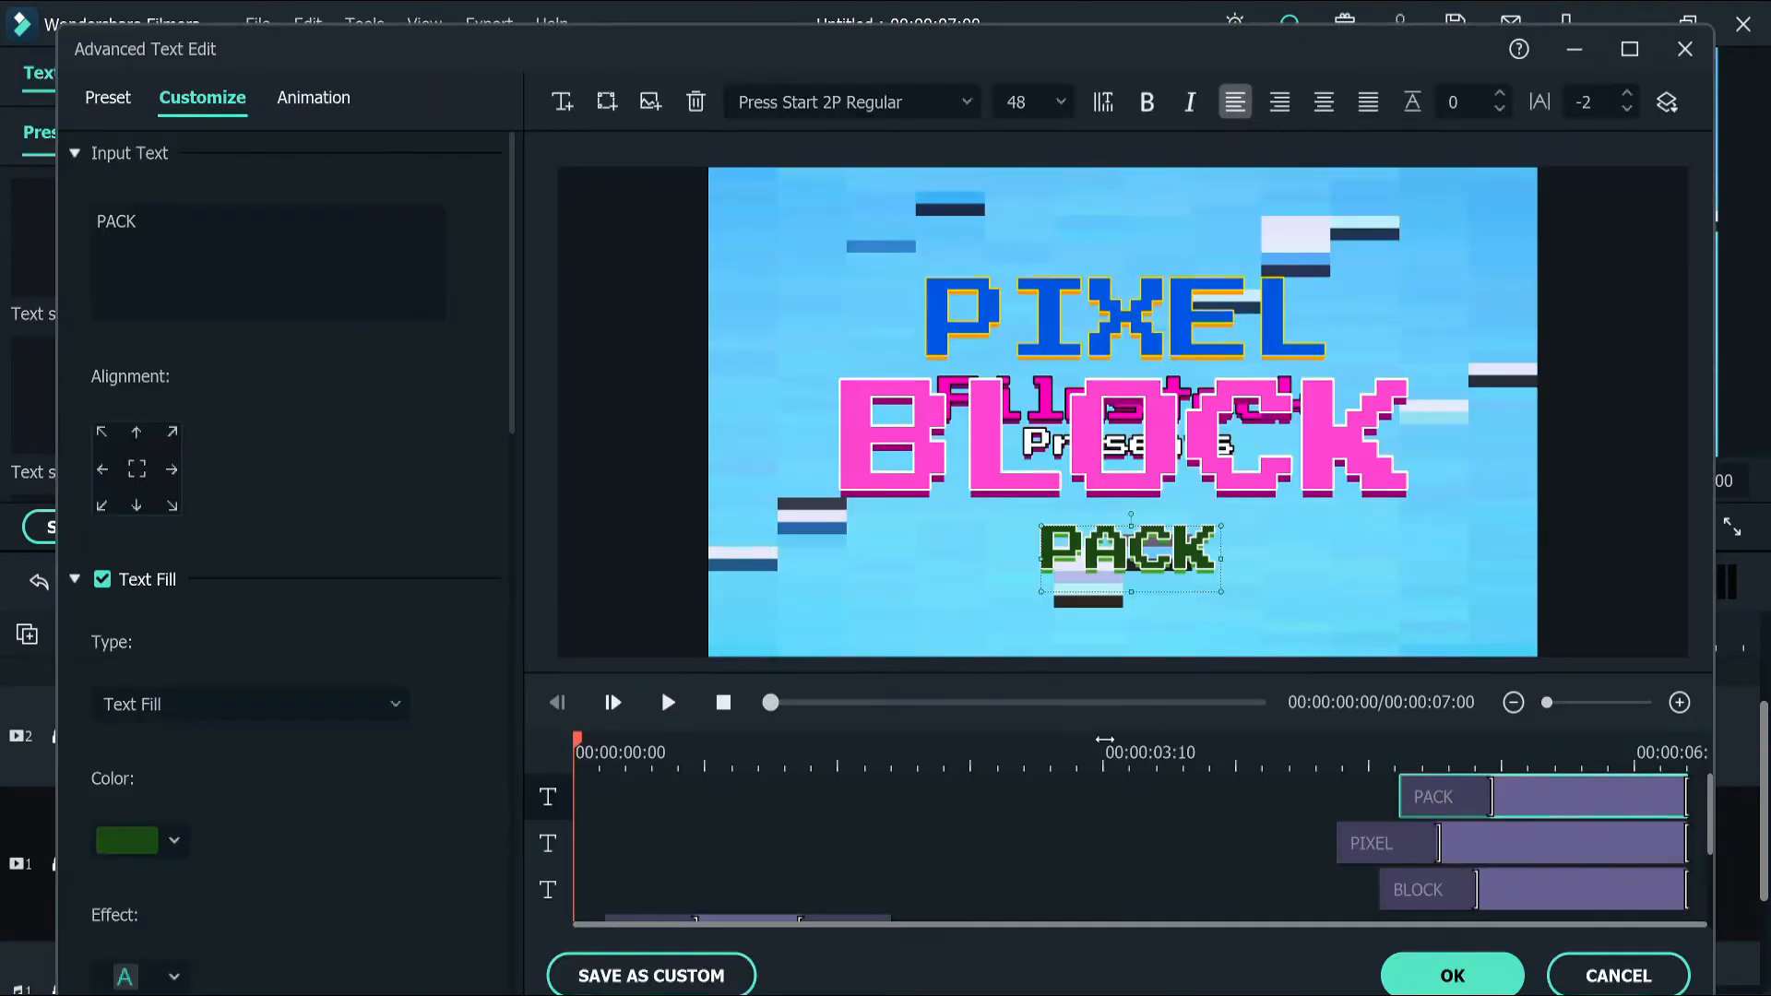
scroll(932, 839, down, 2)
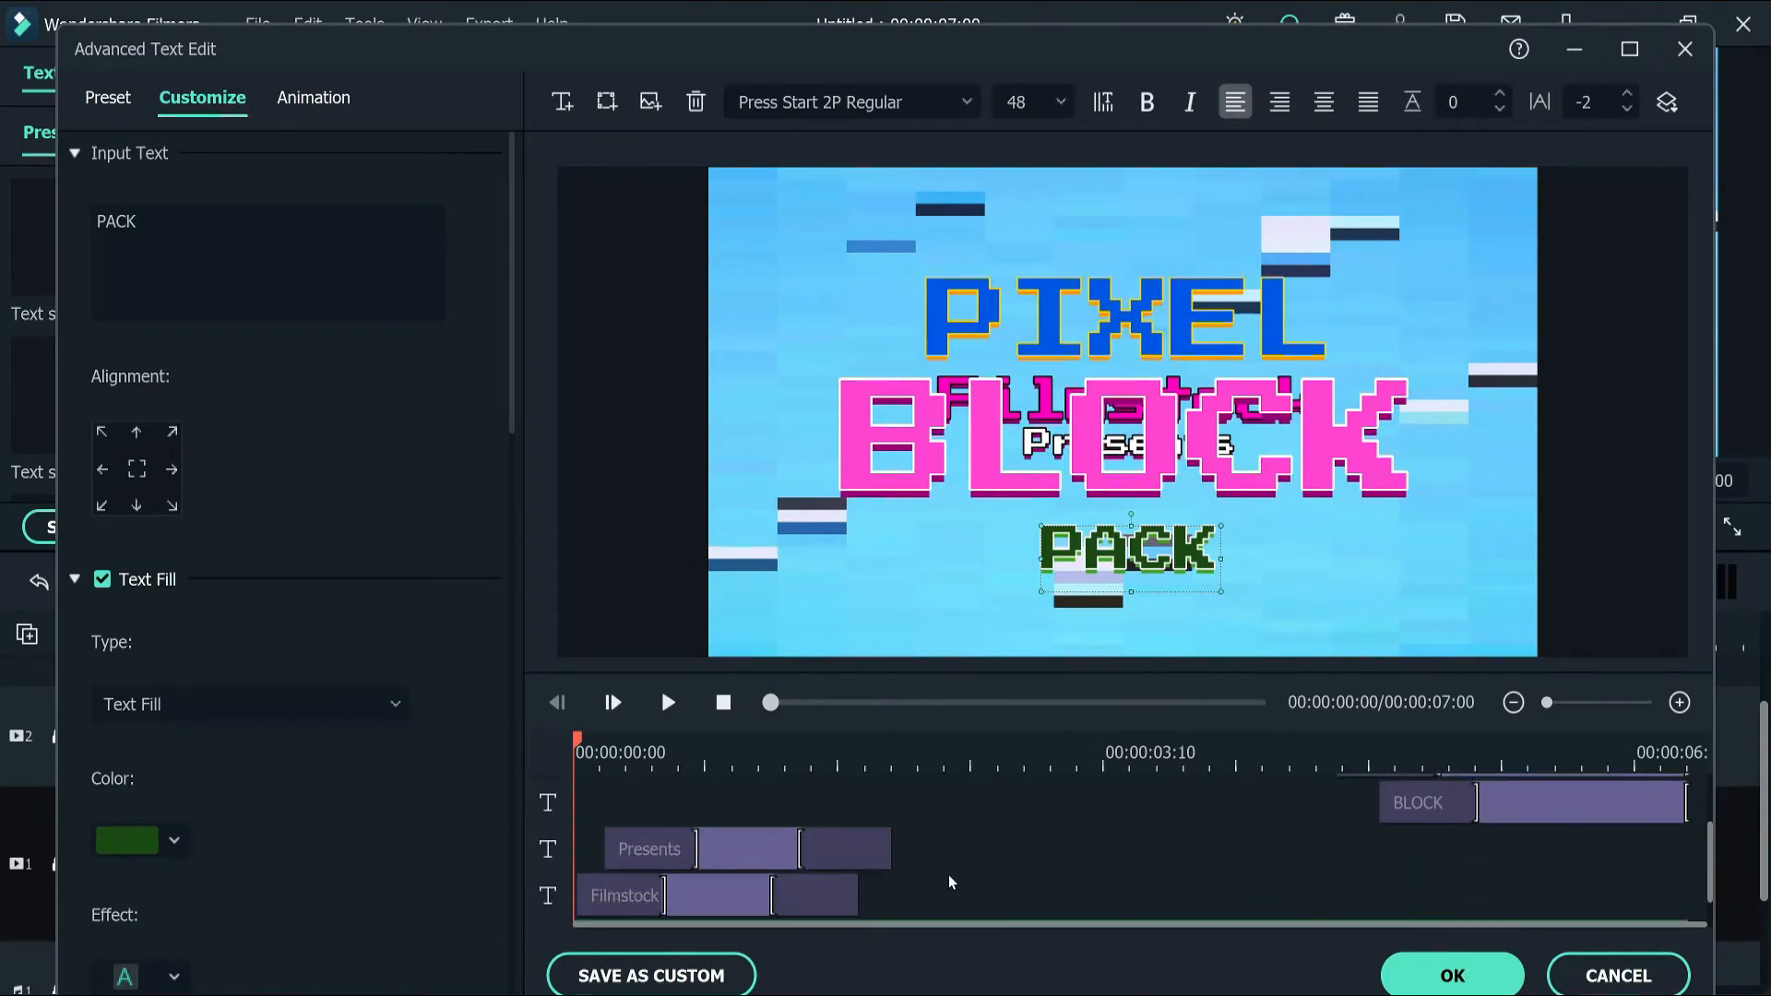
click(664, 703)
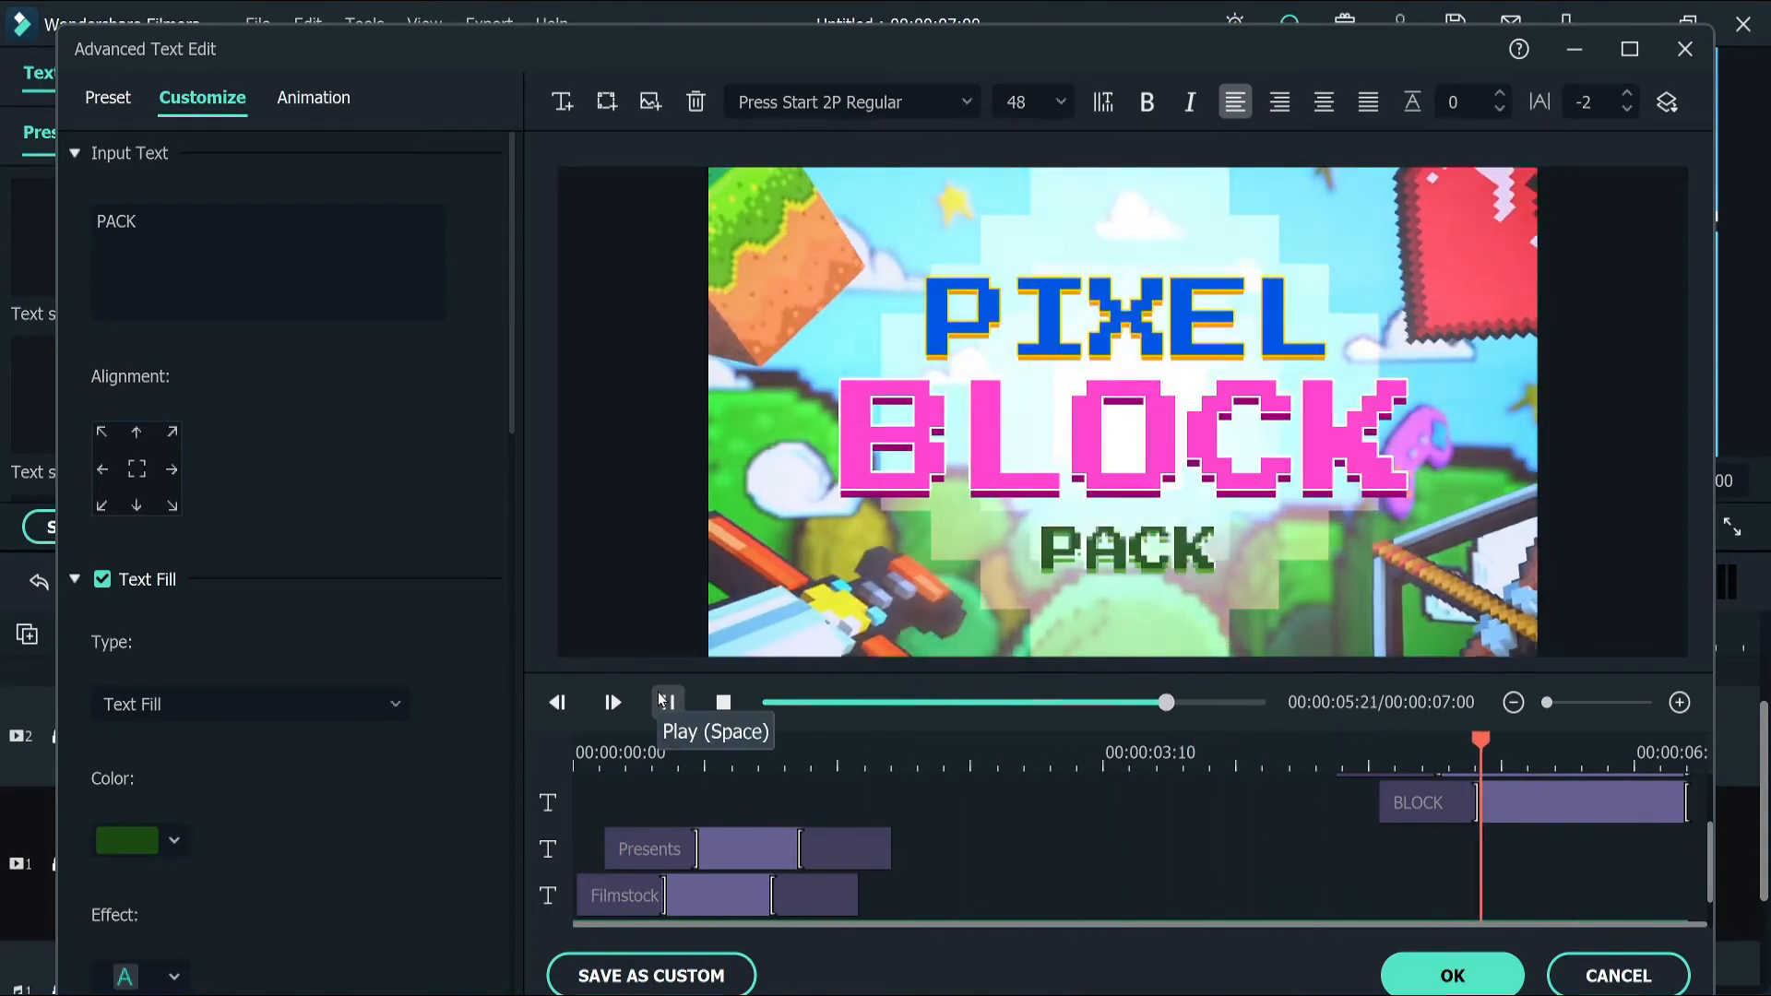
click(663, 701)
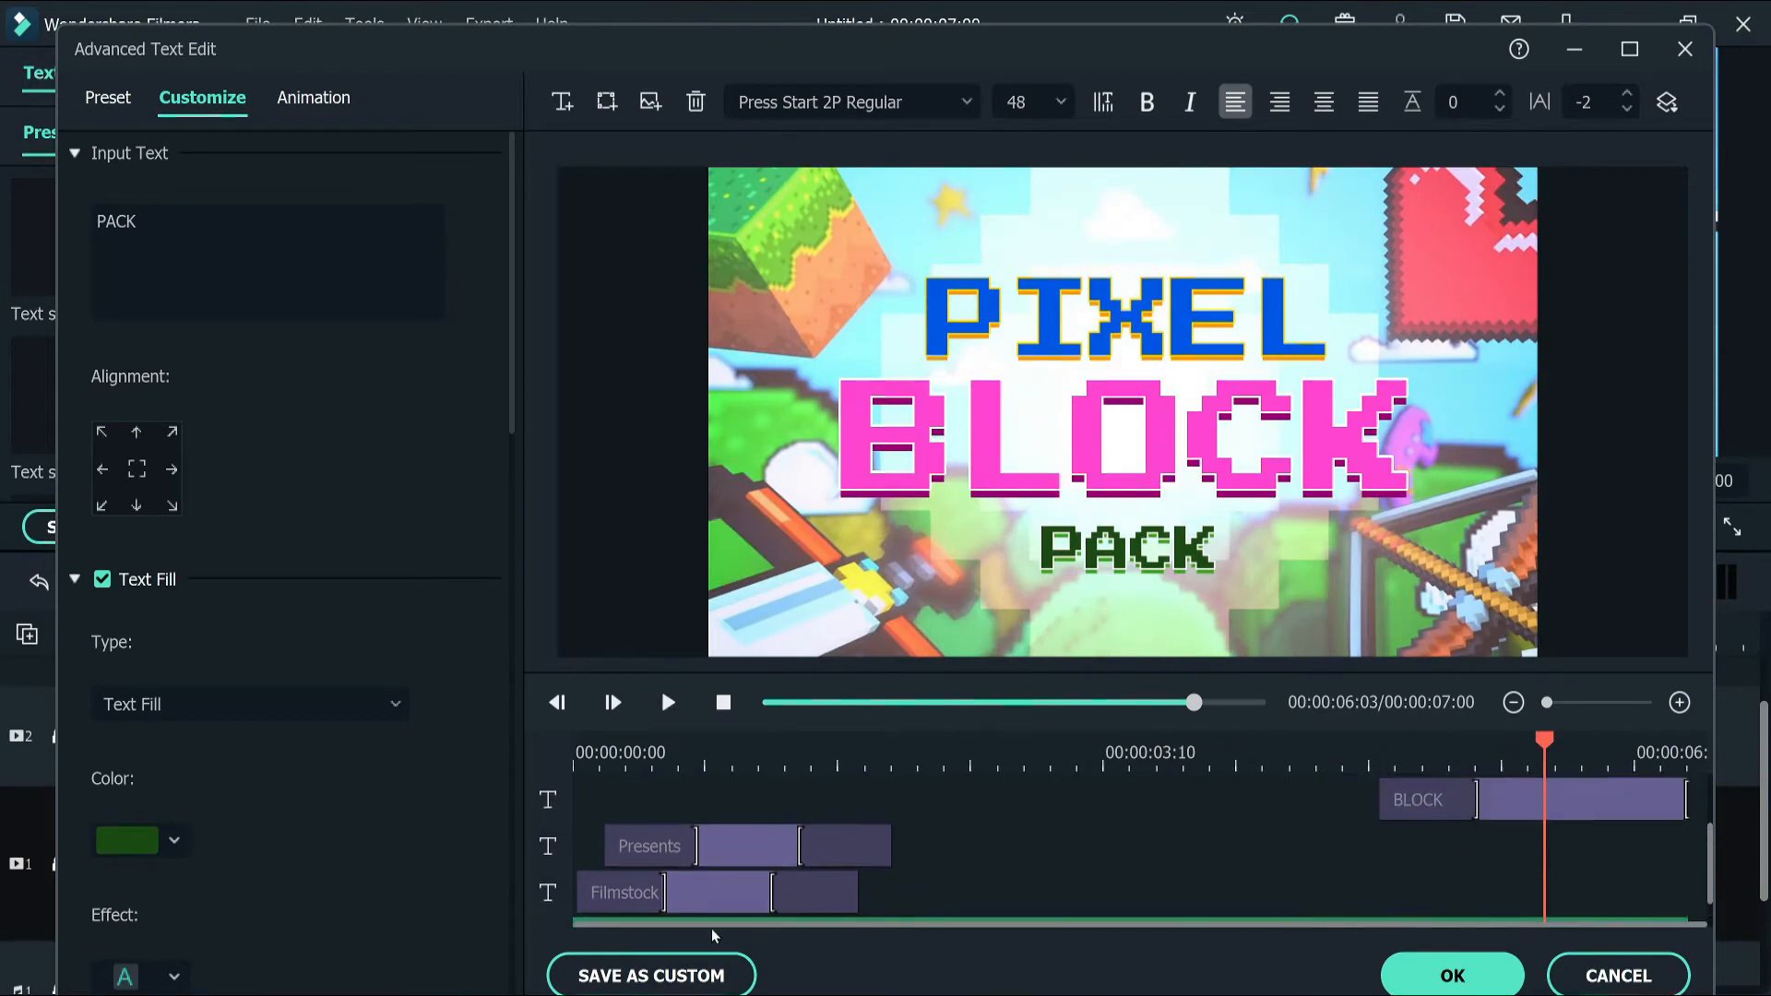
Replace the opener's "Filmstock" title text with "CRASH"
click(706, 886)
drag(226, 217, 46, 217)
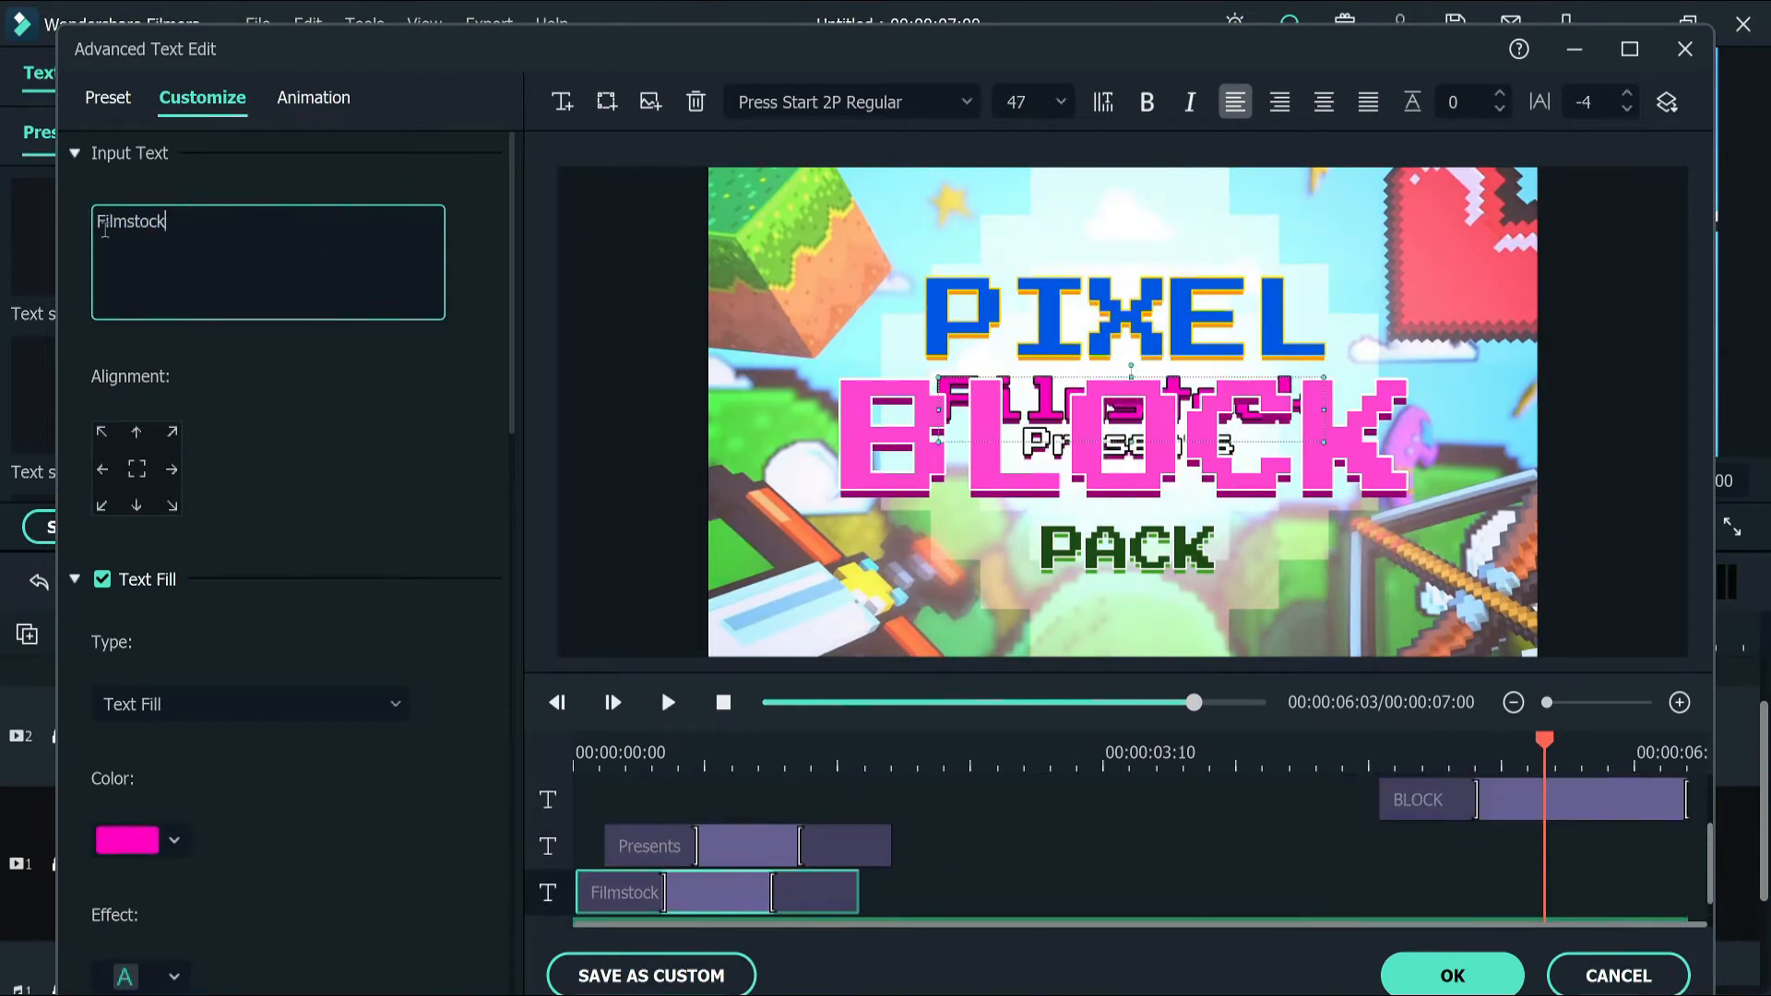
text(CR)
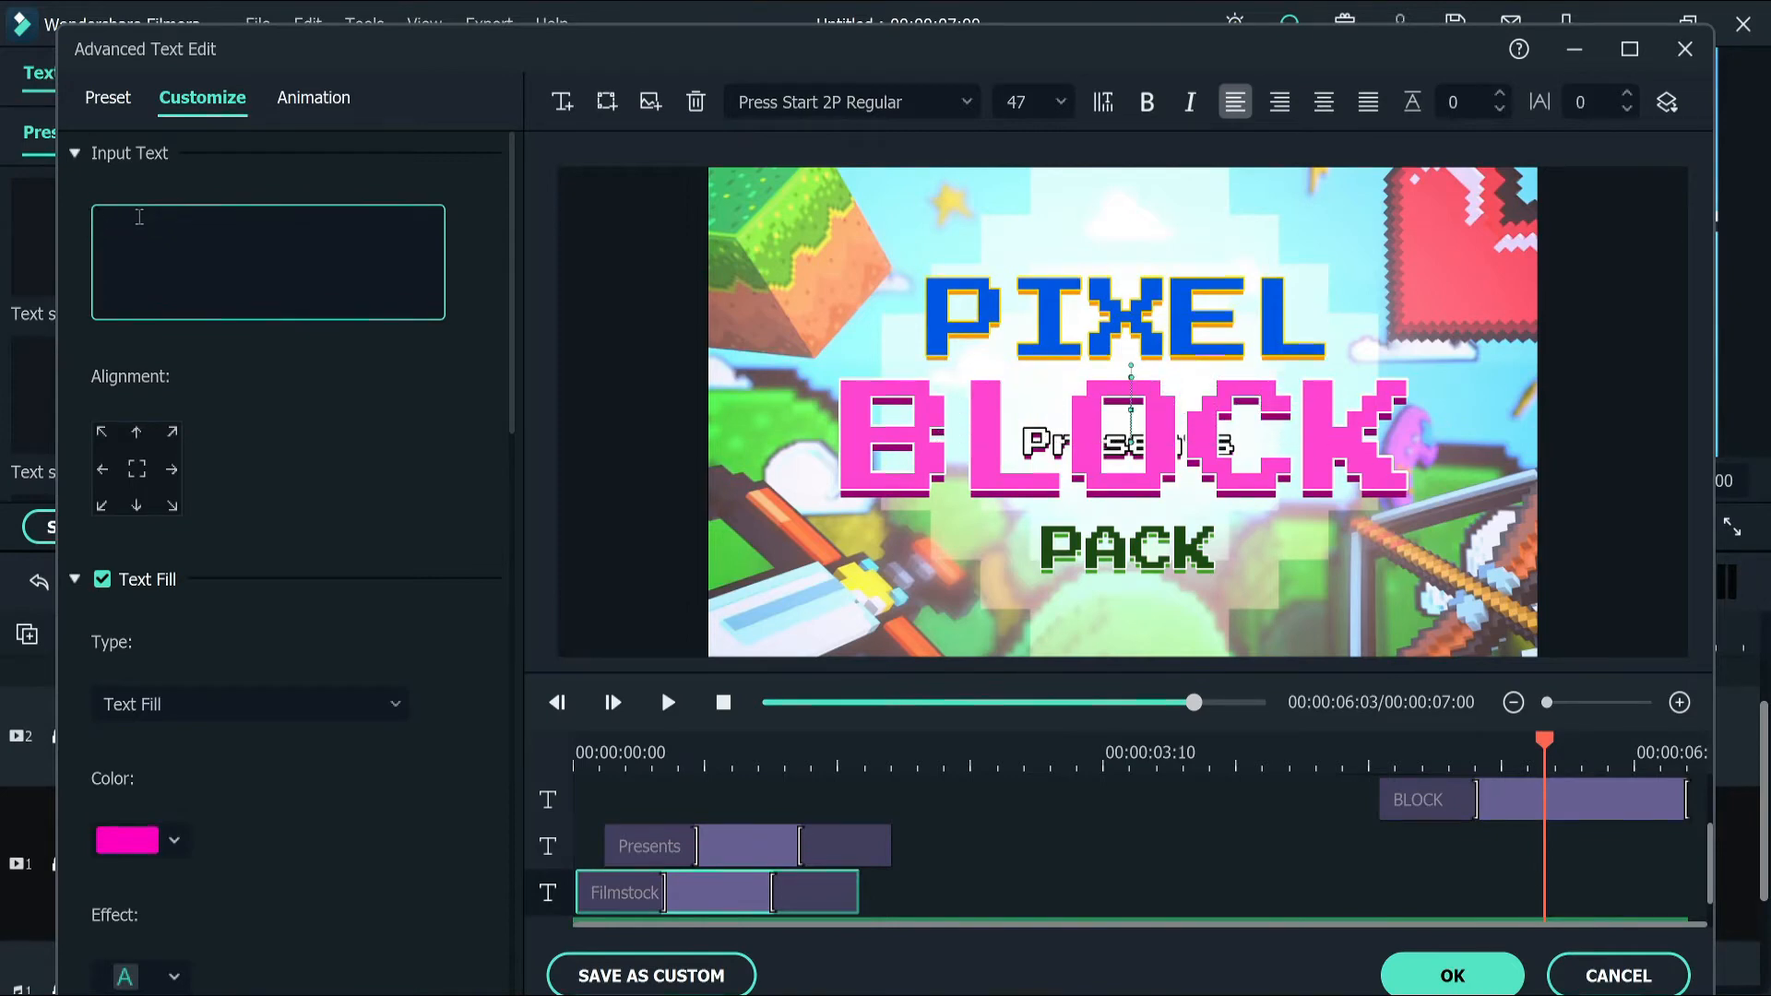
text(ASH)
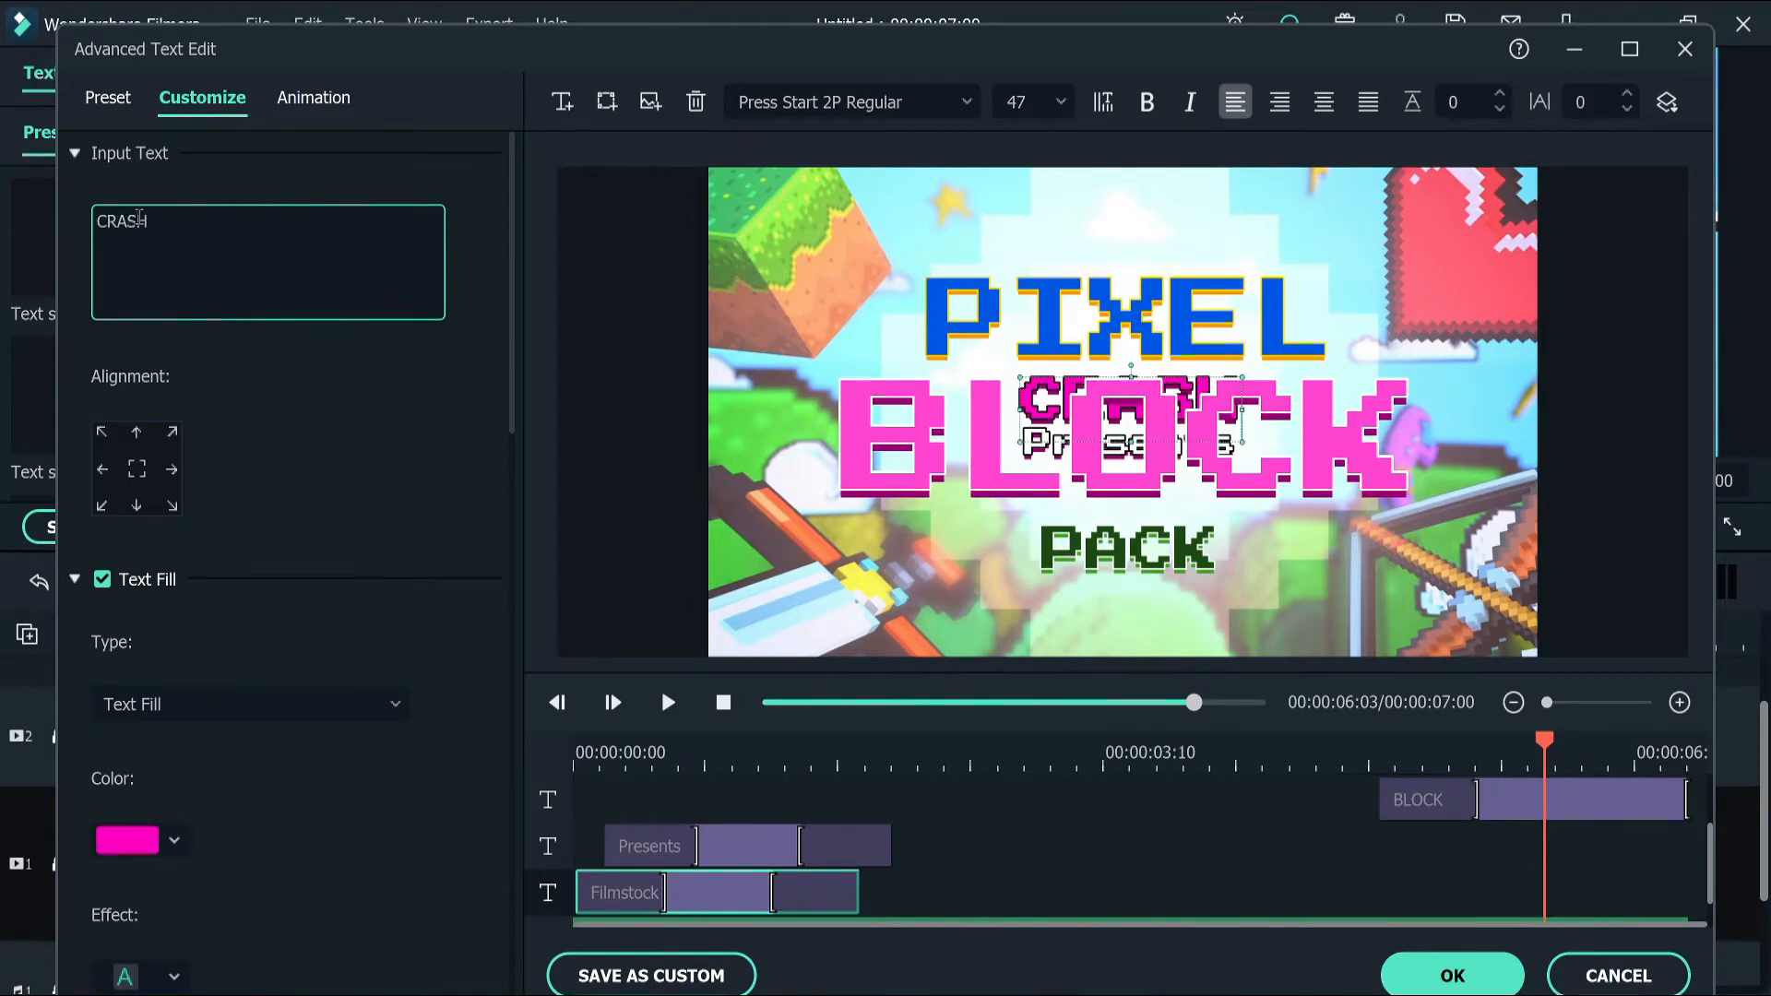
Replace the opener's "Presents" title text with the surname
click(747, 835)
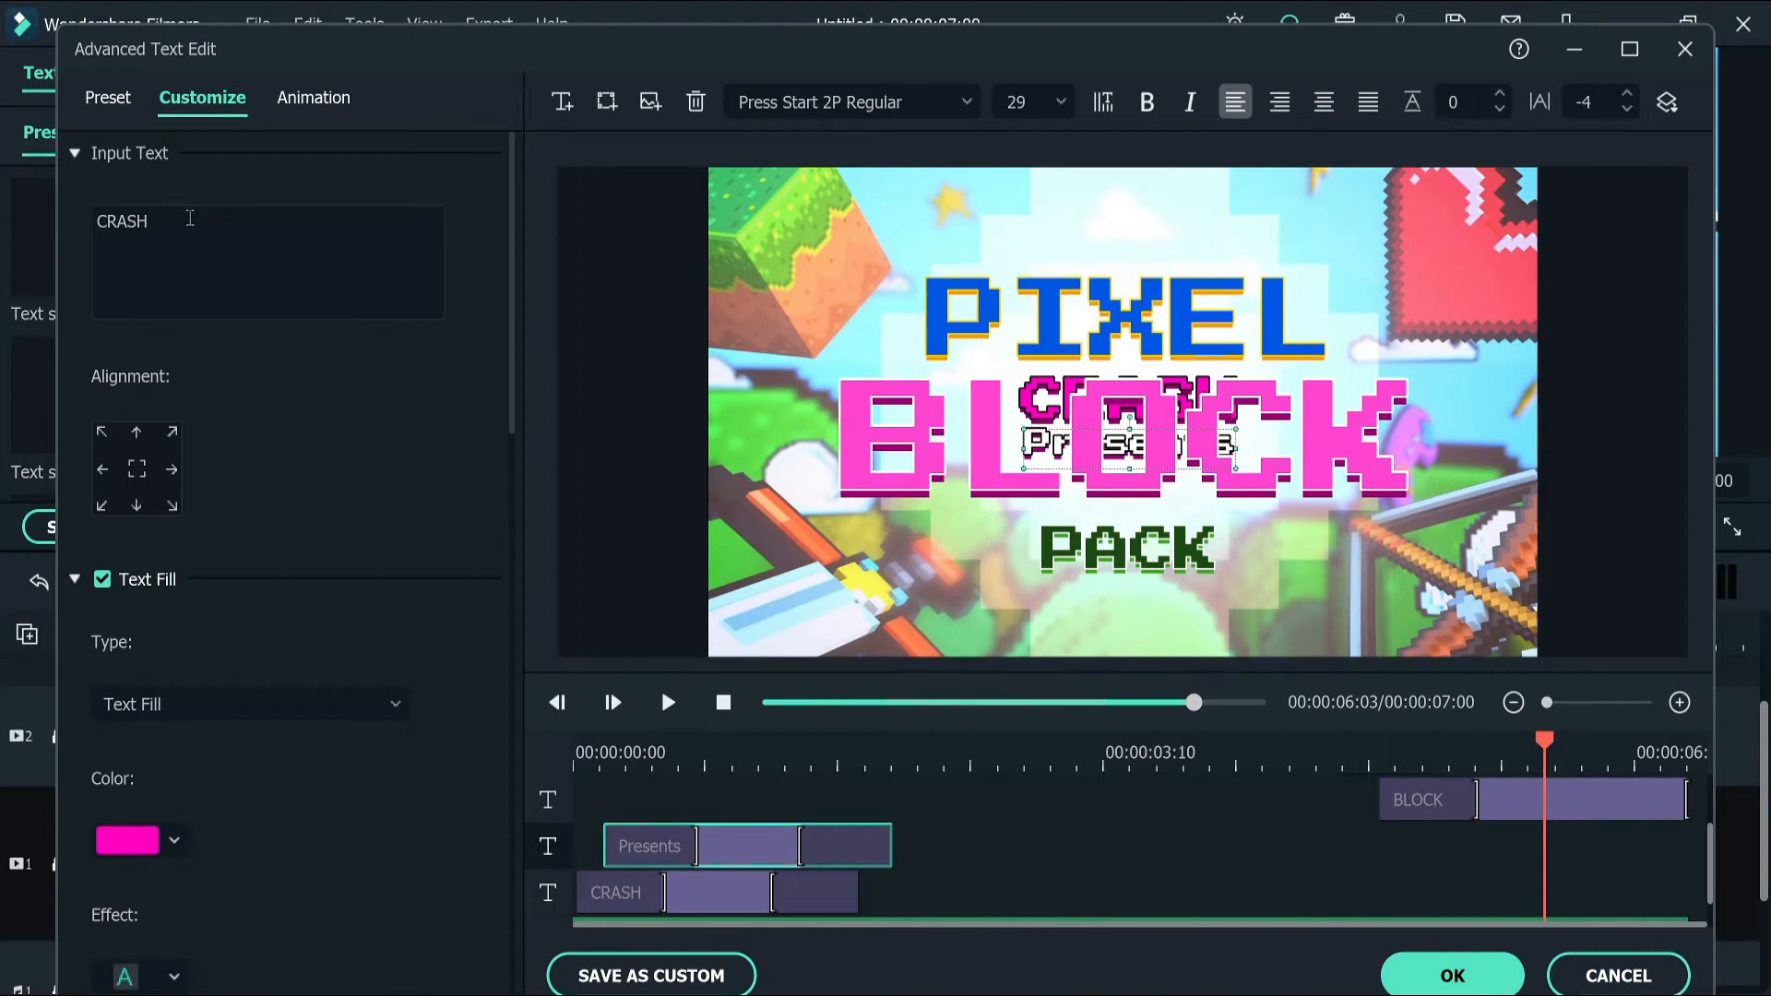
text(WIL)
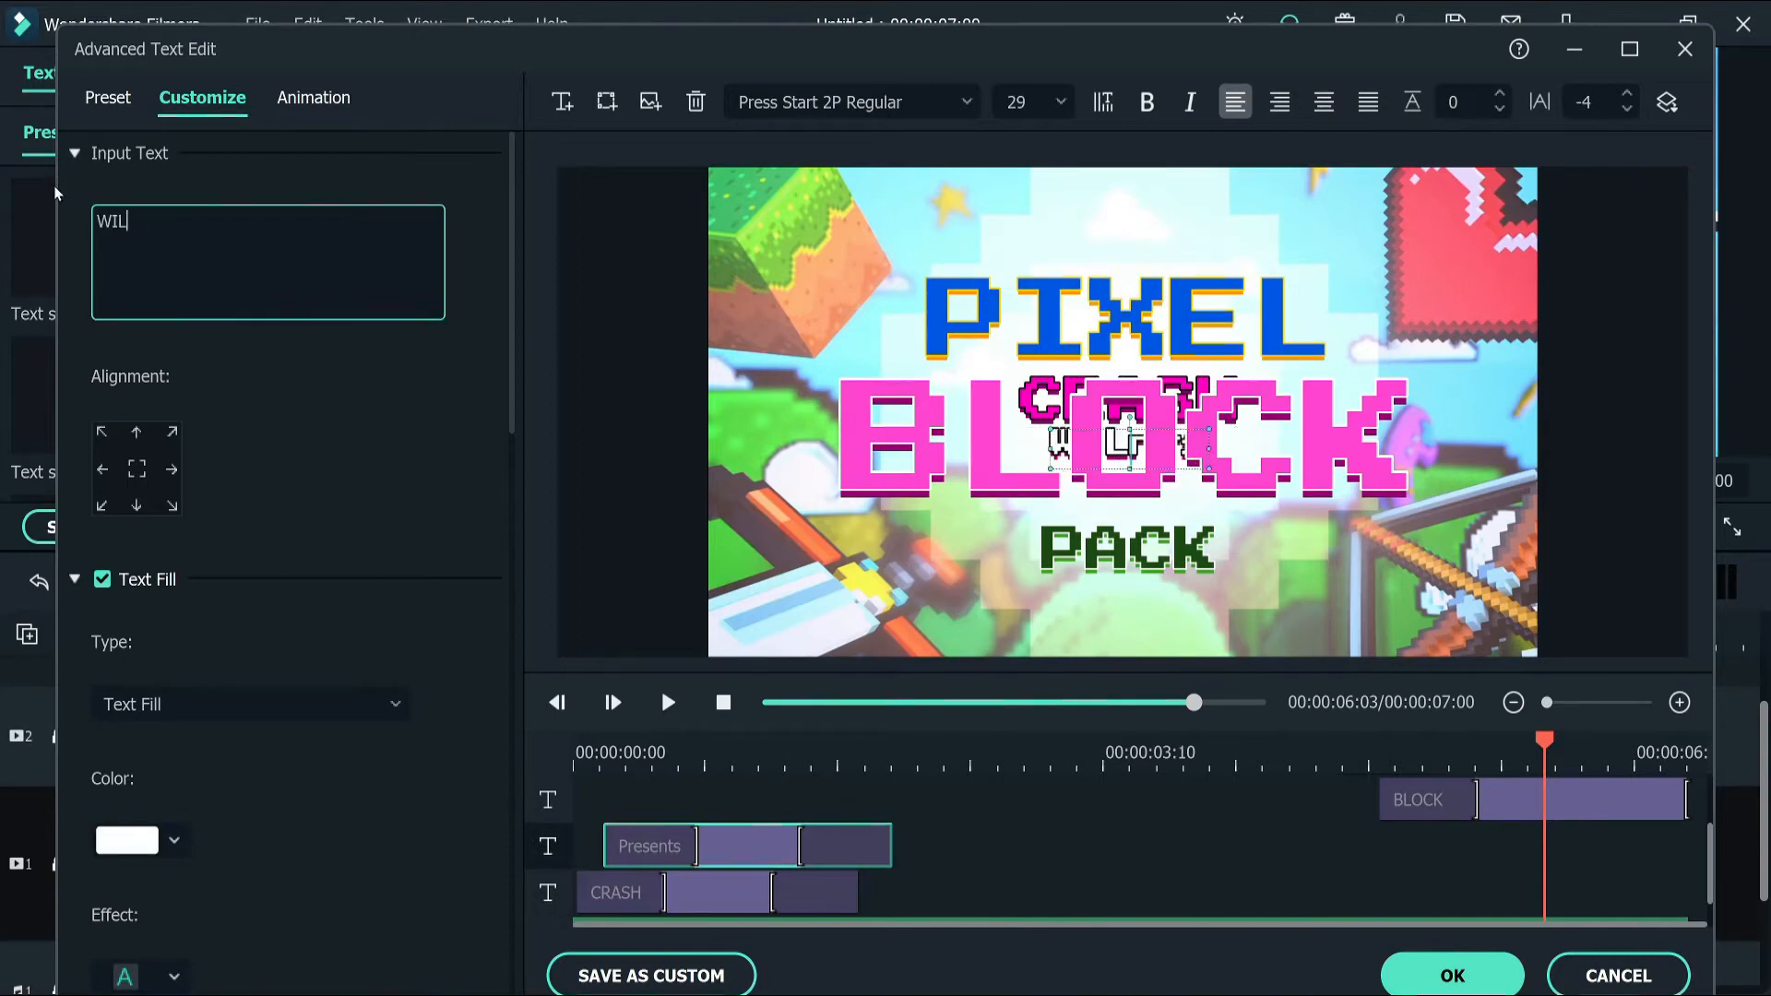
text(CO)
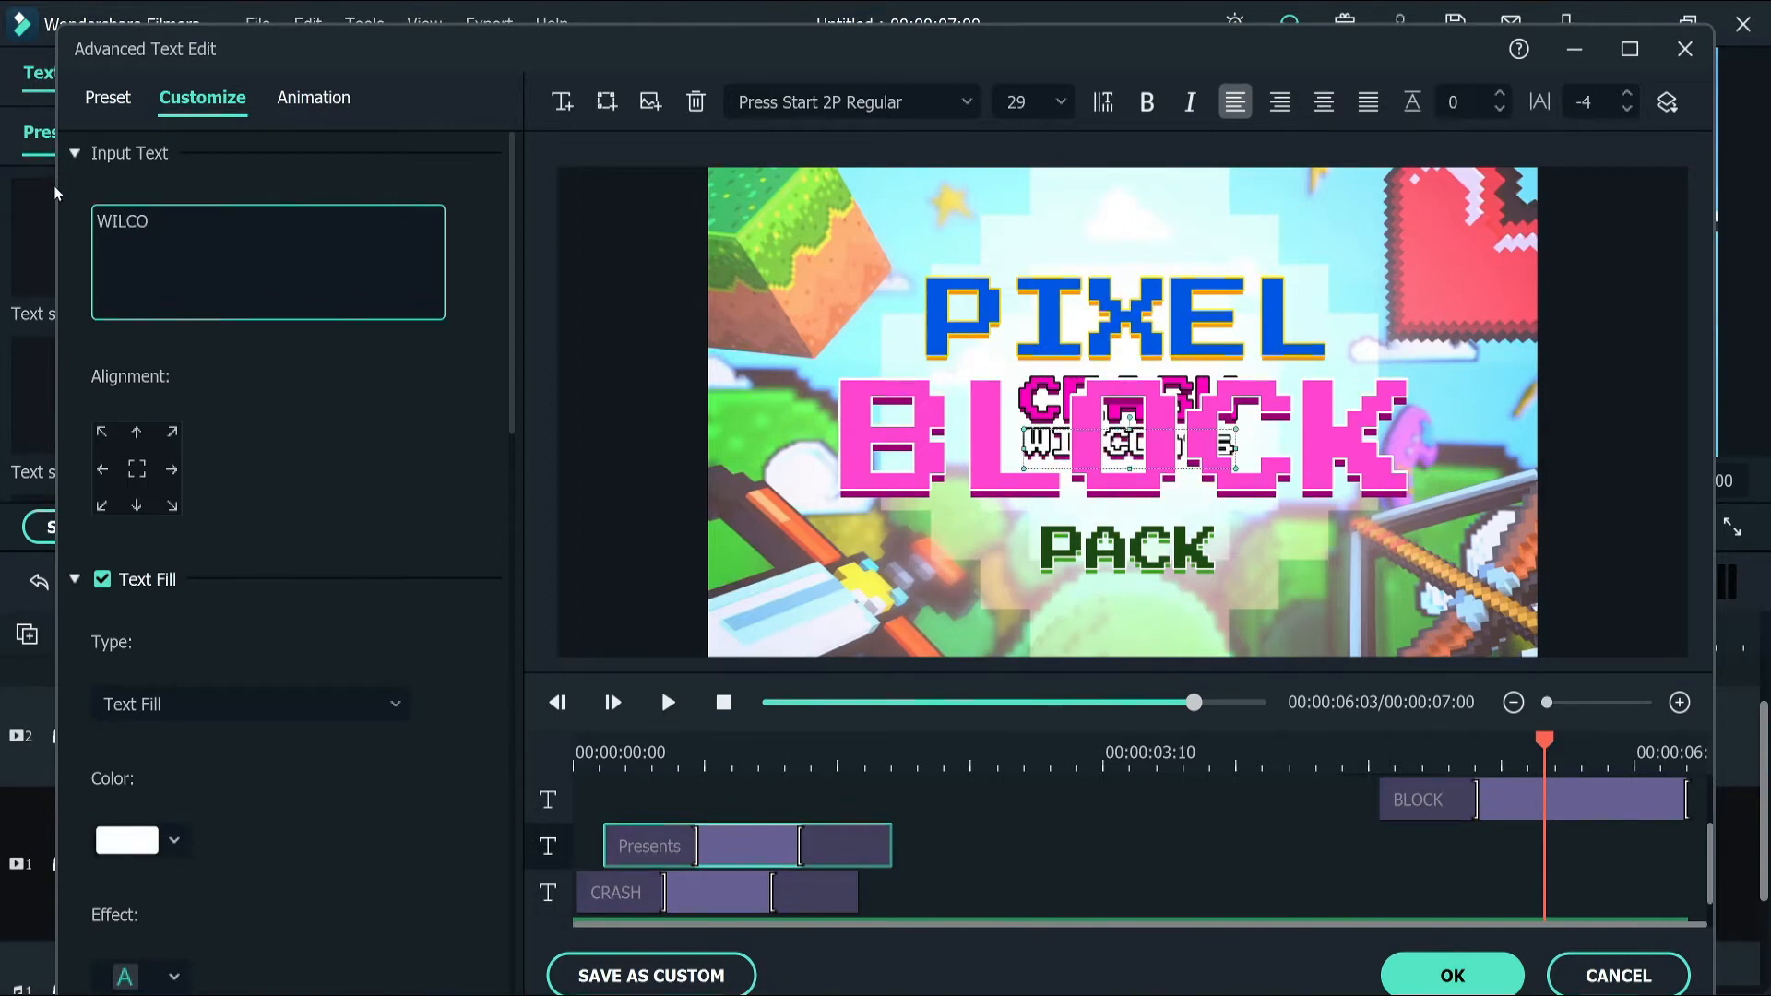
text(X)
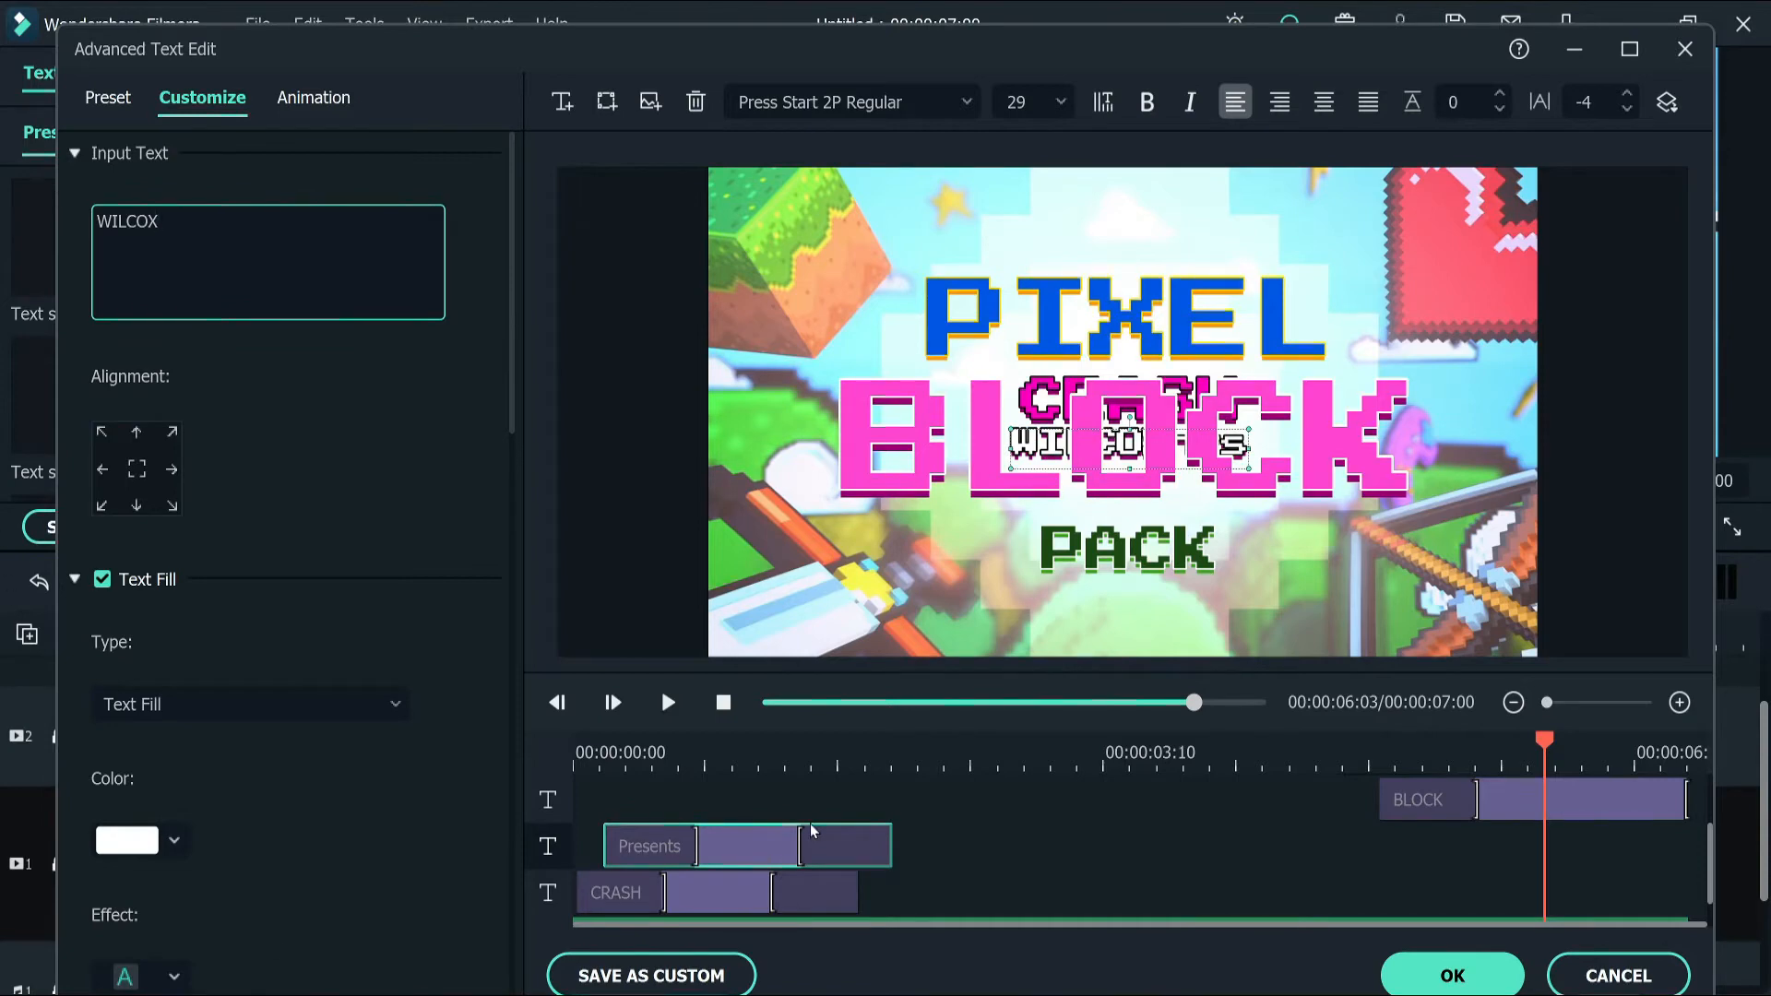
Try to replace the "Presents" title's text with "COMPUTERS"
key(BackSpace)
key(BackSpace)
key(BackSpace)
key(BackSpace)
key(BackSpace)
key(BackSpace)
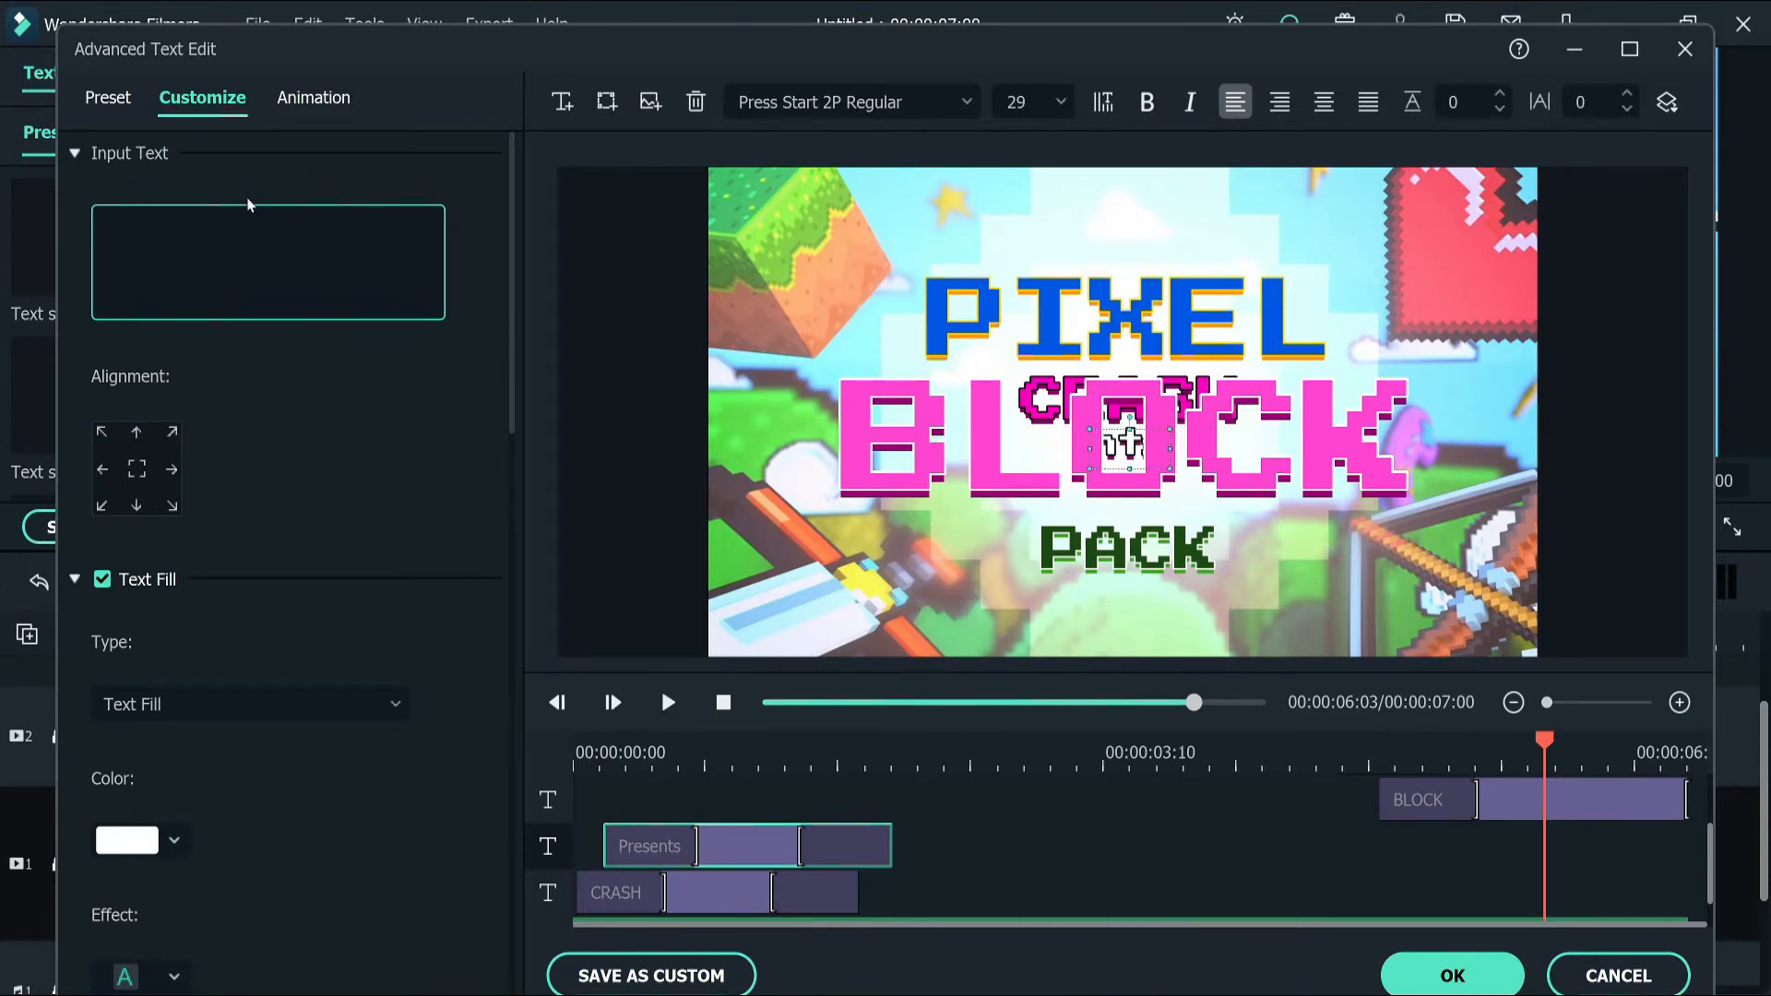
text(COMPUTERS)
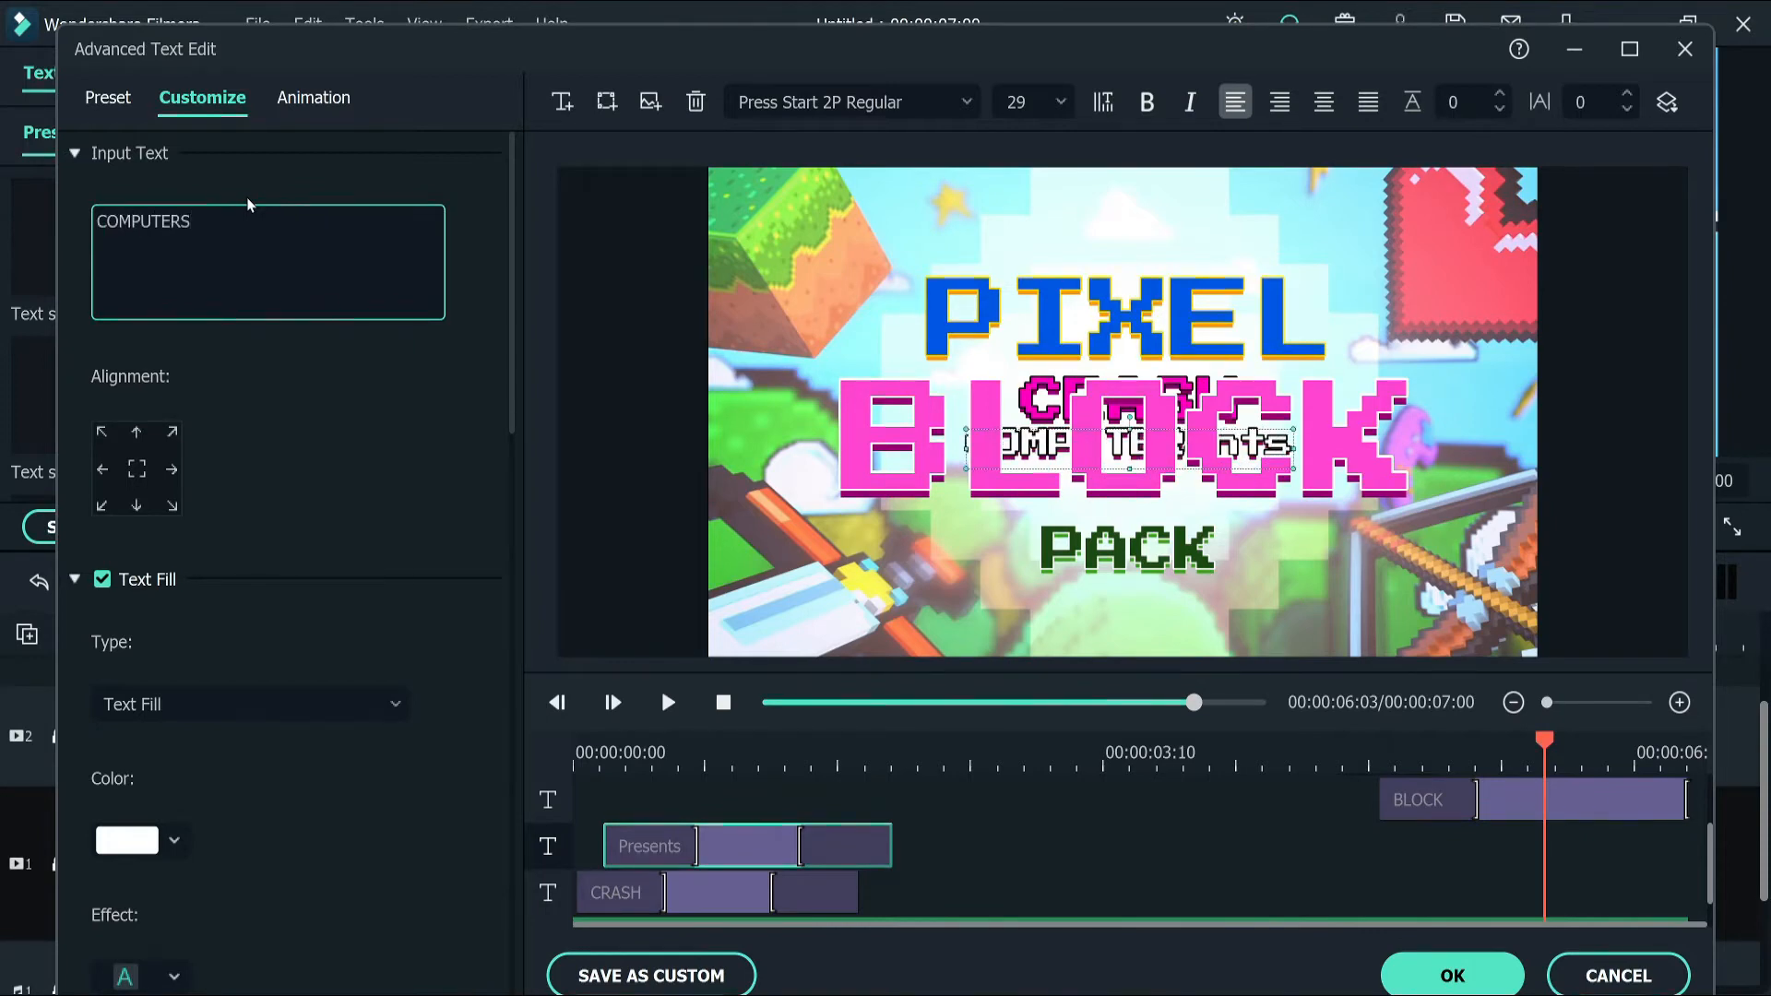
Change the "CRASH" title's text to the full name by adding the surname
click(726, 904)
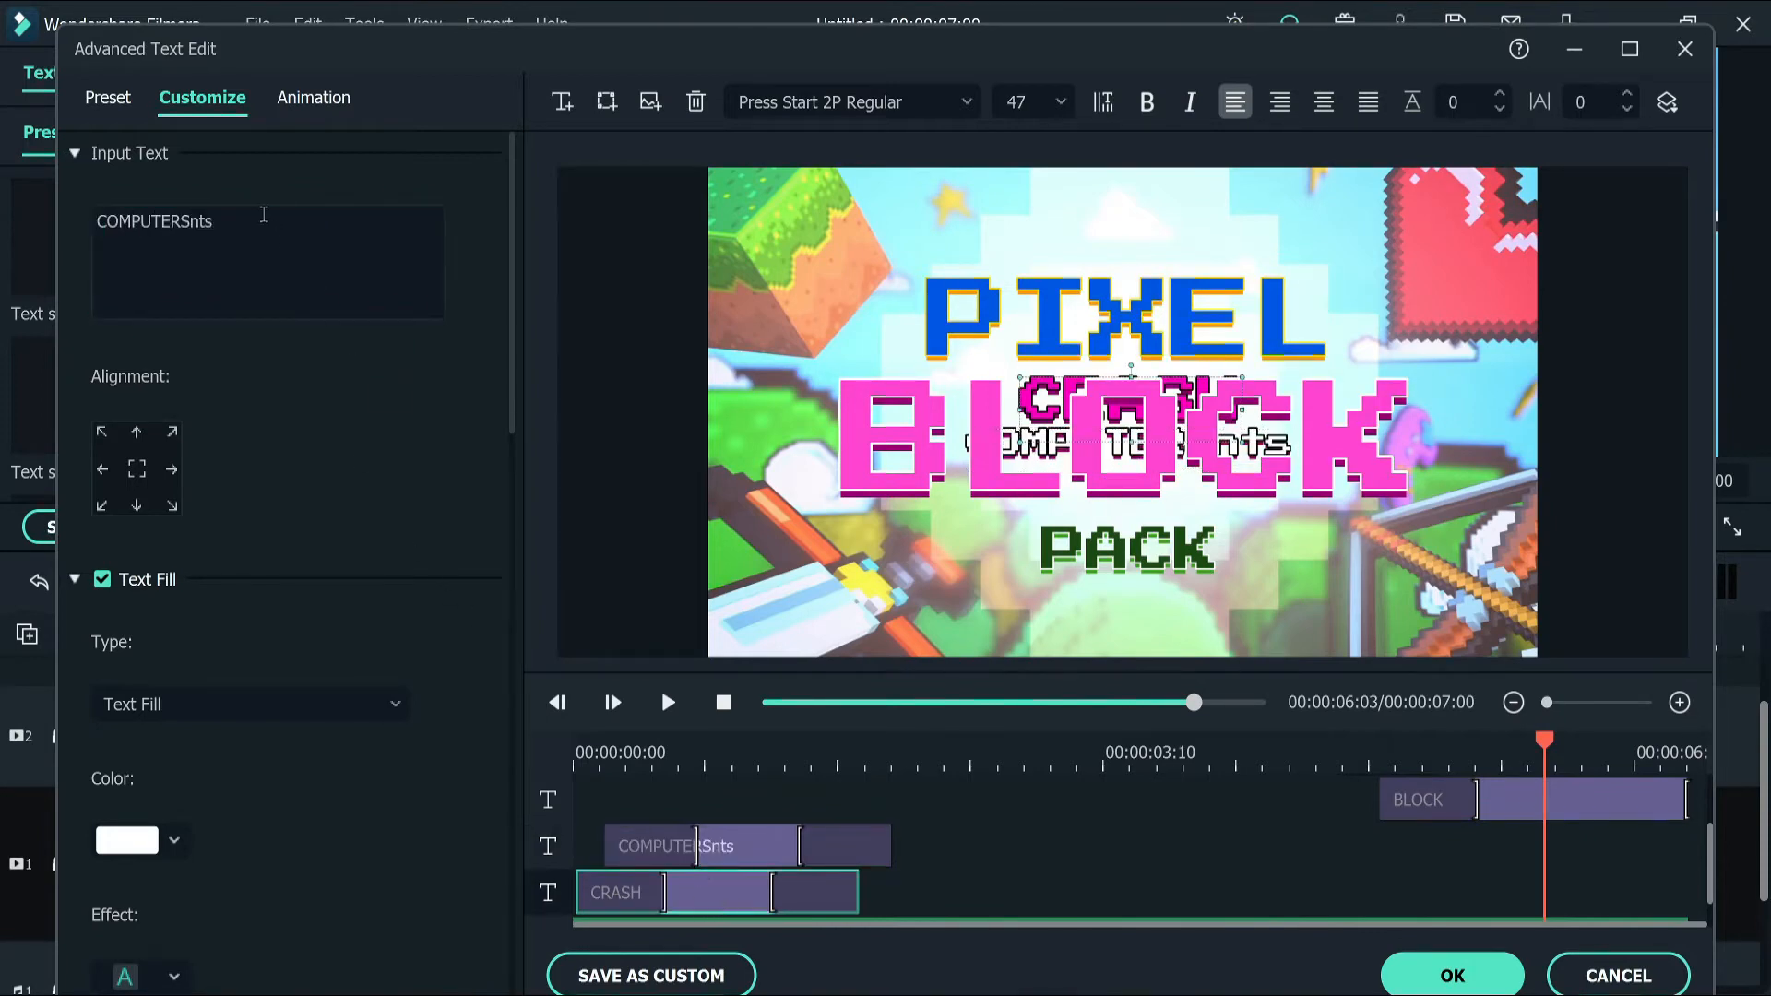
drag(264, 214, 37, 215)
text(CRAS)
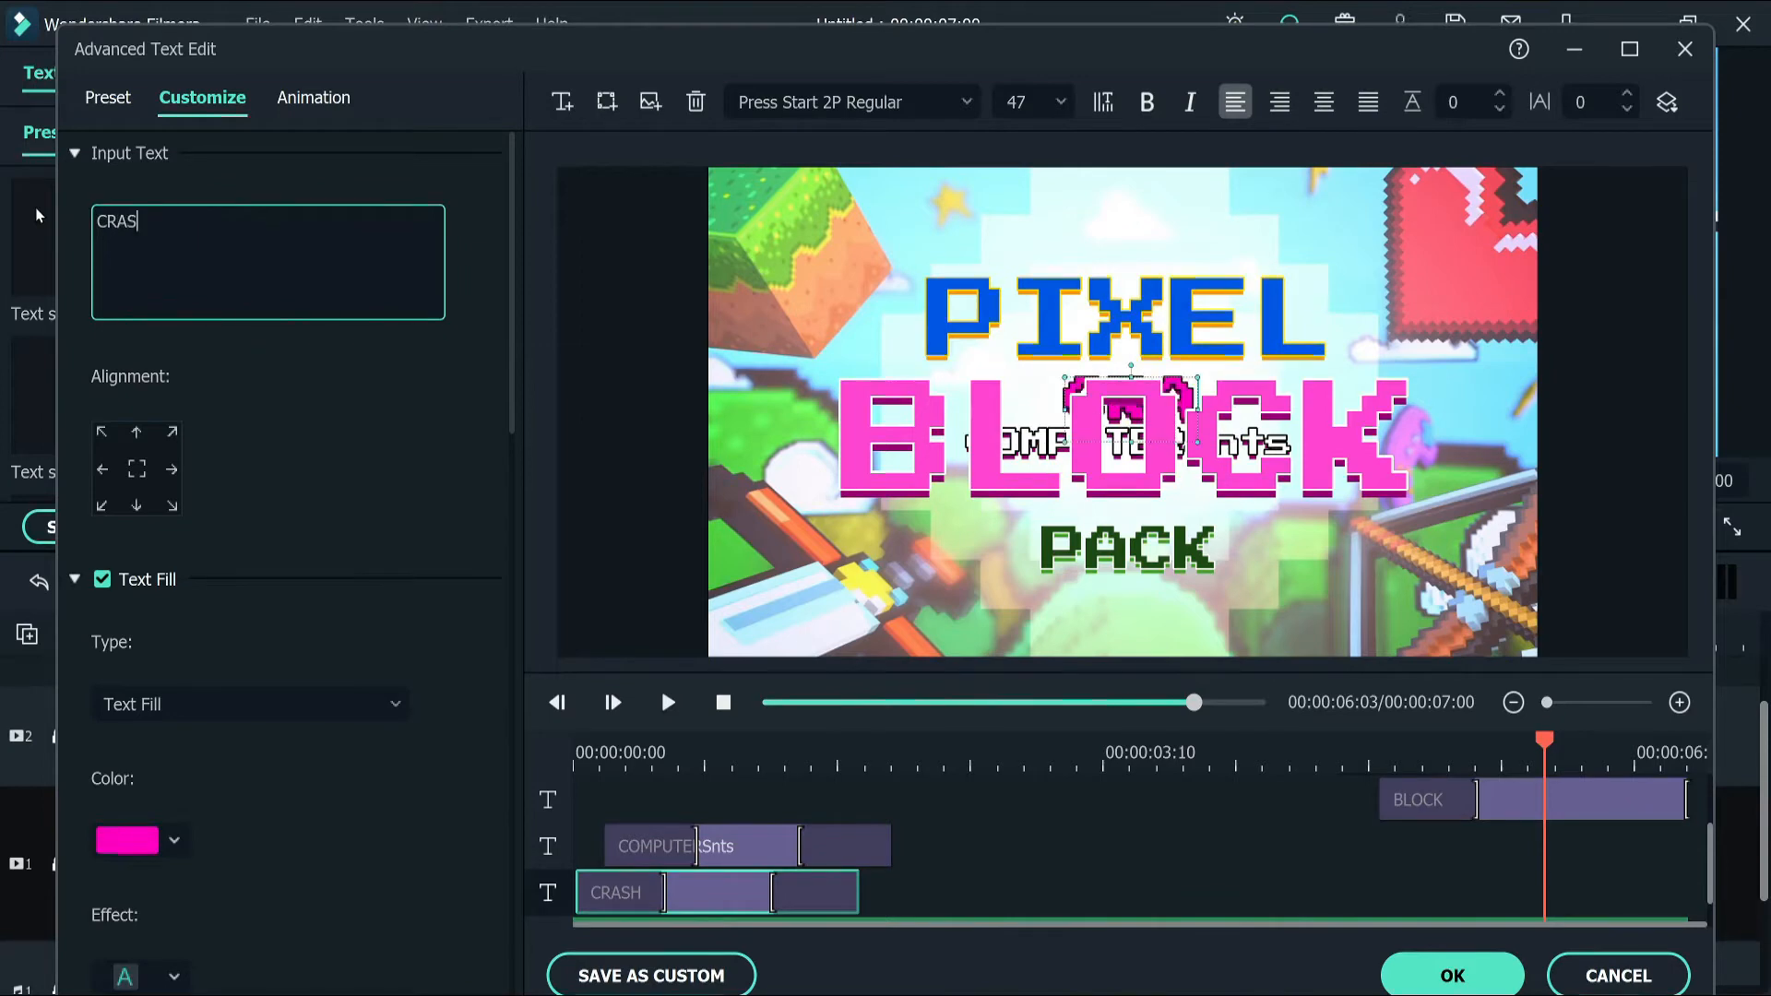
text(H WILCOX)
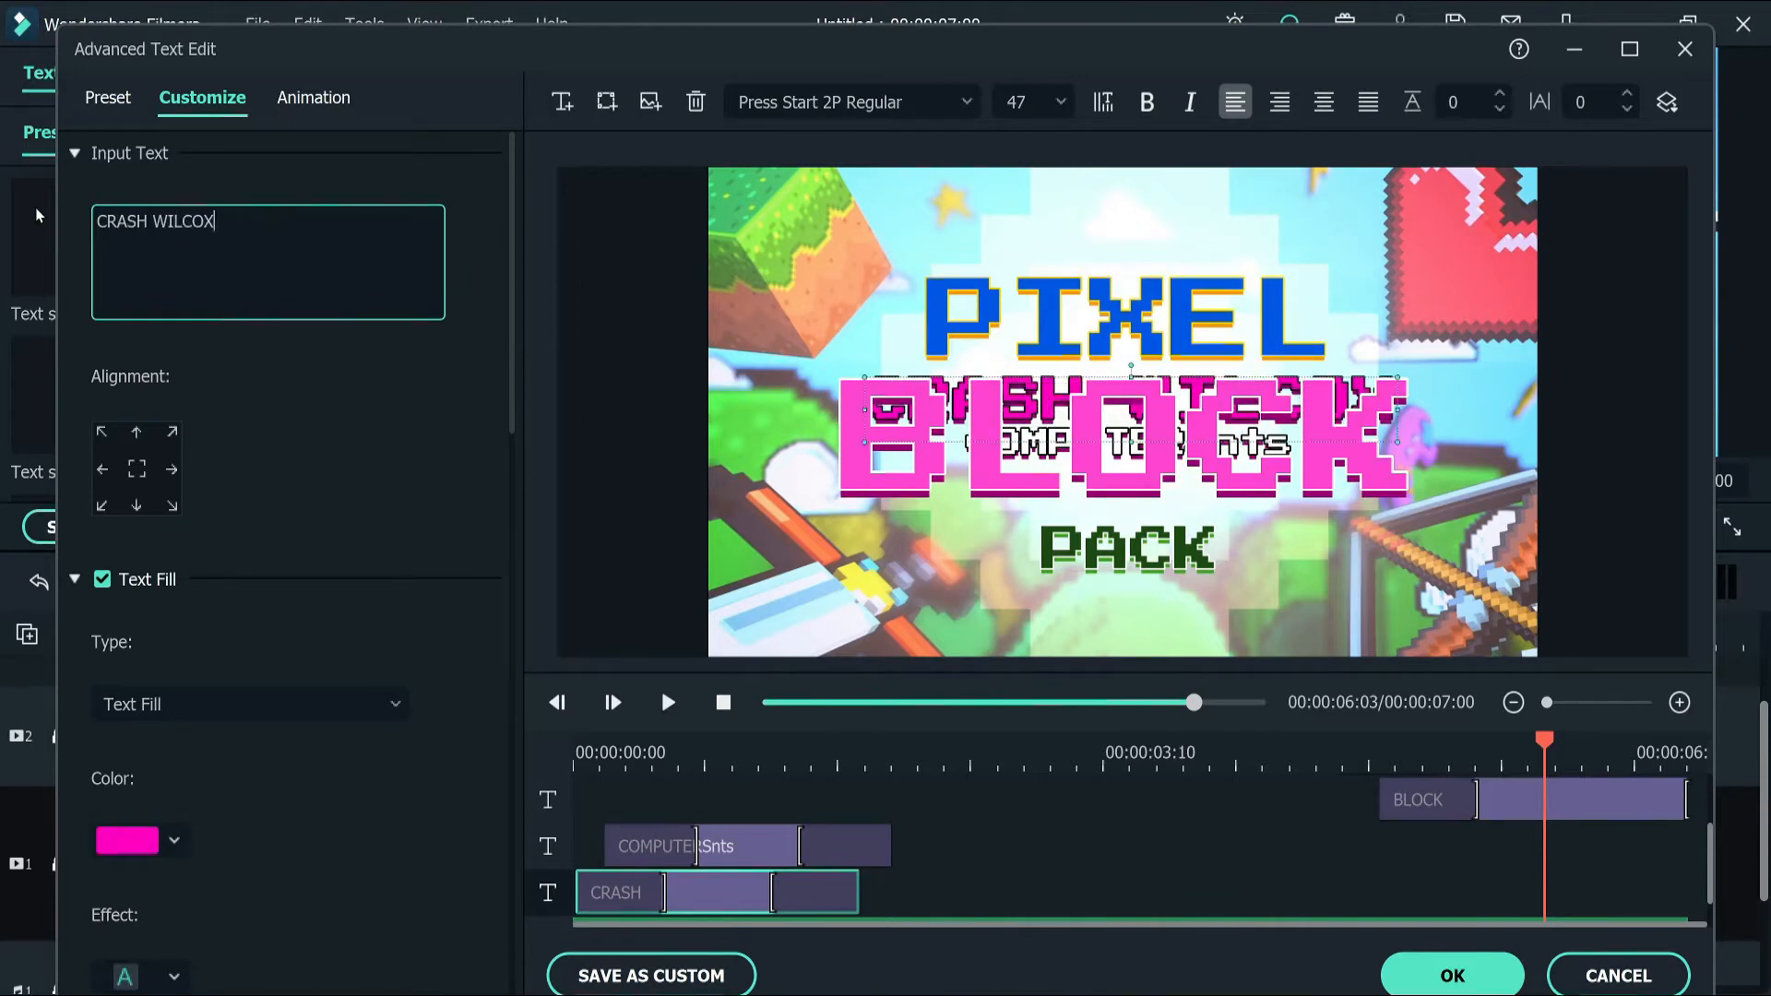
Look through the title tracks and scrub from the start to about one second to examine the two opening titles
scroll(1061, 875, up, 2)
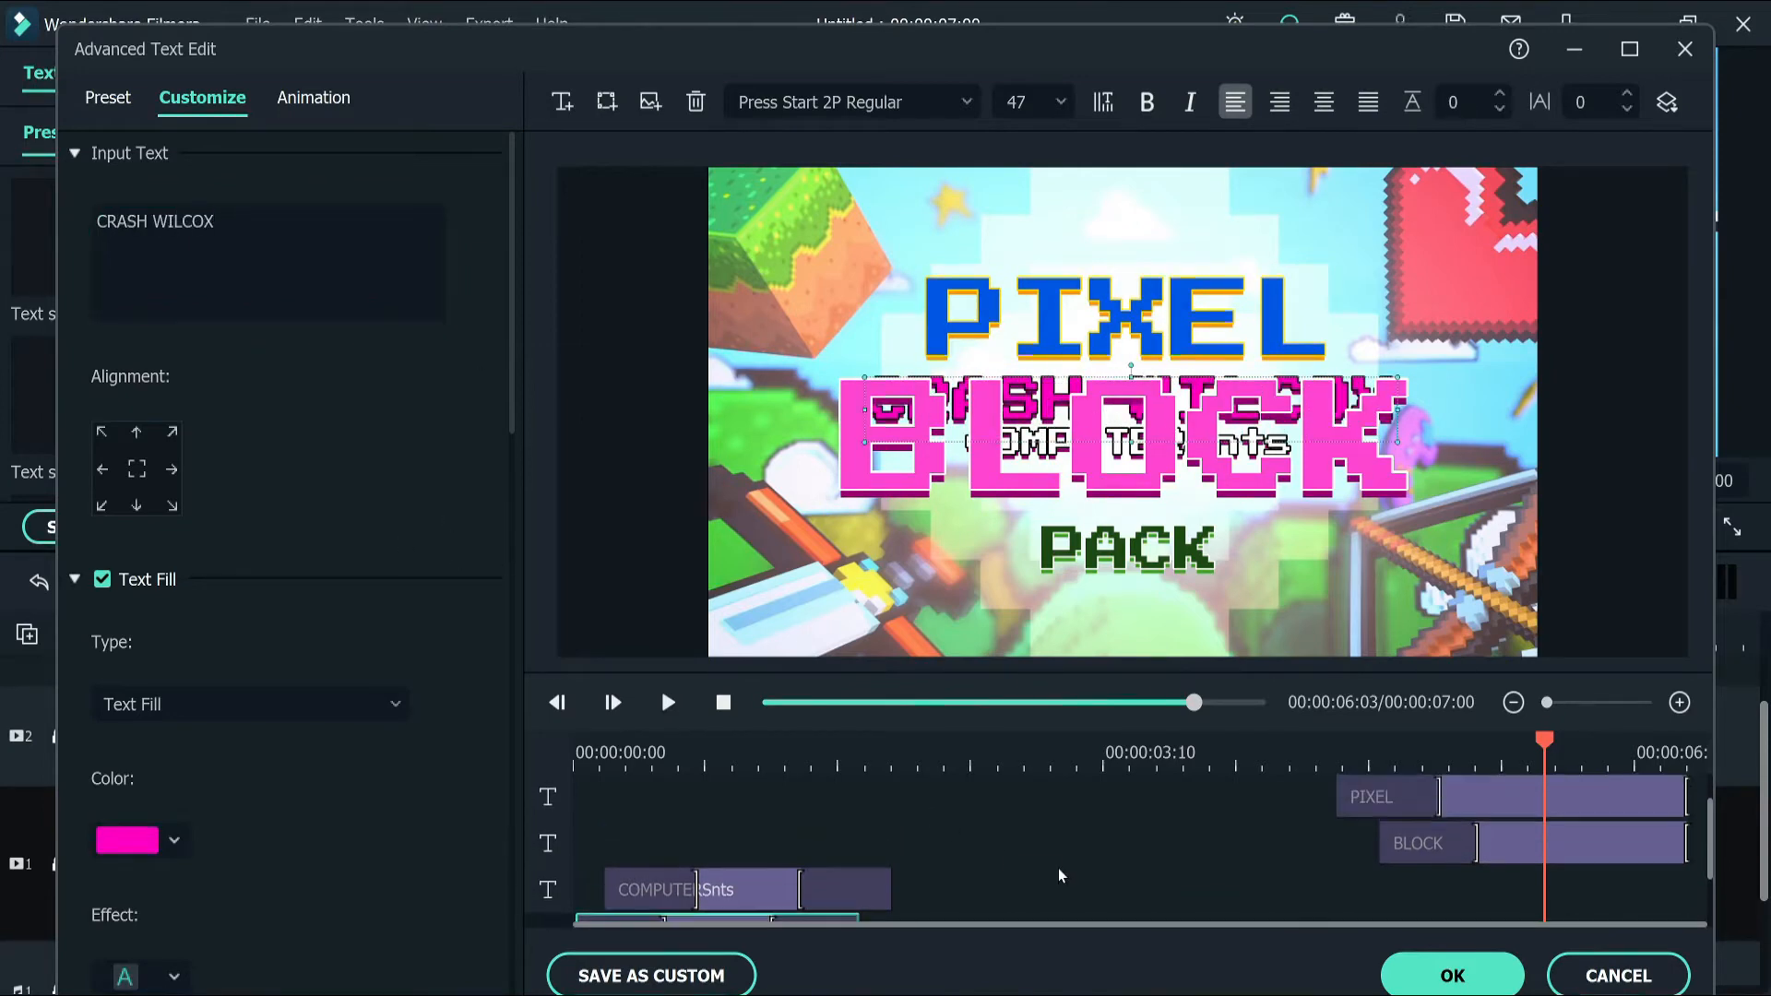
scroll(1061, 874, down, 2)
scroll(1024, 881, up, 3)
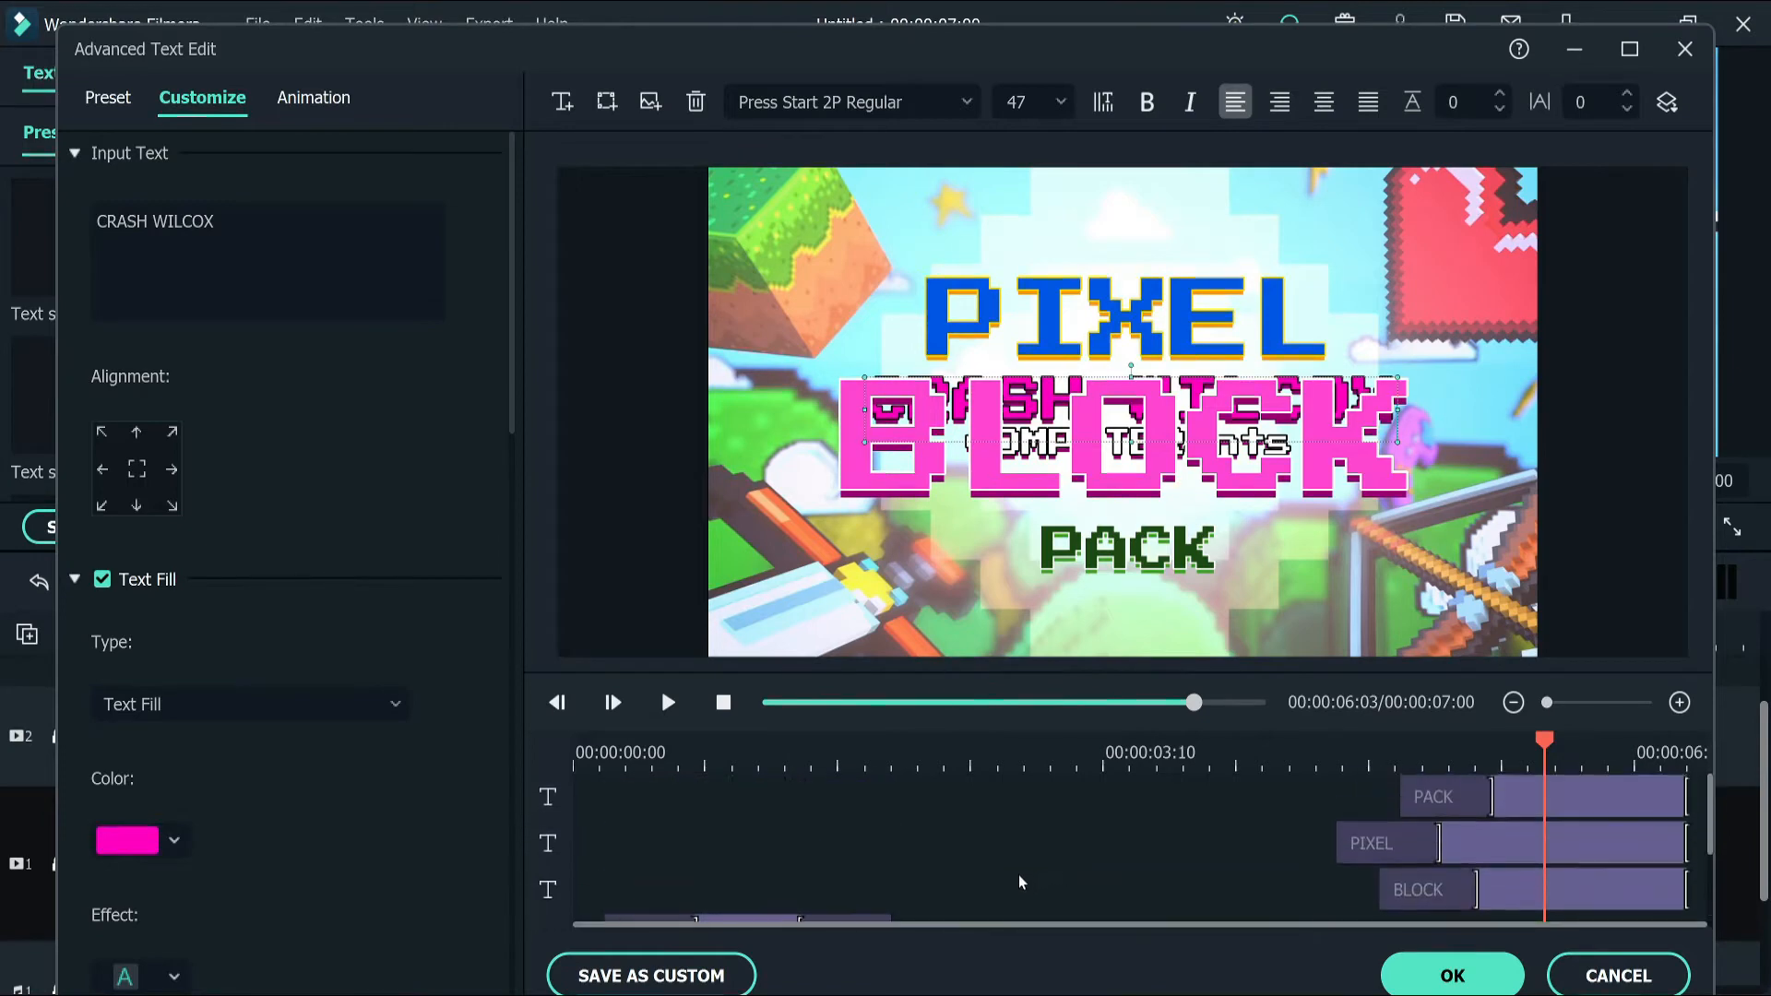
scroll(1020, 883, down, 3)
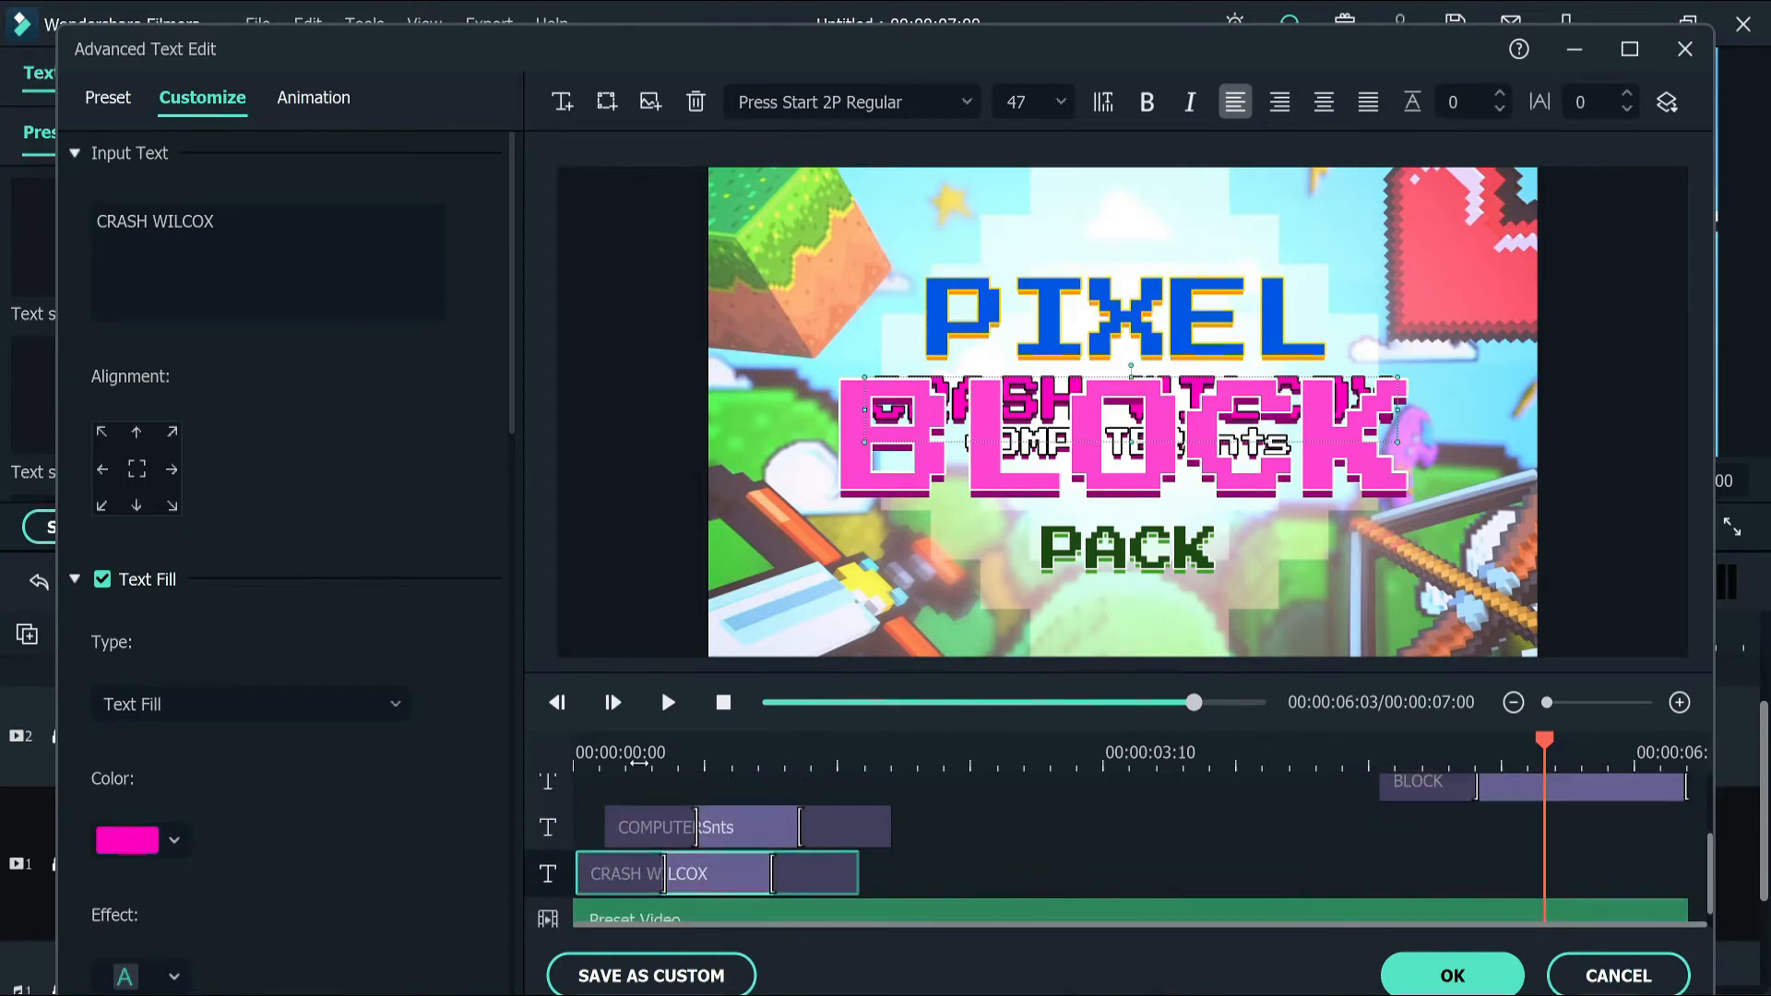
click(636, 758)
click(584, 756)
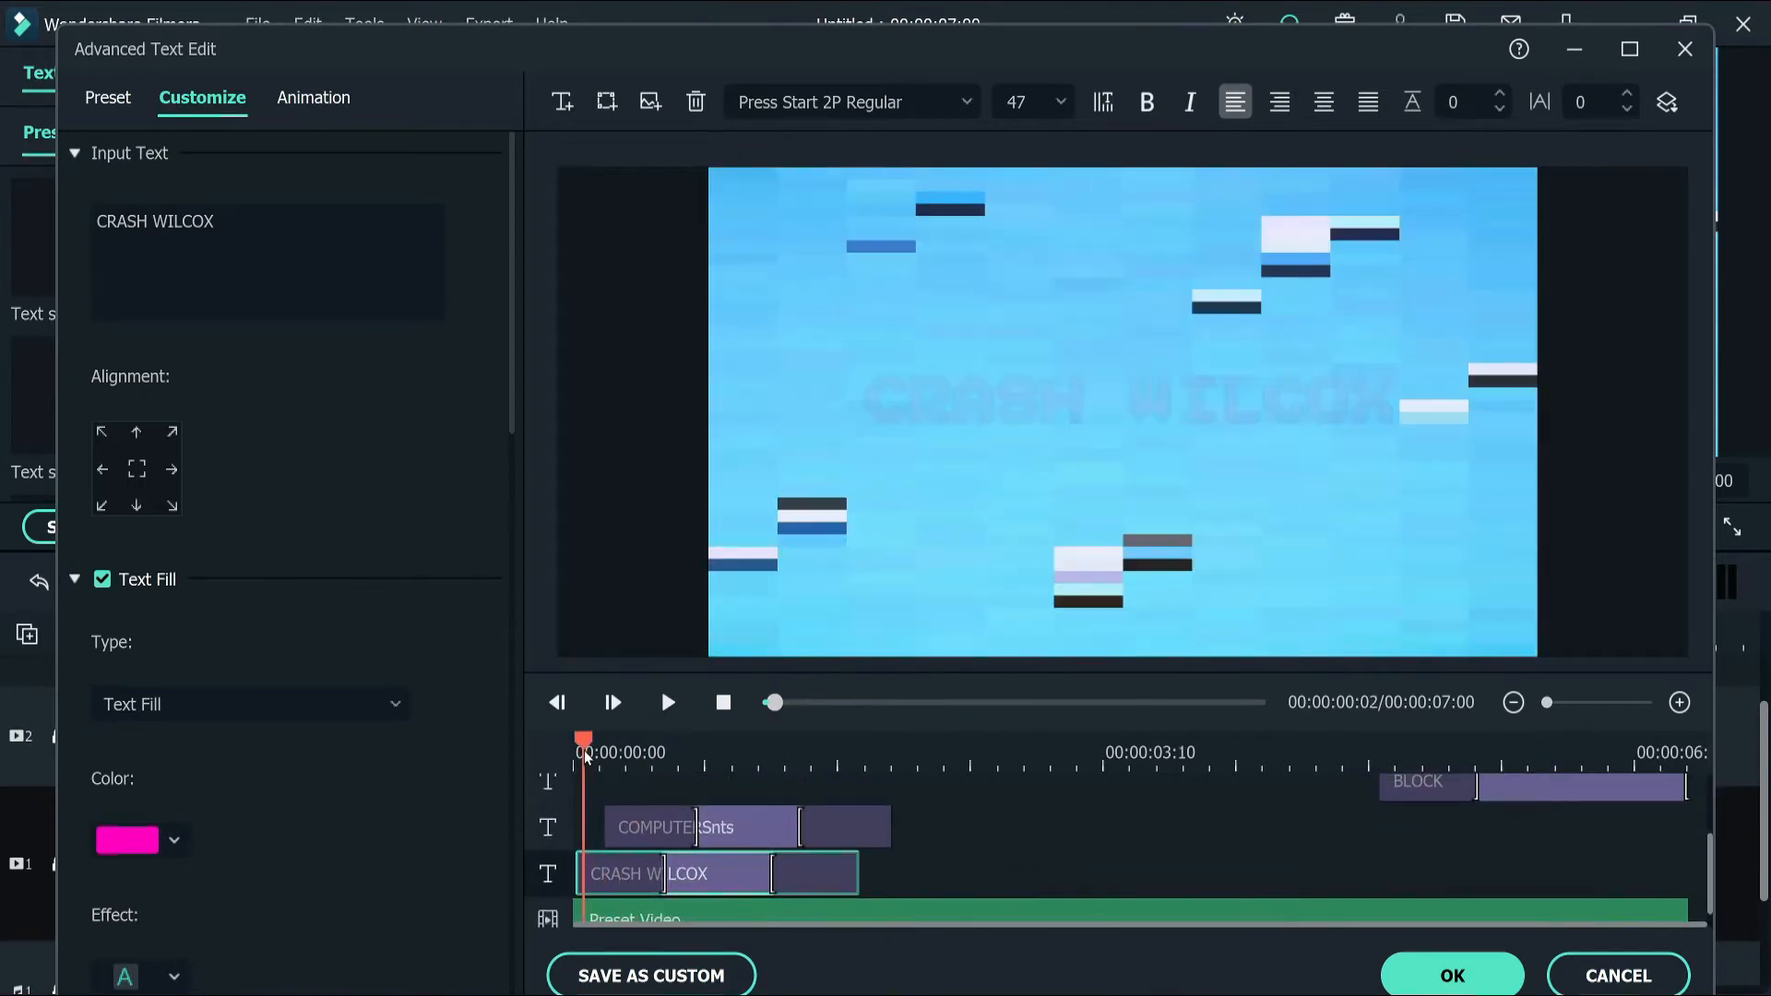
drag(584, 757, 750, 769)
Clear the "COMPUTERSnts" title's text completely and re-enter it as "COMPUTERS"
click(760, 832)
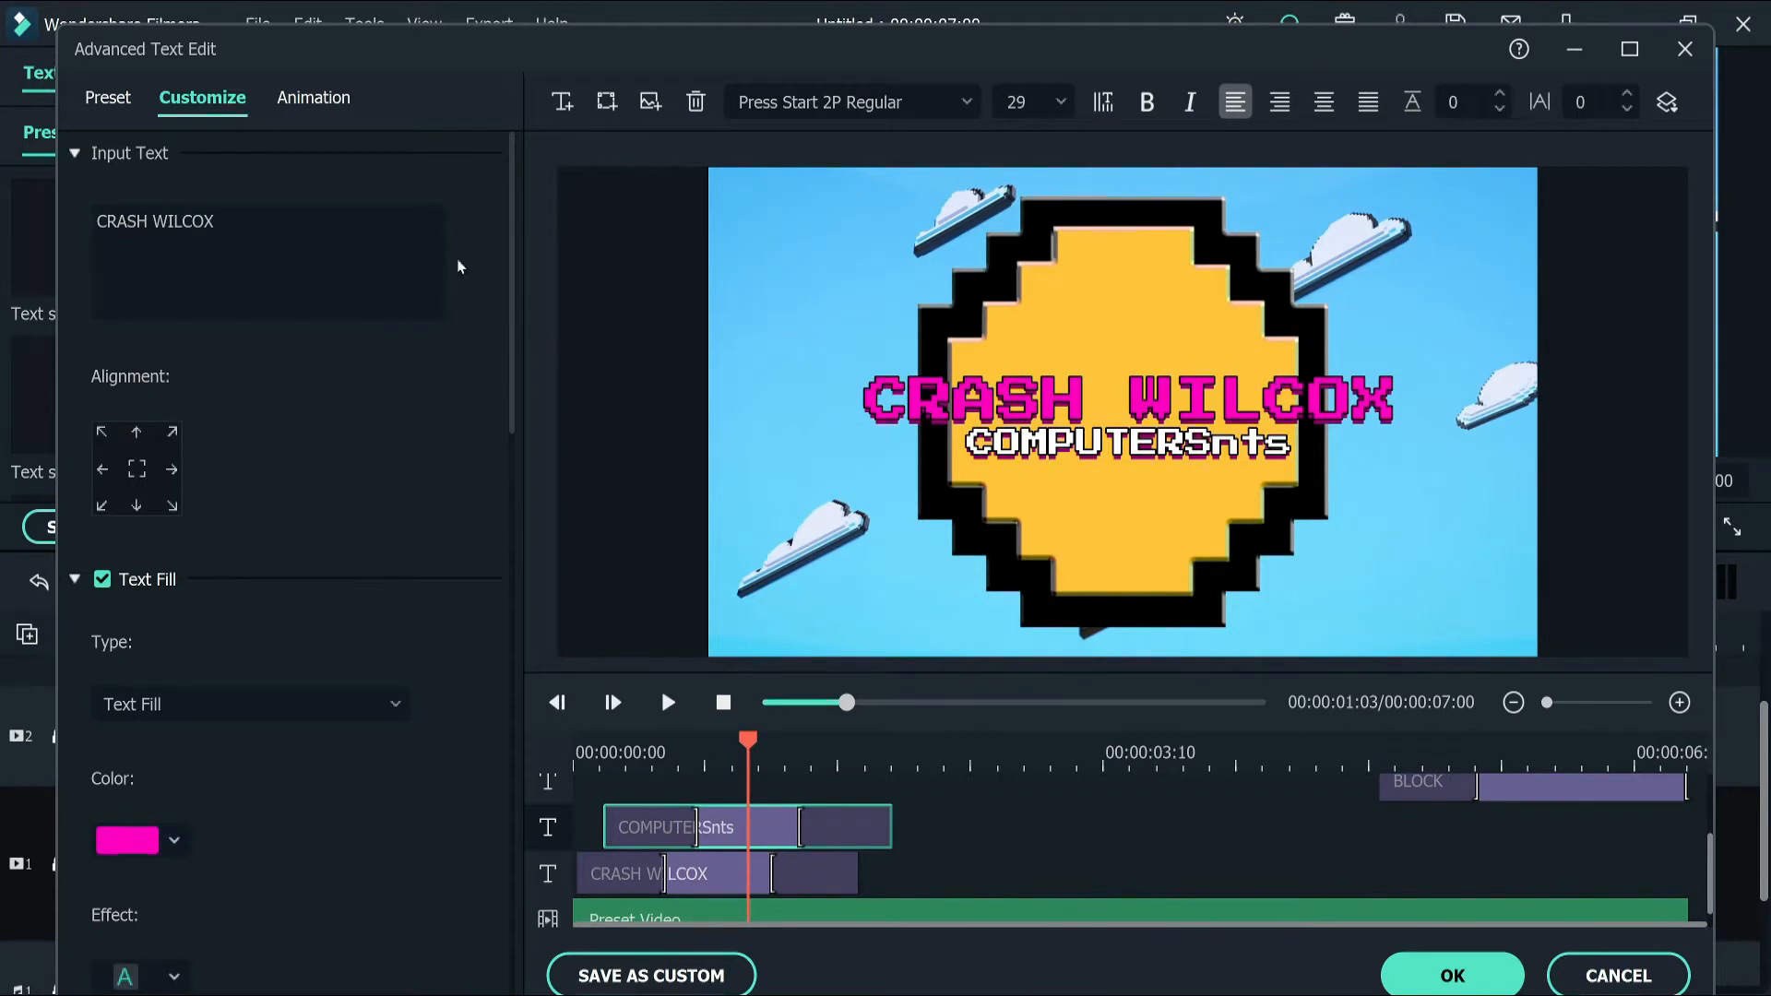
click(374, 236)
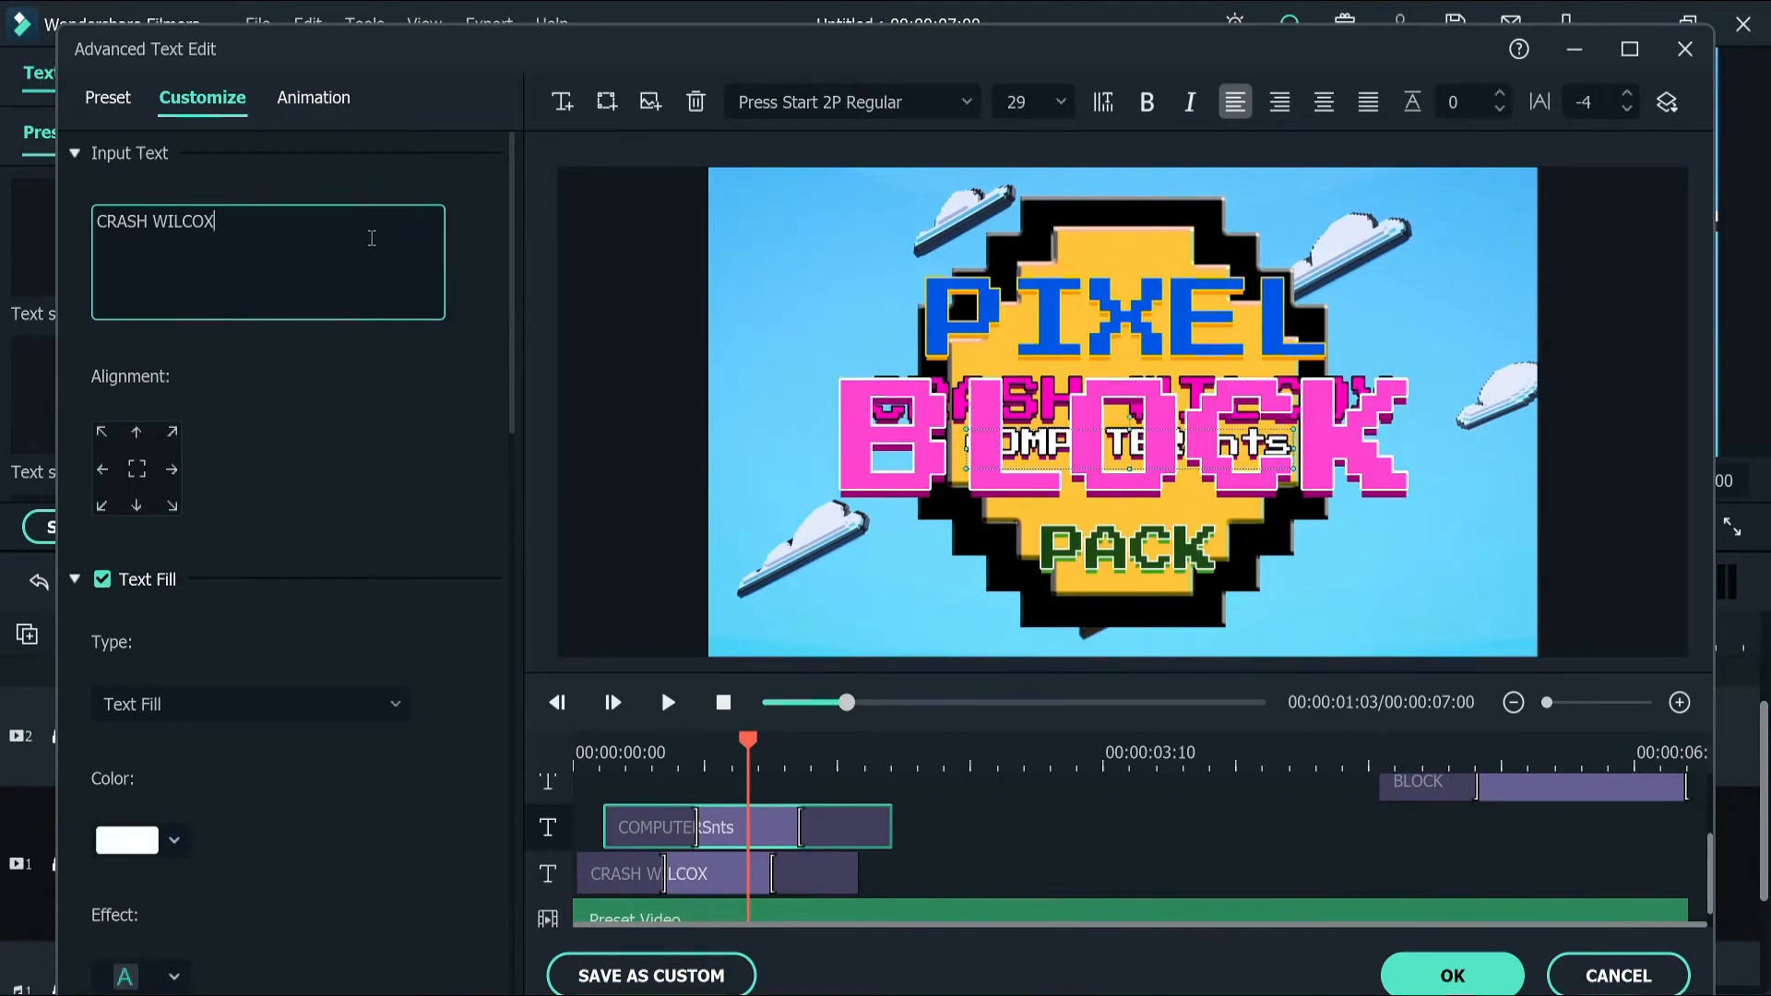
key(BackSpace)
key(BackSpace)
key(BackSpace)
key(BackSpace)
key(BackSpace)
key(BackSpace)
key(BackSpace)
key(BackSpace)
key(BackSpace)
key(BackSpace)
key(BackSpace)
key(BackSpace)
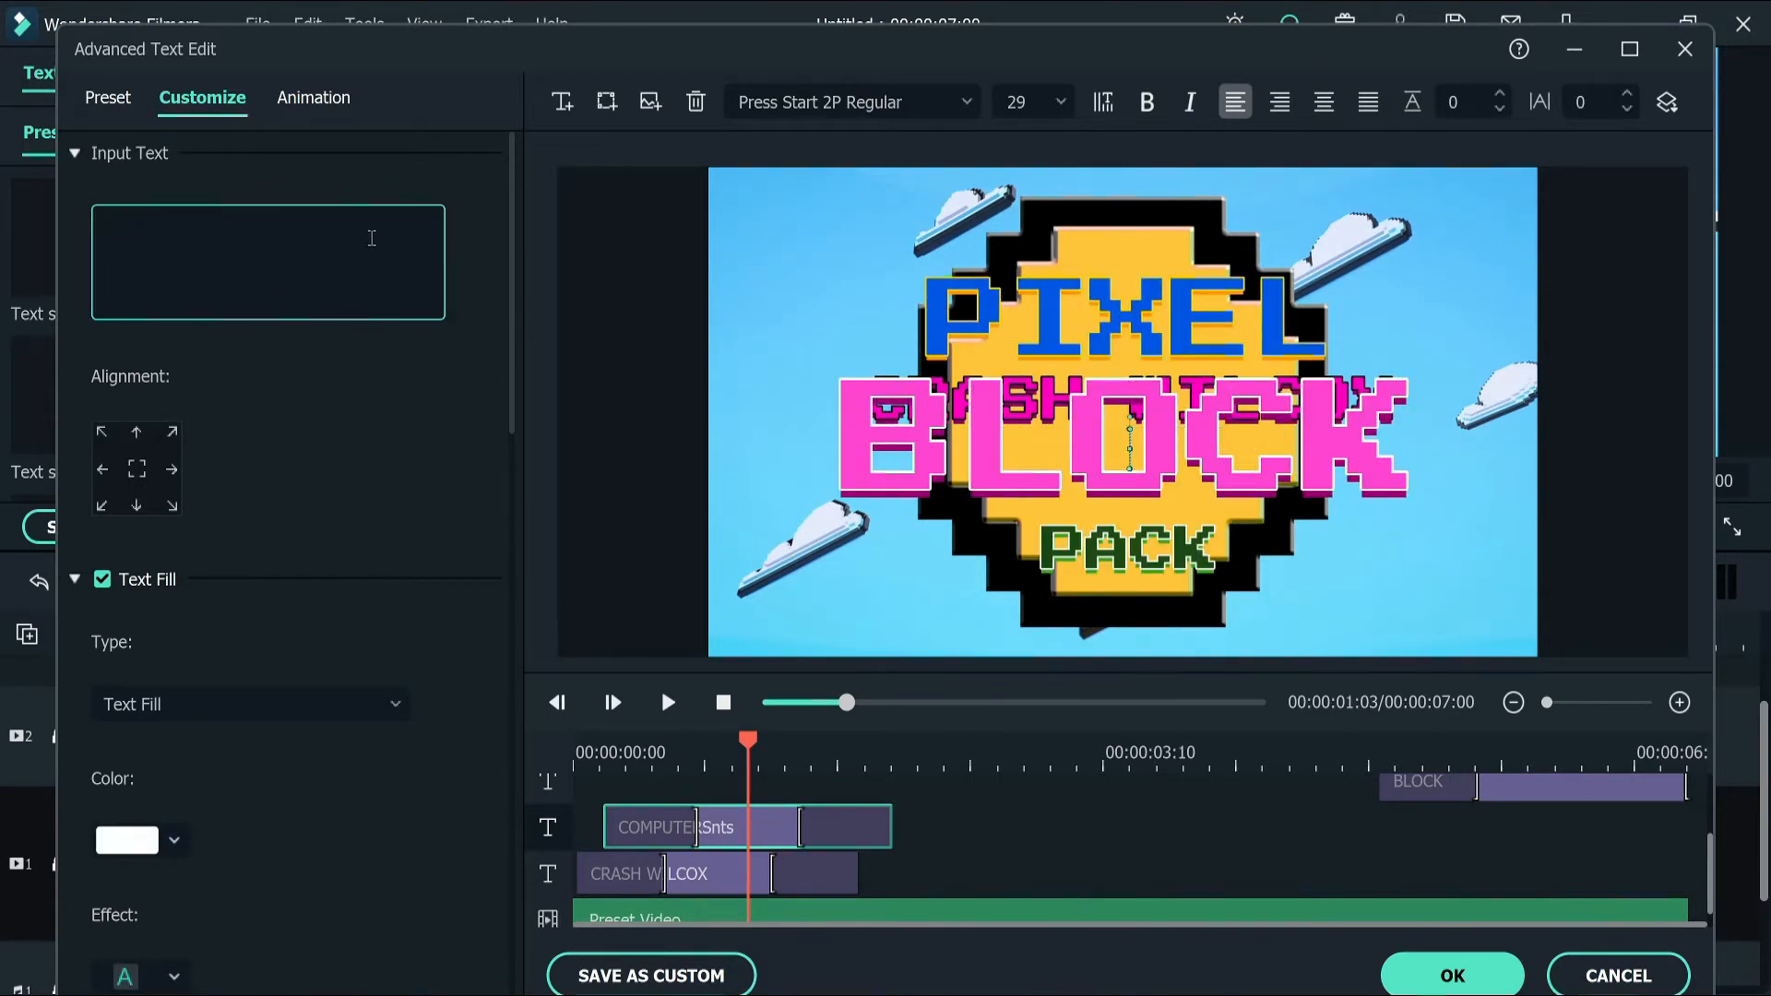
text(COMPUTERS)
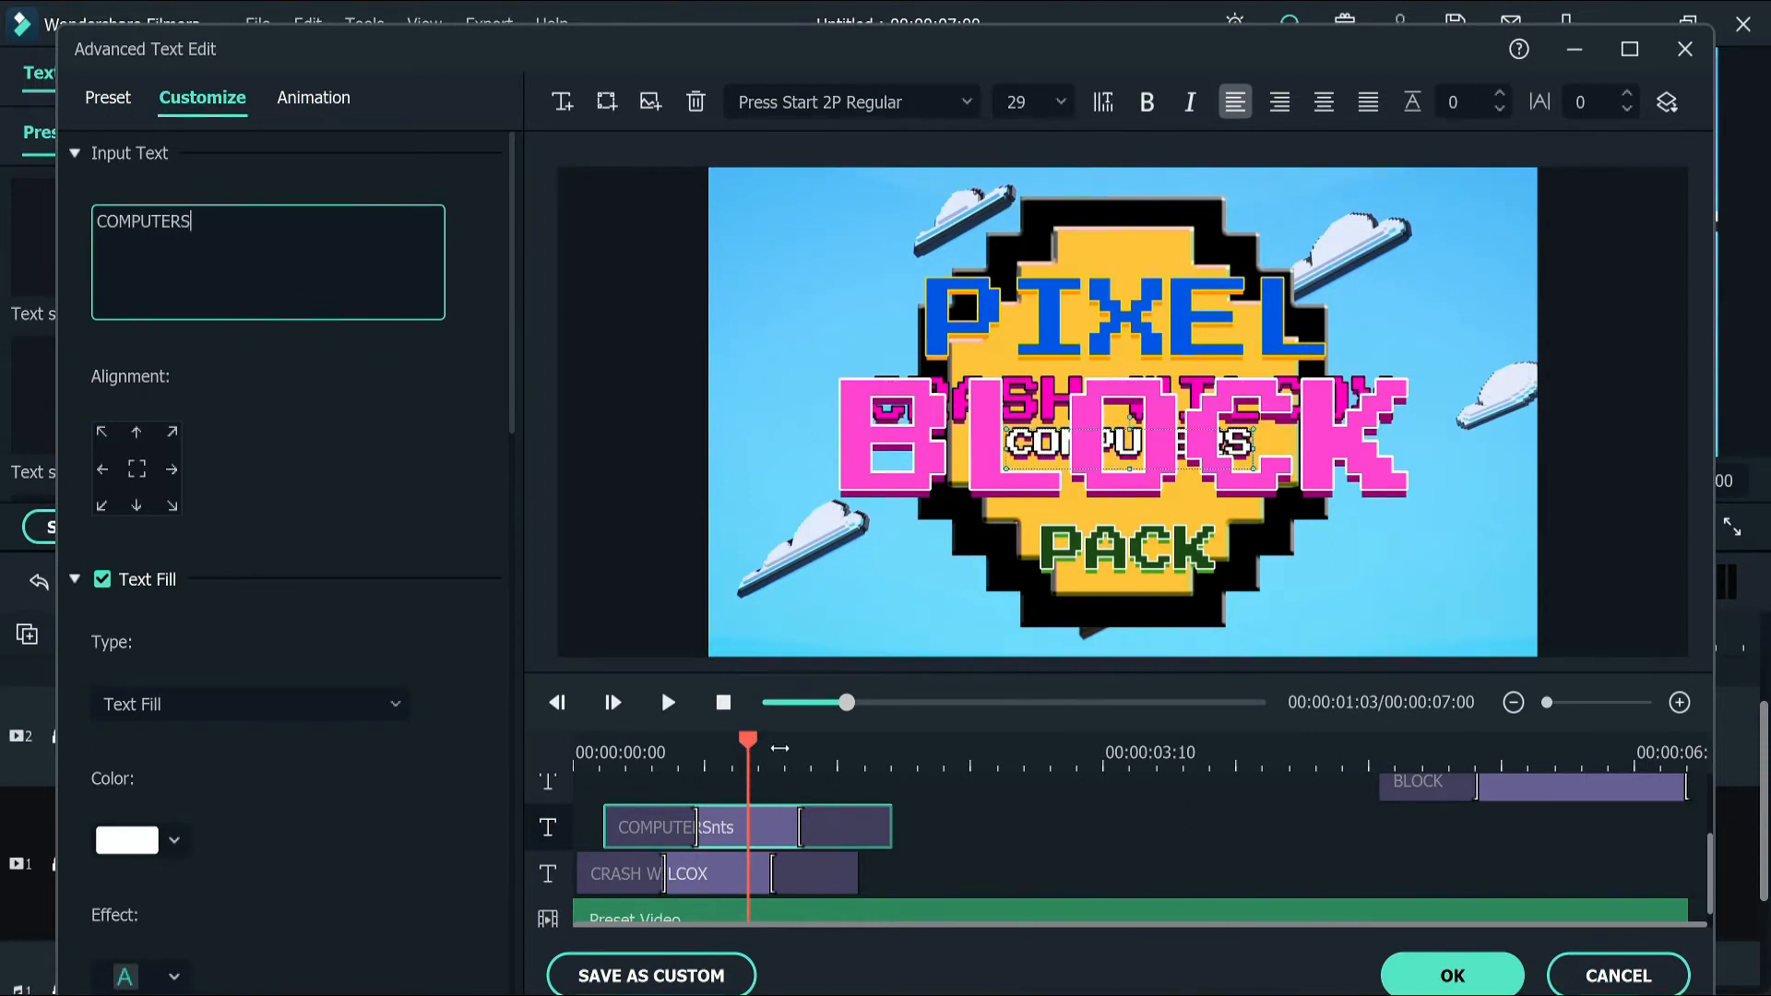
Move the playhead to the closing titles near 5:28 and replace the "PIXEL" title's text with "FORTNITE"
drag(752, 748, 1517, 850)
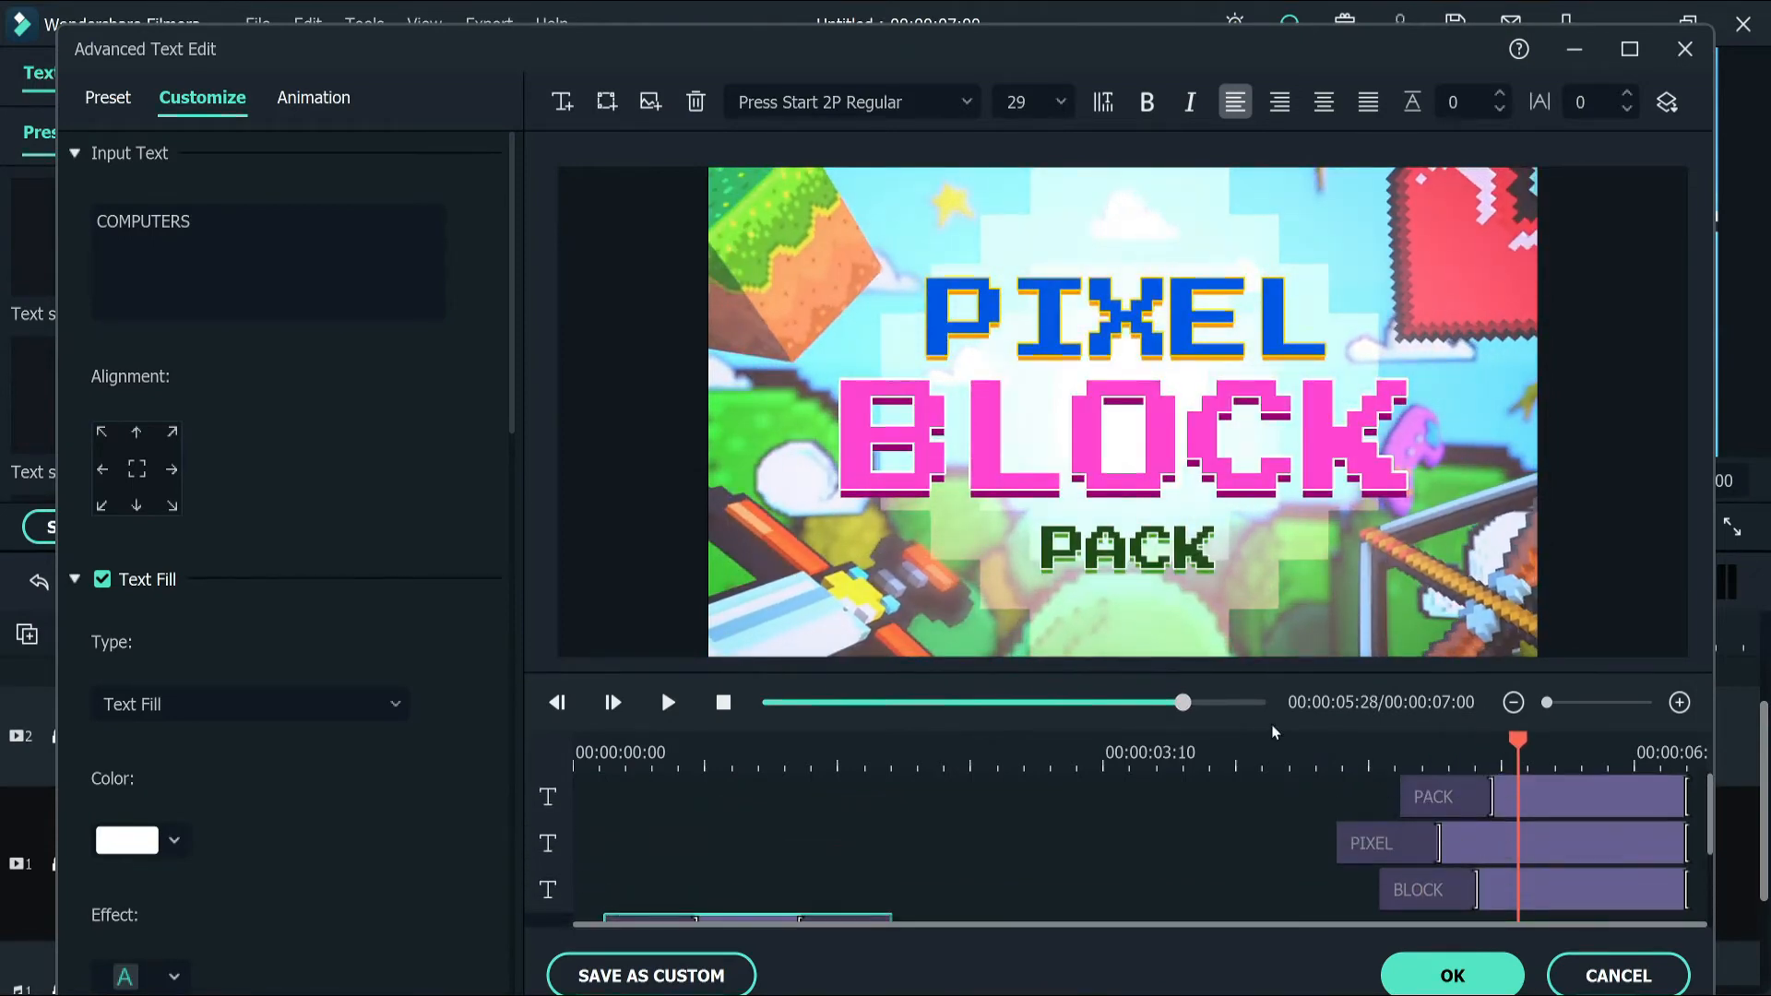
click(1477, 850)
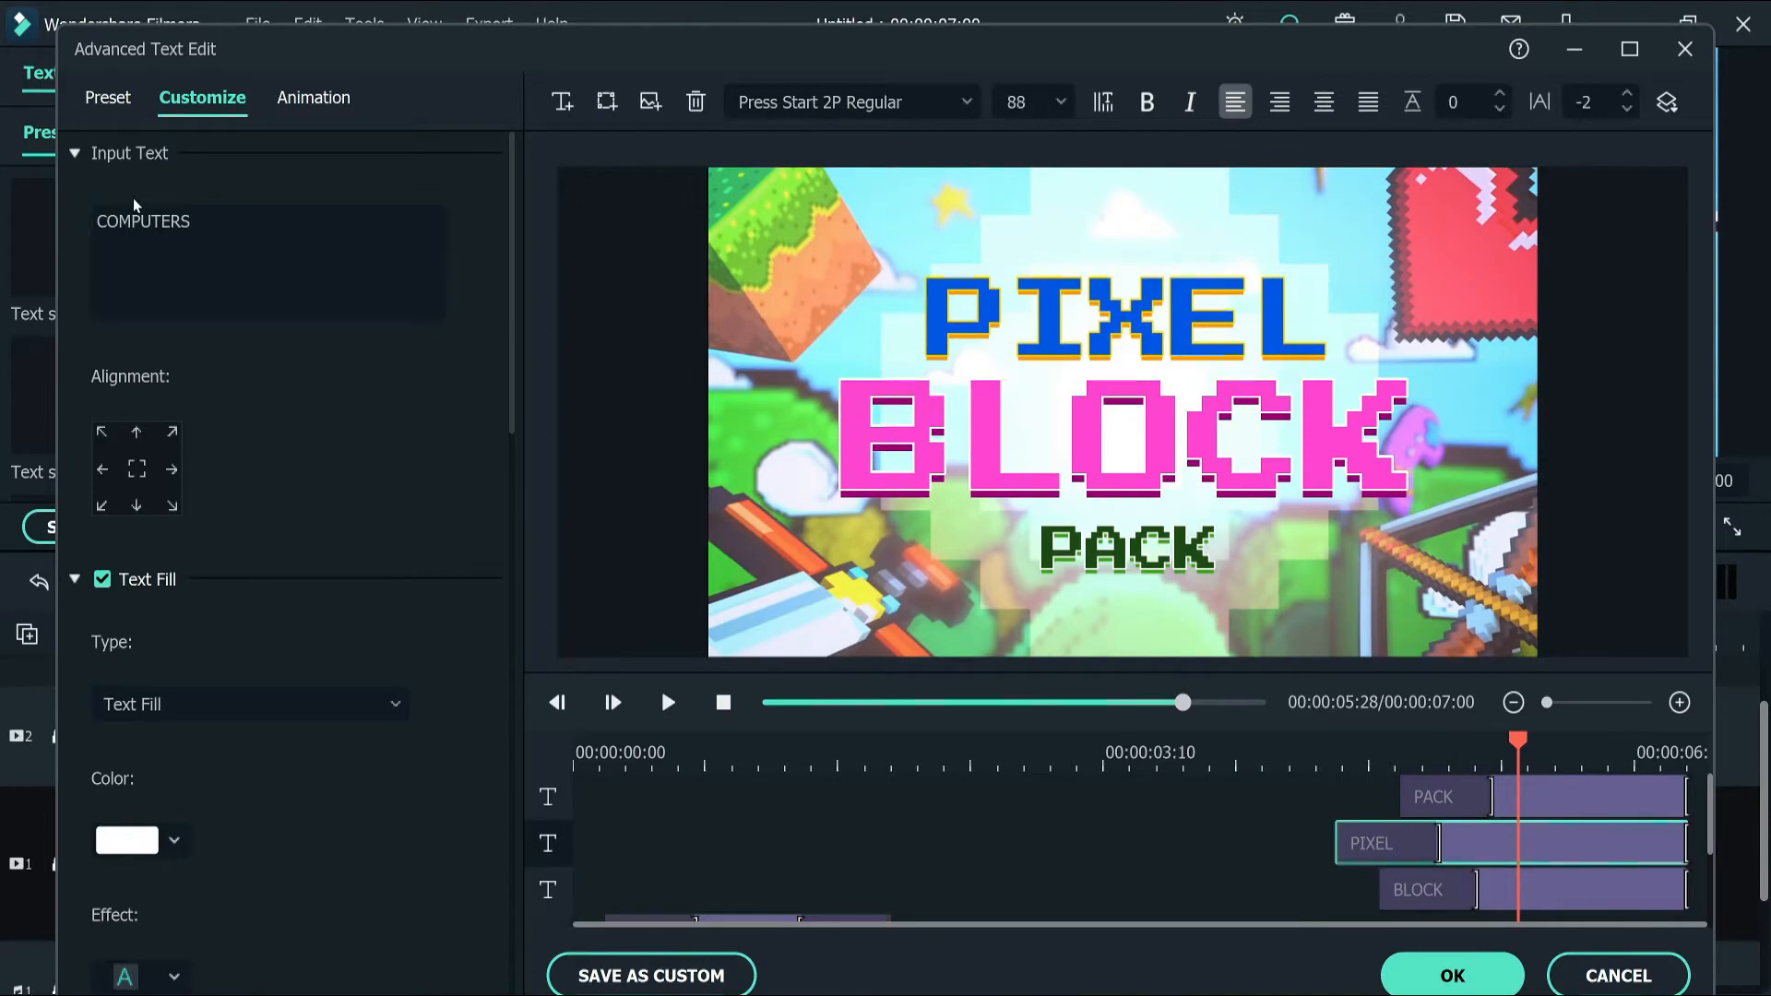
drag(273, 245, 92, 219)
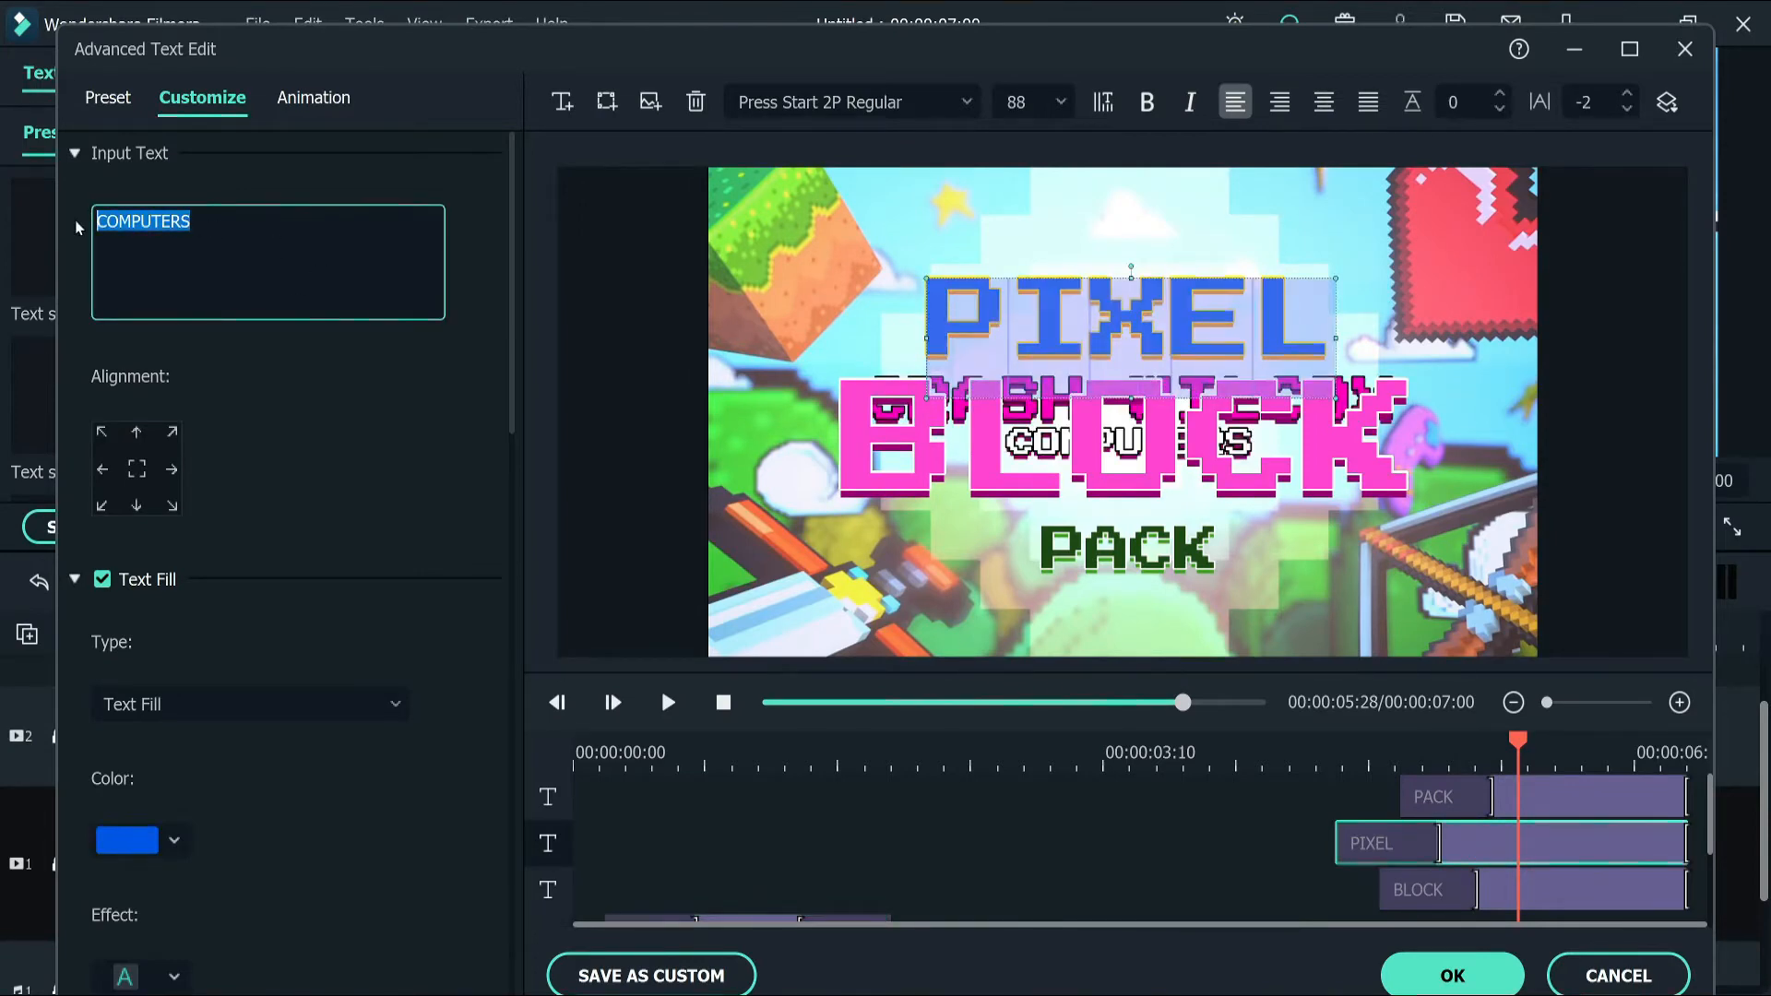
text(FORTNITE)
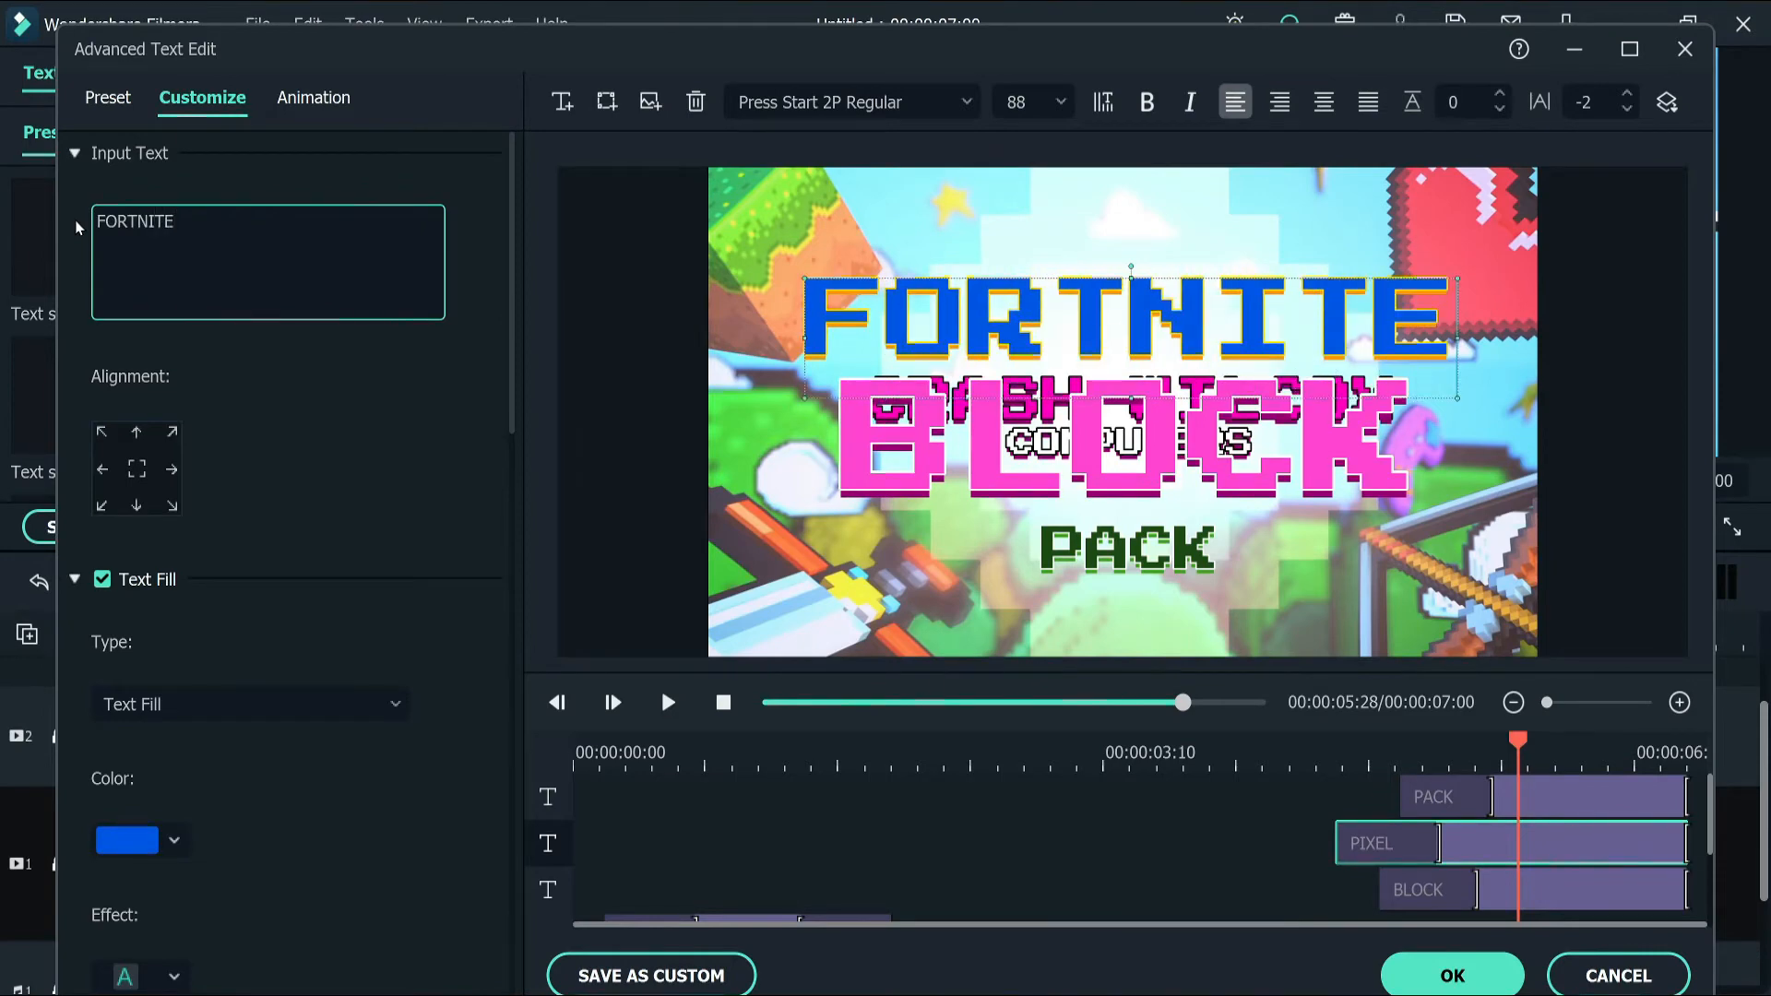
Replace the "BLOCK" title's text with "BEGINNERS"
click(1537, 898)
drag(232, 225, 26, 204)
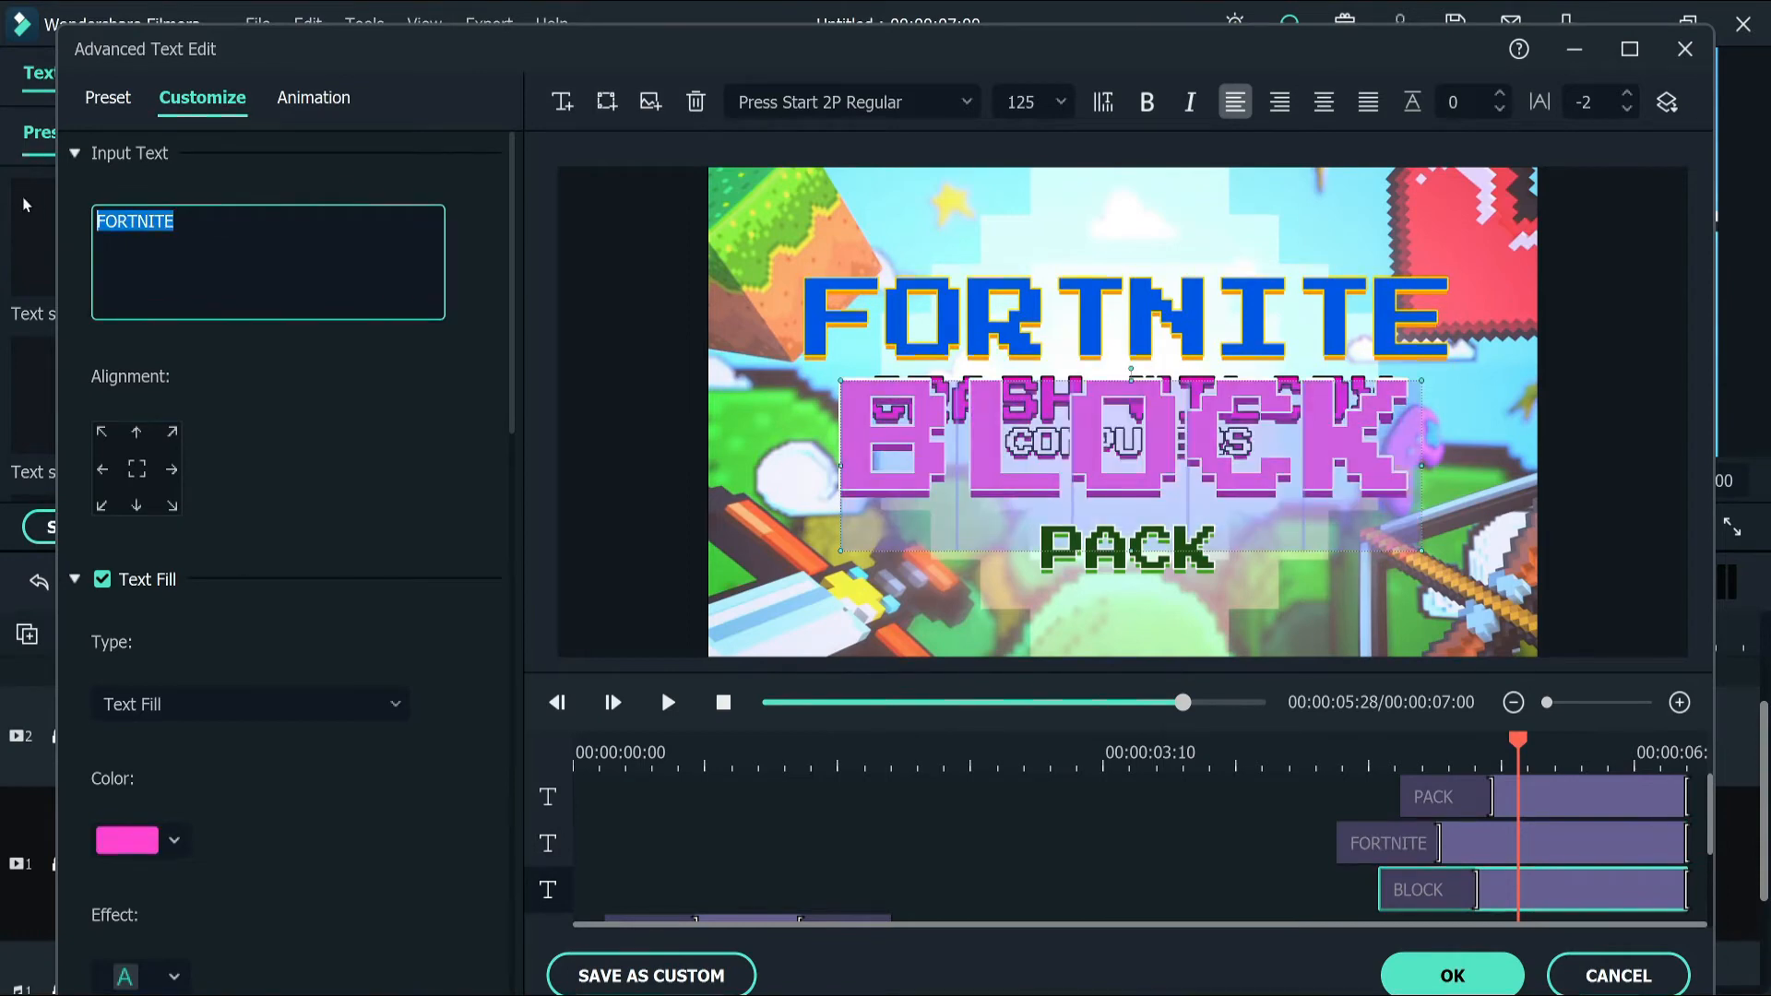
text(BEG)
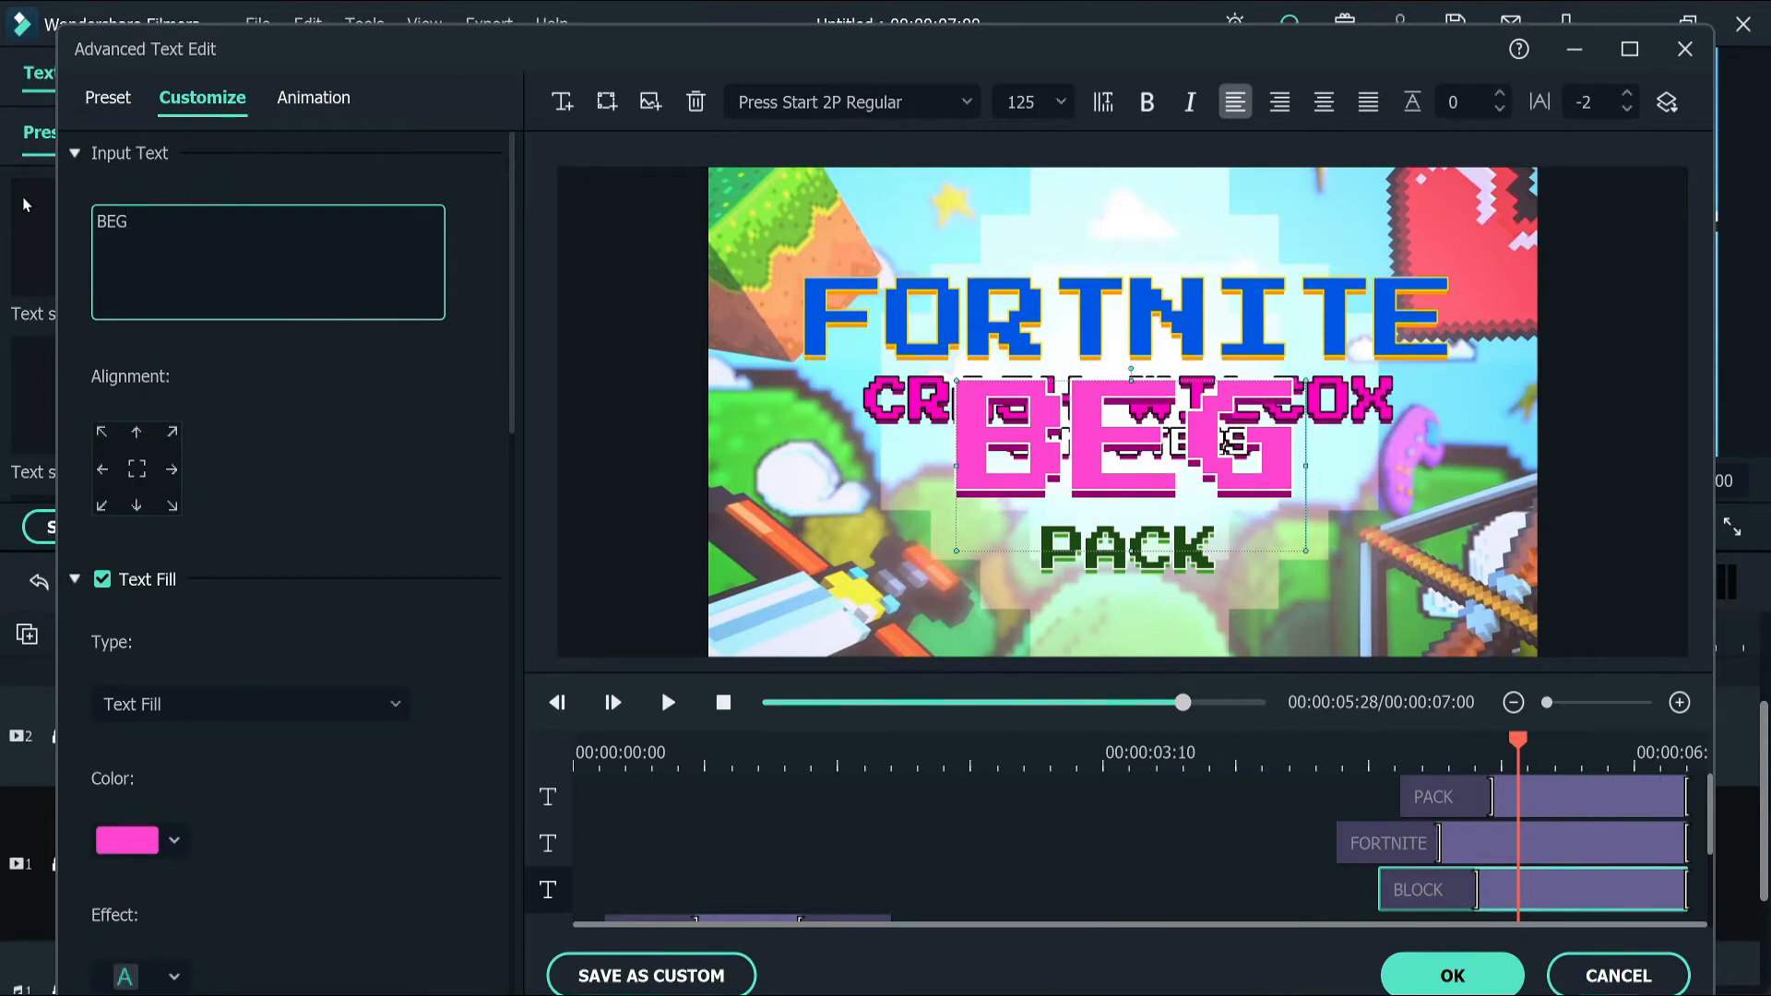
text(INNERS)
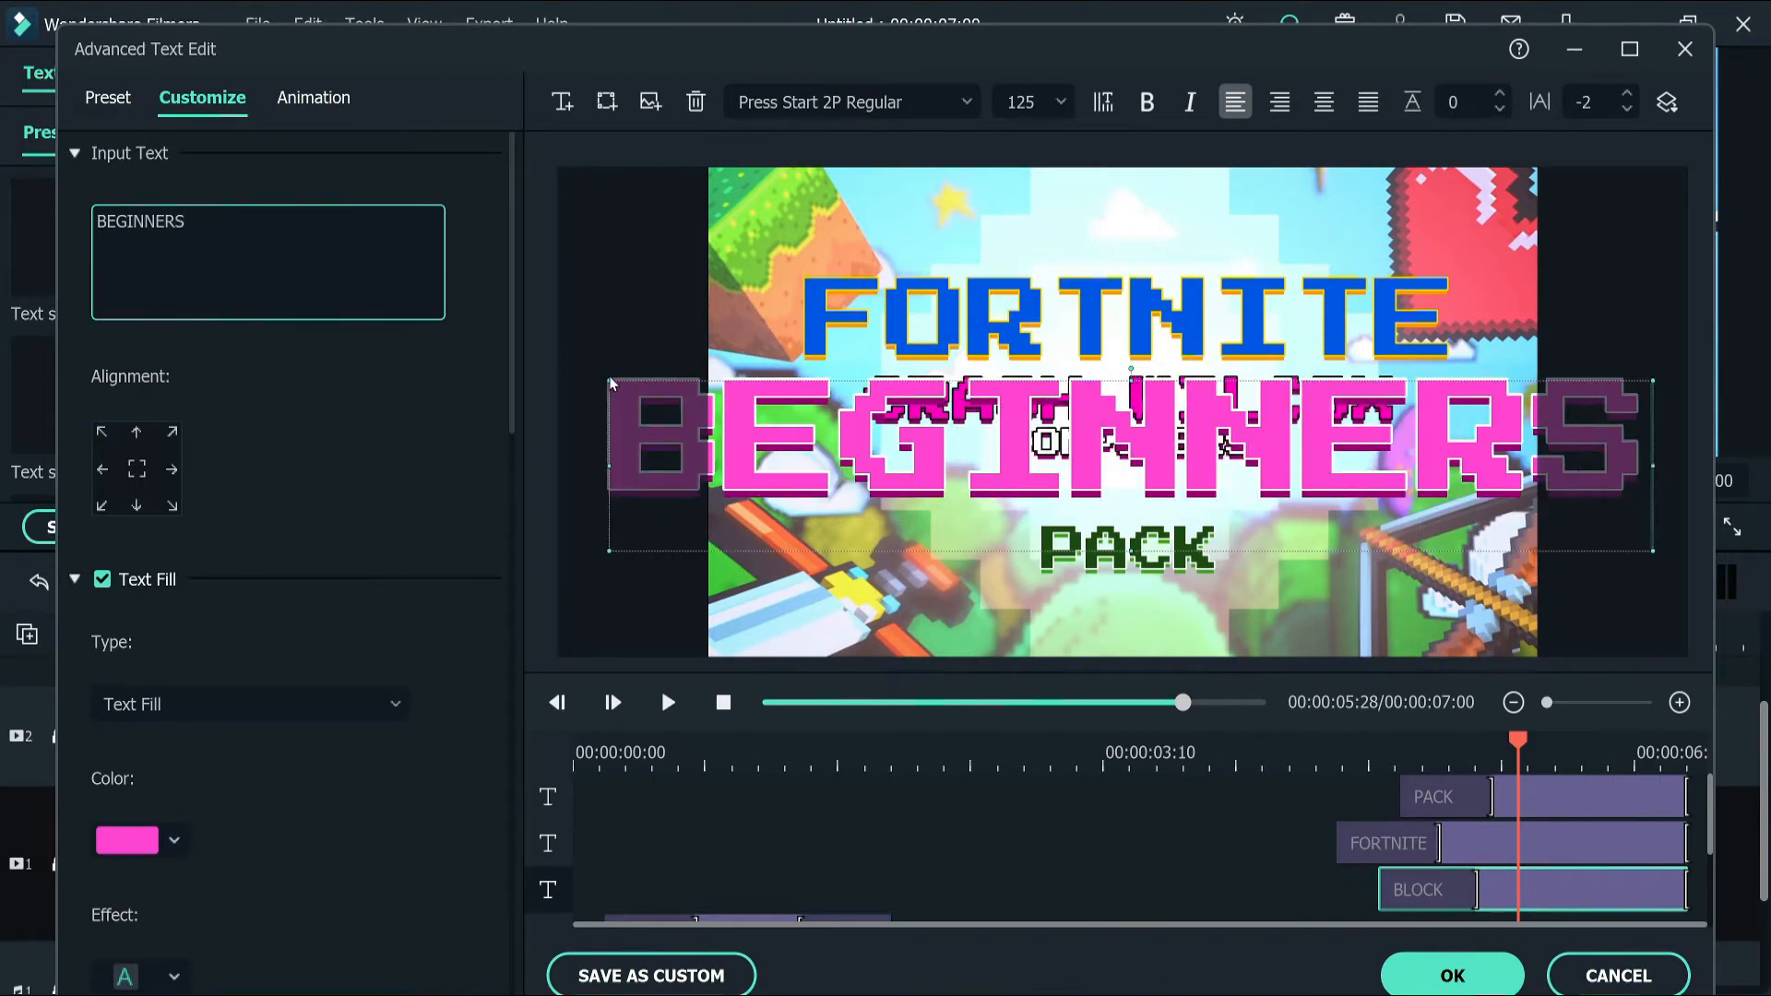
Shrink the "BEGINNERS" title from both of its upper corners so it fits inside the video frame
click(728, 410)
drag(729, 411, 815, 424)
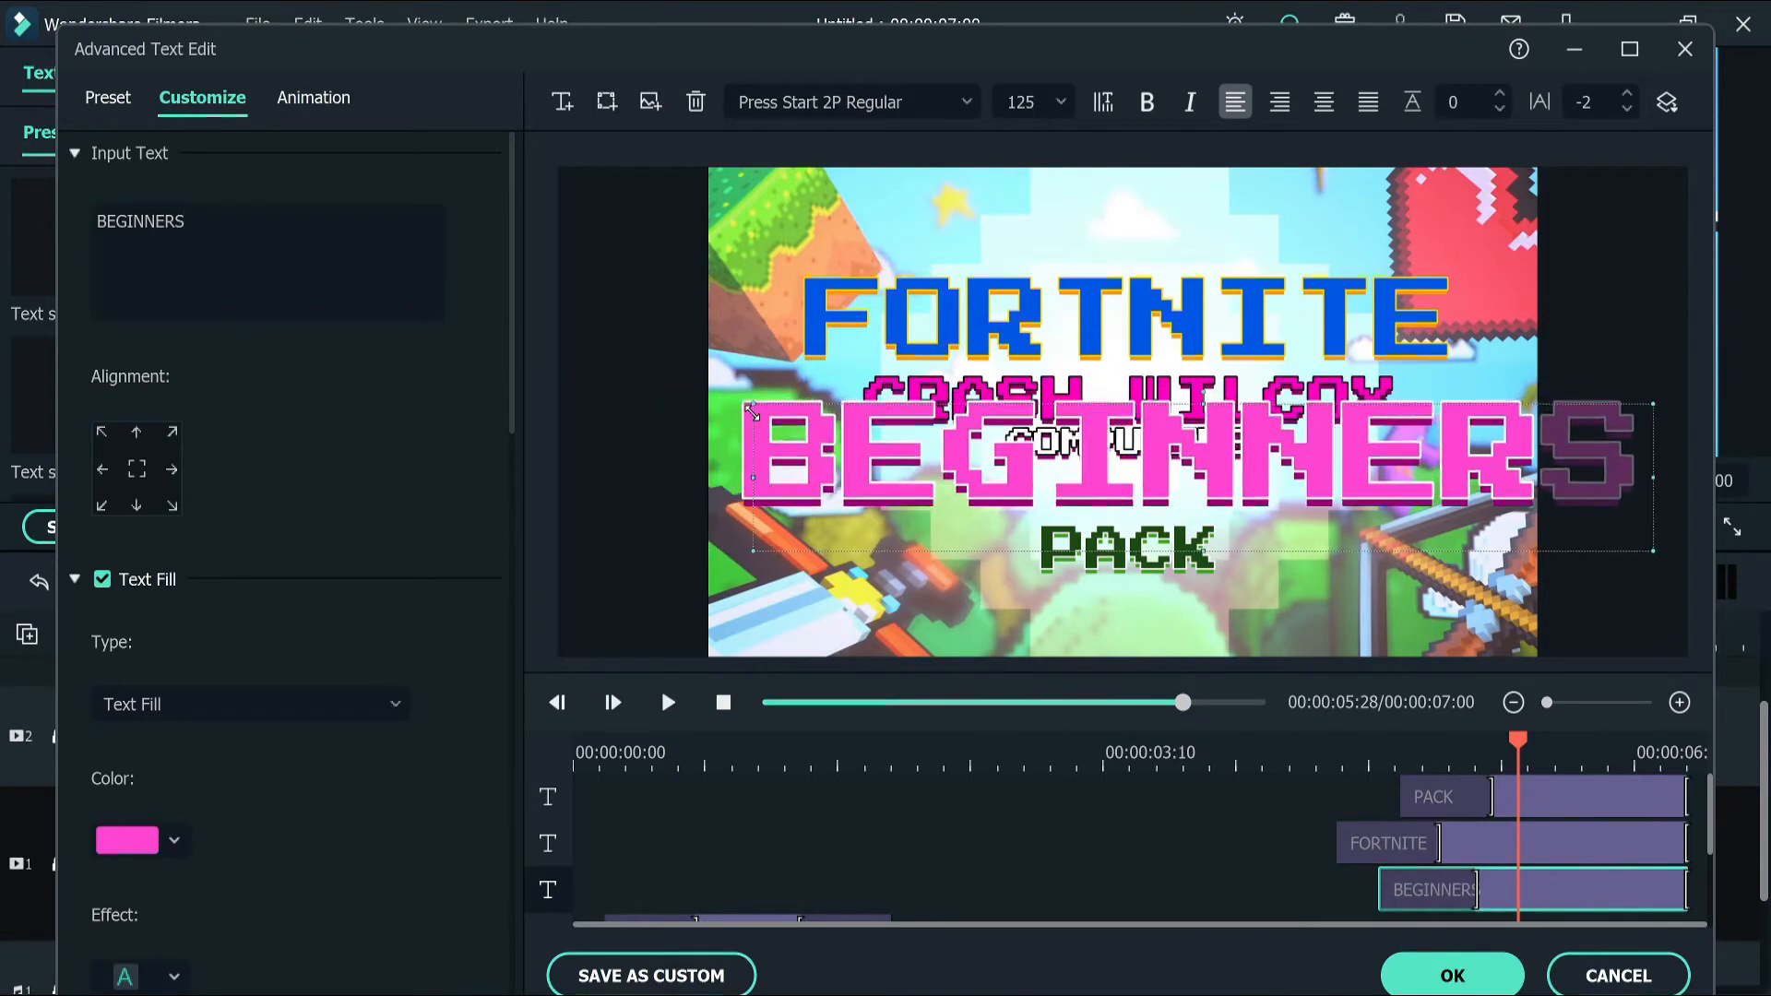
drag(1656, 402, 1488, 423)
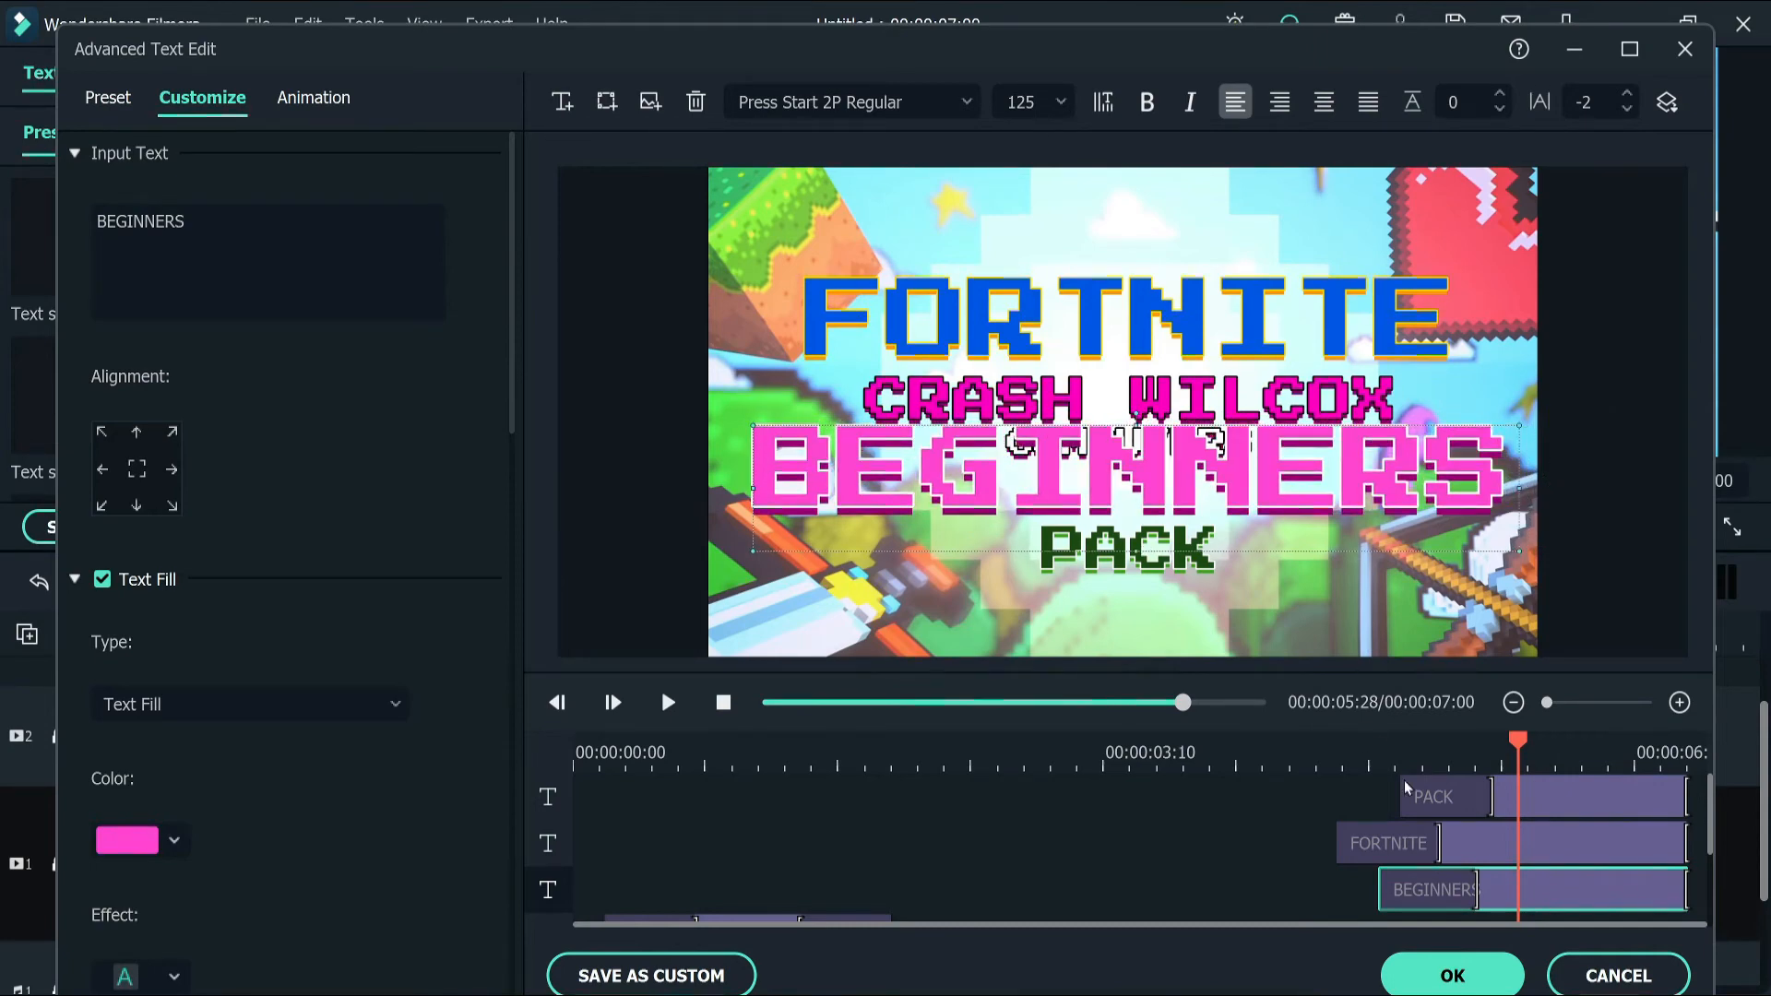
Replace the "PACK" title's text with "GUIDE" and play the opener from the beginning
click(1535, 801)
drag(159, 227, 58, 217)
text(GUIDE)
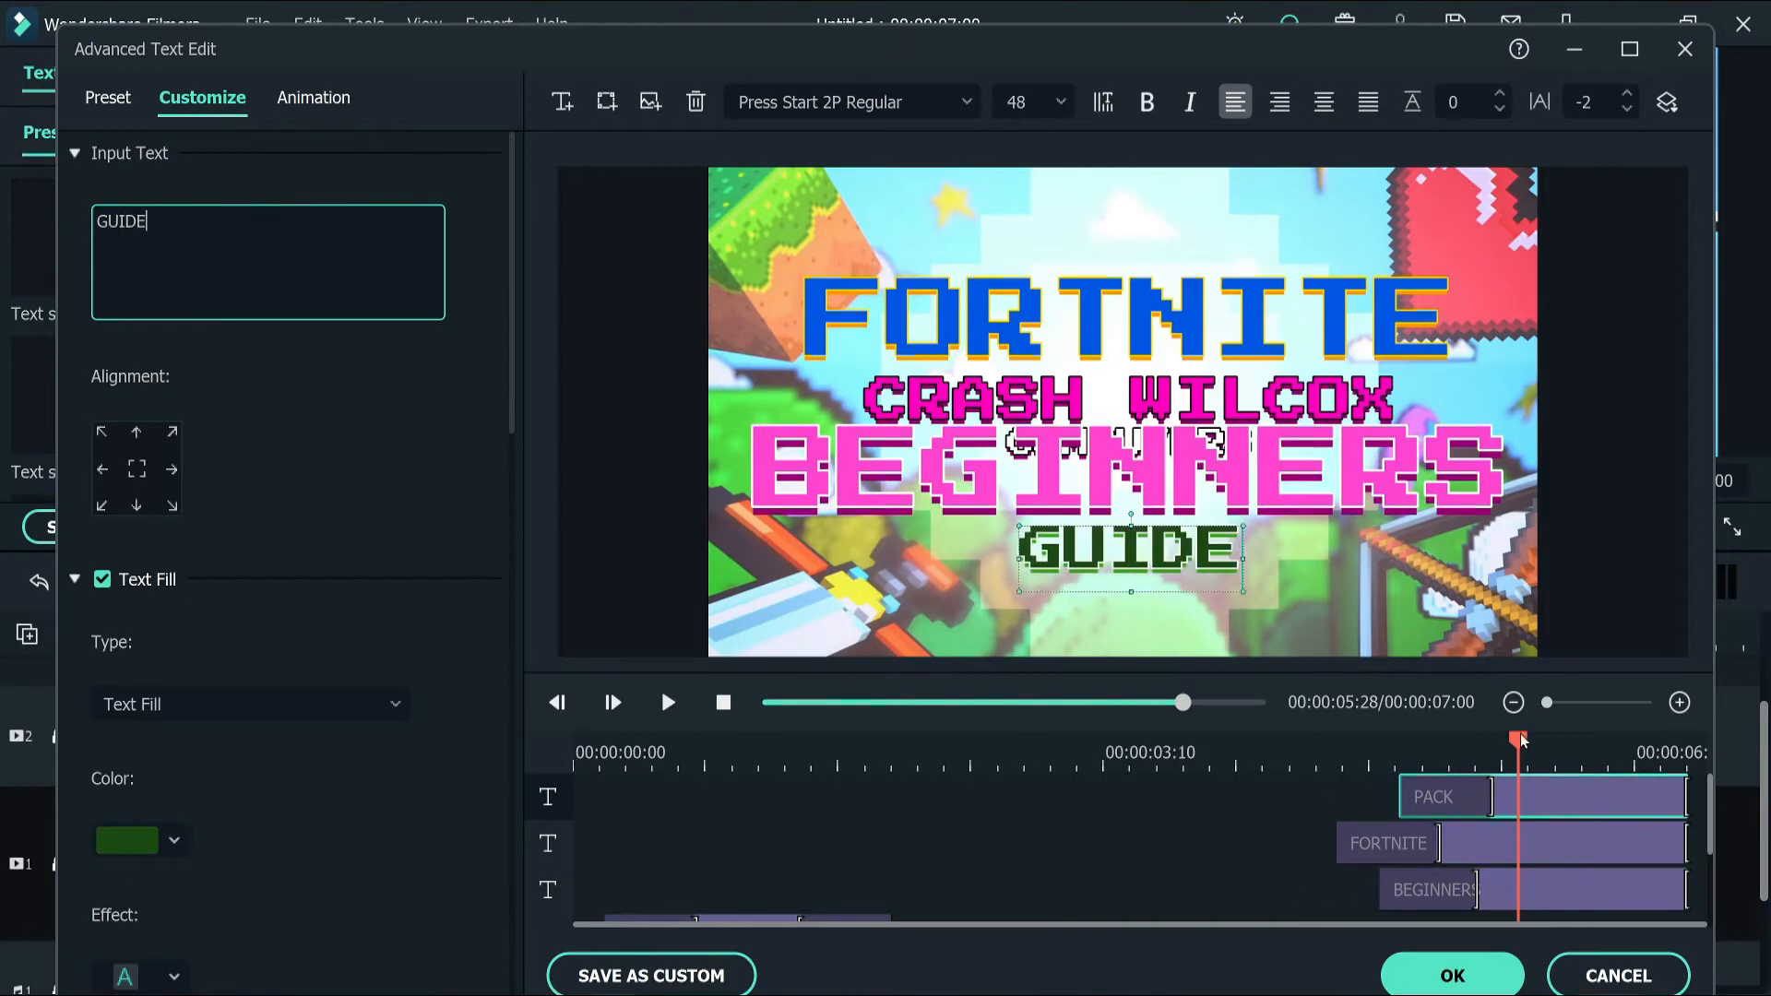
drag(1522, 742, 576, 742)
click(669, 703)
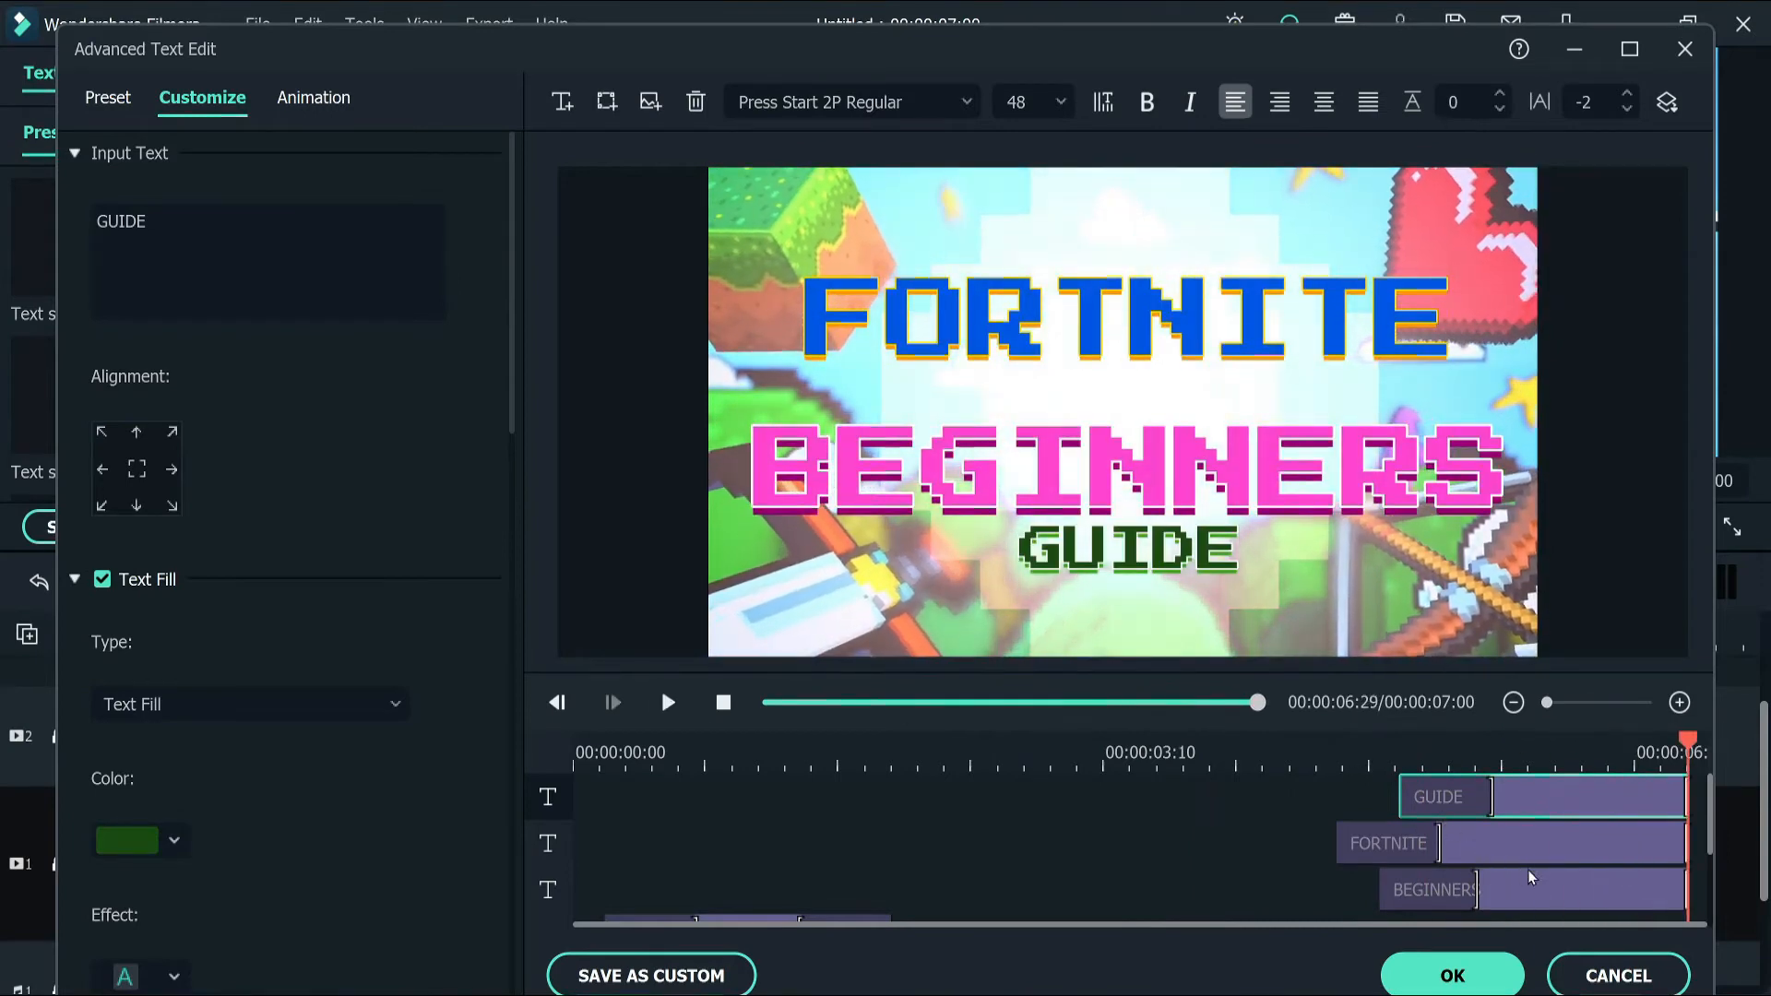
Move the "BEGINNERS" title up so it sits between "FORTNITE" and "GUIDE", and replay the ending
click(1547, 889)
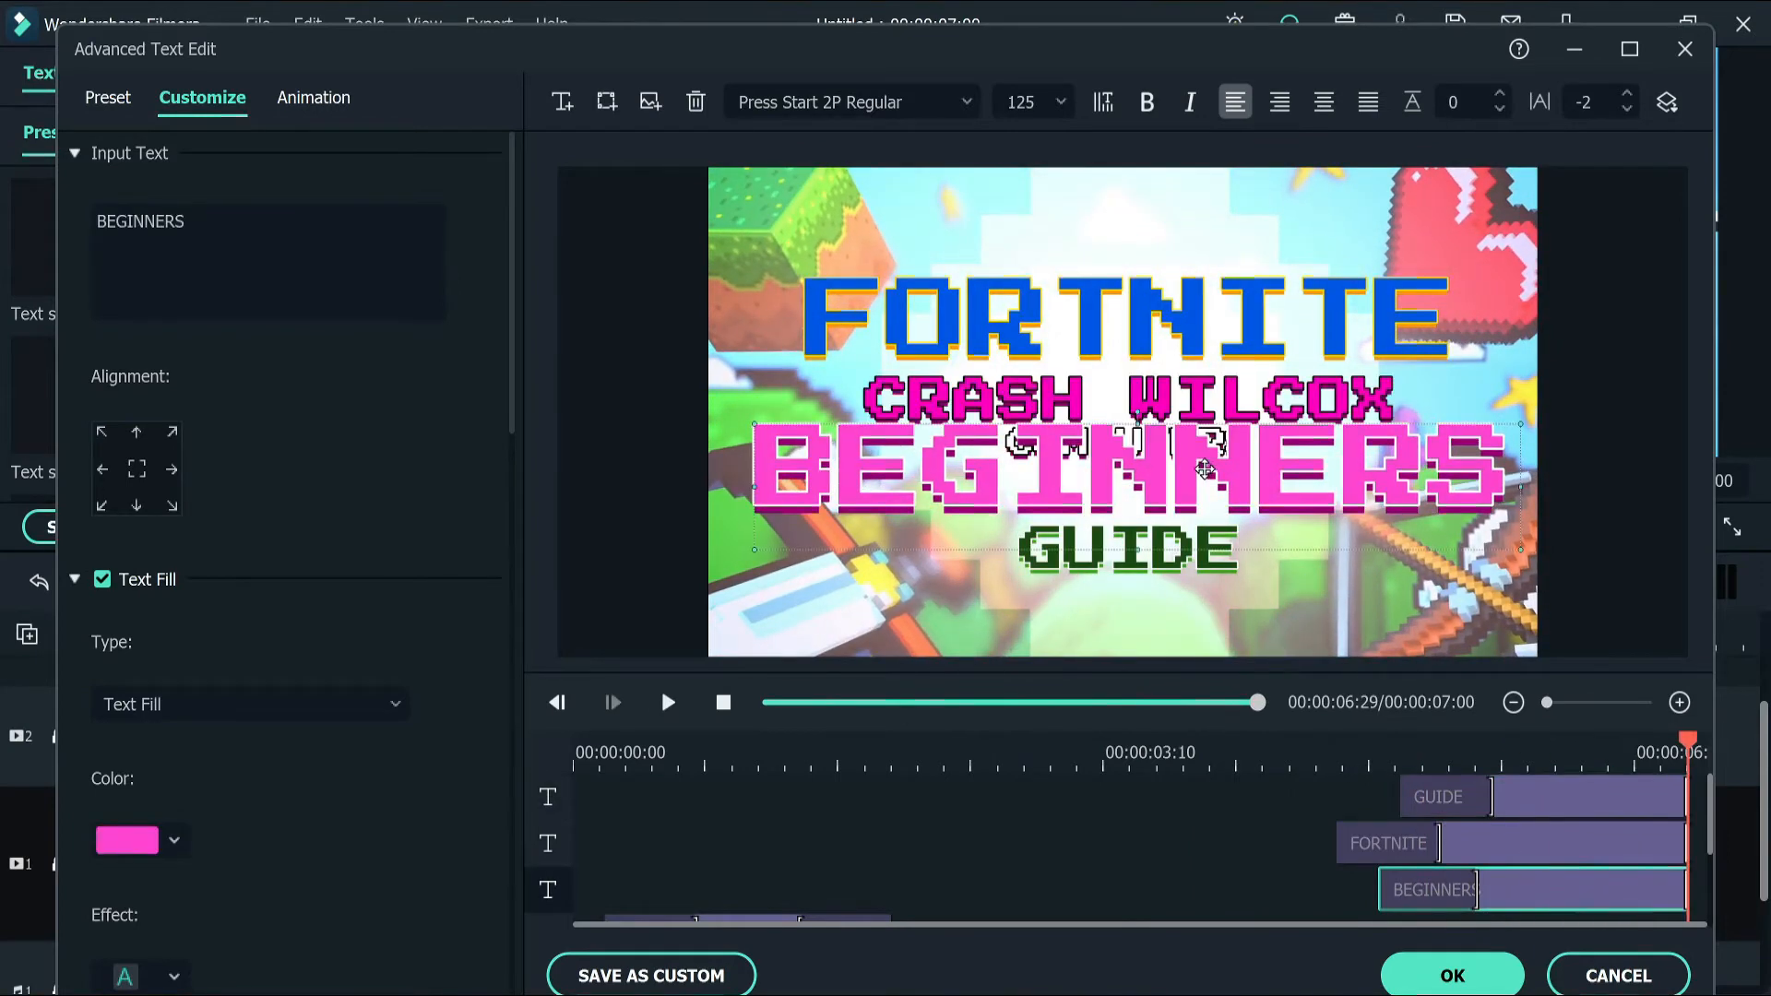
mouse_move(1127, 438)
mouse_down()
mouse_move(1144, 430)
mouse_move(1130, 441)
mouse_up()
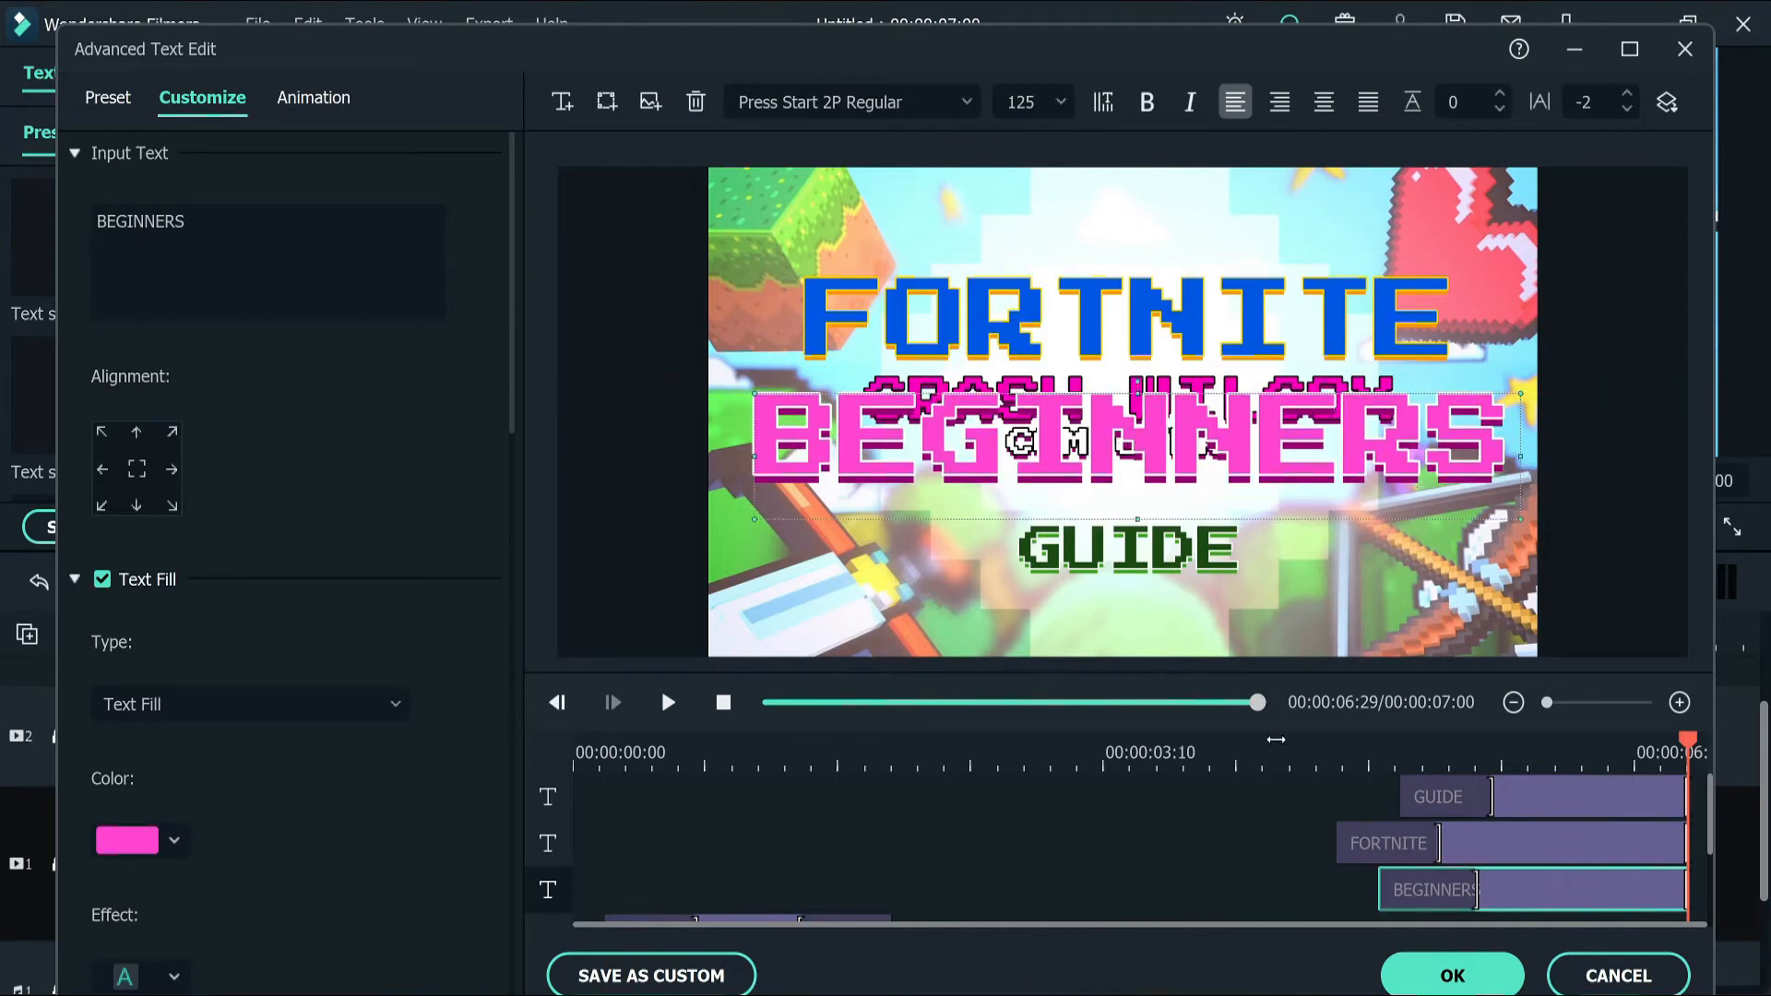
click(1295, 766)
click(664, 693)
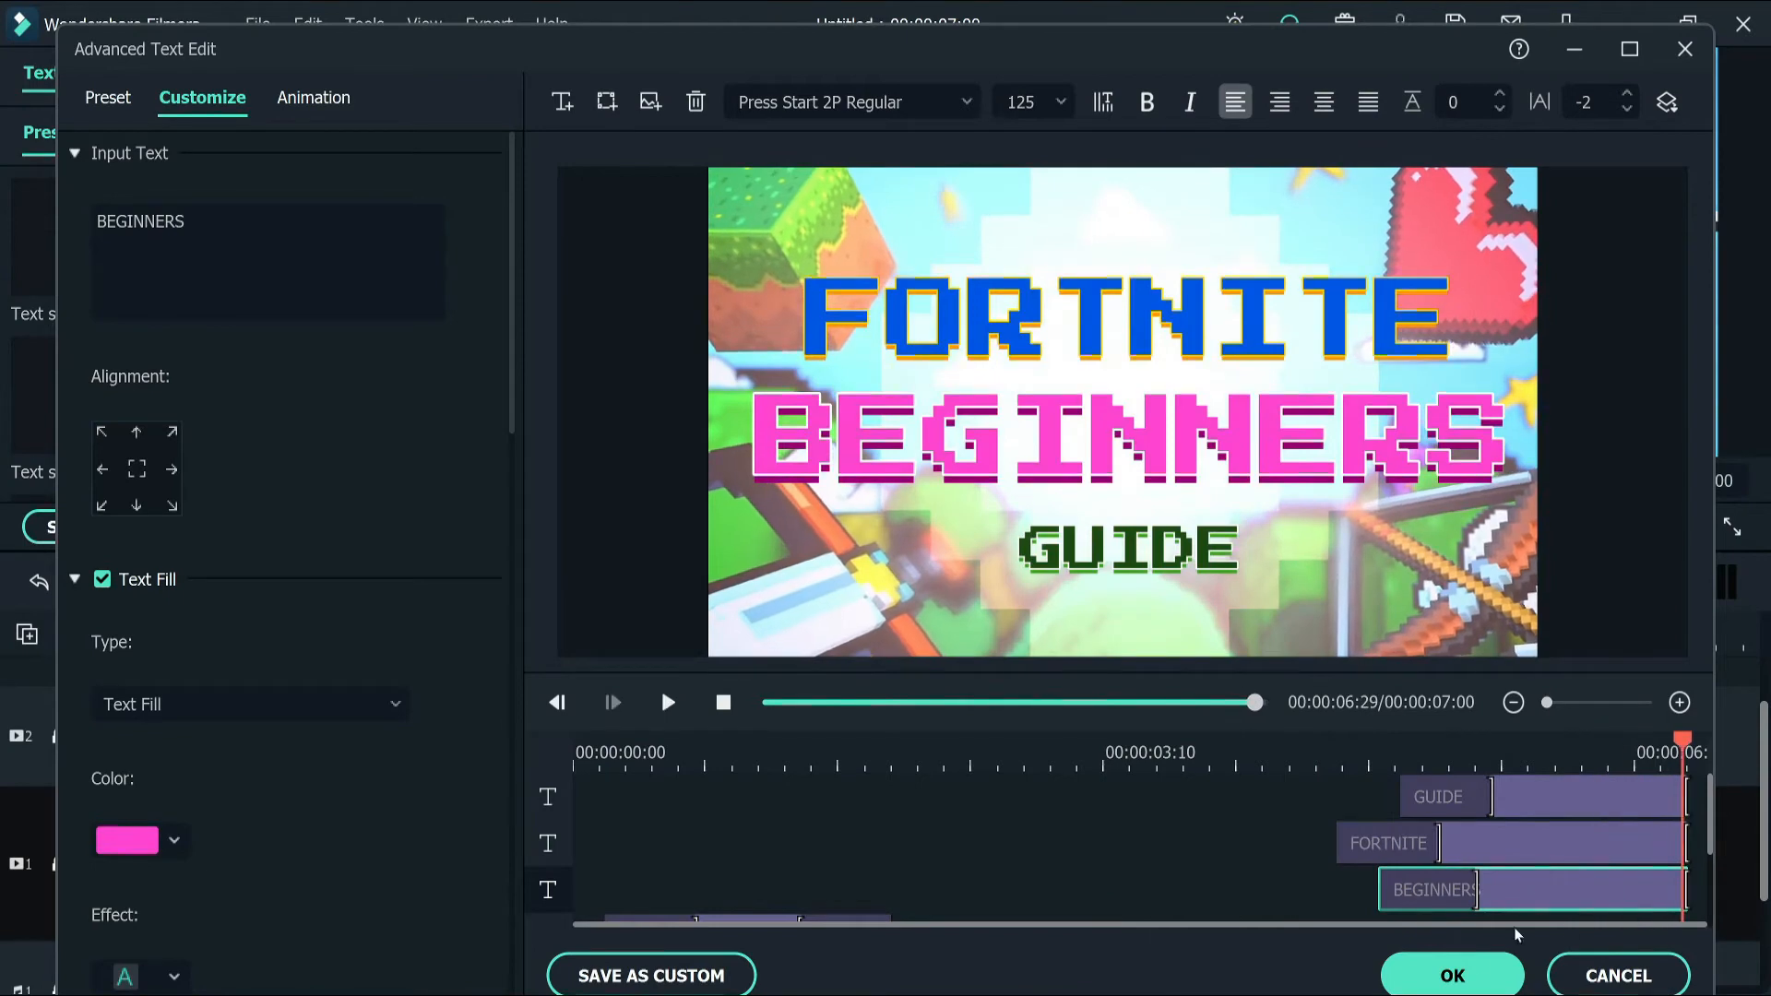
Apply the title edits to the opener clip and preview it by scrubbing on the main timeline
click(1473, 970)
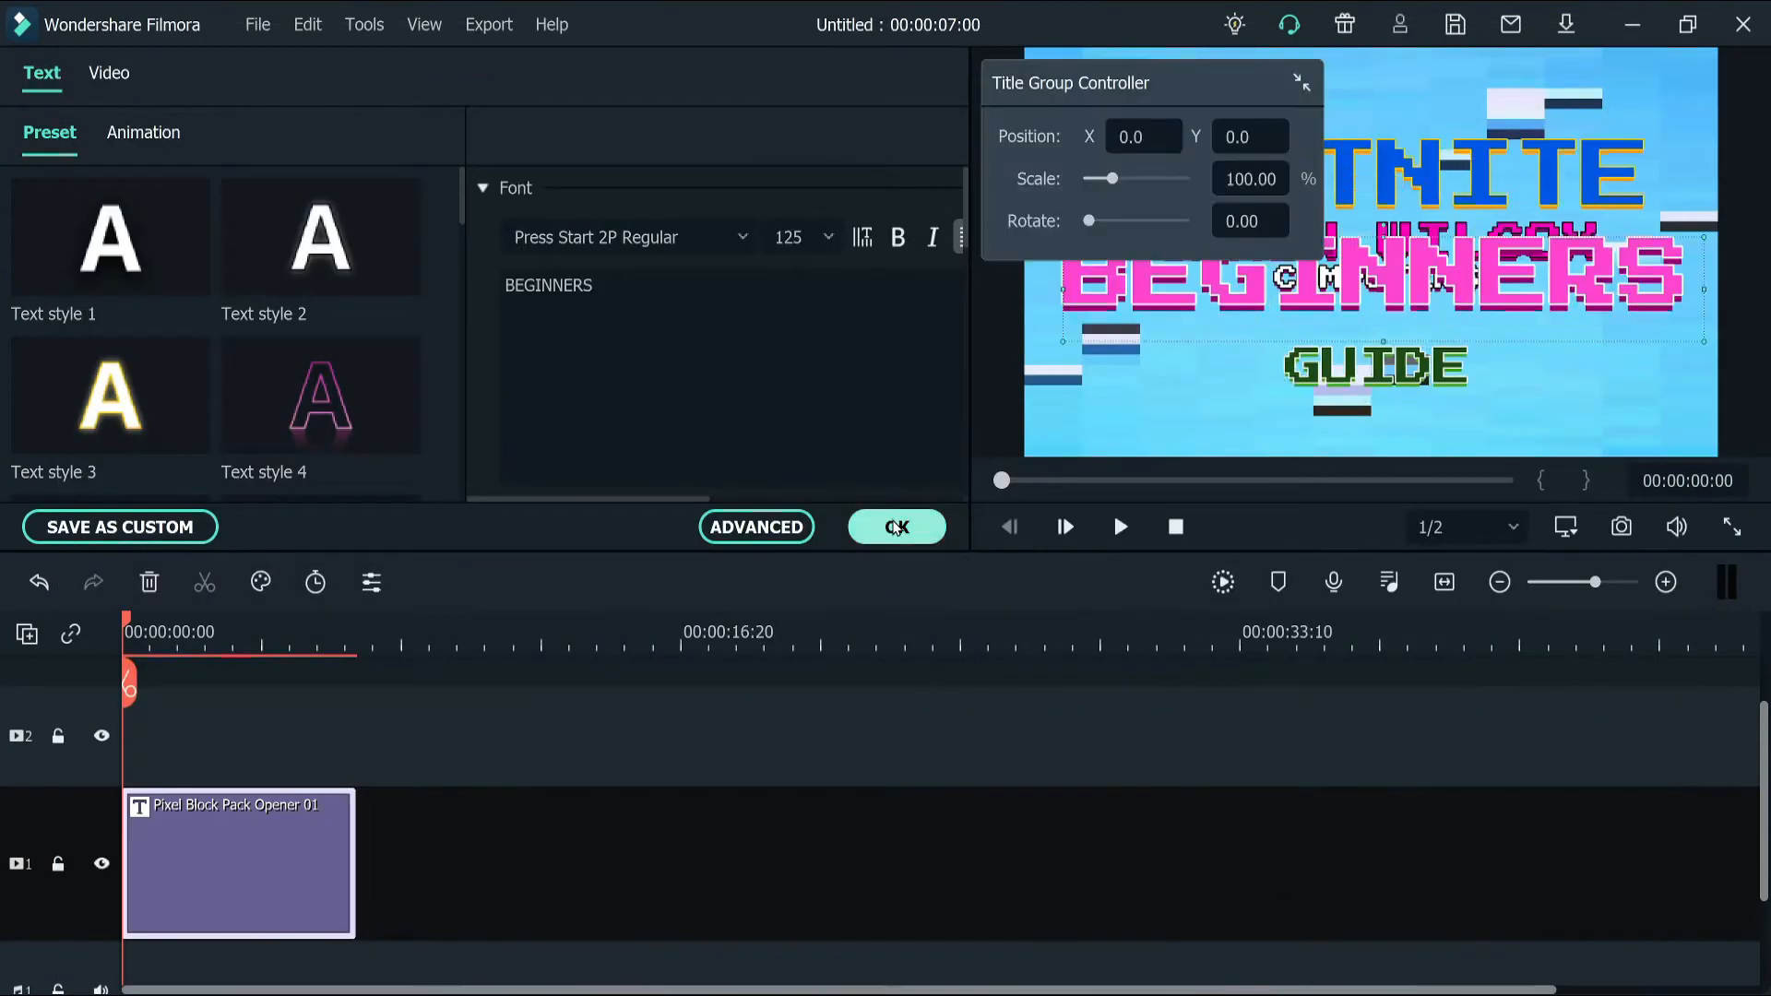
click(902, 522)
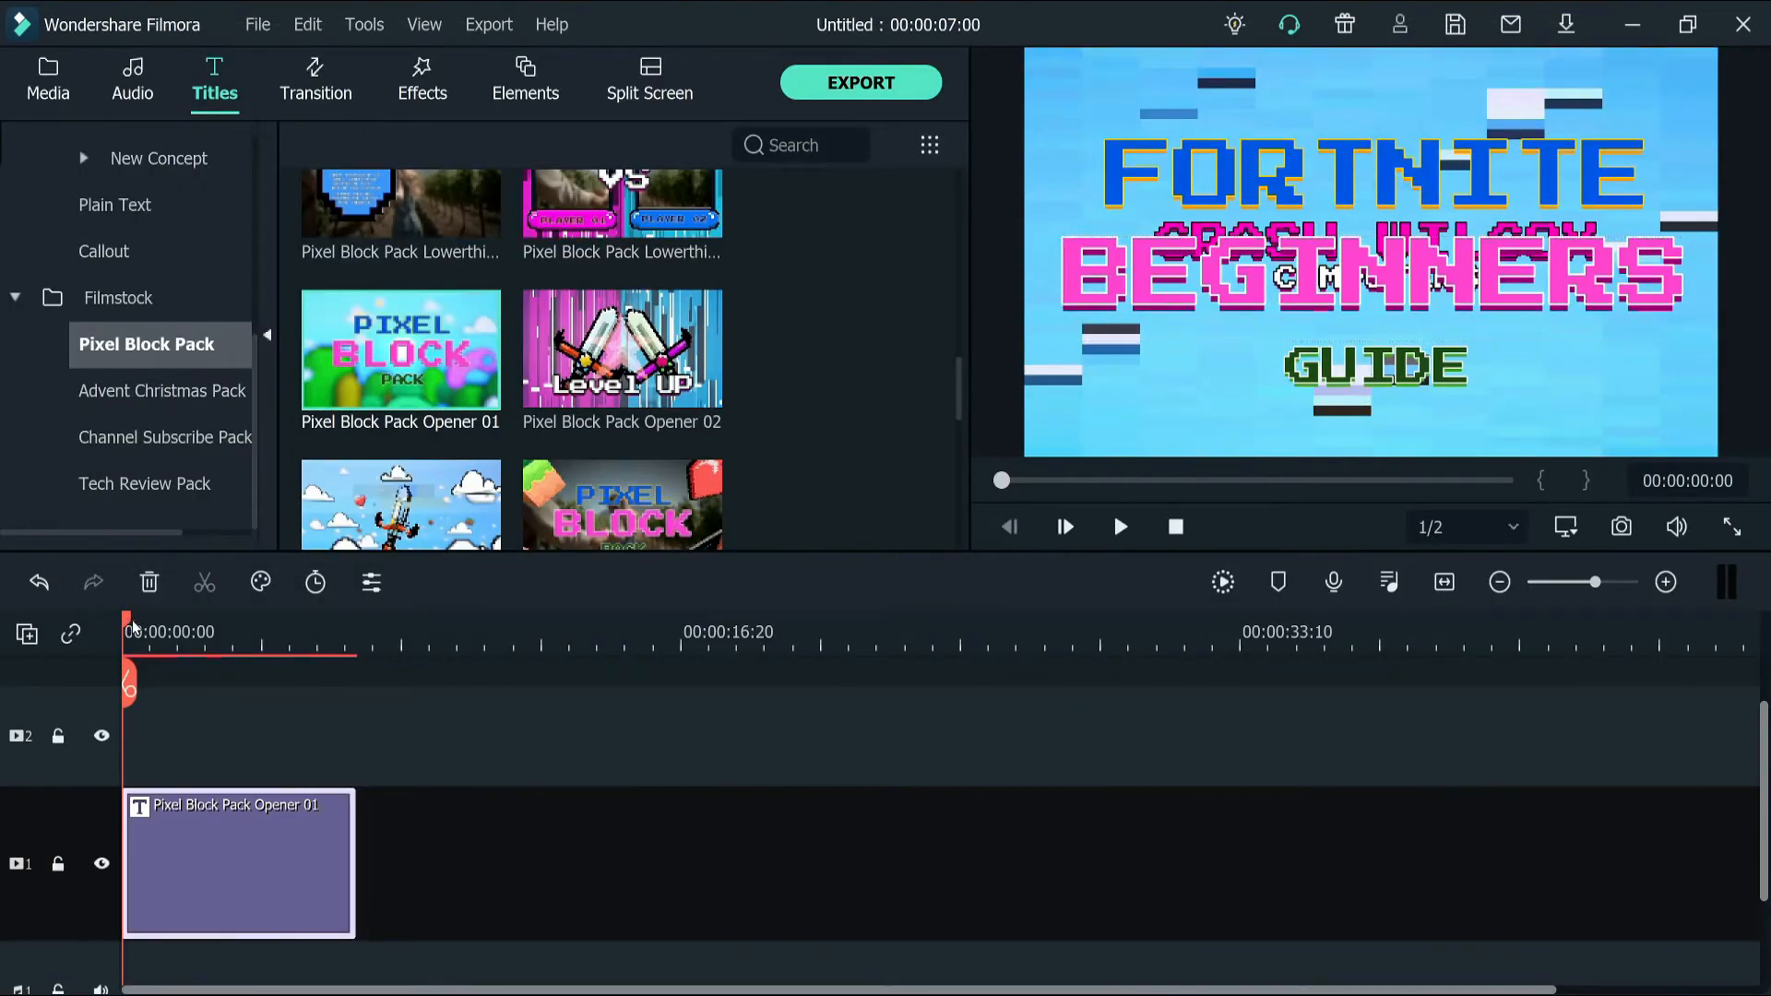
click(164, 635)
drag(189, 636, 126, 811)
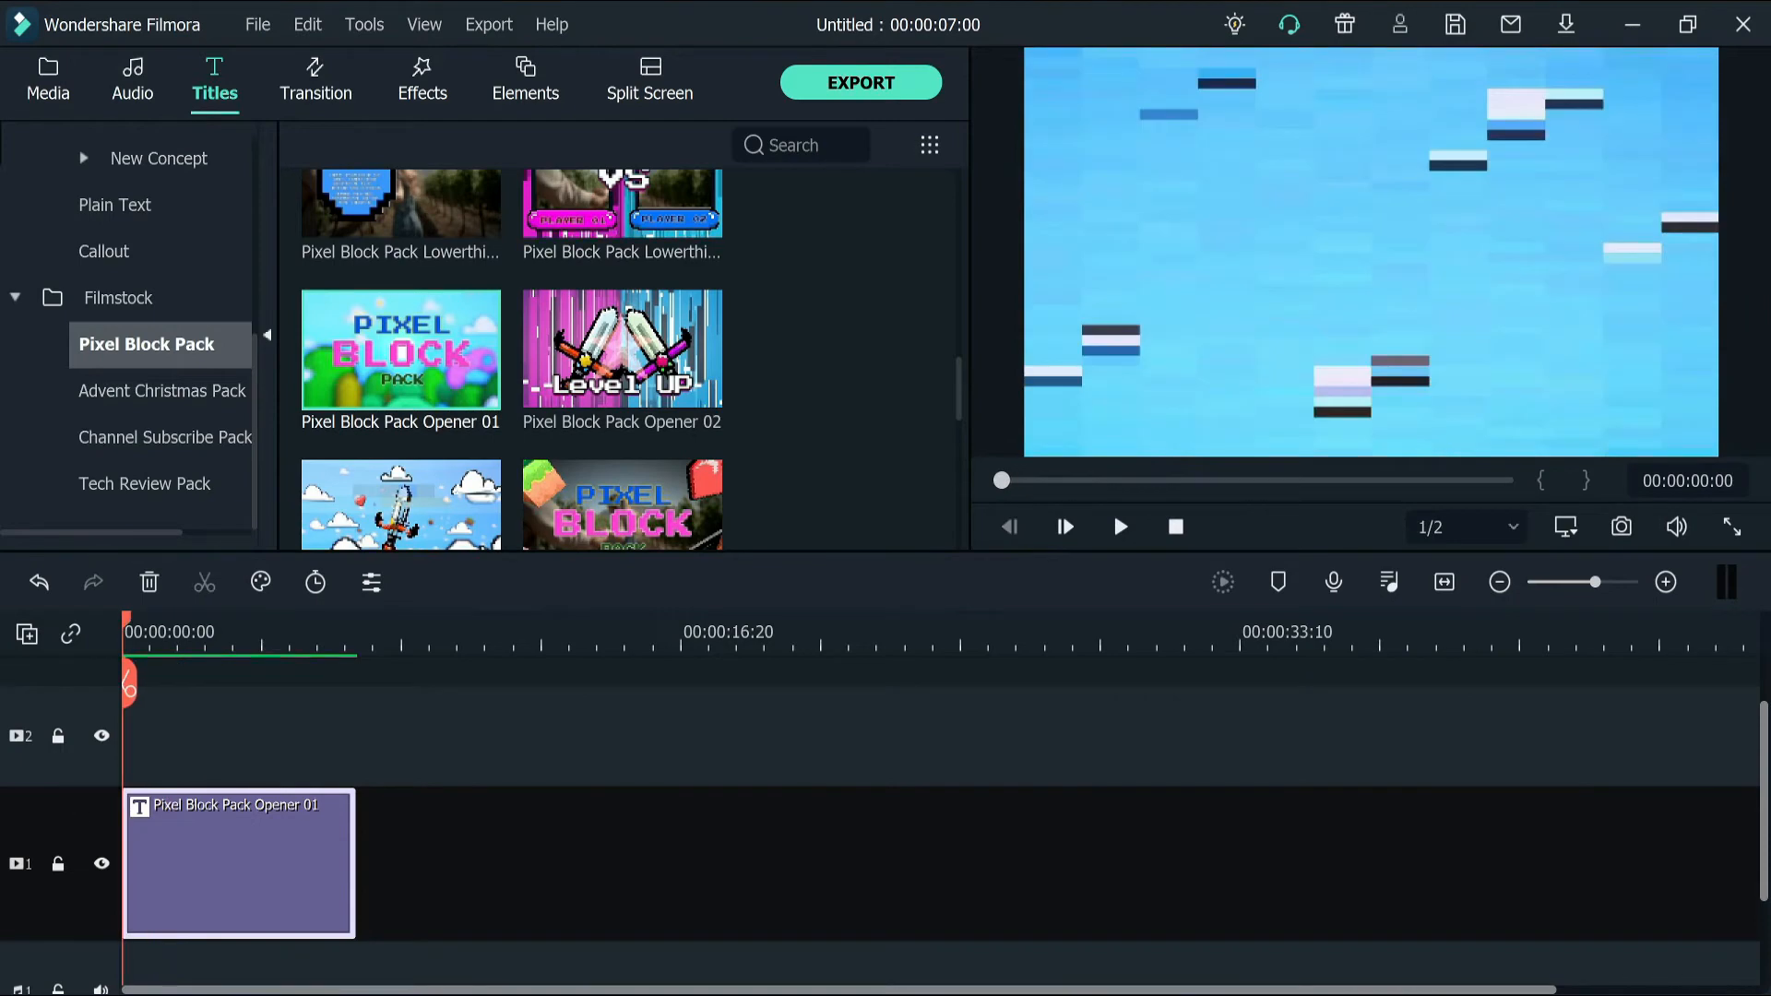
mouse_move(880, 994)
drag(126, 627, 111, 709)
drag(129, 631, 180, 696)
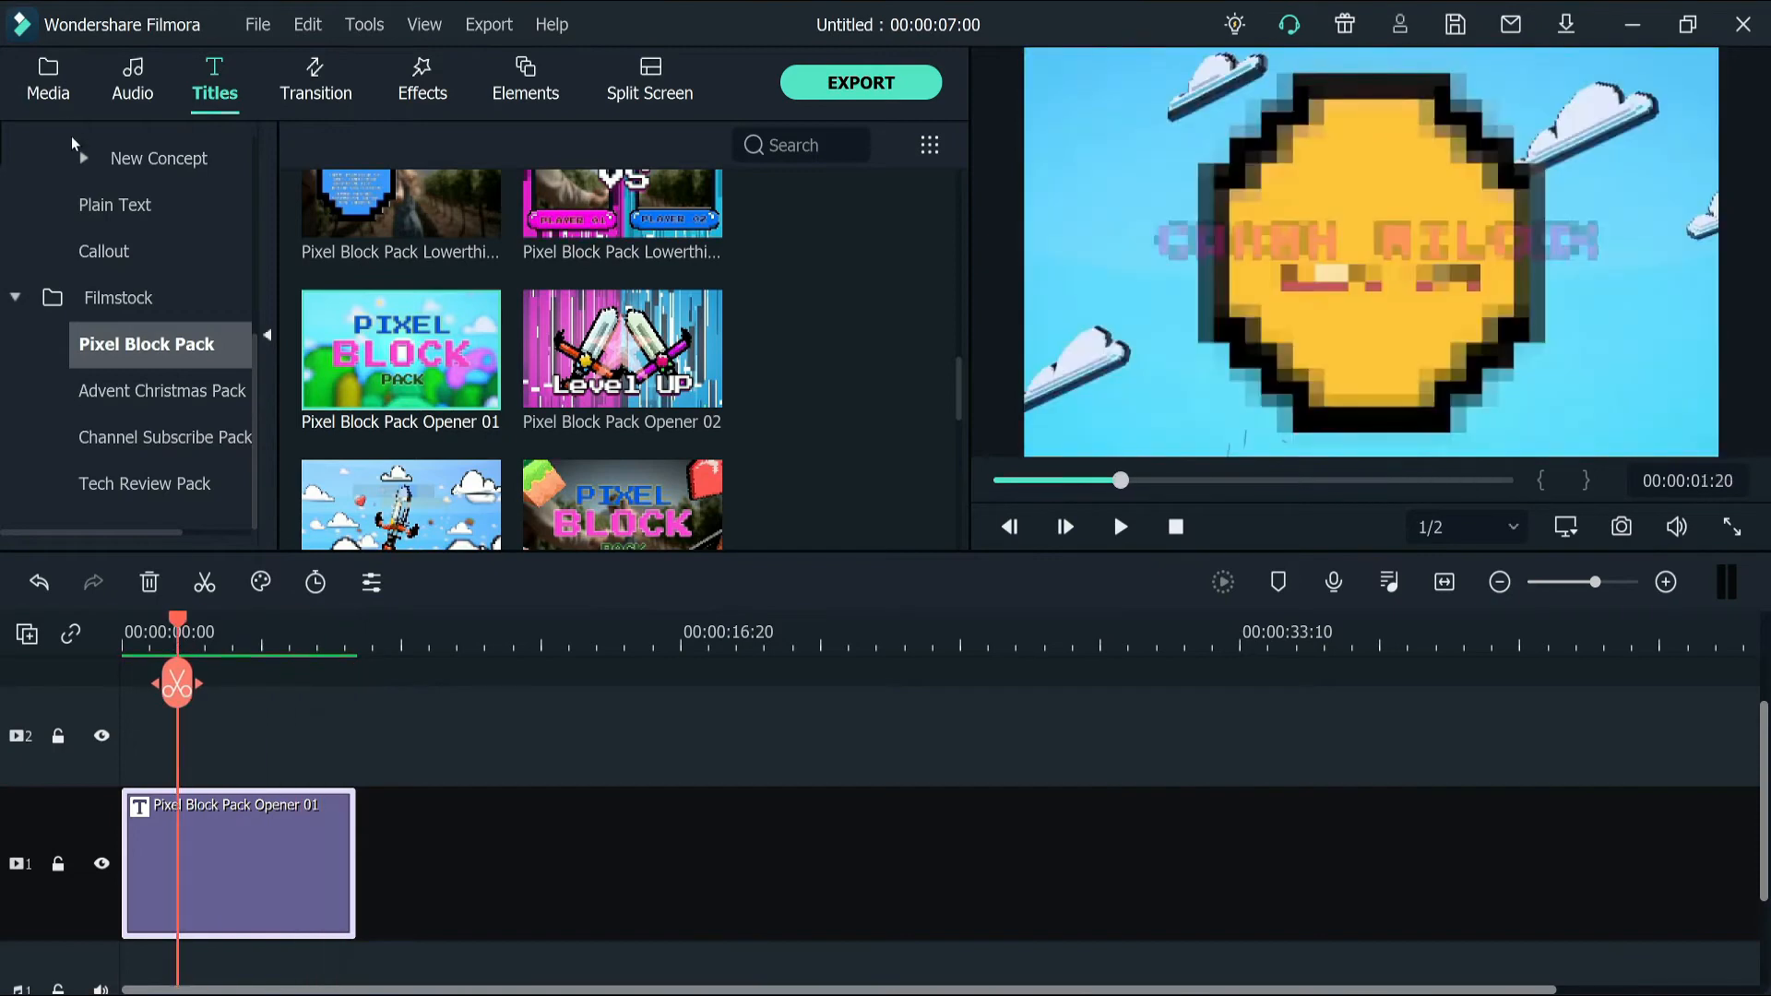
Import the "CWC Intro New" video from the Common File folder into the project media
click(48, 83)
click(450, 149)
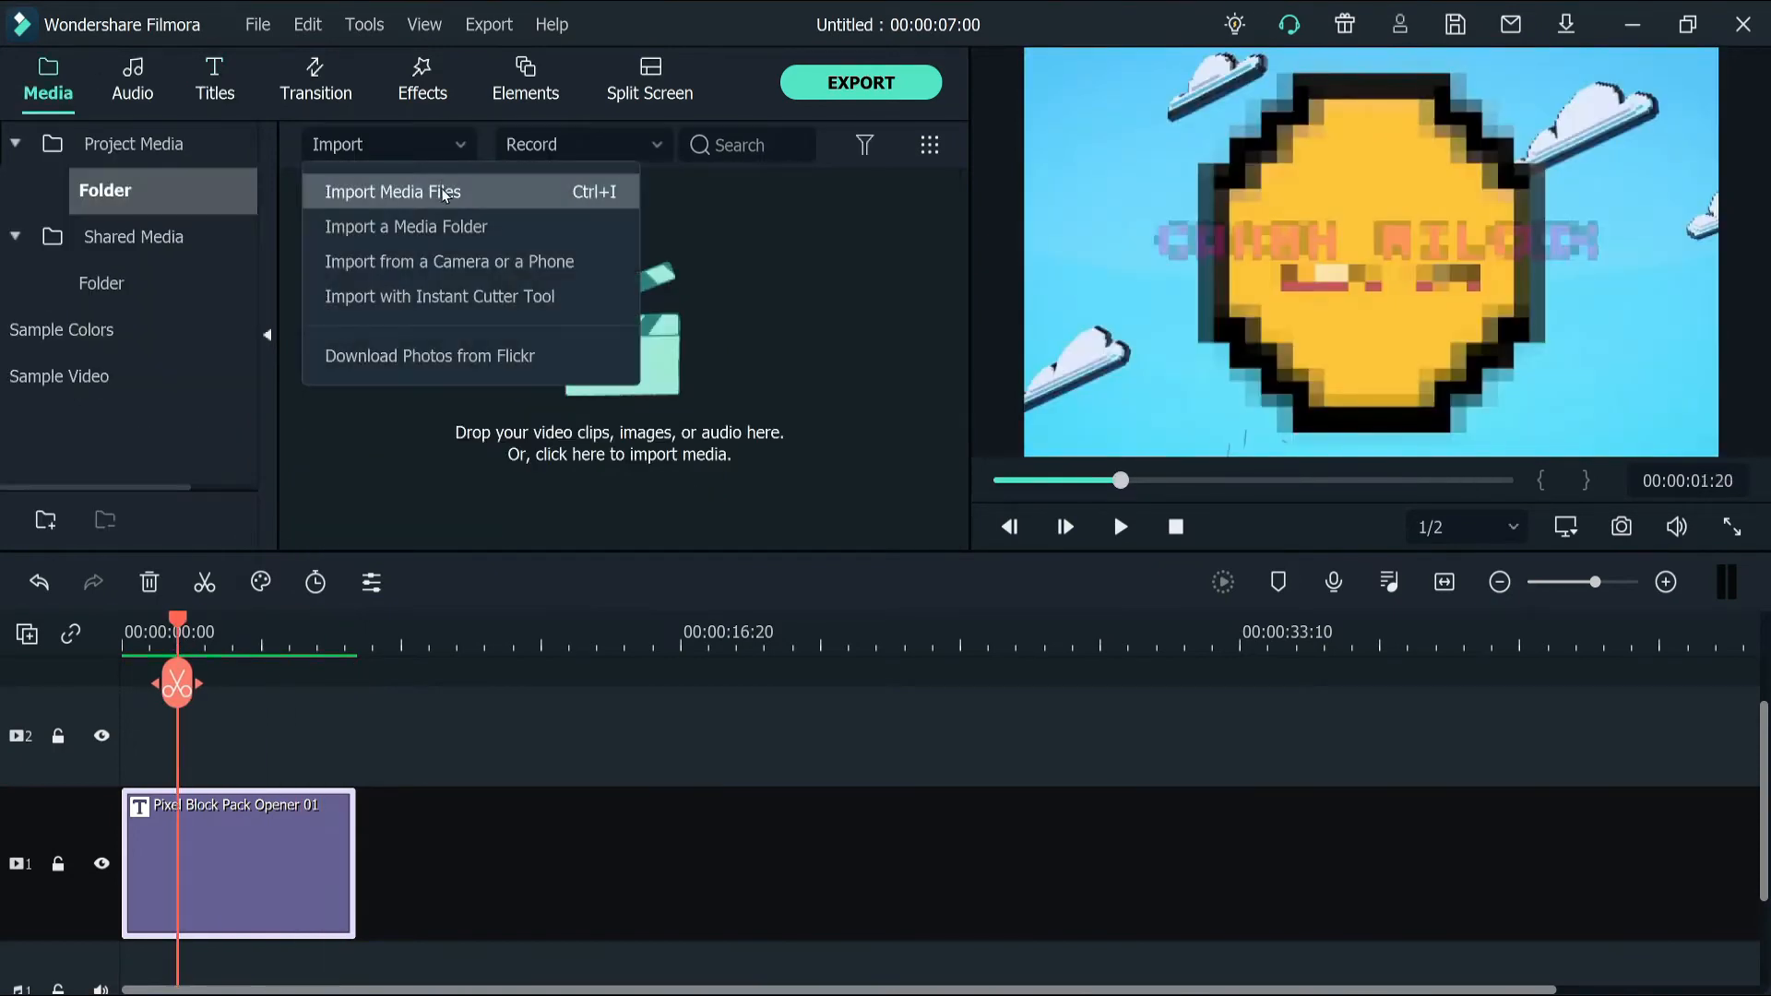
click(440, 186)
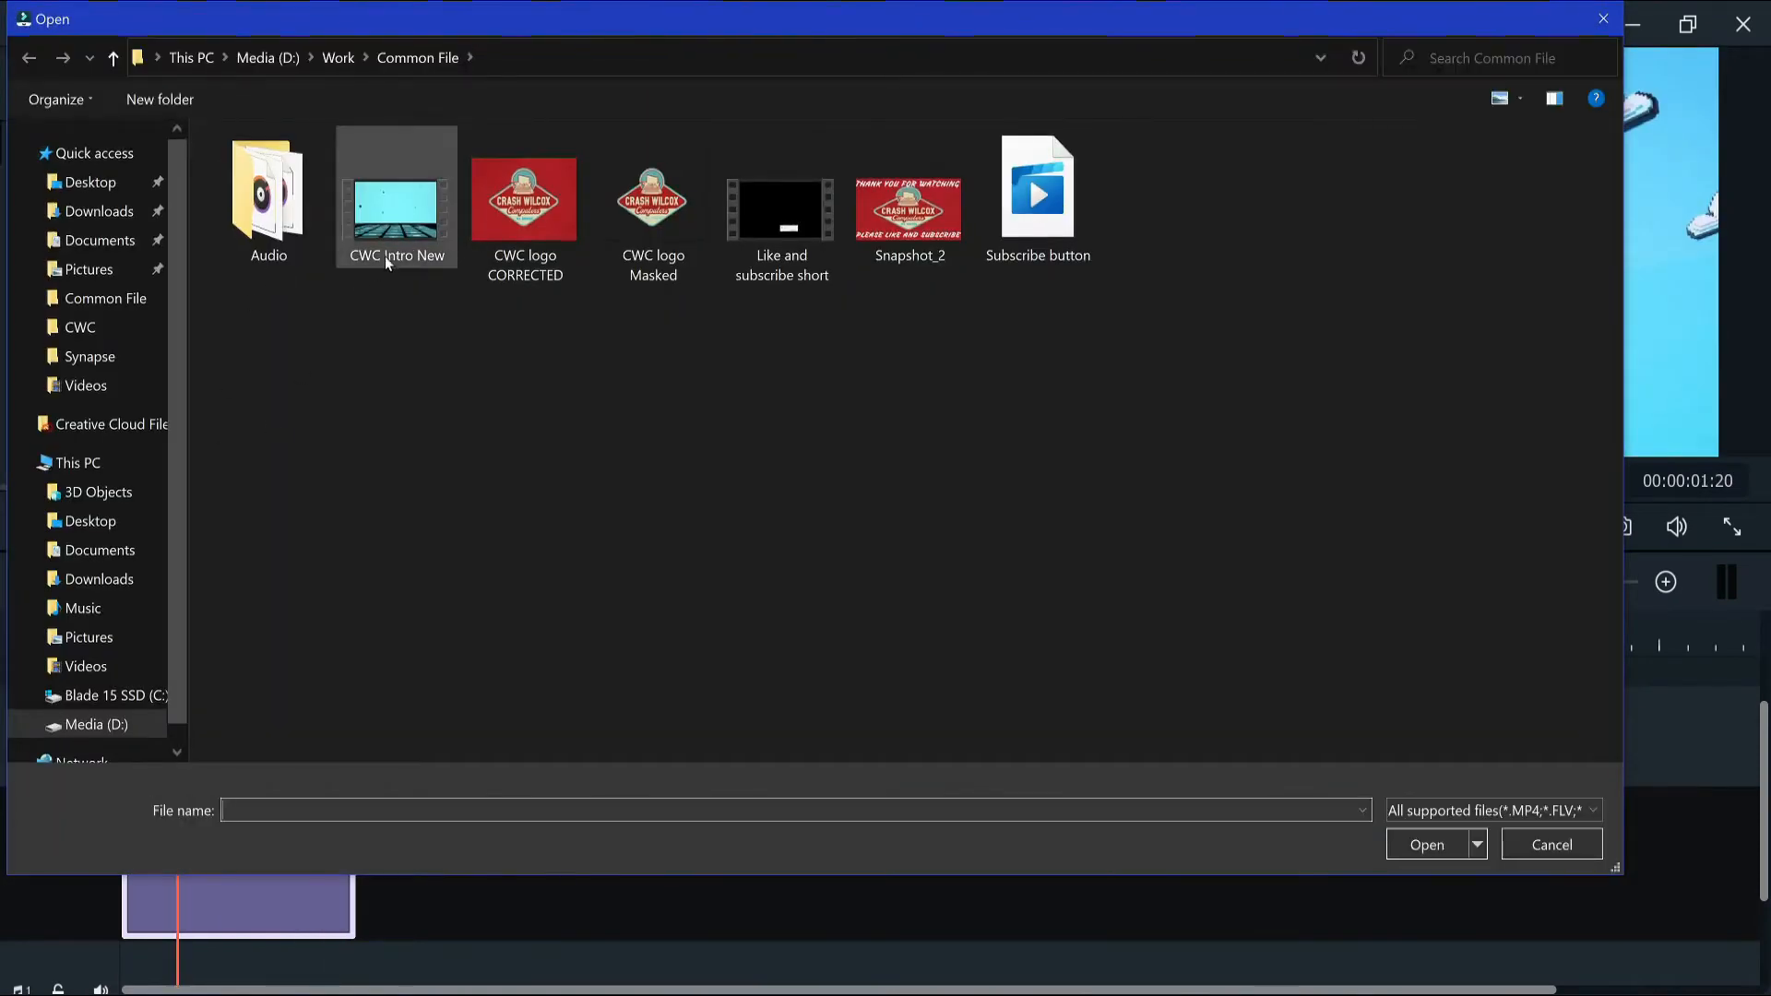
click(395, 218)
click(1425, 844)
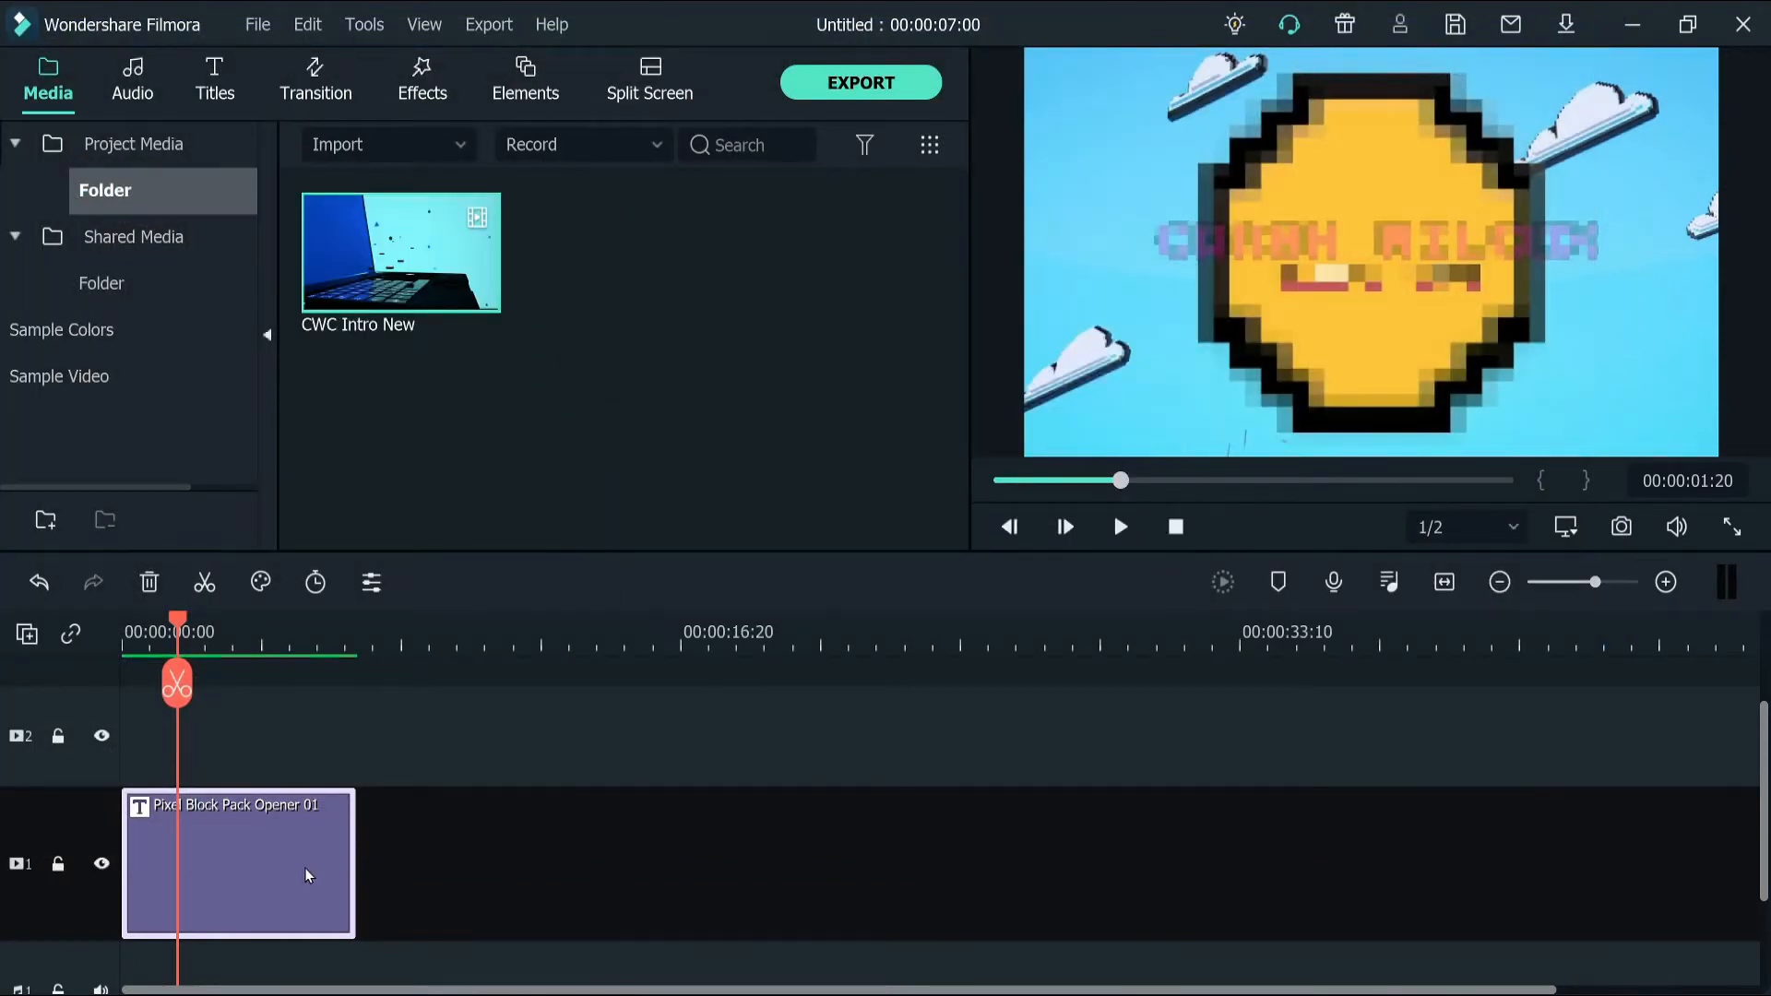
Replace the opener clip on video track 1 with CWC Intro New, matching the project settings to 1920 x 1080 30fps
key(Delete)
drag(433, 249, 100, 861)
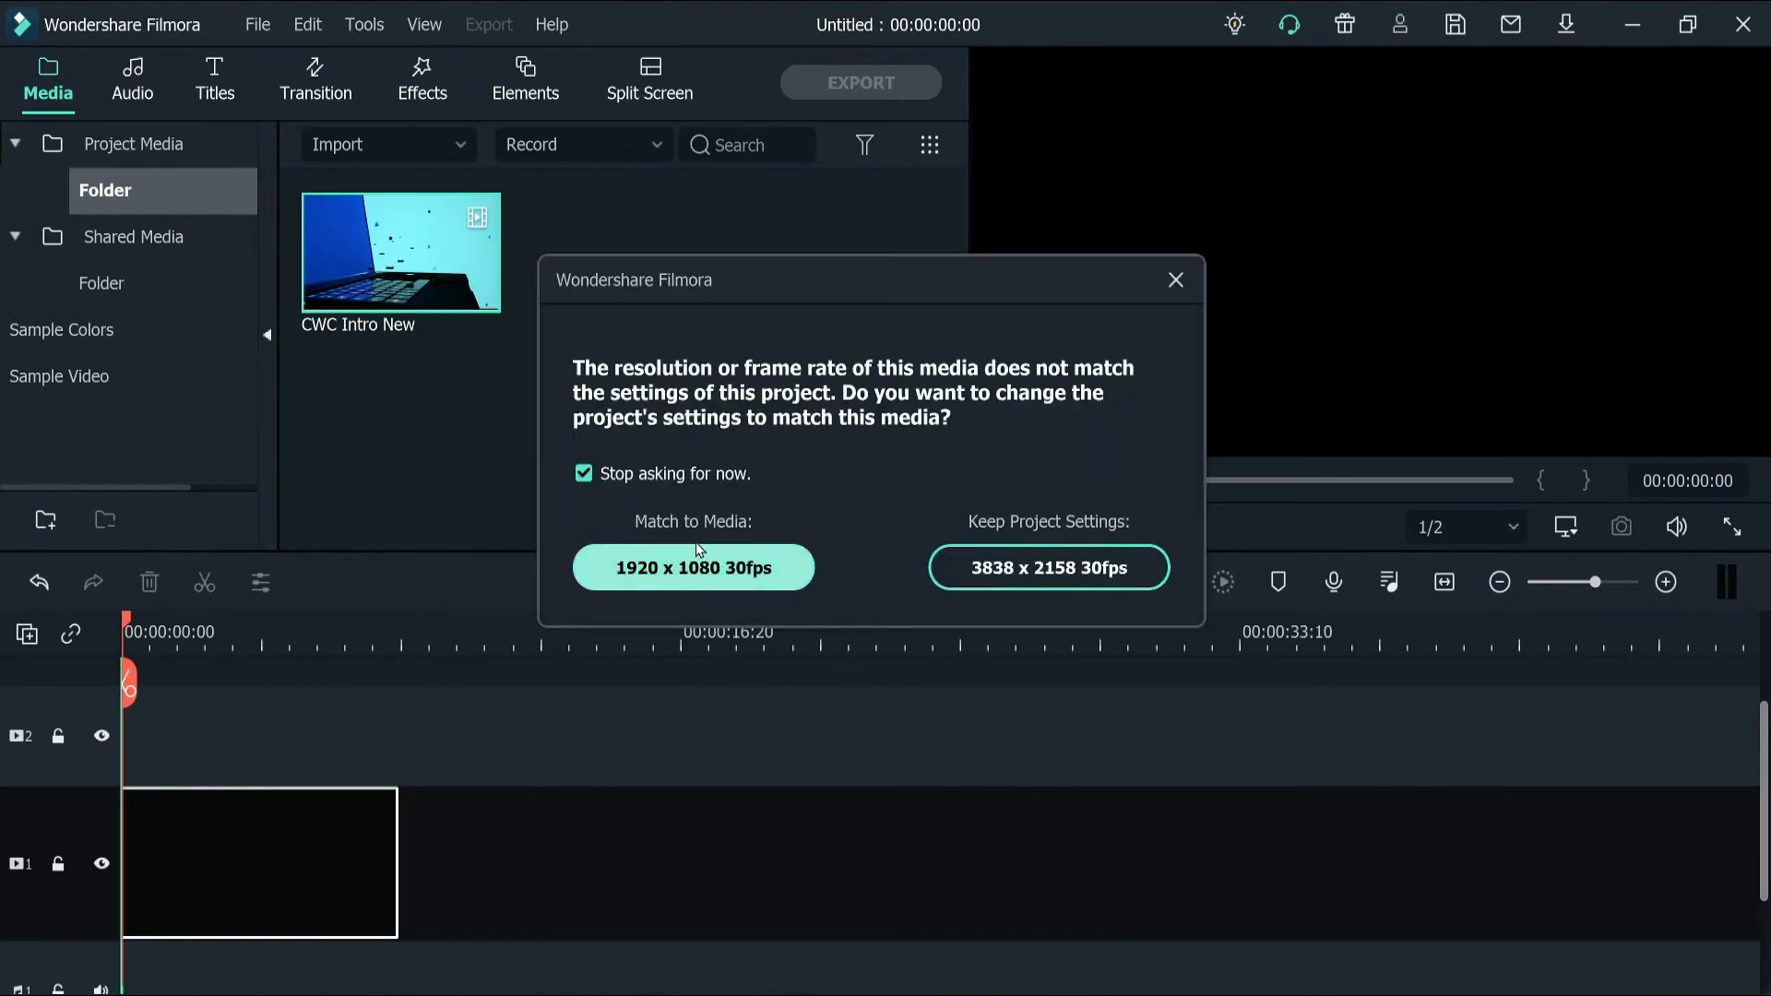
click(661, 585)
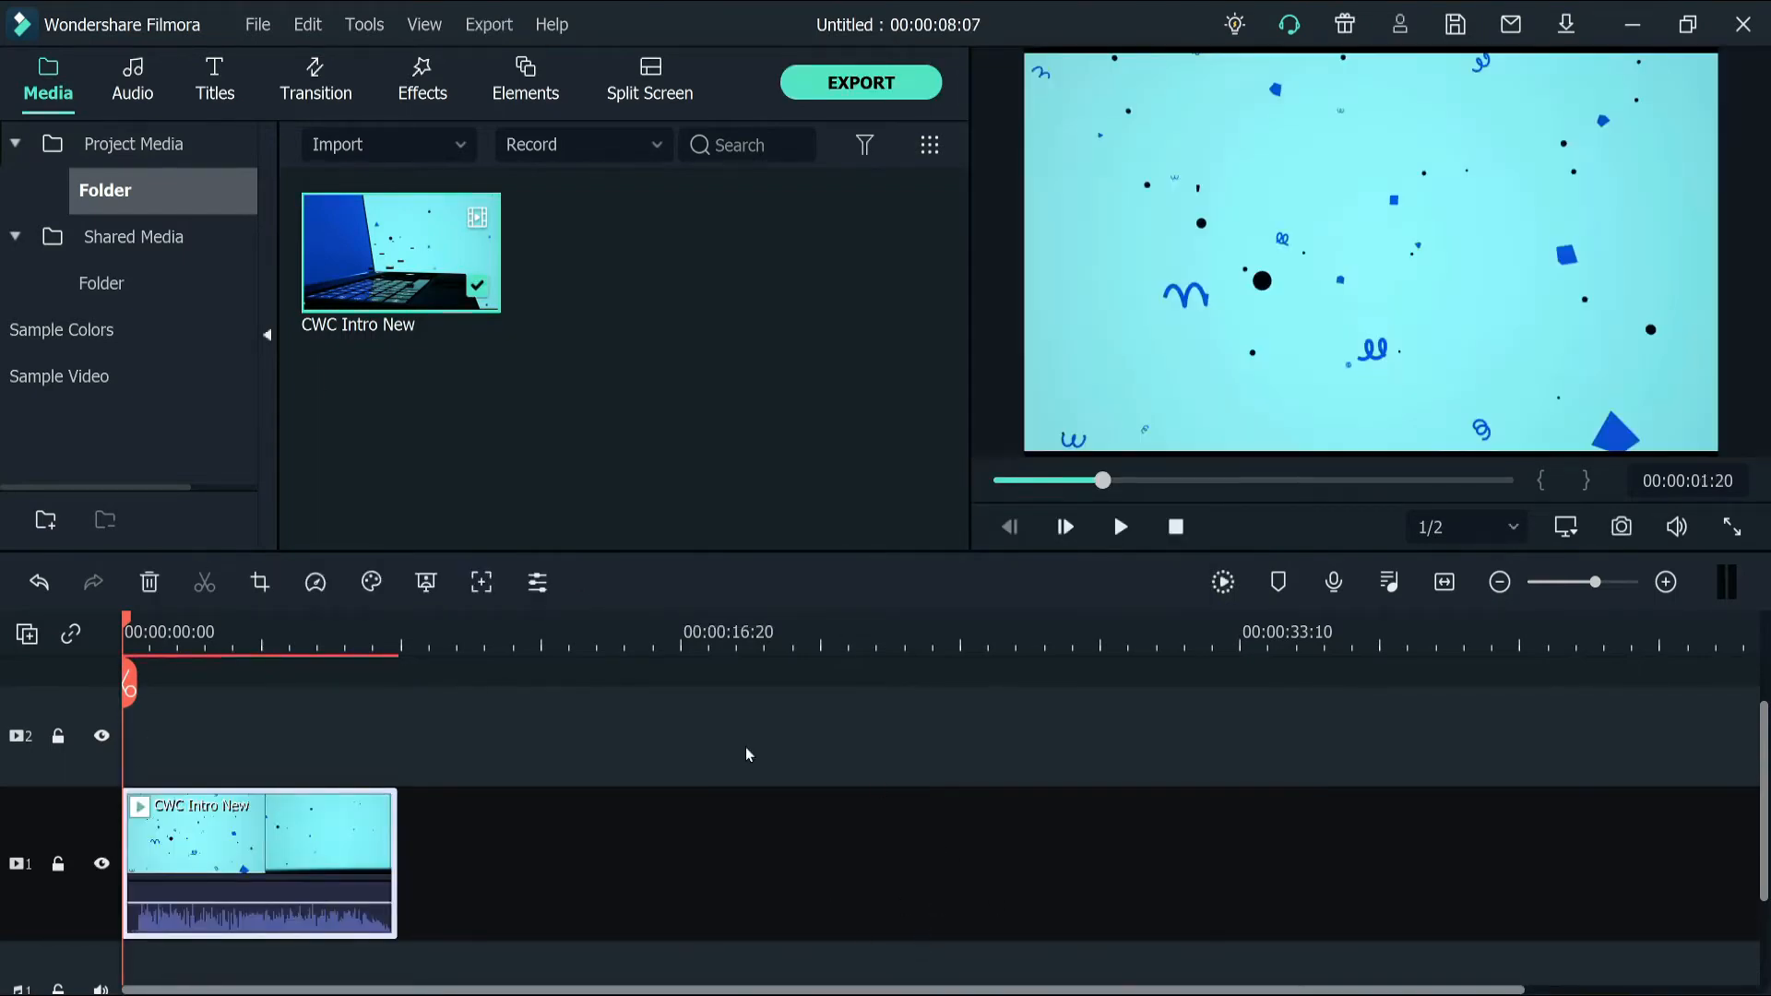
drag(127, 623, 127, 684)
Delete the CWC Intro New clip from the timeline and remove its file from the project media
key(Delete)
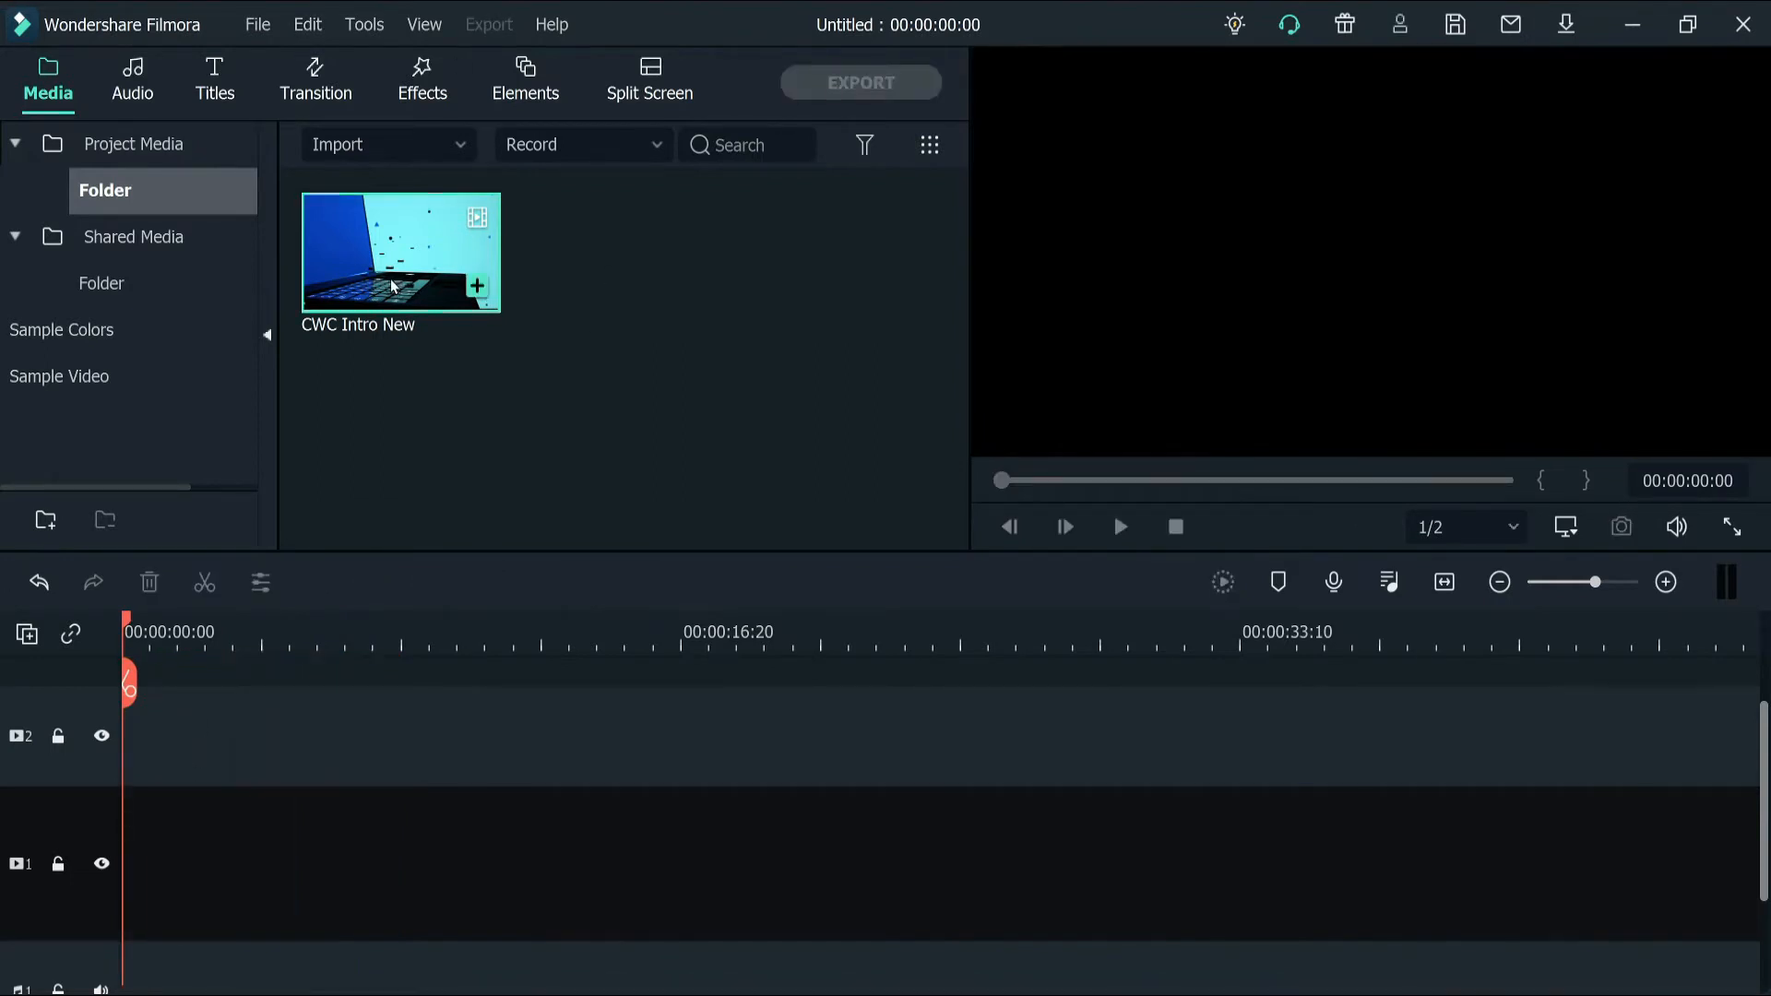
key(Delete)
click(1096, 546)
key(Delete)
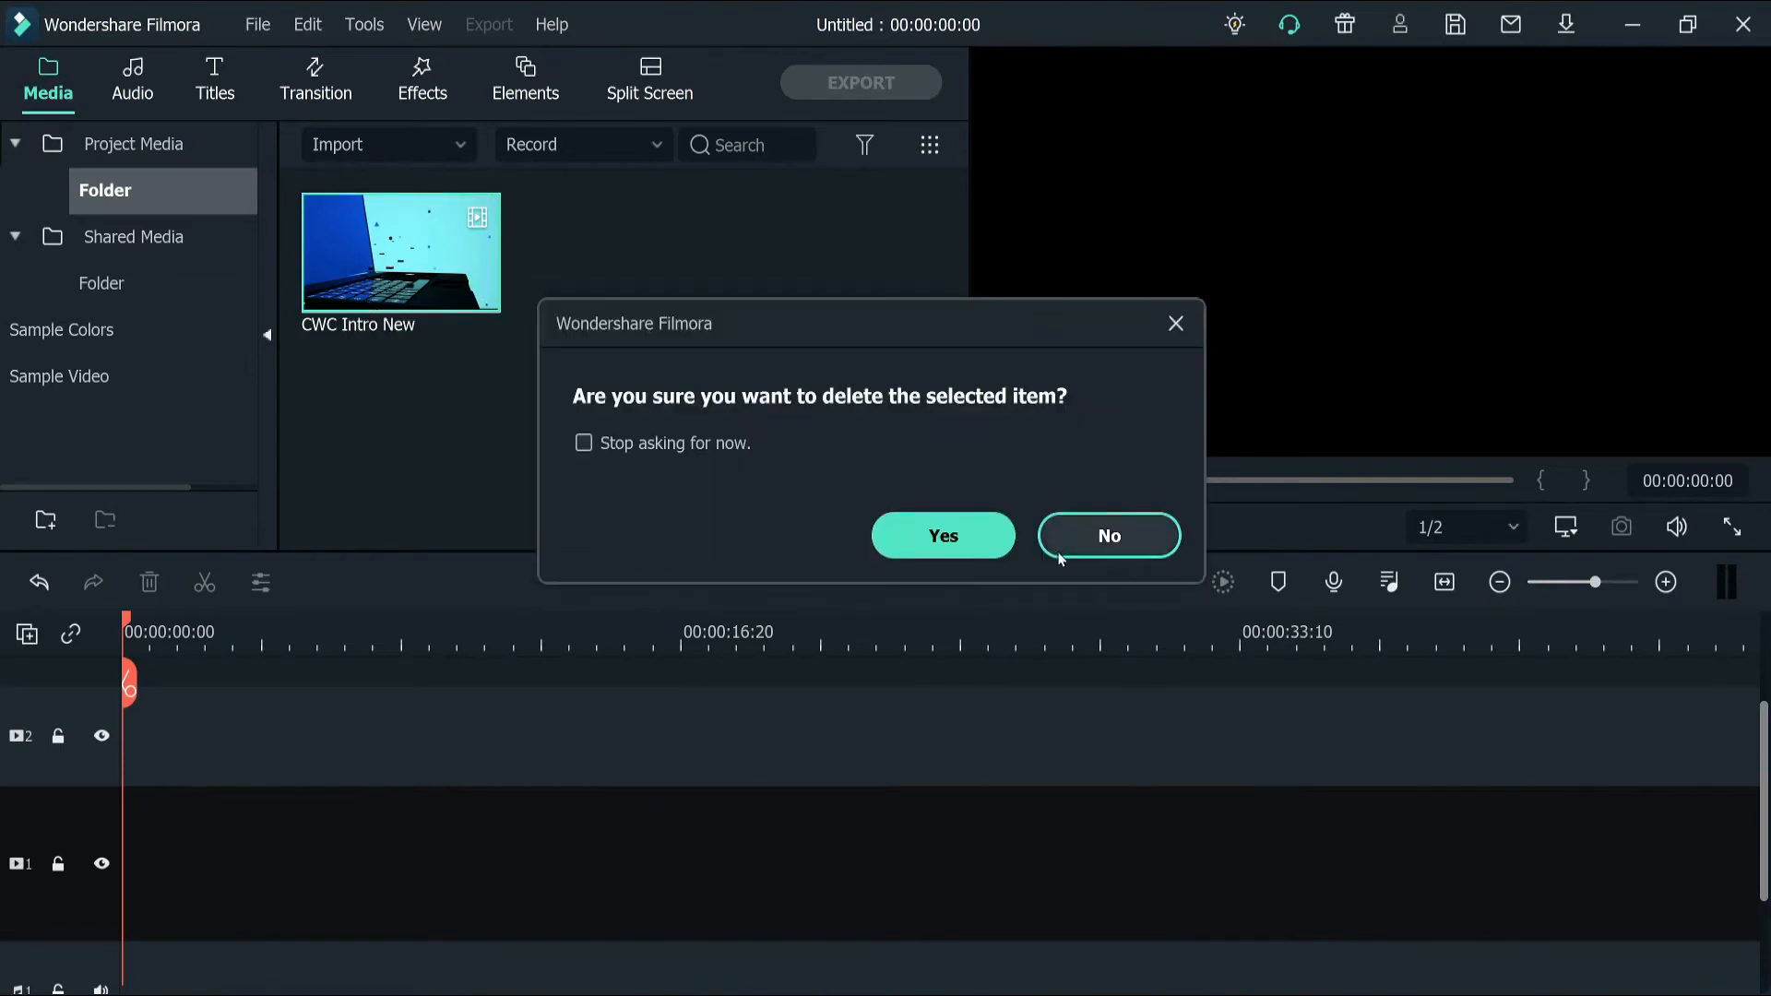
click(941, 531)
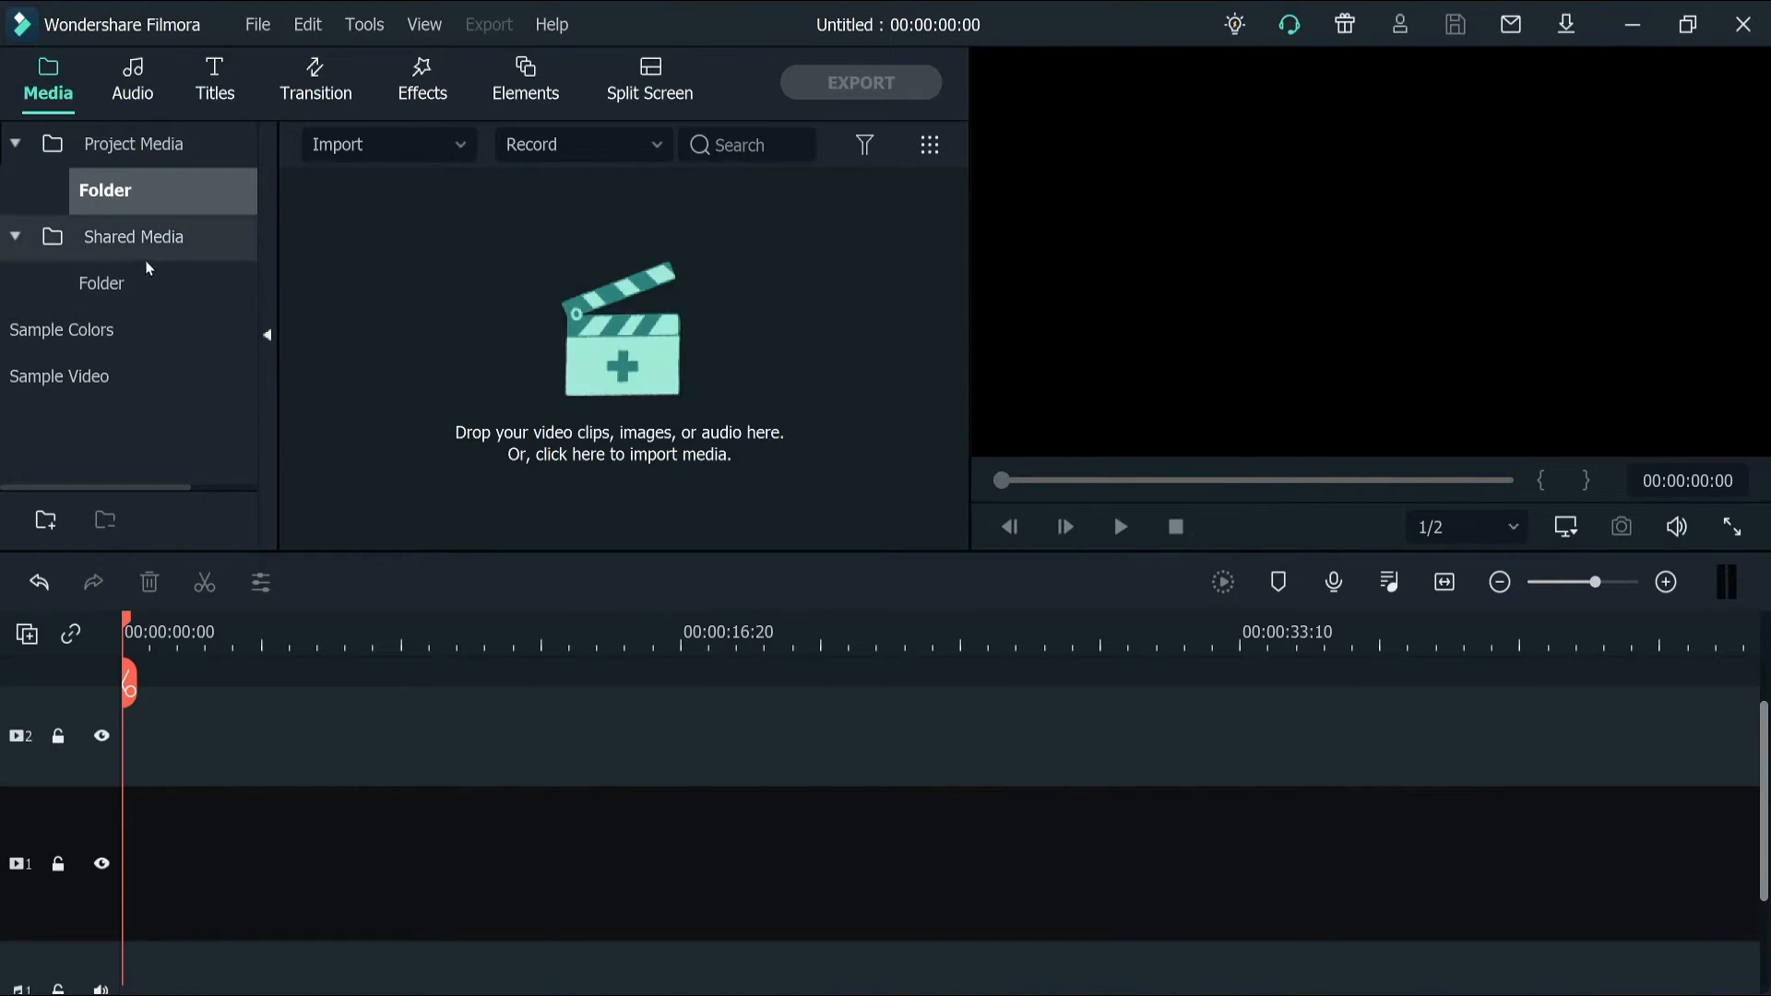
Place the sample colors Gradient 6 and Gradient 4 one after the other from the start of video track 1
click(58, 337)
click(86, 378)
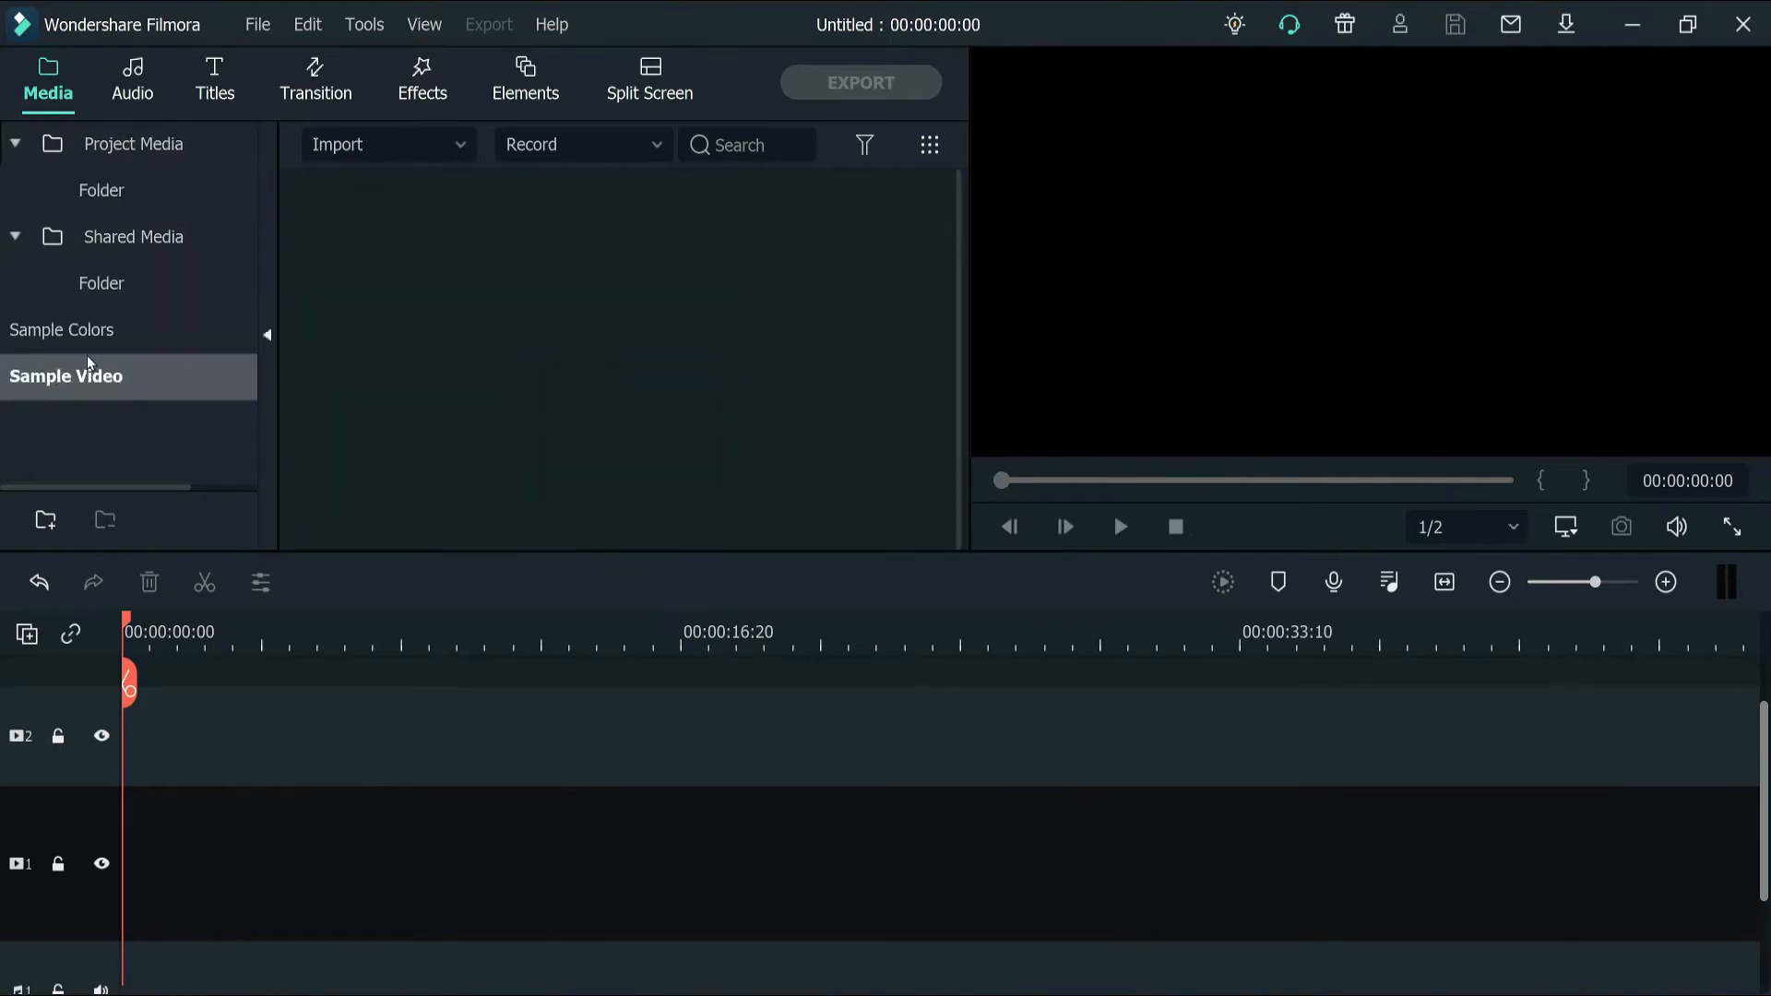
click(136, 324)
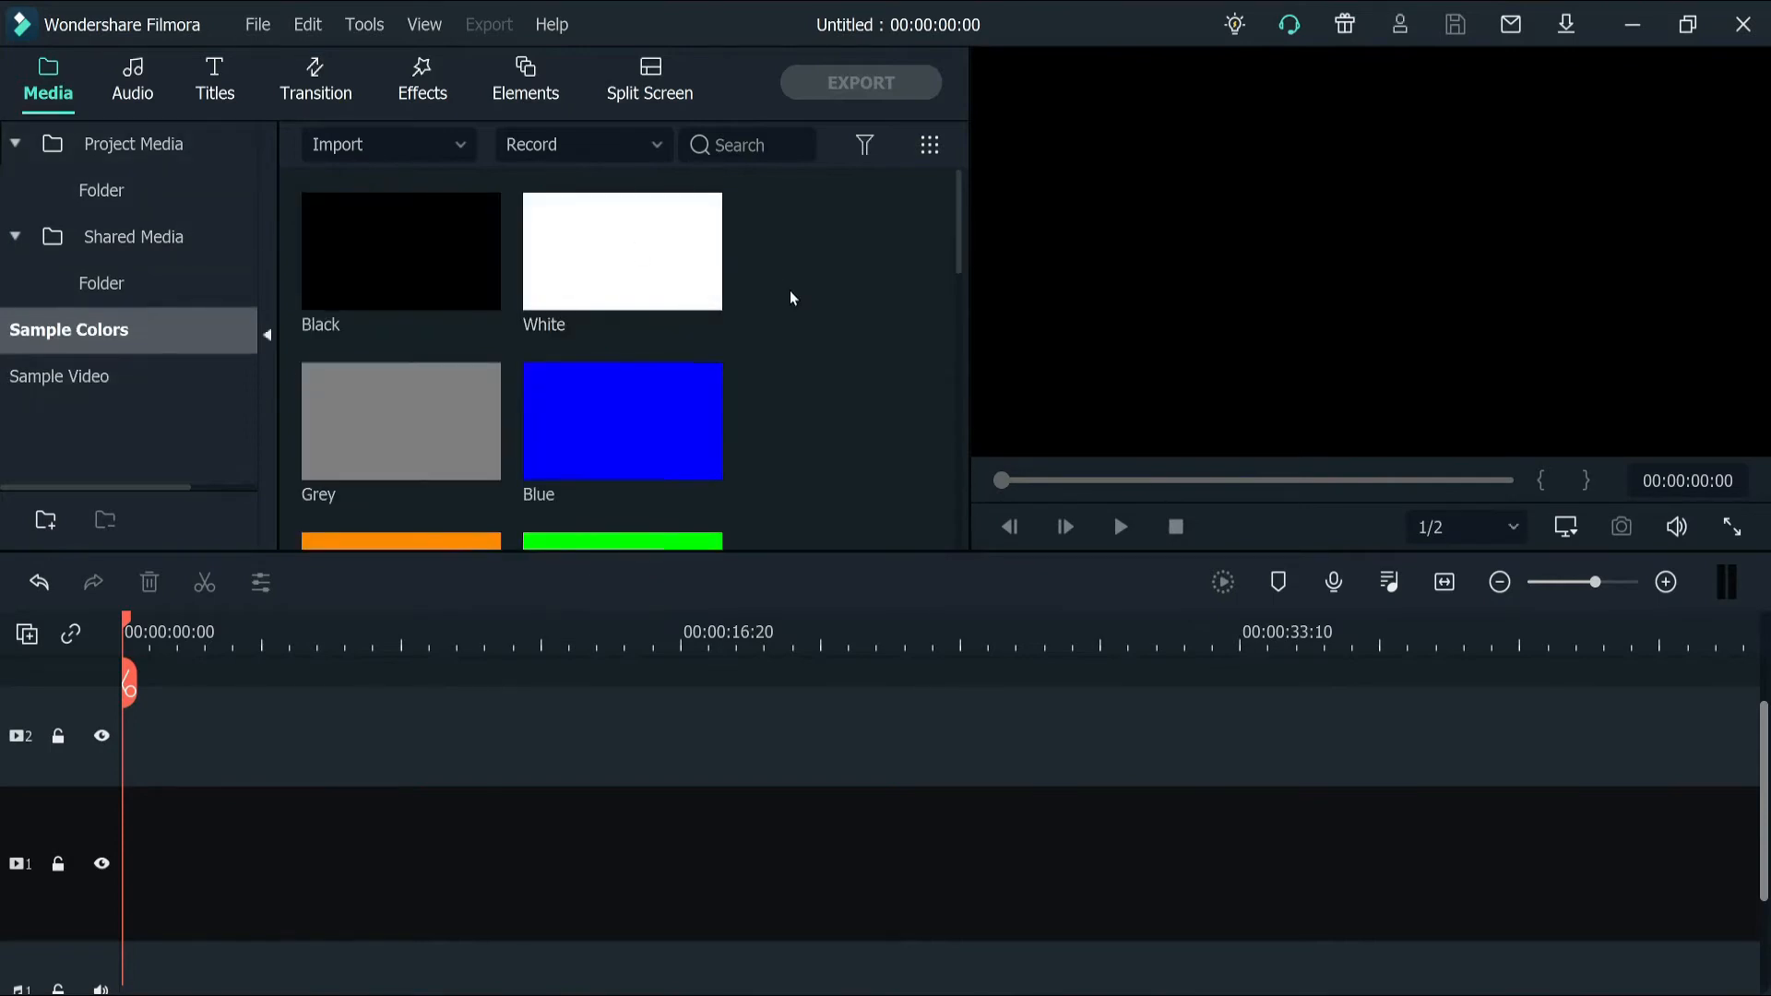
scroll(790, 291, down, 10)
scroll(789, 291, up, 5)
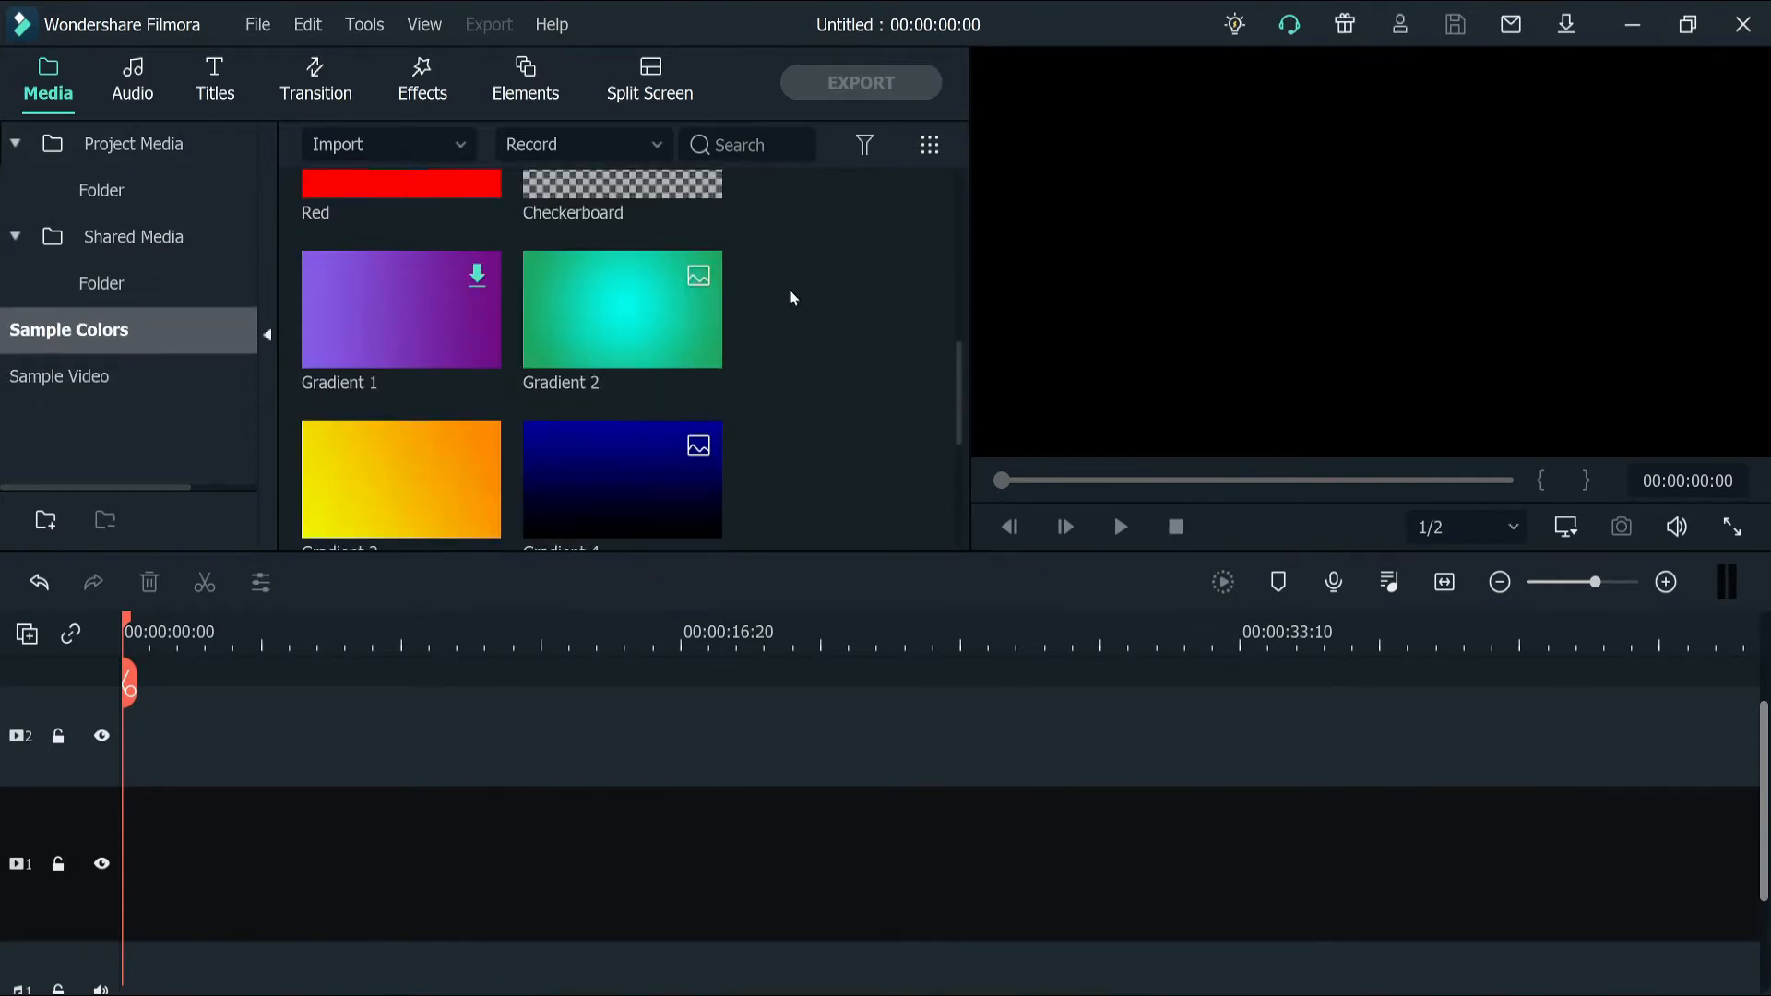
scroll(789, 290, down, 3)
click(697, 303)
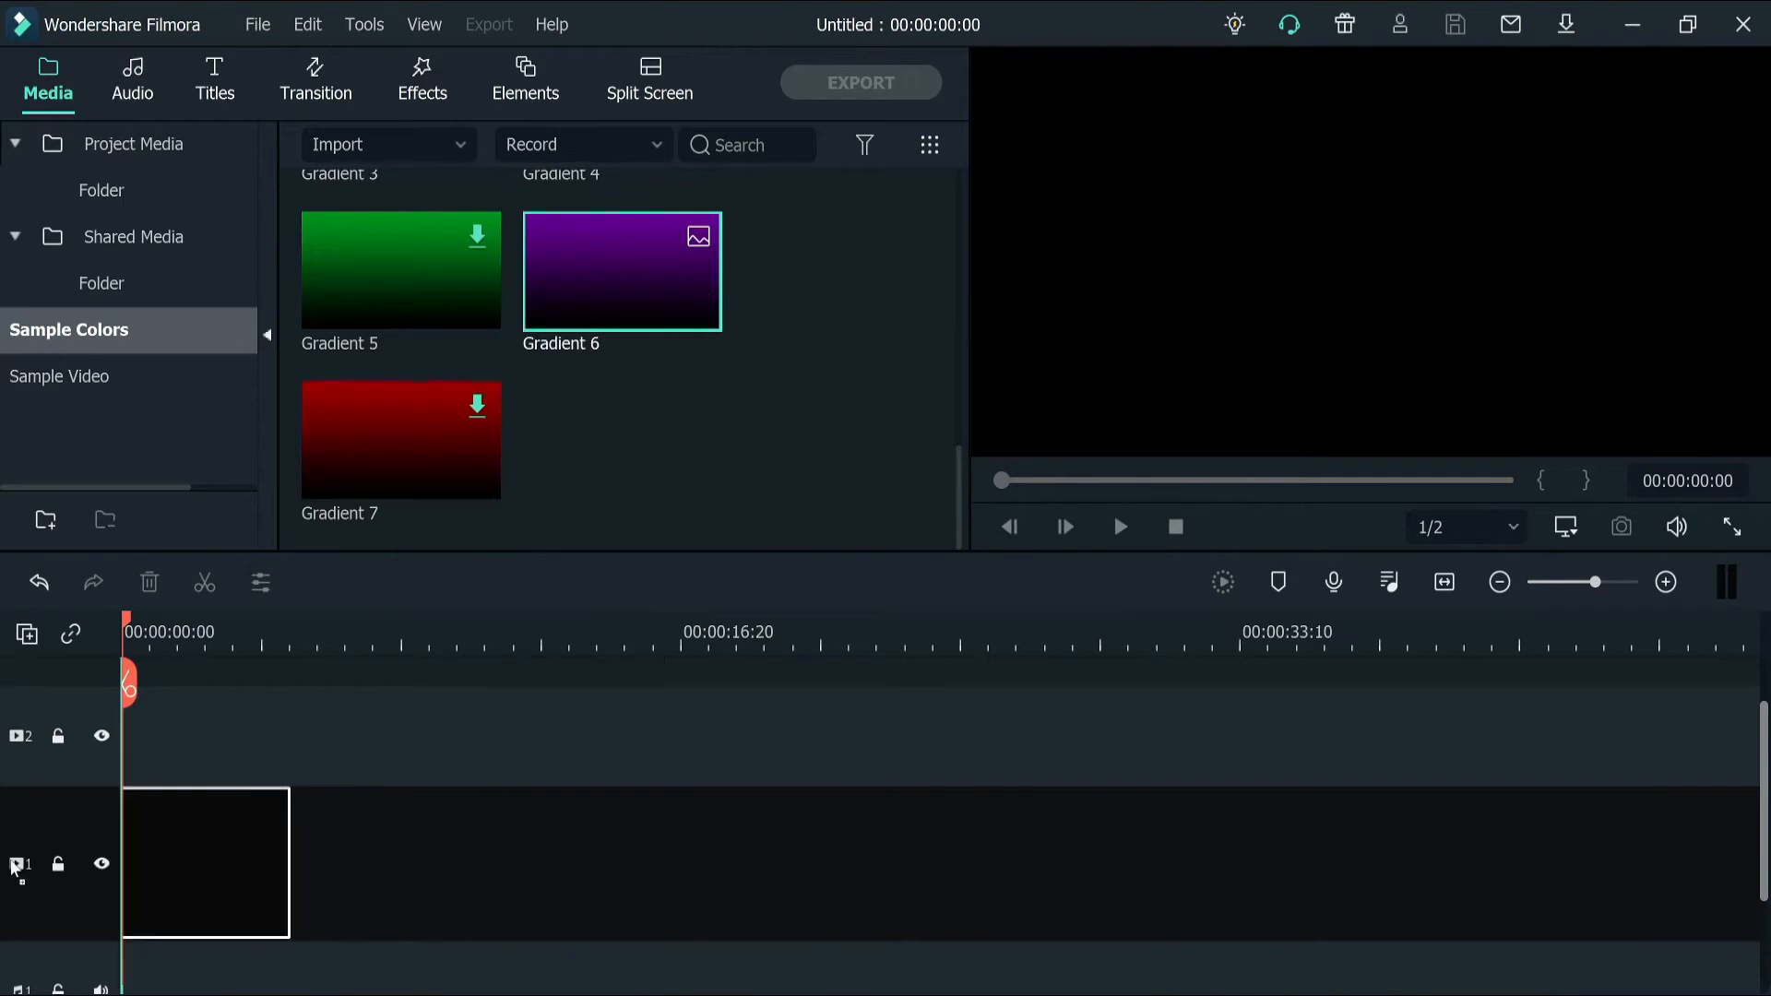
scroll(784, 488, up, 5)
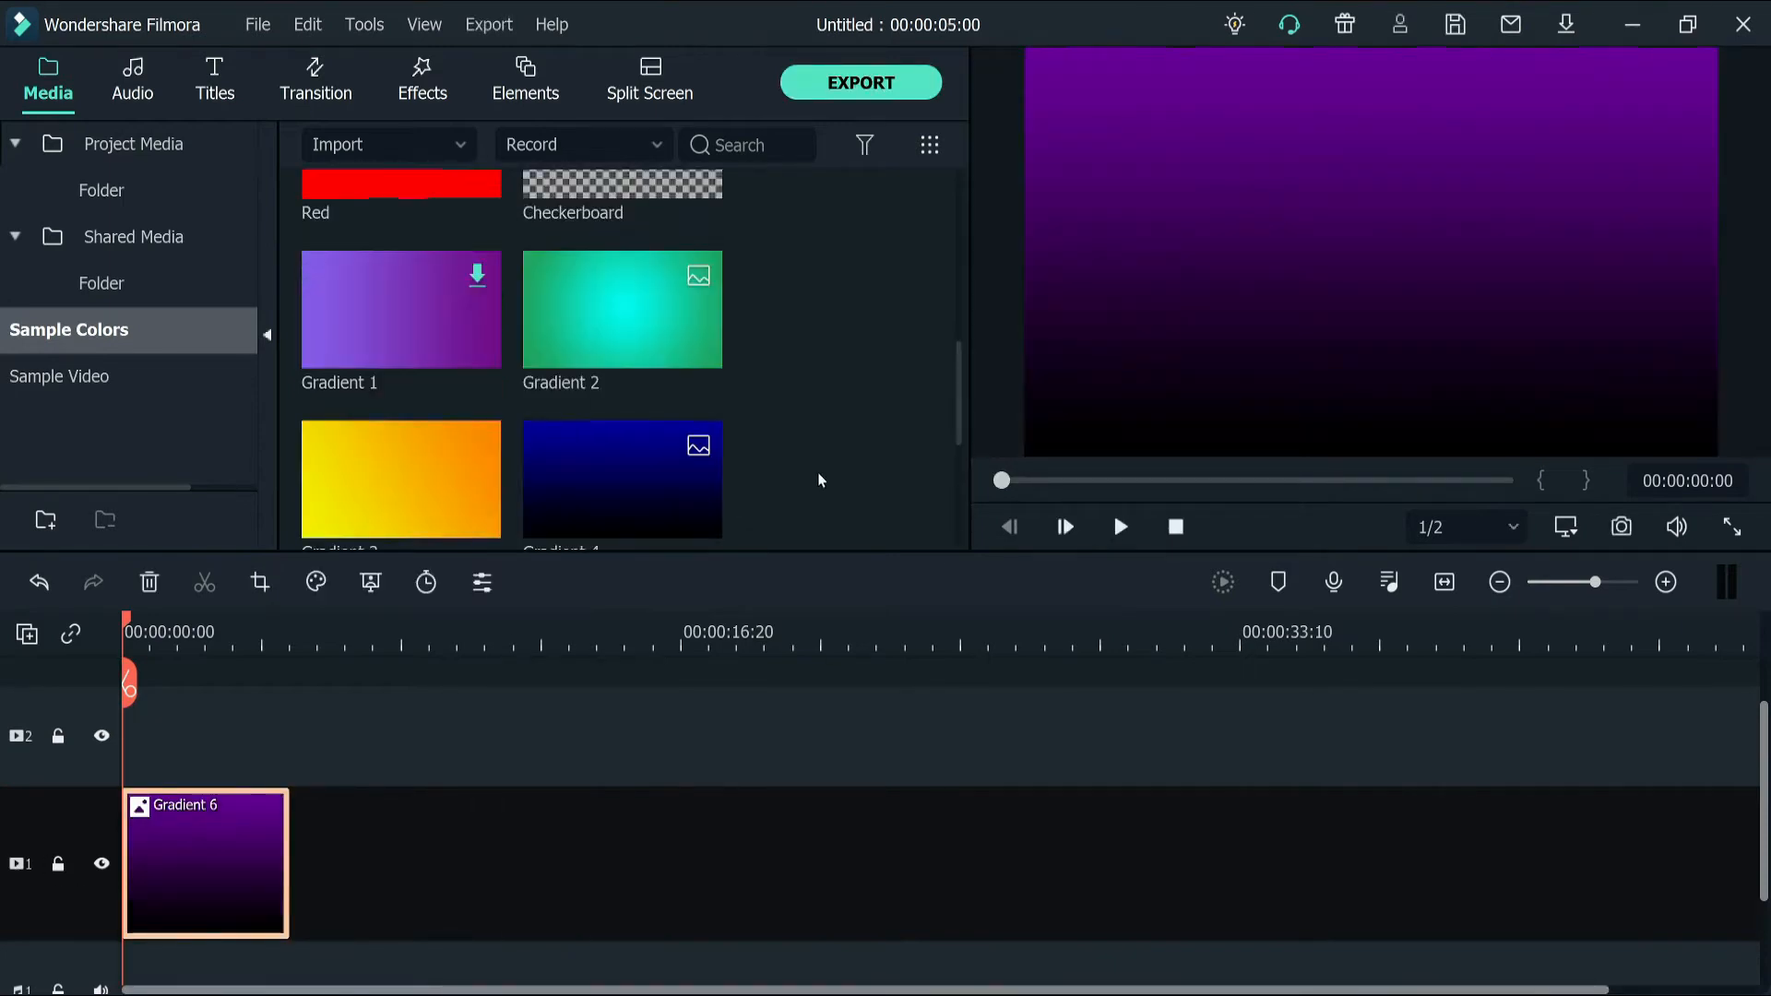
drag(604, 503, 287, 850)
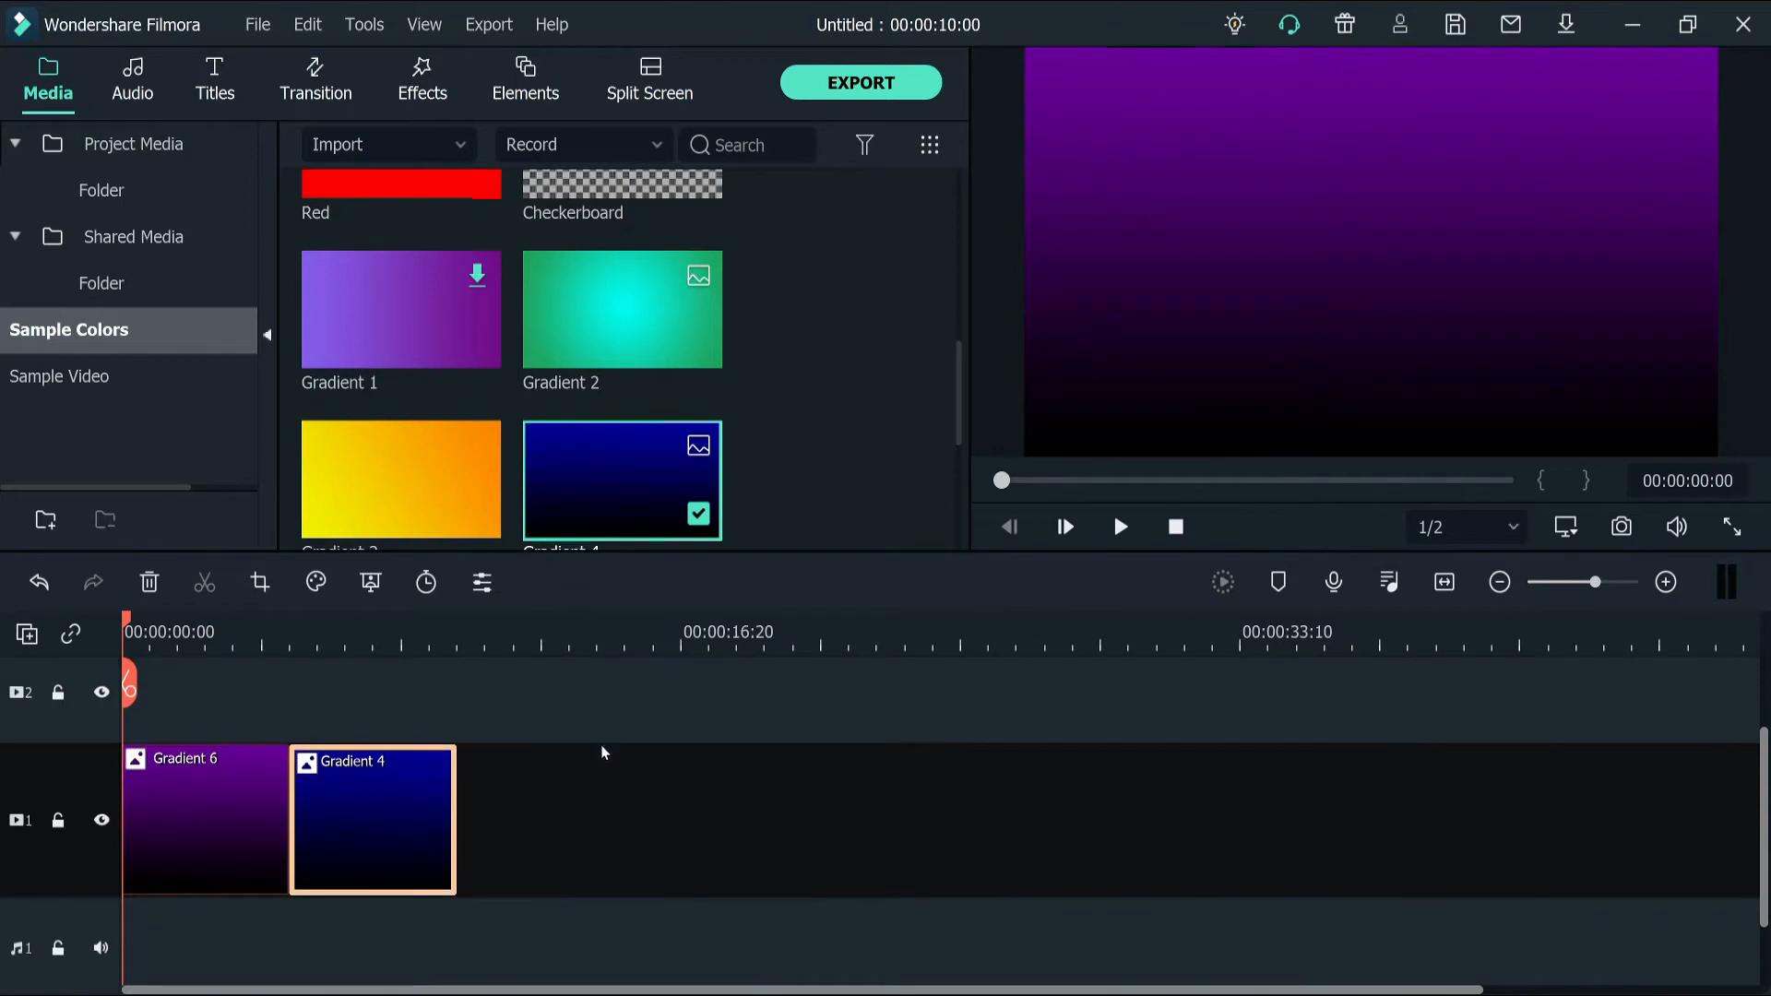
Shorten the Gradient 6 and Gradient 4 clips to about 3 seconds each, keeping them adjacent
click(263, 814)
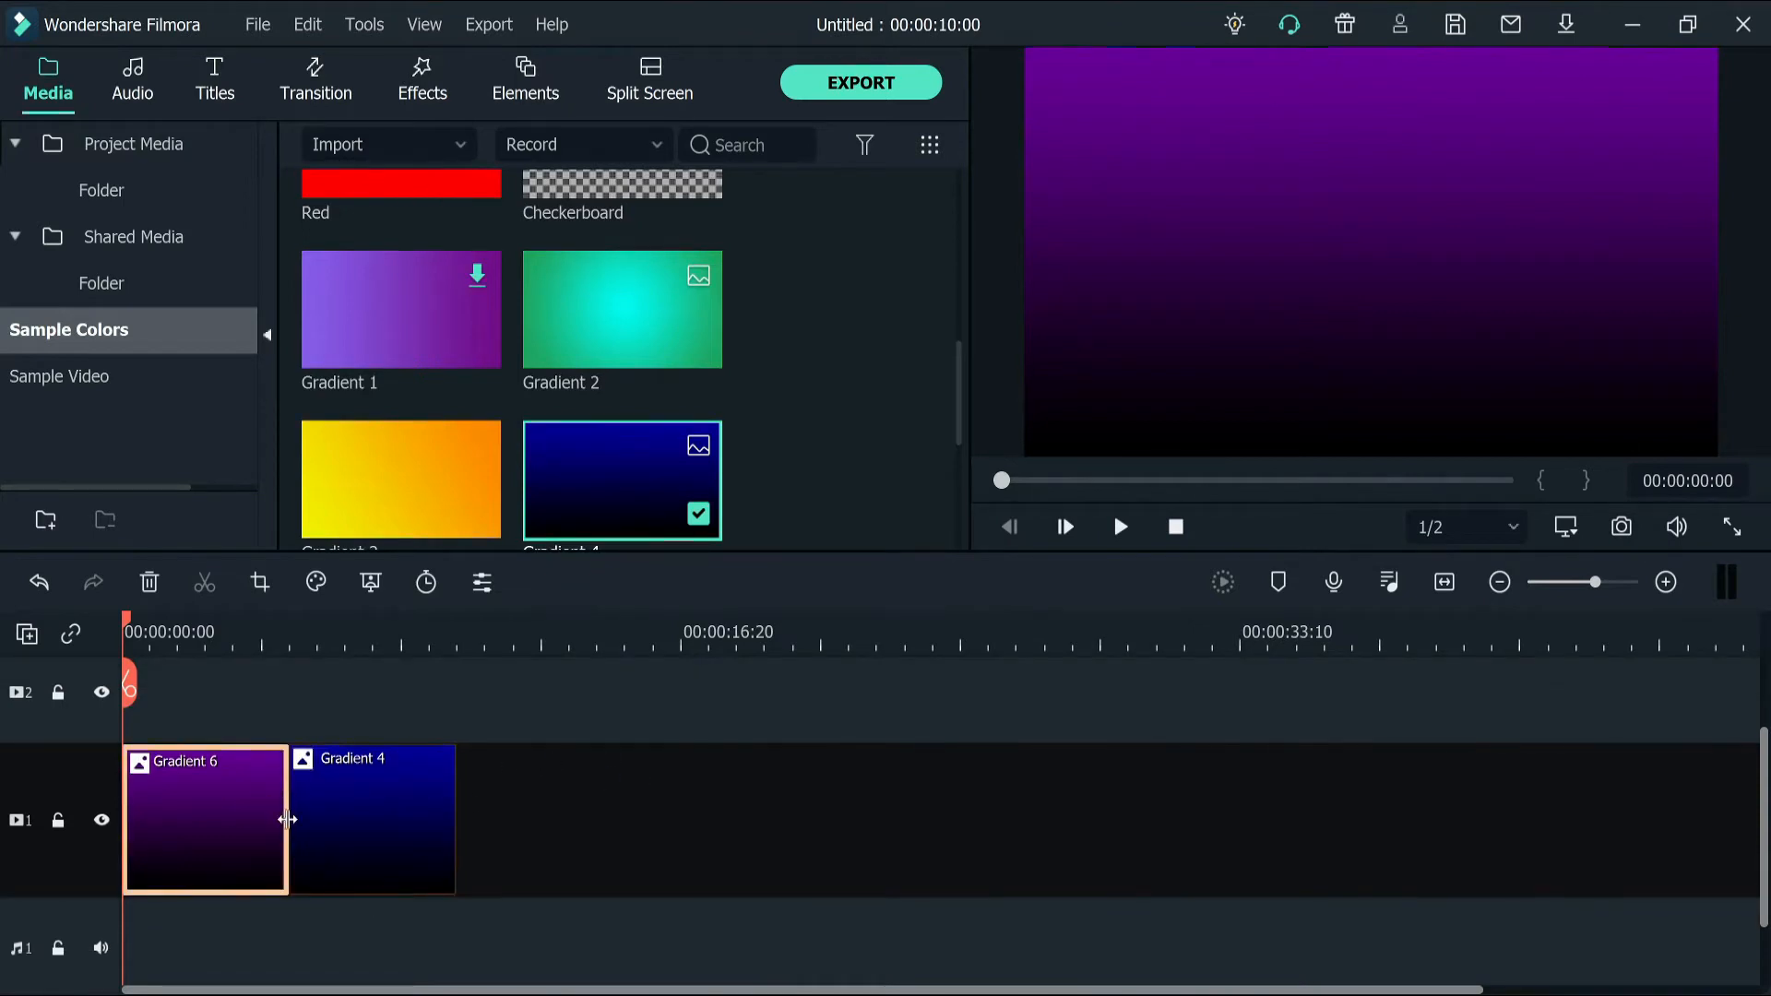
drag(289, 816, 226, 812)
click(352, 807)
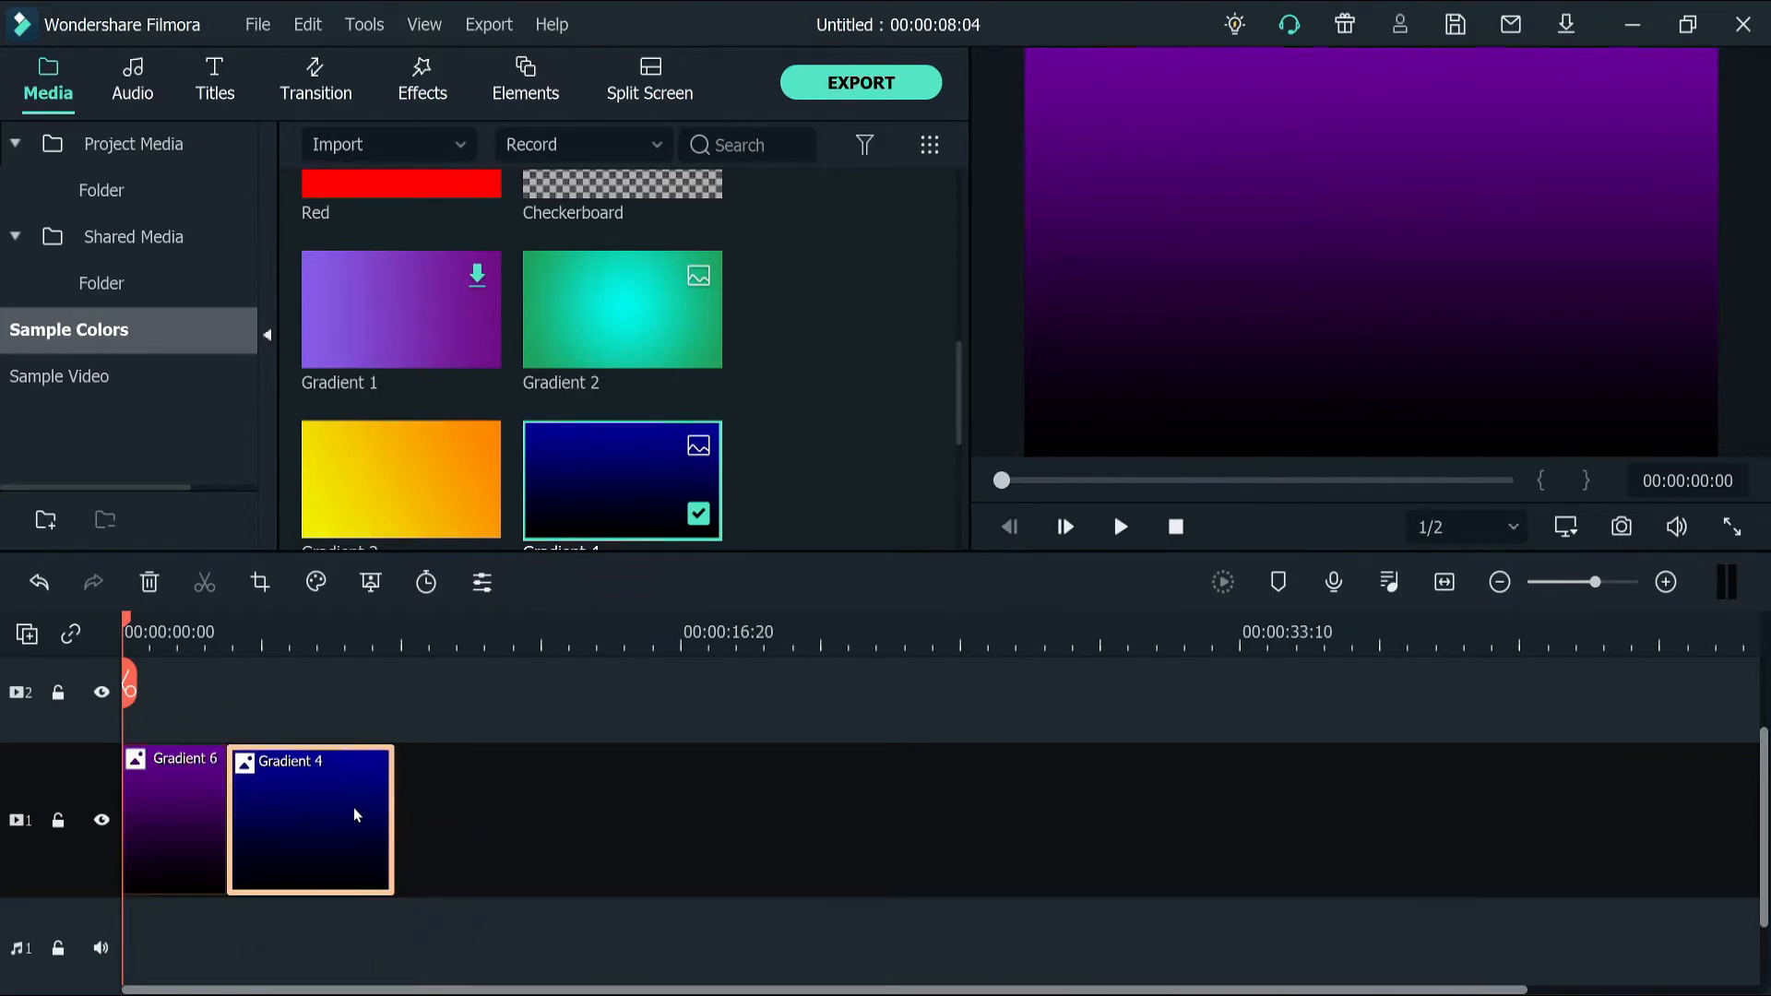
drag(390, 810, 323, 815)
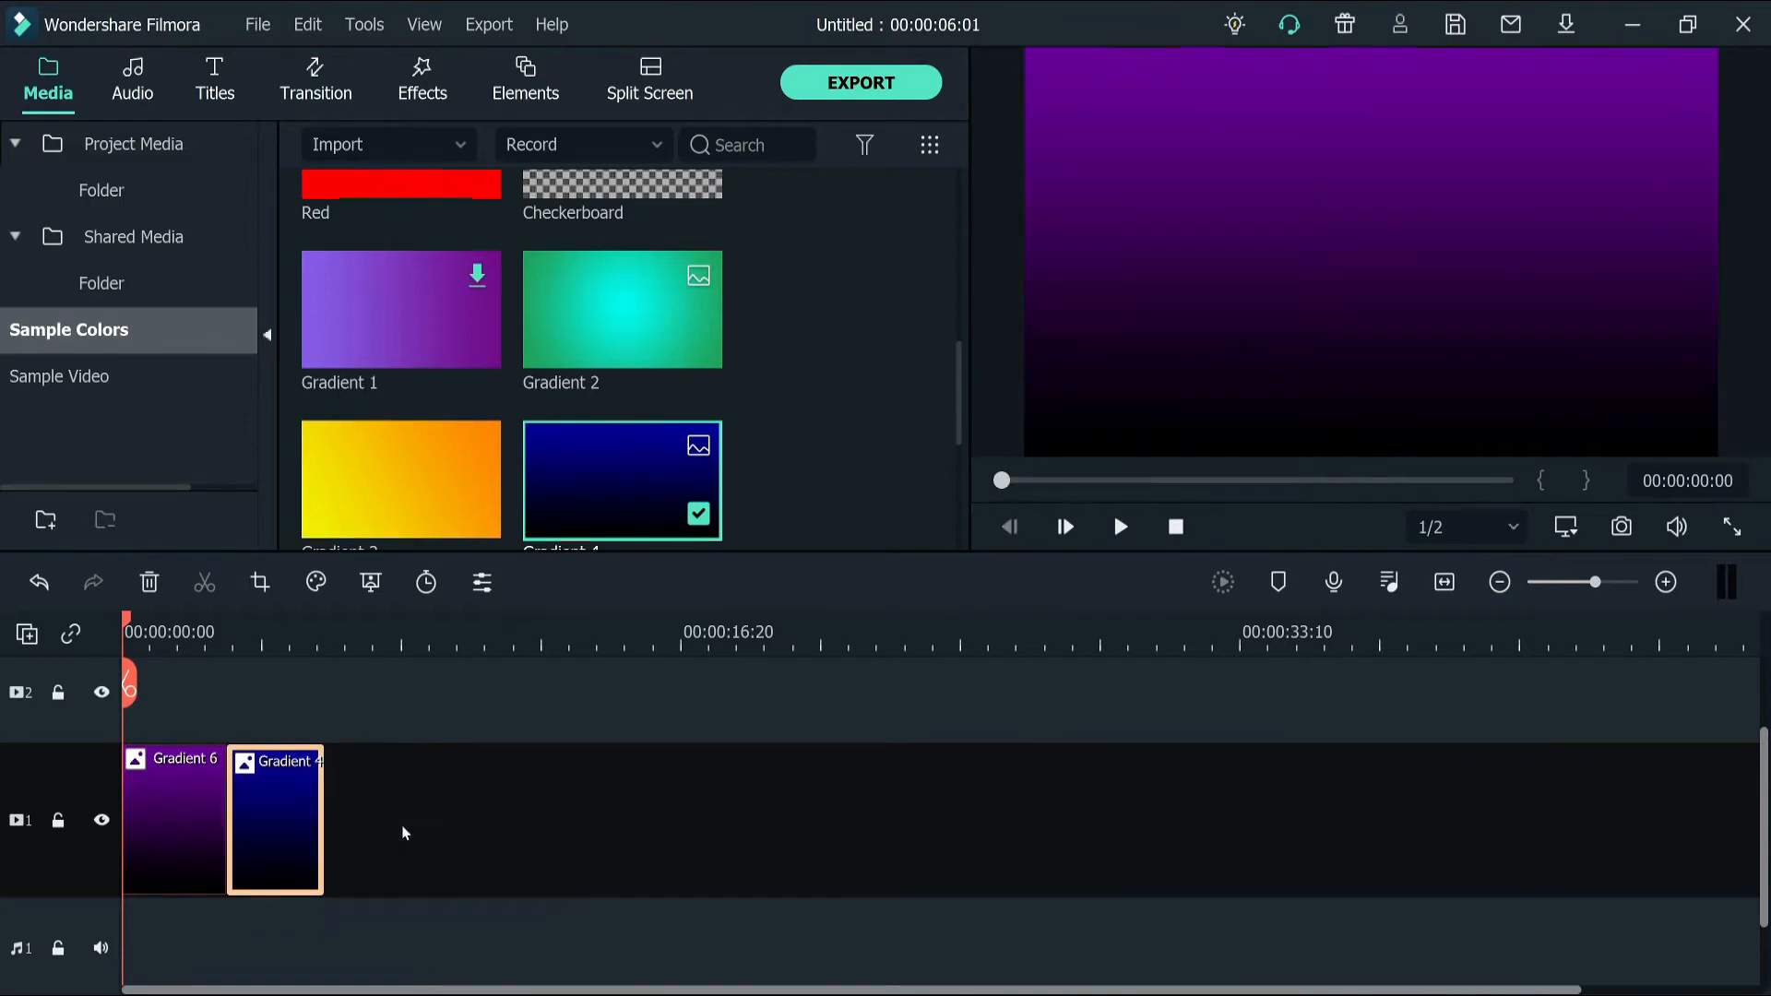
click(403, 833)
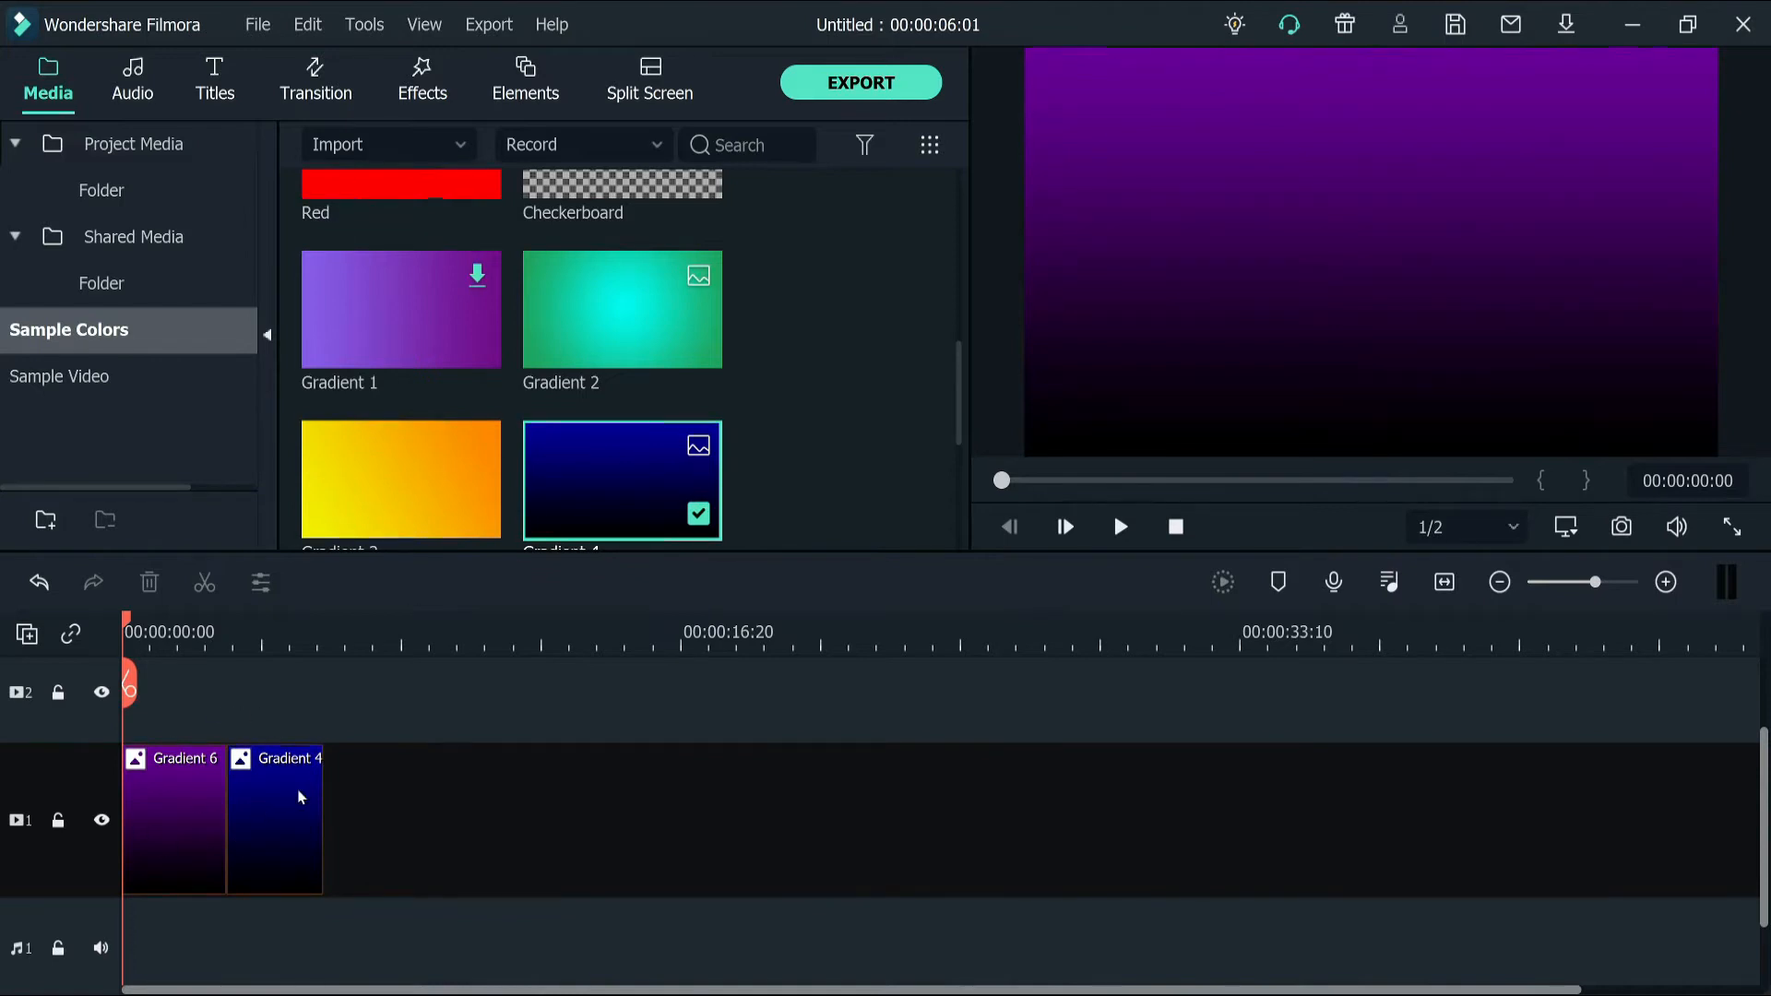
click(234, 785)
click(189, 792)
click(263, 791)
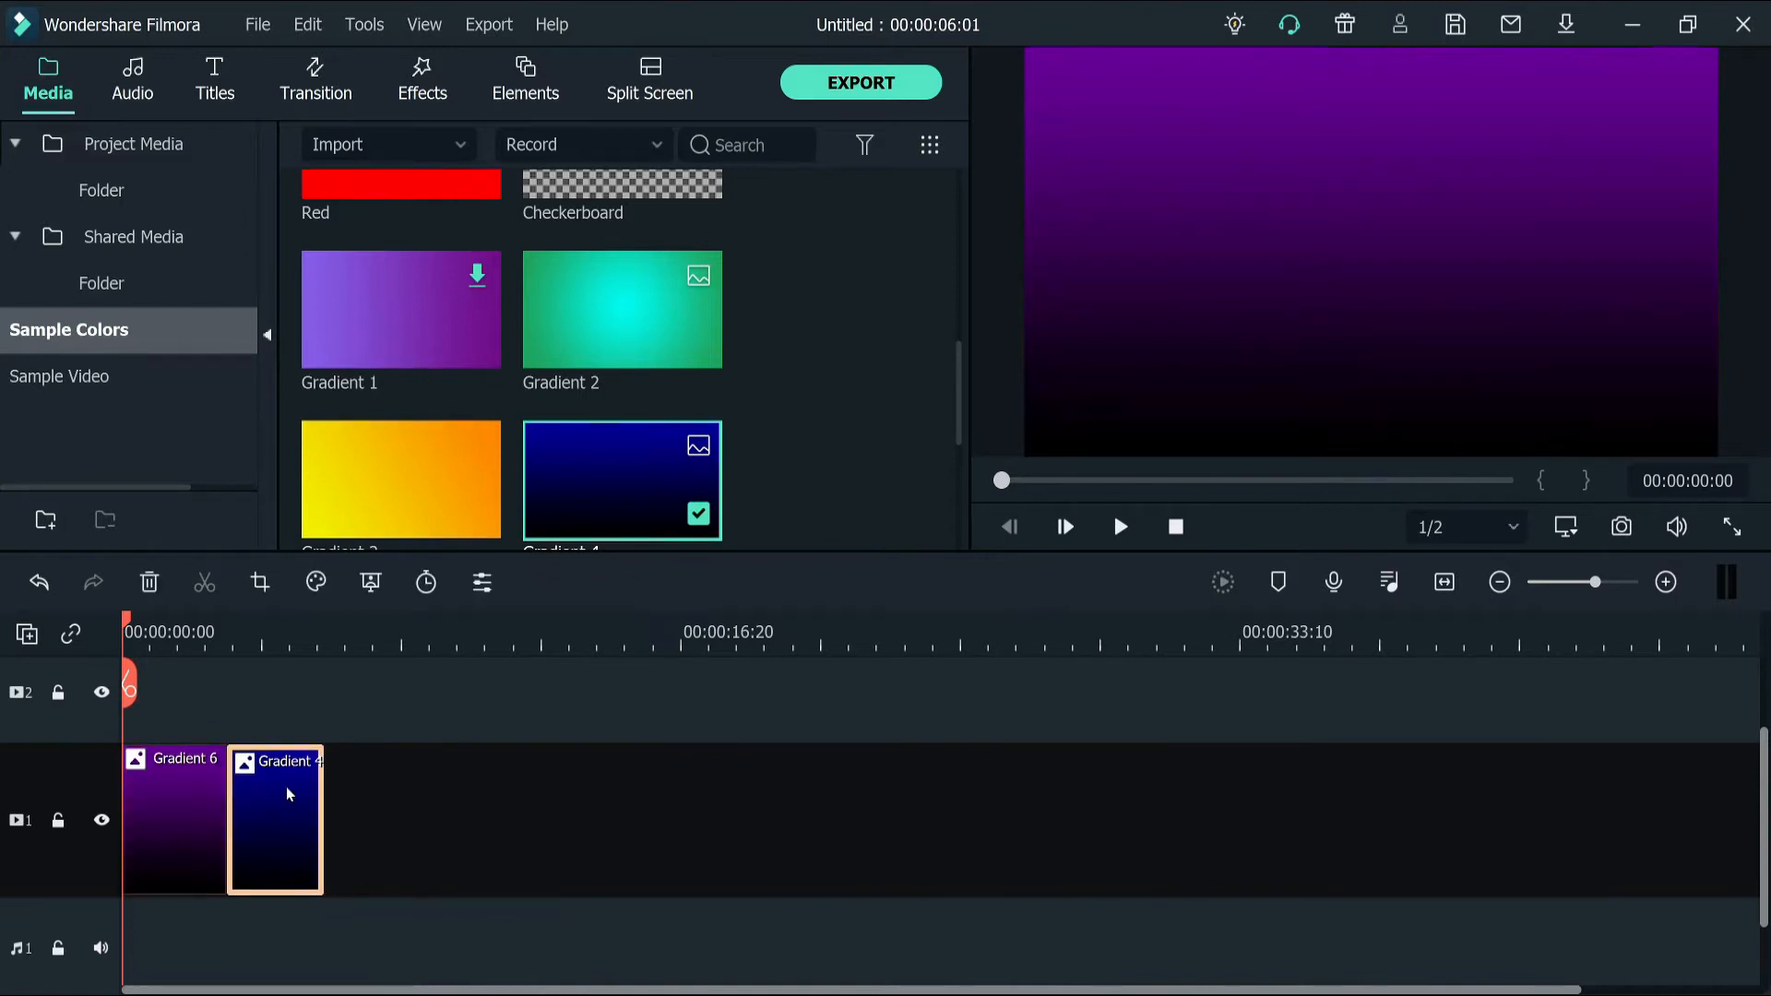
Flip the Gradient 4 clip vertically and apply the change
click(273, 638)
mouse_move(273, 635)
mouse_down()
mouse_move(159, 634)
mouse_move(289, 643)
mouse_up()
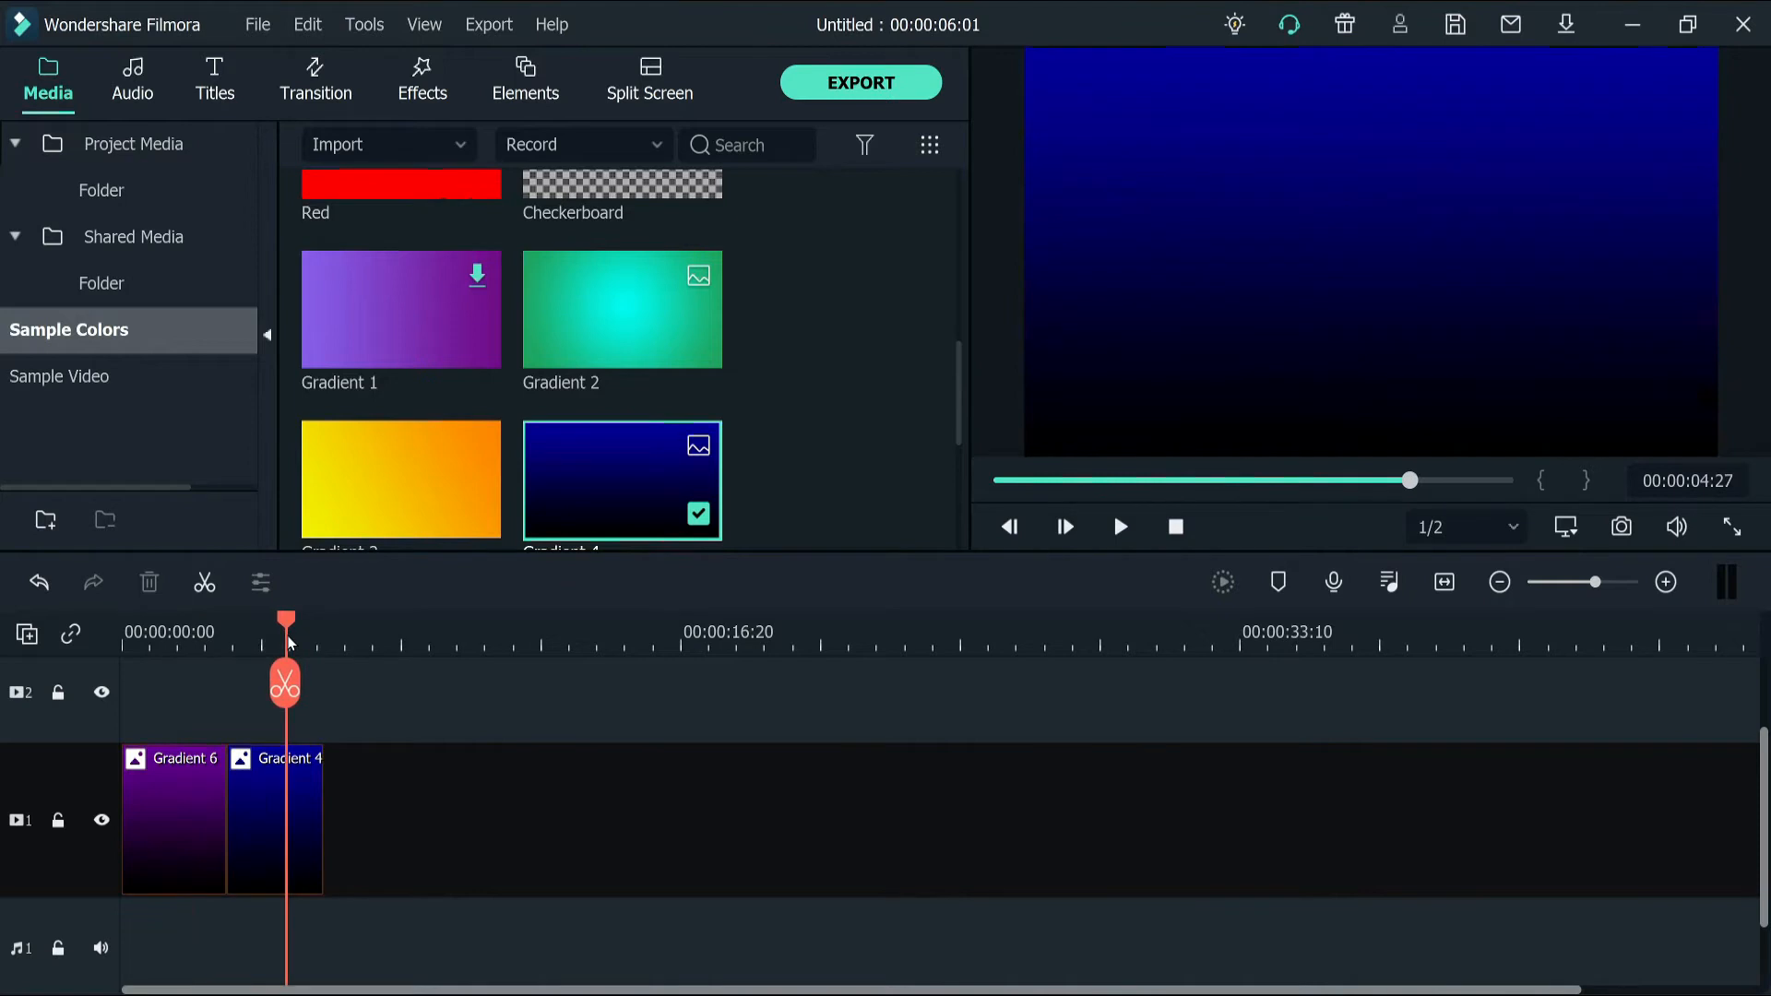
double_click(297, 791)
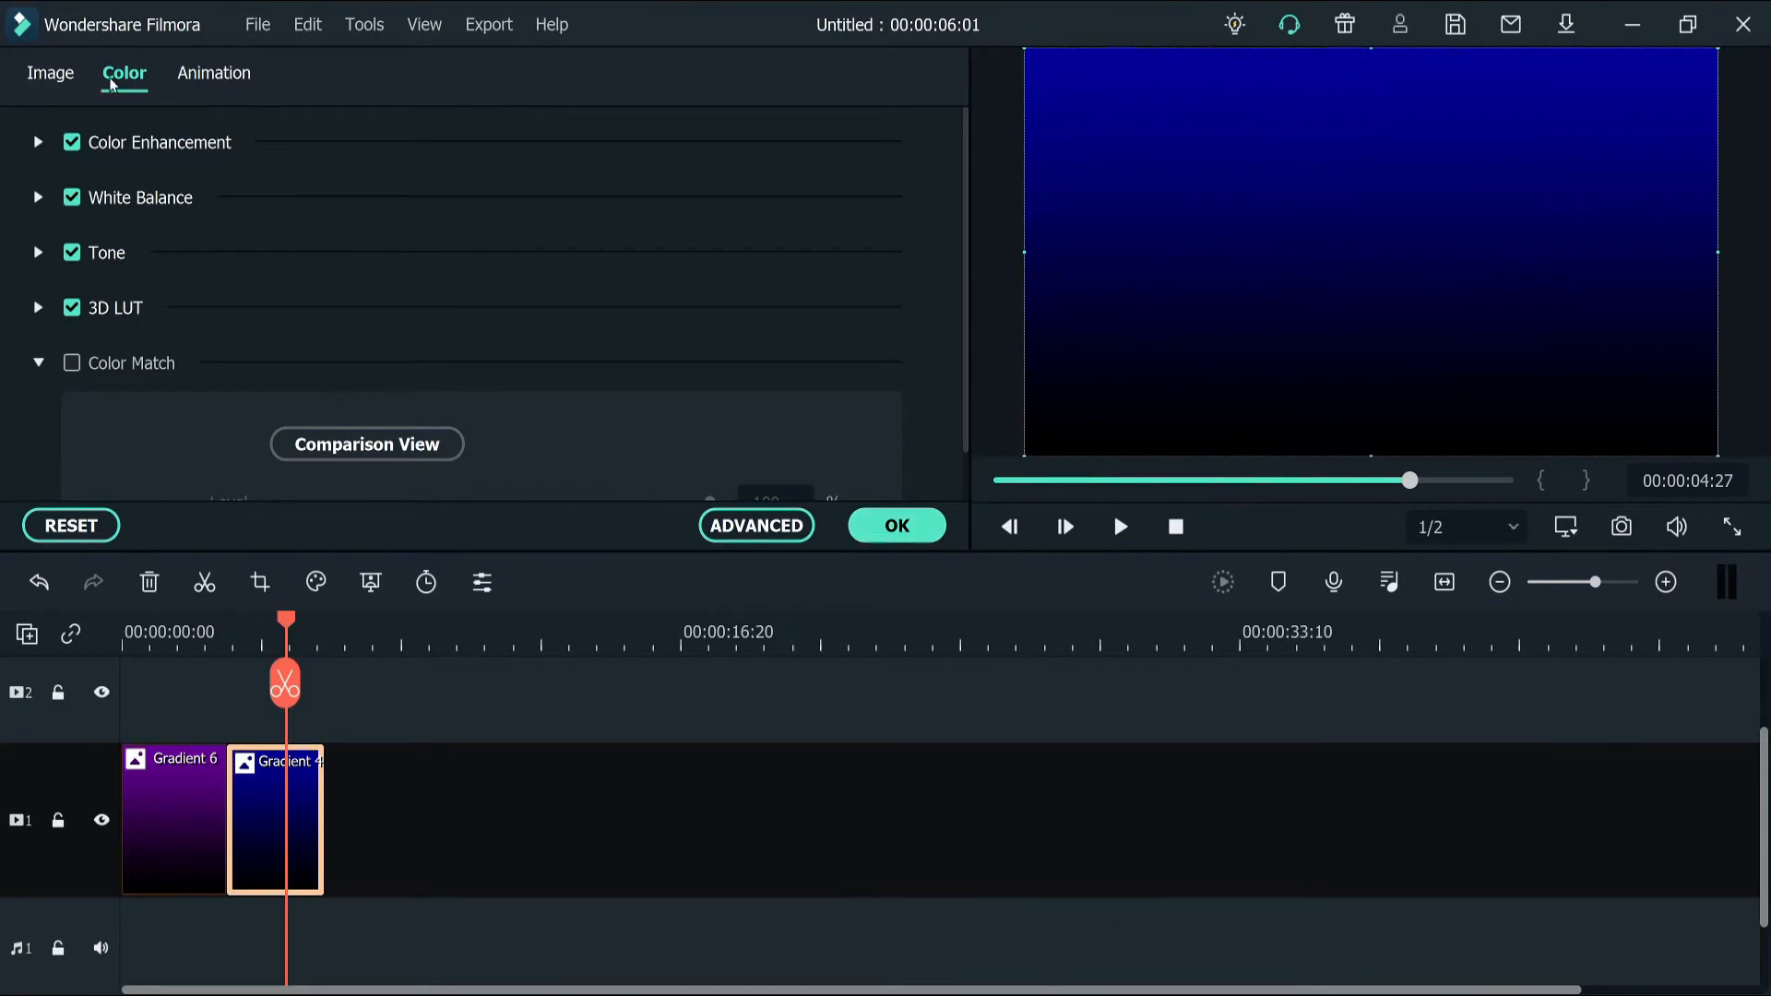
click(57, 79)
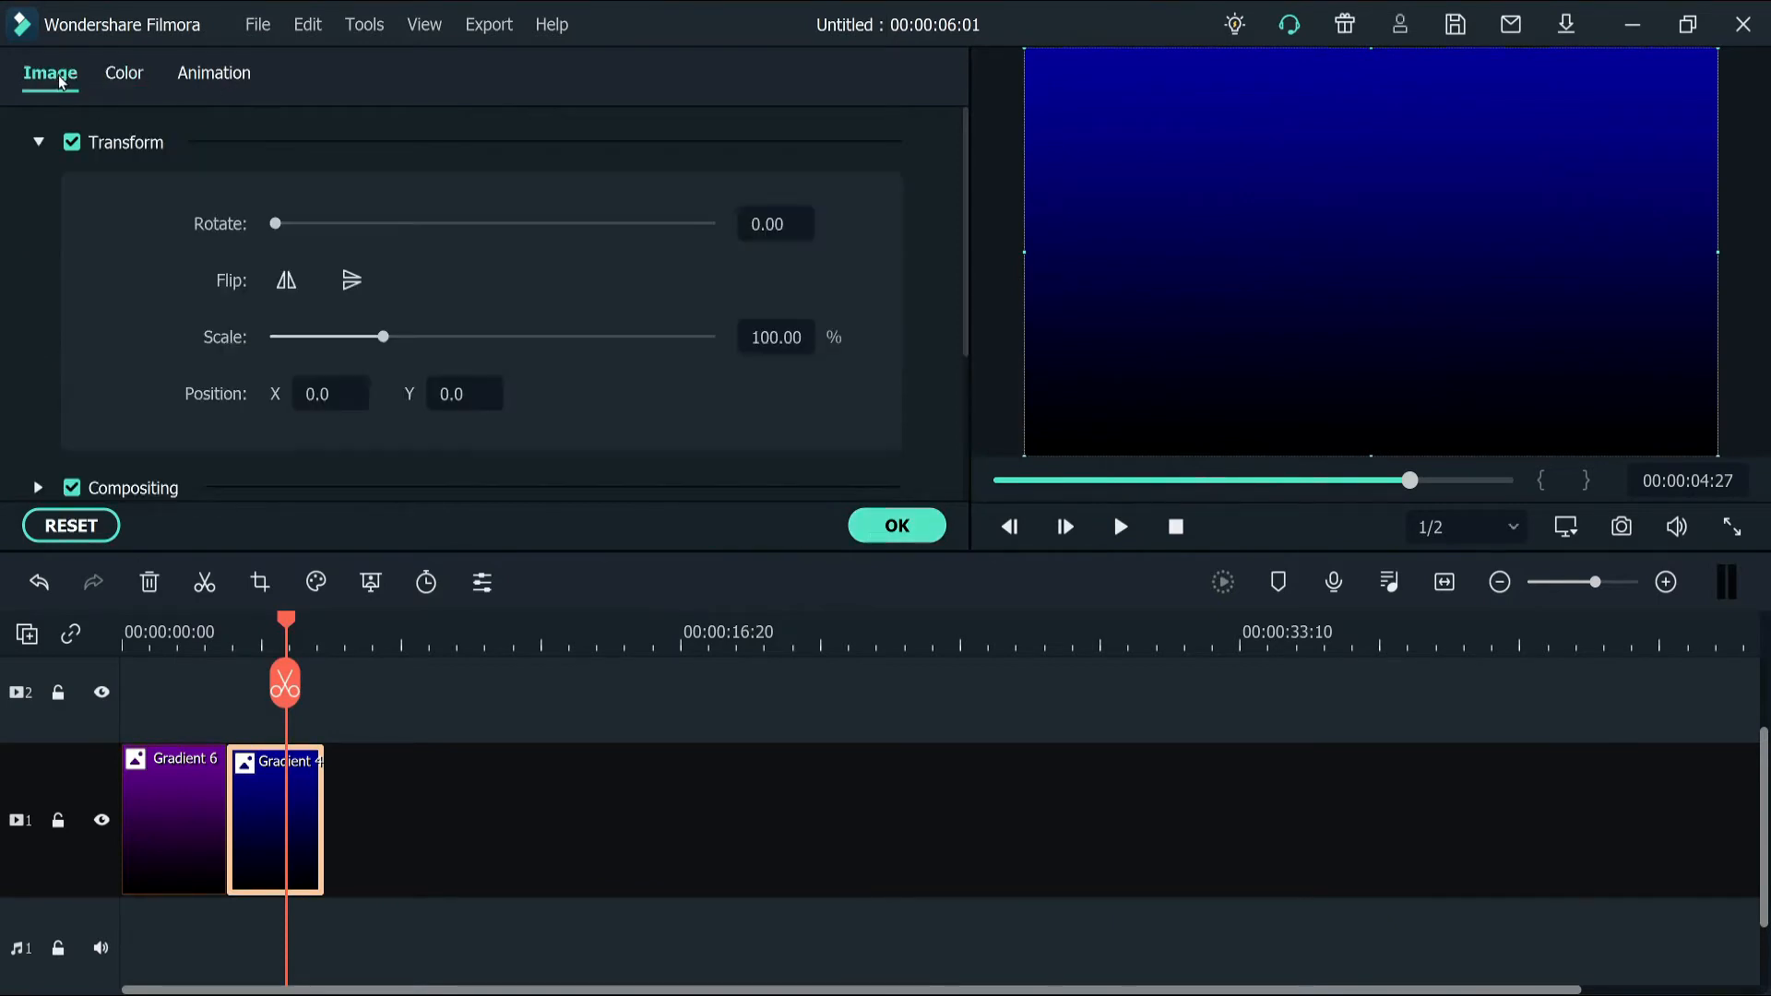
click(350, 280)
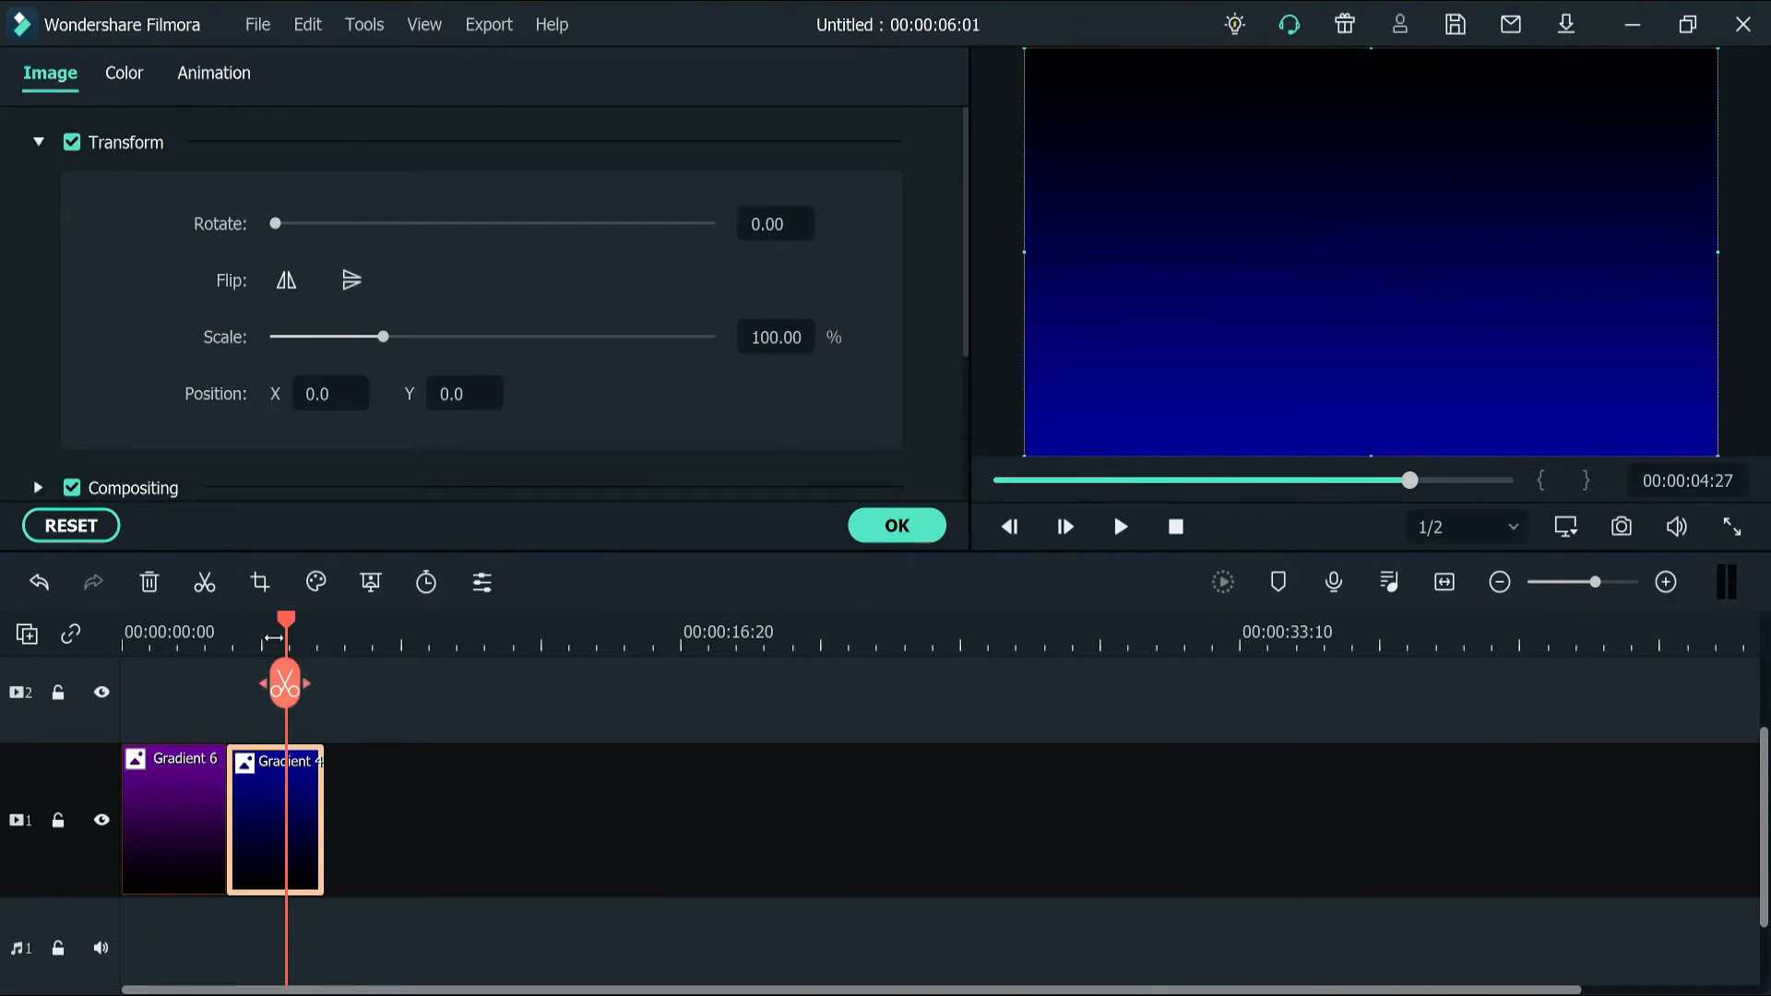
drag(288, 632, 301, 676)
click(896, 525)
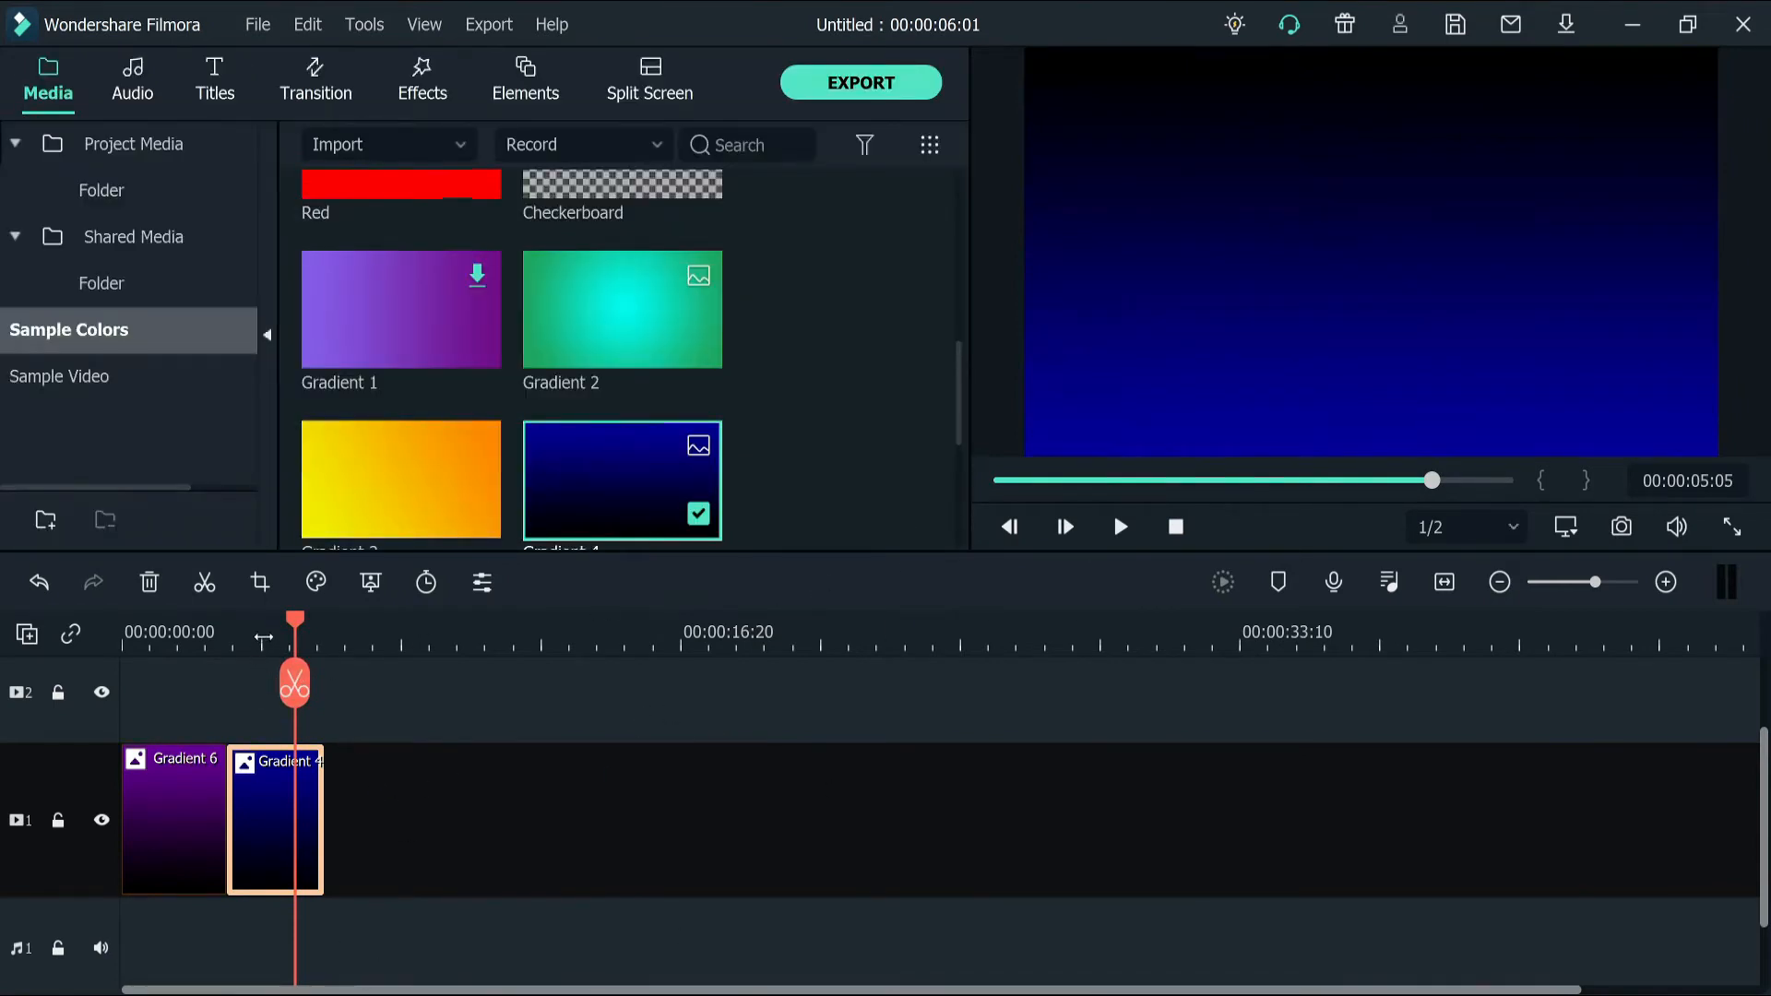
Add a Dissolve transition between the Gradient 6 and Gradient 4 clips and scrub through it
drag(293, 624, 171, 682)
click(353, 95)
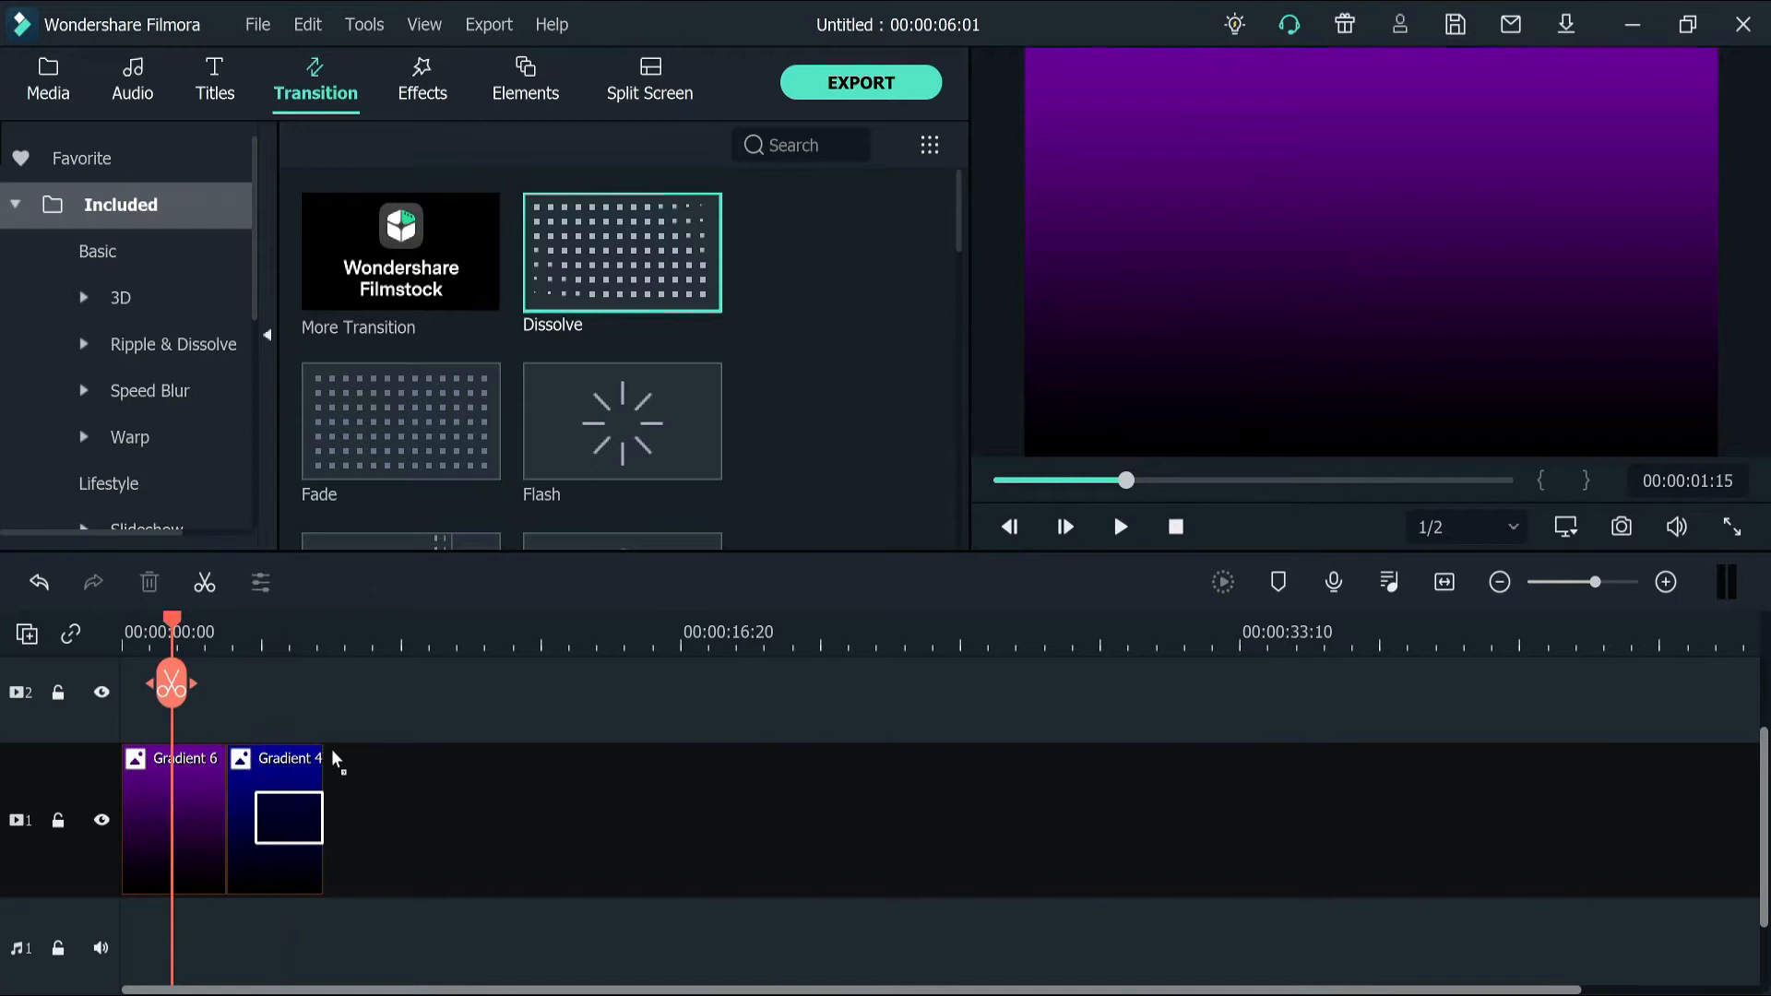
drag(334, 758, 205, 823)
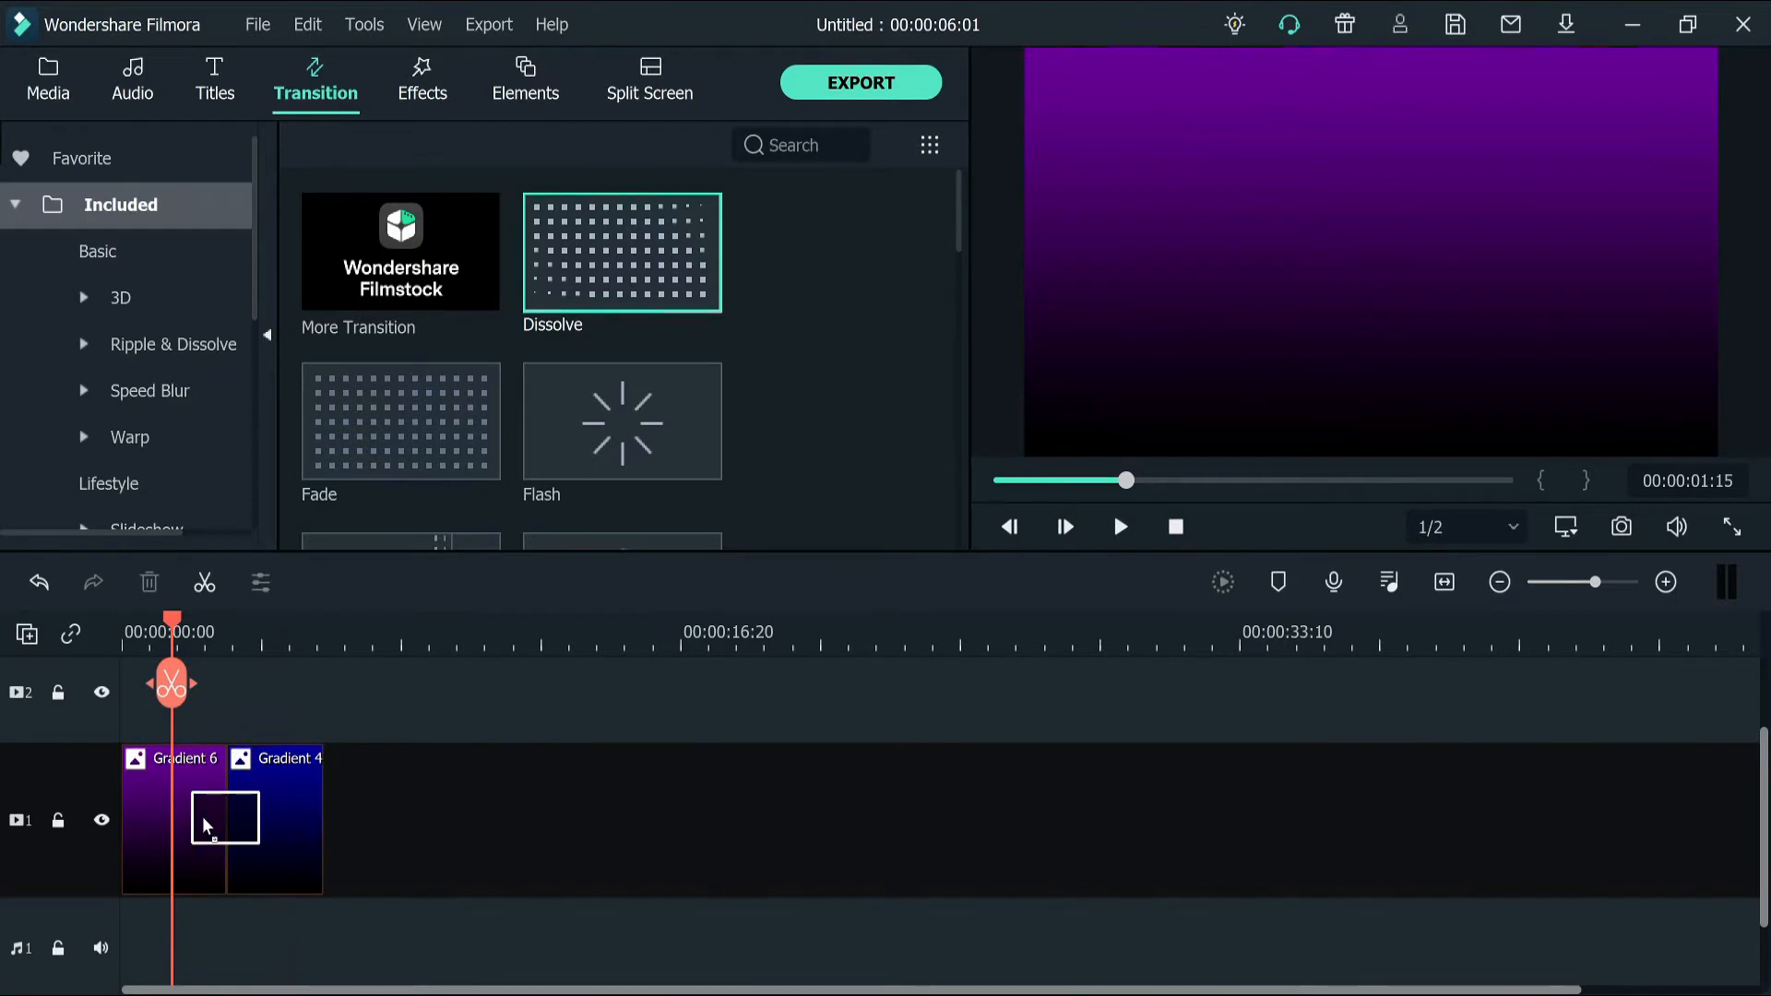
drag(180, 719, 179, 719)
drag(171, 636, 225, 684)
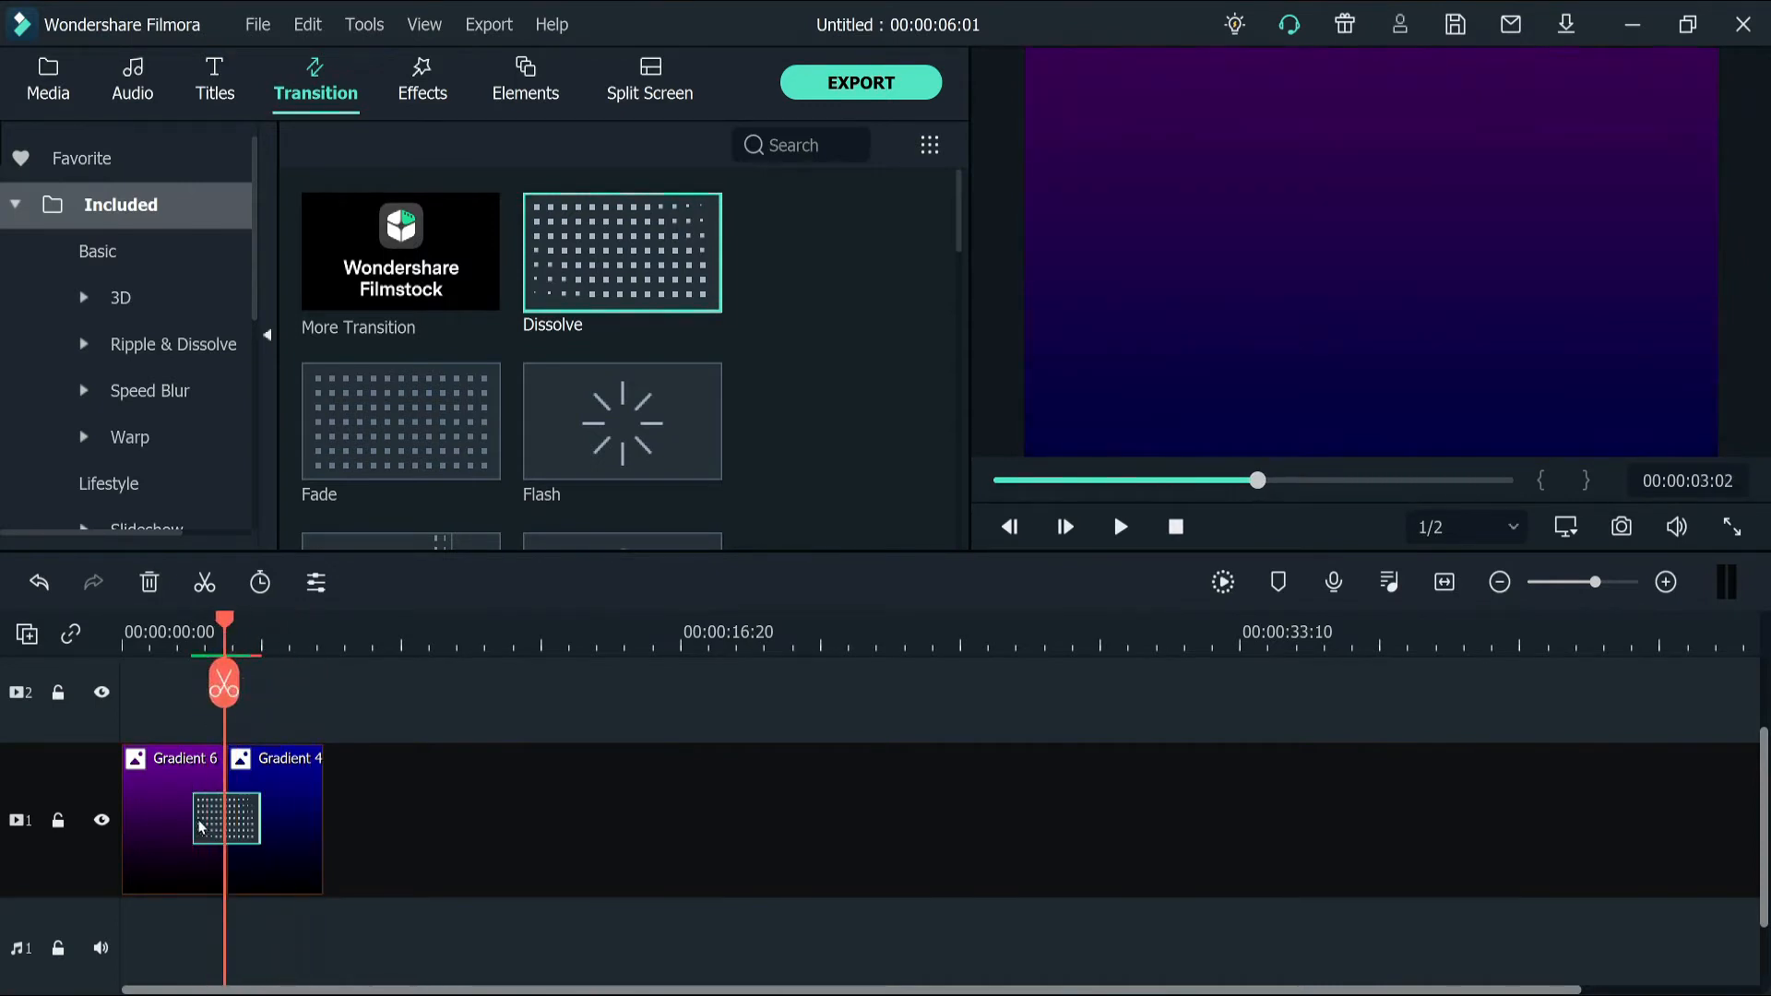
Extend the Dissolve transition across nearly the full length of both gradient clips and play the blend from the start
drag(192, 816, 120, 819)
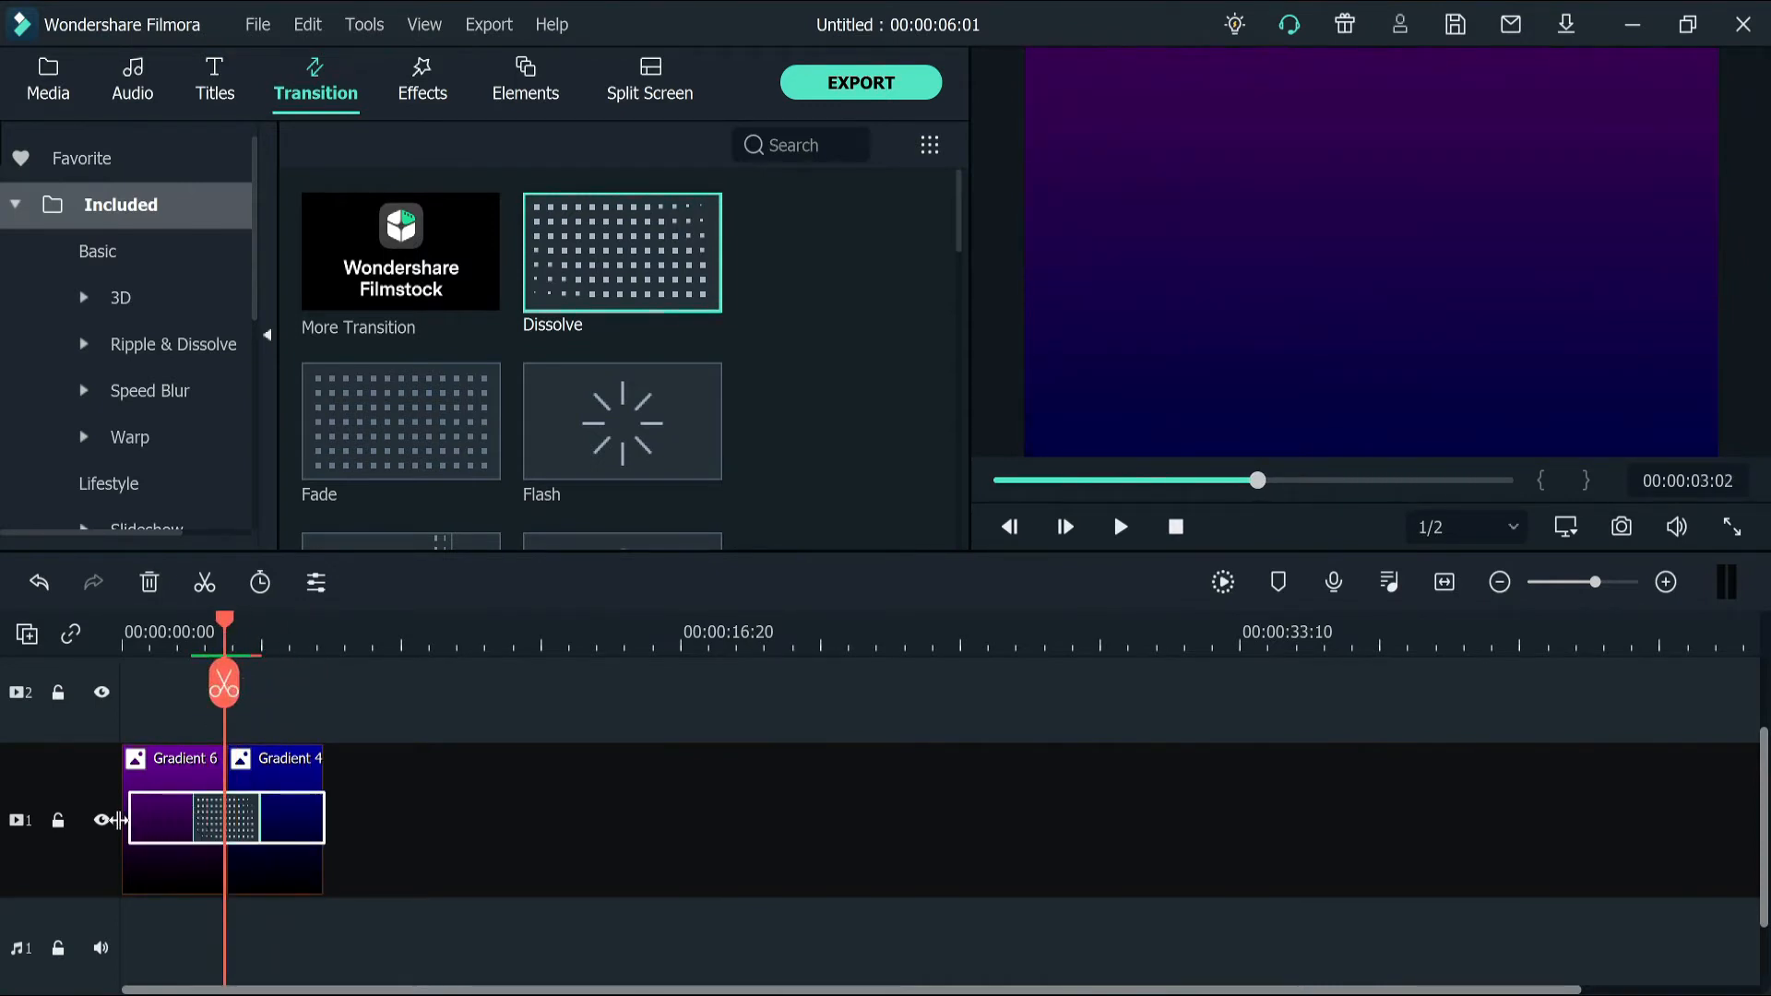
click(123, 647)
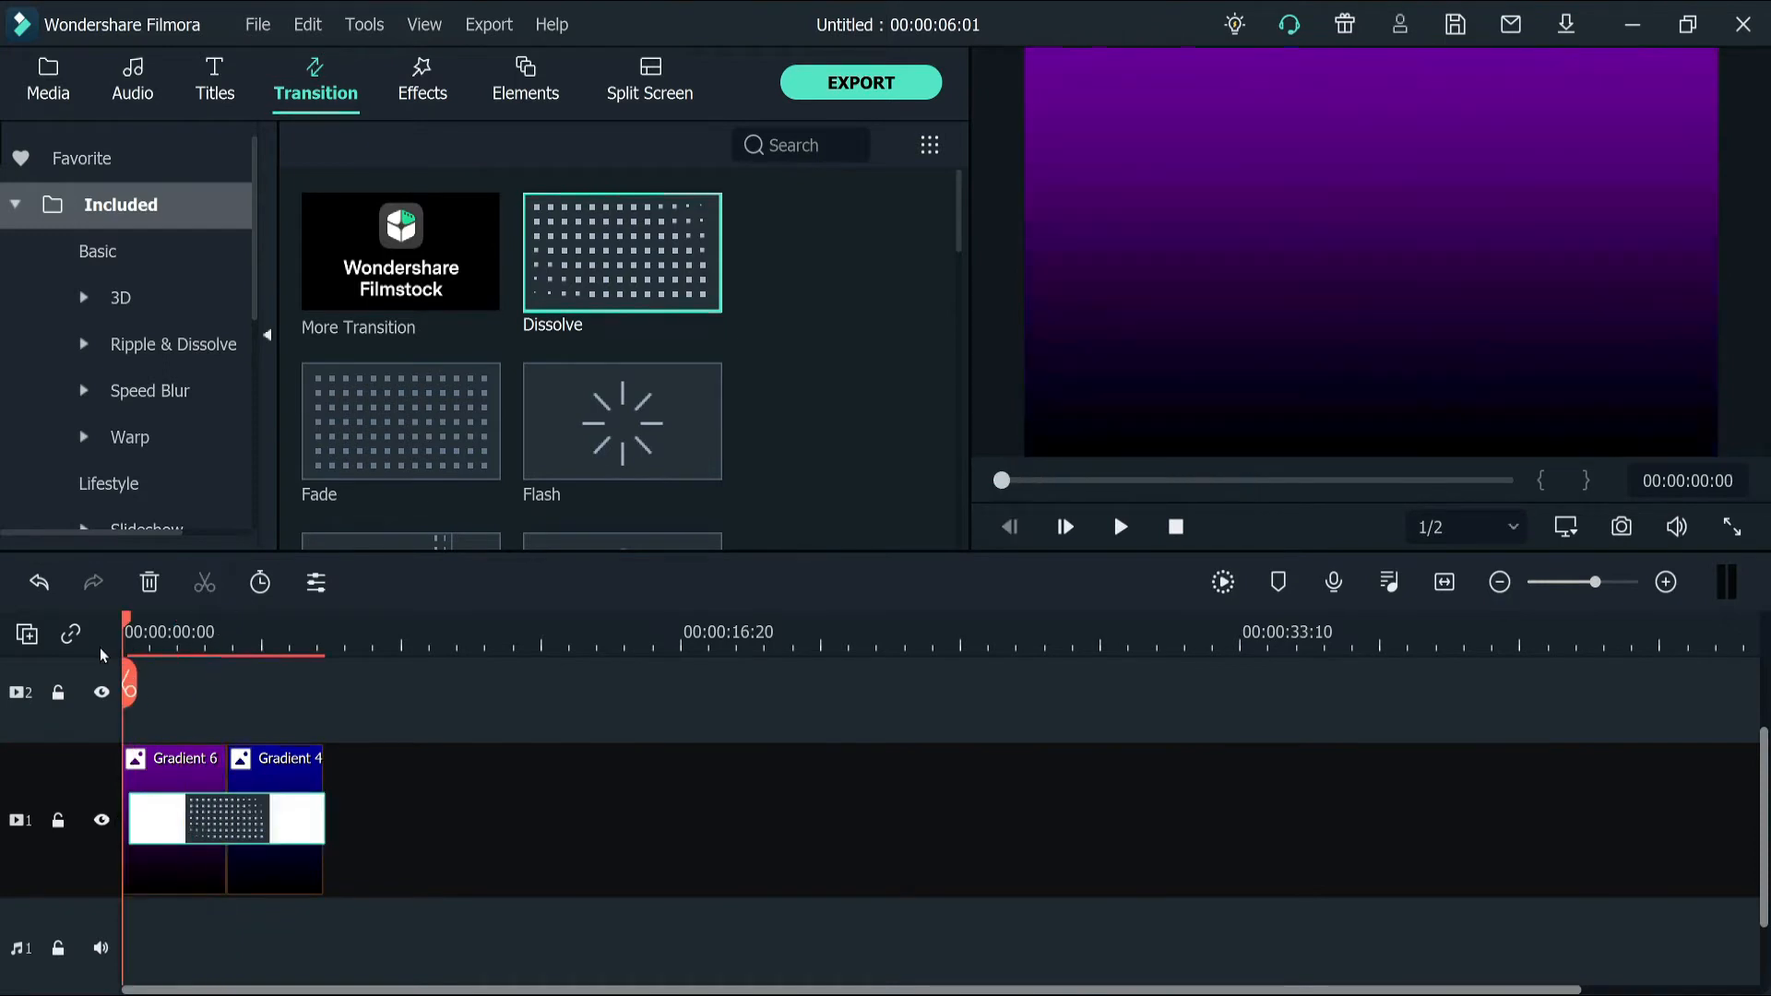
click(1114, 539)
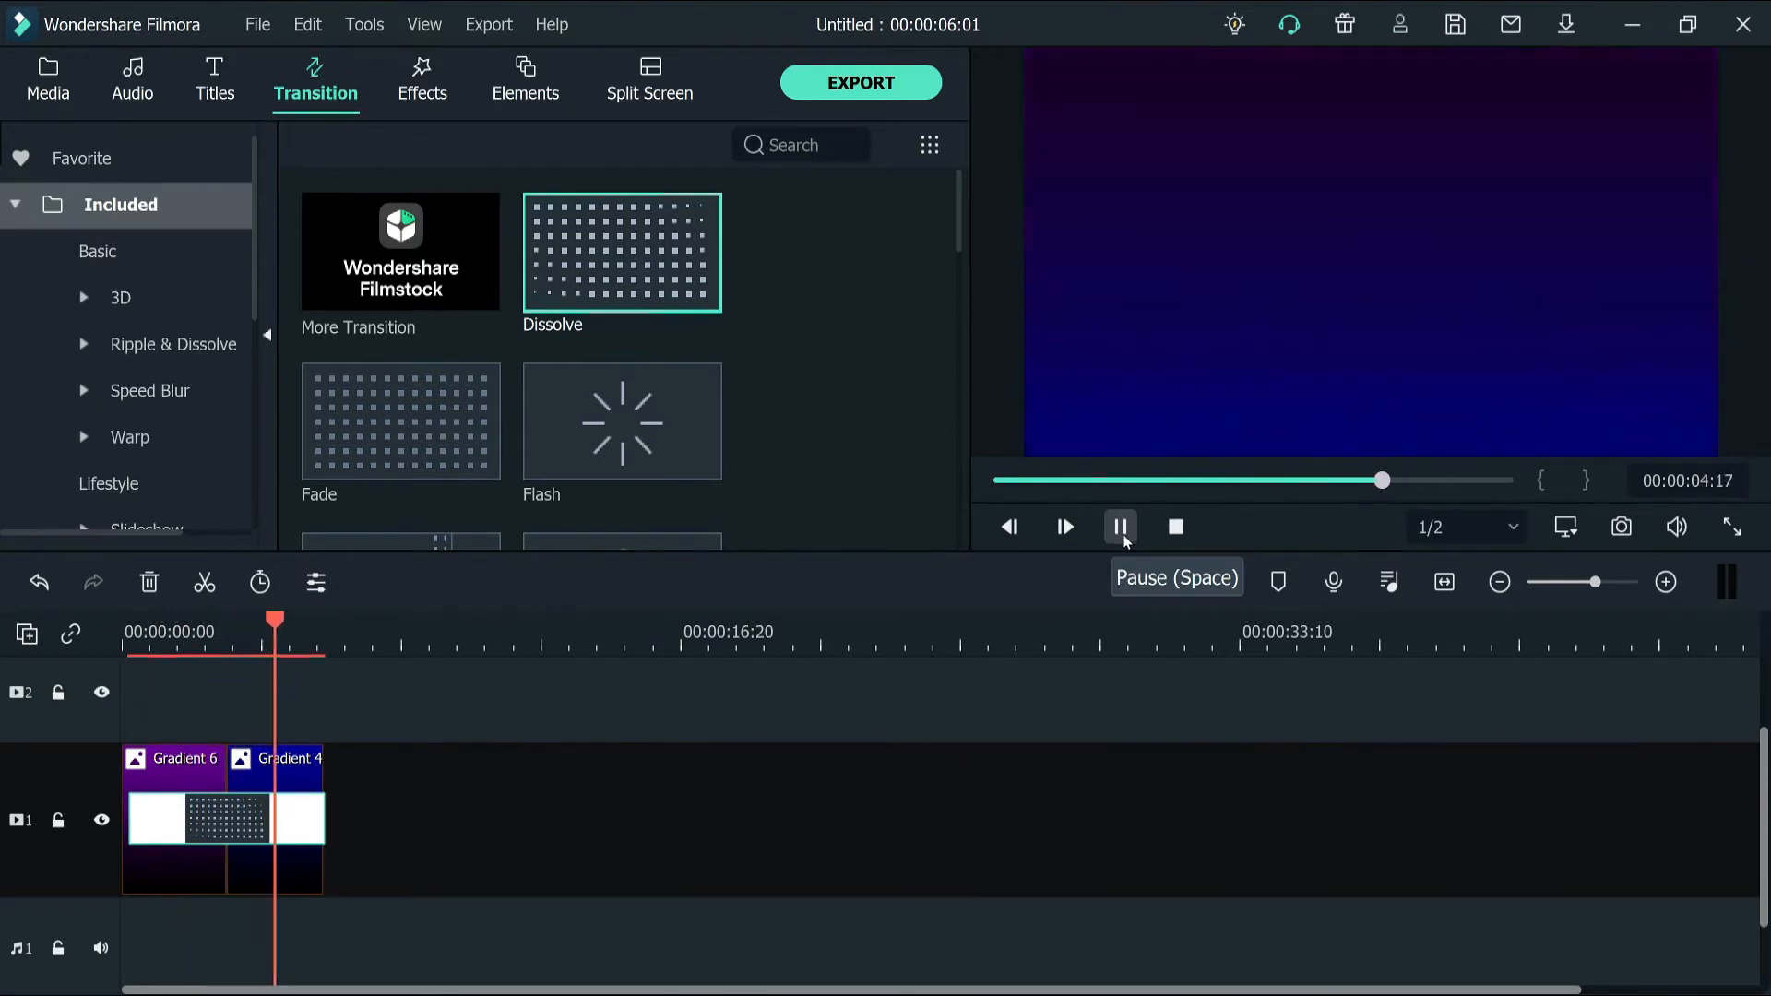
click(303, 632)
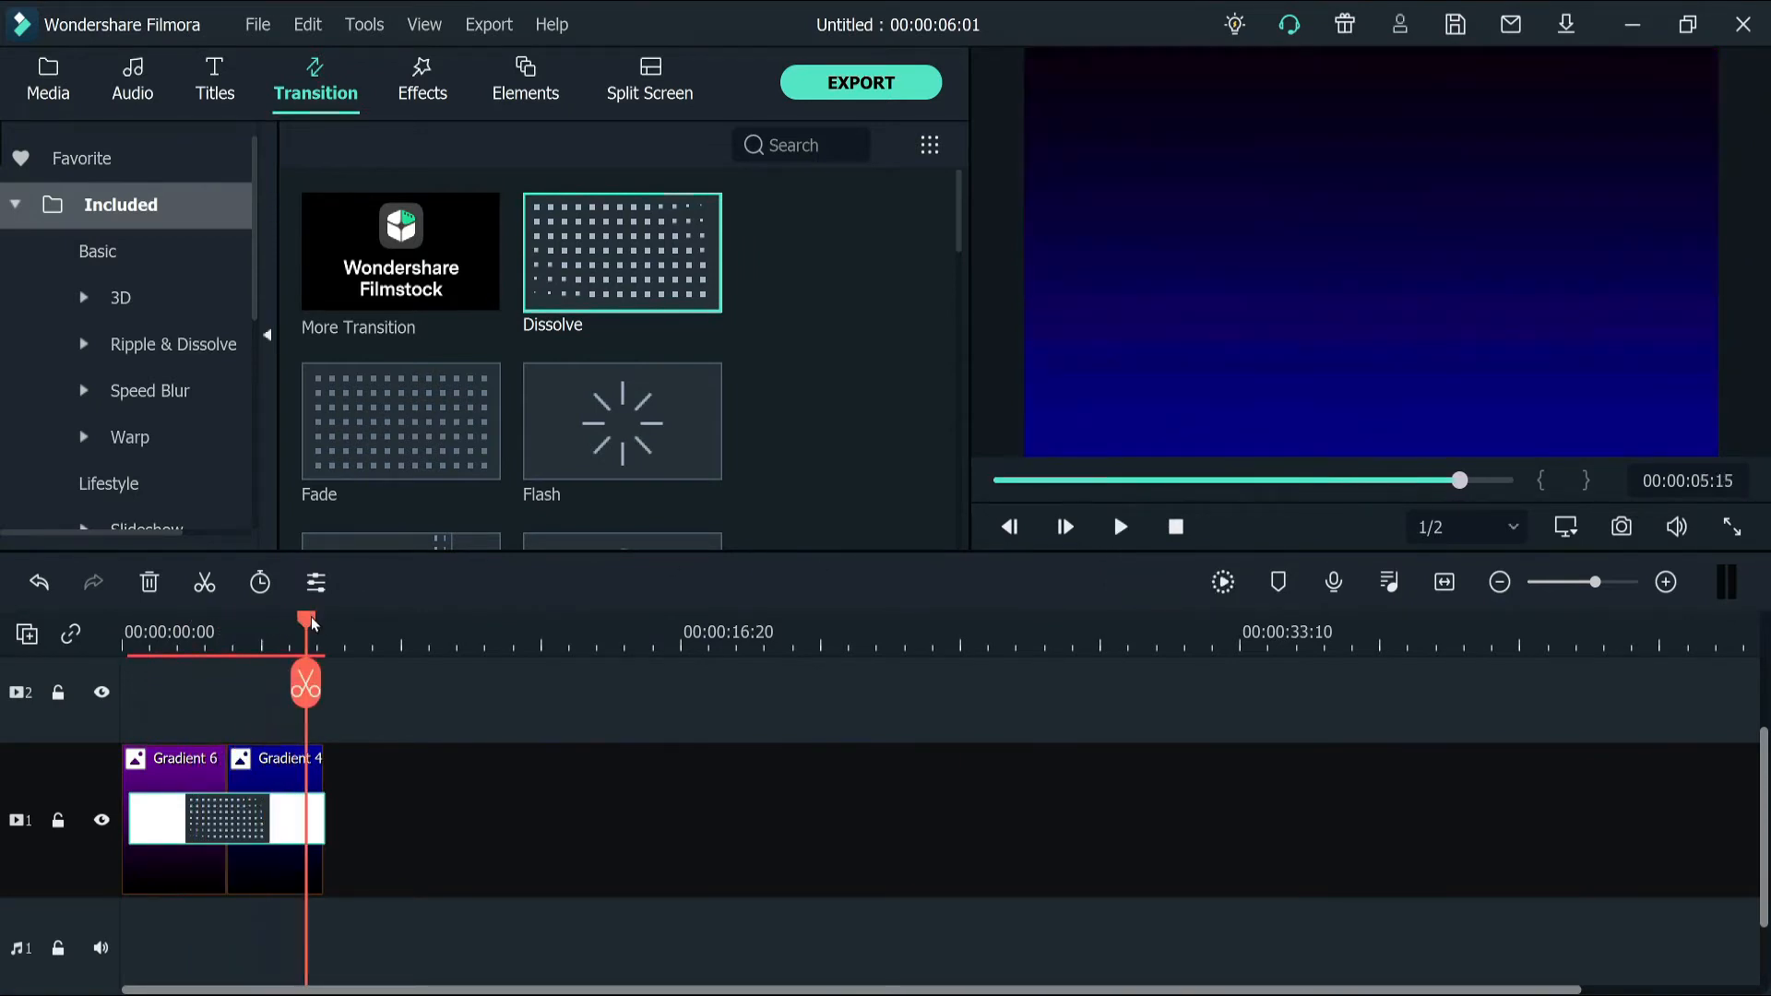
drag(312, 625, 99, 640)
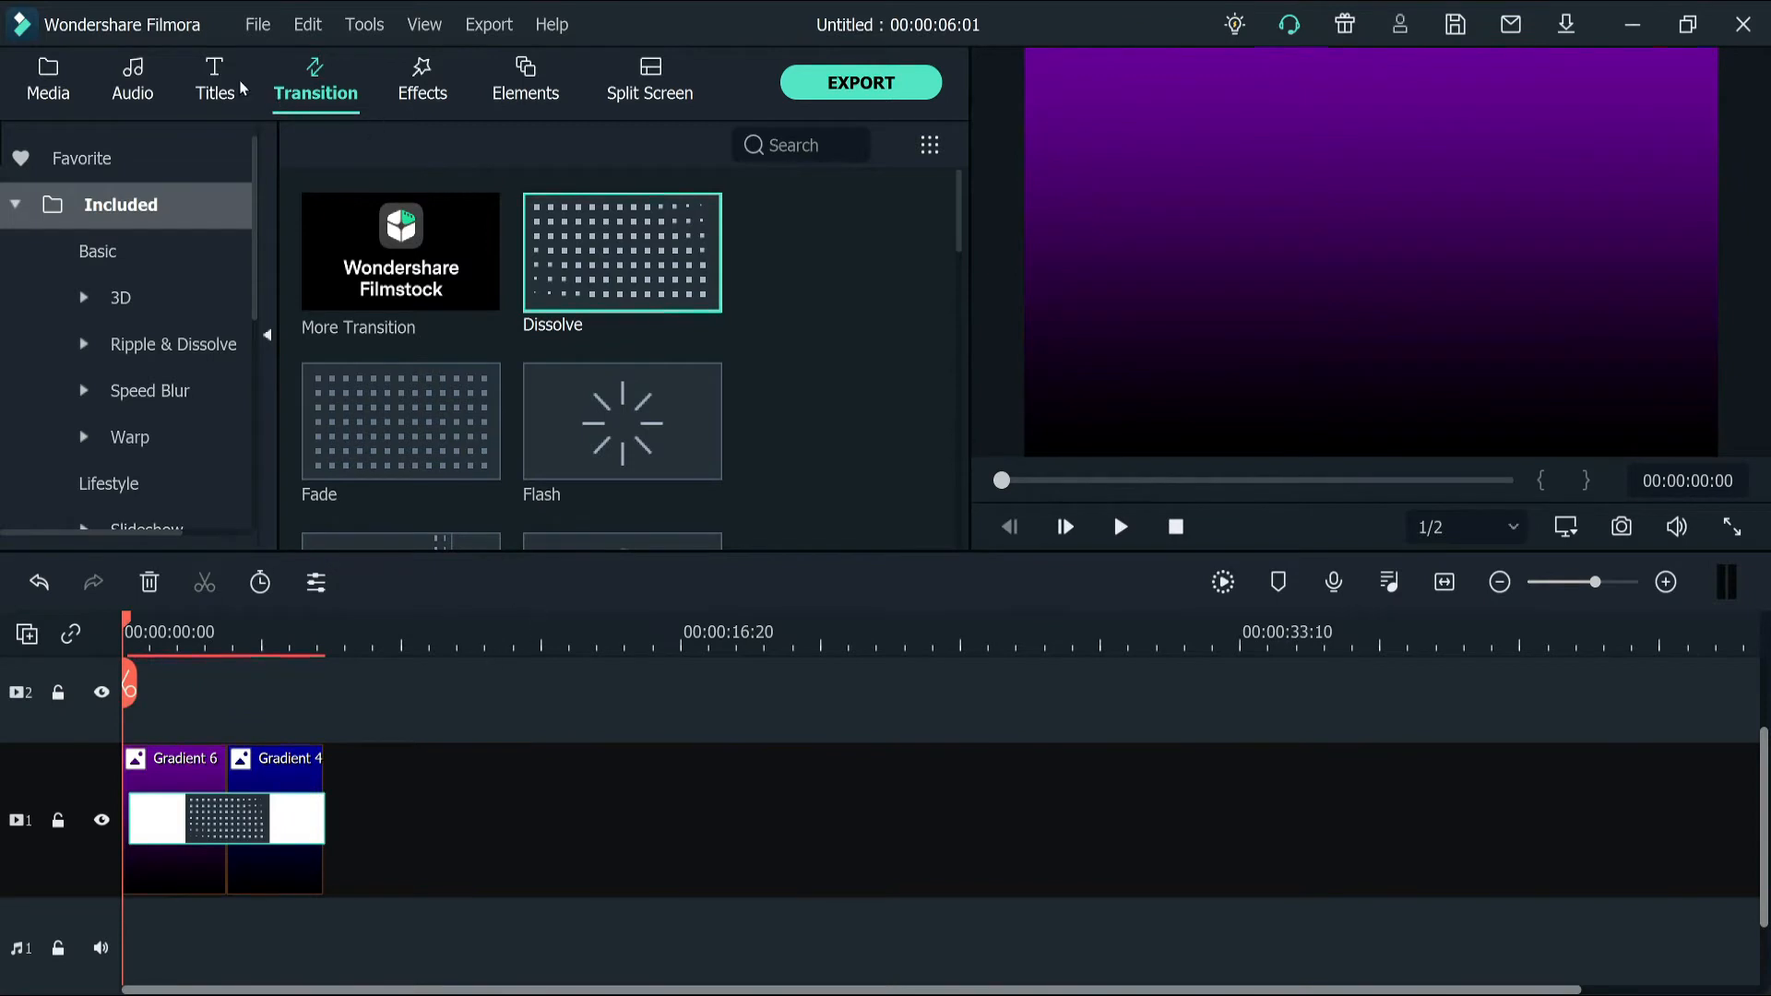
Add the included Title 7 template at the start of video track 2, above the gradient clips
click(207, 90)
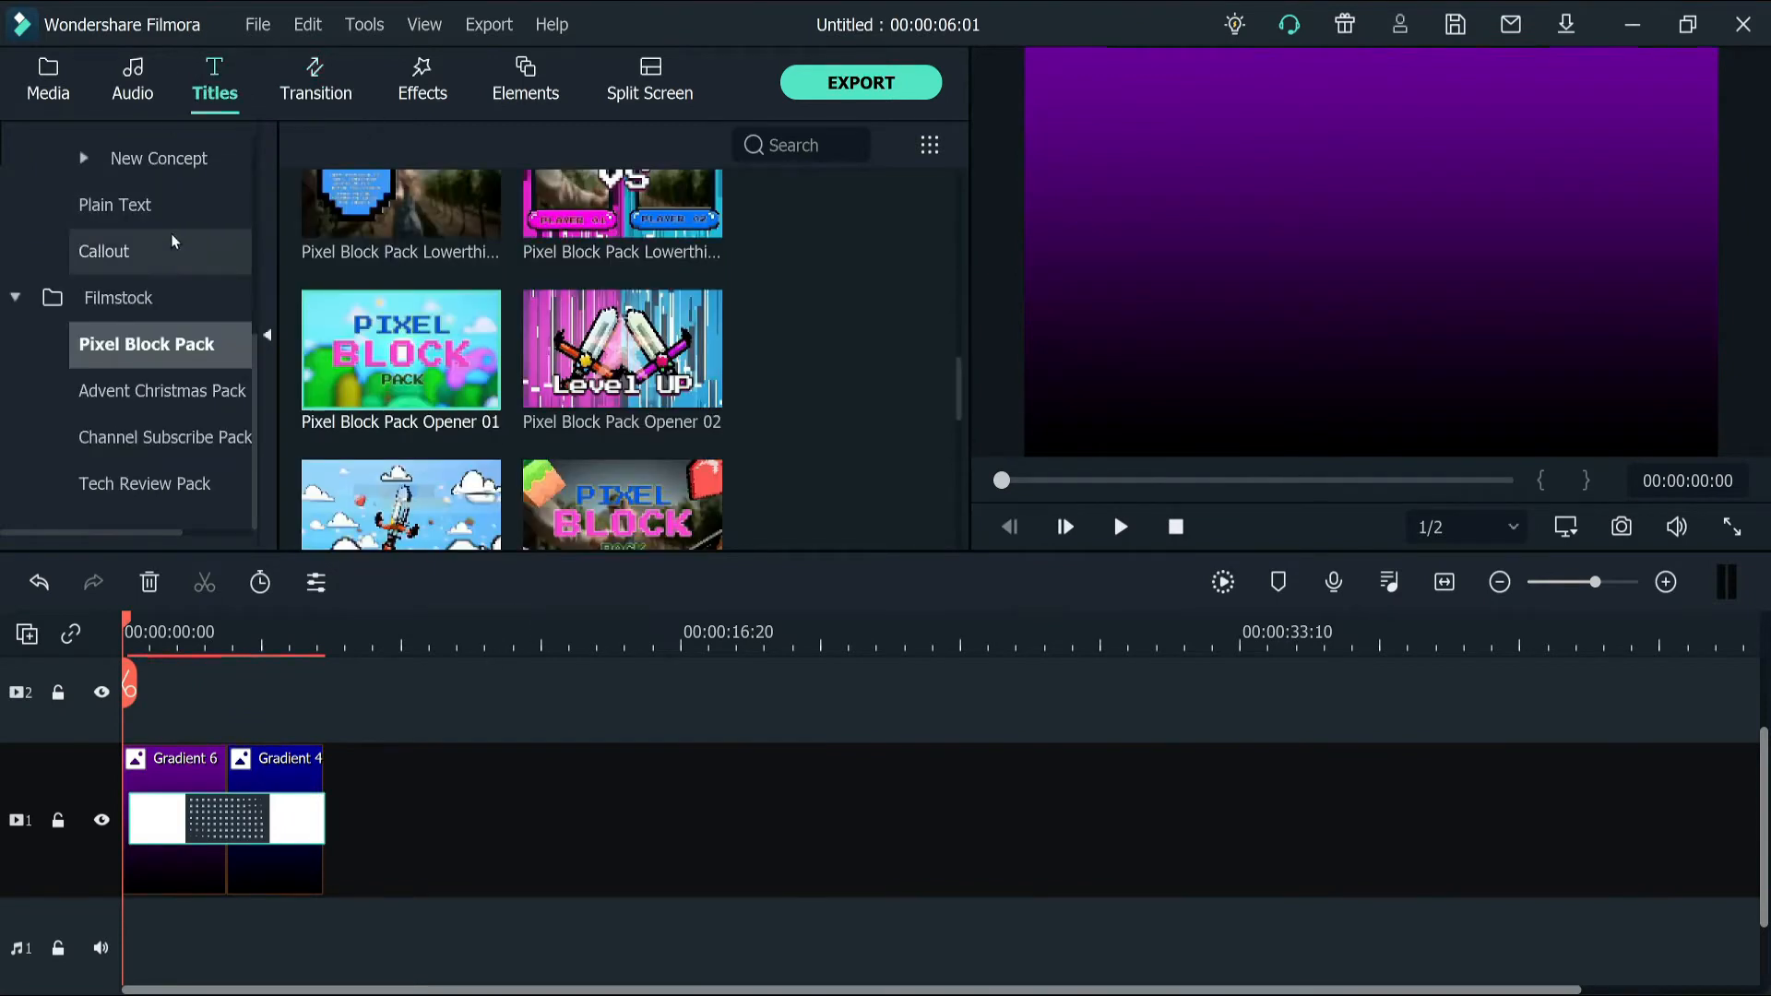
scroll(176, 258, up, 5)
click(145, 213)
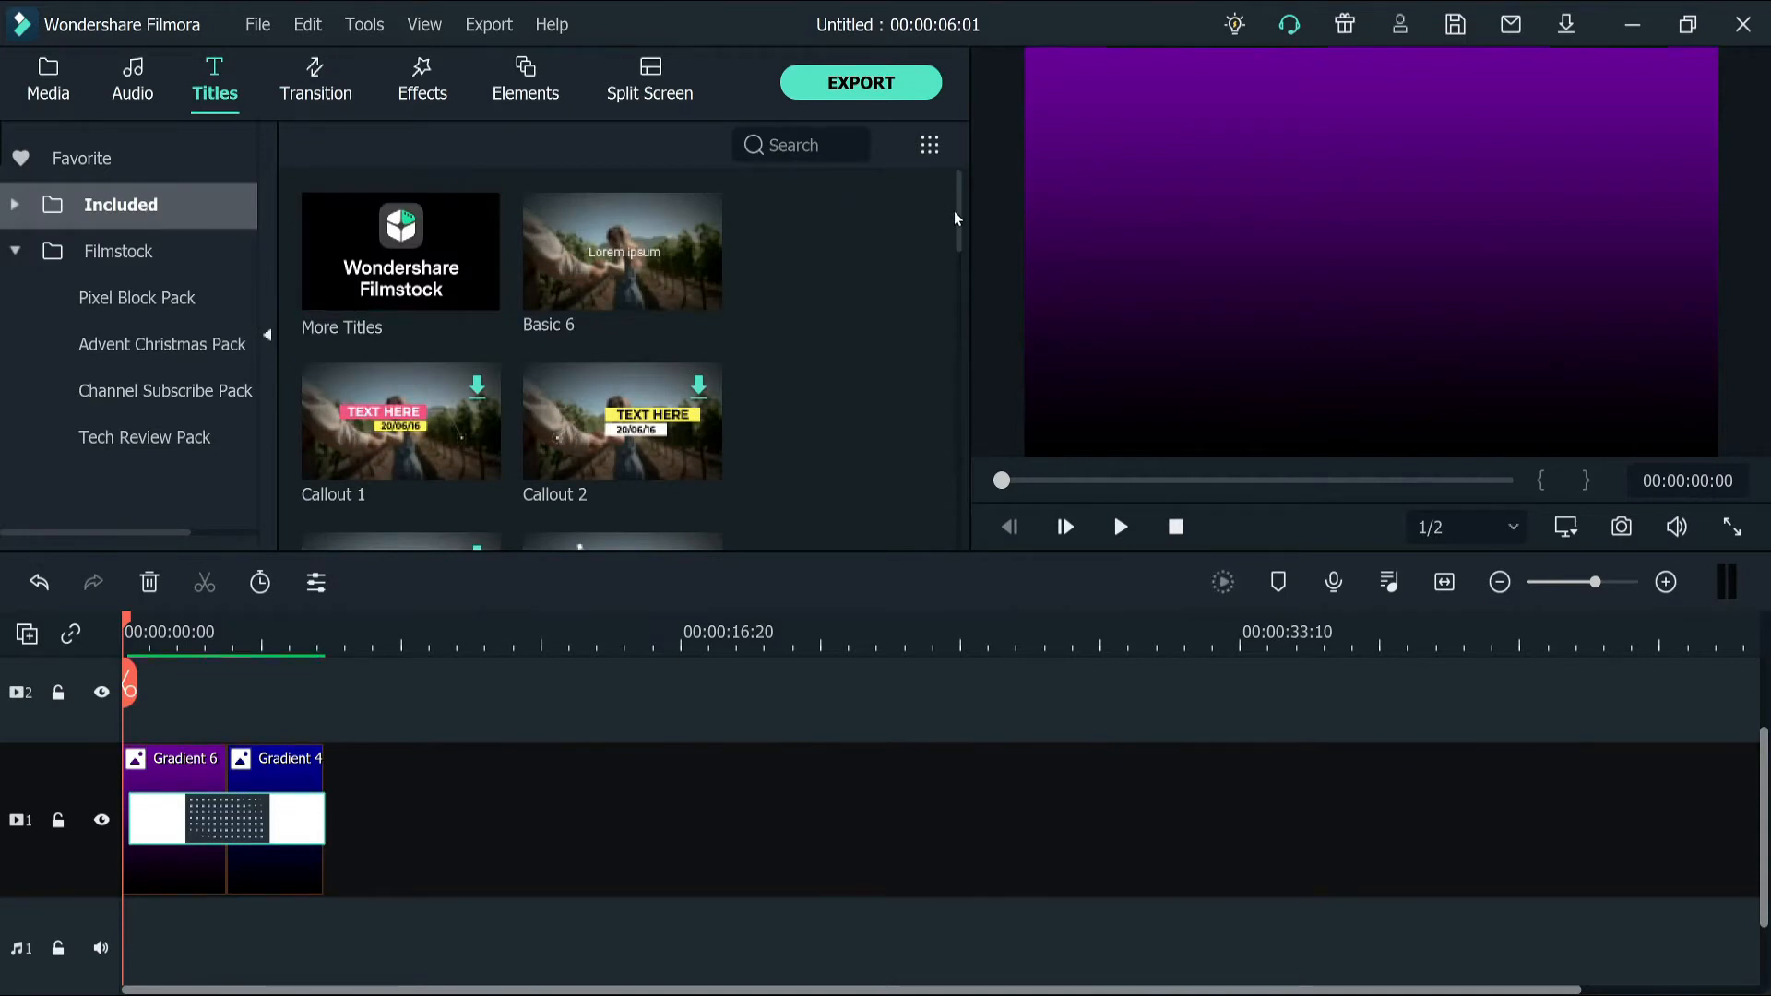
drag(959, 218, 956, 524)
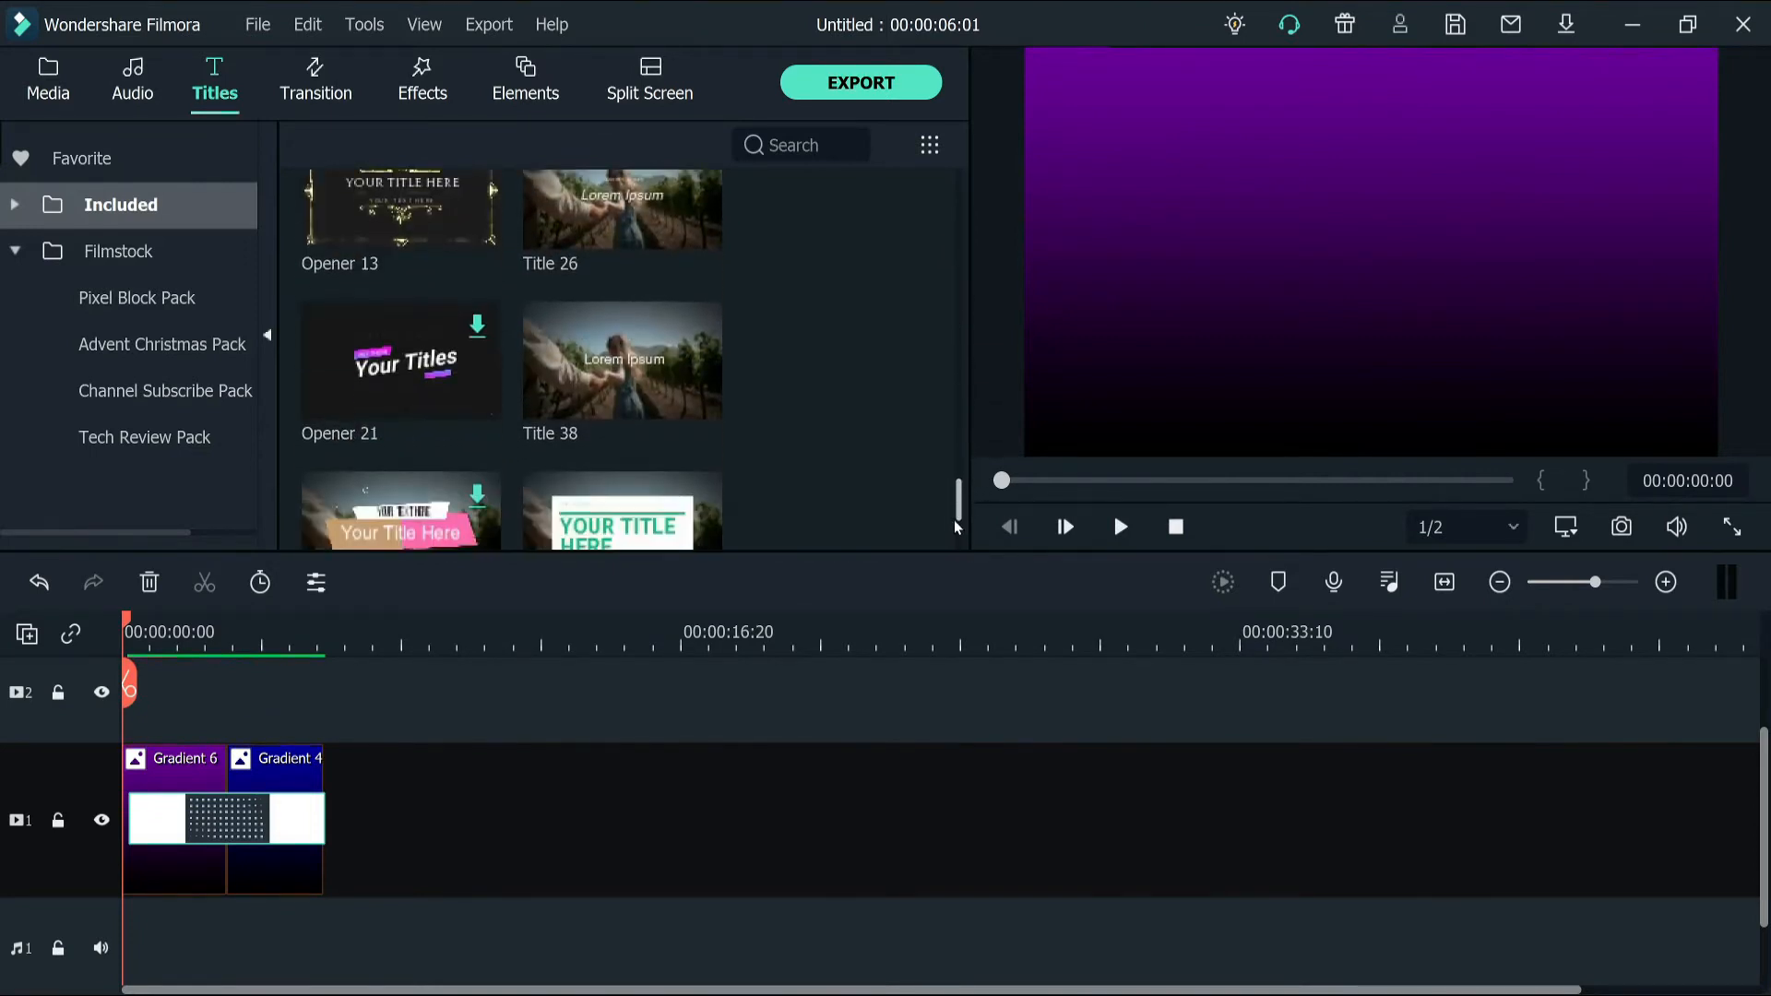
scroll(815, 417, up, 5)
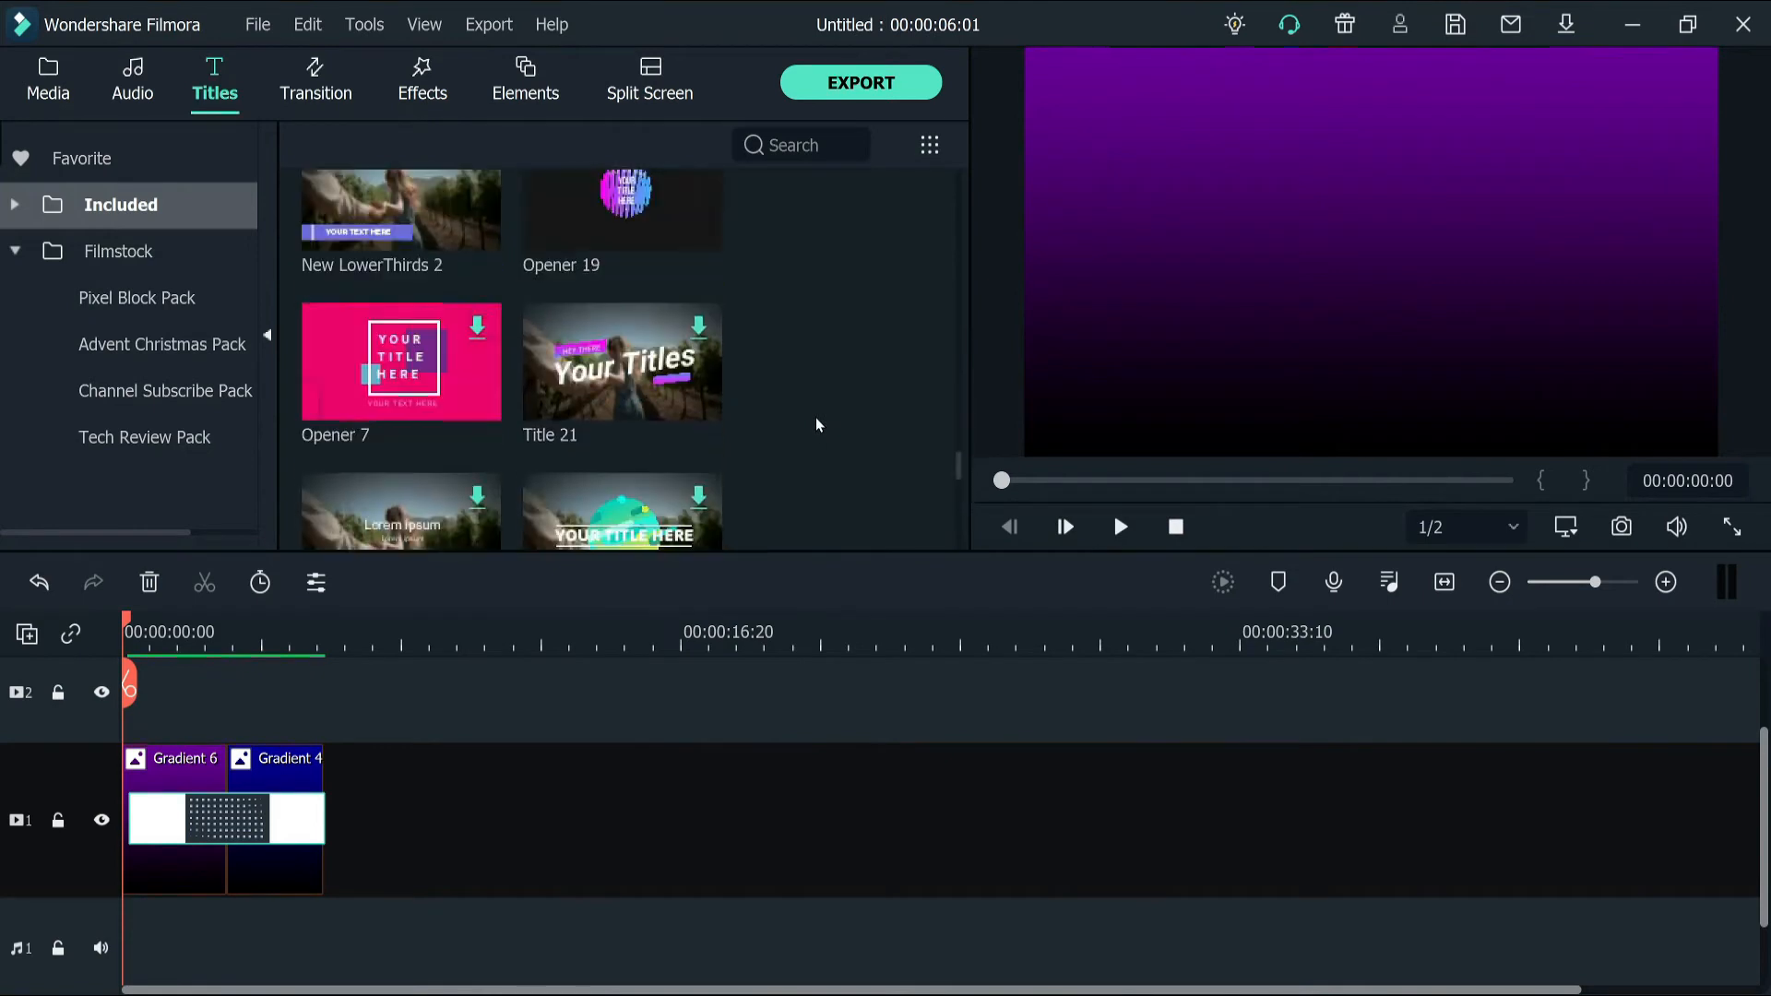
scroll(815, 417, up, 5)
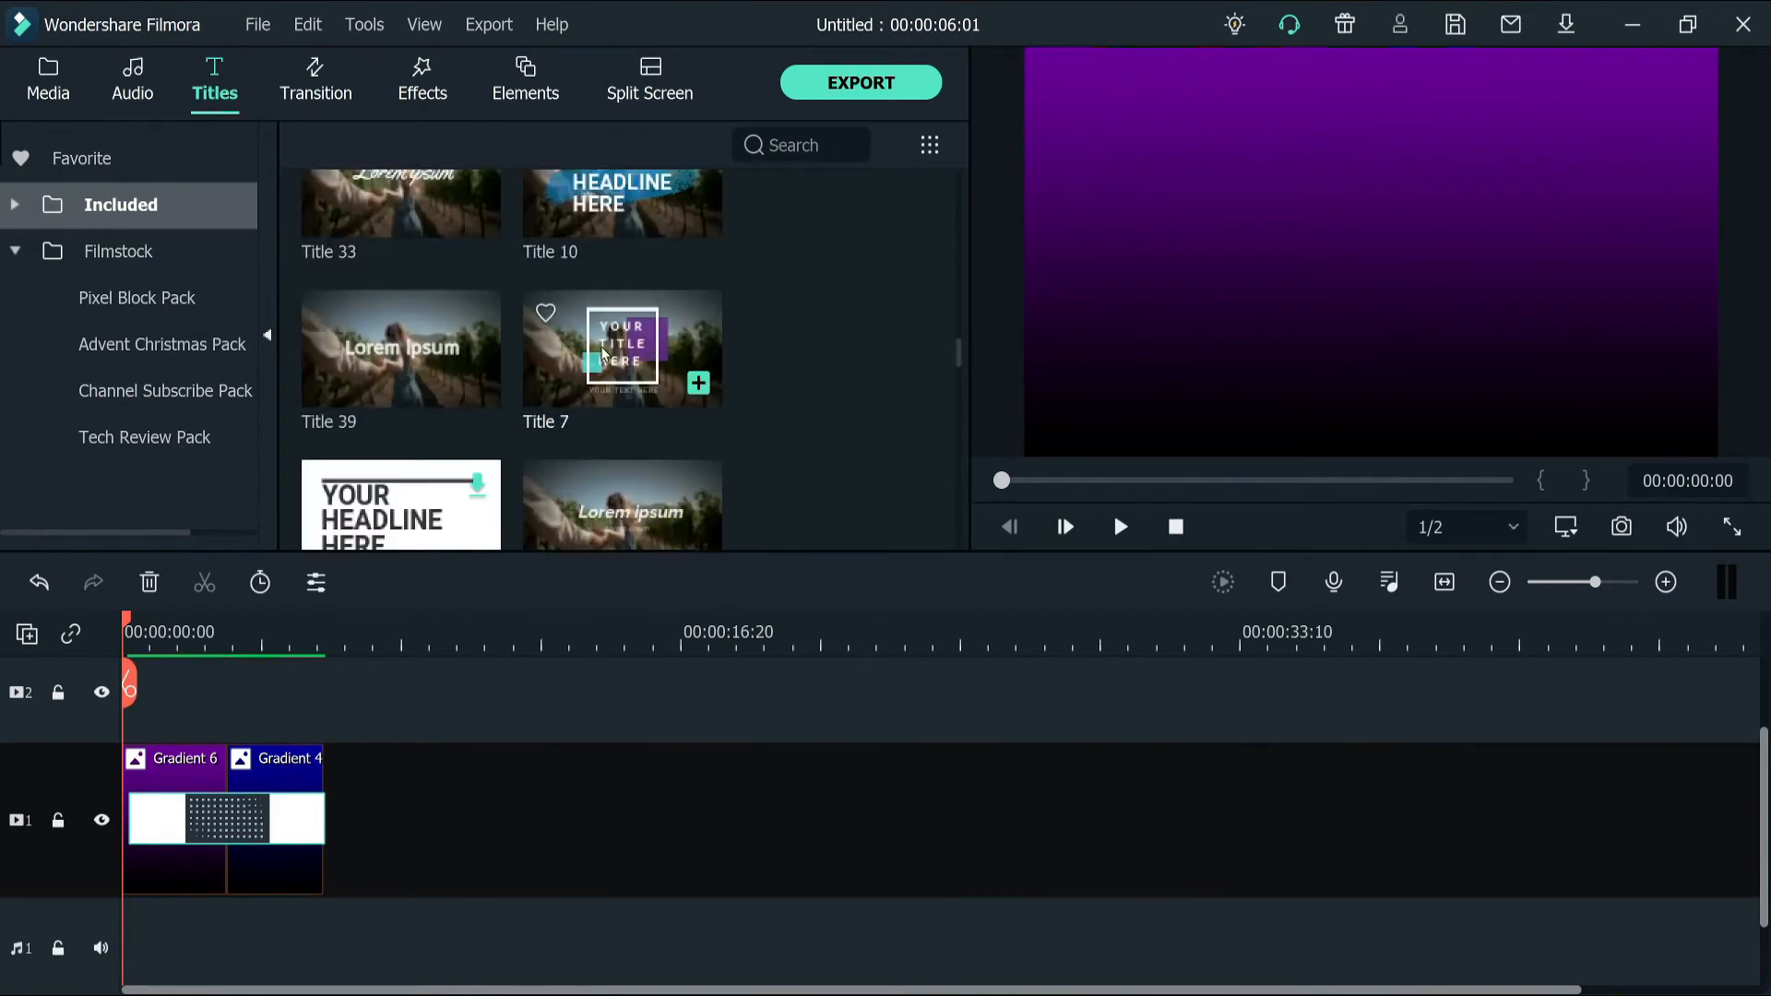
drag(648, 331, 130, 716)
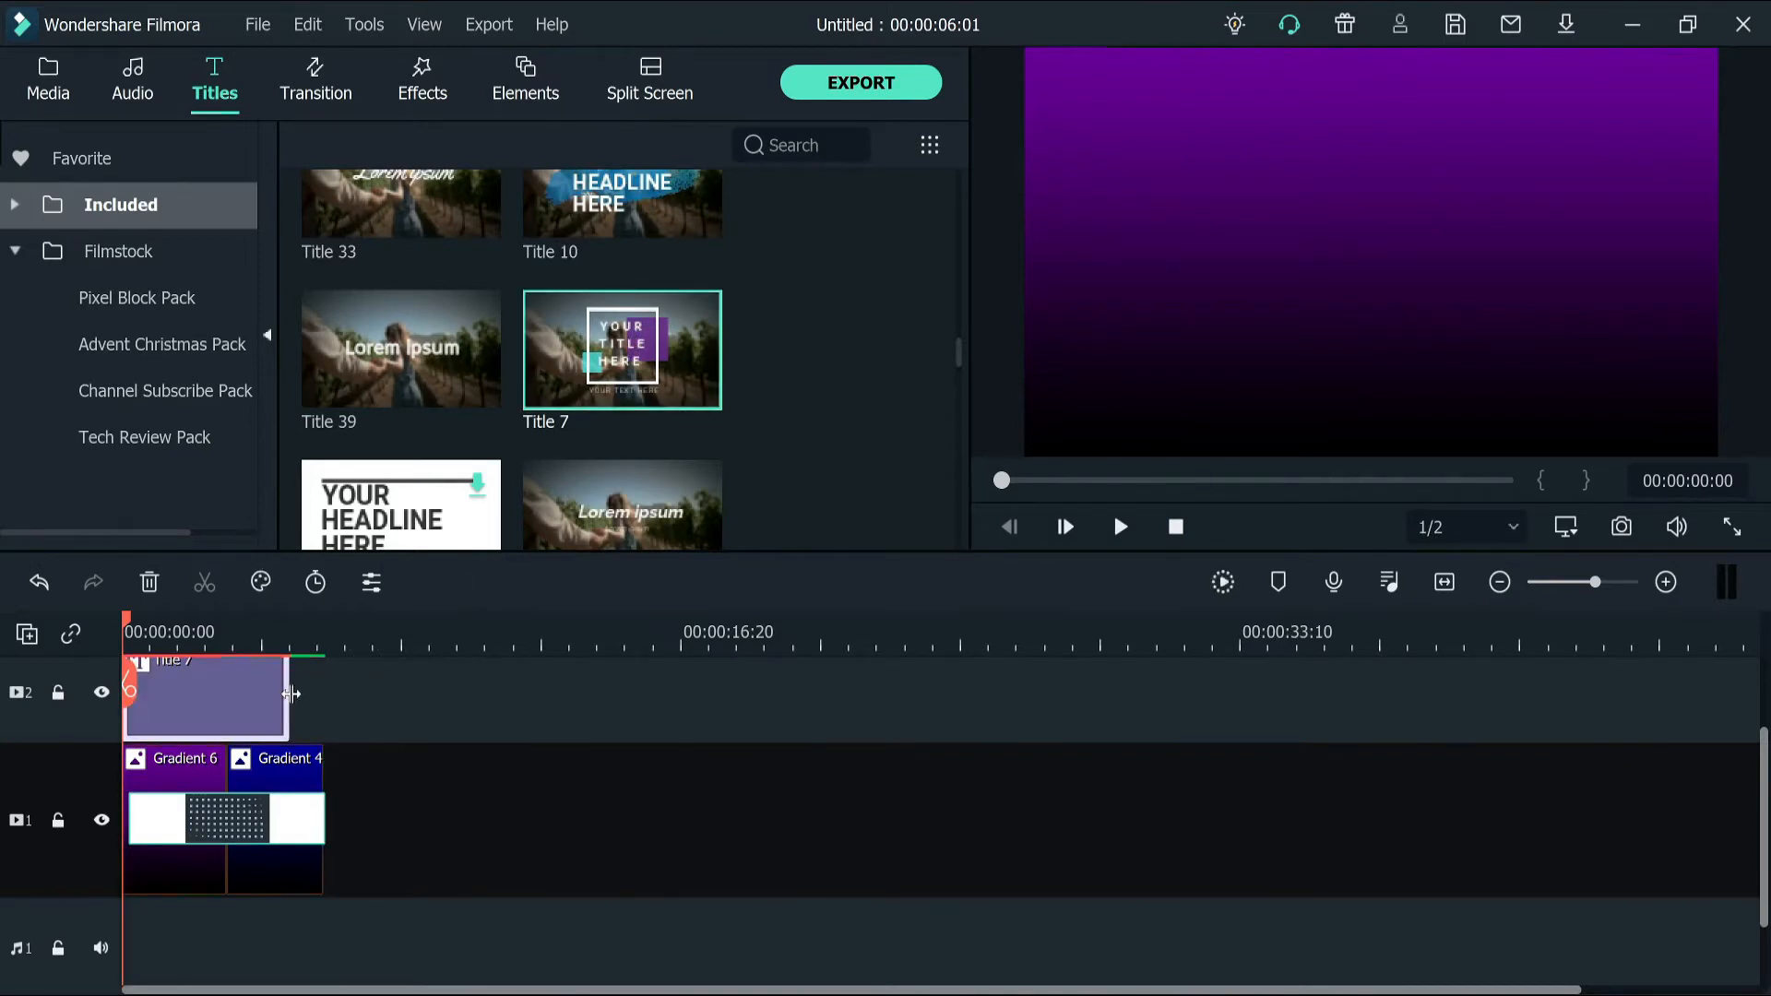
Extend the Title 7 clip to the end of the gradient clips, then play and scrub through the intro
drag(290, 693, 324, 694)
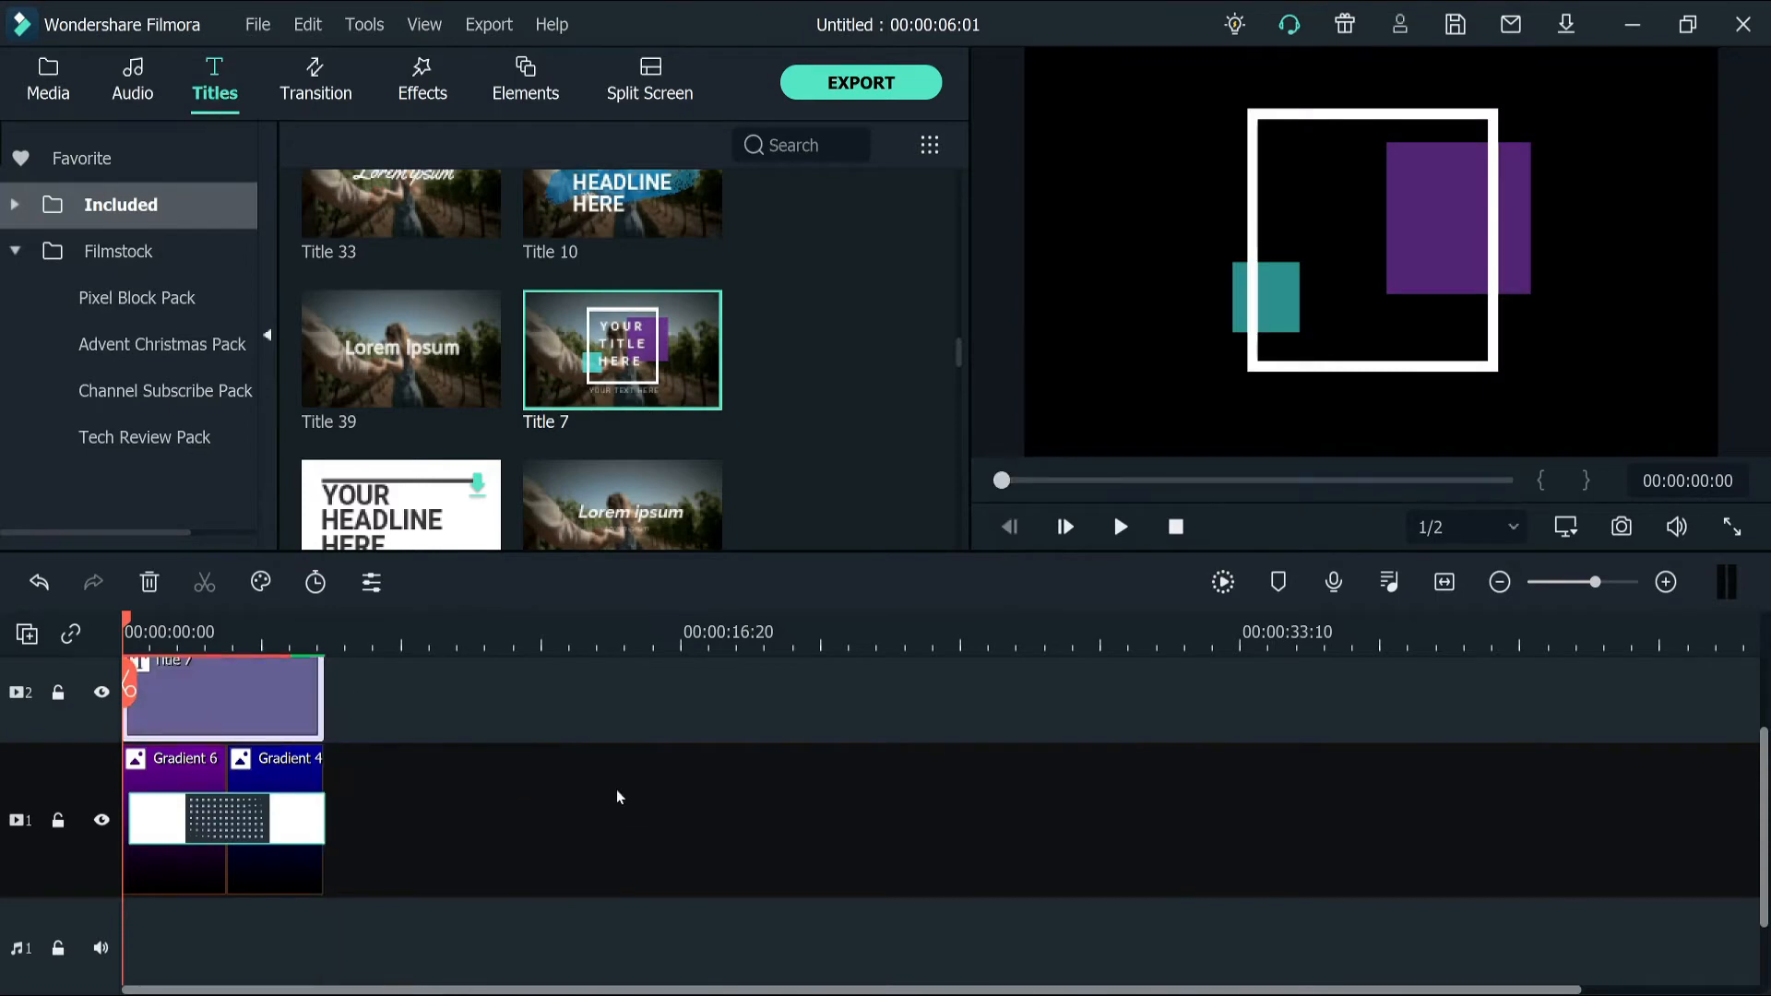
scroll(493, 777, up, 1)
scroll(495, 783, up, 1)
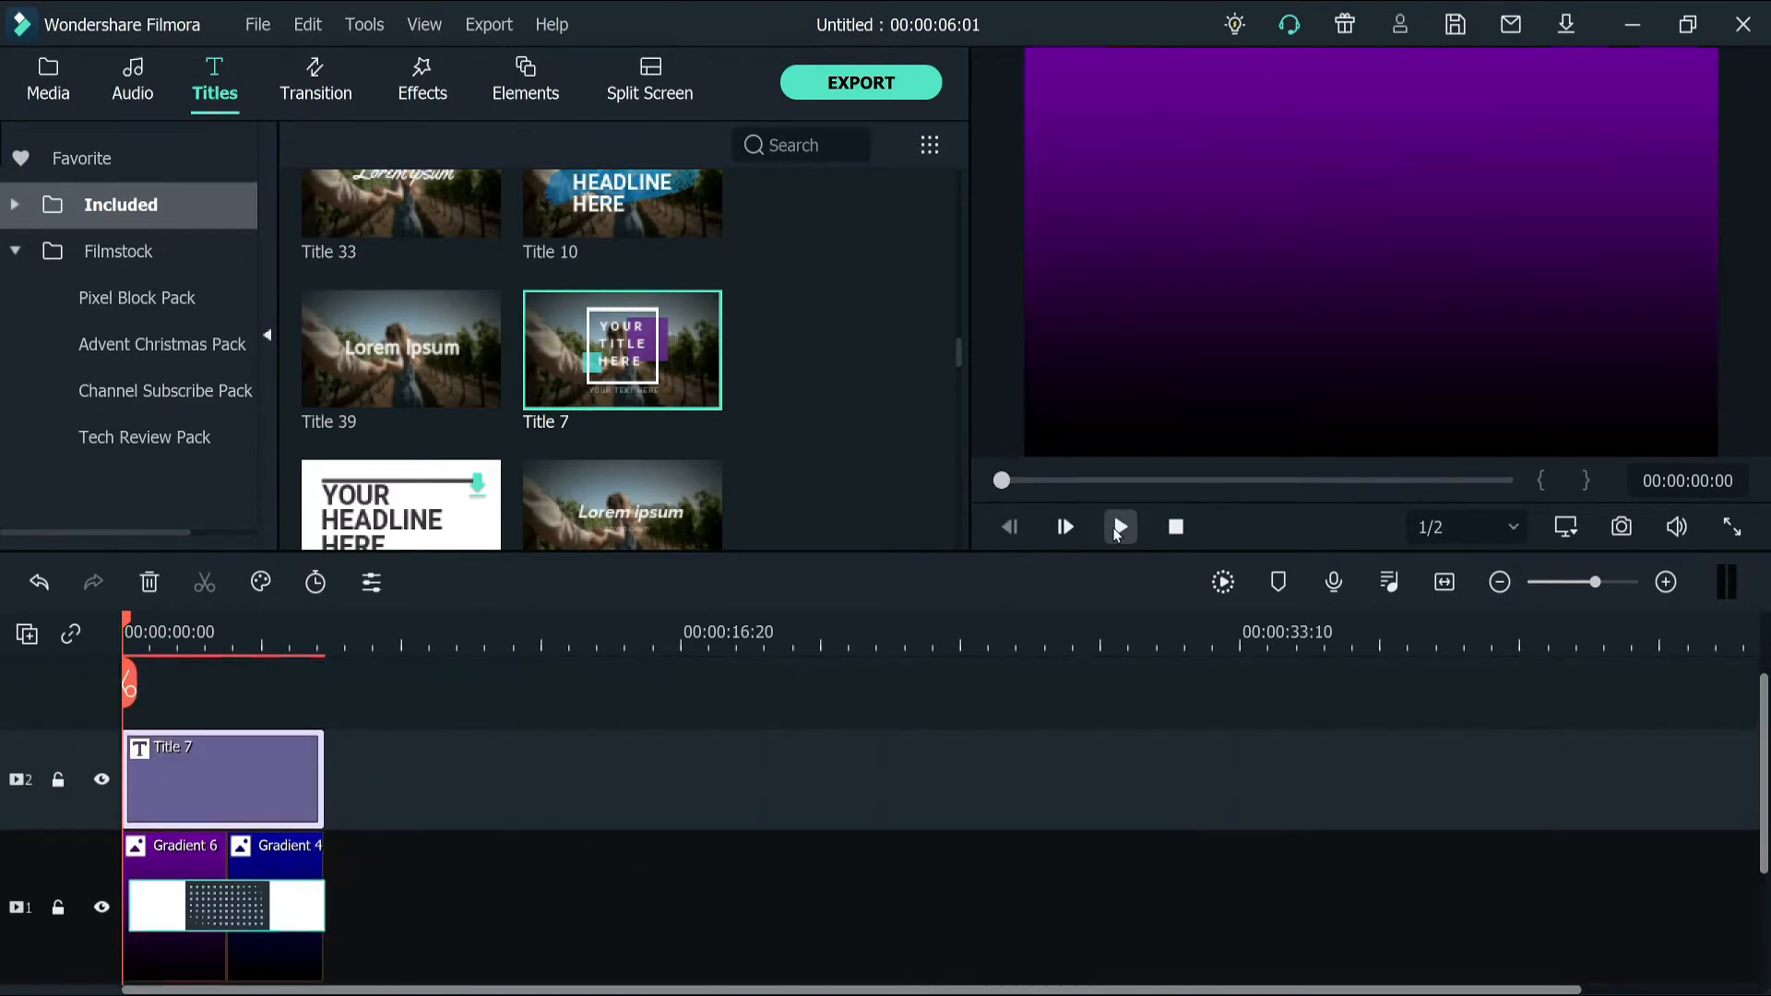
click(1119, 528)
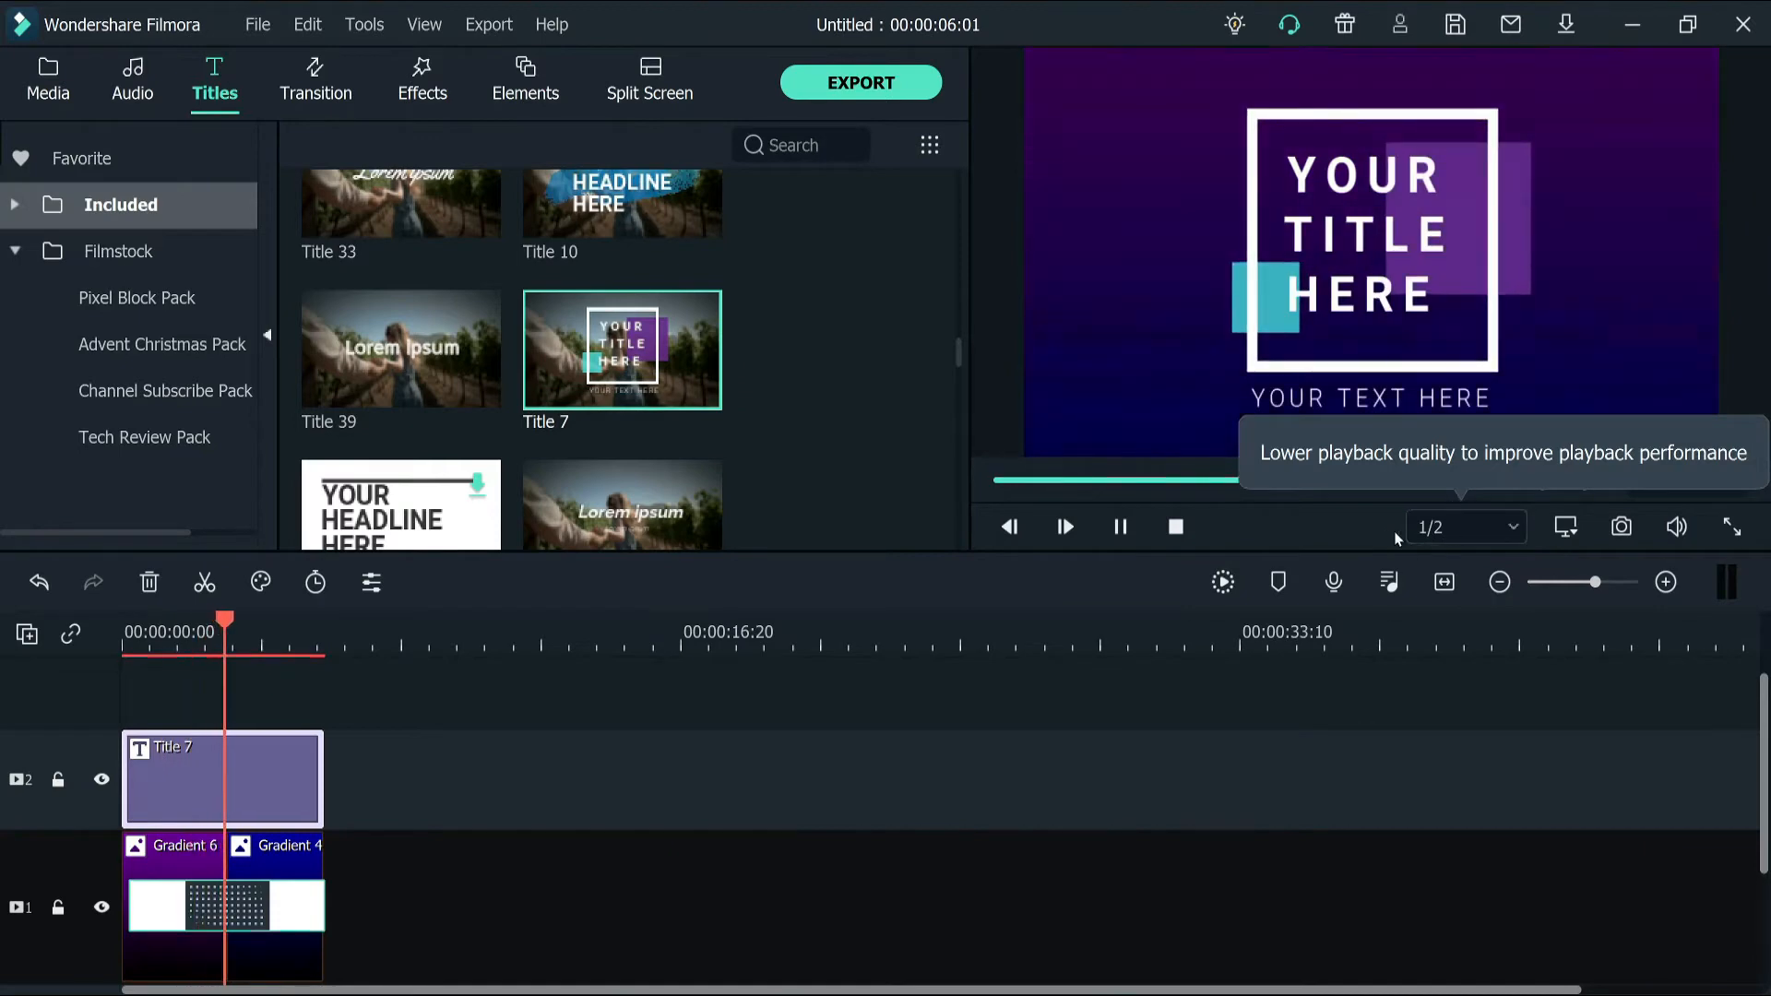
click(1120, 526)
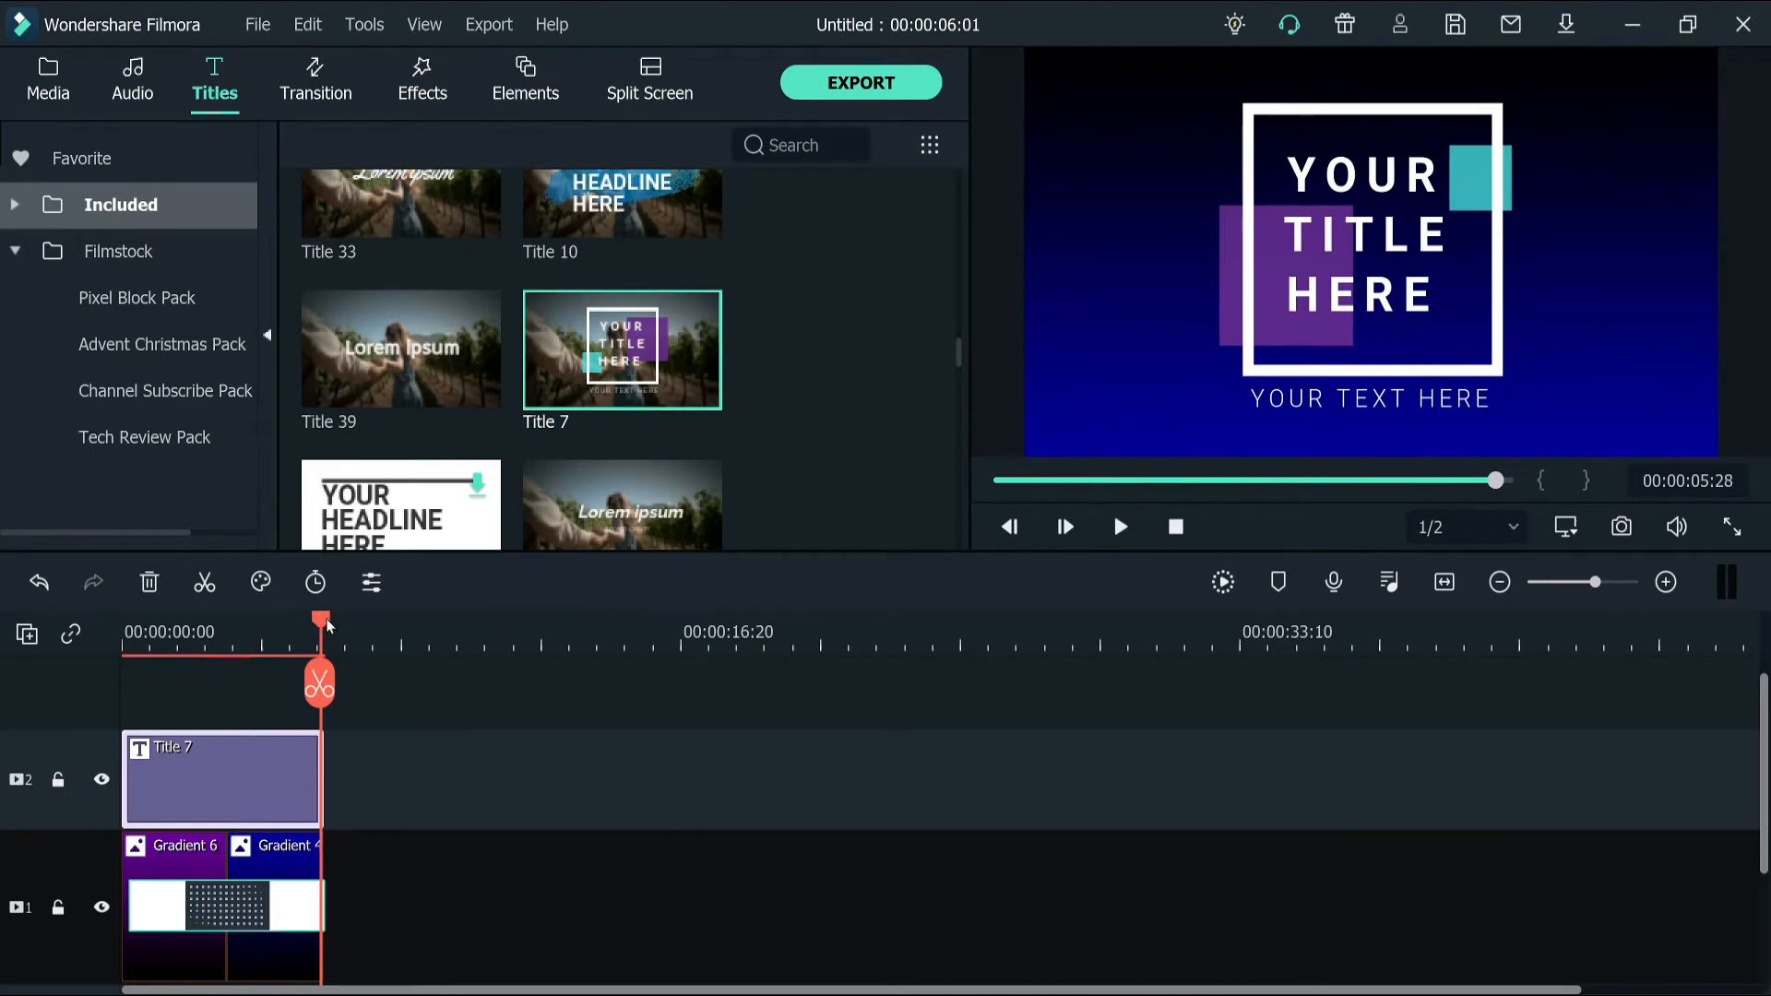
drag(300, 635, 301, 634)
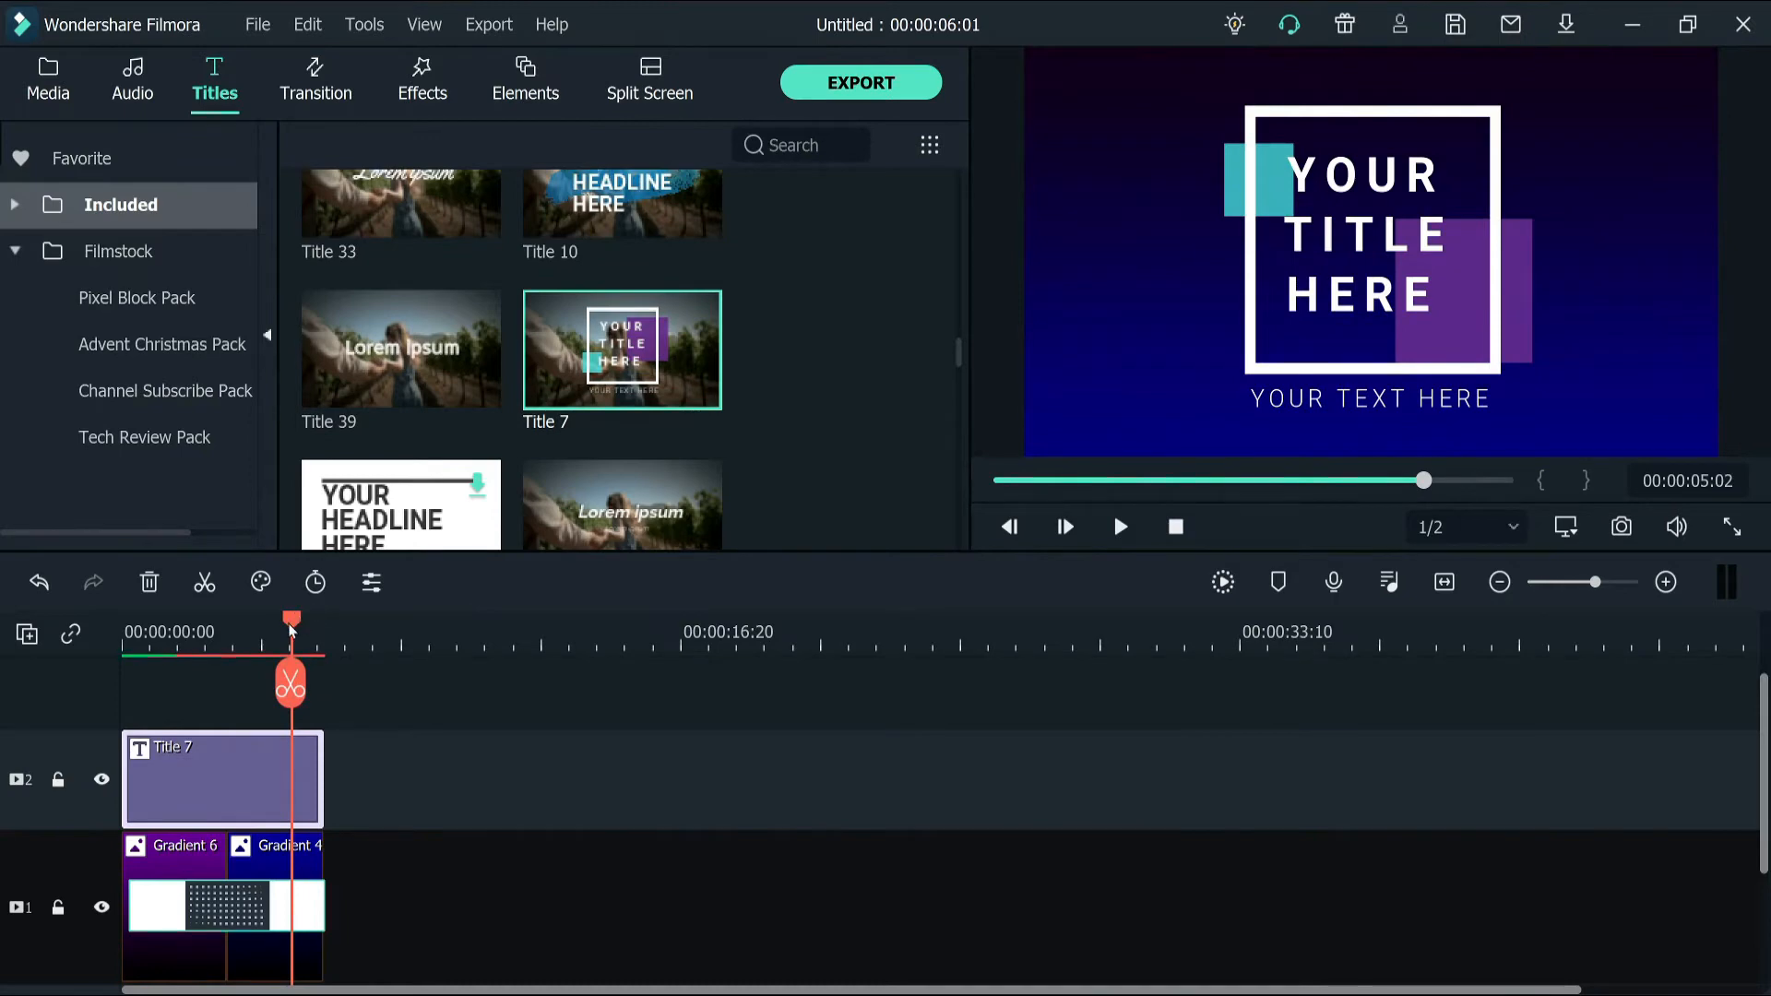
drag(291, 631, 275, 678)
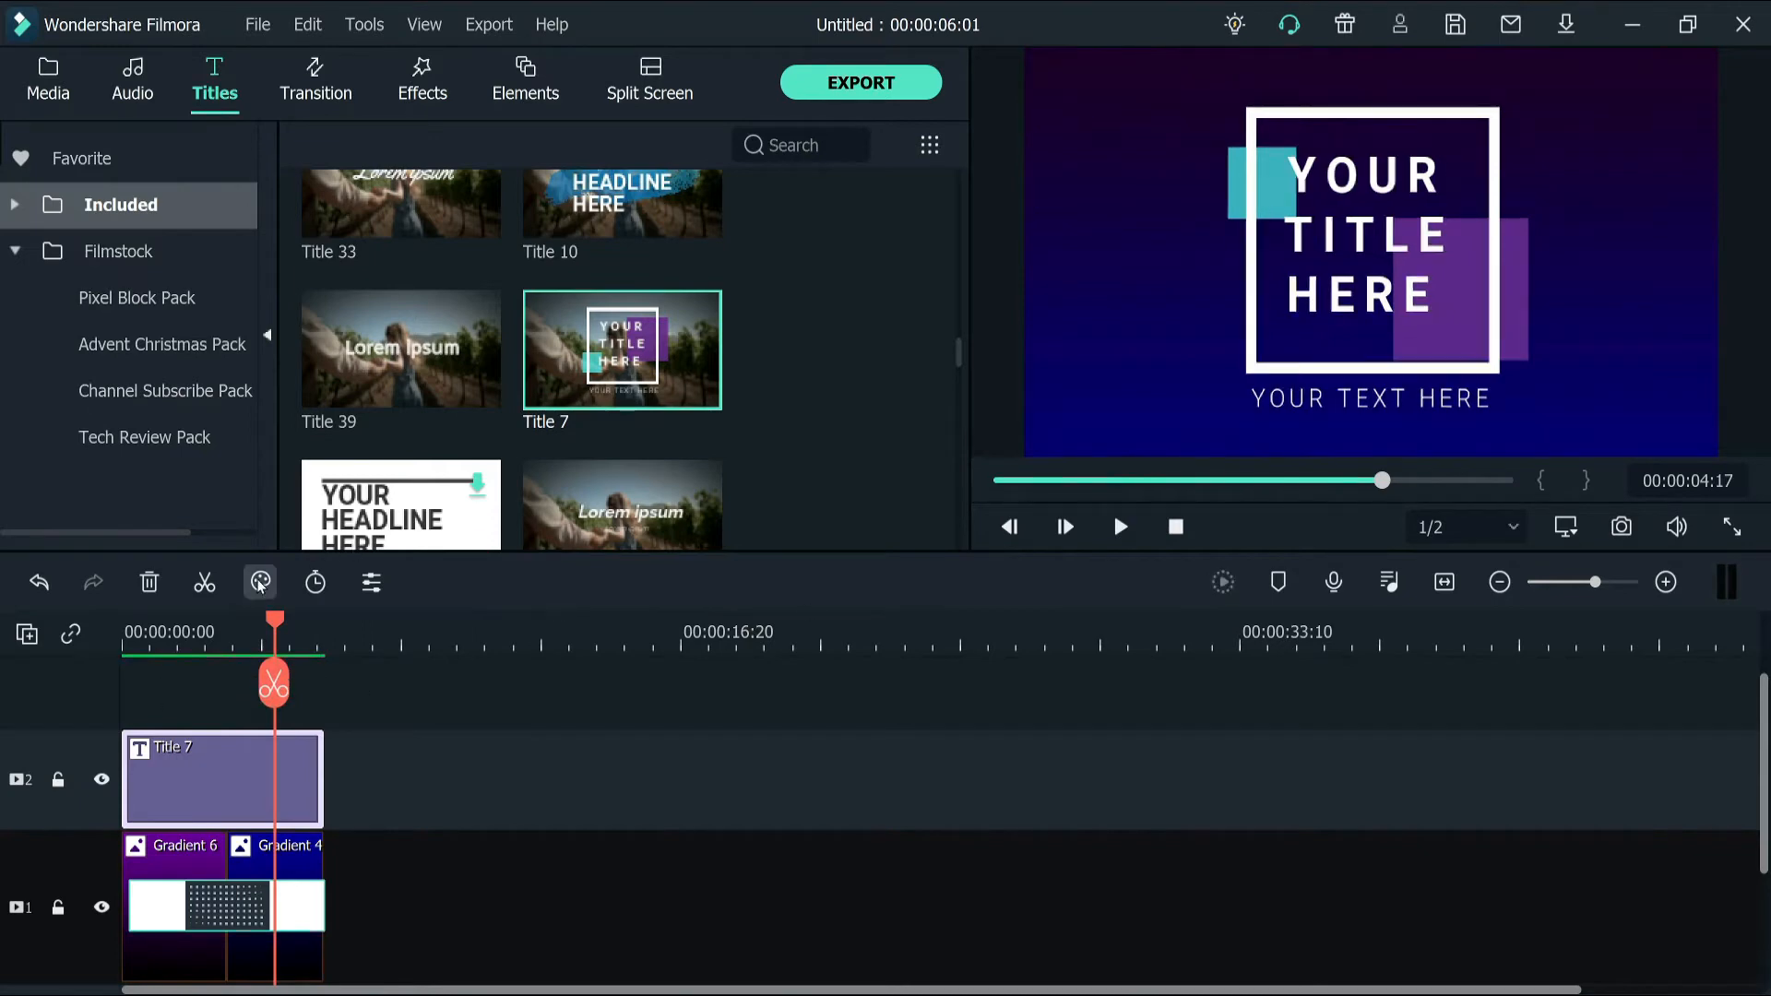
drag(277, 624, 272, 631)
Add the Gradient 2 sample color to video track 1, leaving a gap after the Gradient 4 clip
click(69, 92)
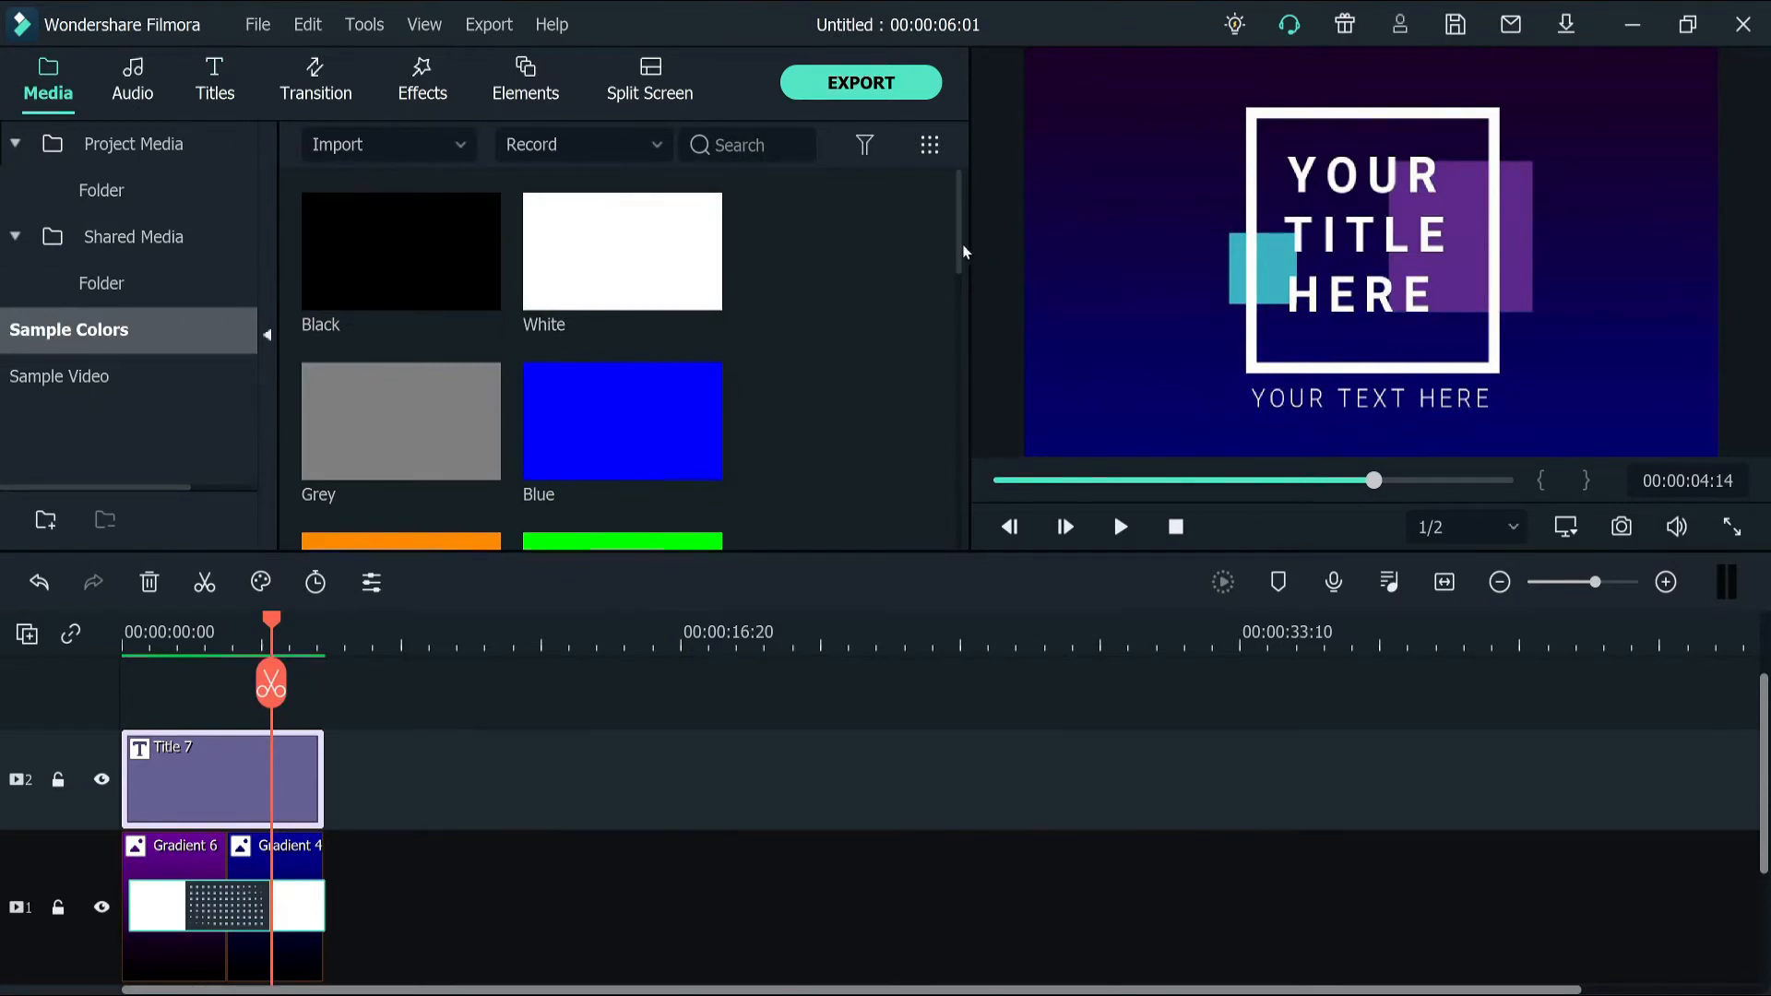
drag(956, 251, 976, 363)
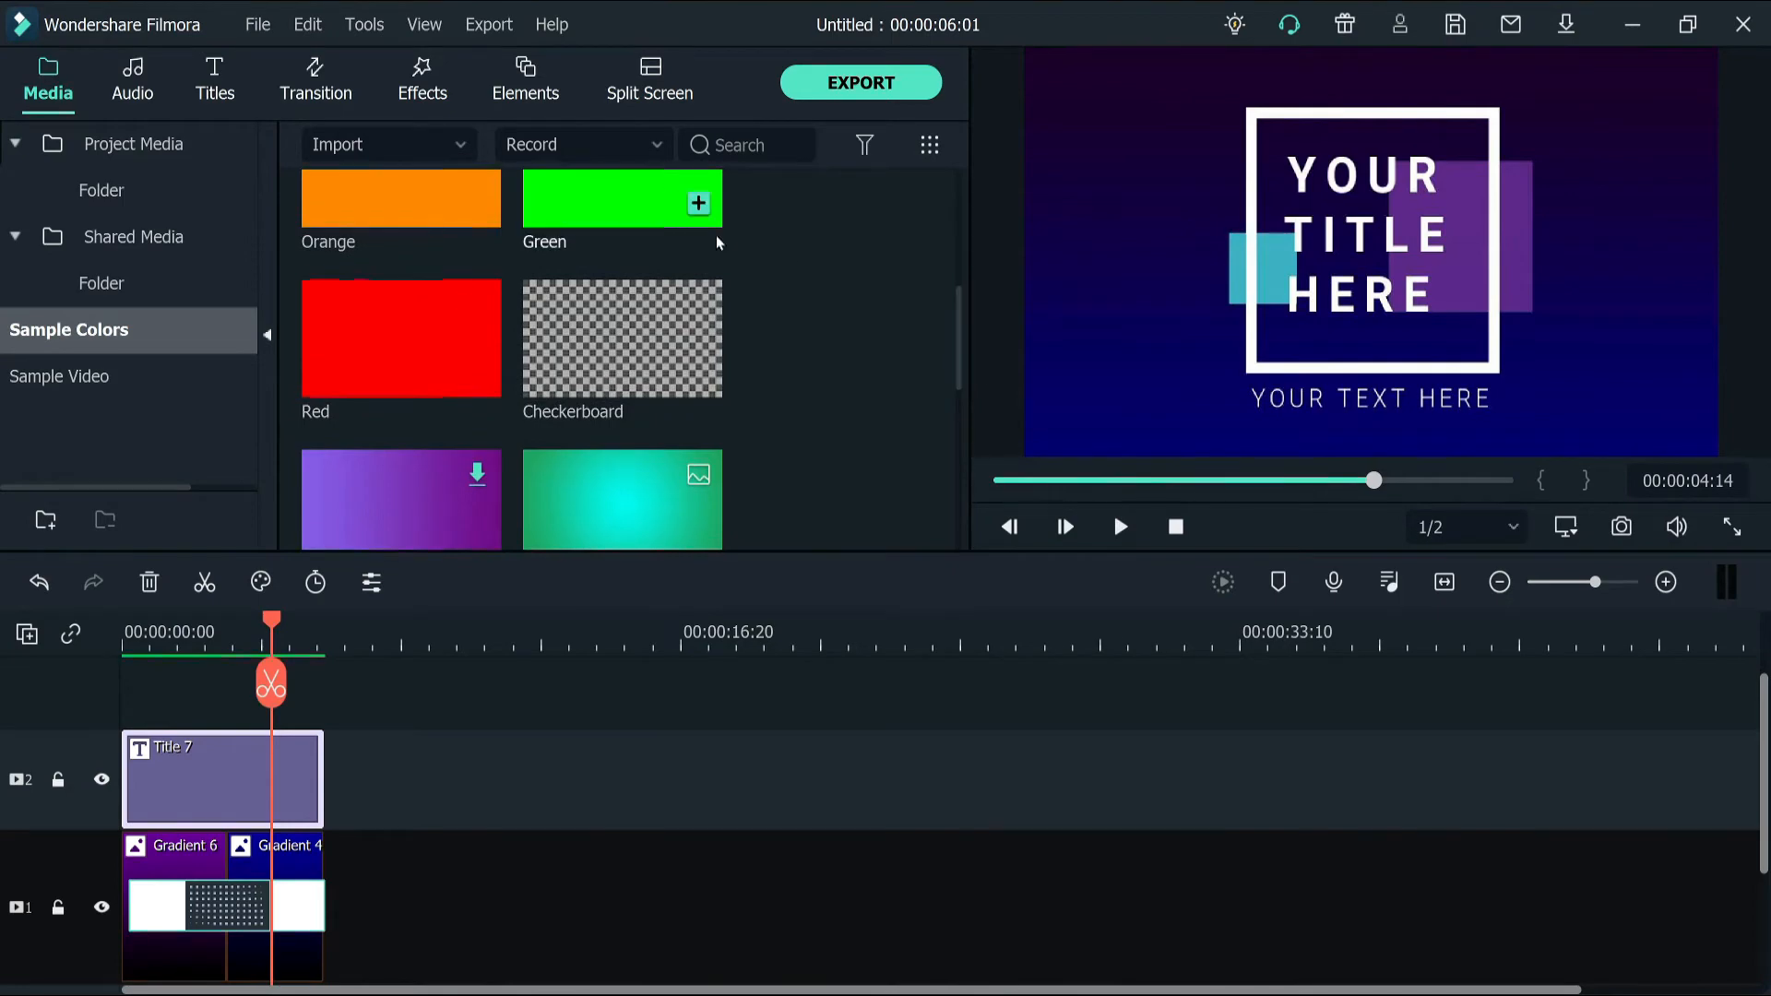
drag(669, 489, 444, 921)
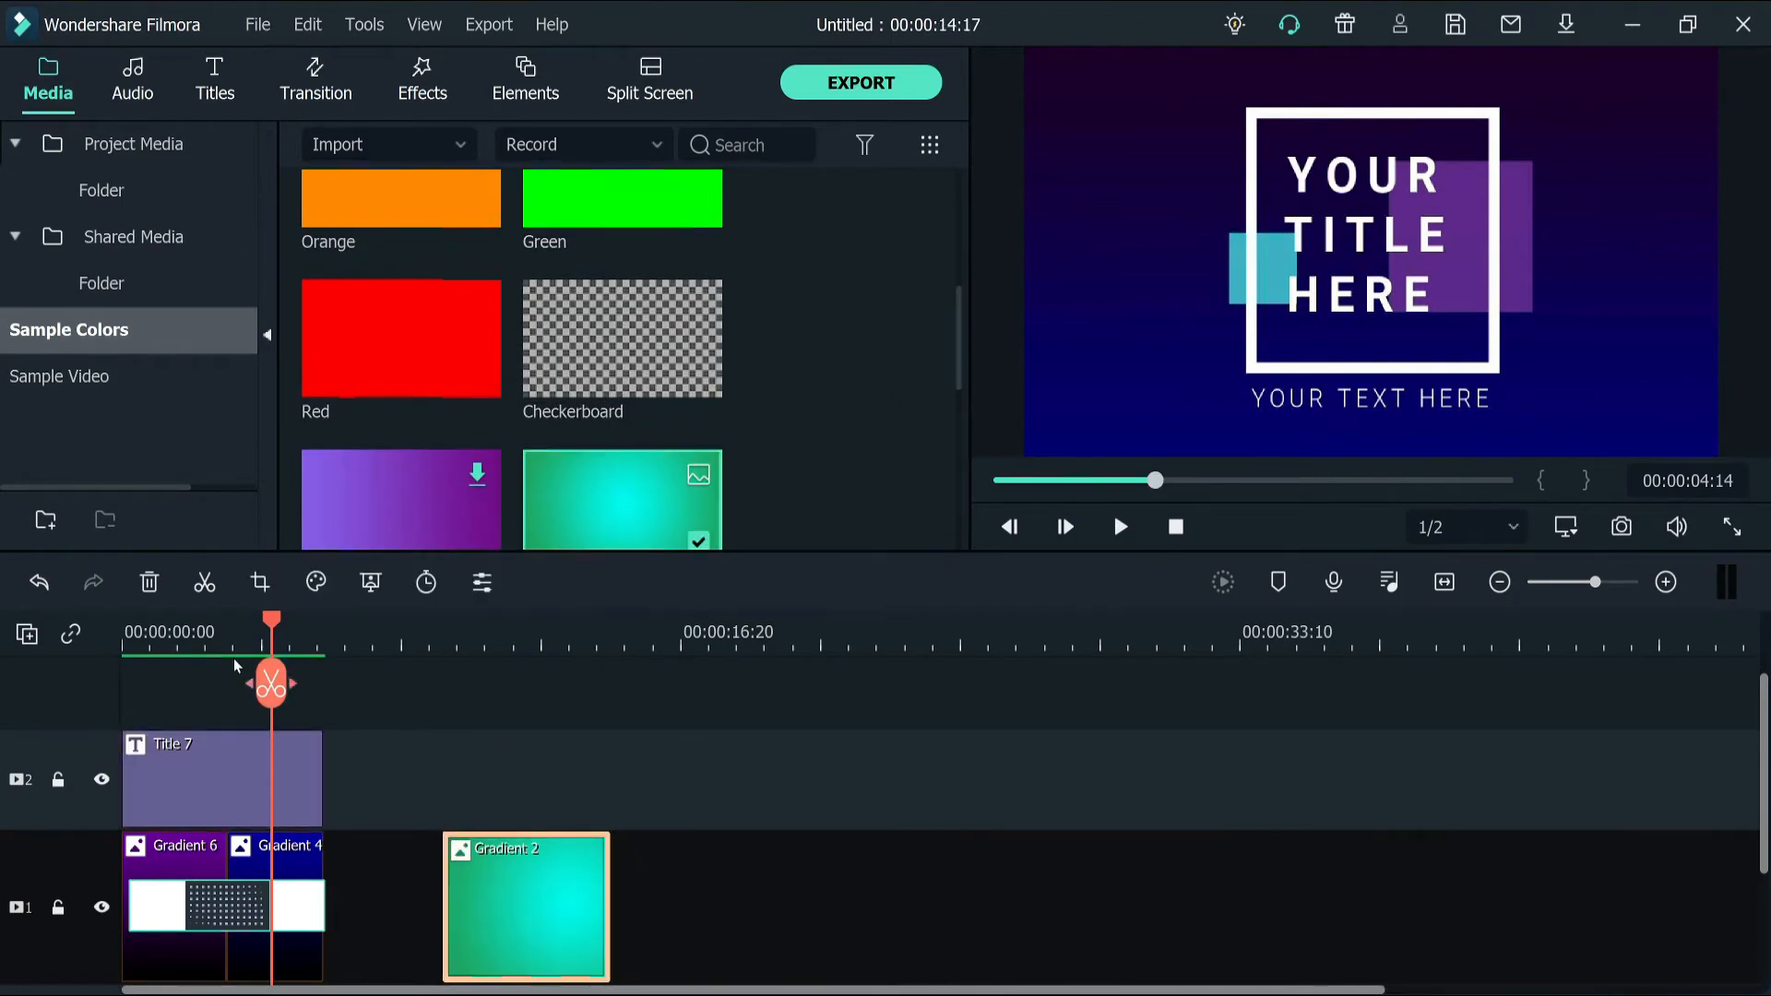
Enable Color Match on the Gradient 4 clip and match it to a Gradient 2 reference frame in the comparison view
drag(277, 619, 273, 694)
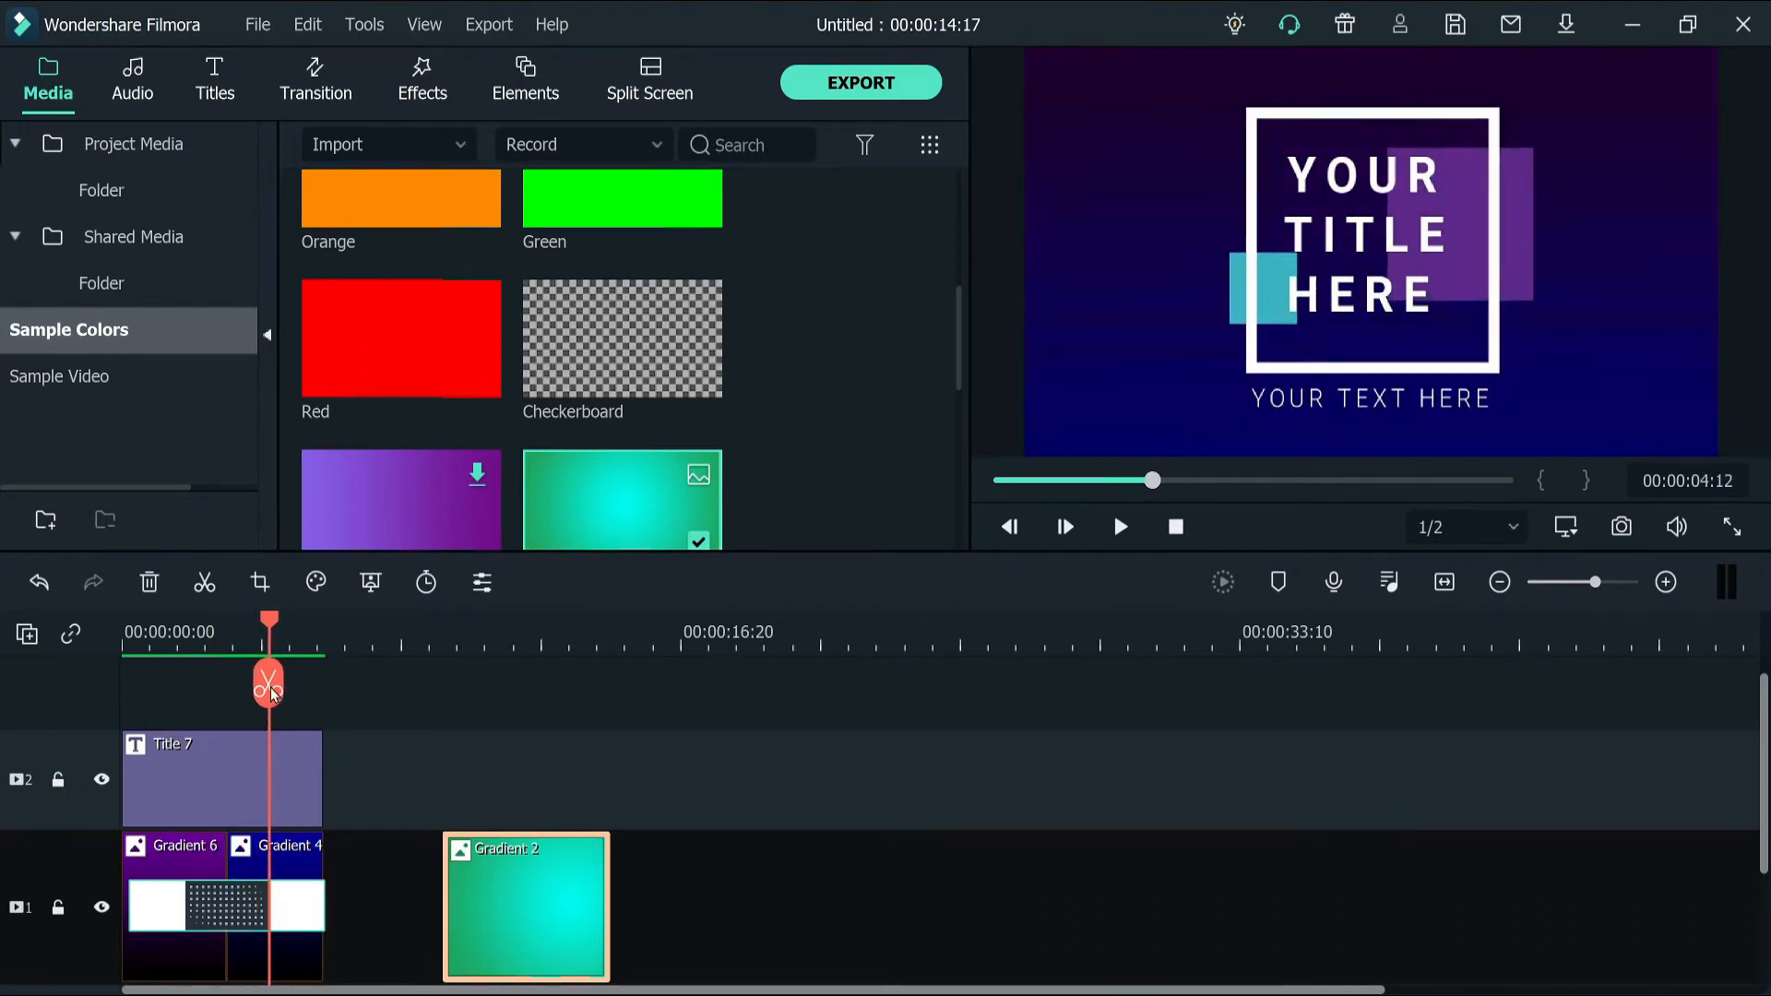
click(291, 867)
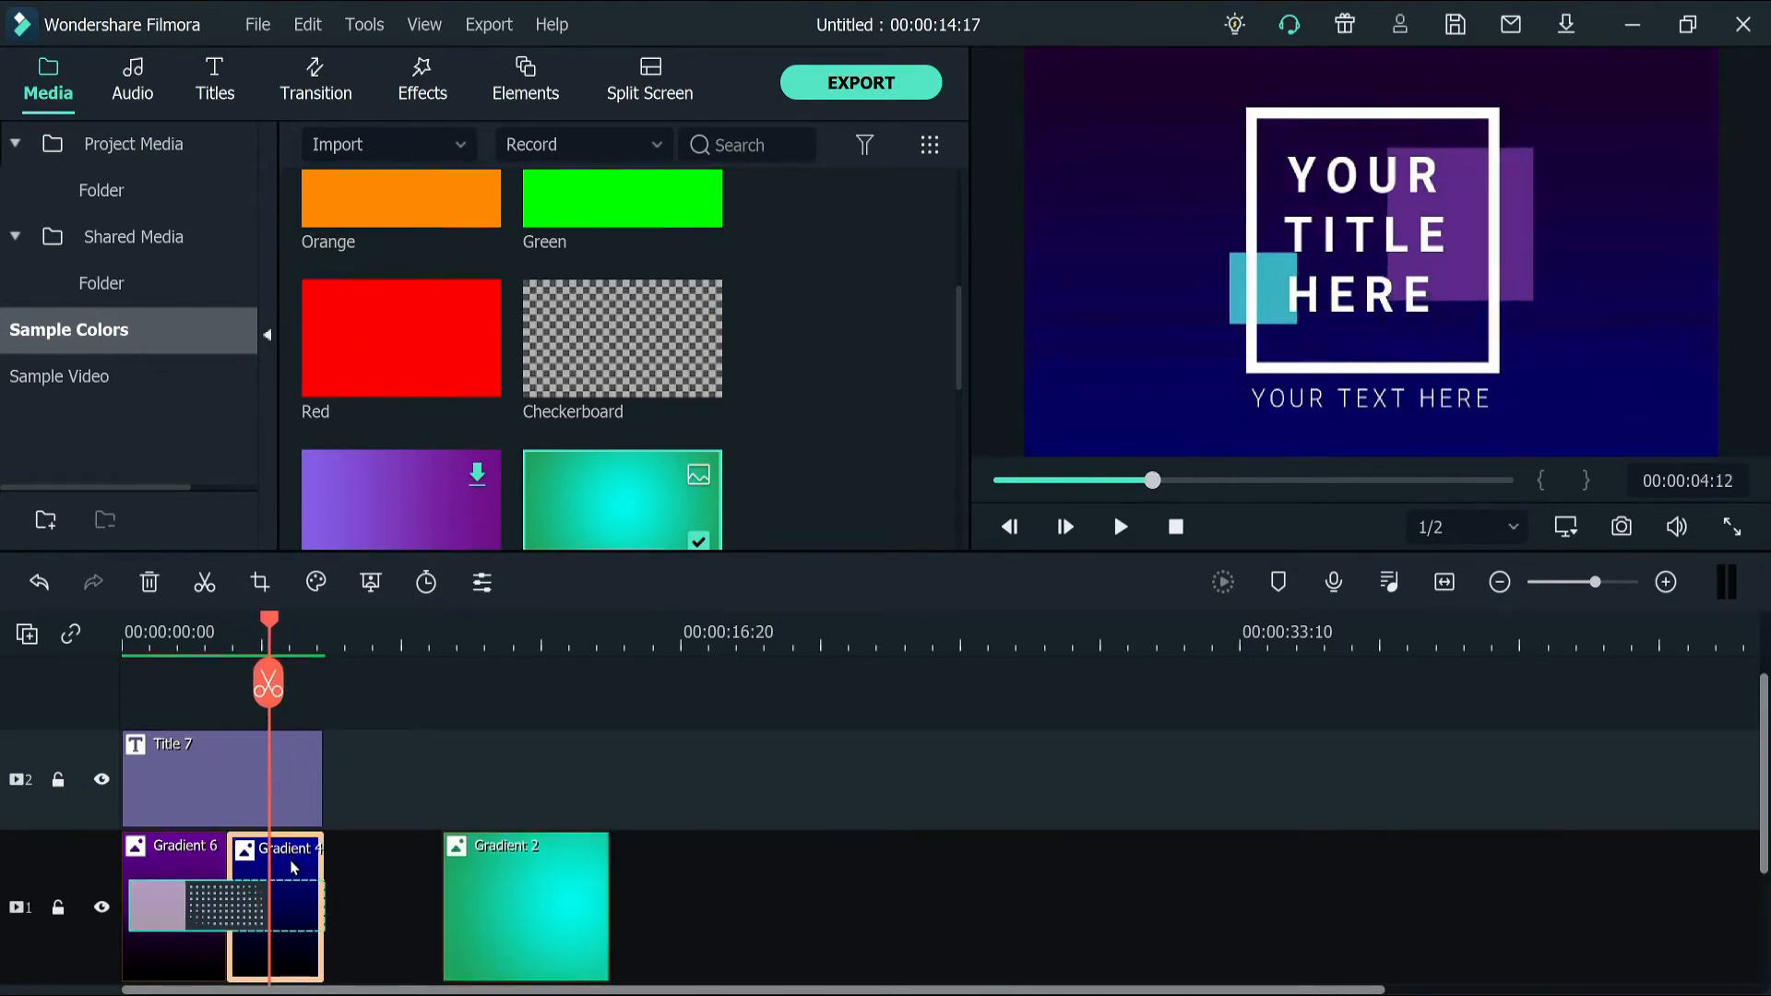
double_click(293, 867)
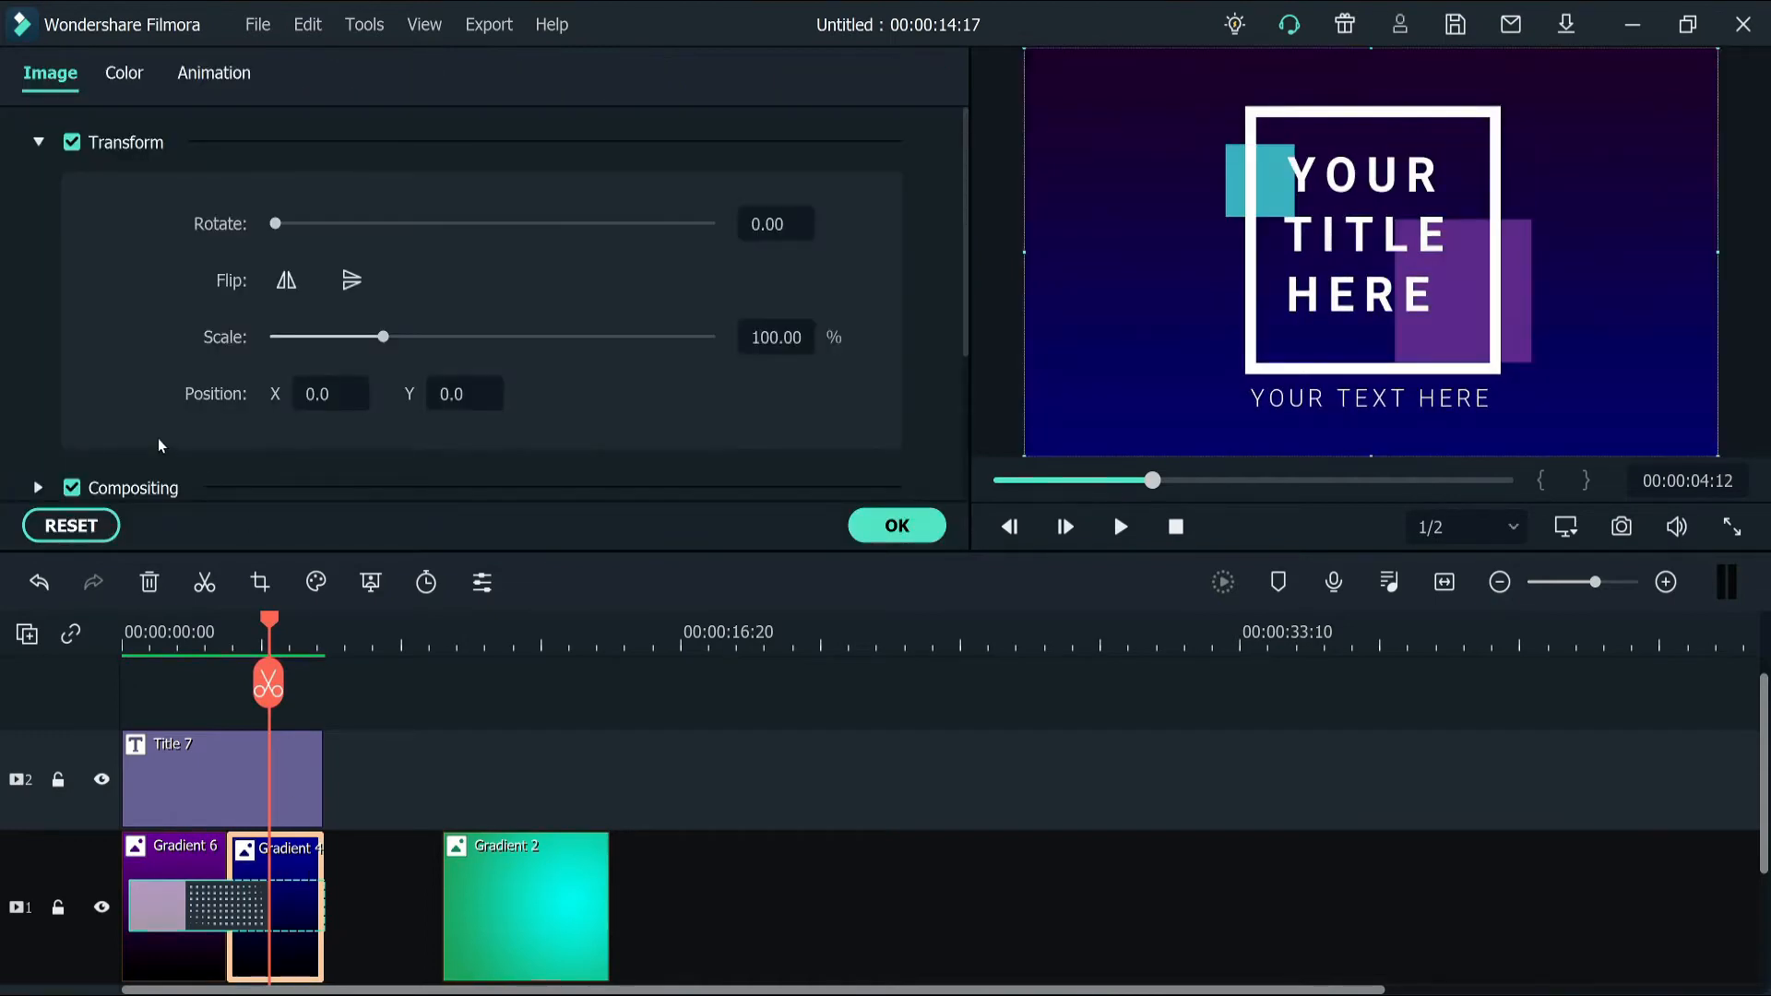
click(39, 143)
click(122, 76)
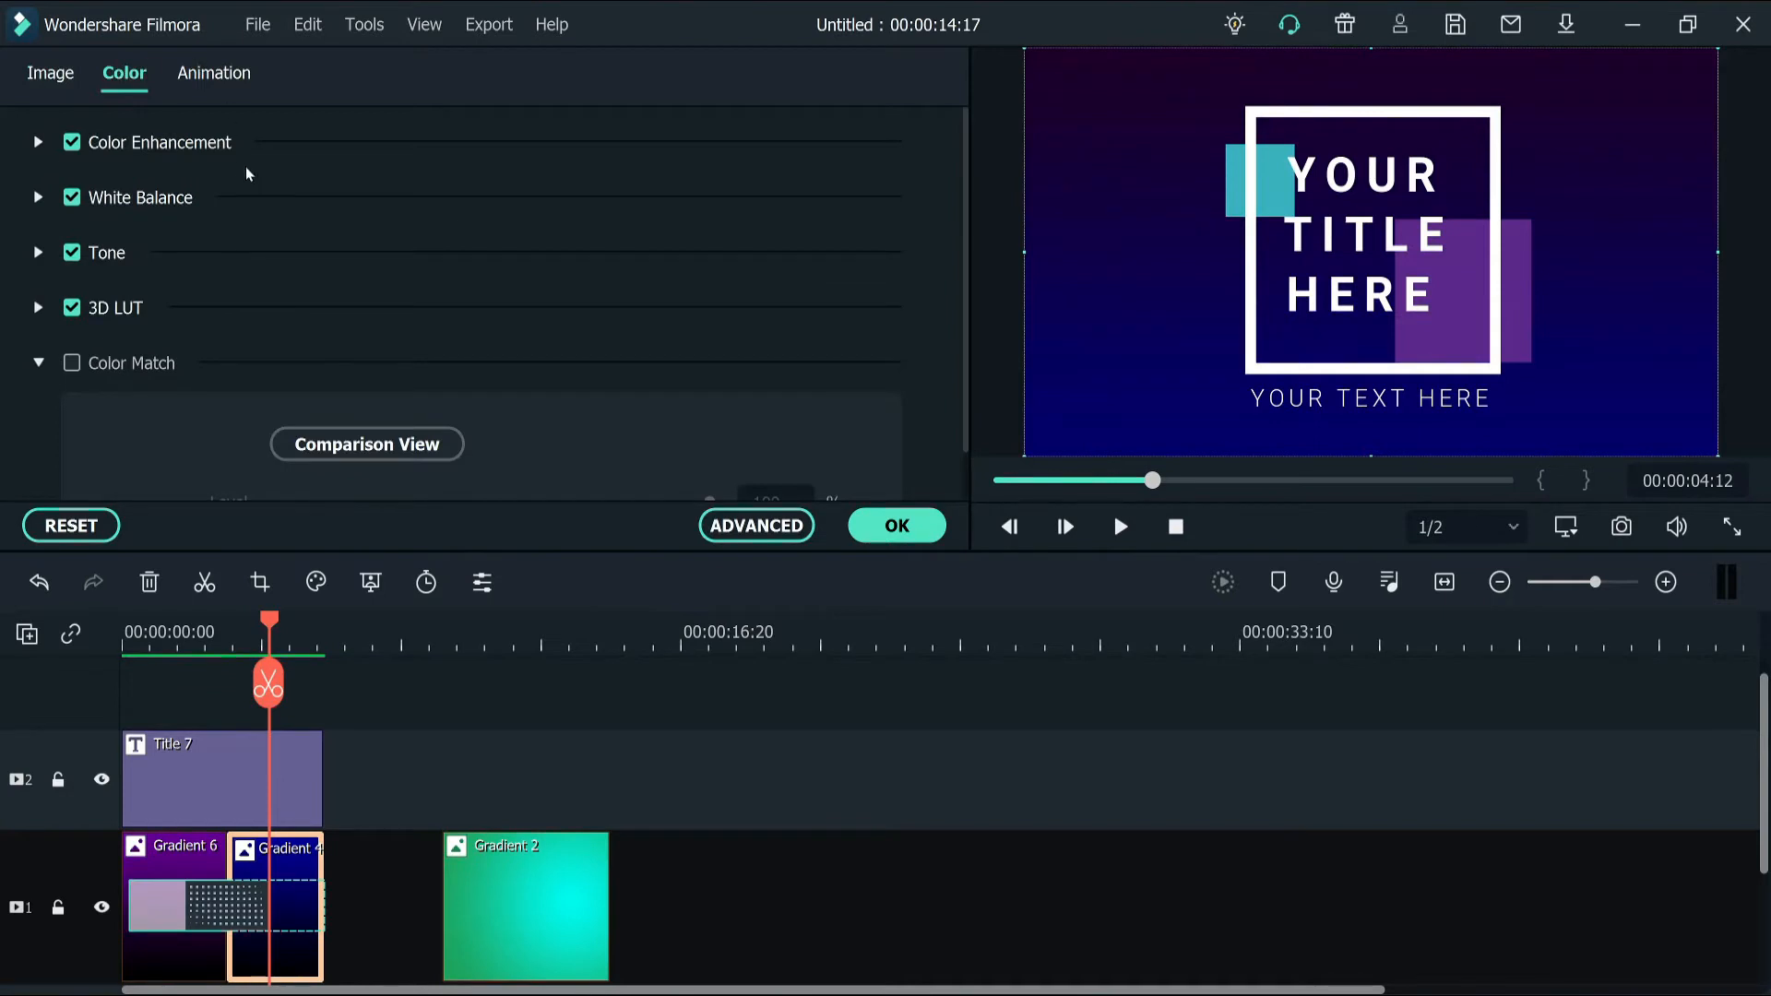
click(71, 364)
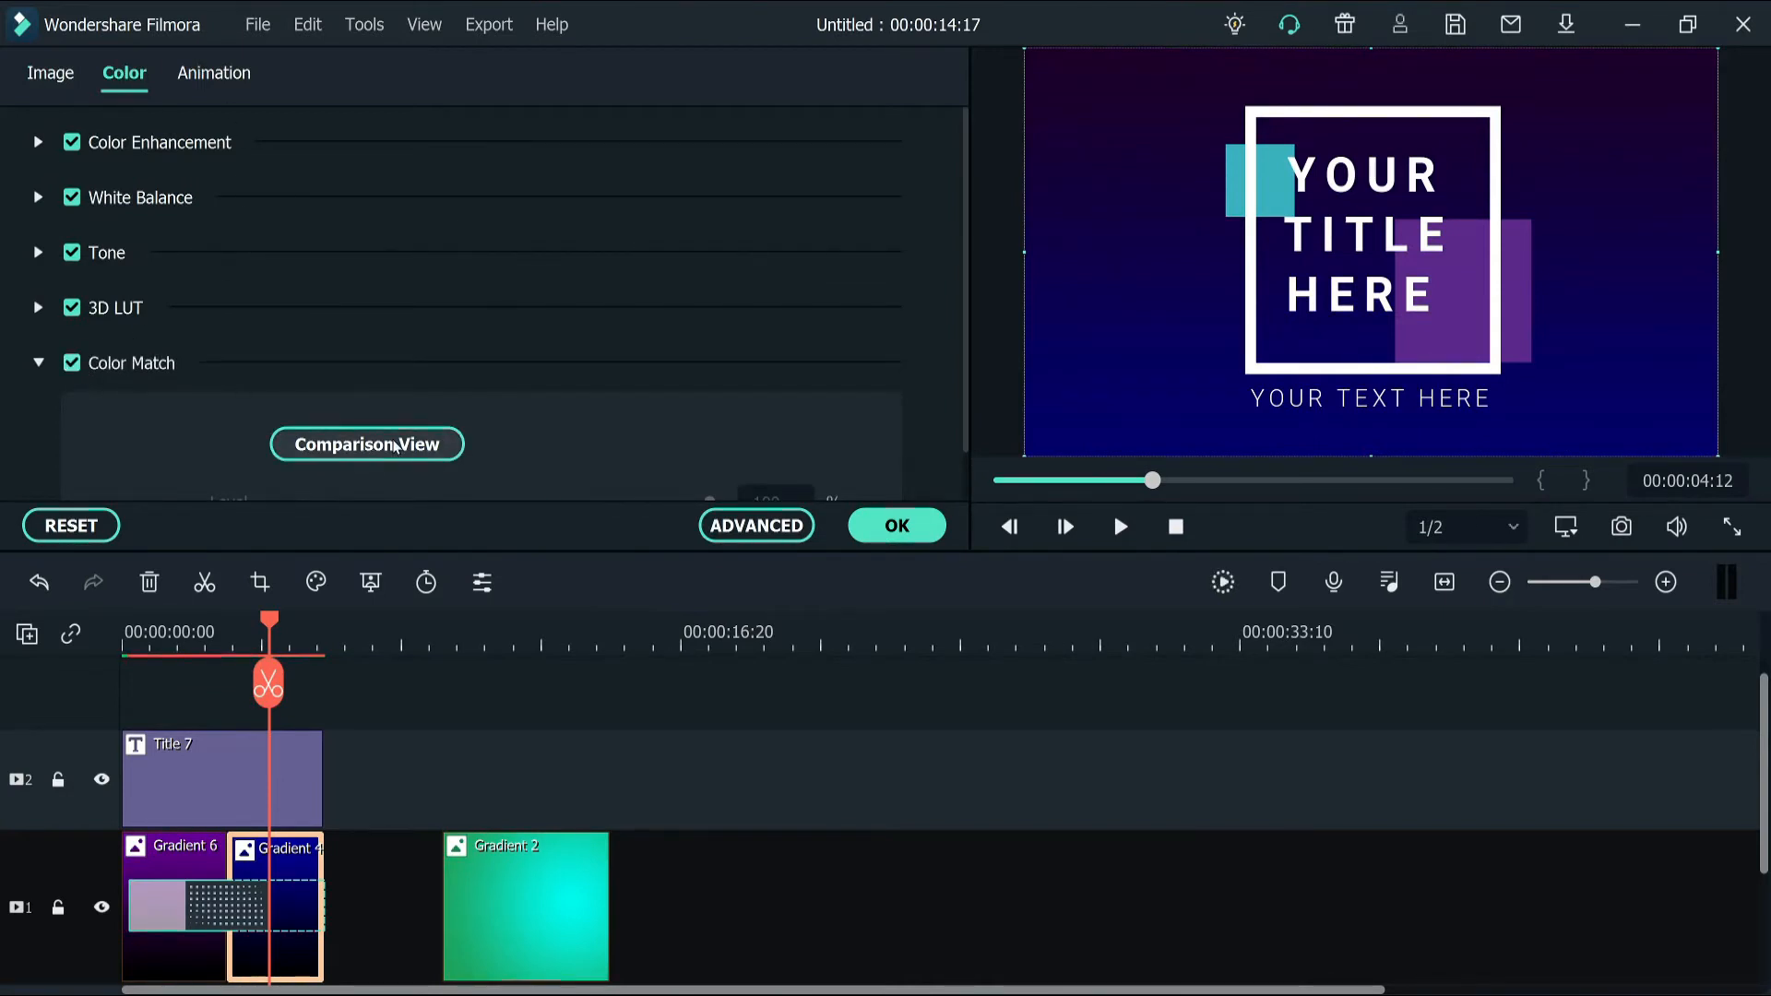
click(395, 446)
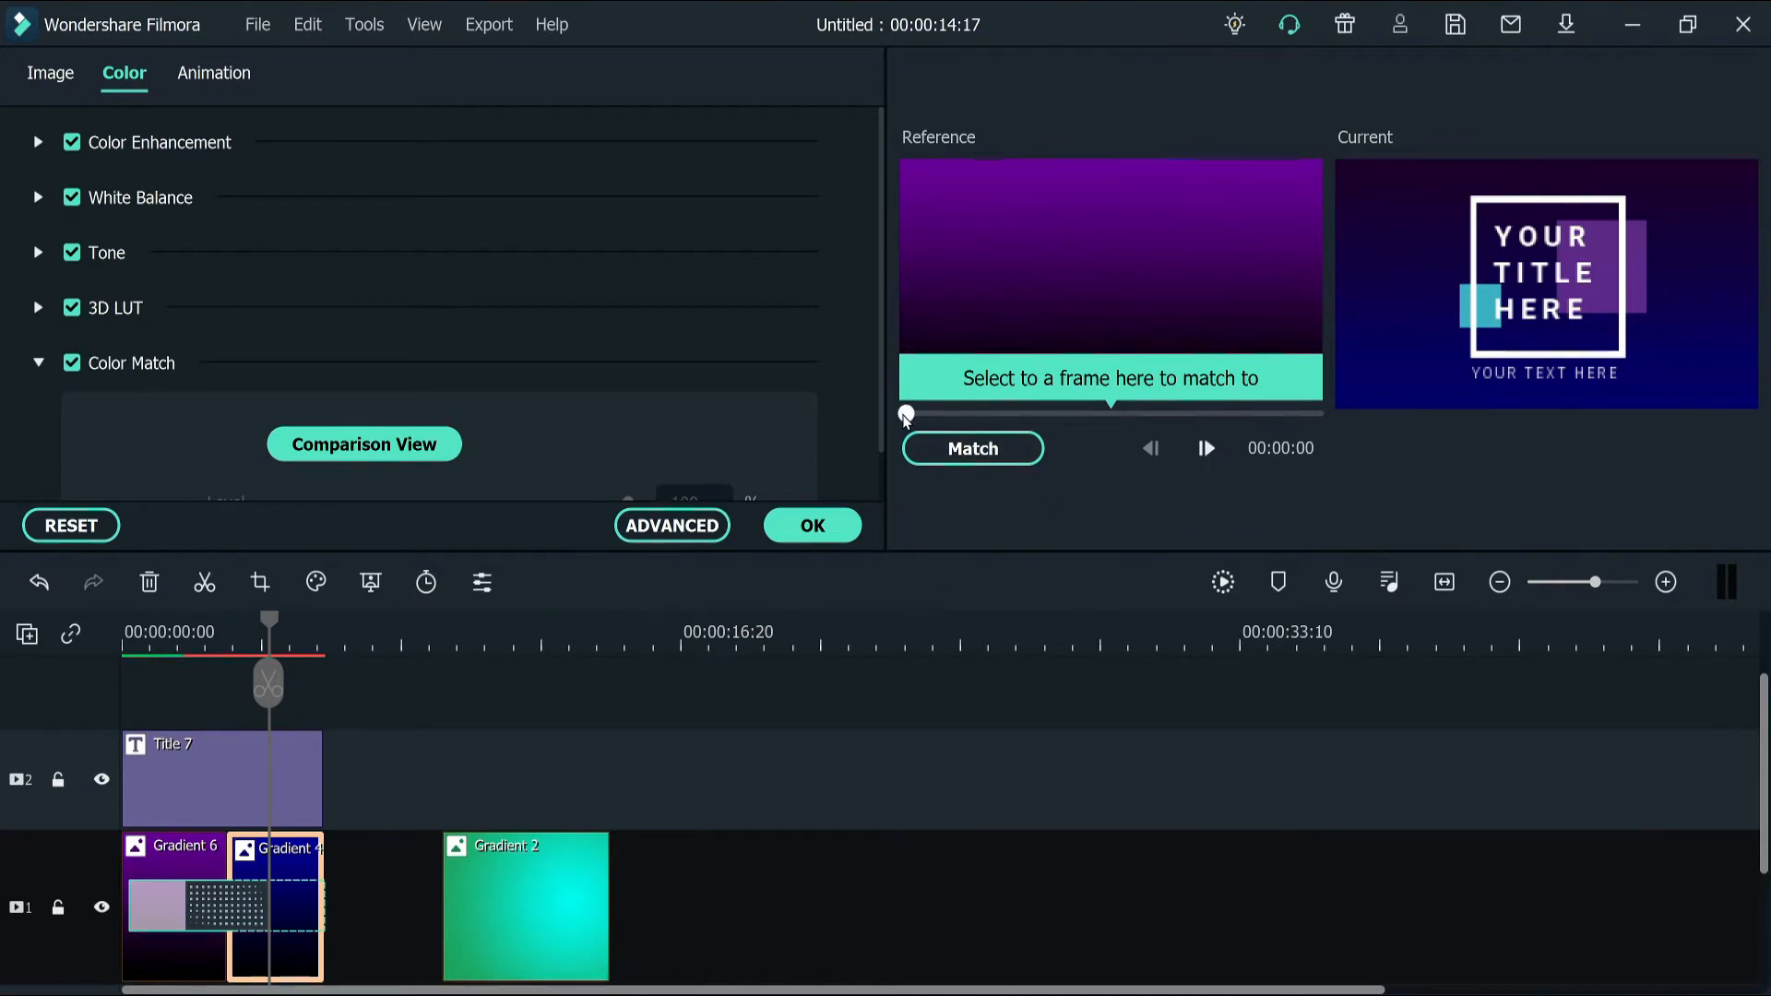
drag(905, 415, 1093, 429)
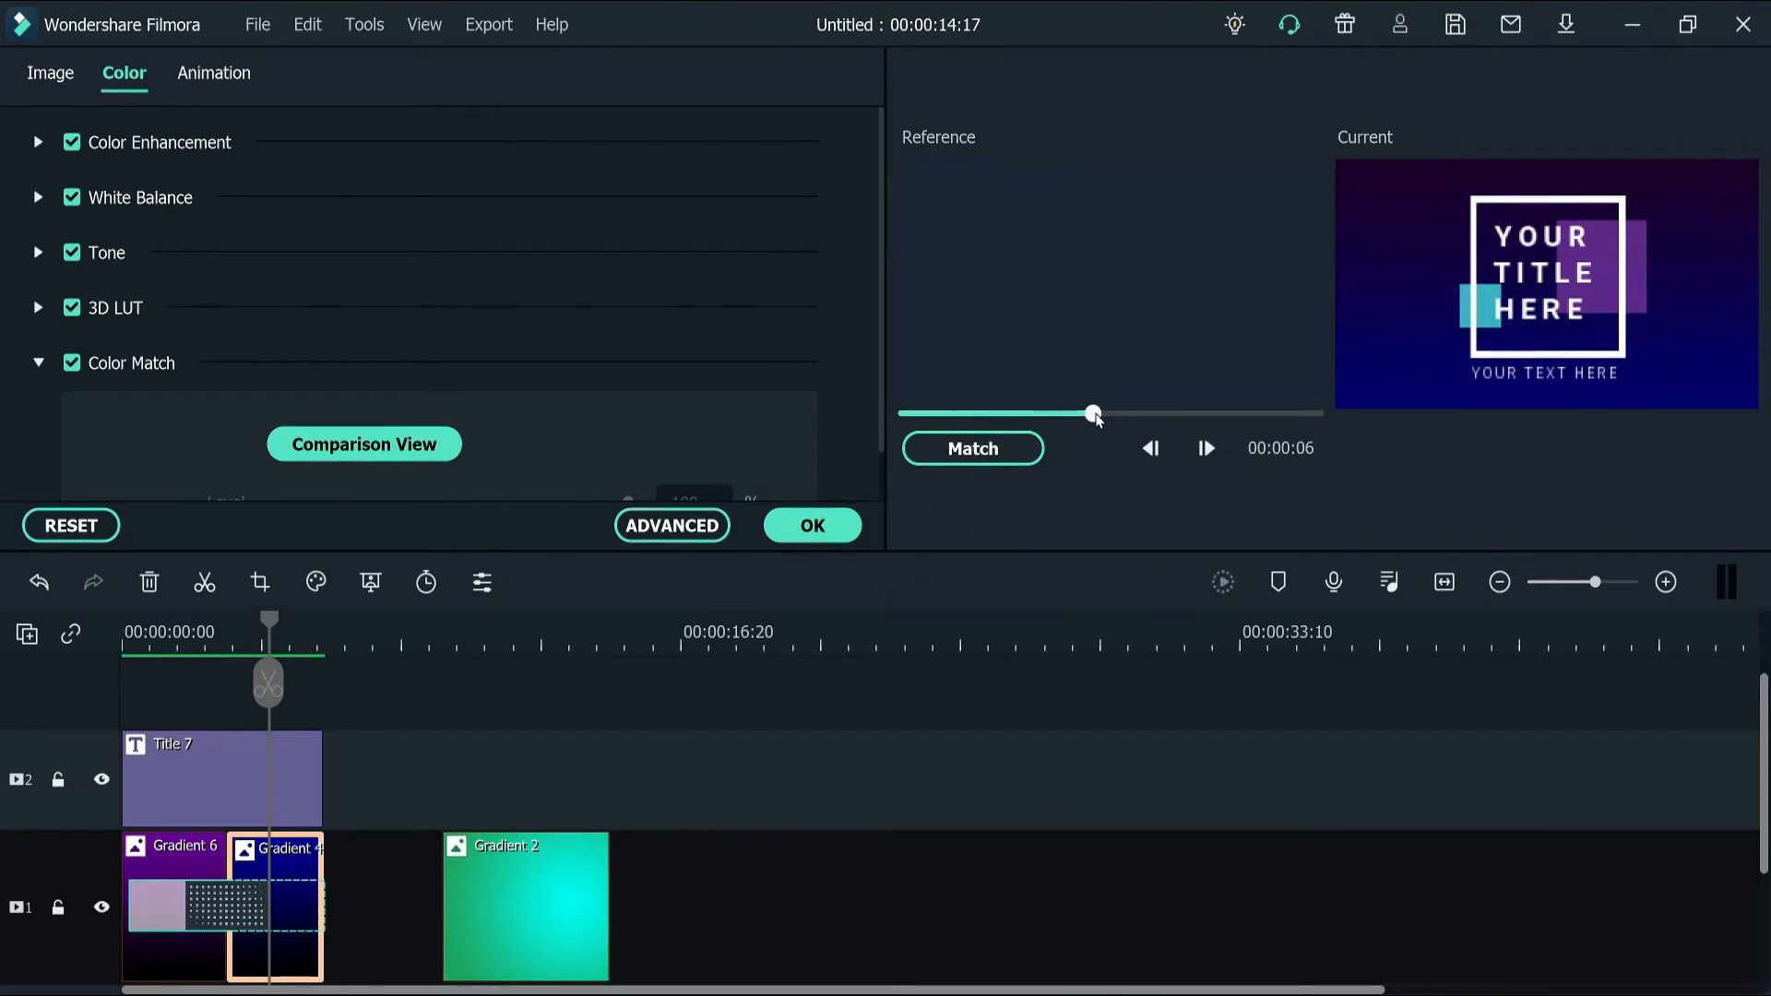
drag(1093, 415, 1229, 414)
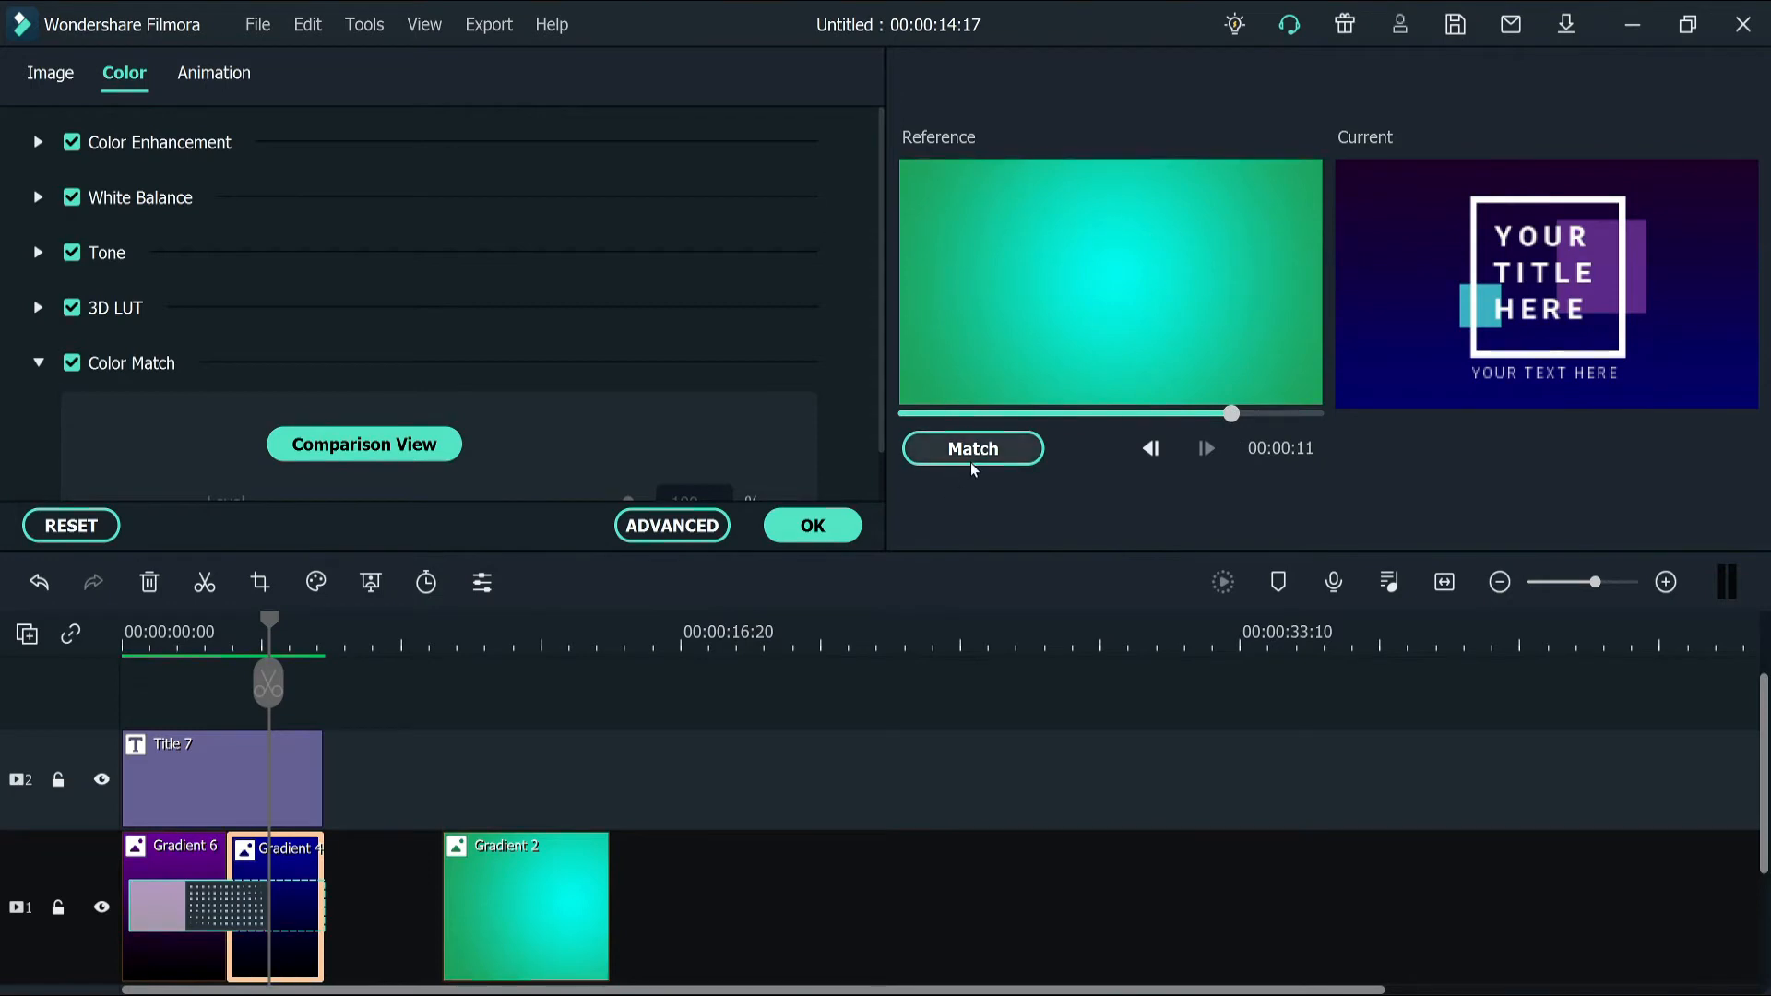
click(989, 449)
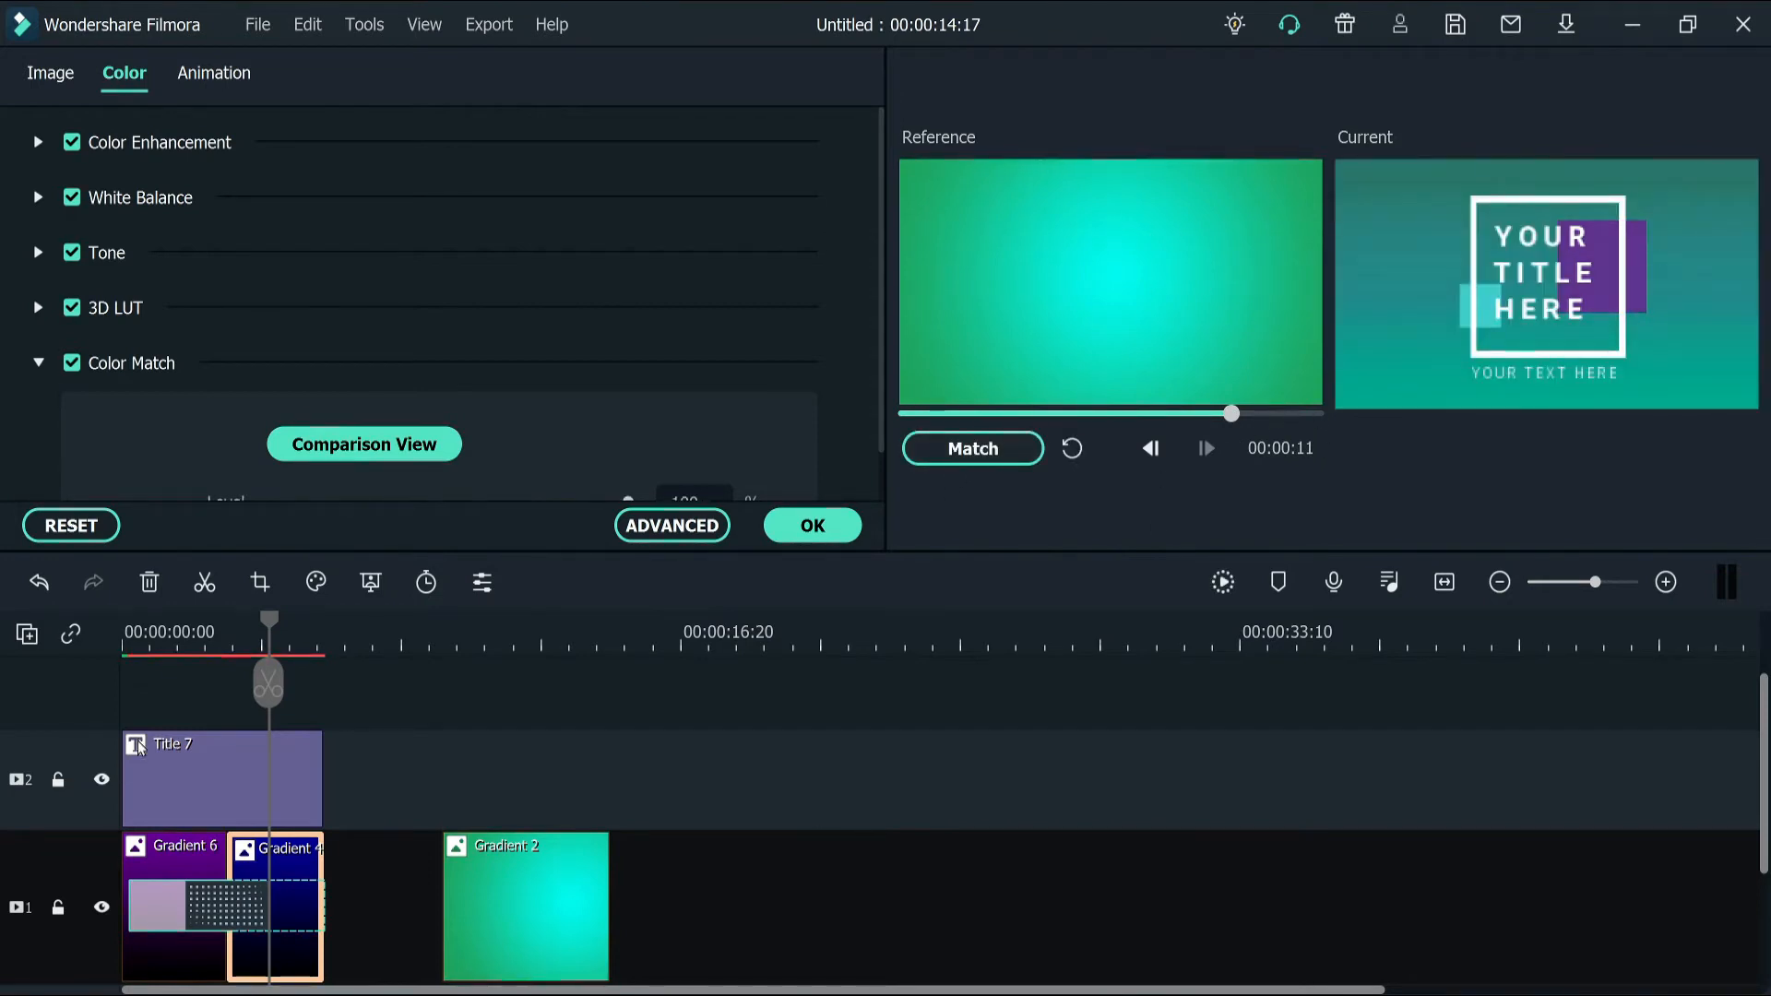
Apply the color match and delete the Gradient 2 clip from the timeline
click(604, 895)
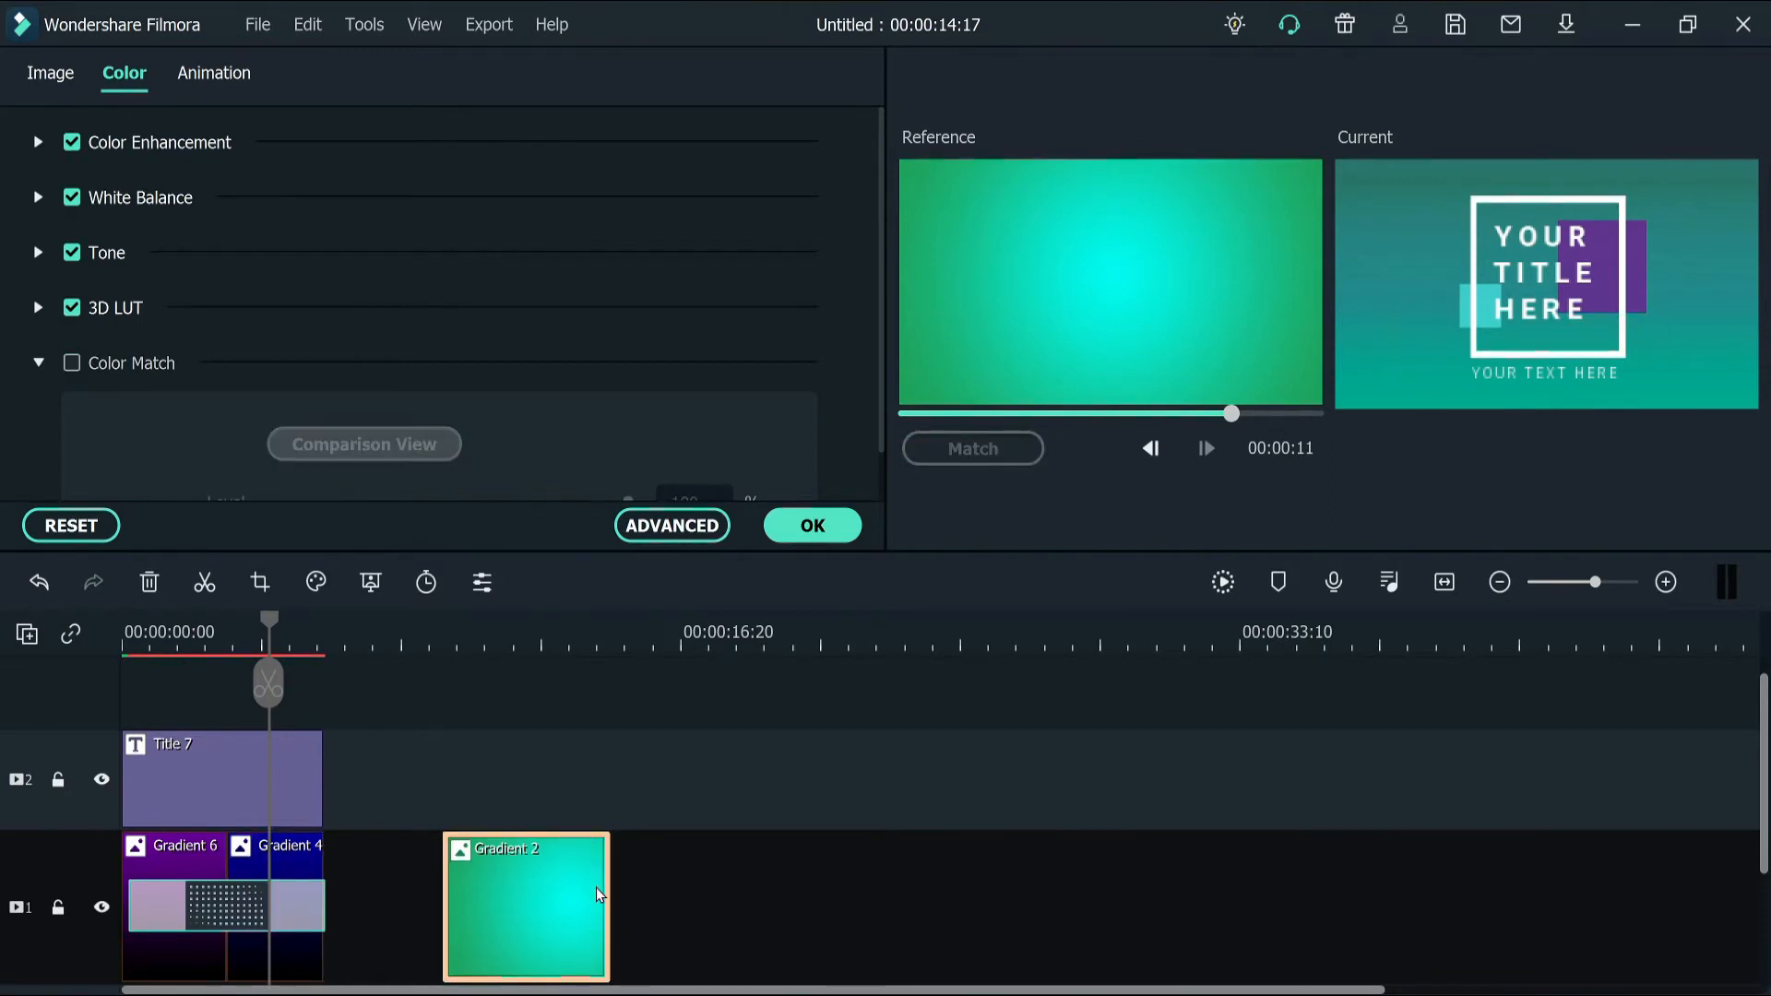
click(824, 525)
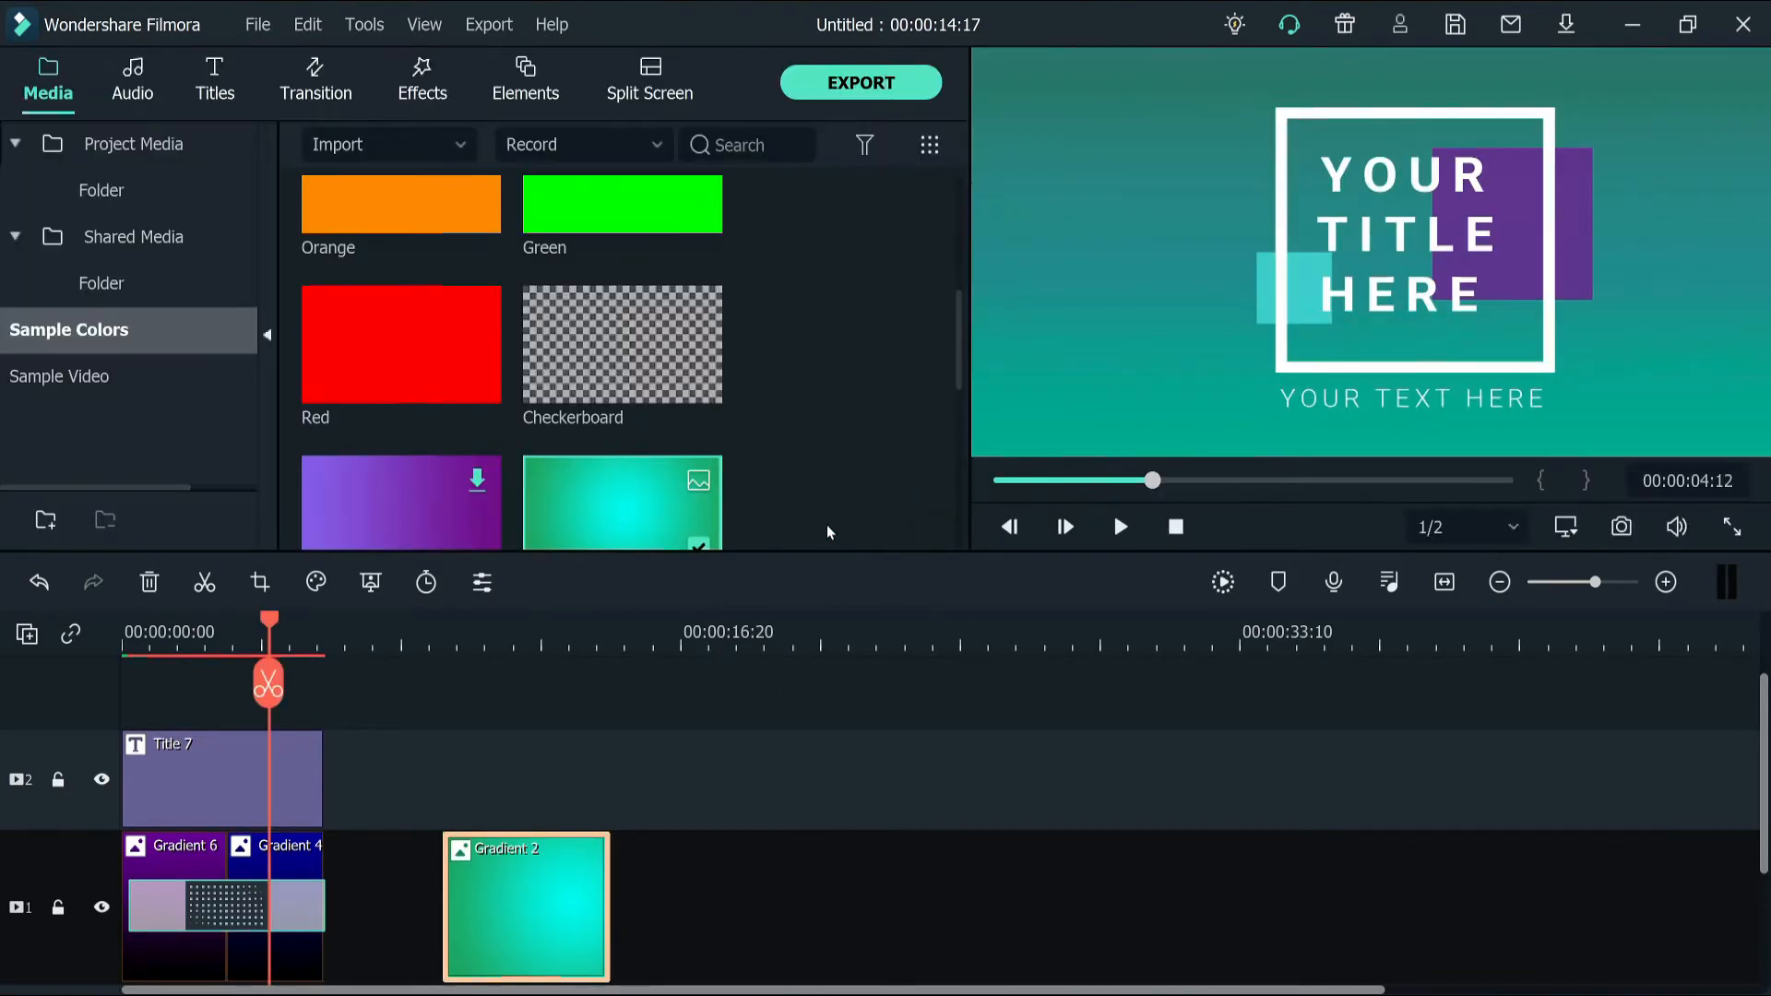
key(Delete)
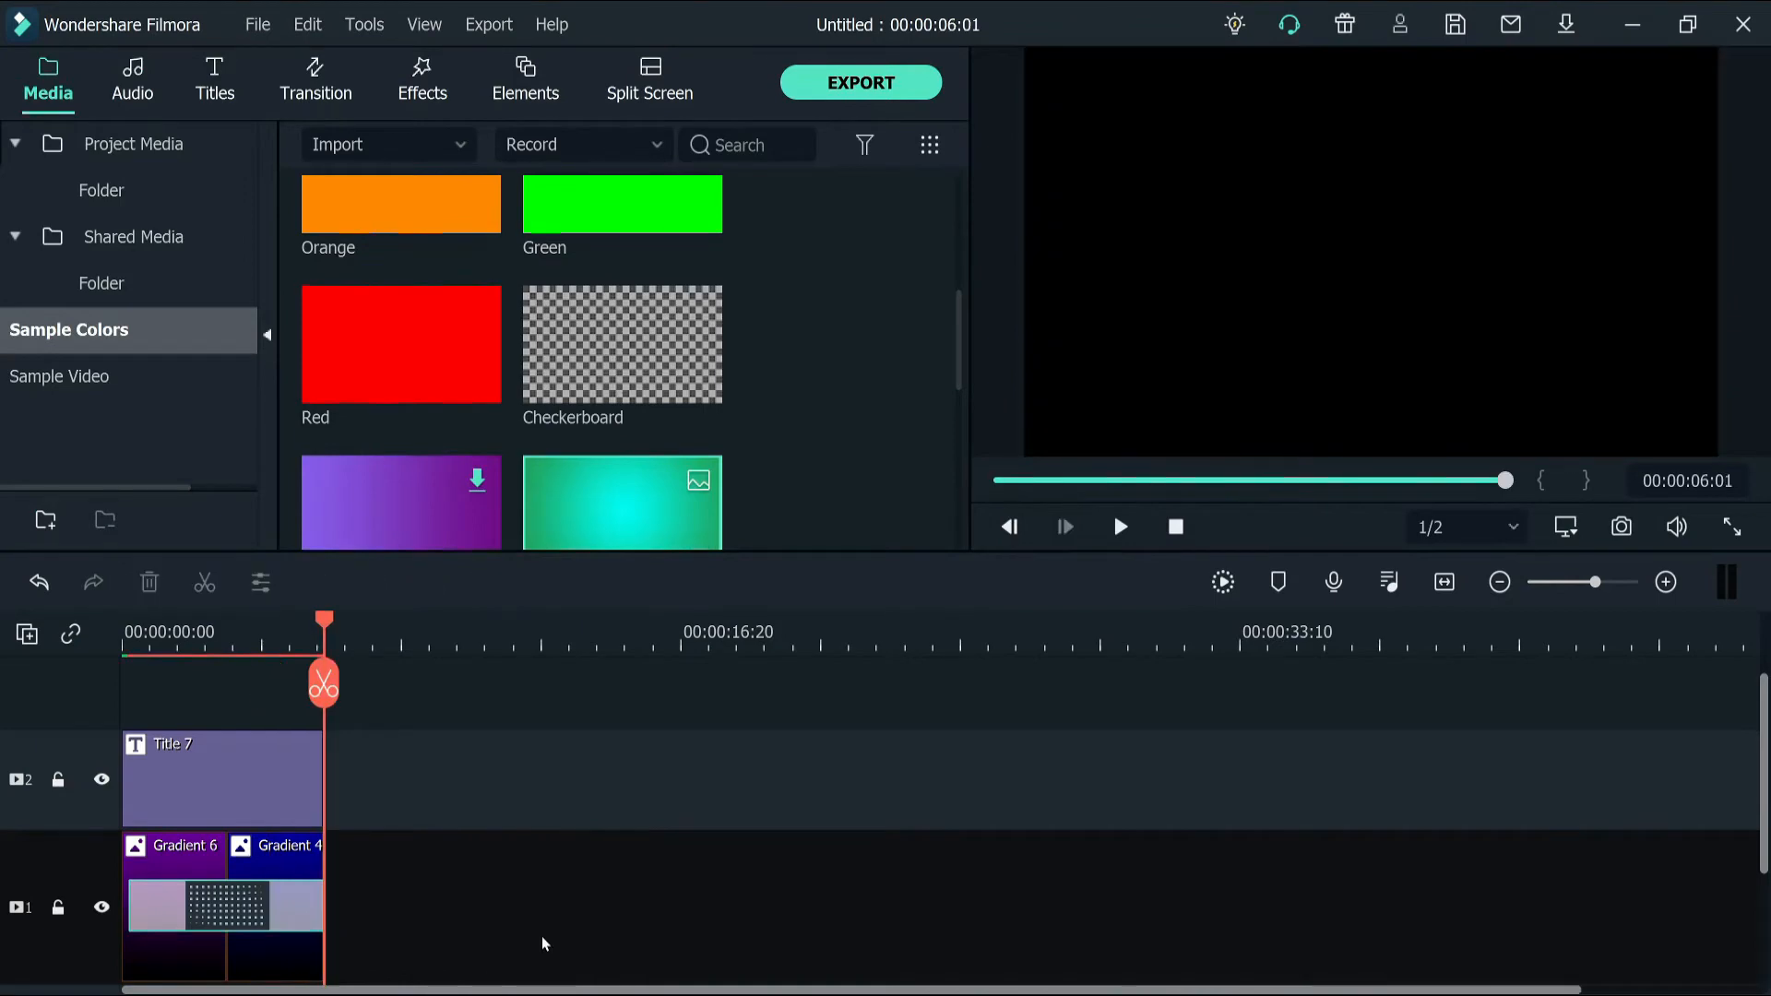
Scrub back near the start and play the intro with the color-matched background through to its end
drag(319, 618, 223, 629)
drag(128, 669, 155, 674)
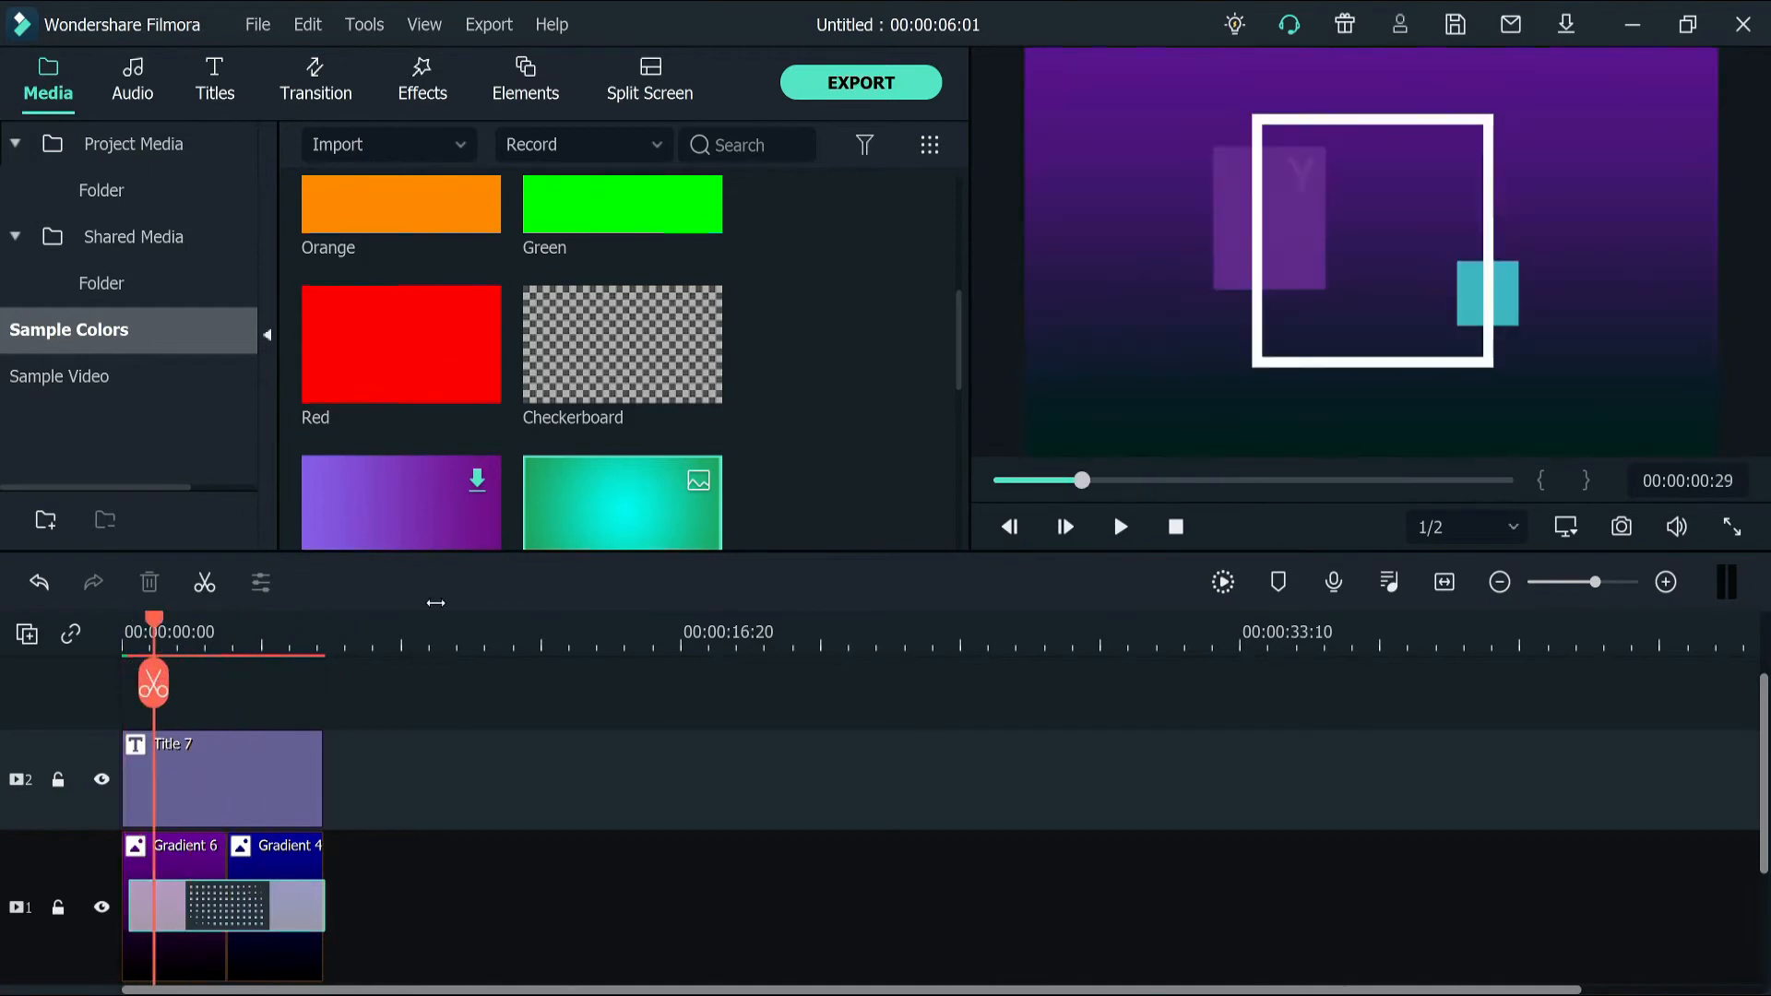
click(1107, 517)
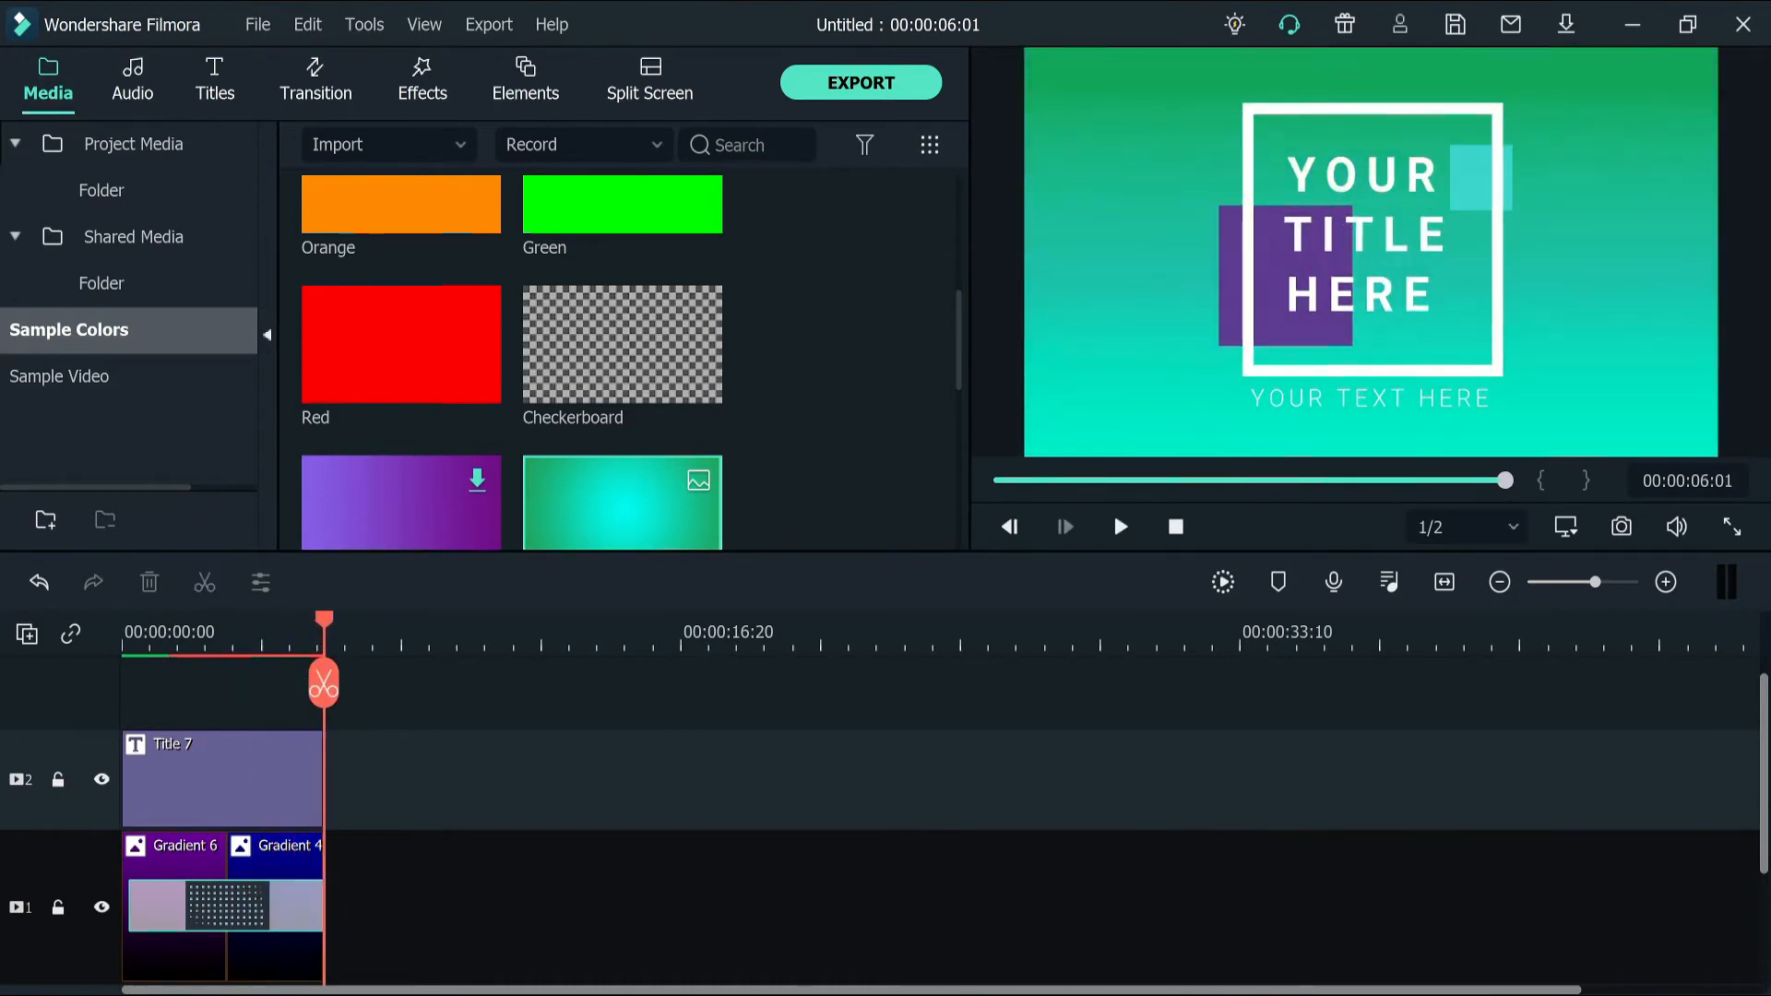
Flip the color-matched Gradient 4 clip vertically, preview the blend and apply the change
click(312, 860)
double_click(313, 859)
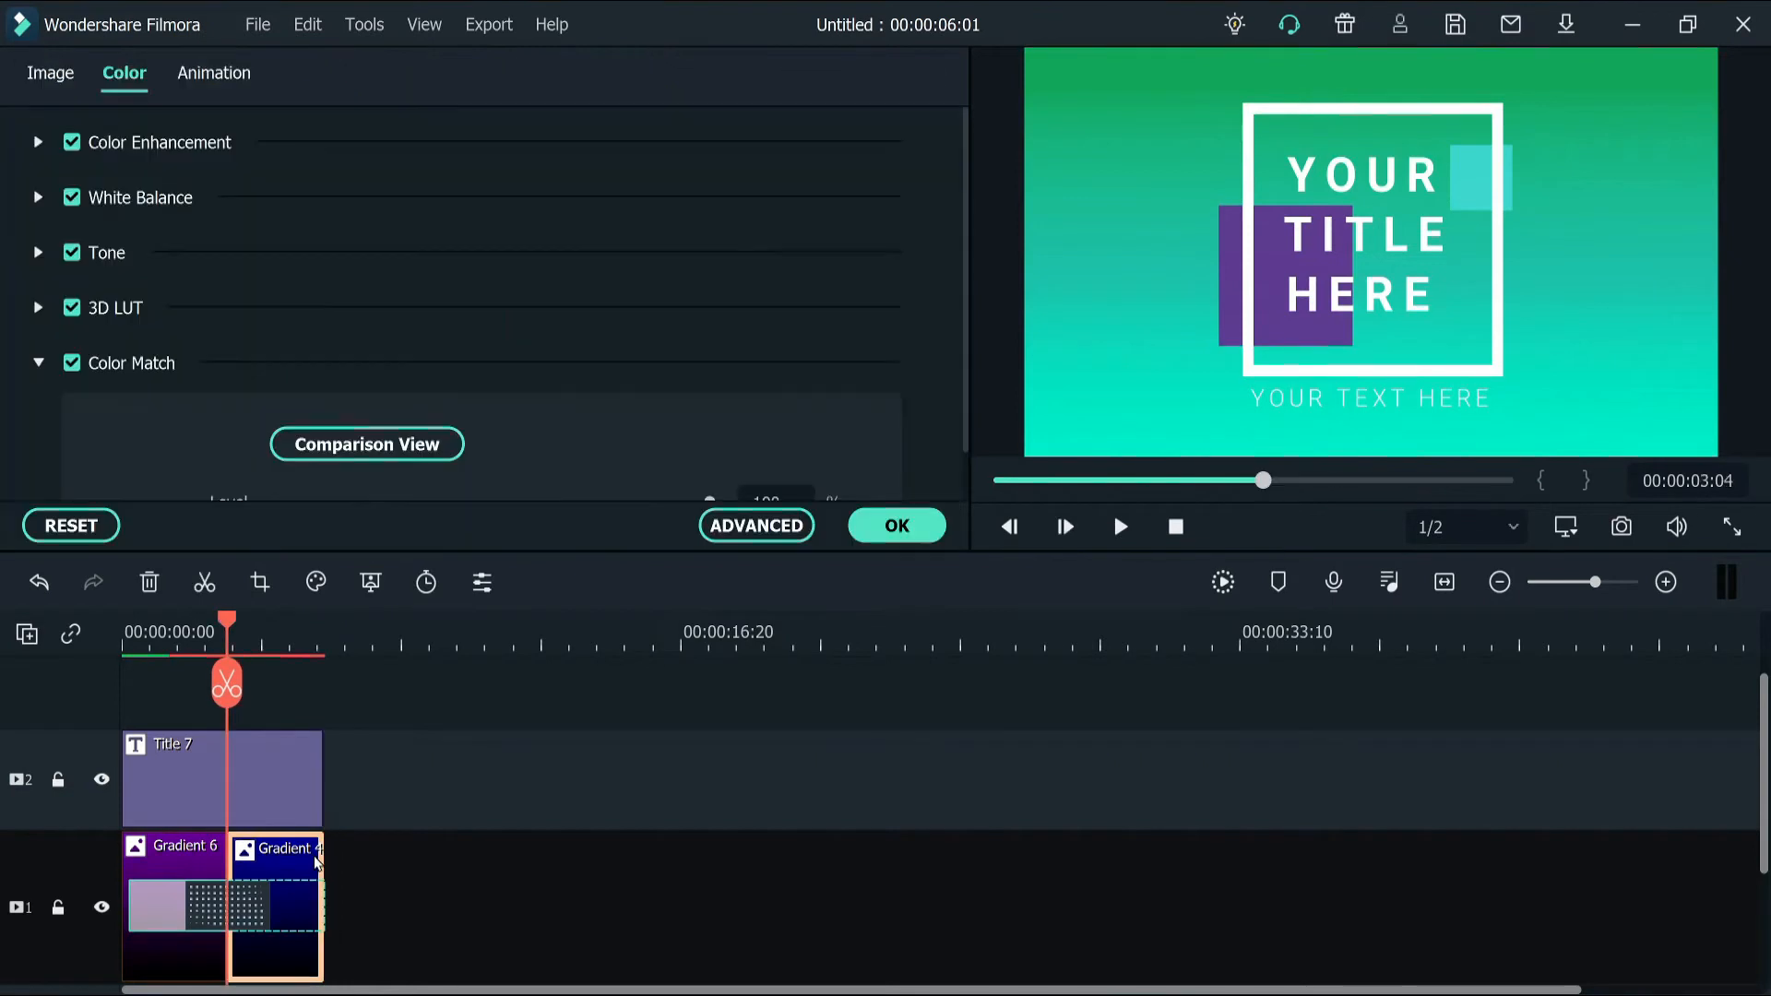
click(51, 70)
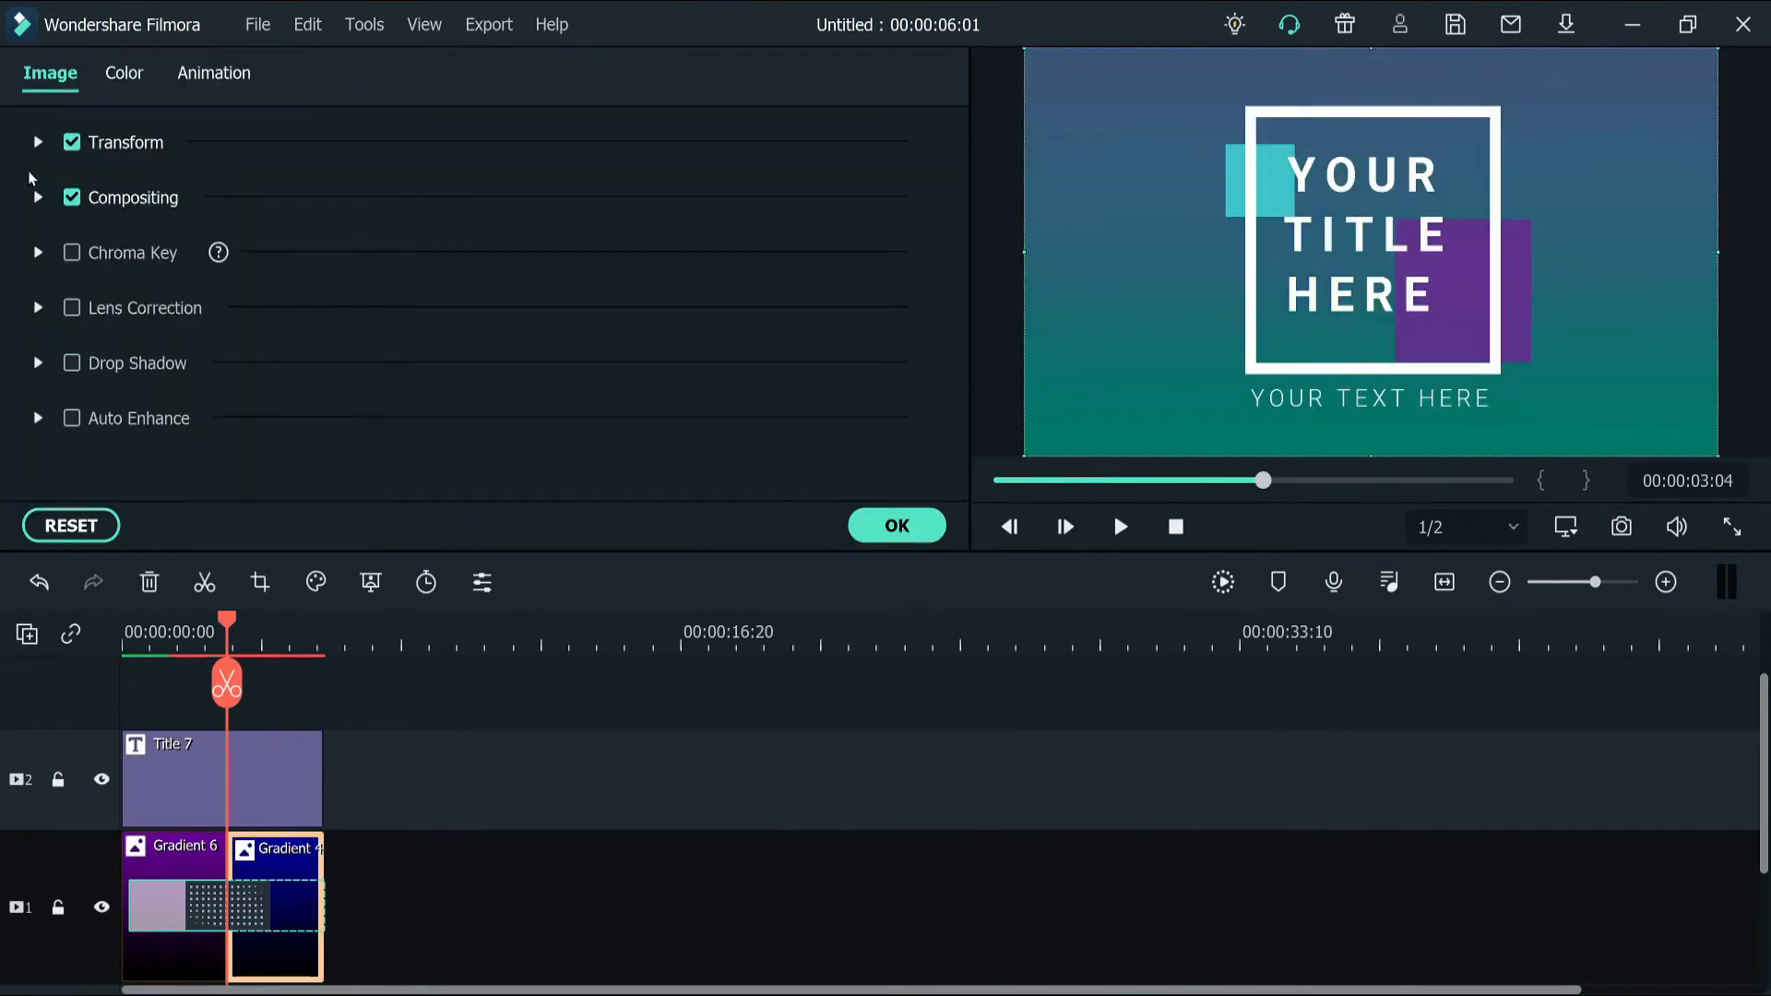
click(39, 144)
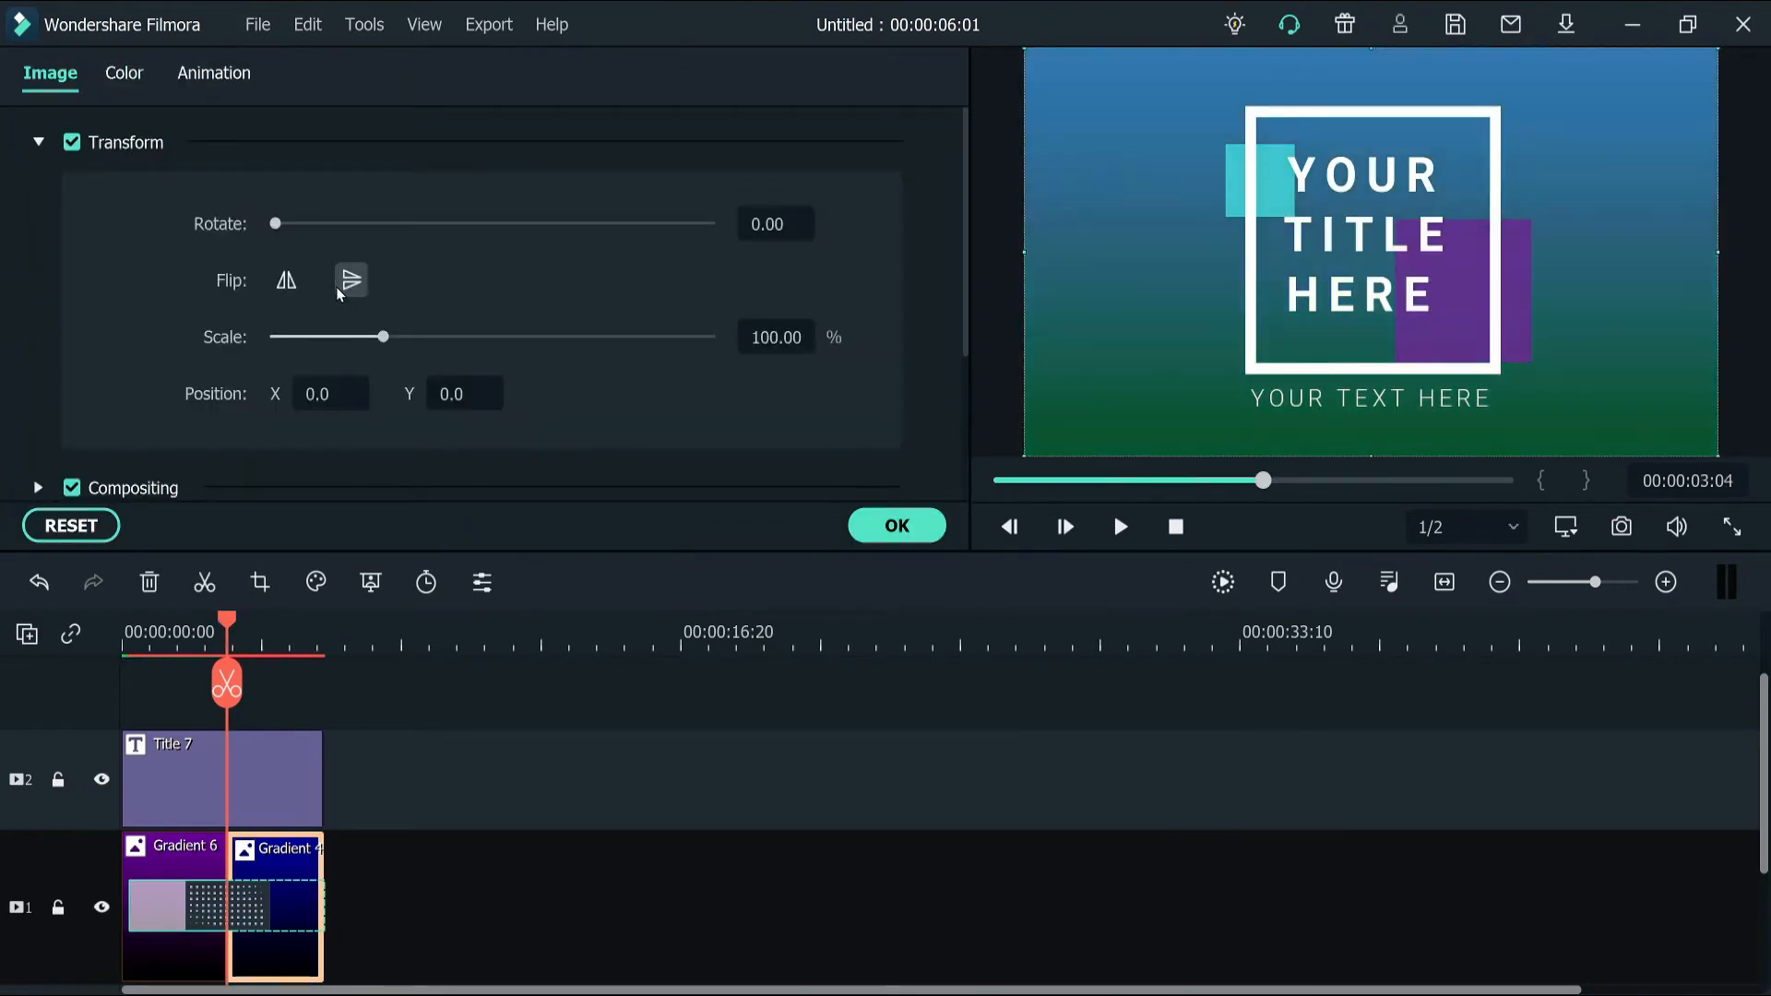
drag(225, 634, 171, 634)
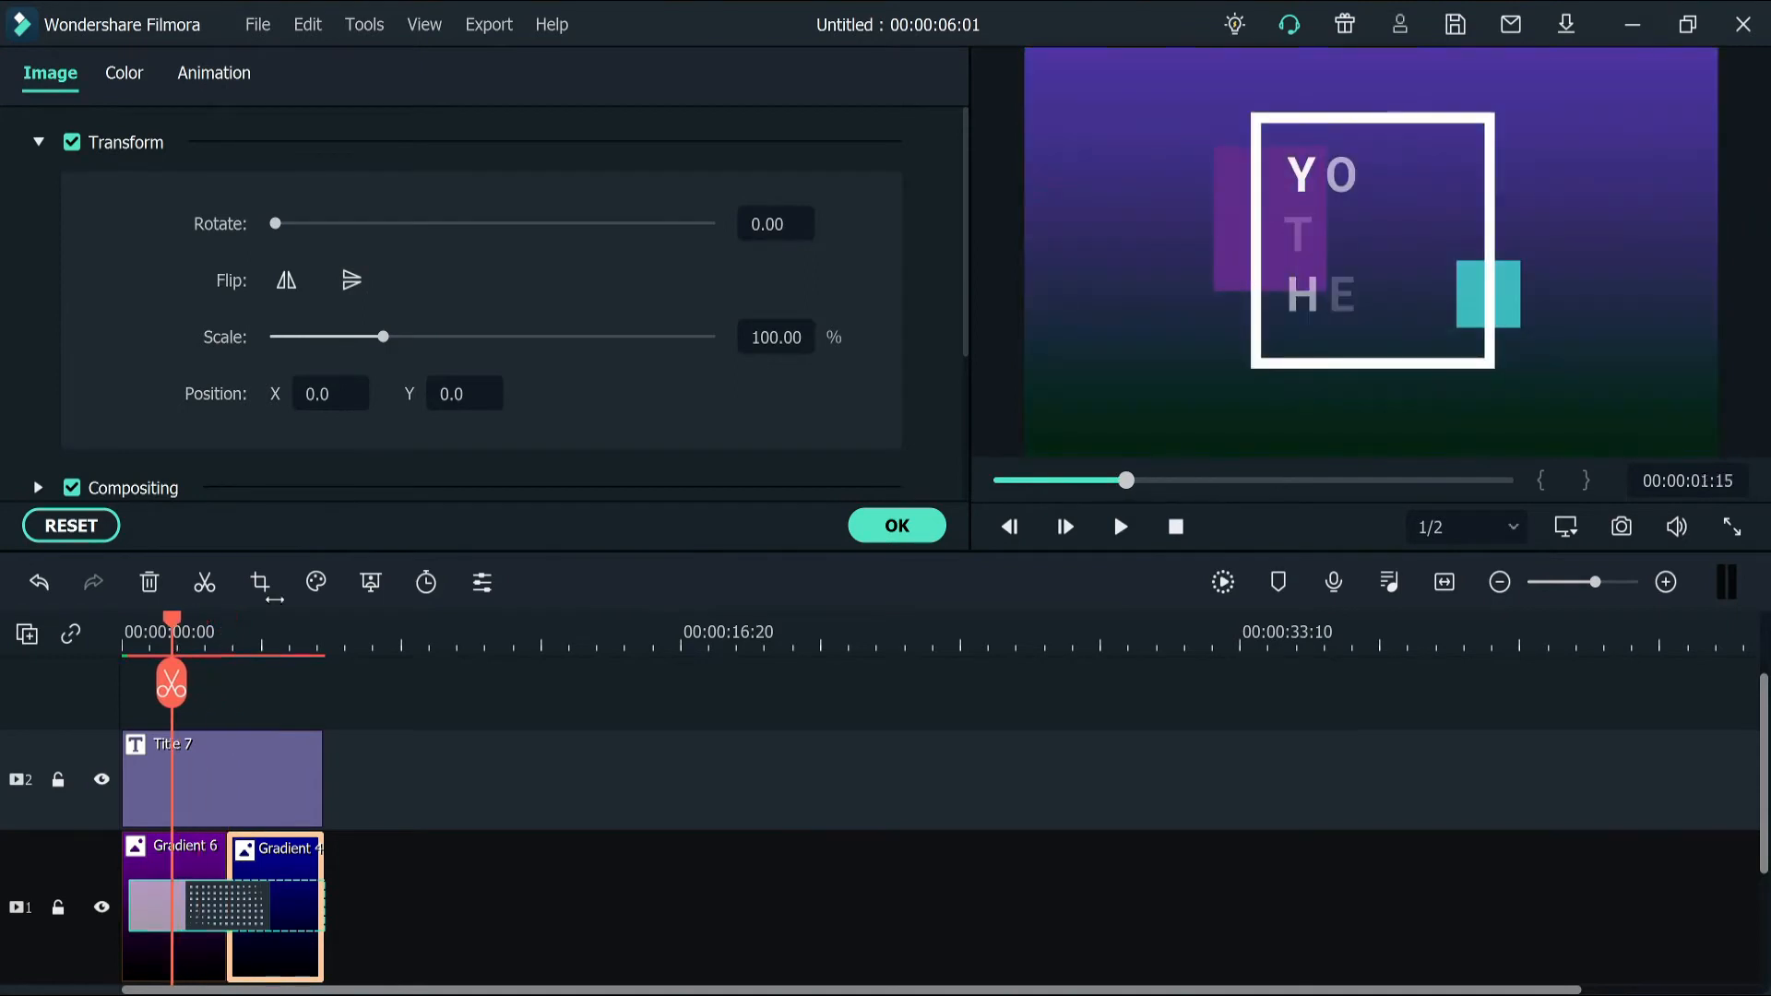
click(1117, 526)
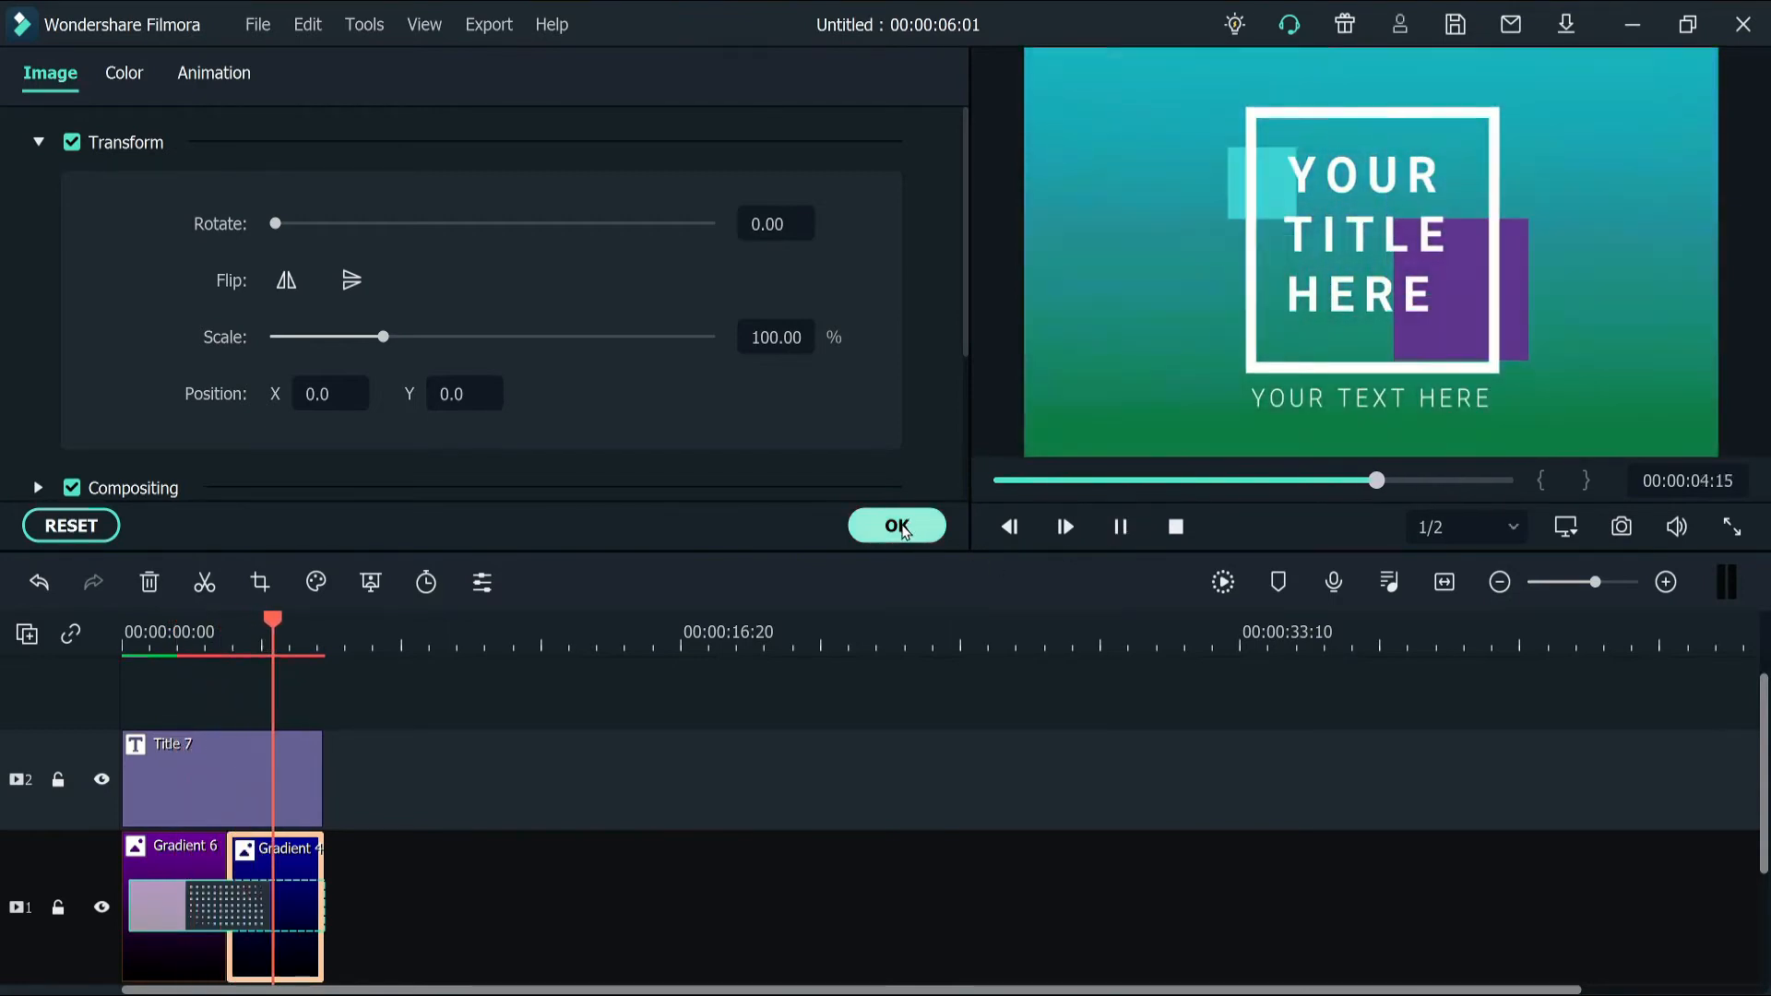
click(899, 527)
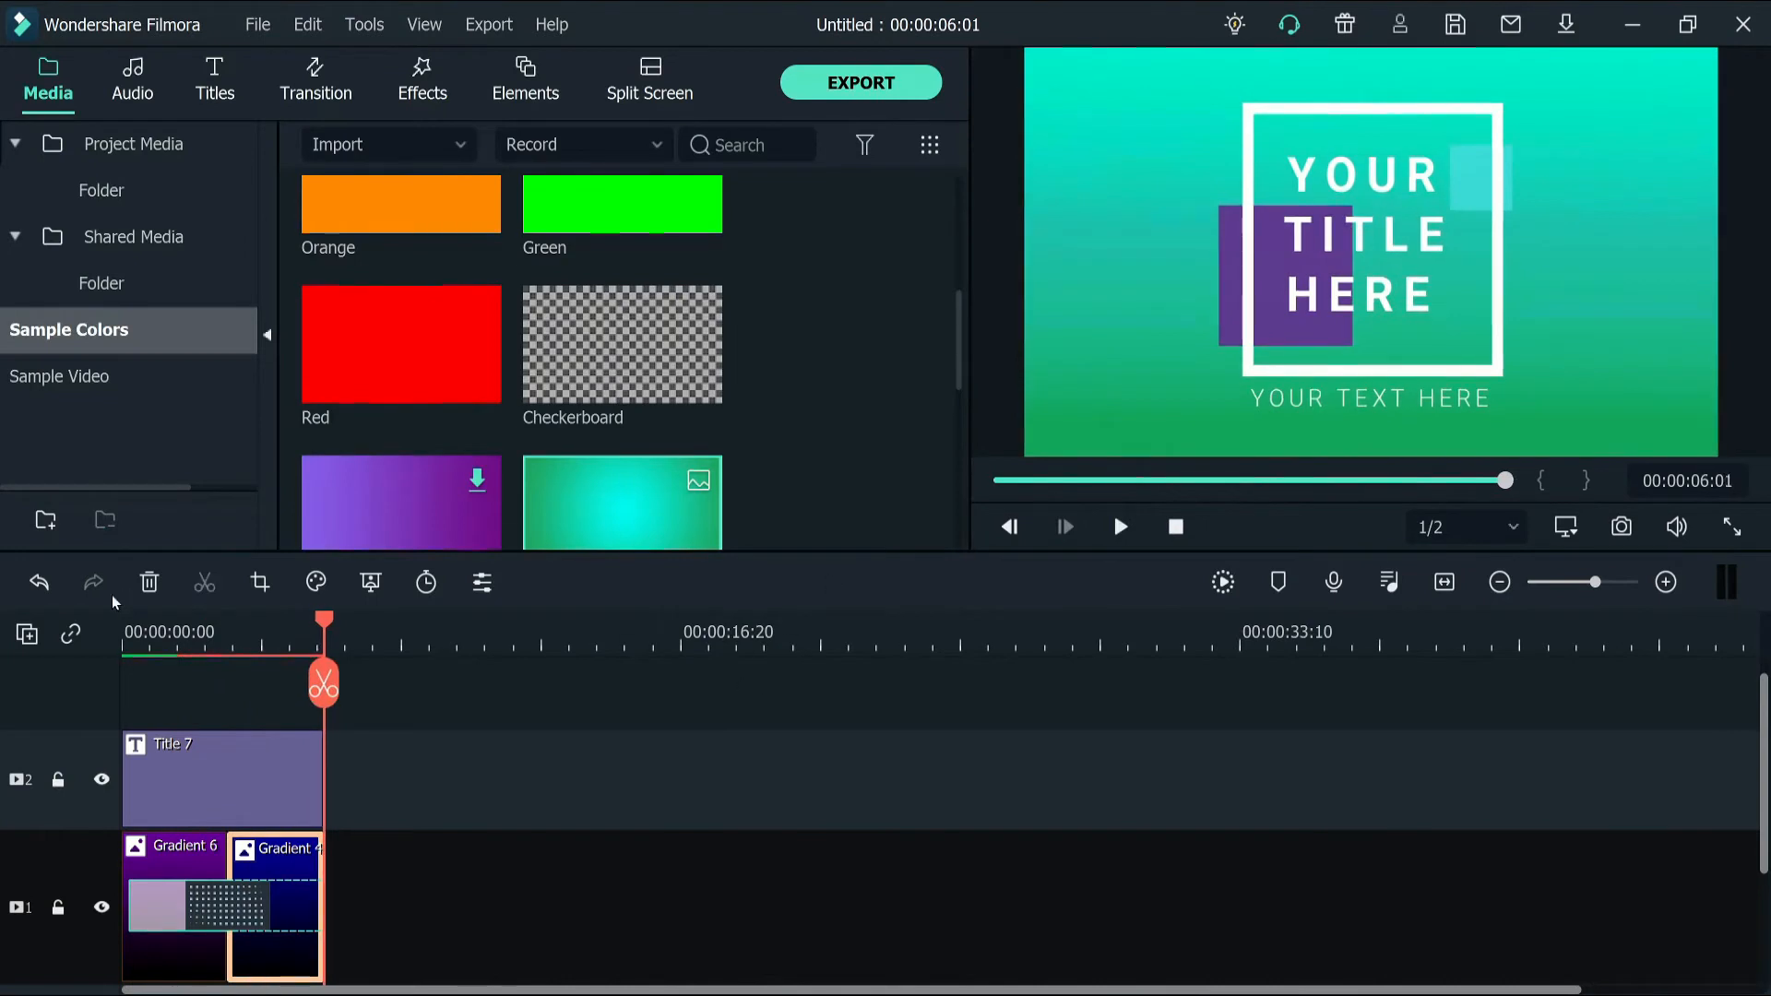
Replace the word YOUR with CRASH in the Title 7 clip using the advanced text editor
click(294, 634)
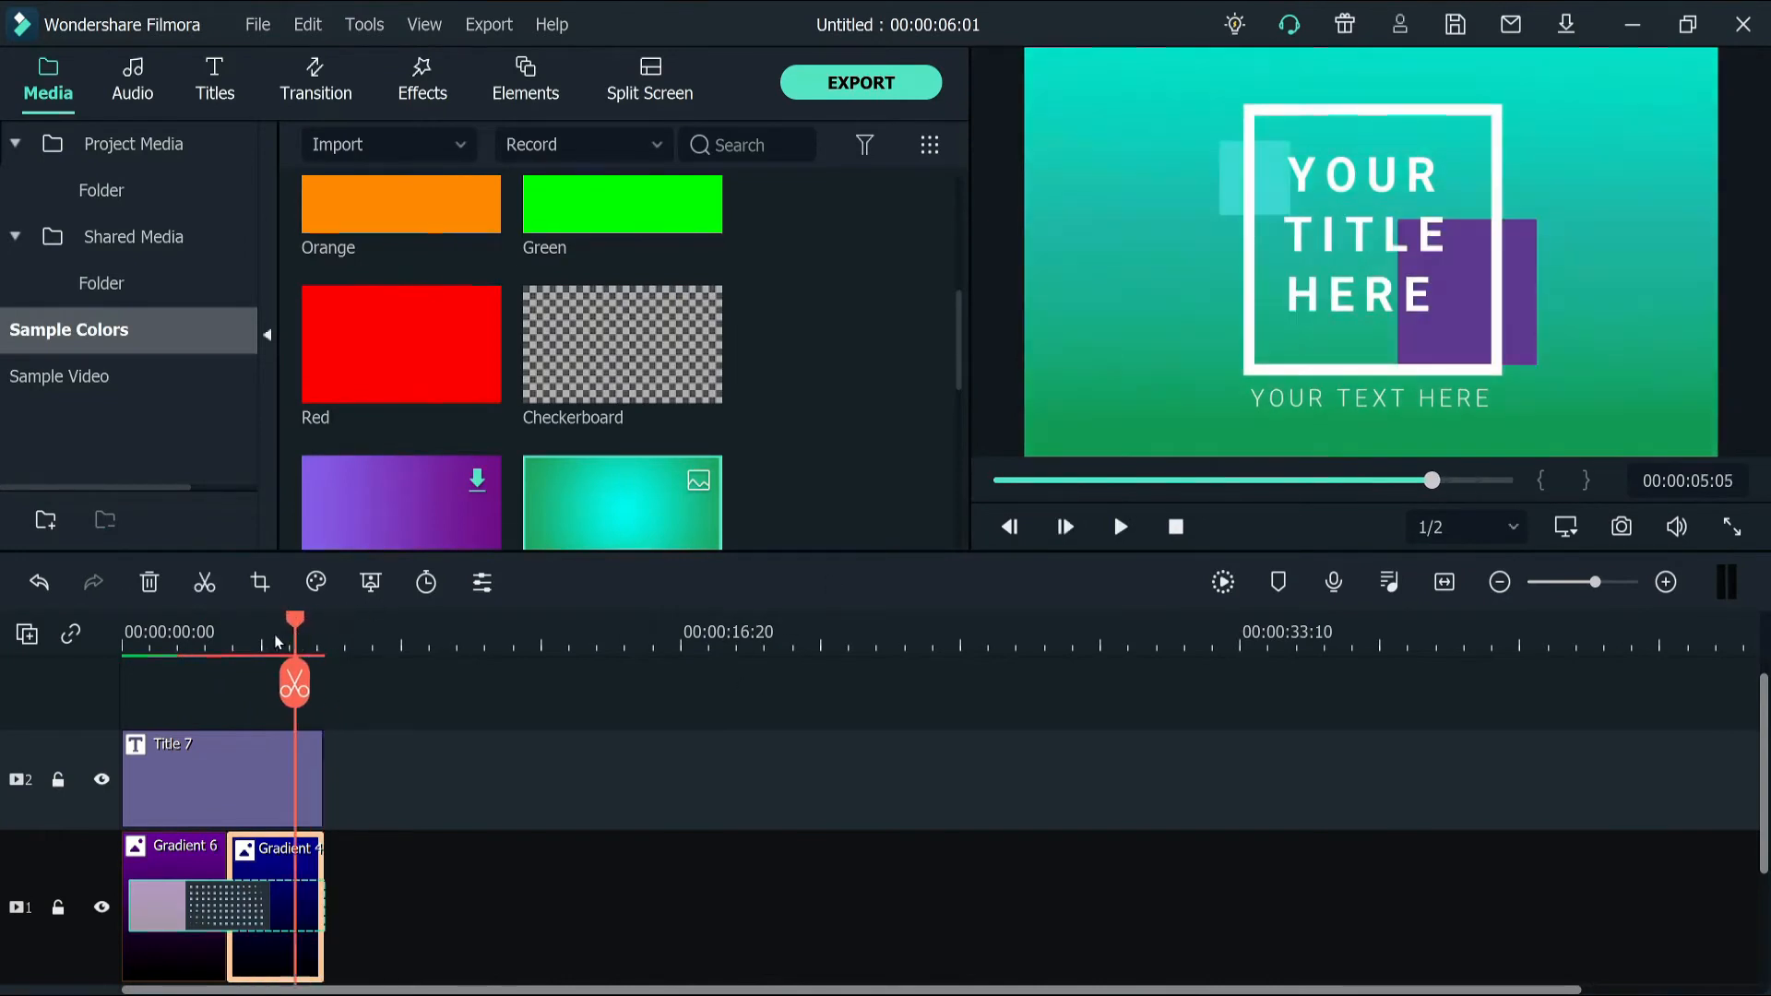
drag(275, 636, 242, 722)
double_click(264, 751)
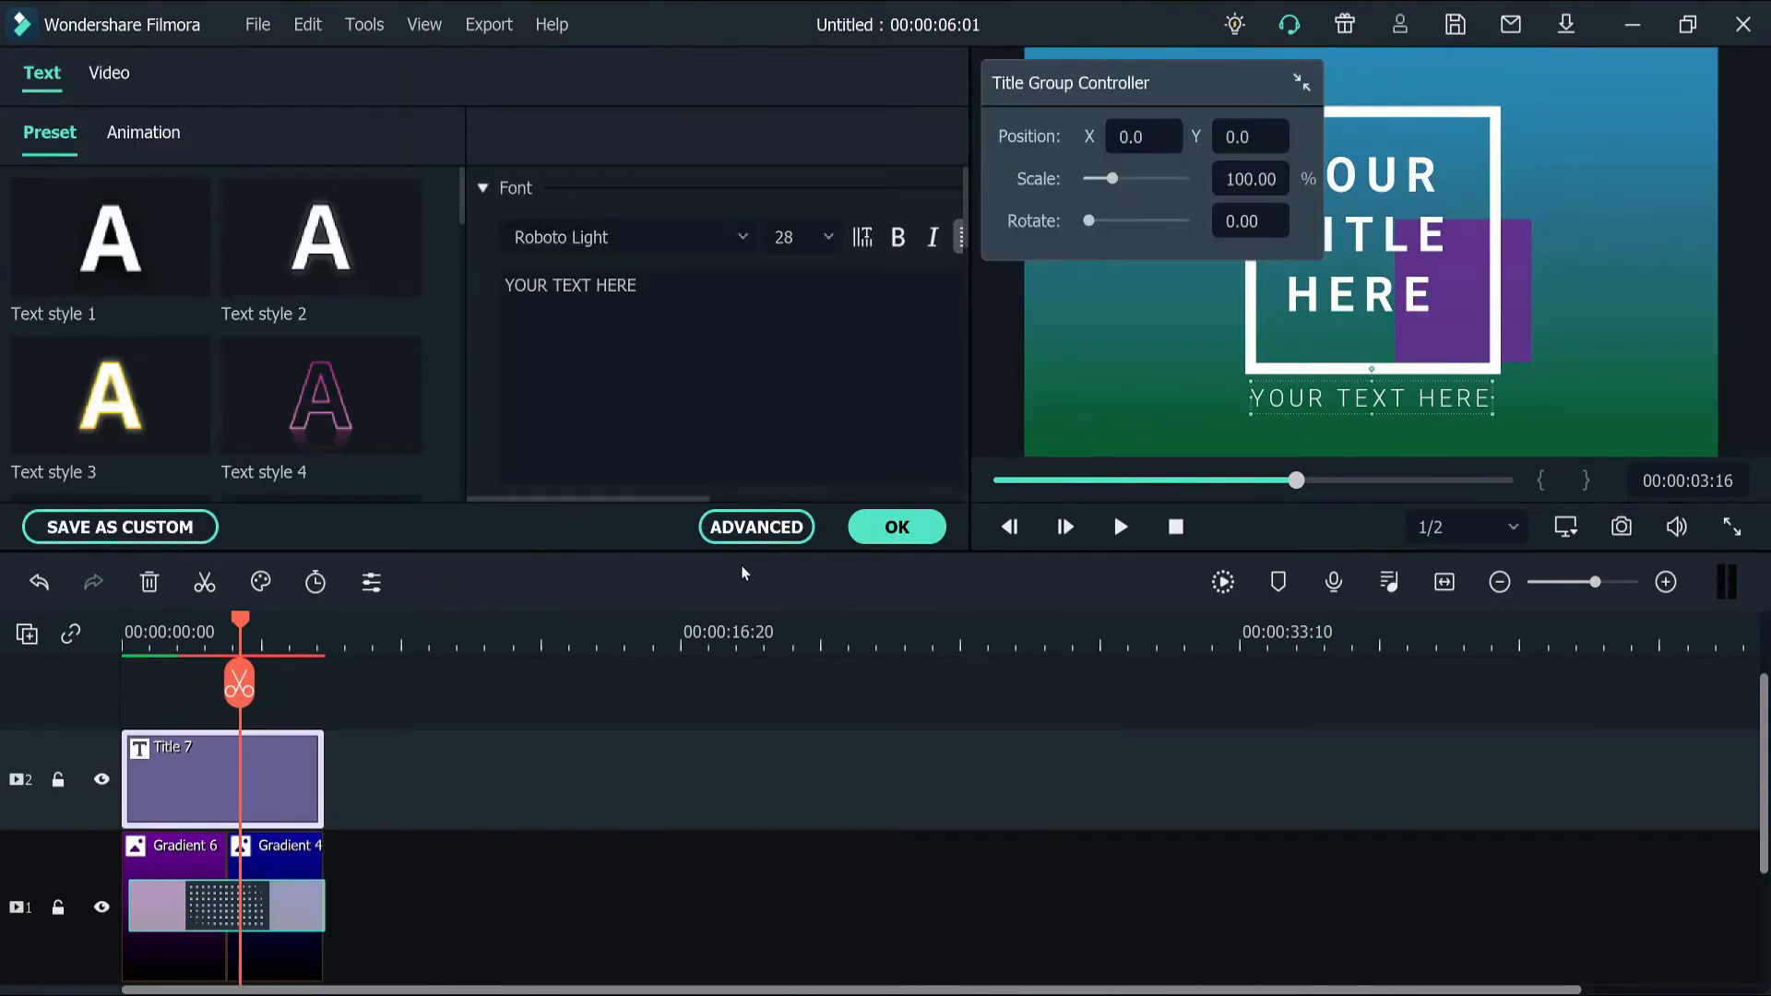
click(756, 528)
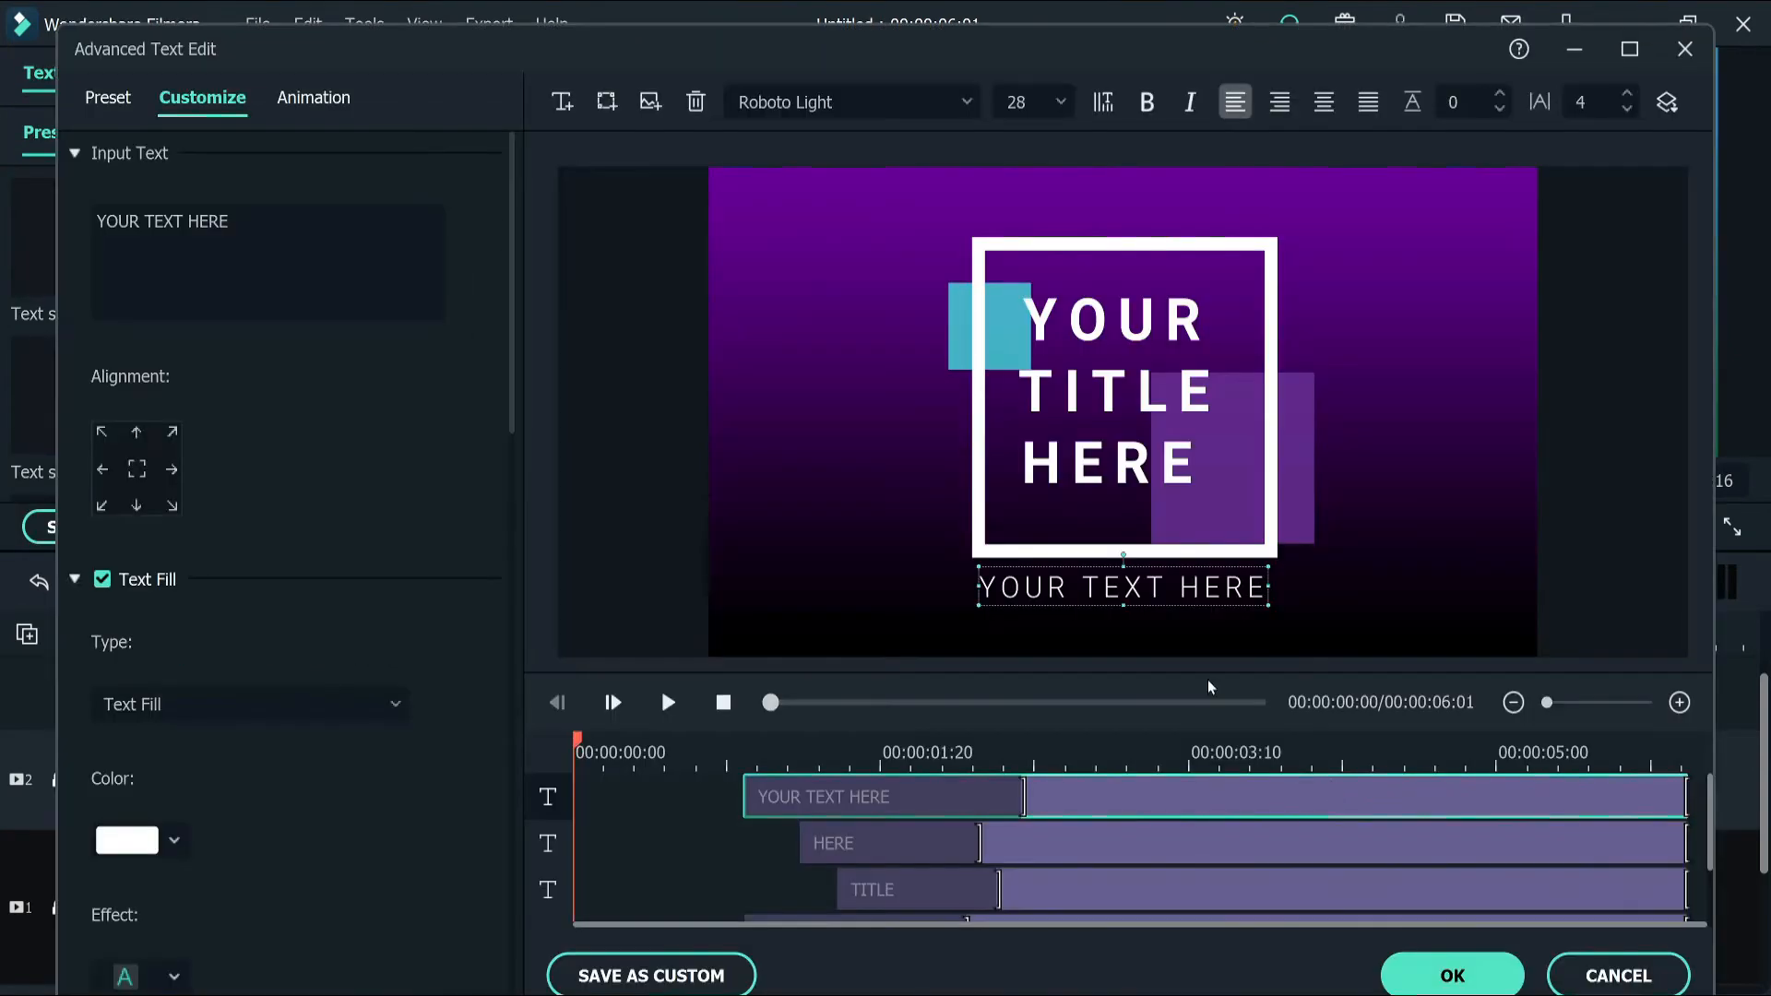
scroll(1014, 858, down, 2)
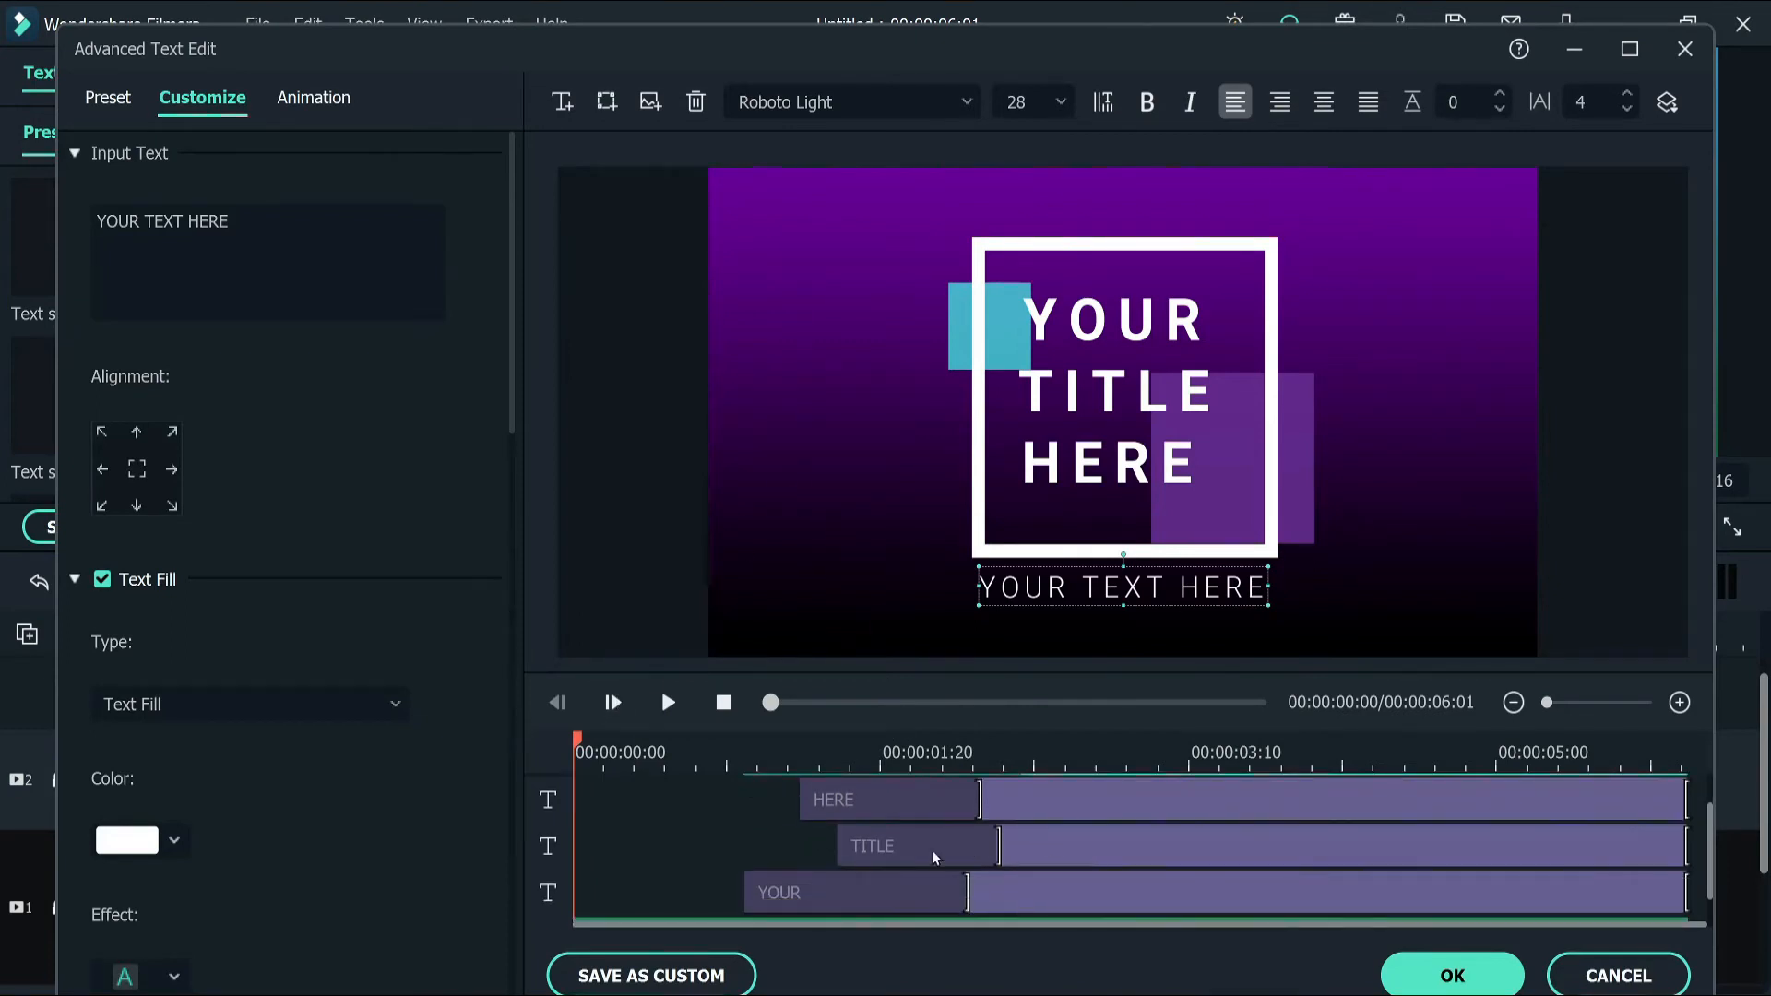
click(860, 892)
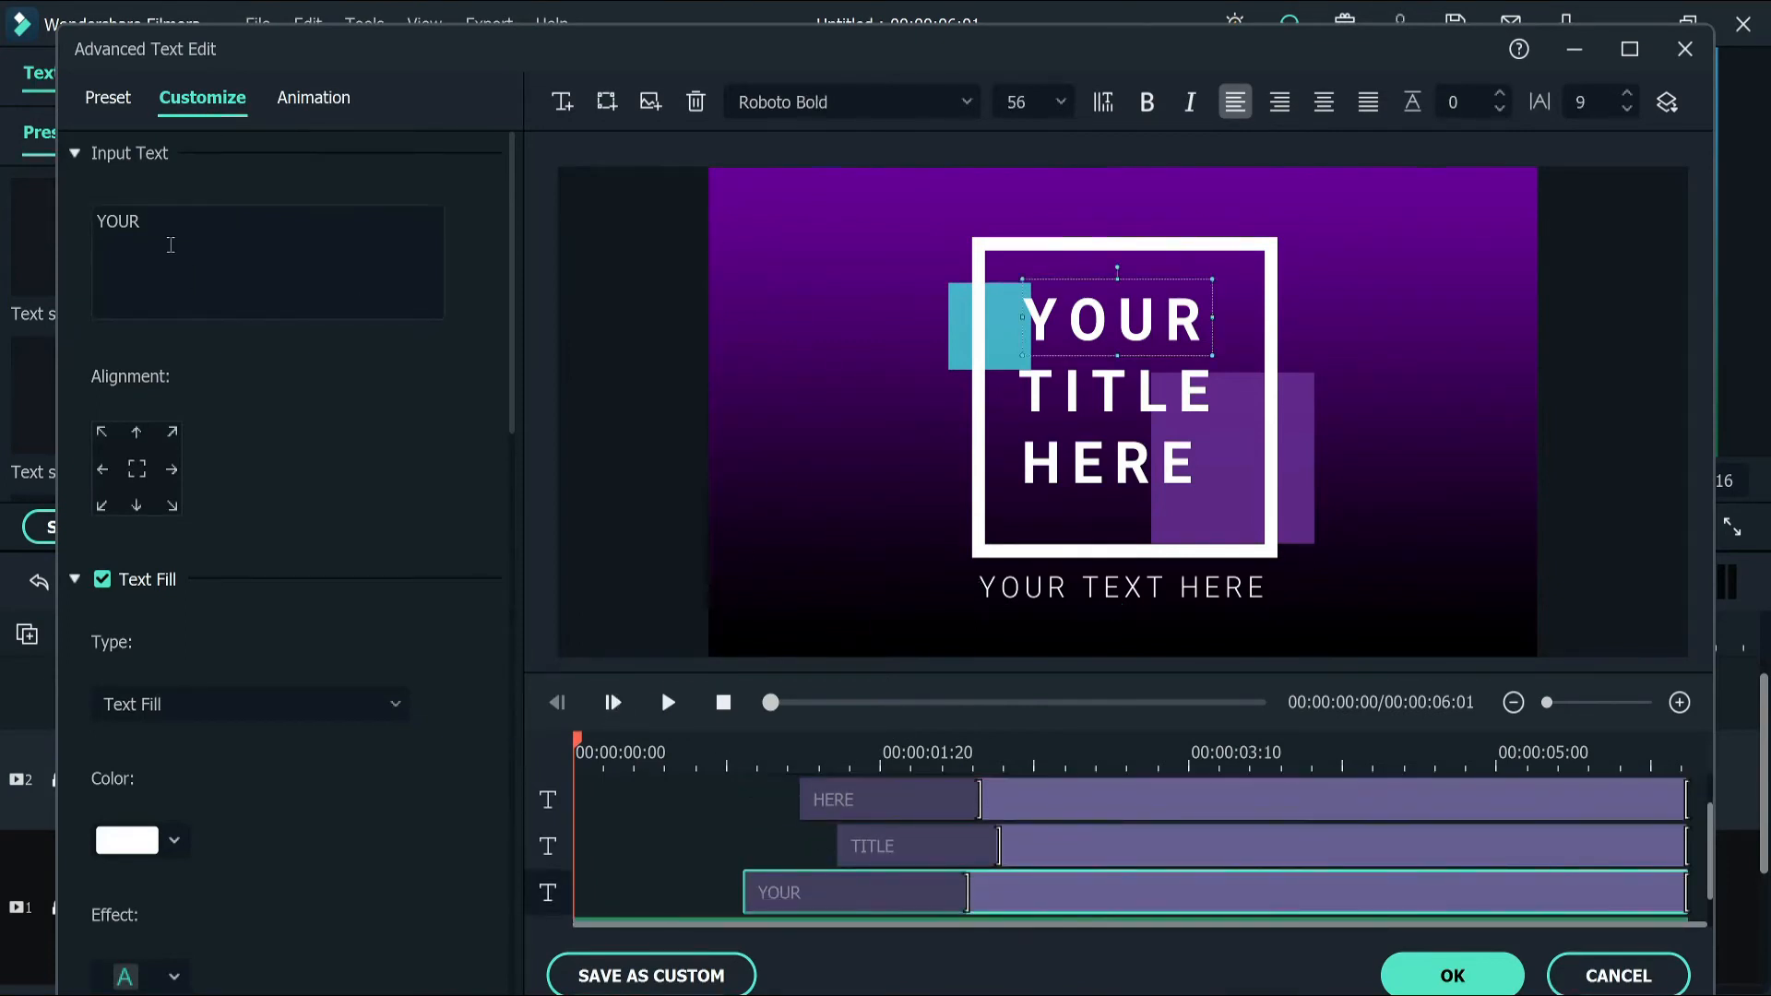
drag(166, 238, 95, 221)
text(CRASH)
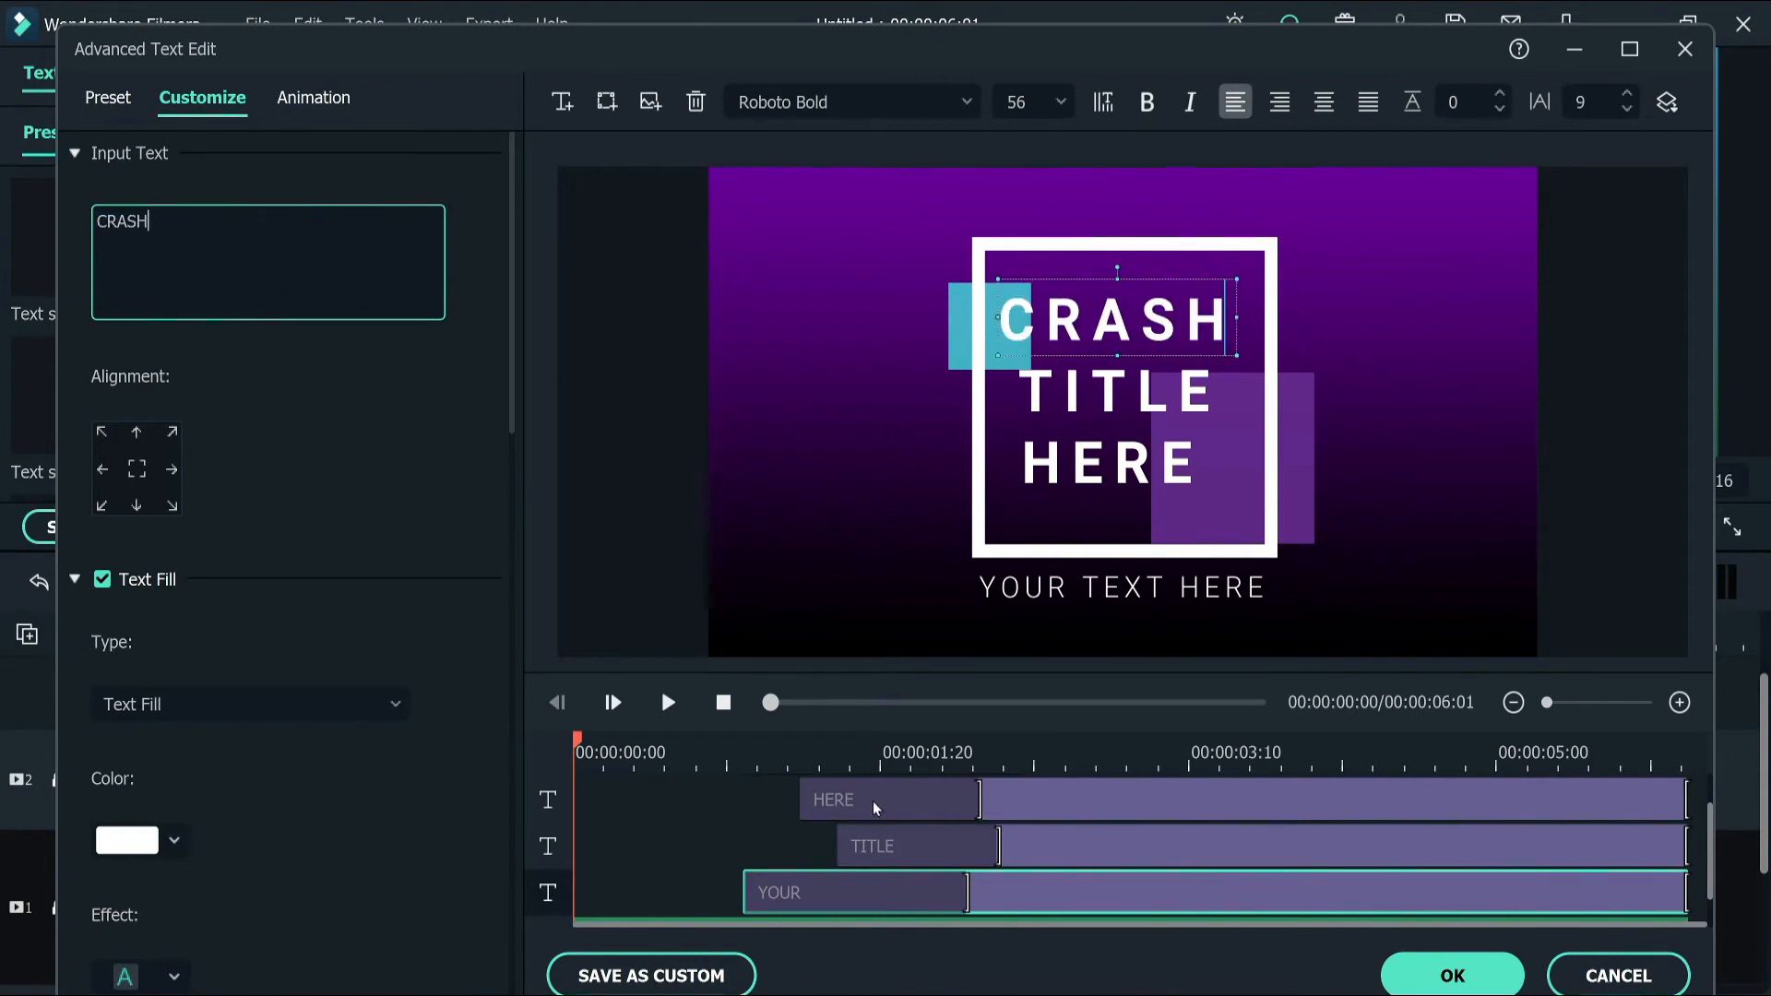
Replace the word TITLE with WILCOX and scale it down slightly so it fits inside the white frame
click(930, 848)
drag(178, 221, 30, 215)
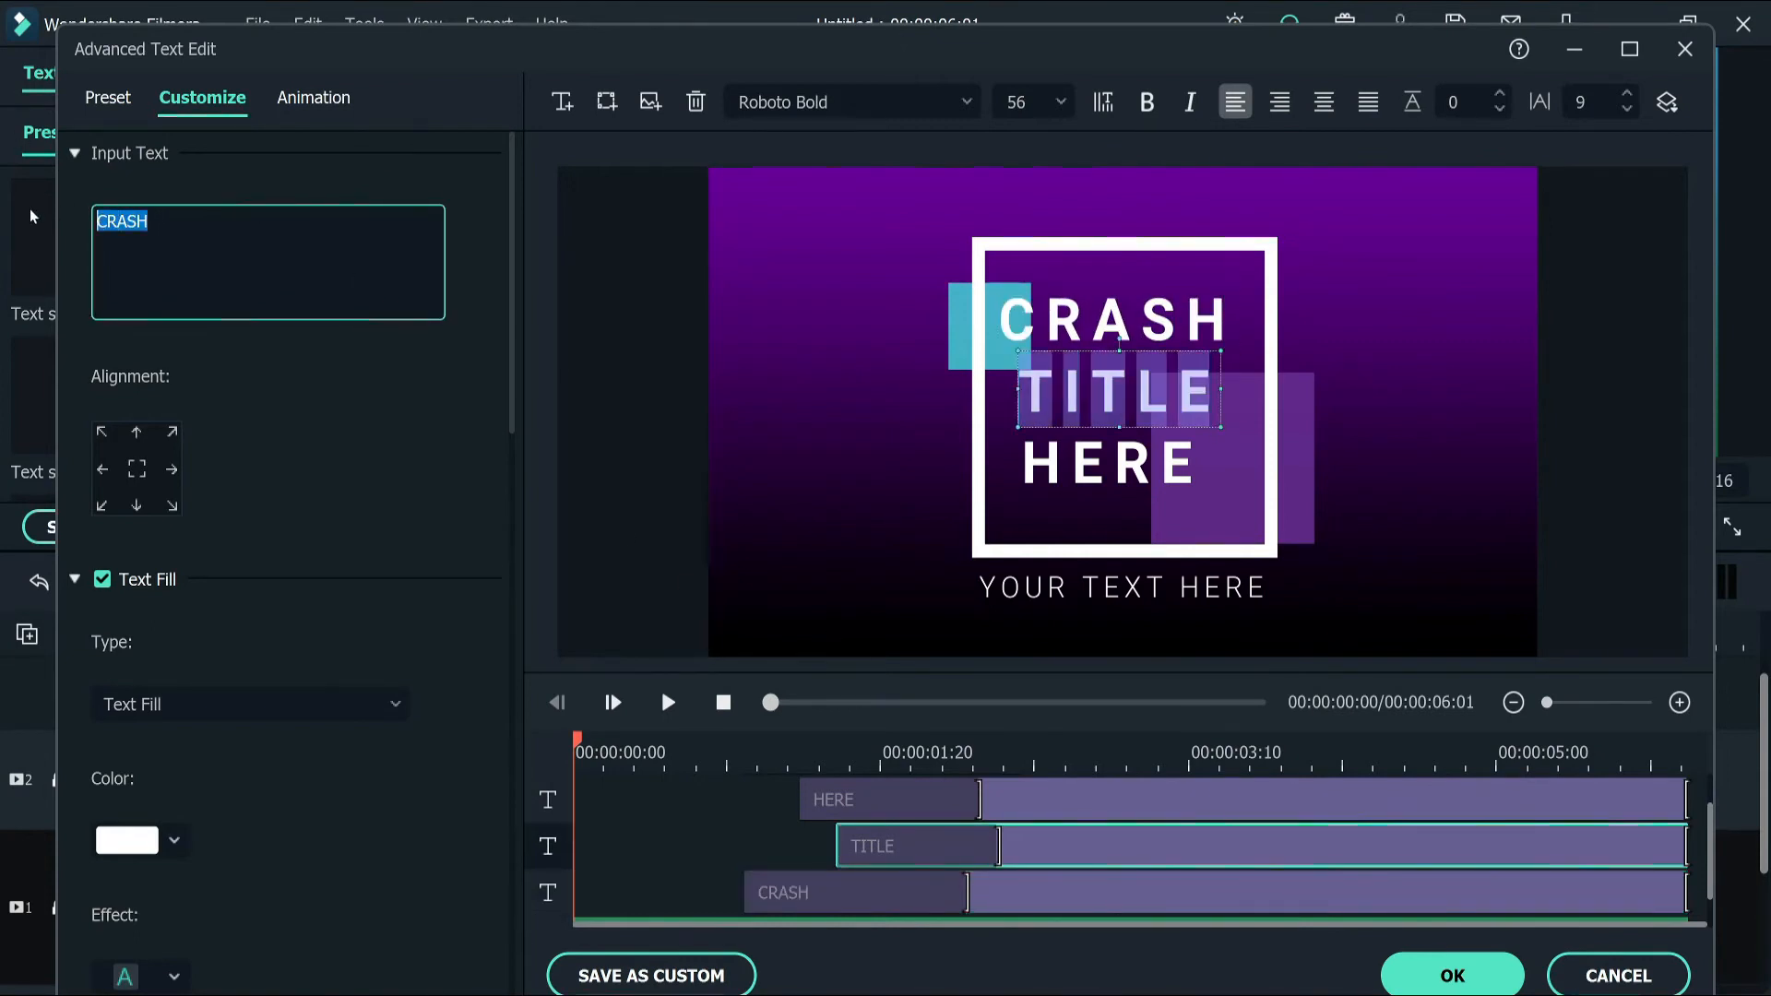
text(WILCOX)
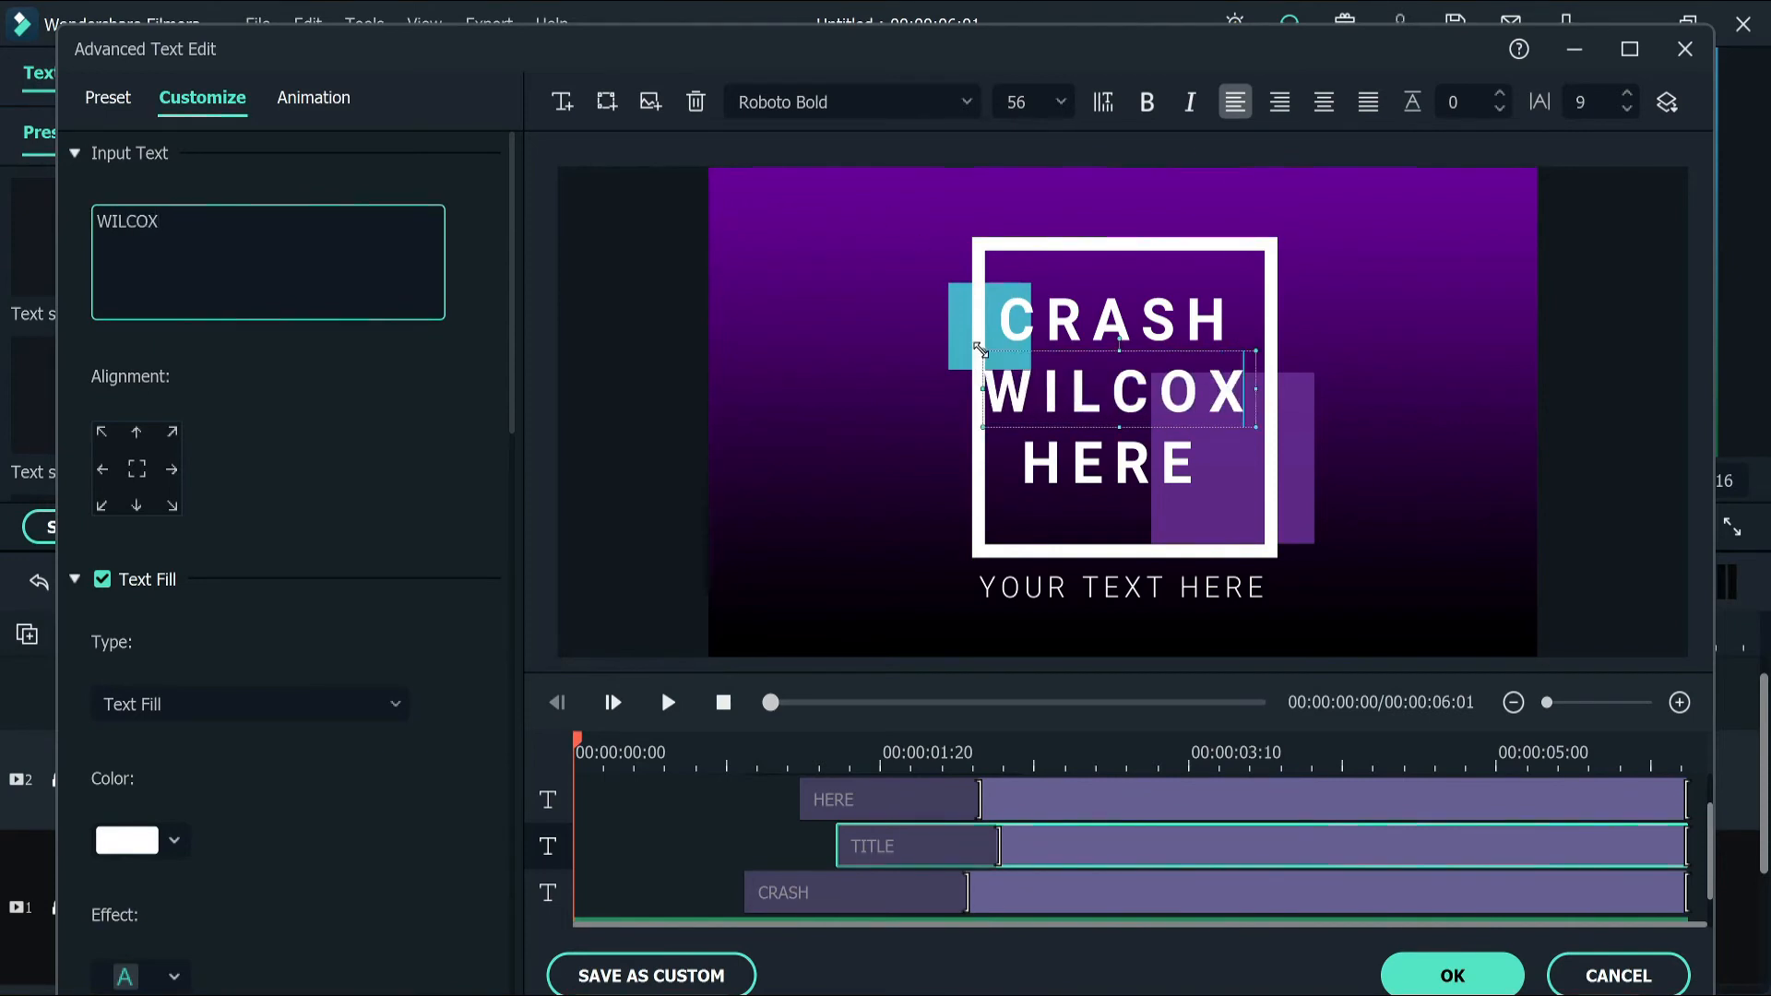
drag(979, 349, 987, 356)
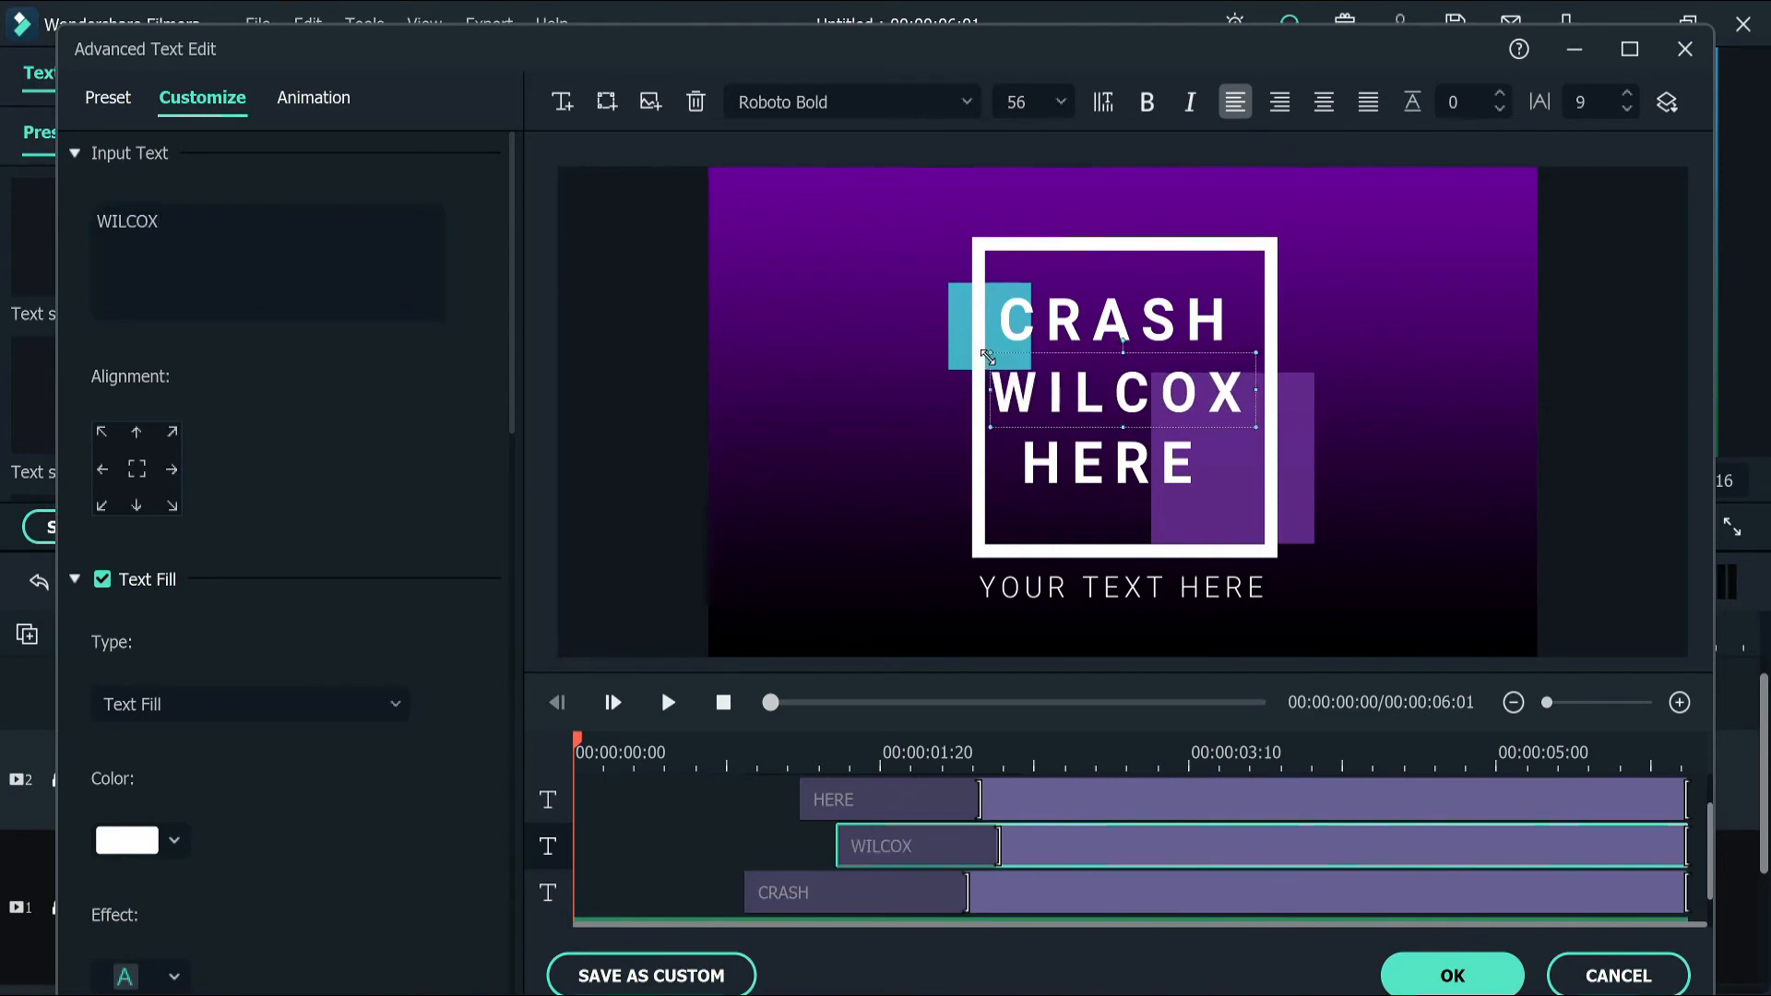
Replace the word HERE in the title with COMPUTERS
click(902, 809)
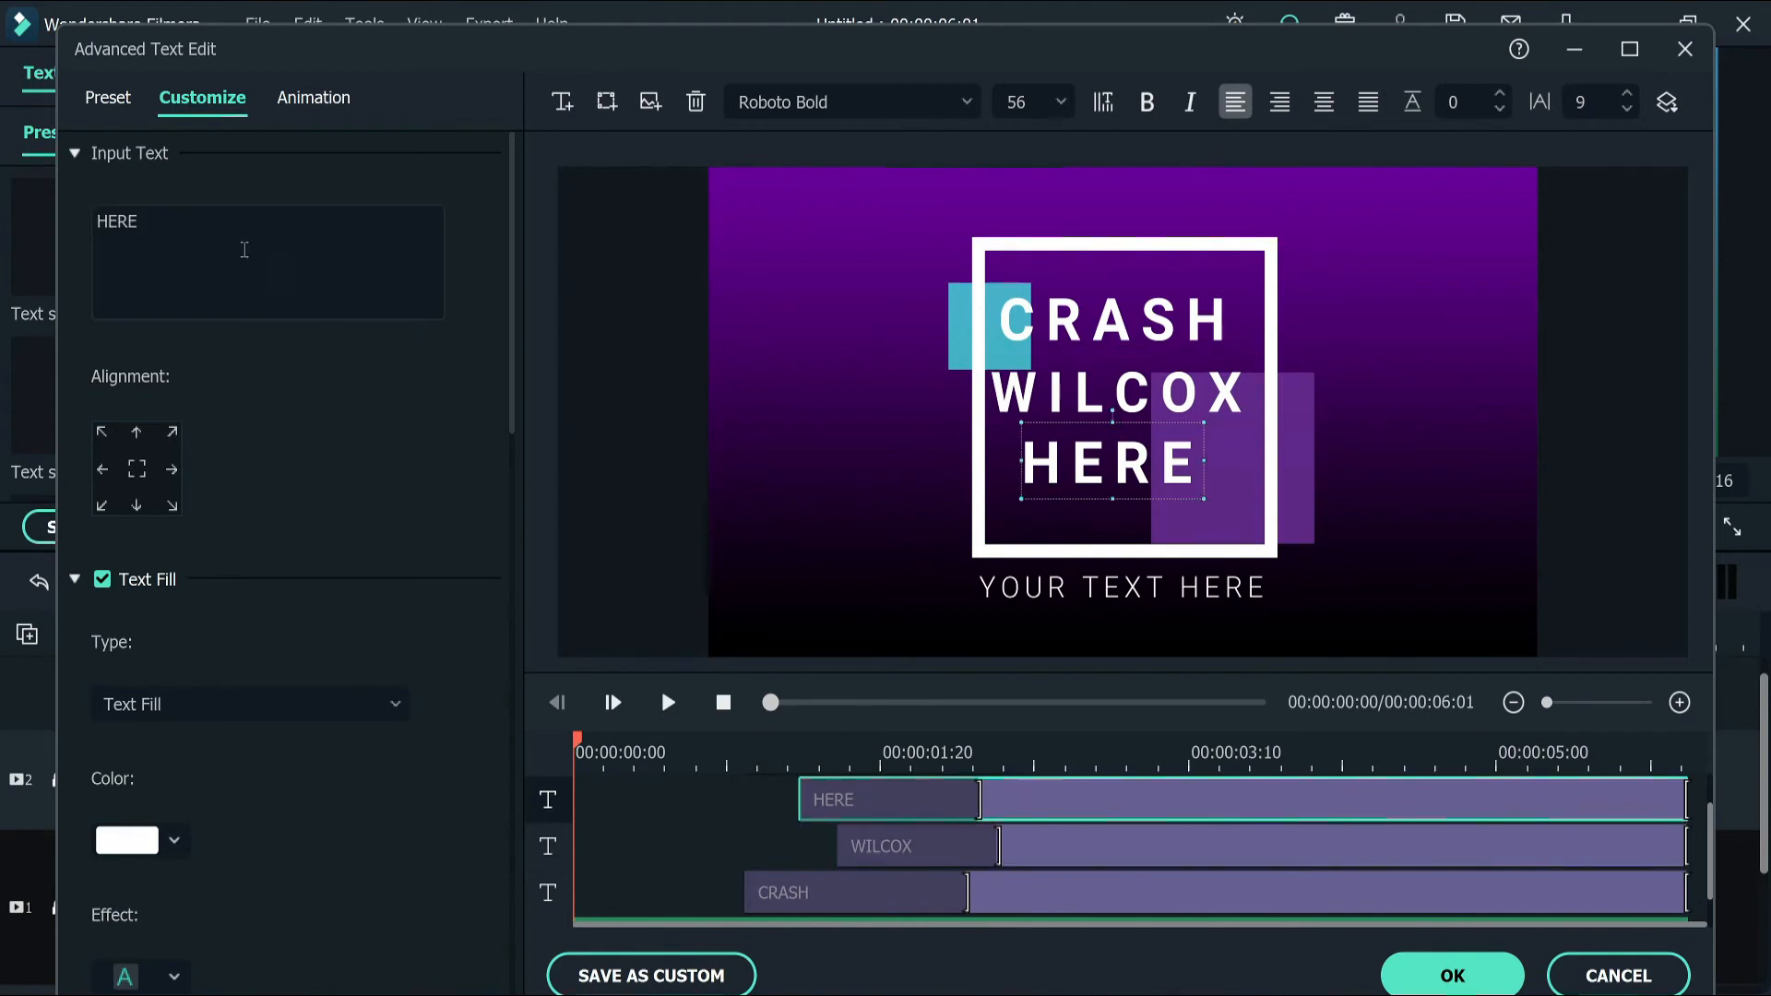
click(130, 205)
drag(141, 210, 72, 241)
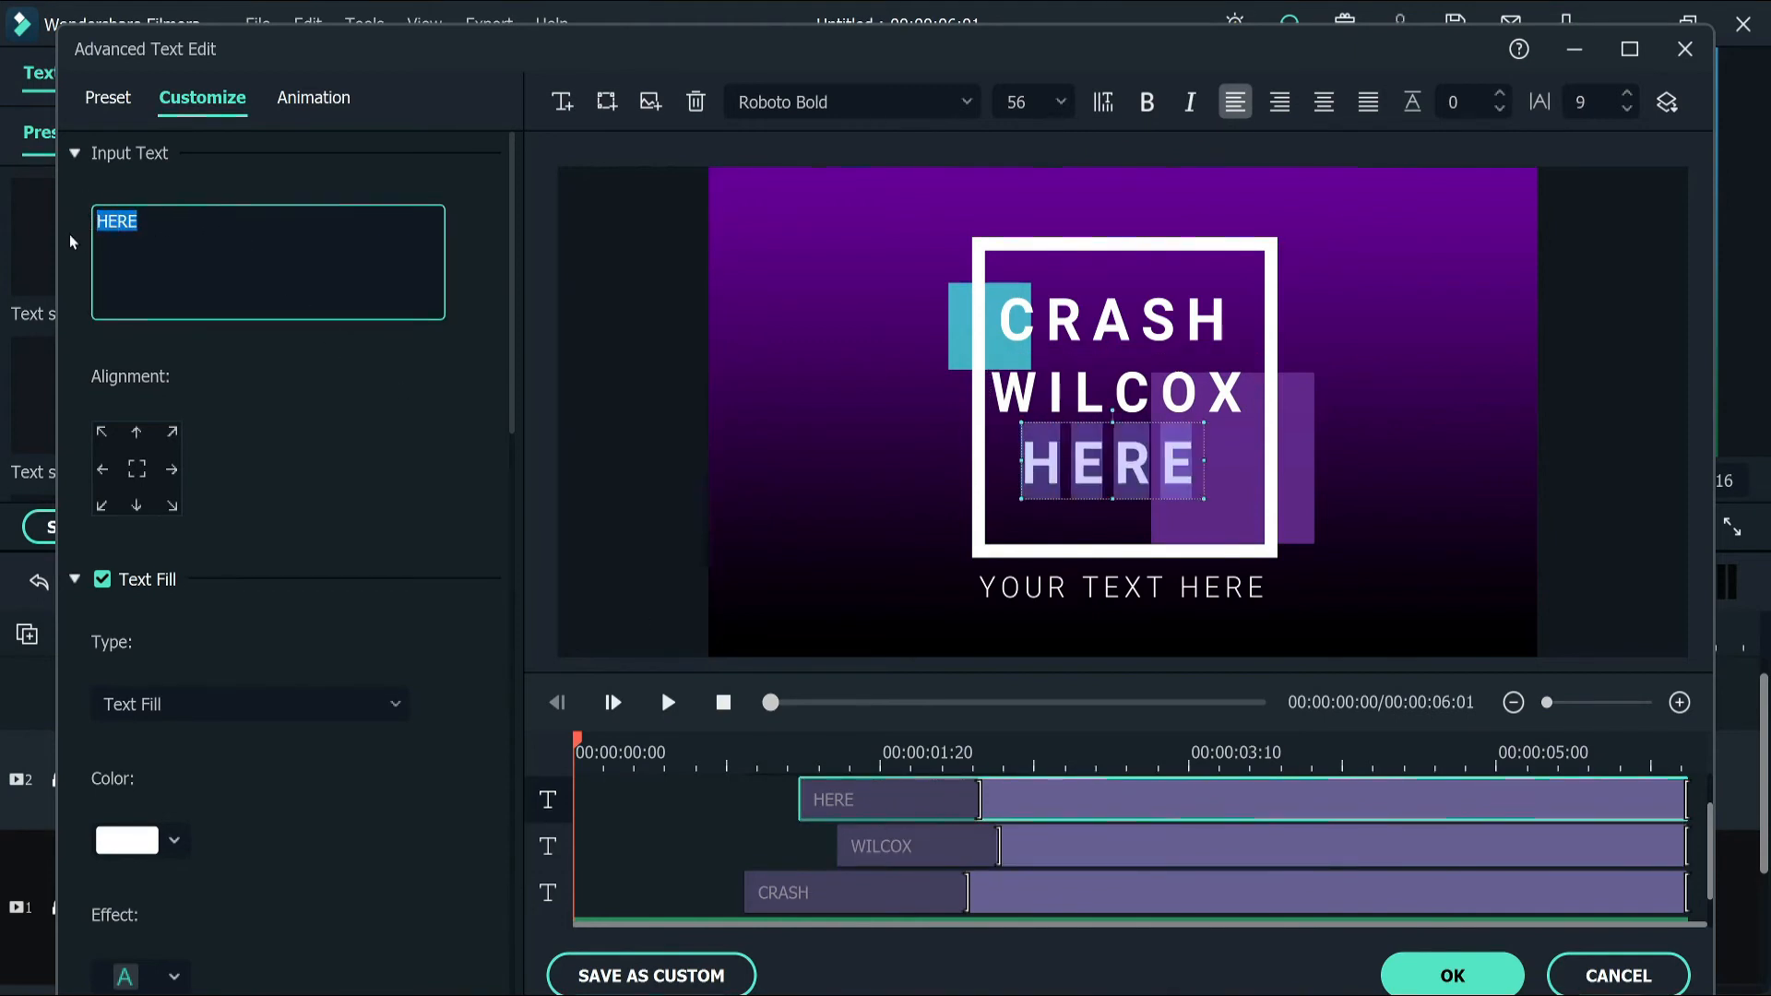
text(COMPUTERS)
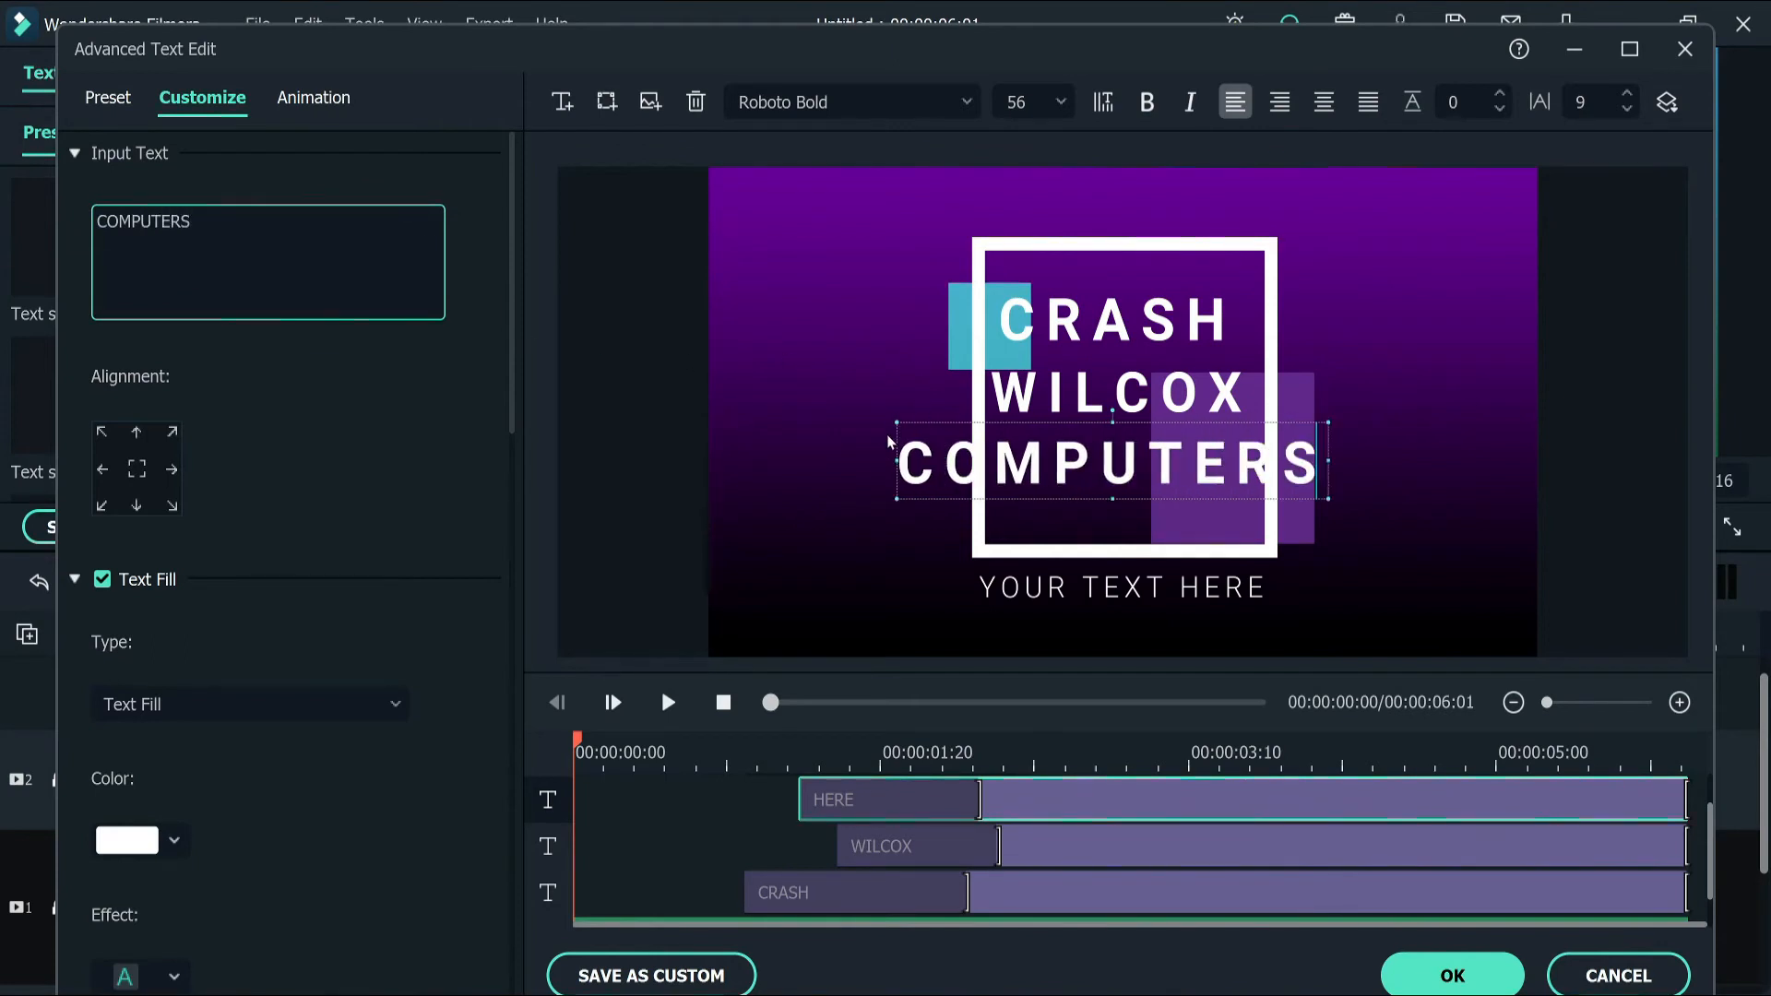
Shrink the COMPUTERS line to fit inside the white frame and move it up just beneath WILCOX
drag(899, 424, 988, 461)
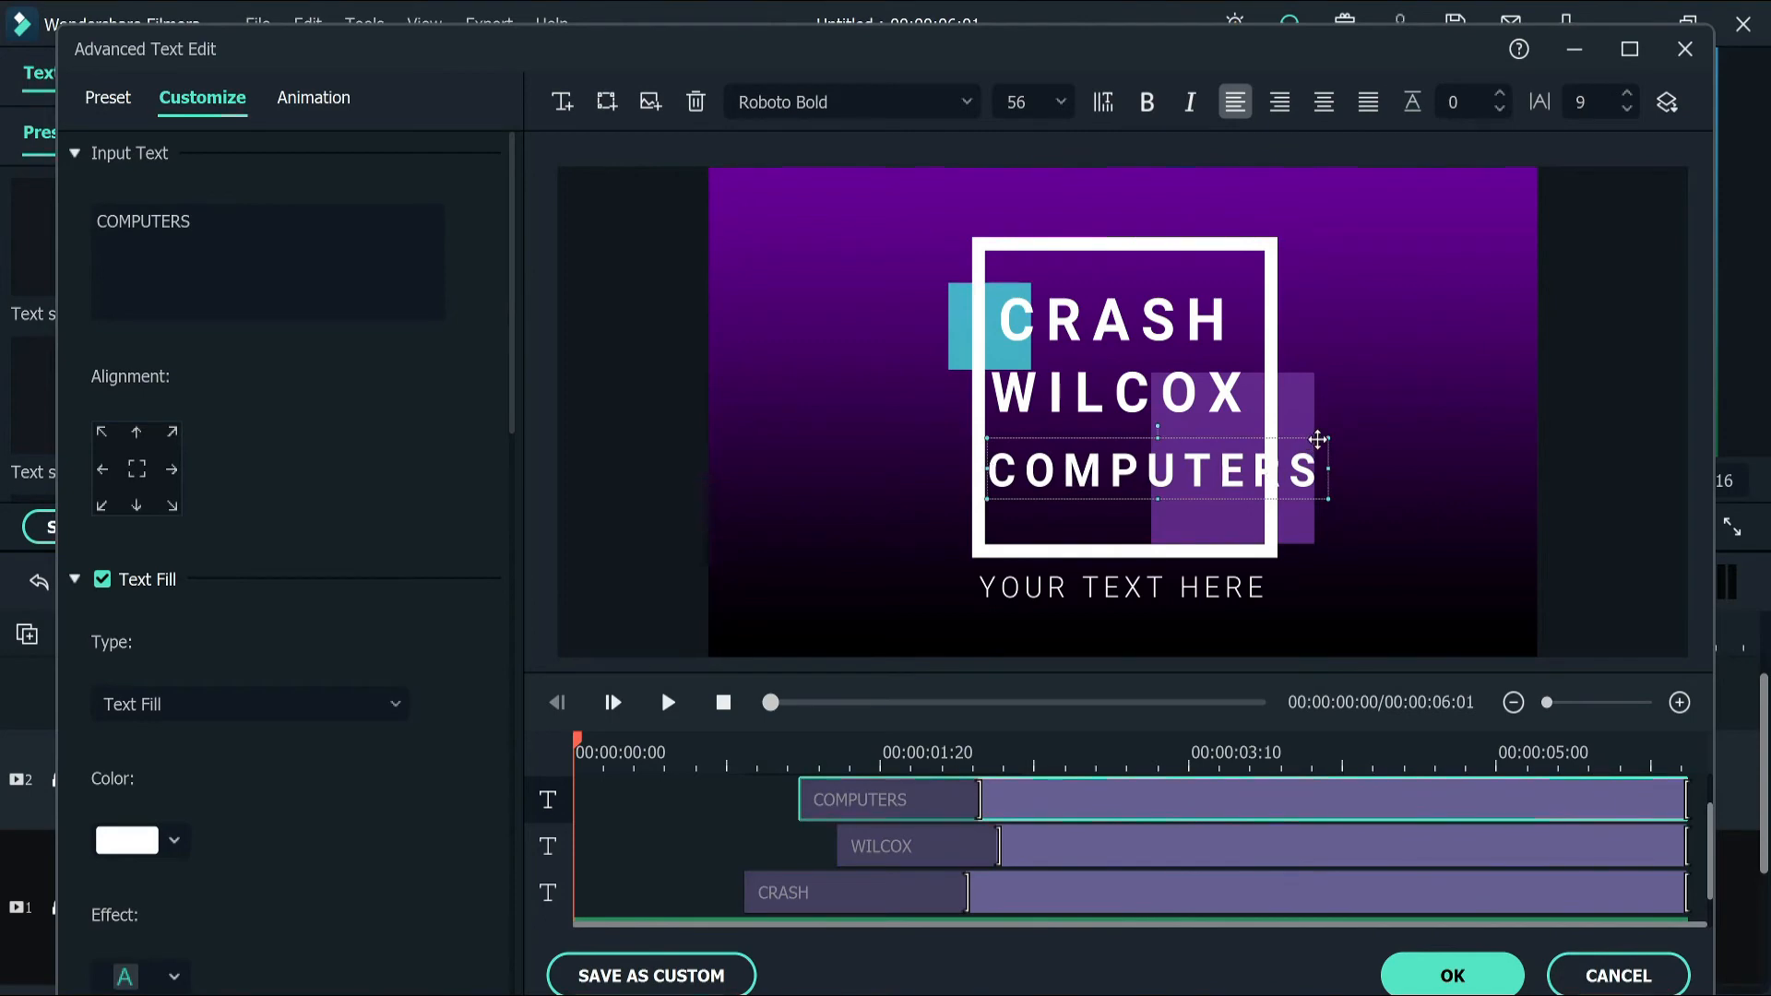
drag(1267, 448, 1258, 451)
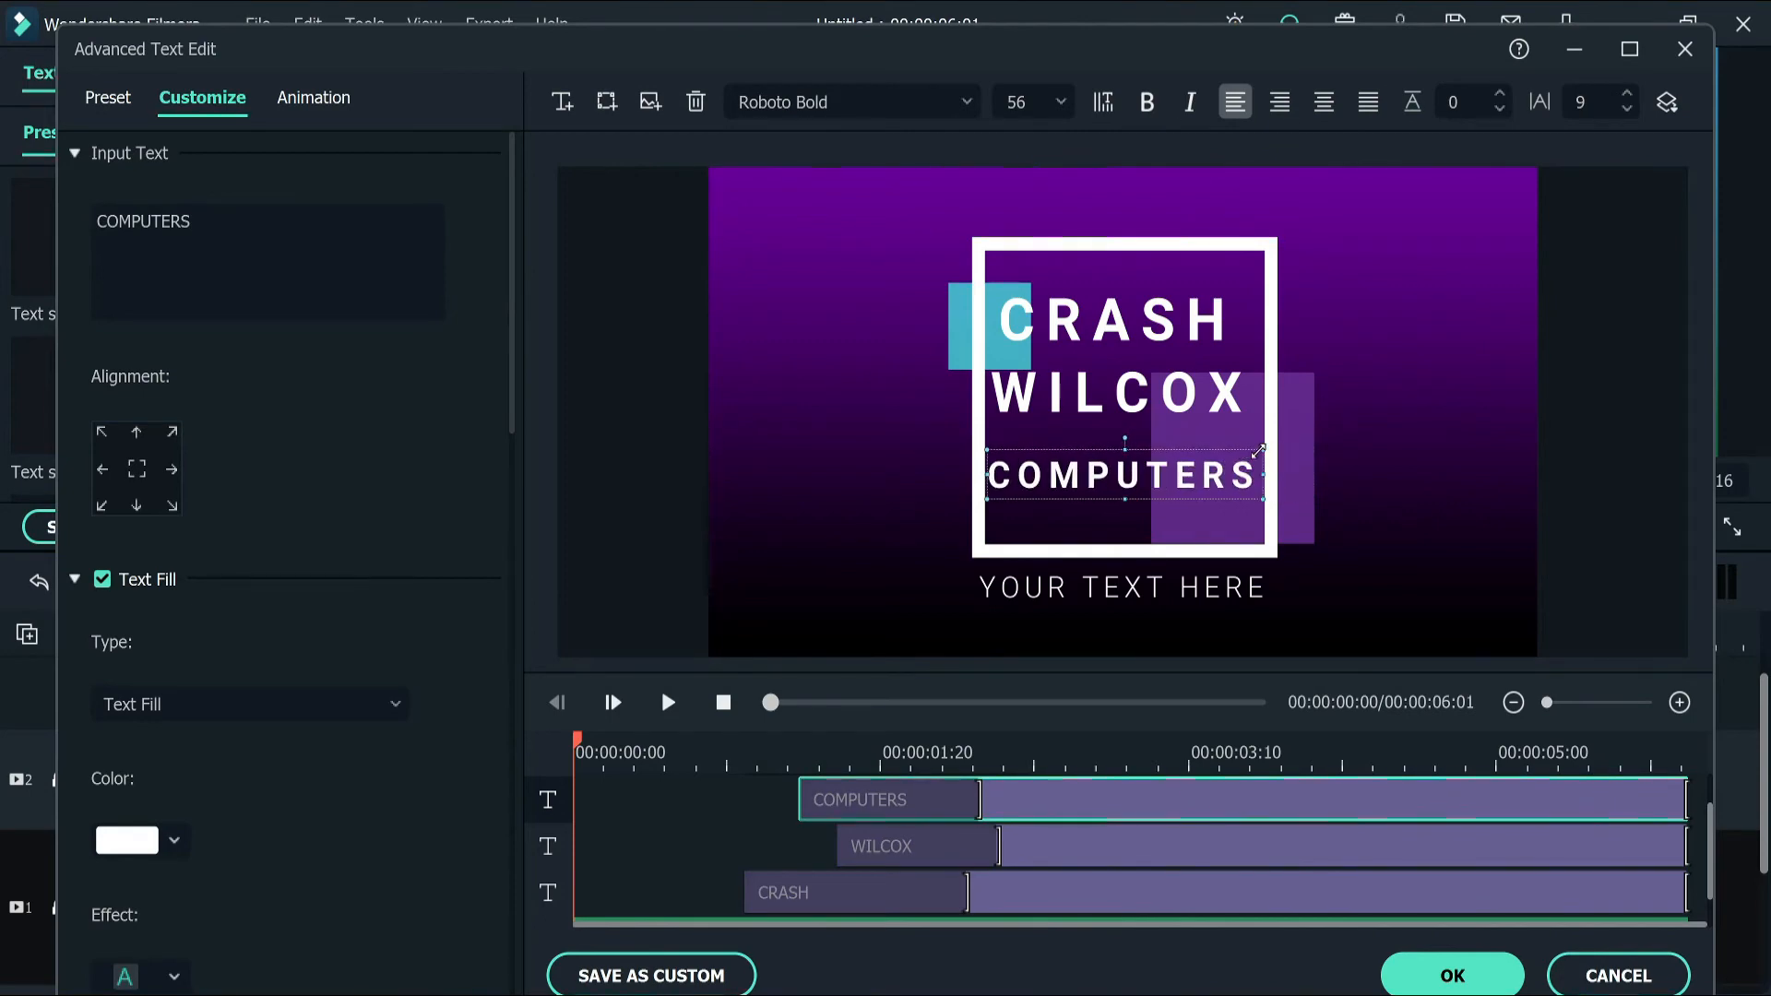
drag(1119, 481, 1118, 467)
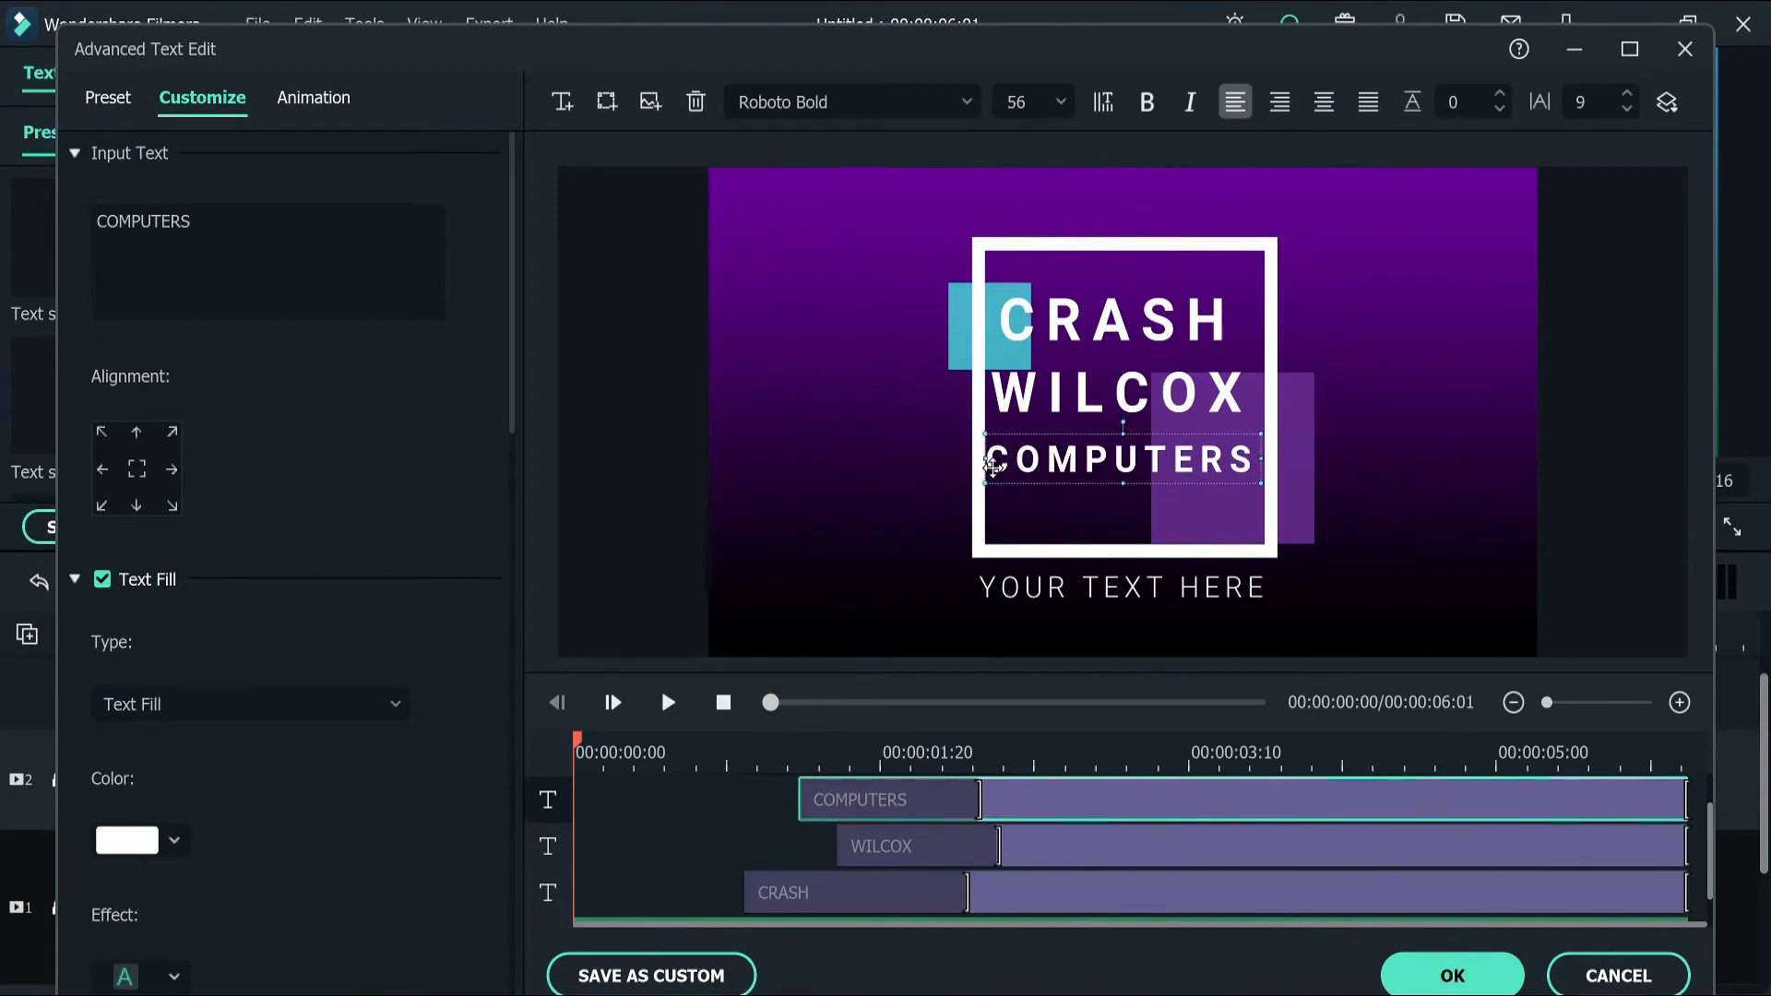
drag(983, 460, 991, 460)
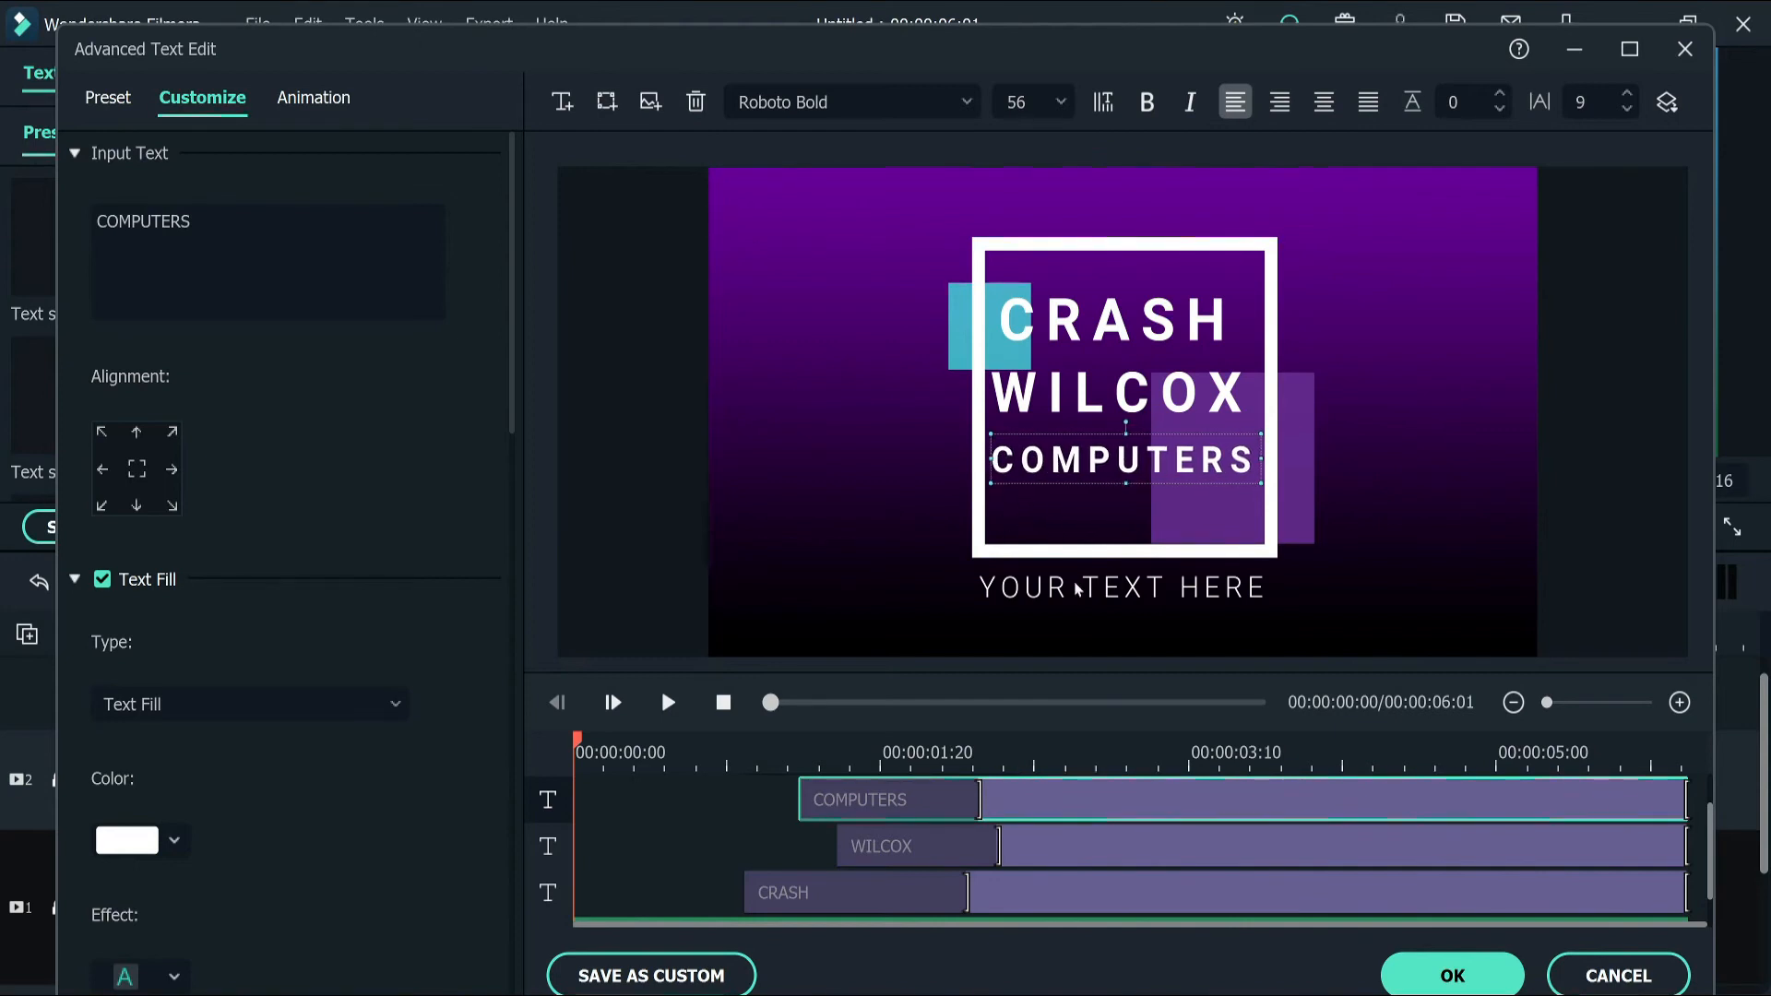
Replace YOUR TEXT HERE below the frame with the tagline PC's...SIMPLIFIED
scroll(1089, 816, up, 1)
click(1096, 807)
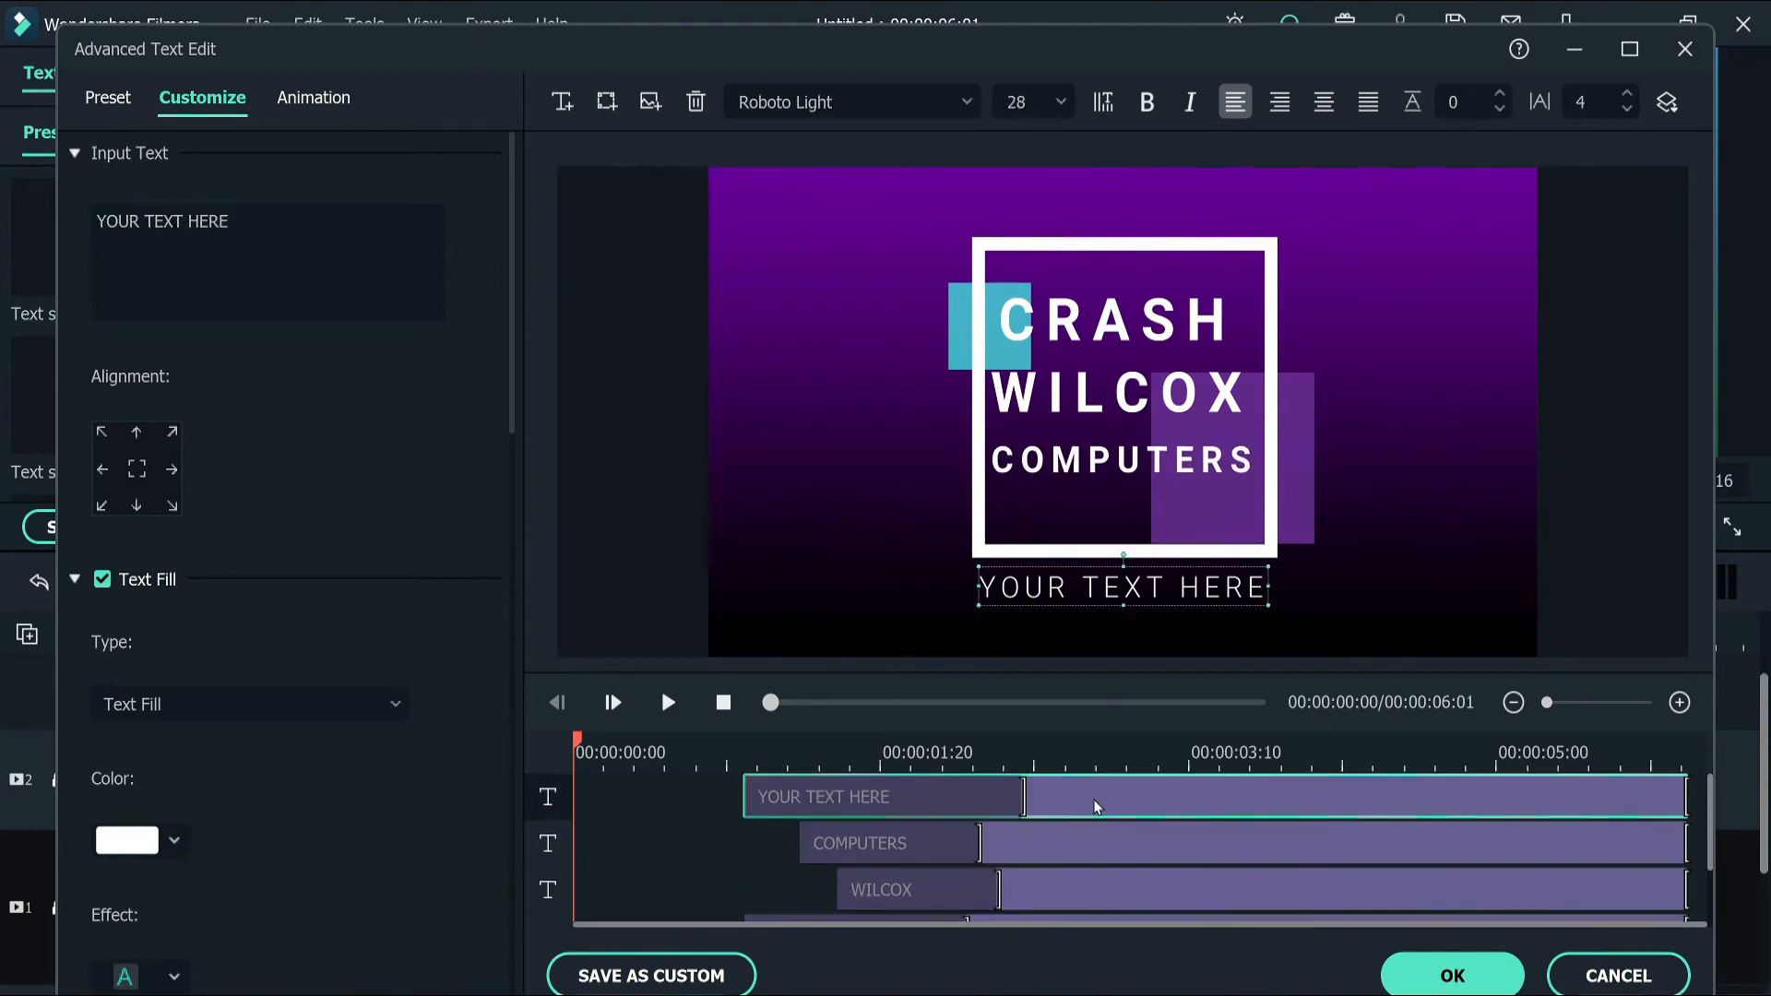
click(305, 267)
drag(231, 221, 74, 231)
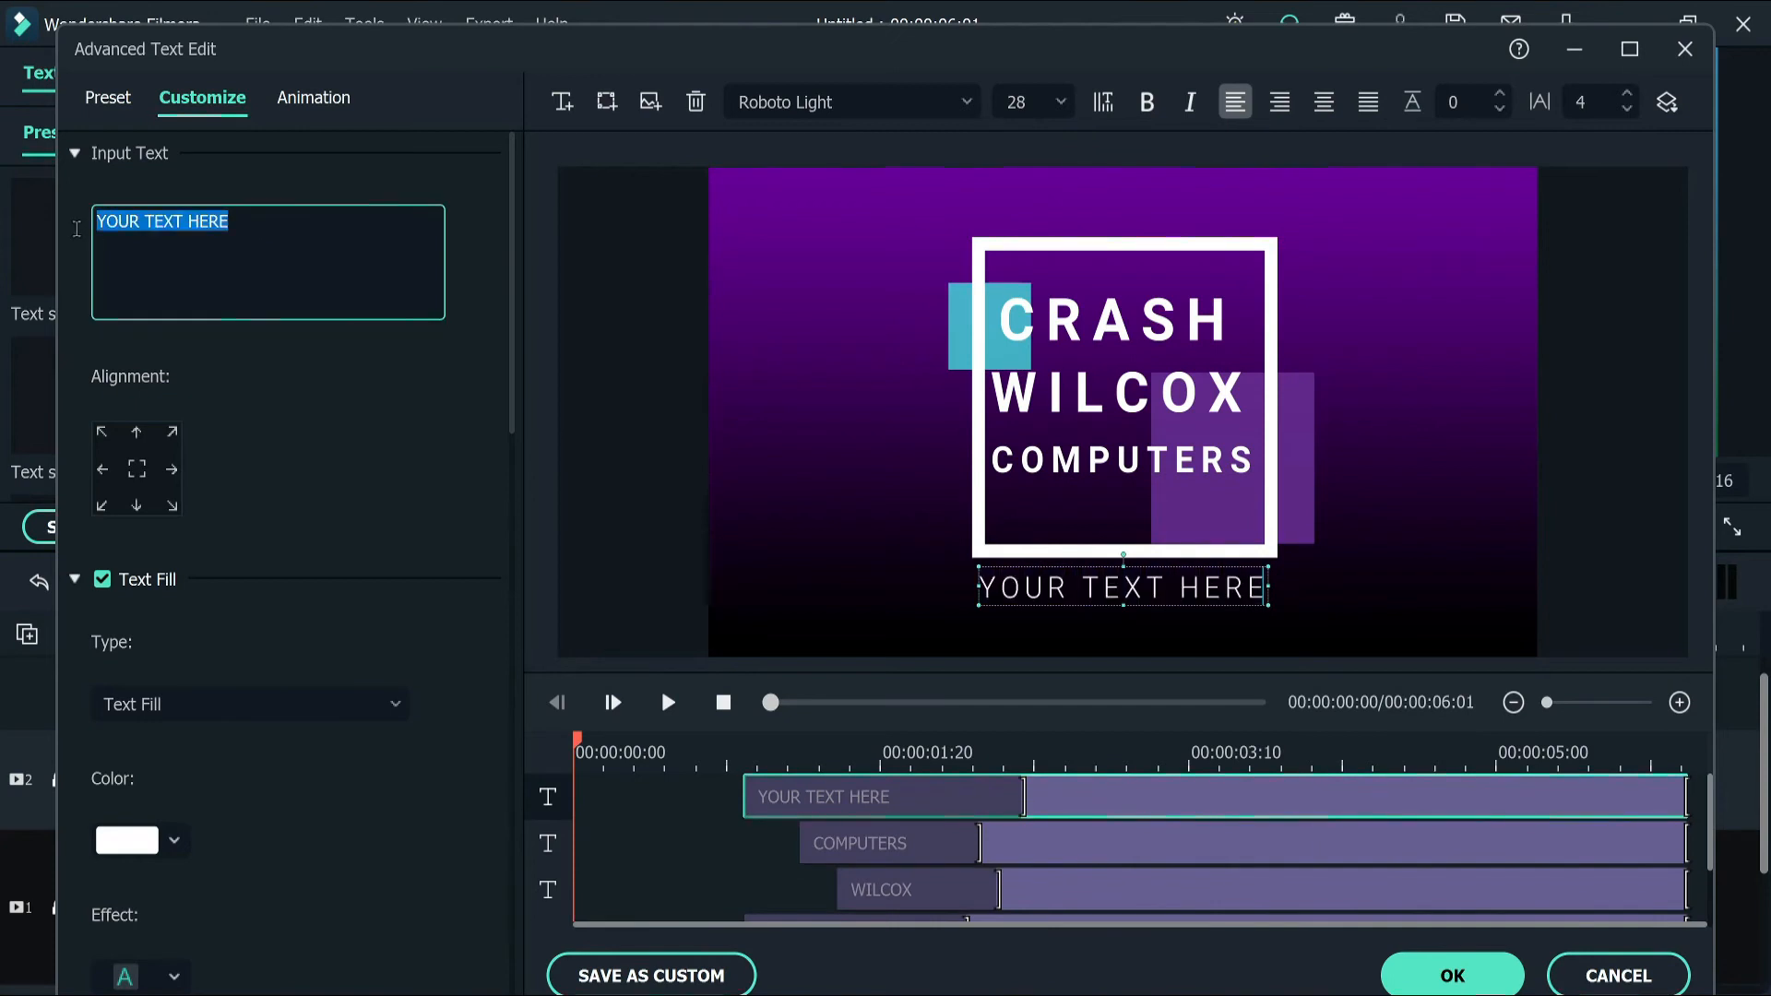
text(PC)
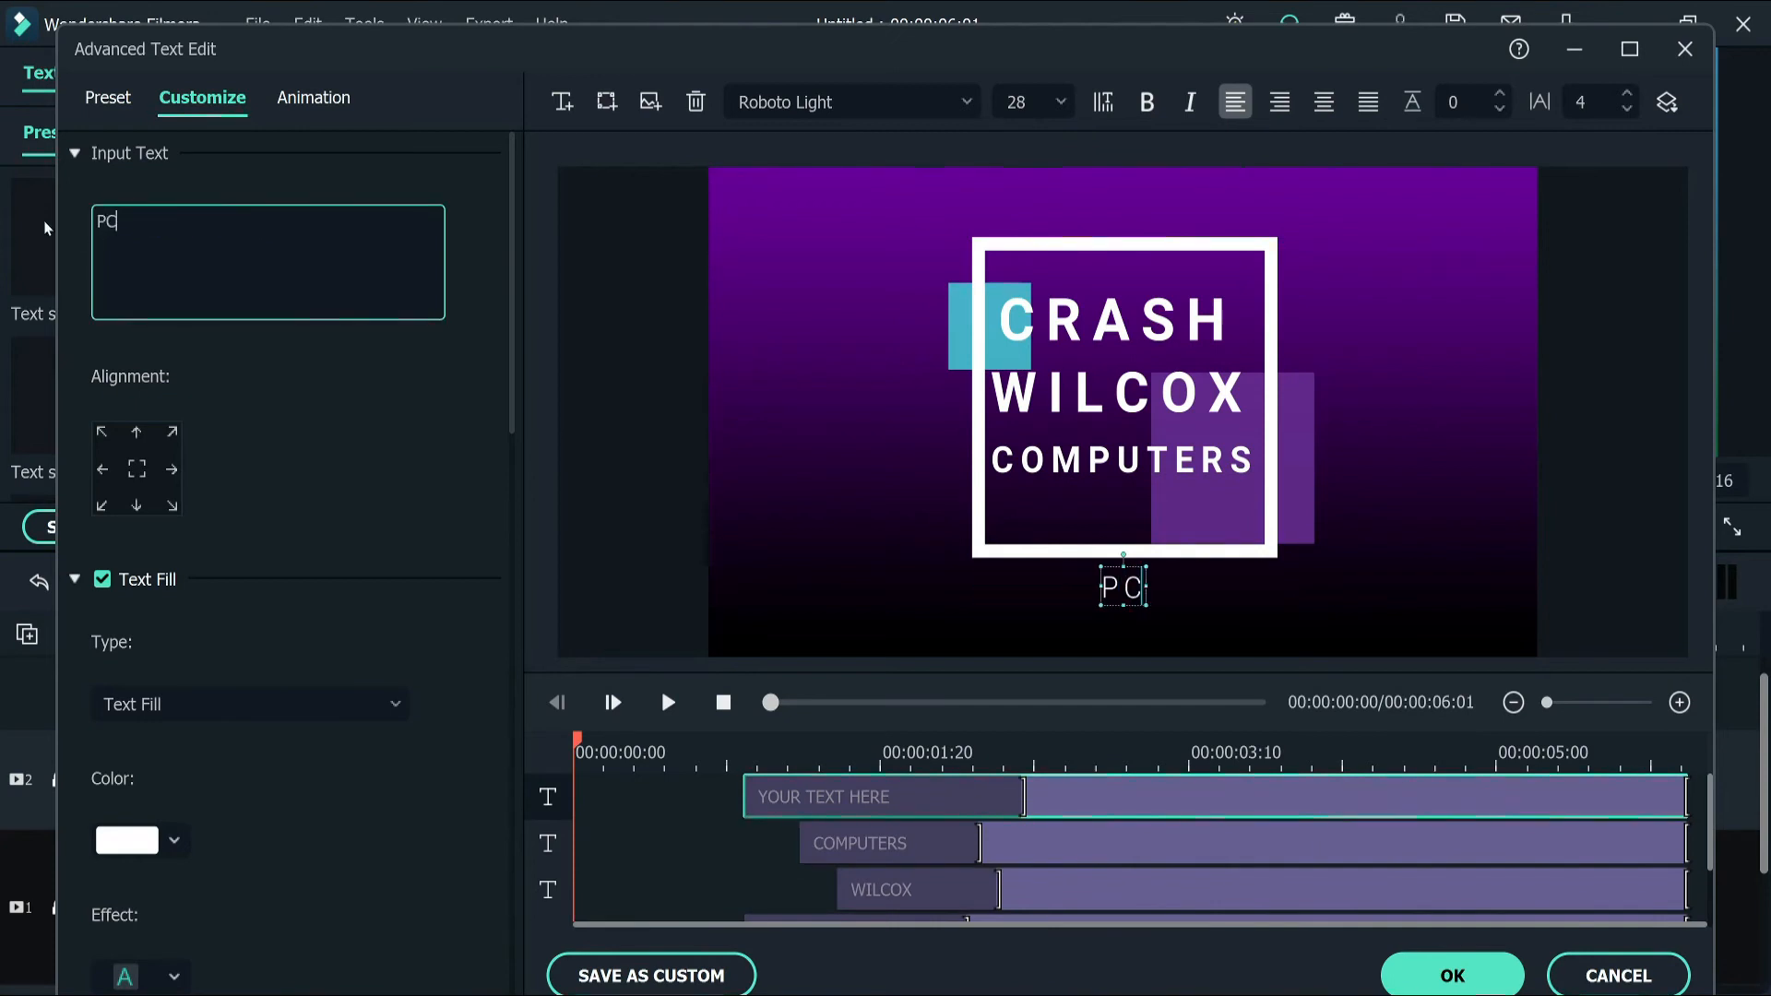
text("s)
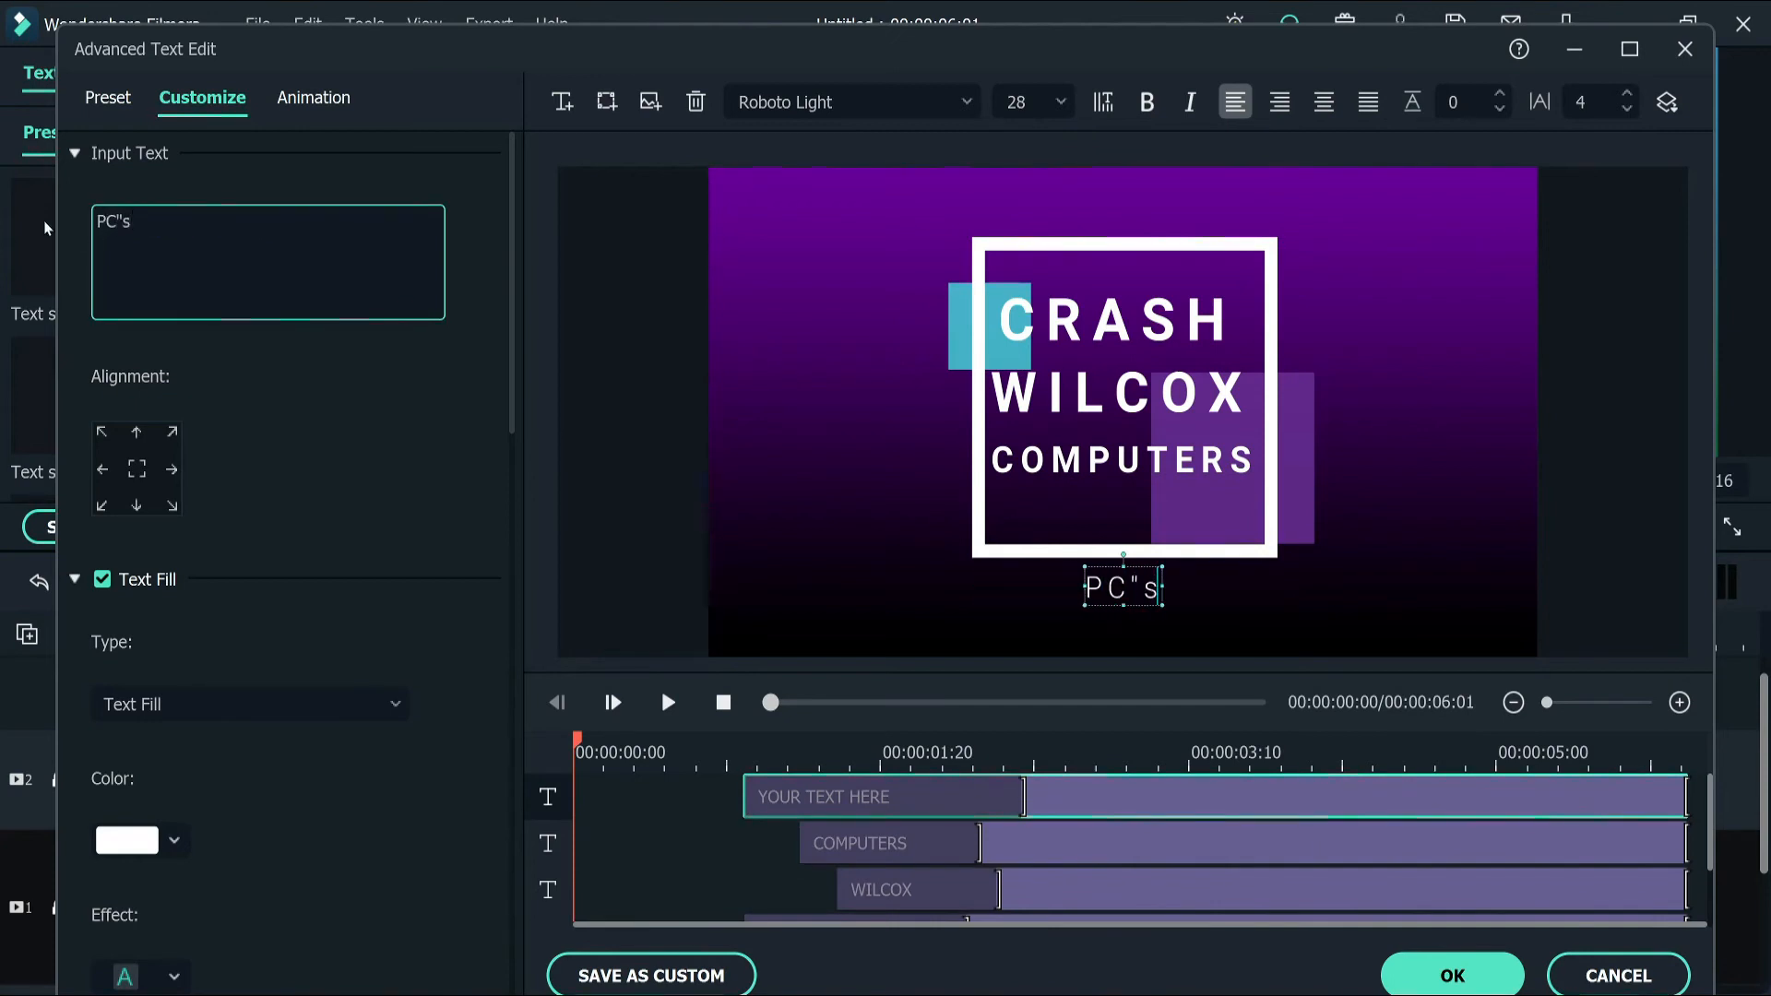
text(...)
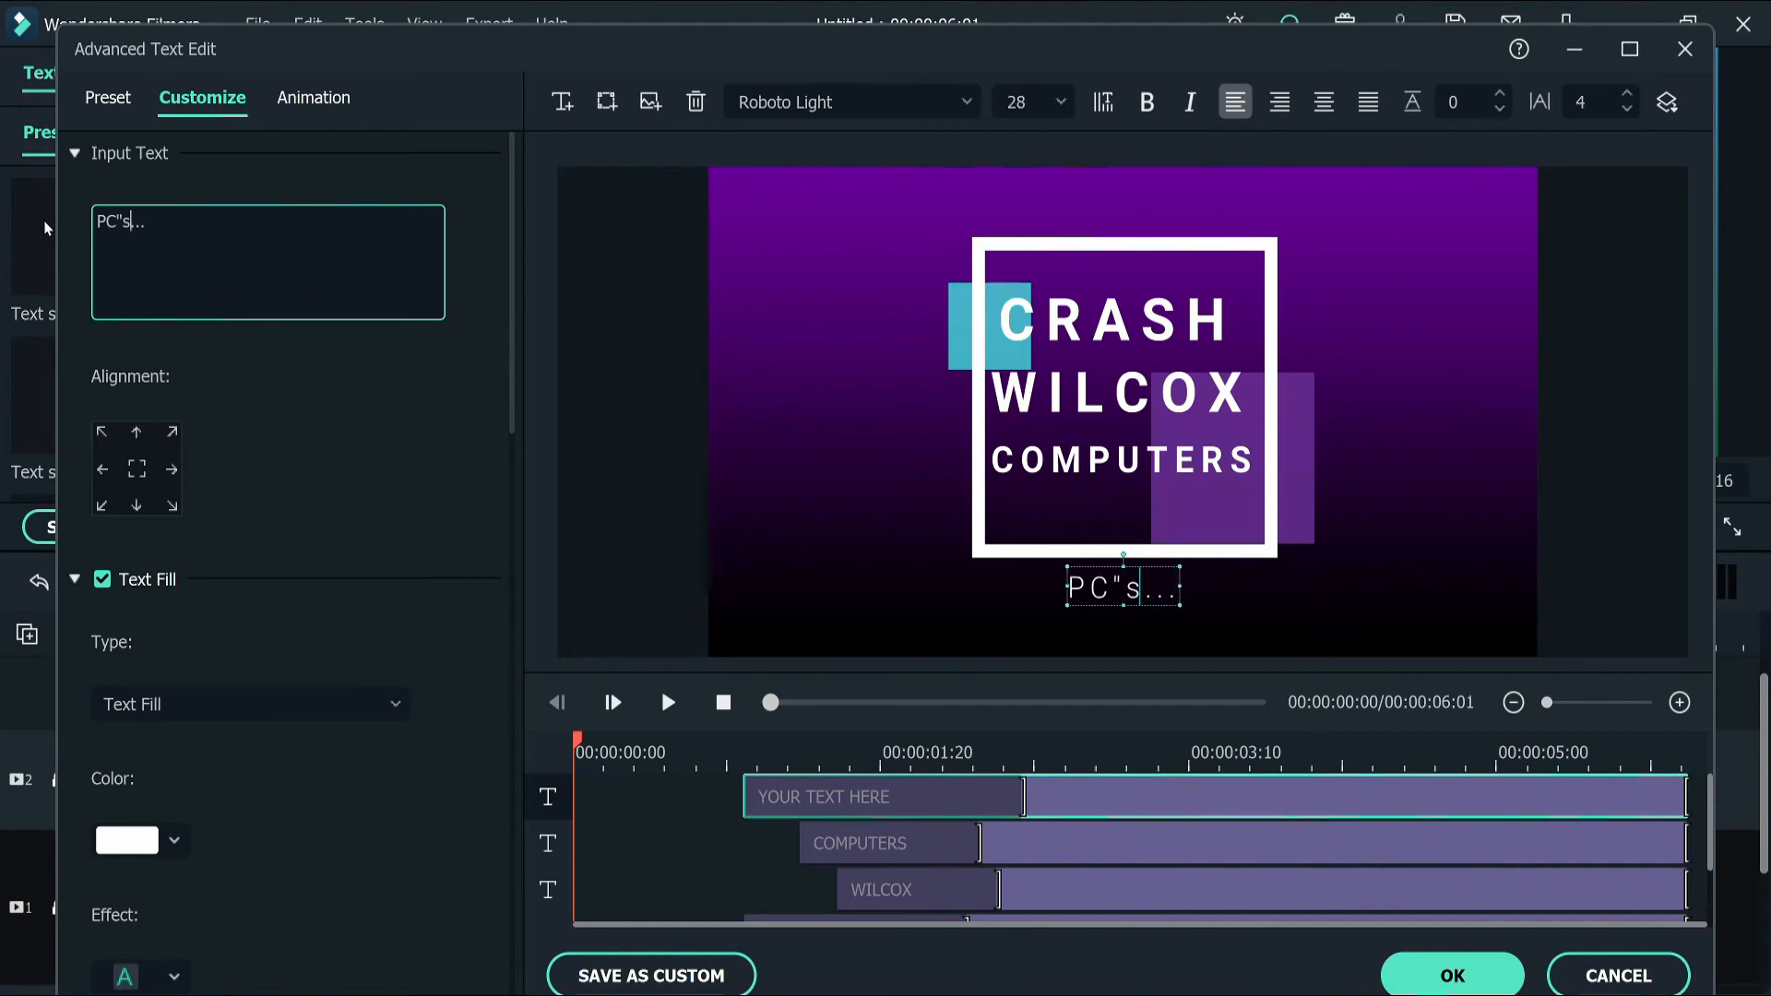
key(BackSpace)
text('s...SIMPL)
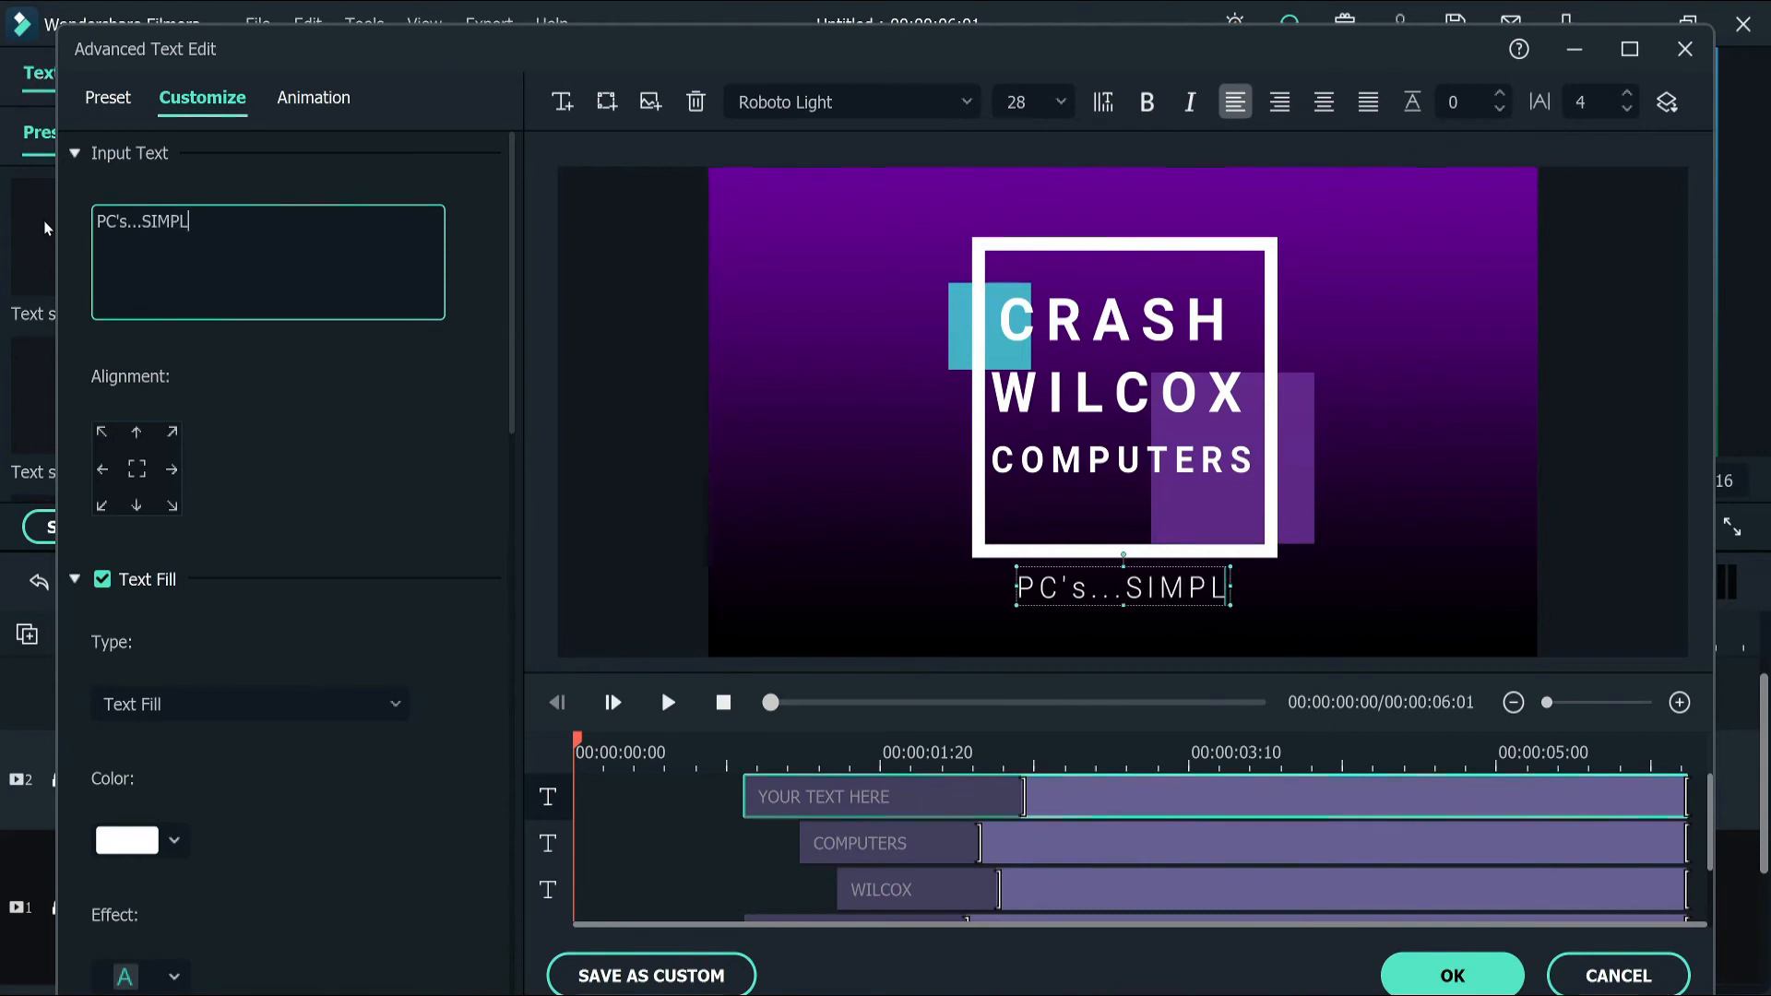
text(IFIED)
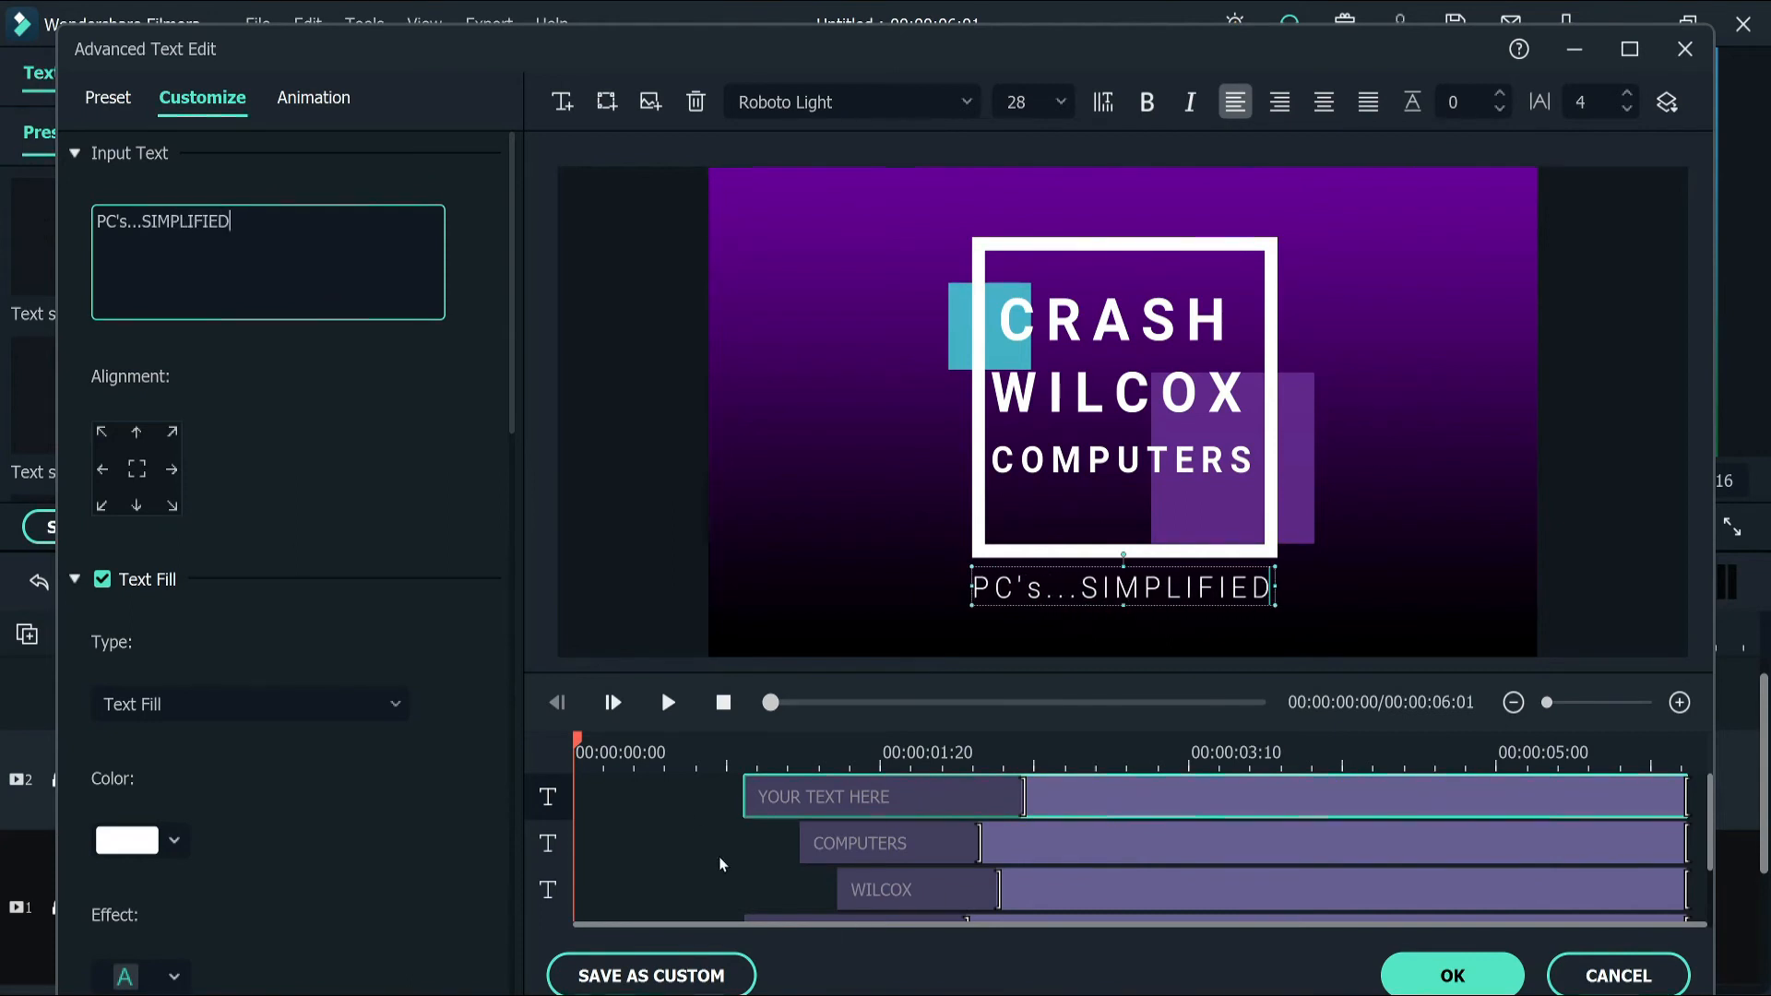
Scrub the title preview to 00:00:03:26 and give the PC's...SIMPLIFIED tagline a text shadow with distance 4
click(844, 731)
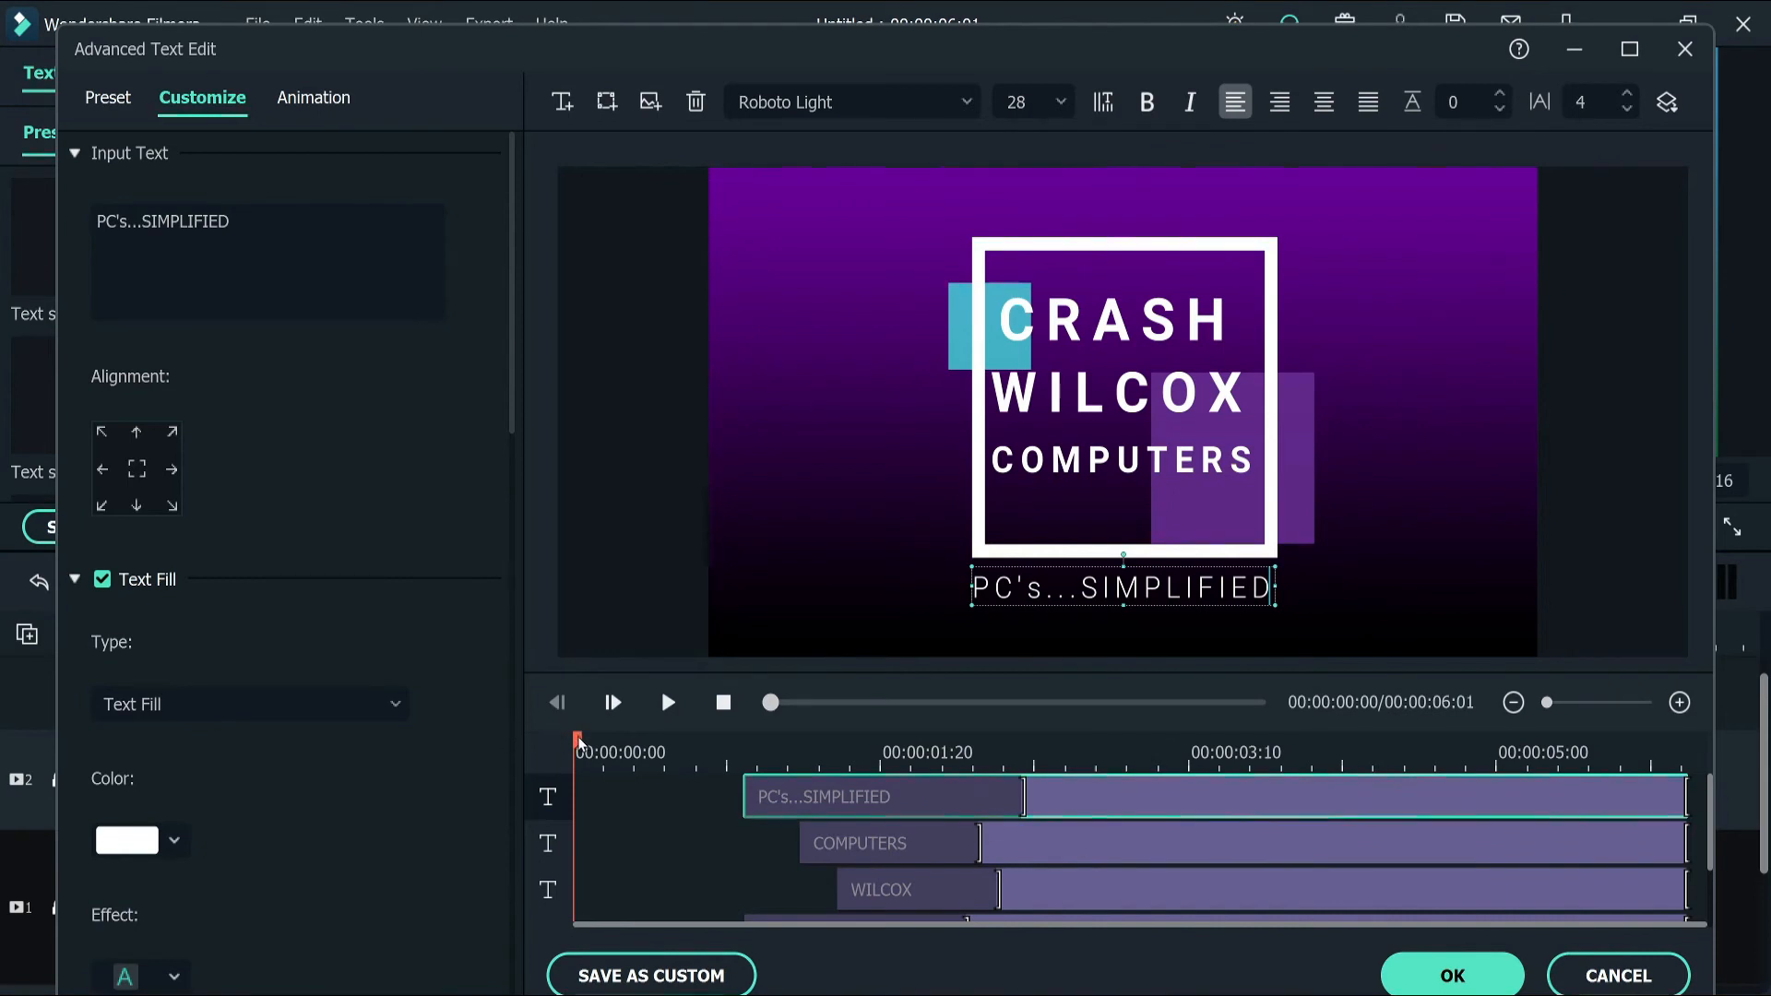
drag(579, 743, 1291, 823)
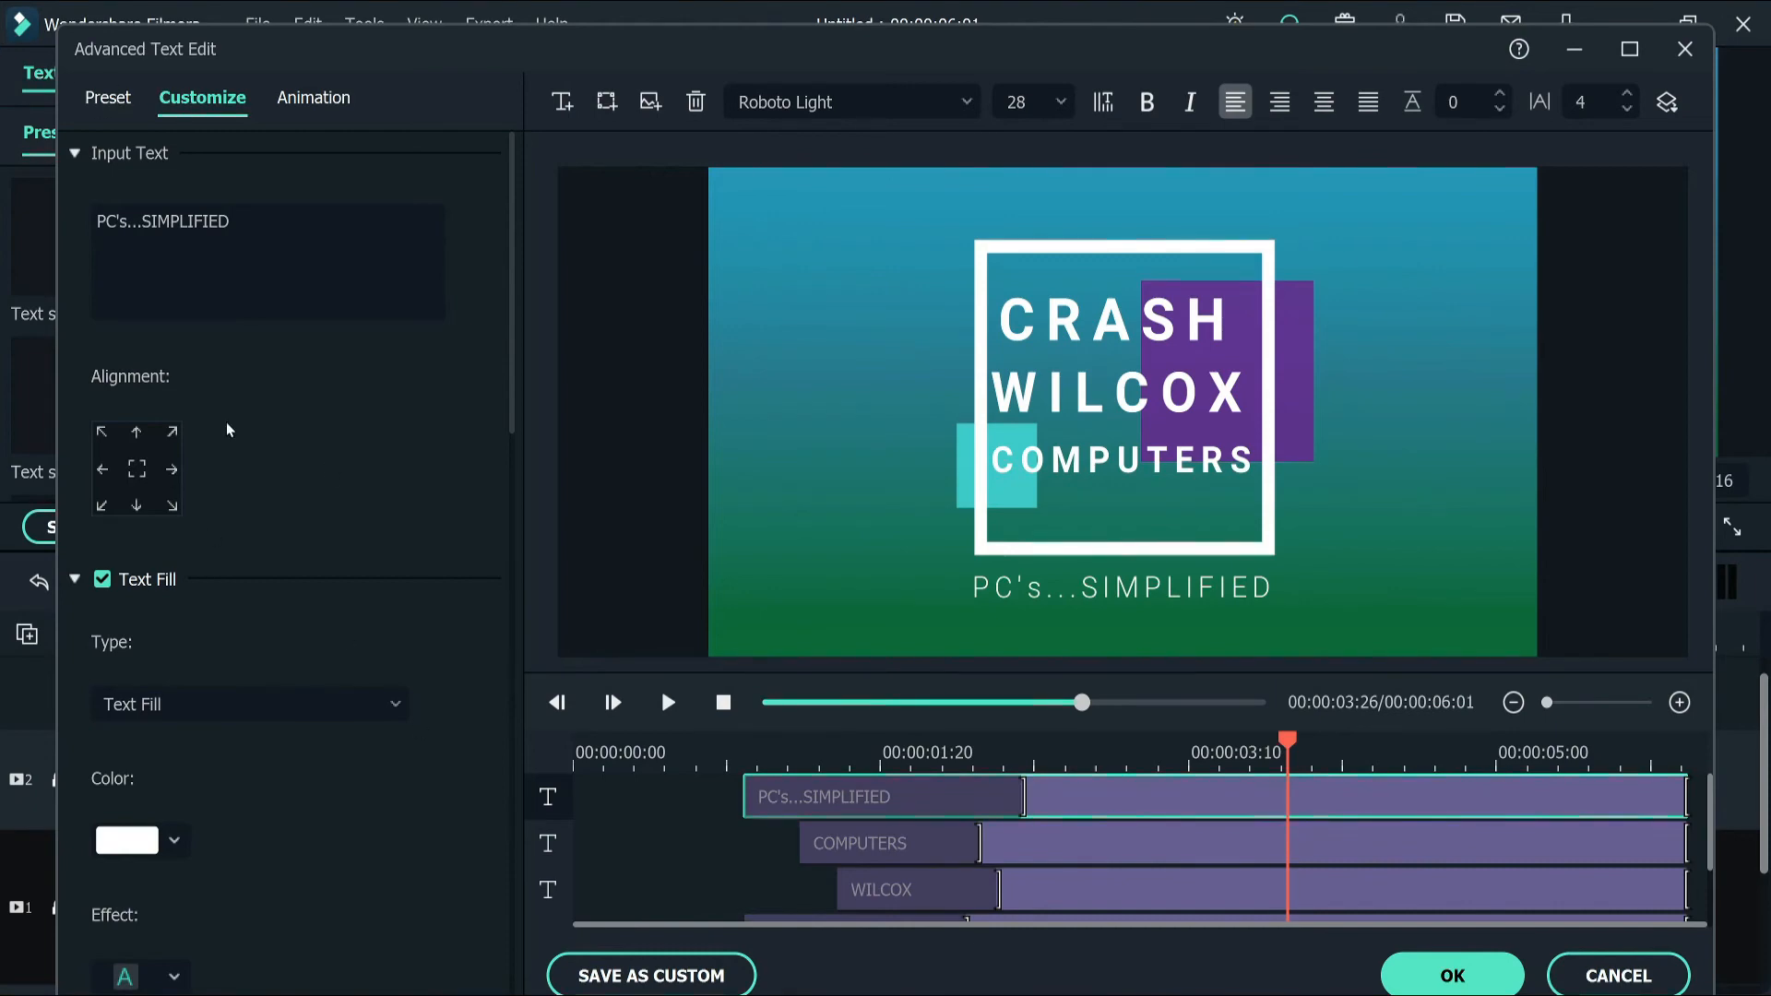
scroll(301, 471, down, 4)
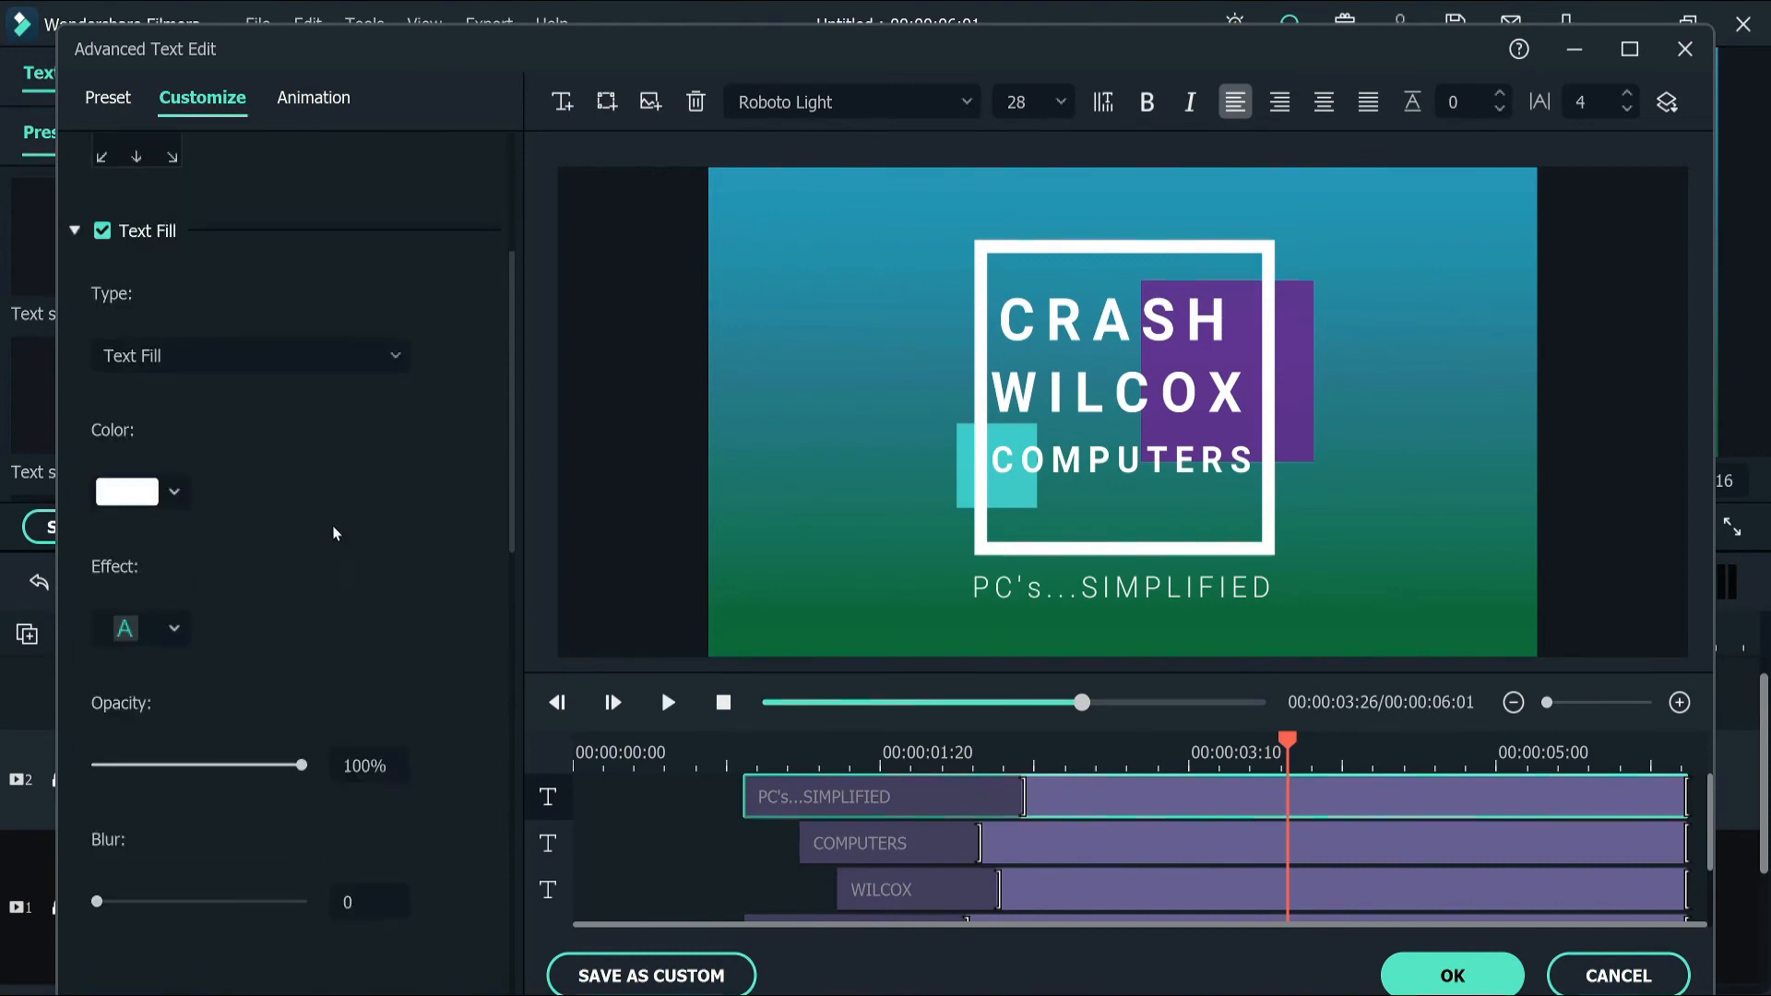
scroll(329, 517, down, 5)
click(333, 477)
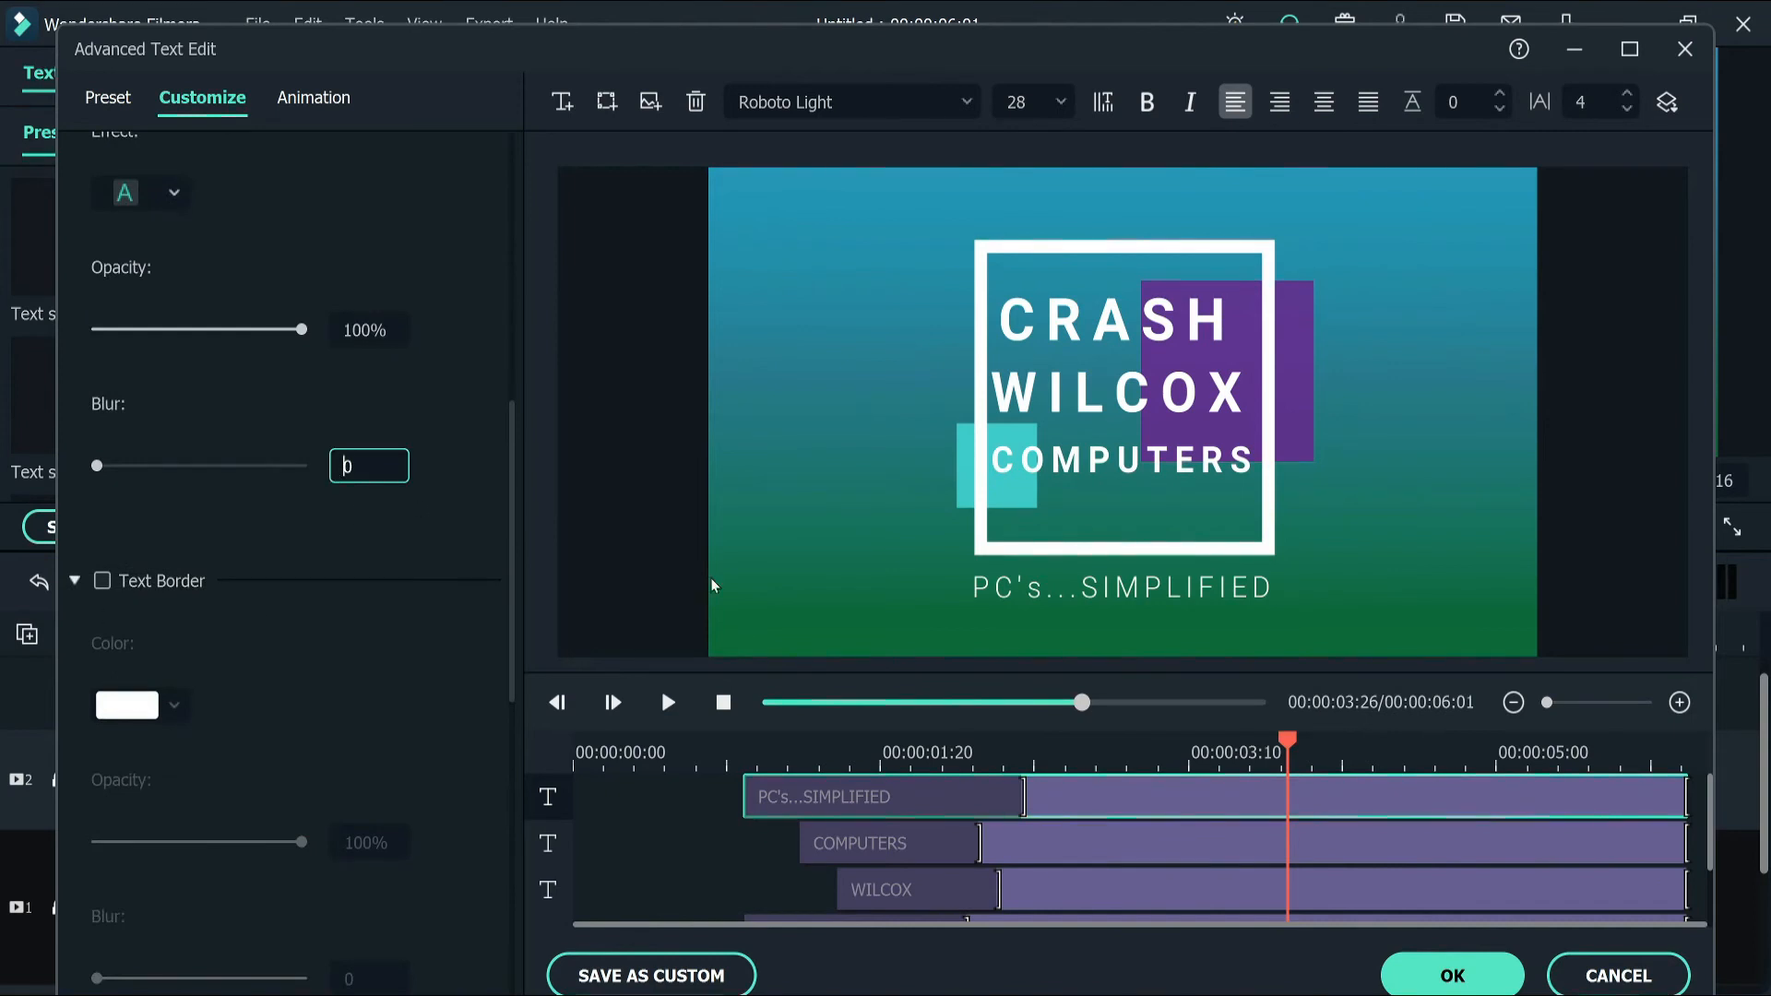
scroll(1024, 918, down, 2)
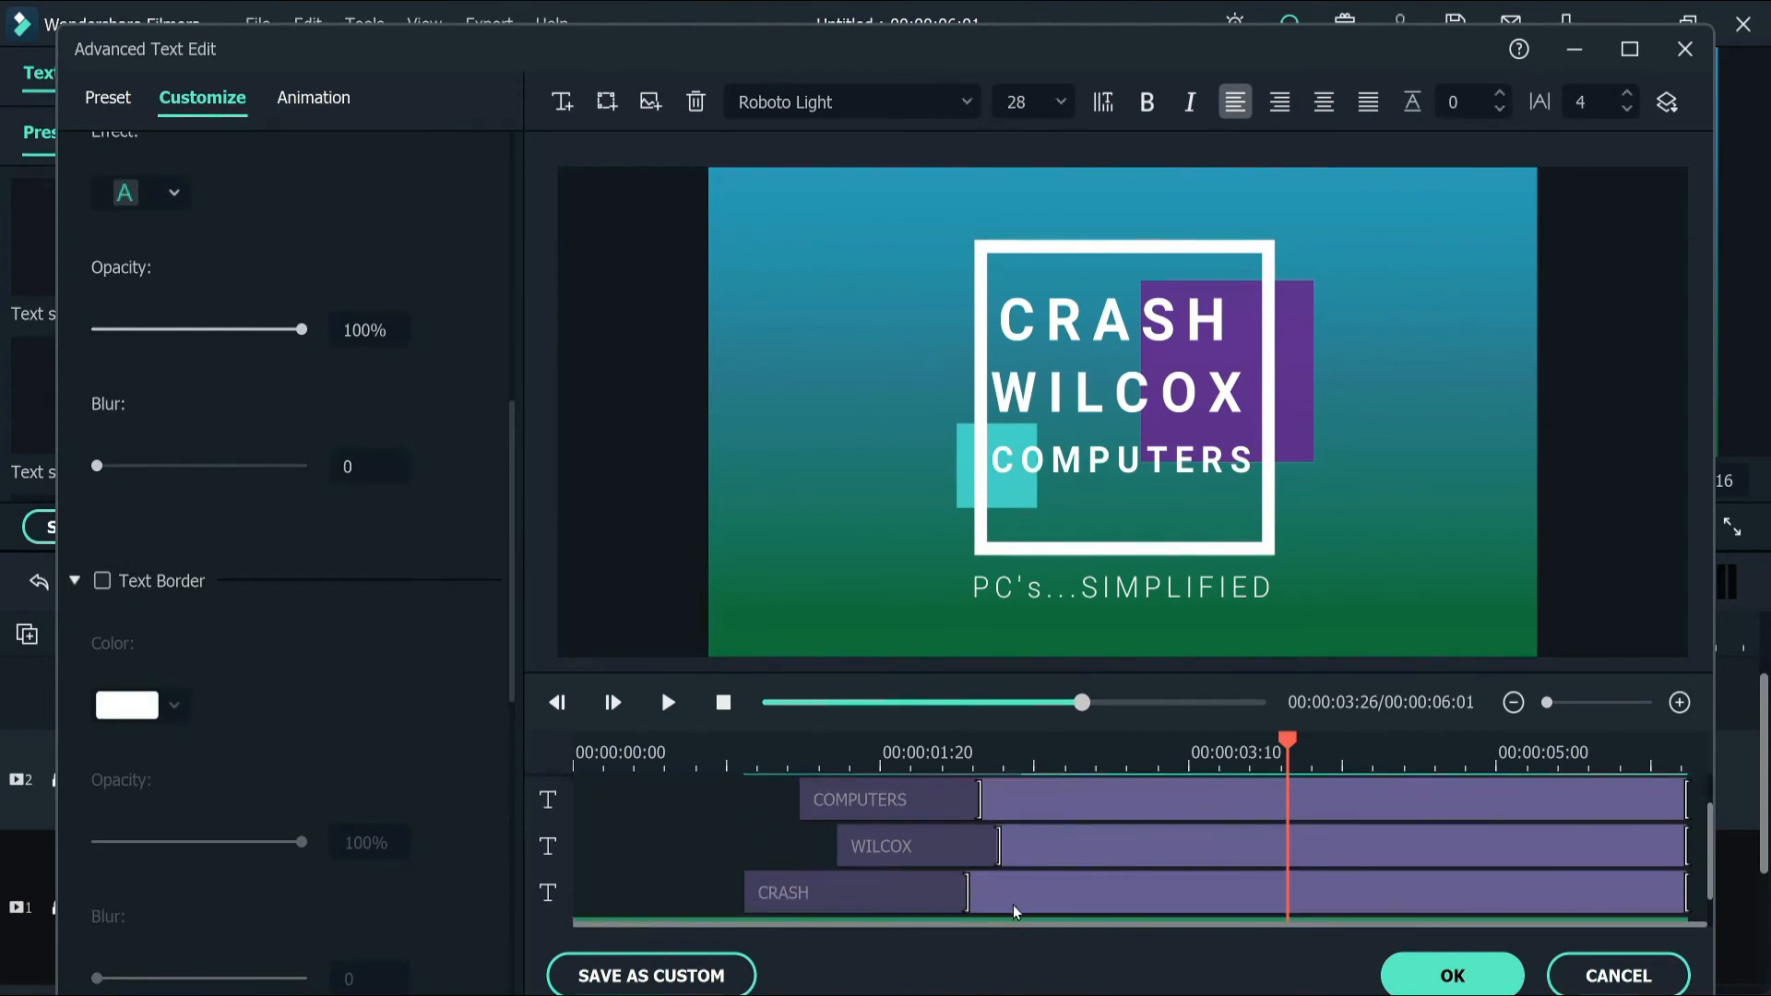
scroll(1008, 817, up, 2)
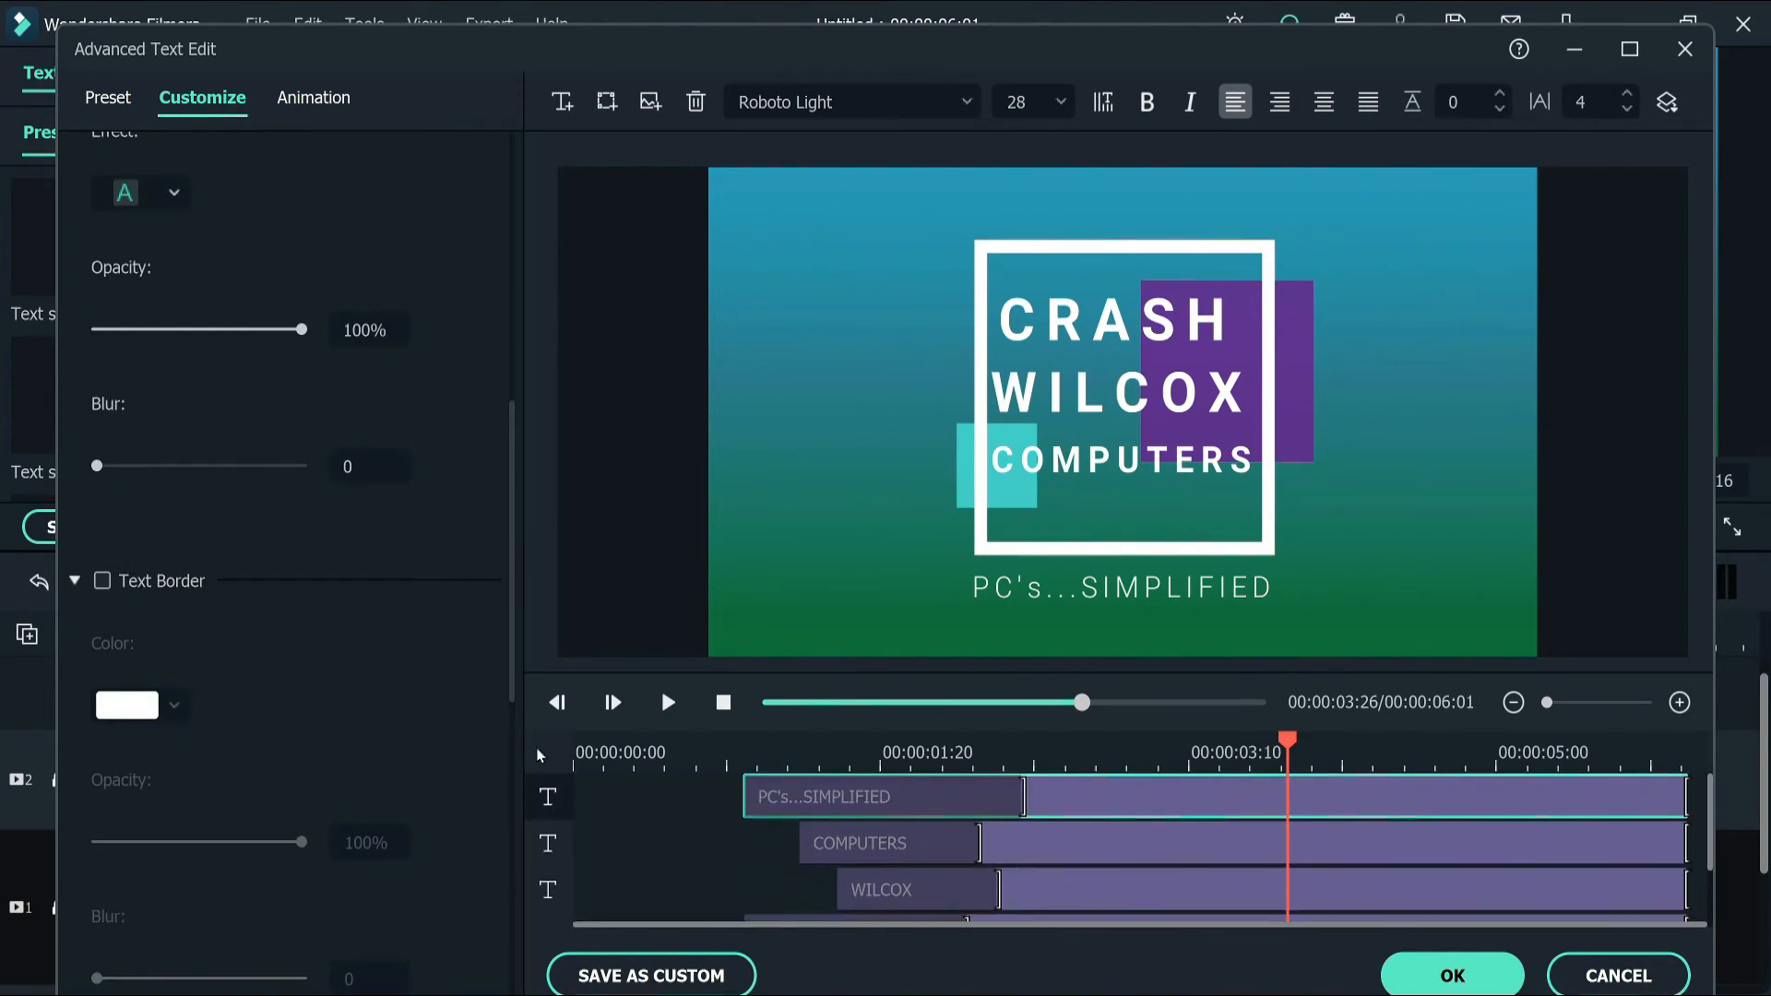
scroll(270, 632, down, 5)
click(102, 585)
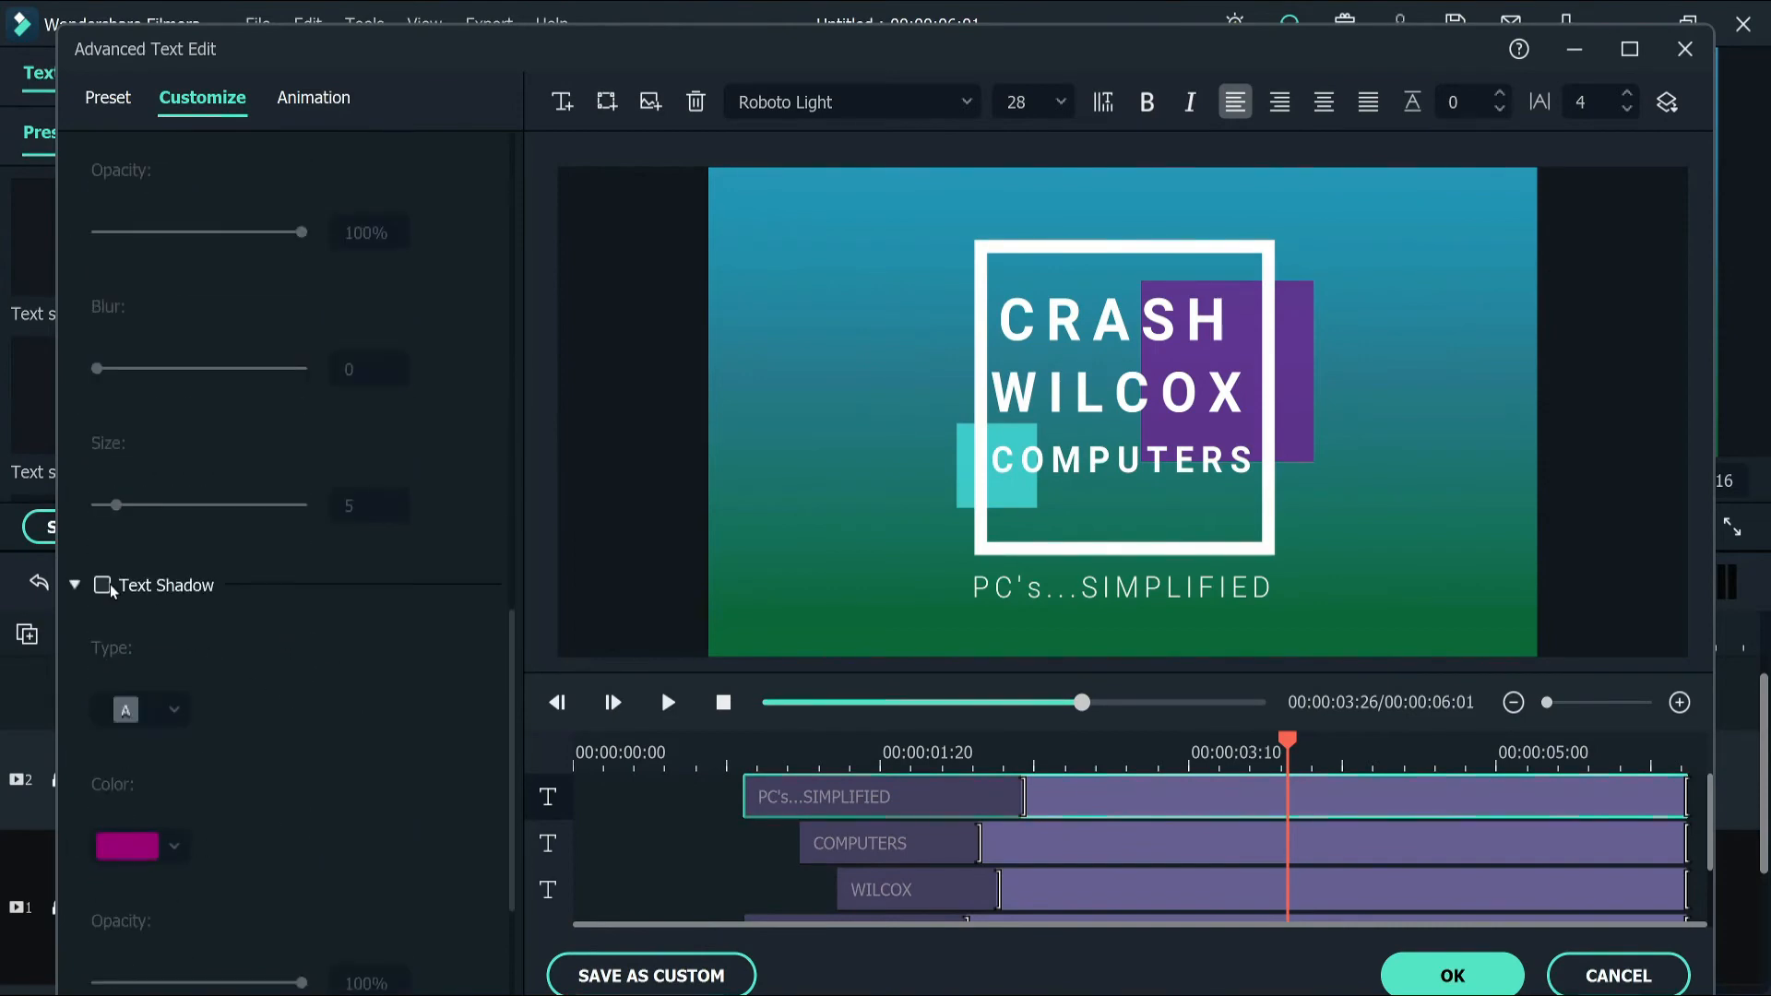
scroll(269, 822, down, 3)
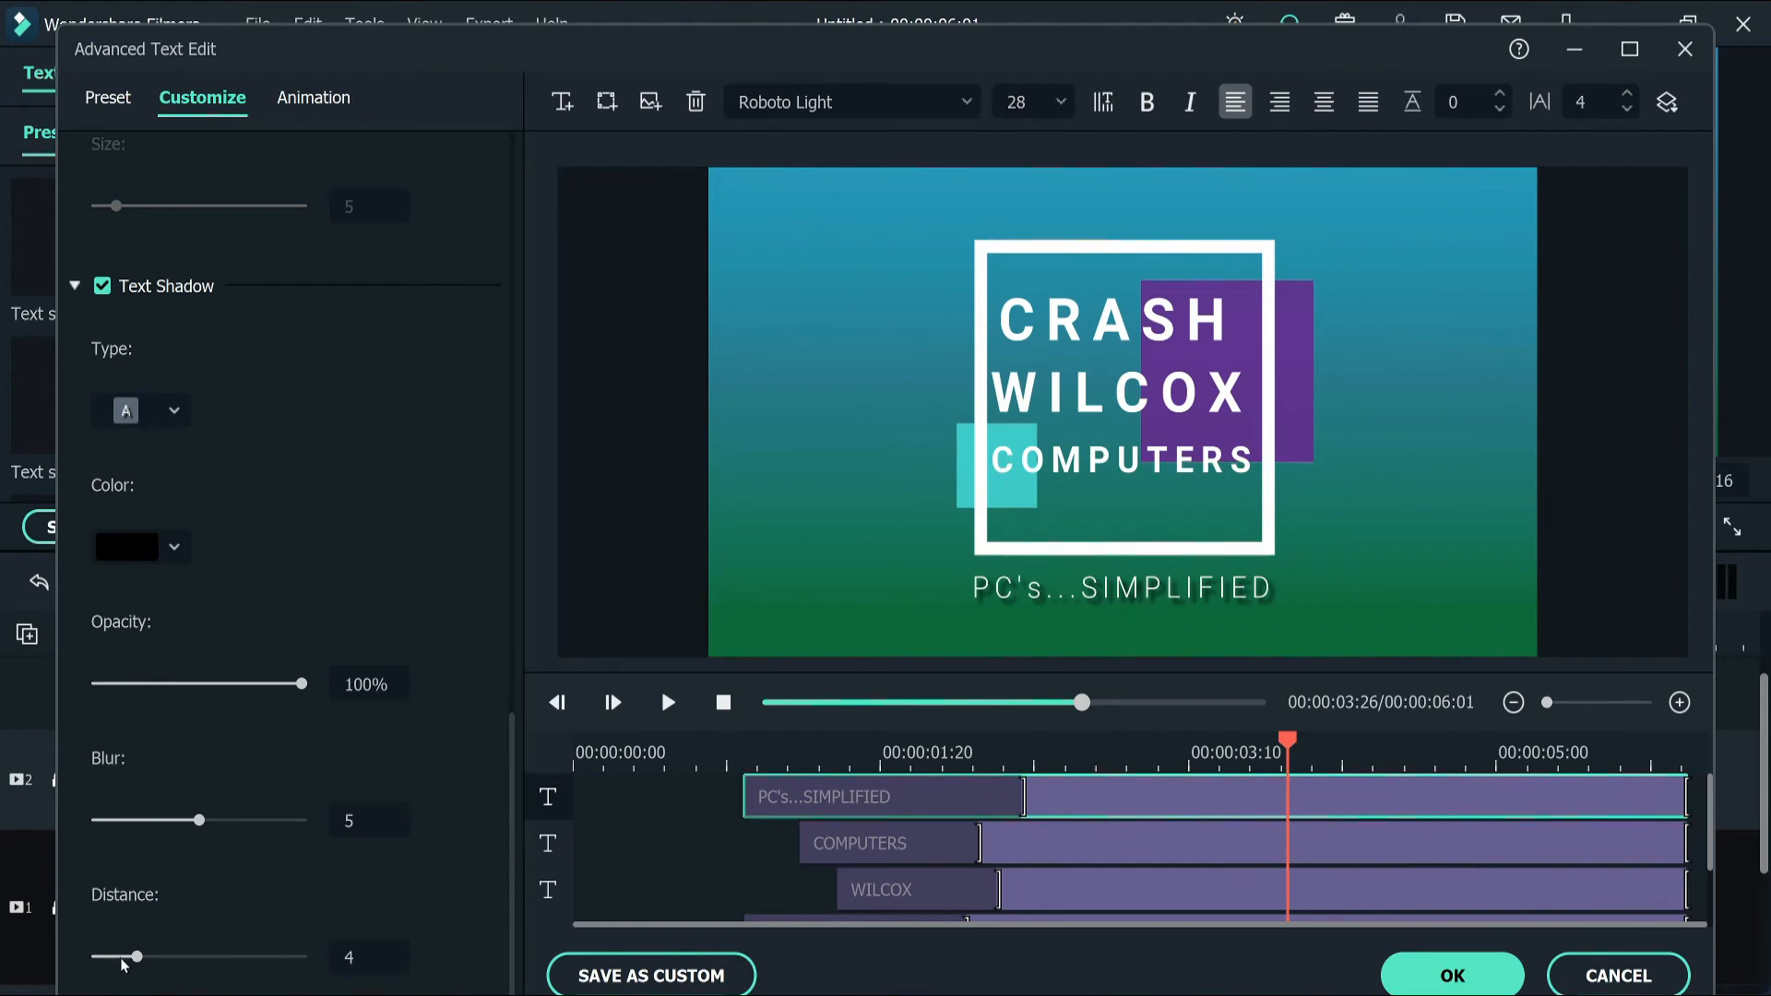
mouse_move(136, 959)
mouse_down()
mouse_move(245, 959)
mouse_move(131, 976)
mouse_up()
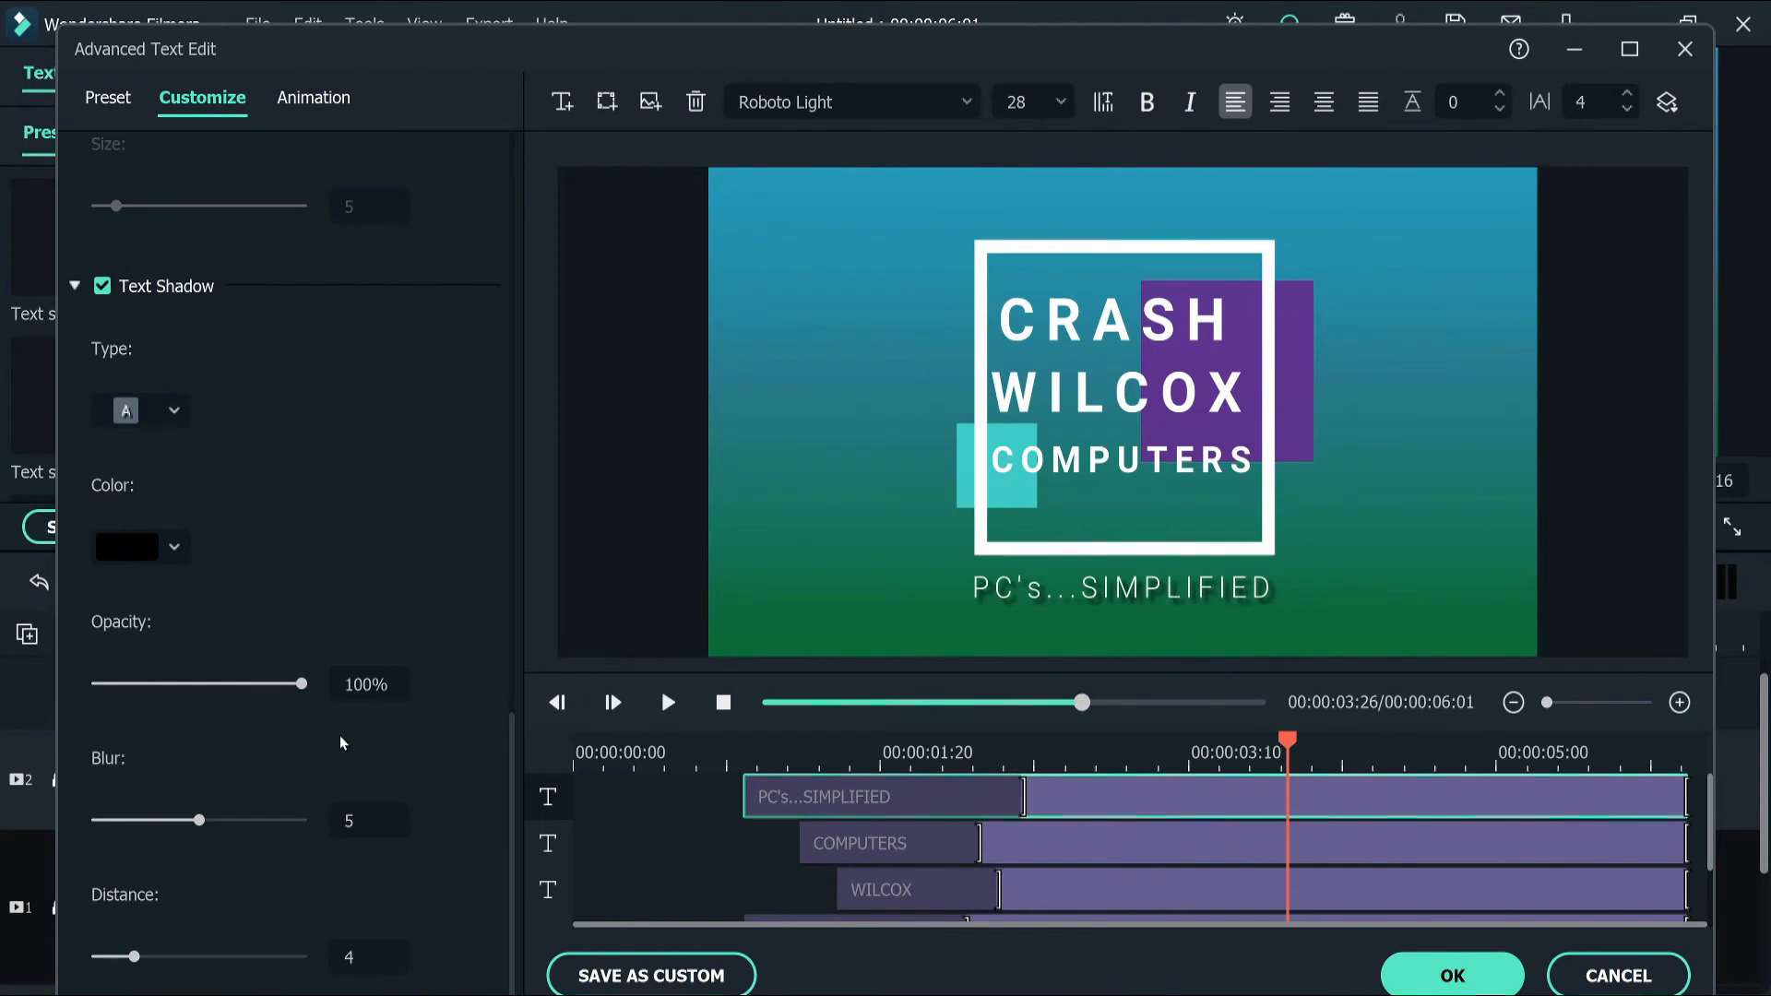
Apply the Text style 9 preset to the word CRASH
scroll(376, 633, up, 3)
scroll(376, 633, up, 4)
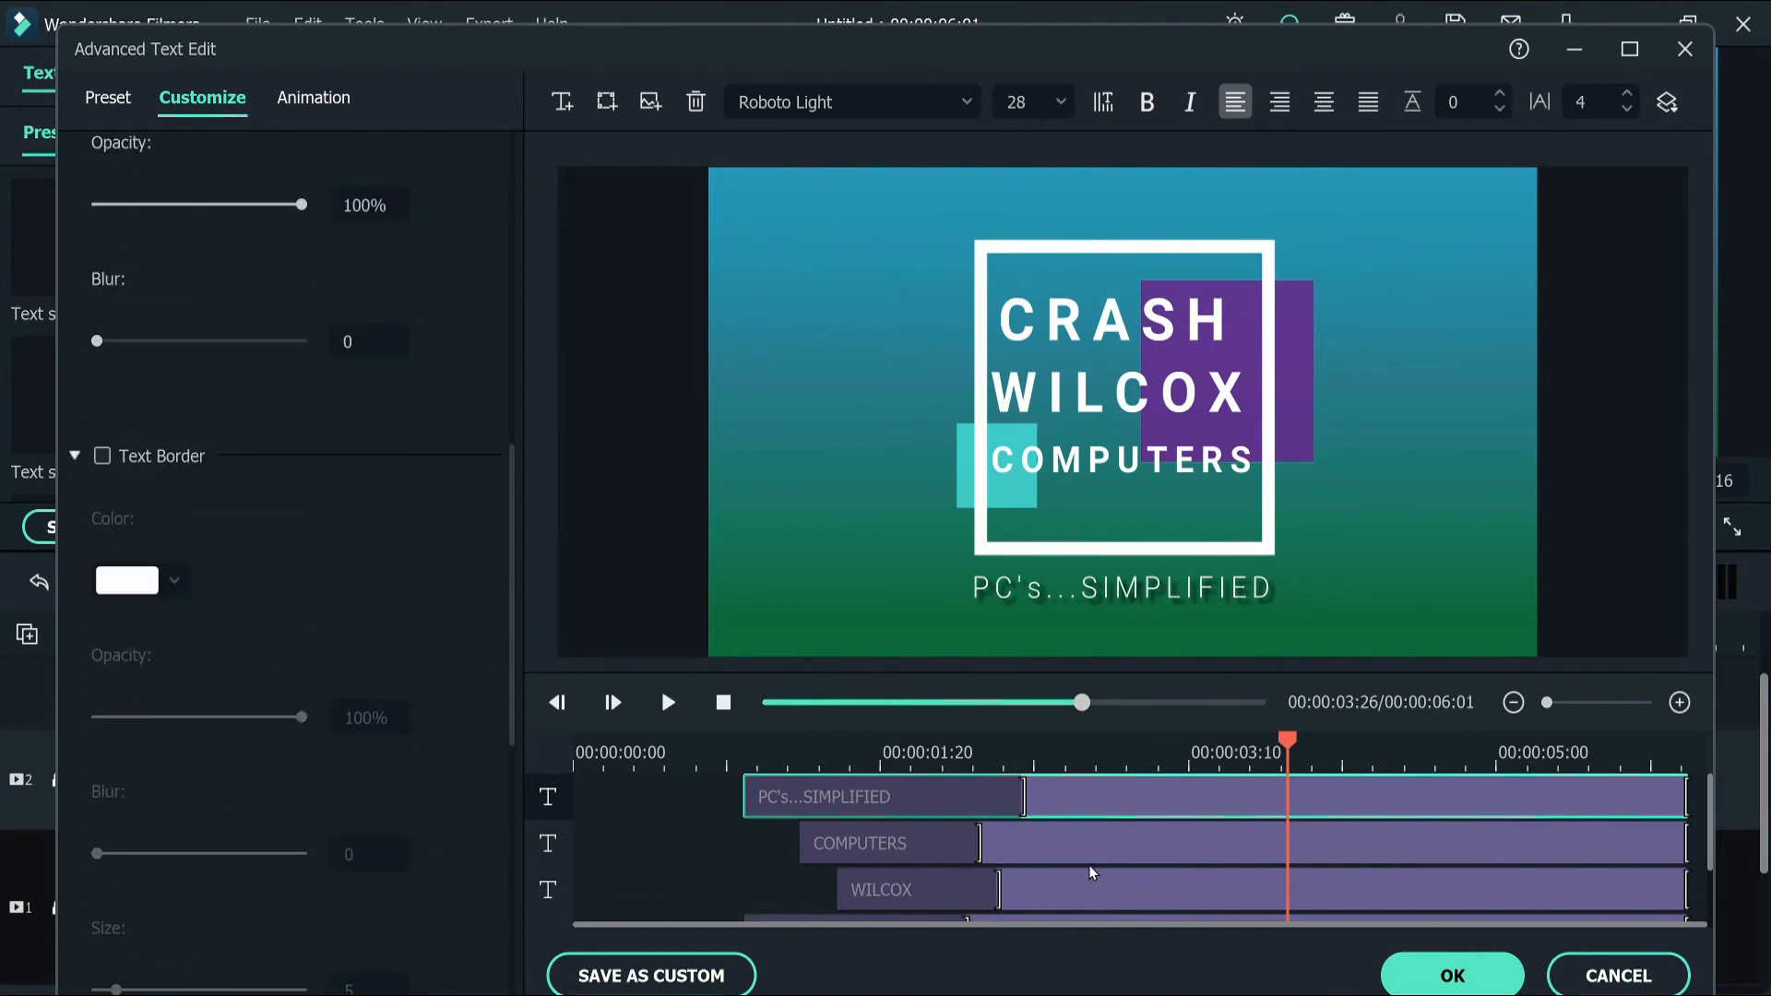
scroll(1094, 874, down, 1)
click(1057, 883)
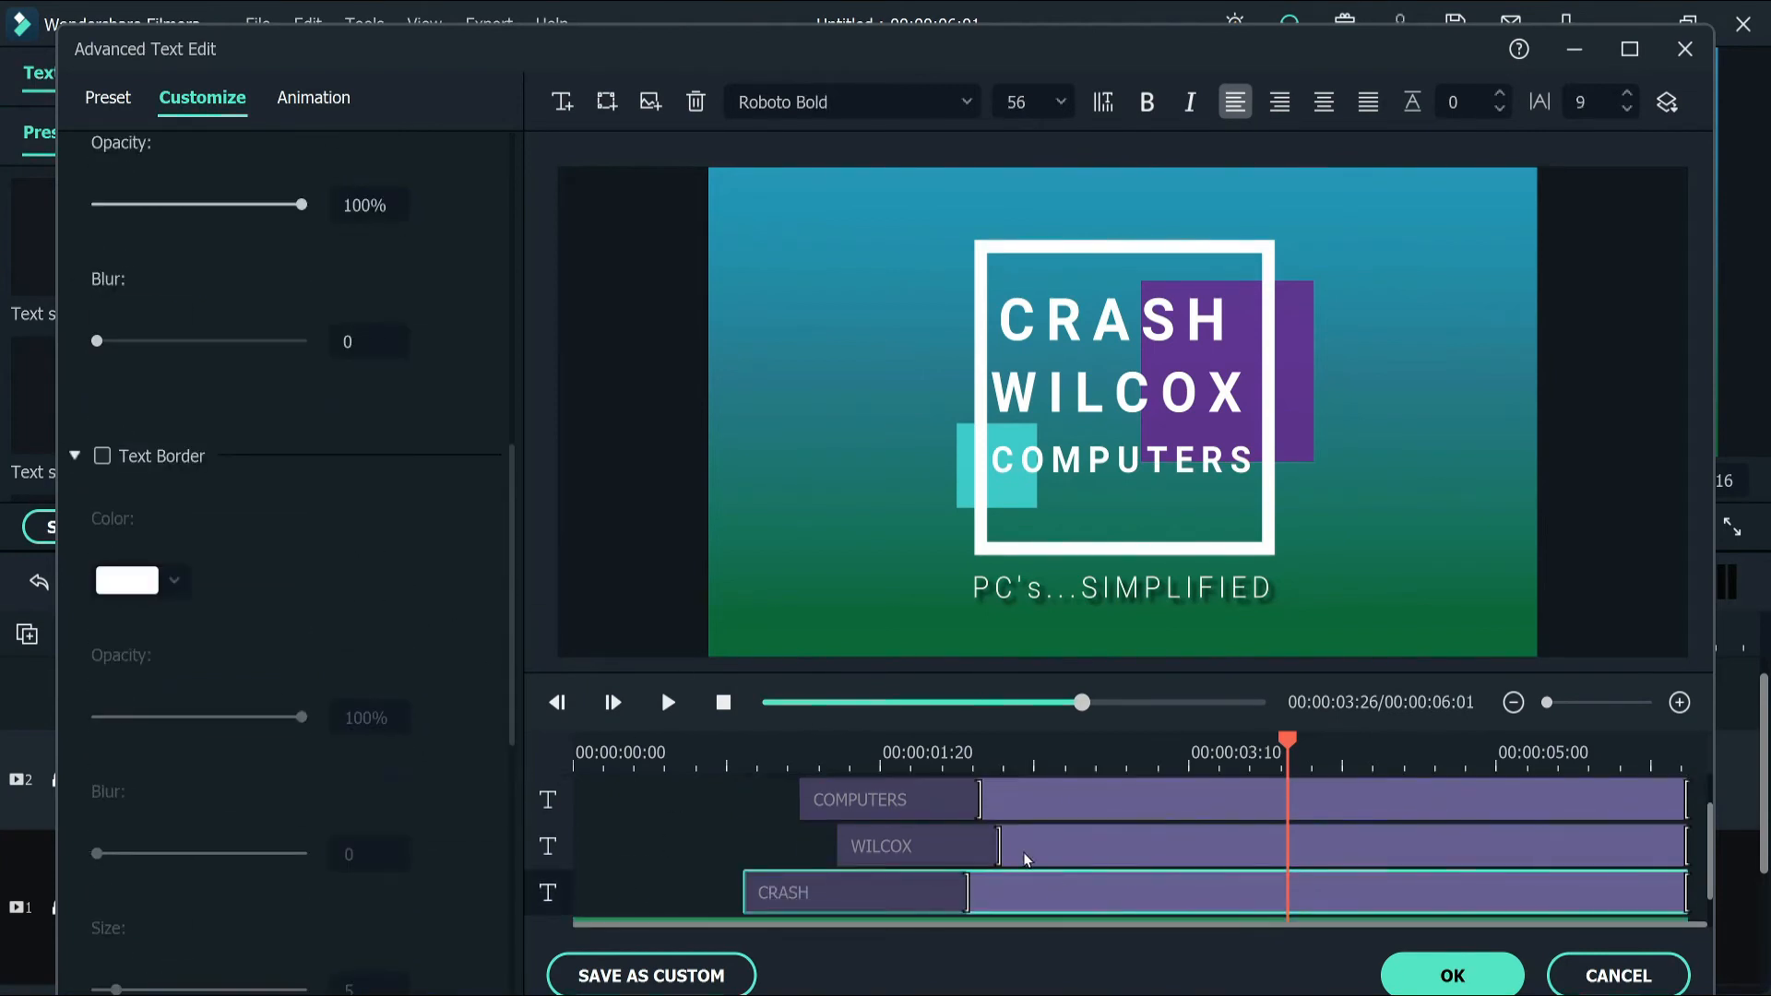
click(129, 106)
scroll(367, 698, up, 6)
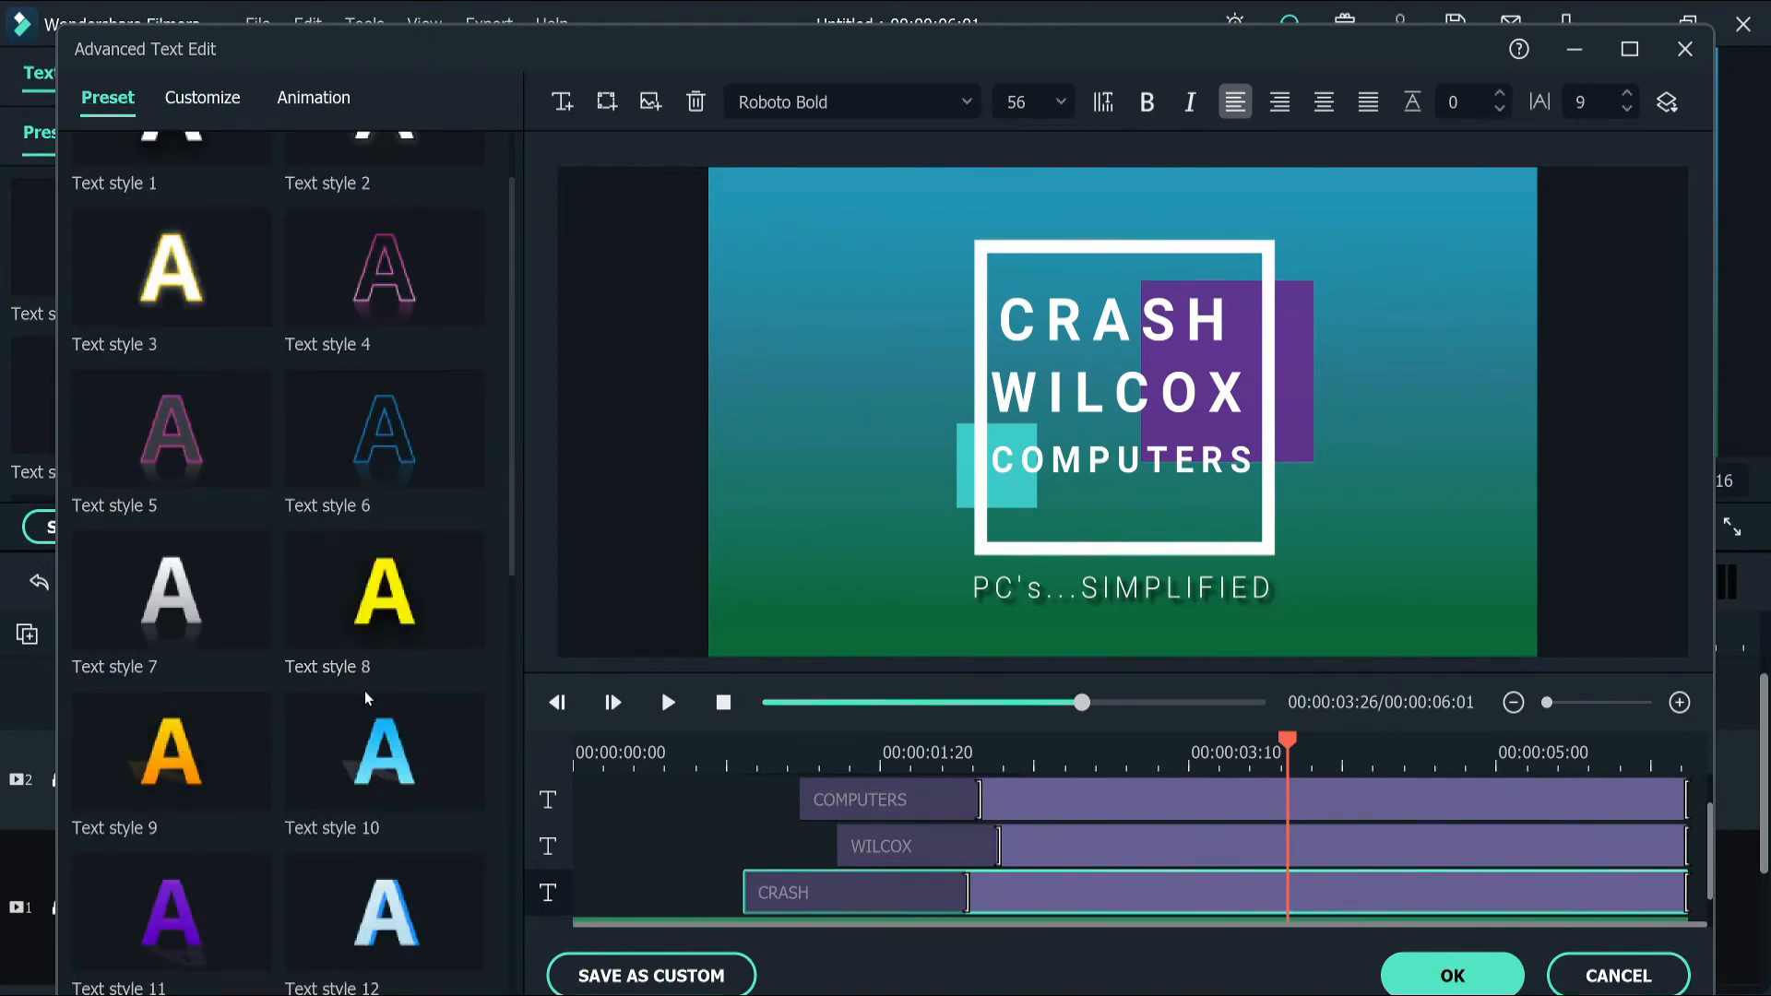
scroll(367, 698, down, 6)
scroll(235, 581, up, 3)
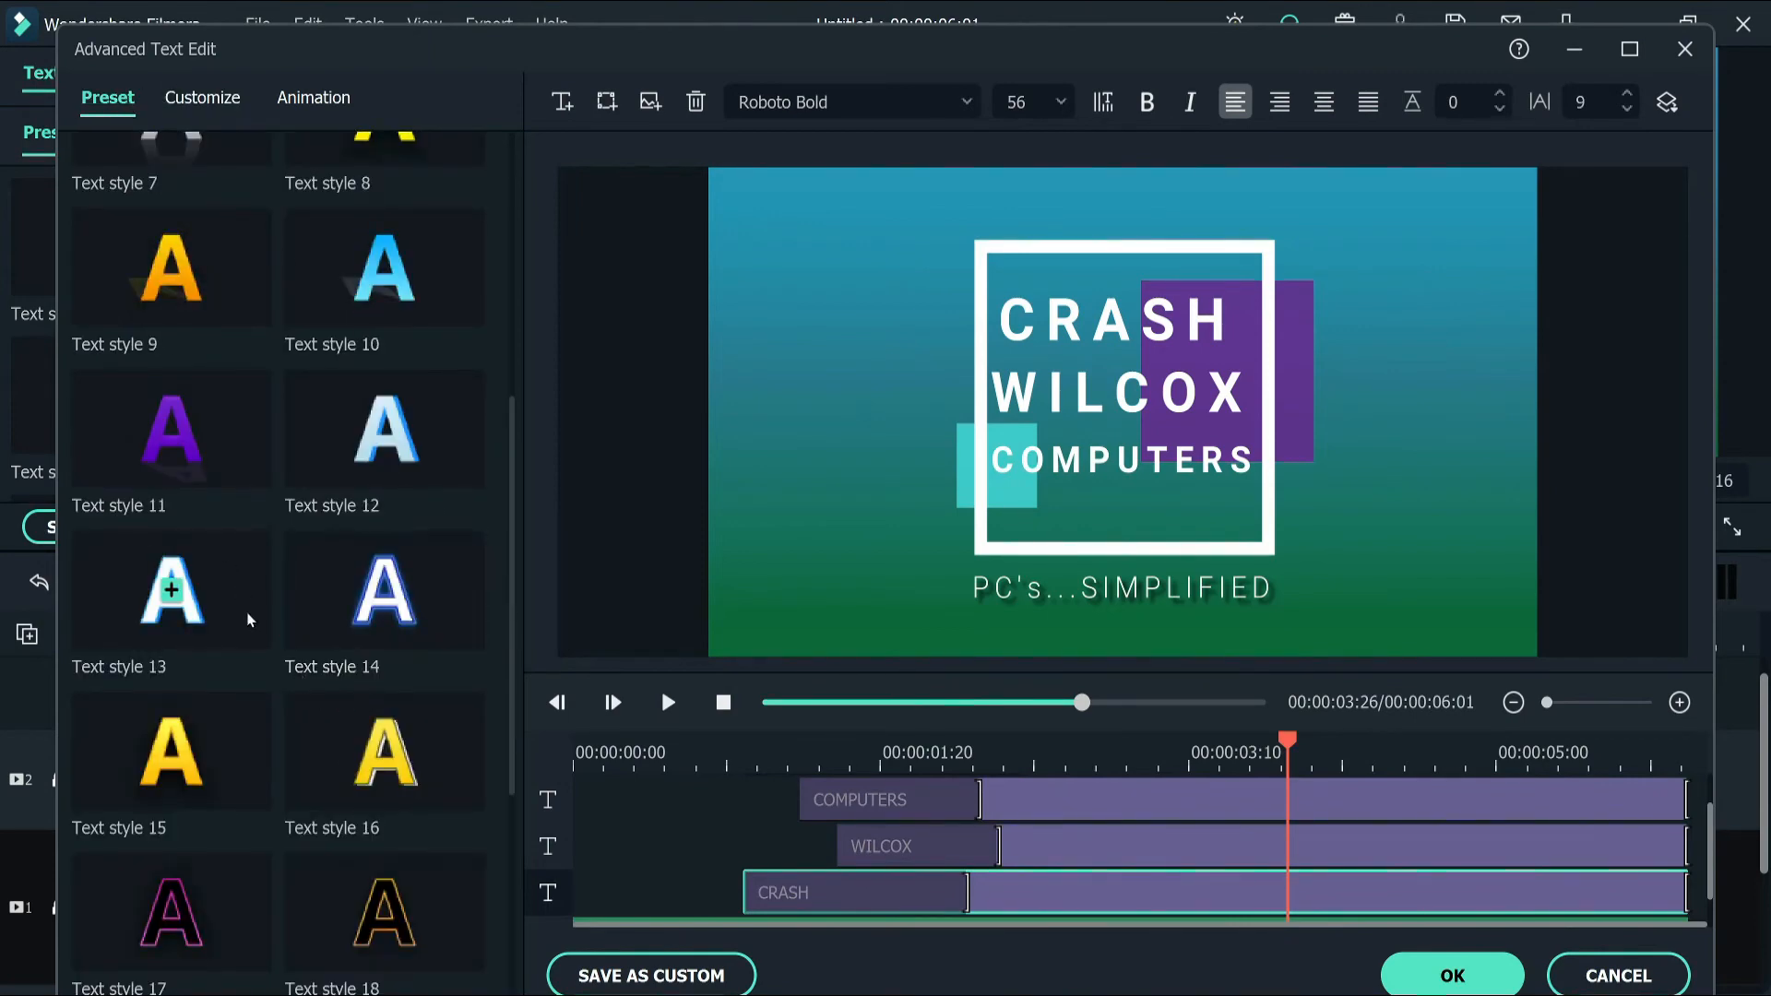
double_click(201, 274)
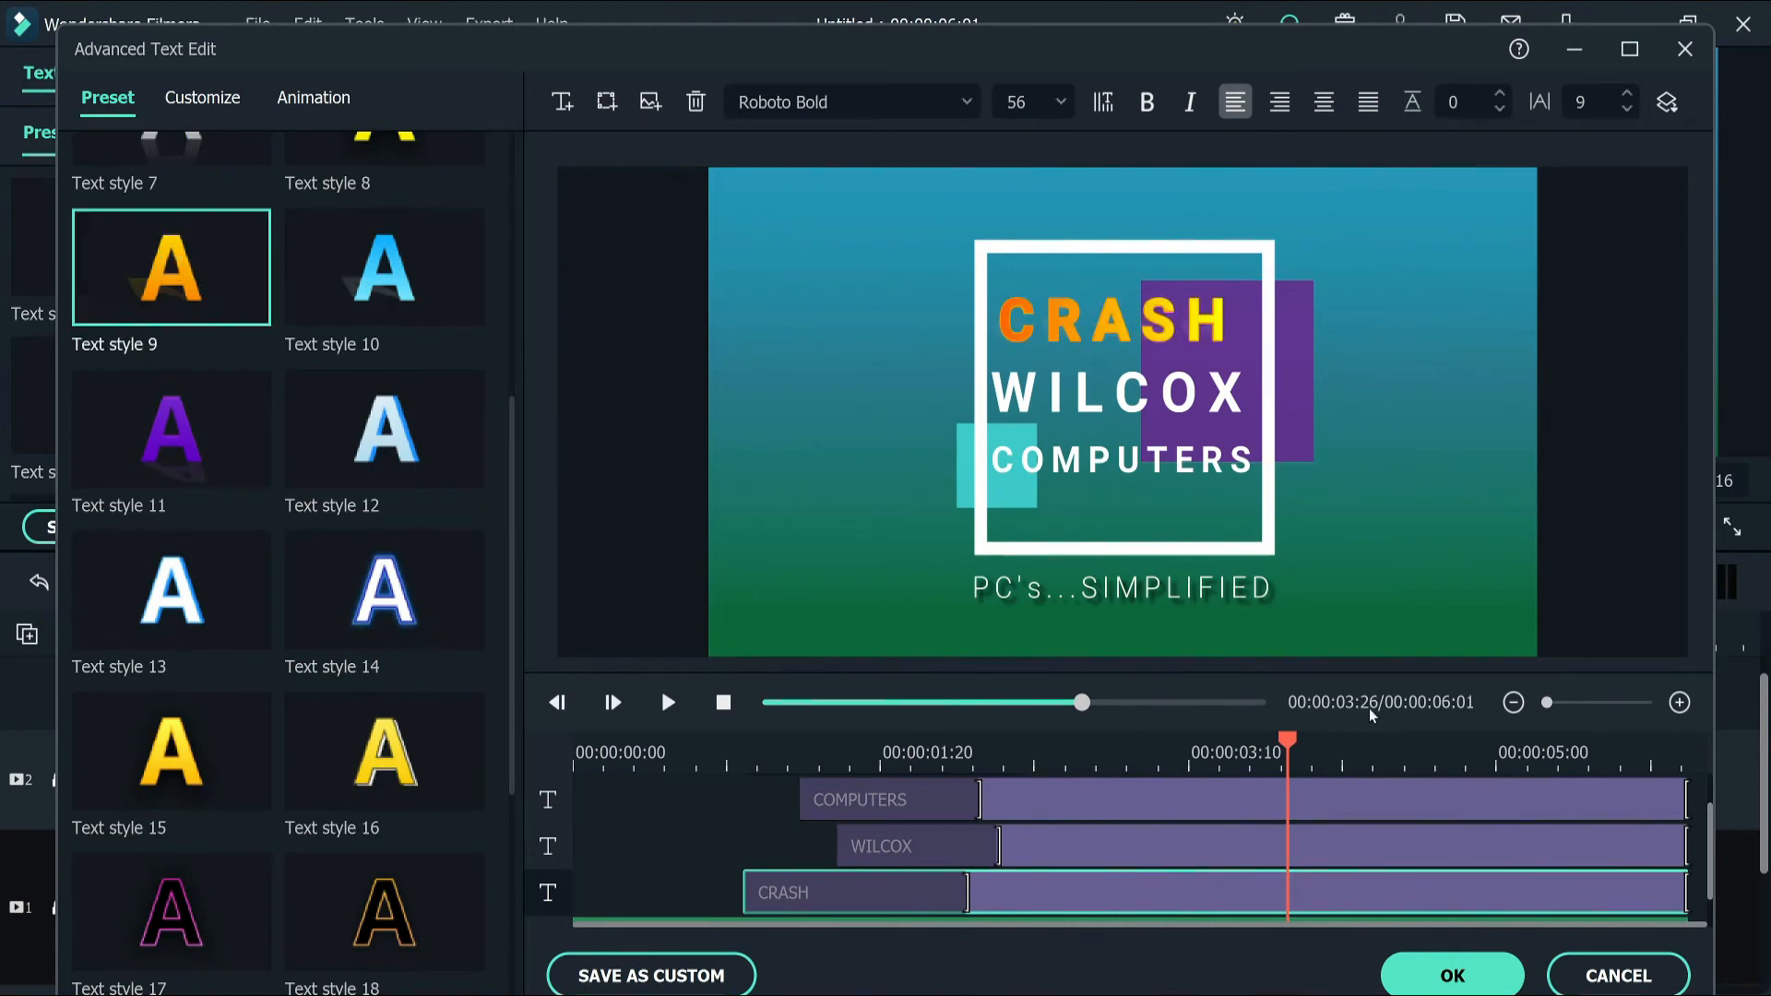
Scrub to 00:00:04:03, insert the CWC logo Masked image into the title and select it in the preview
drag(1291, 735, 1340, 854)
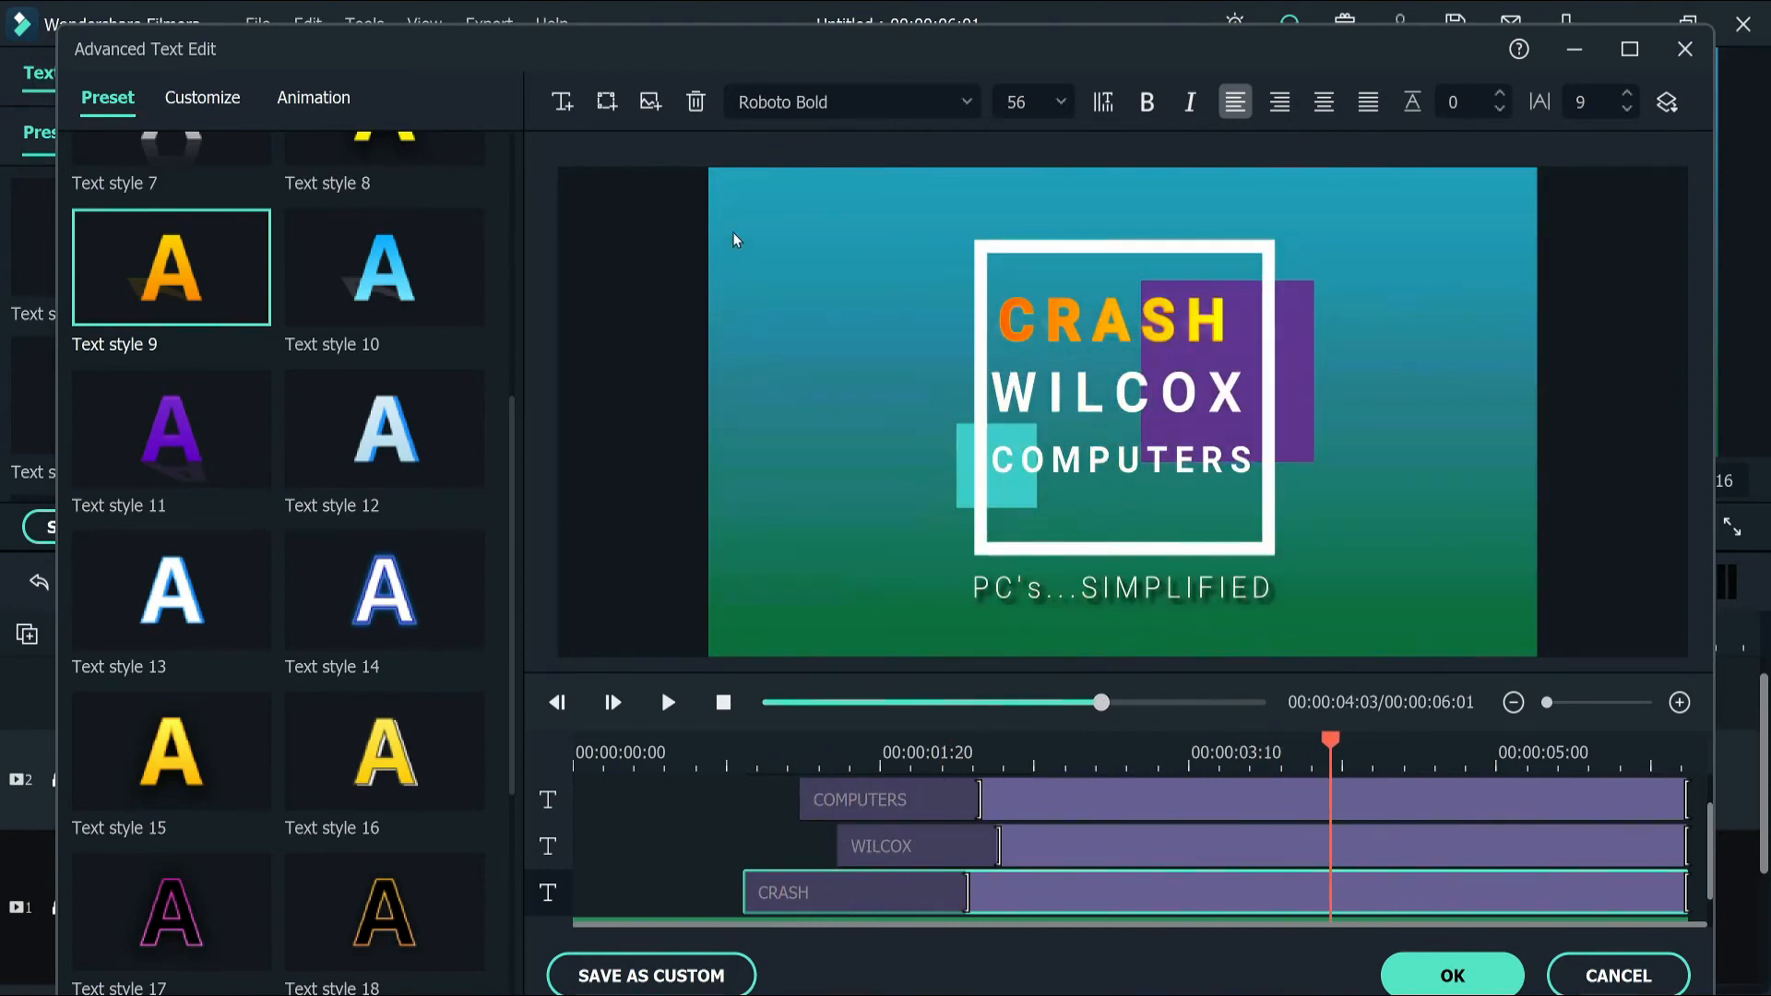
click(651, 102)
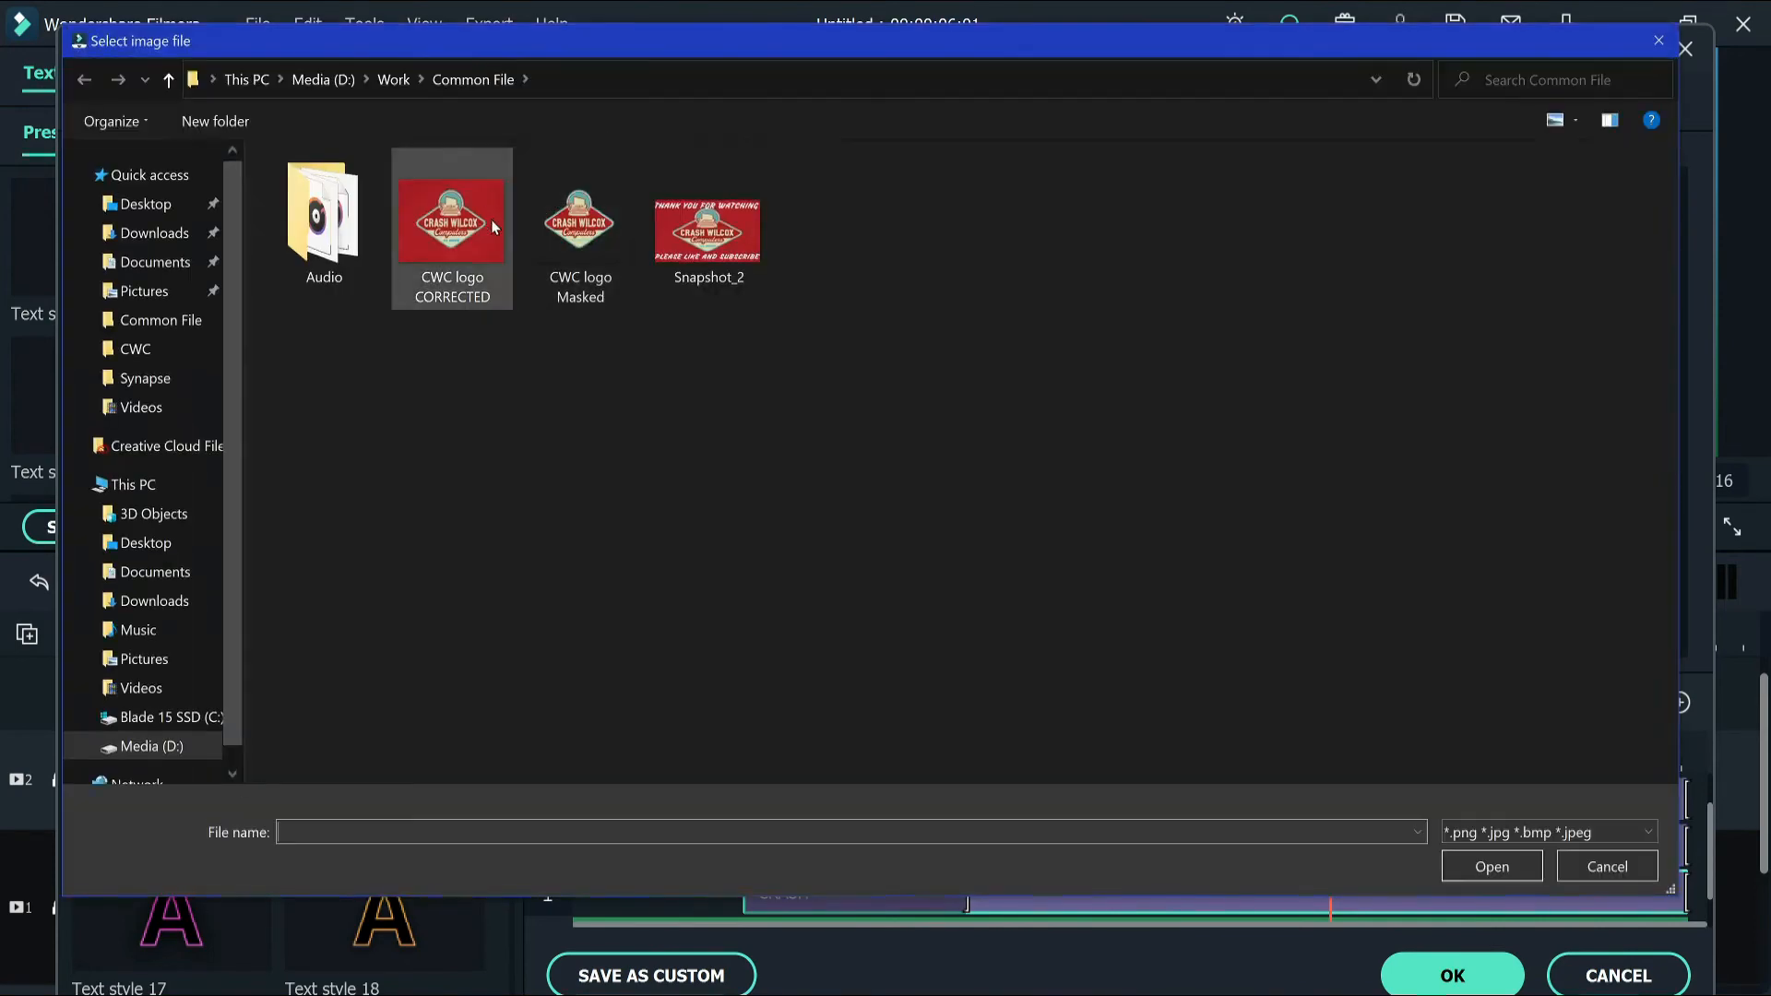
click(588, 245)
click(1531, 856)
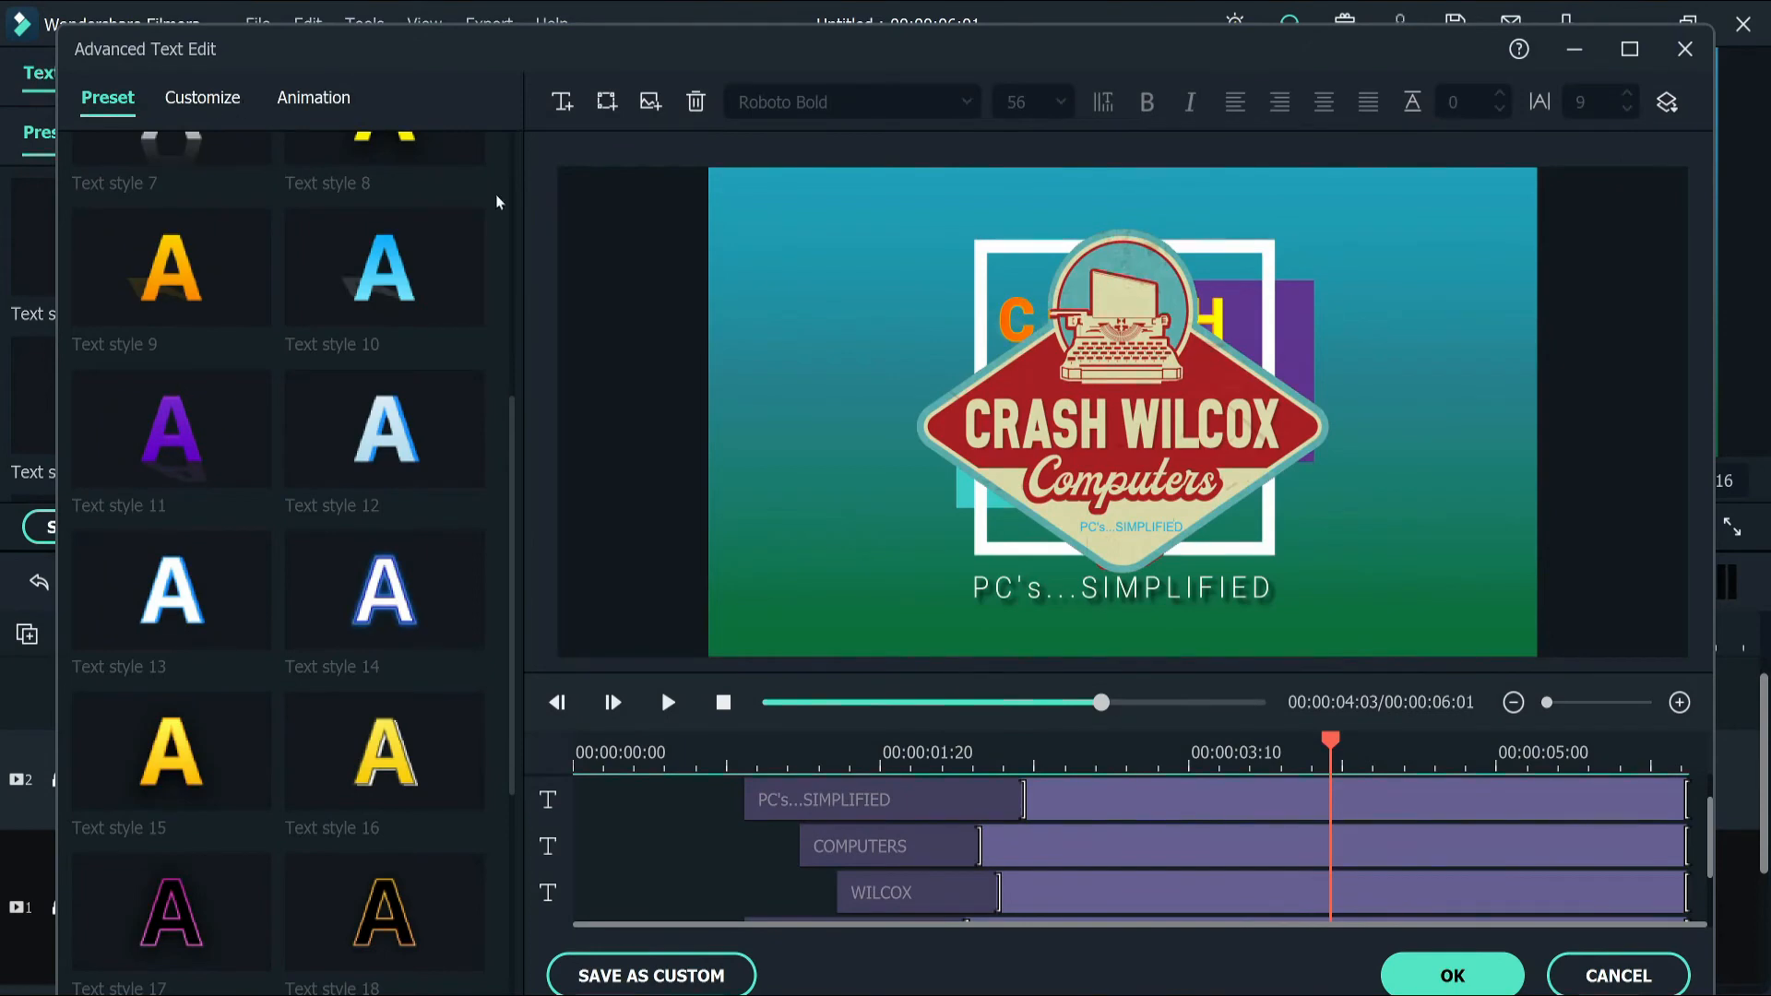
click(1024, 433)
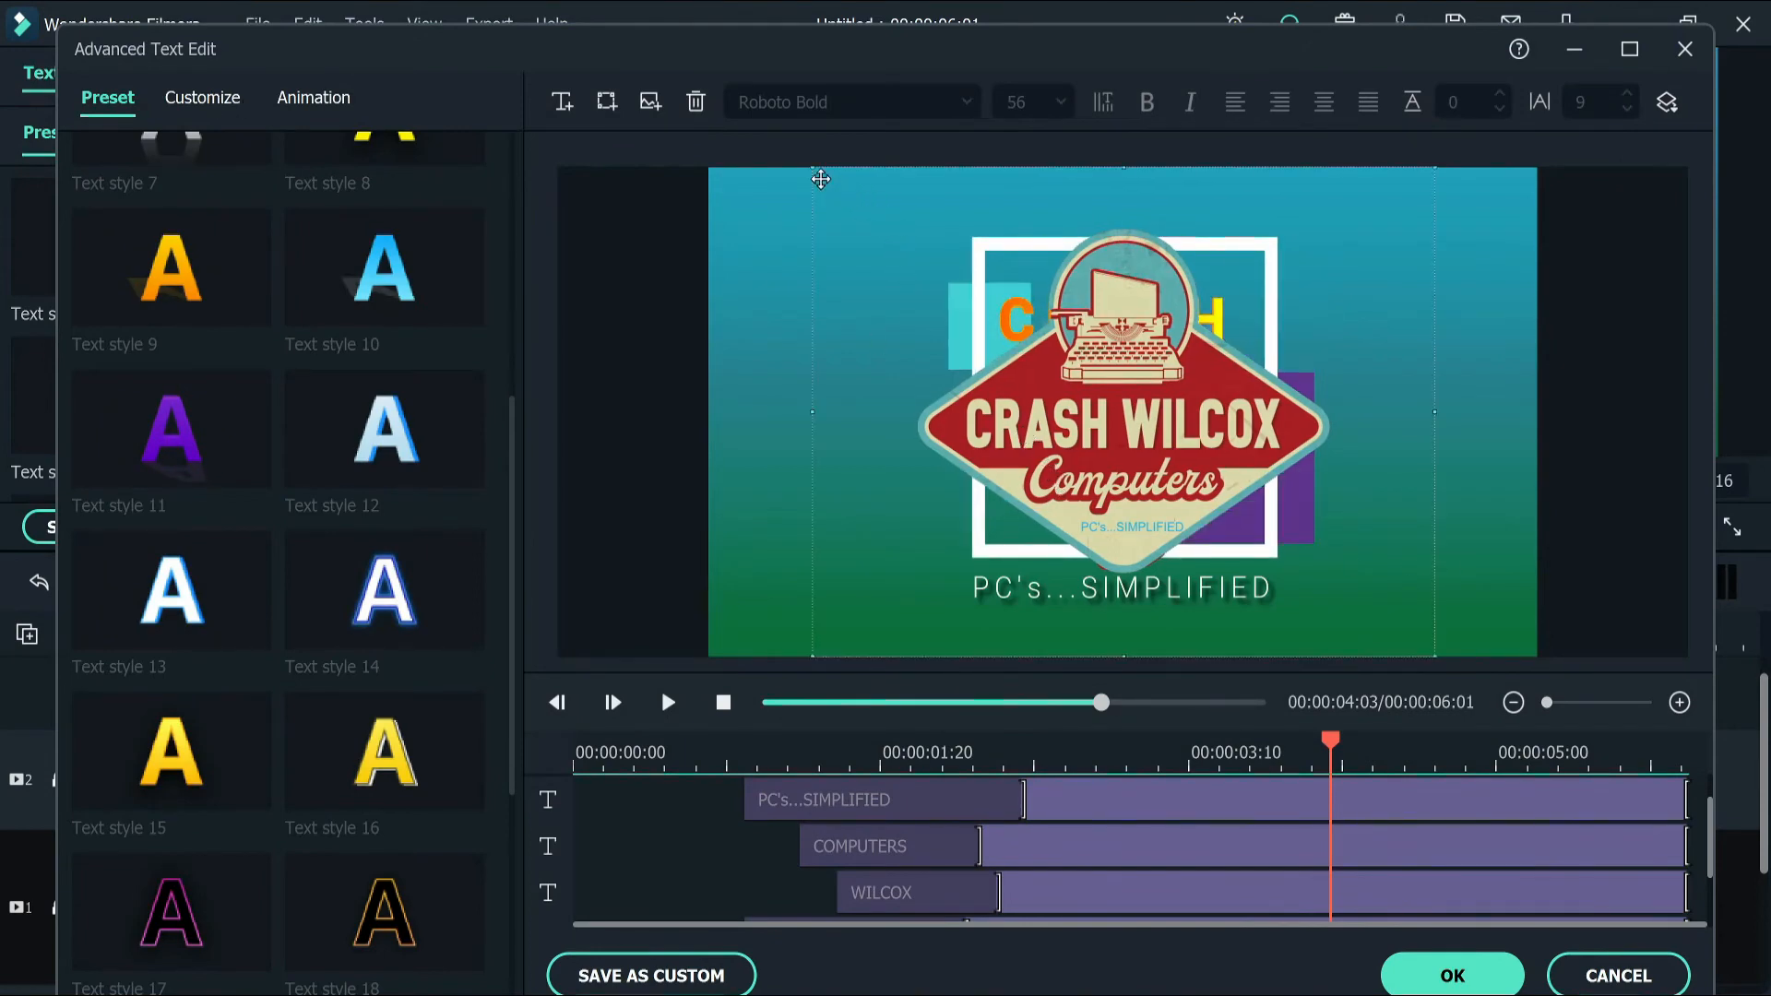
Shrink the logo to about 17% scale, place it below COMPUTERS inside the white frame, and apply the Drop animation to it
drag(812, 170, 1151, 533)
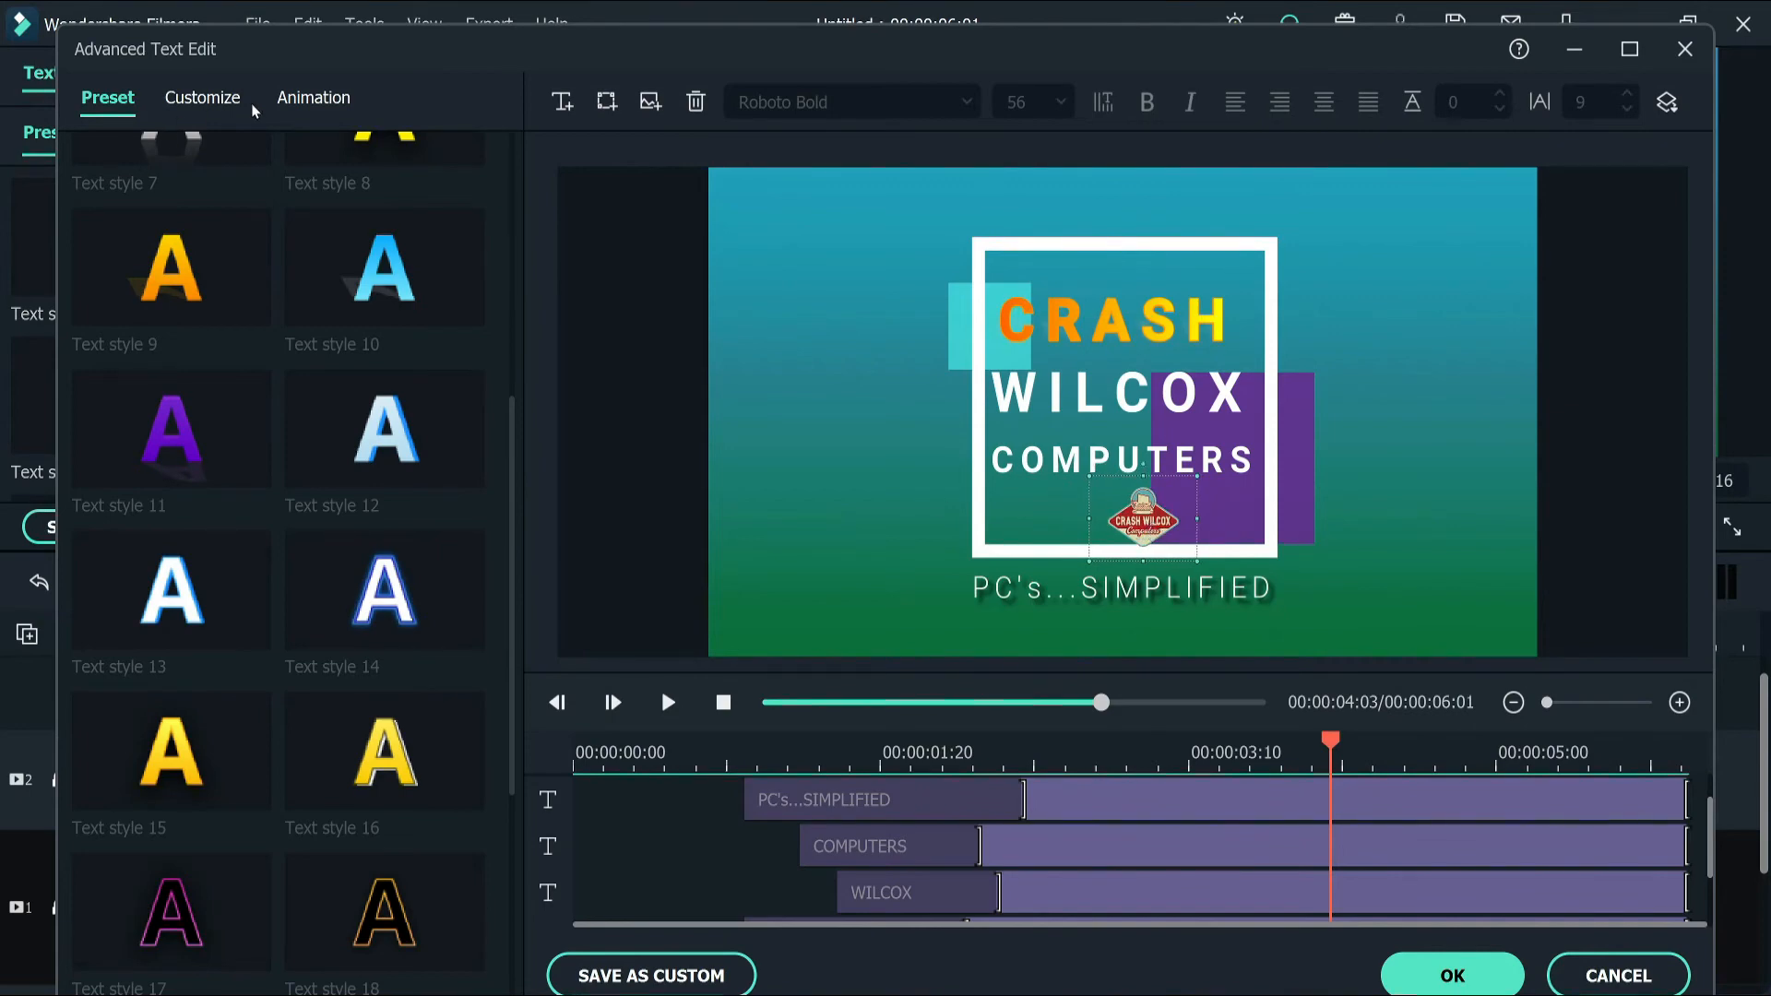
click(205, 98)
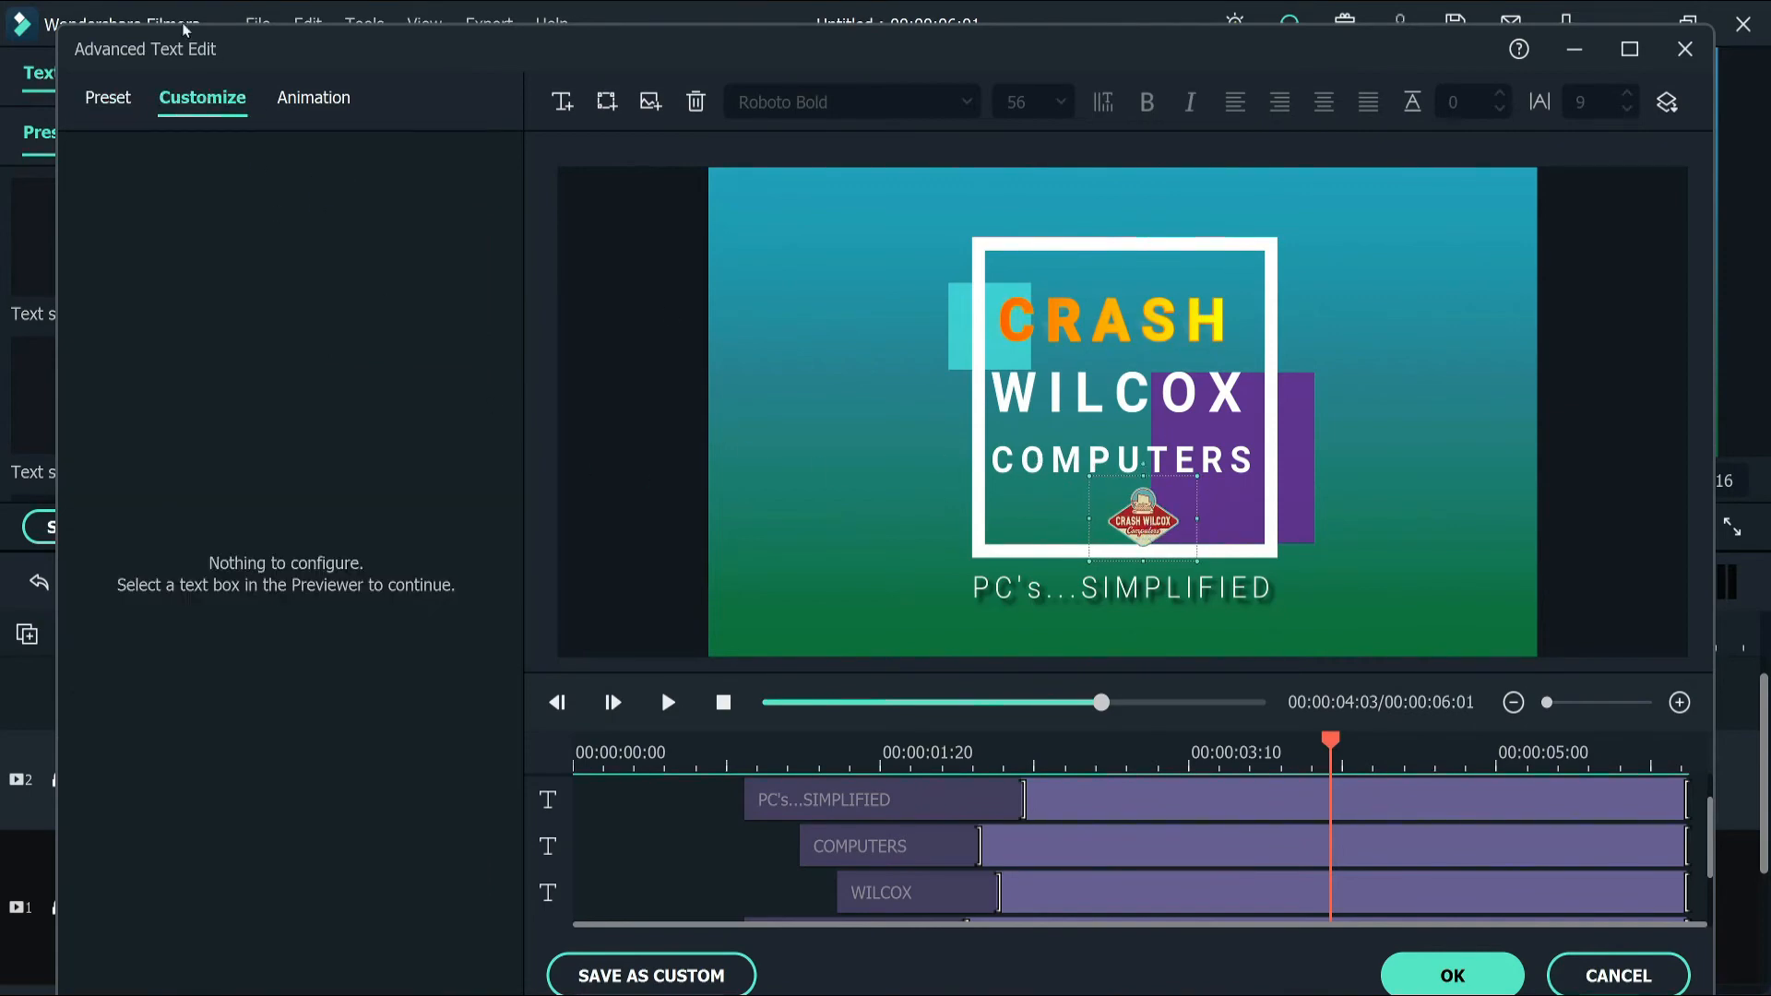
click(329, 109)
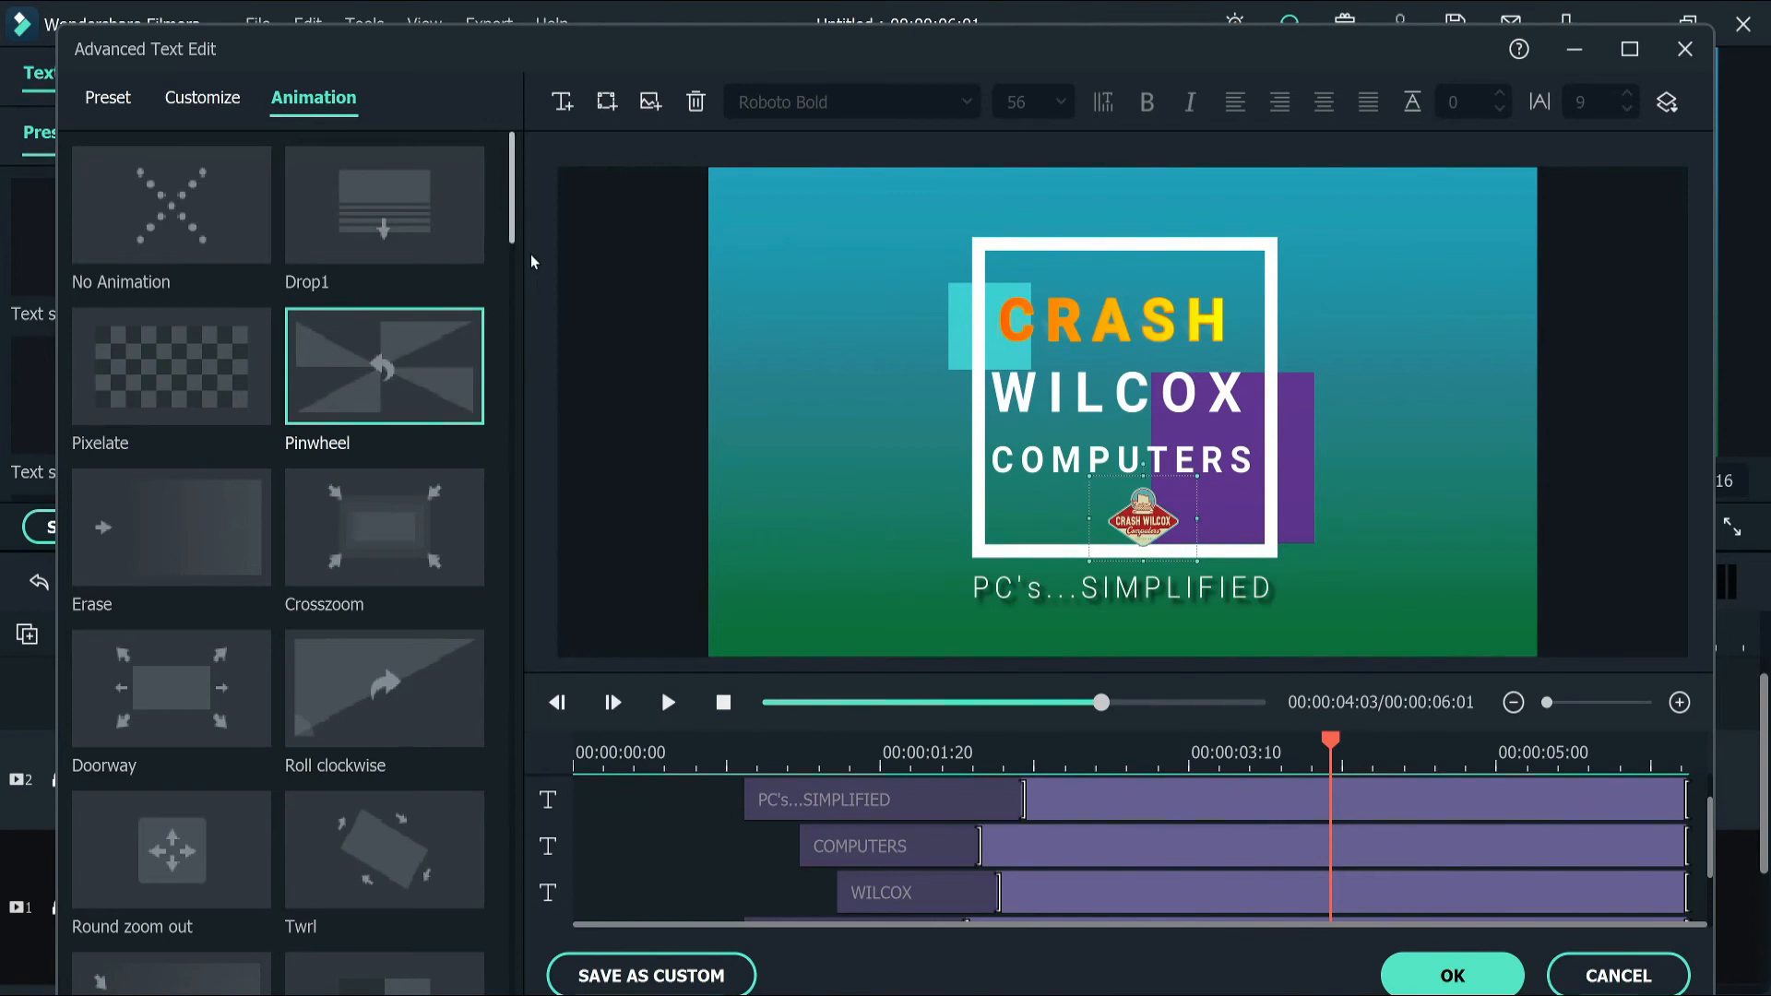
drag(515, 203, 498, 971)
scroll(498, 971, down, 2)
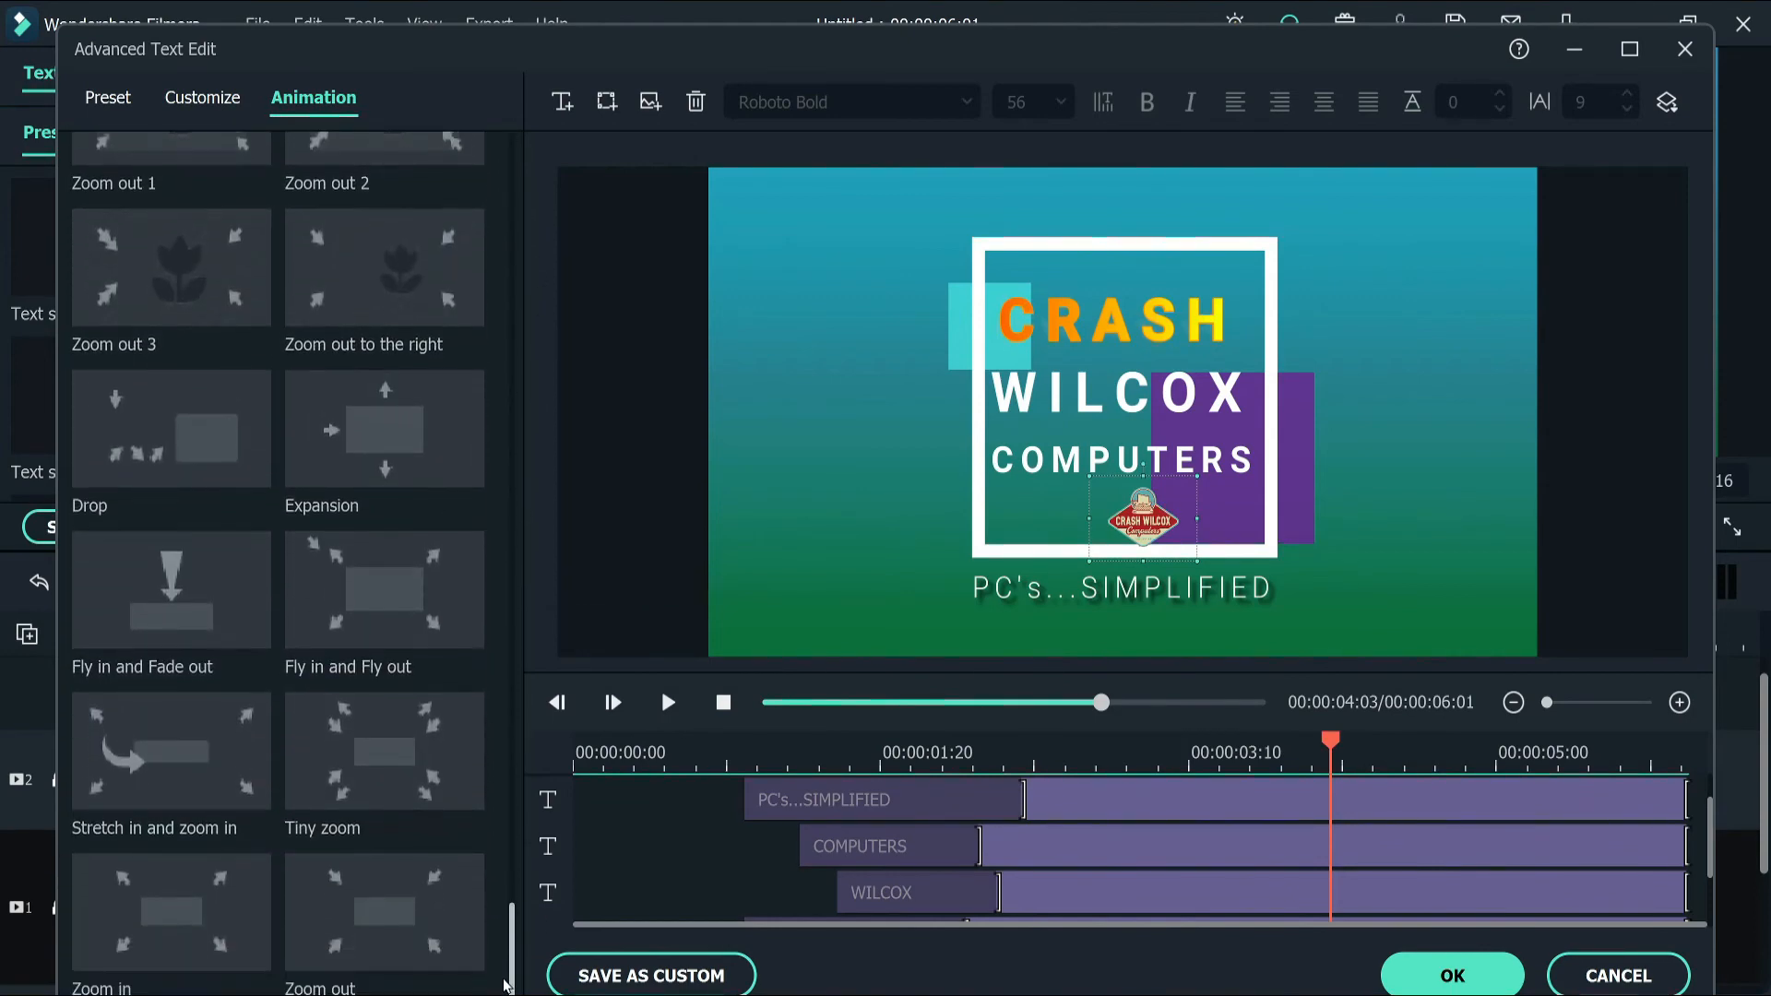
double_click(189, 434)
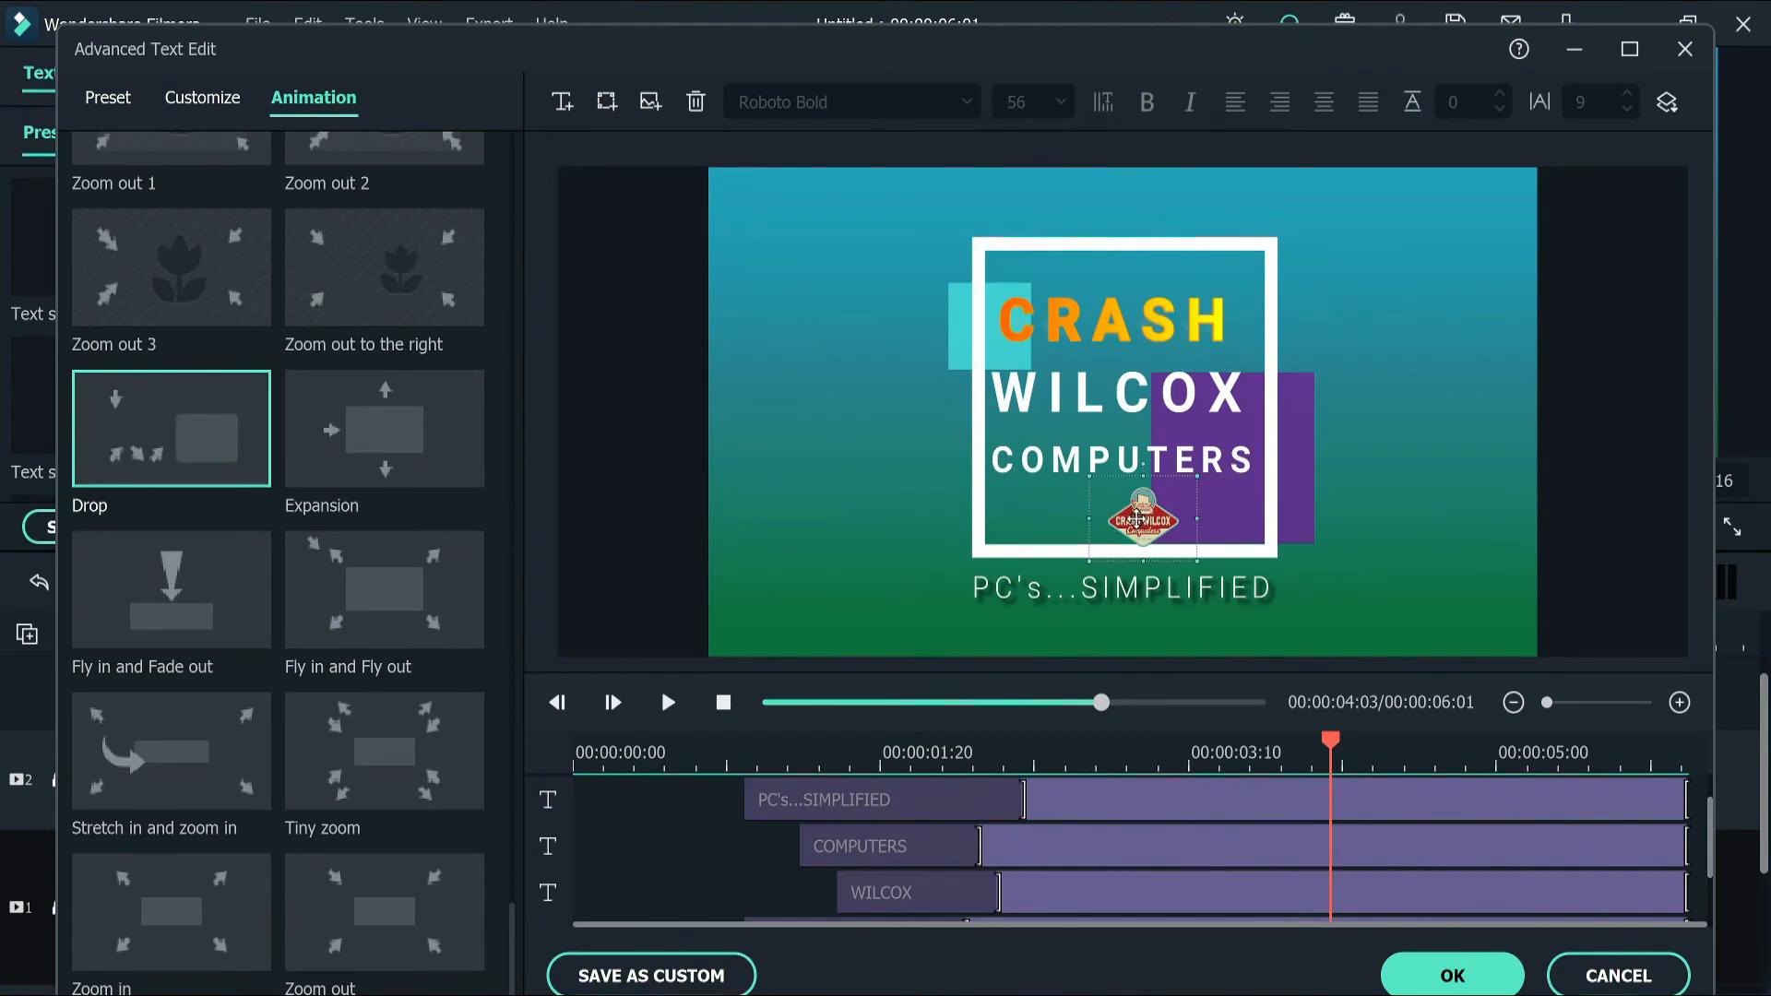
drag(1136, 519, 1100, 528)
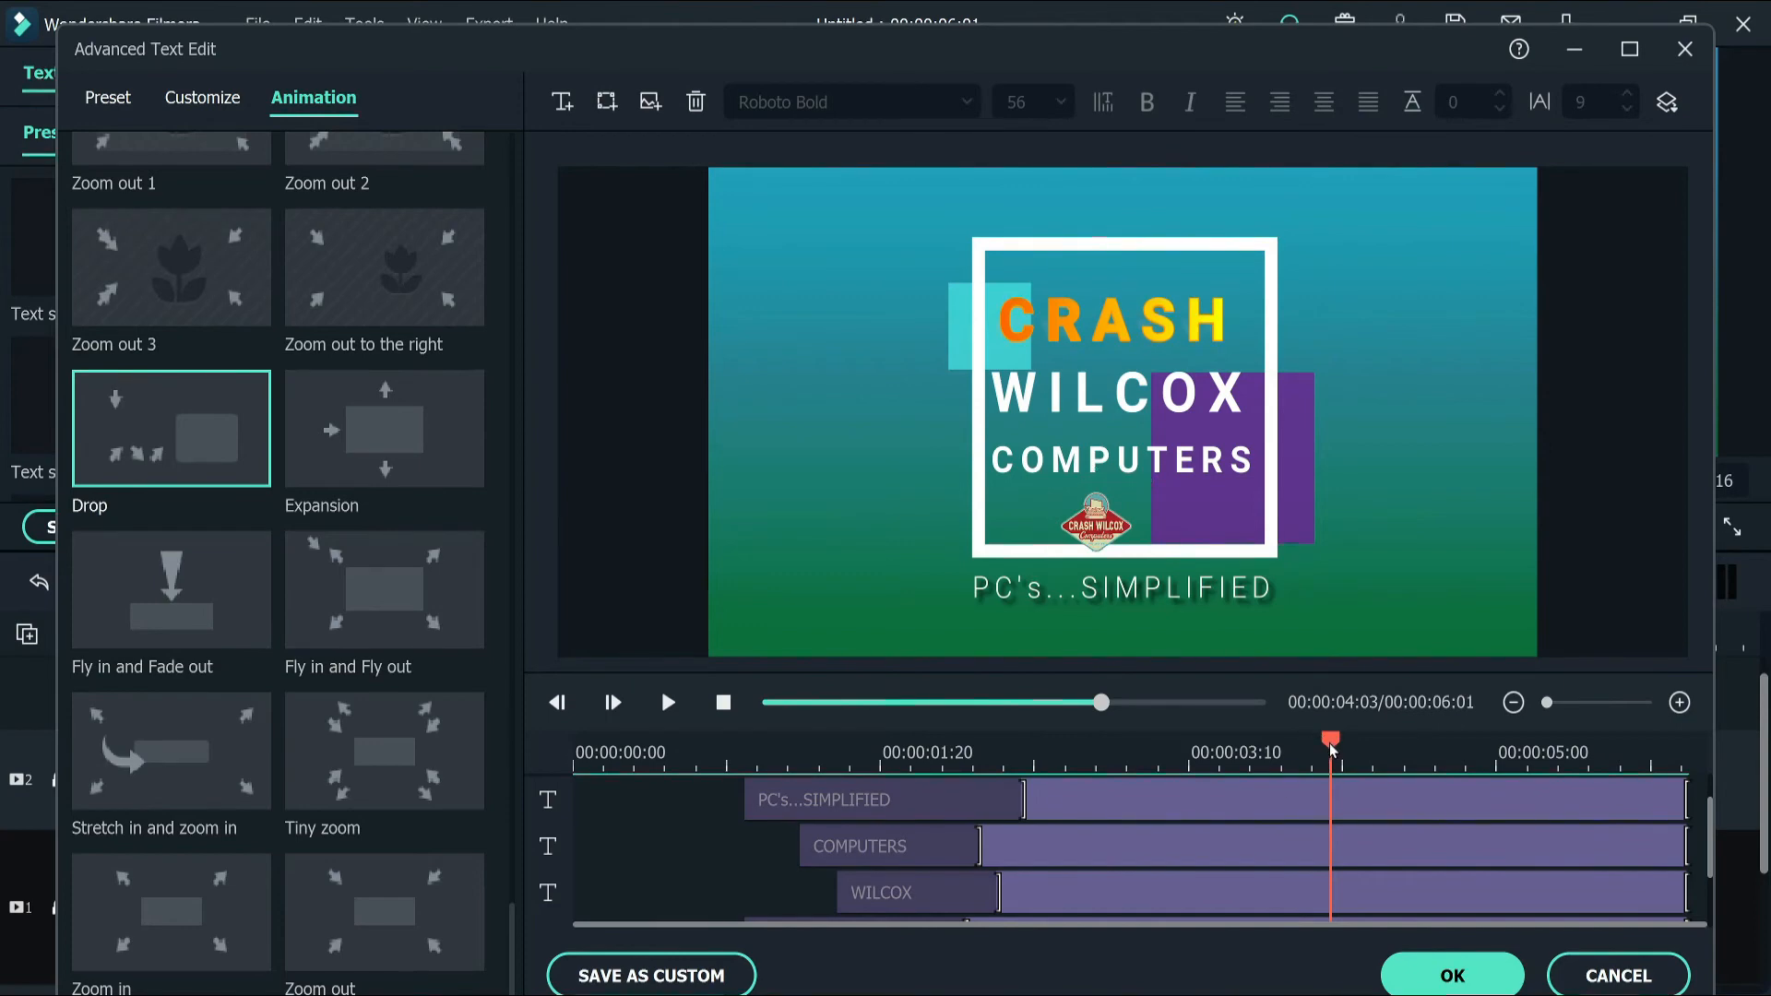
Preview the title from 00:00:01:17 and move the logo to about X -9, Y -180, centred below COMPUTERS
drag(1331, 744, 831, 747)
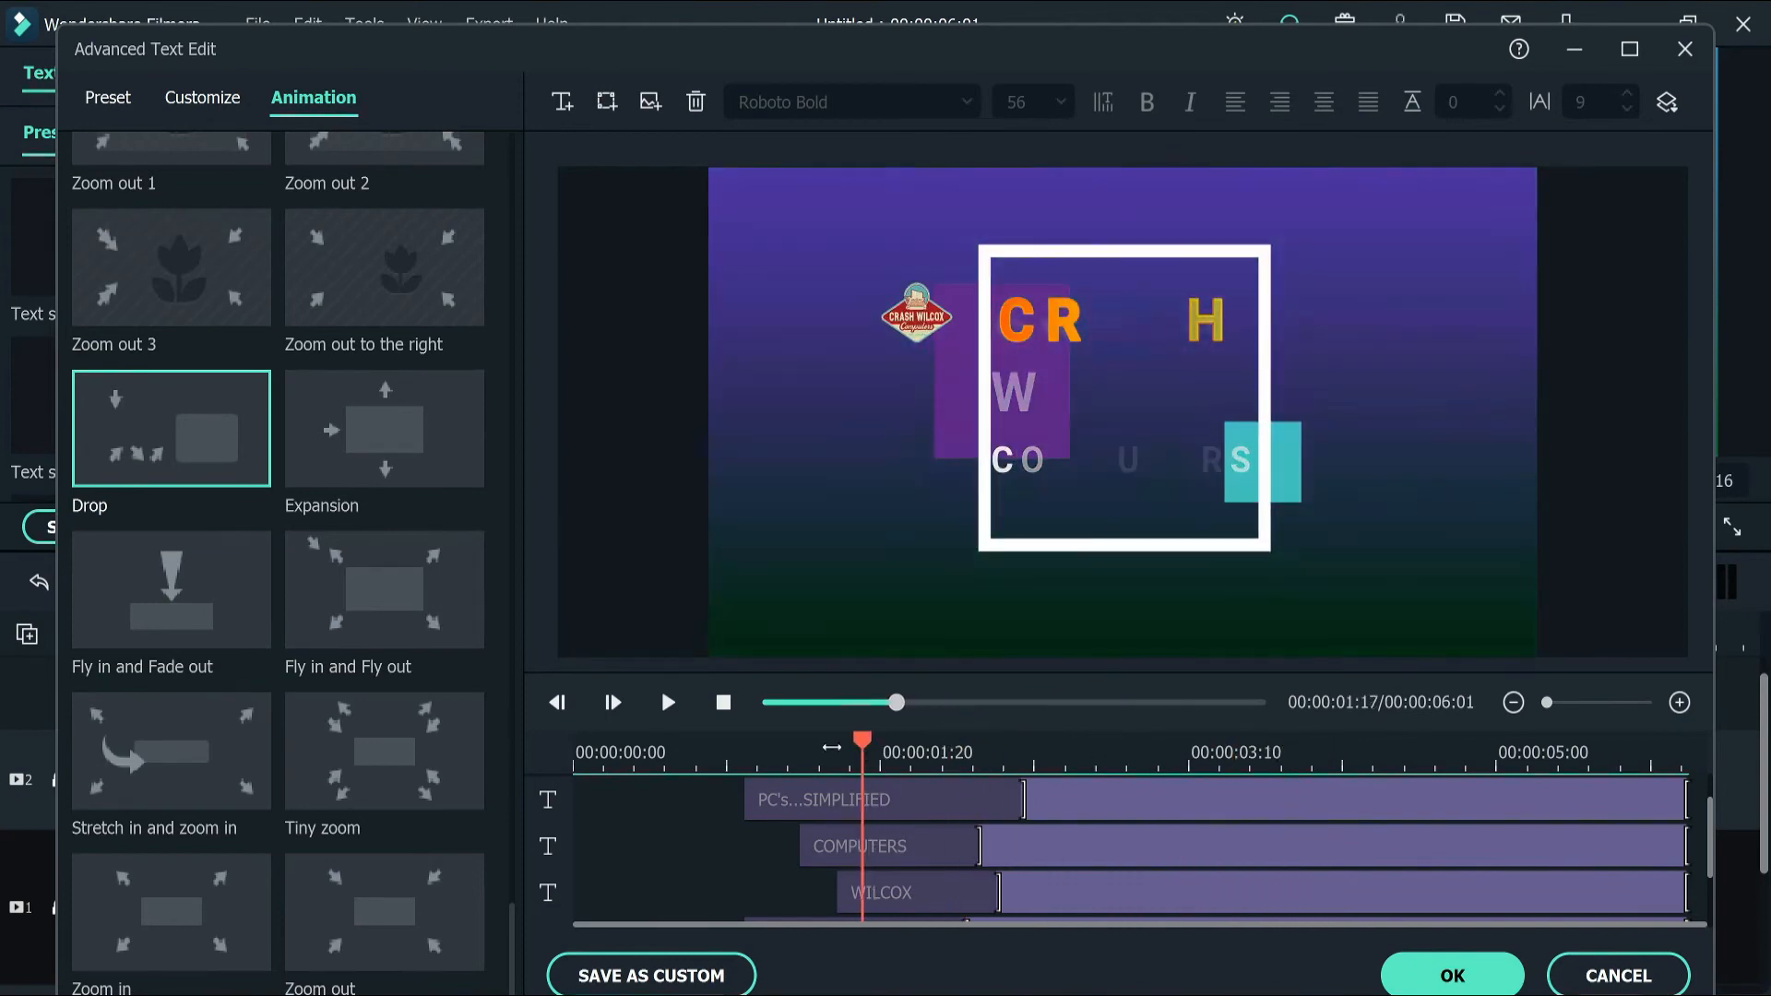
click(667, 703)
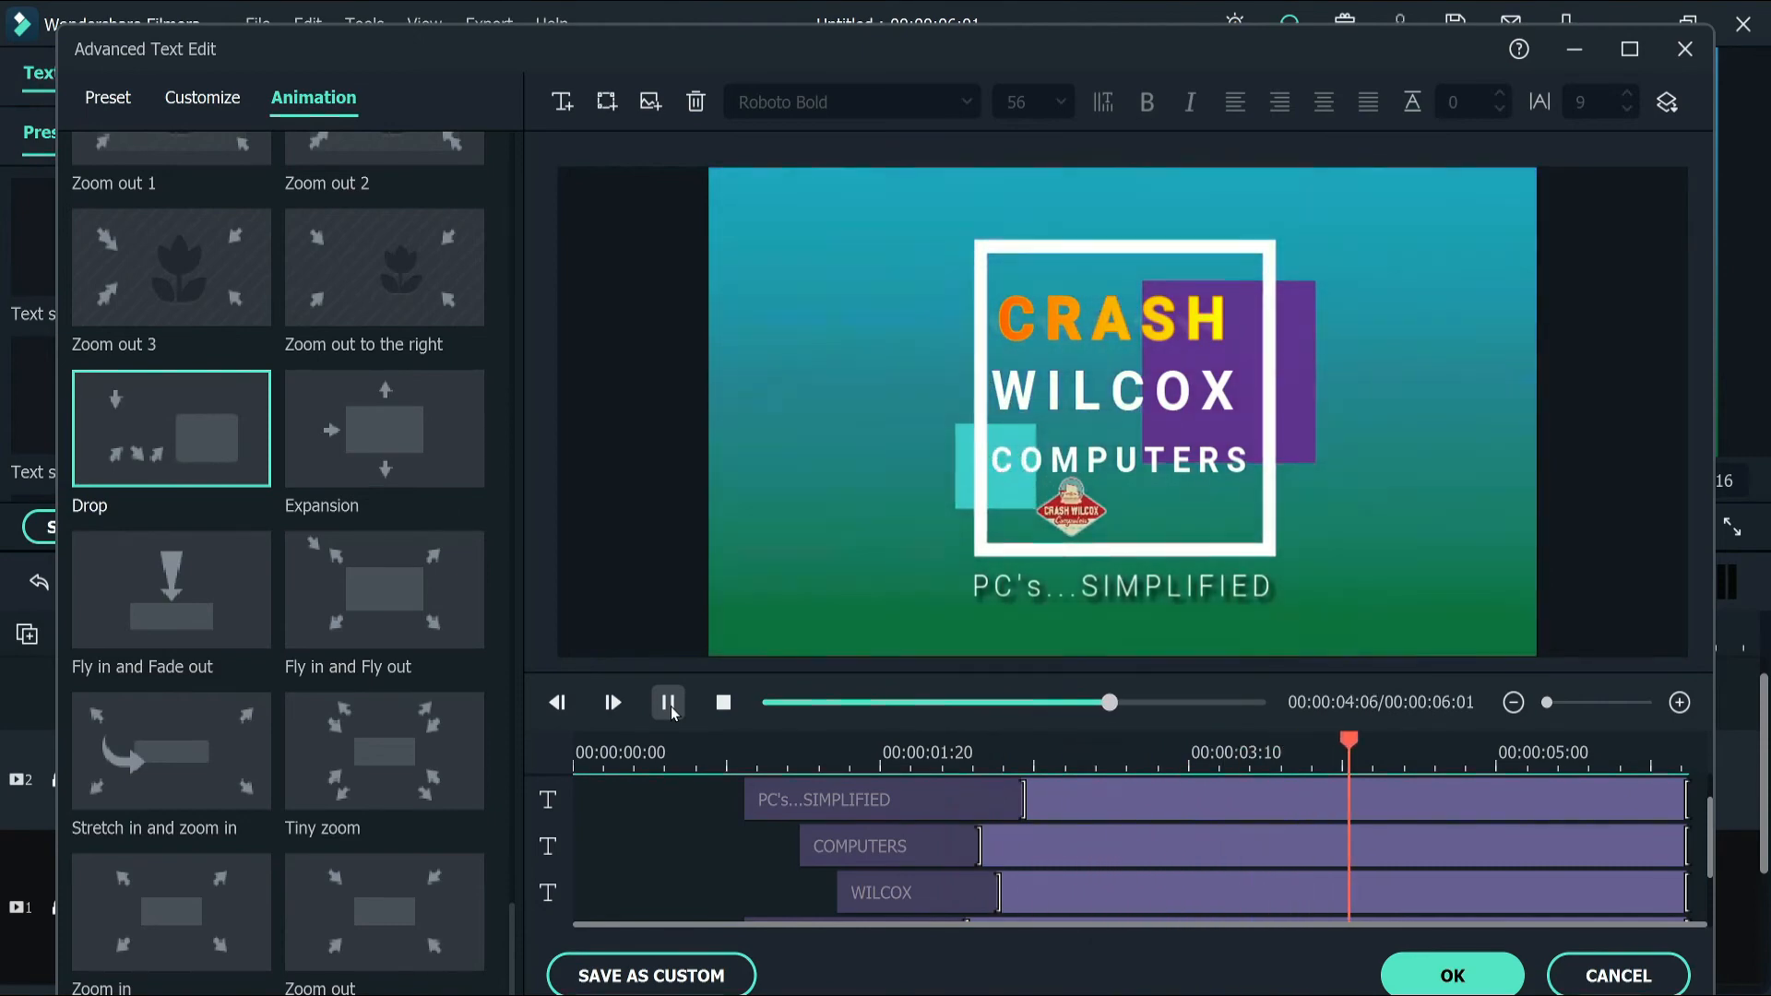
click(1098, 512)
drag(1098, 512, 1128, 503)
click(668, 703)
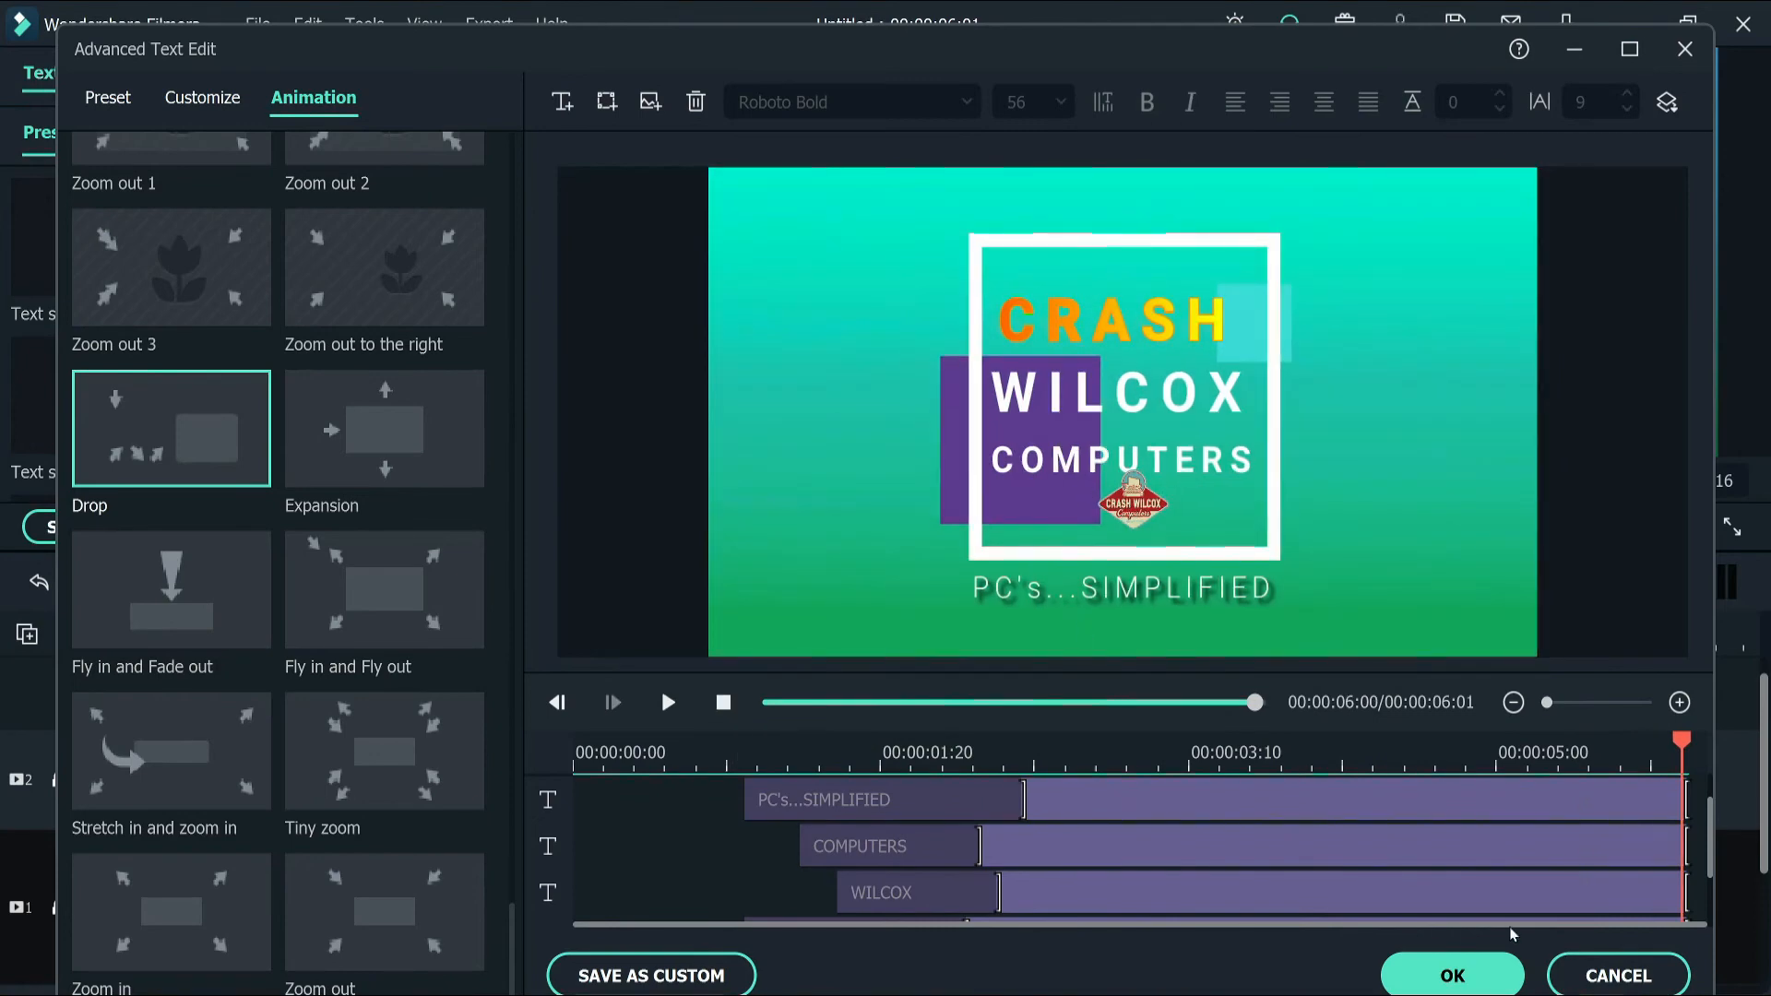
Confirm the title edits, close the title editor and return the playhead to the start of the timeline
click(1474, 968)
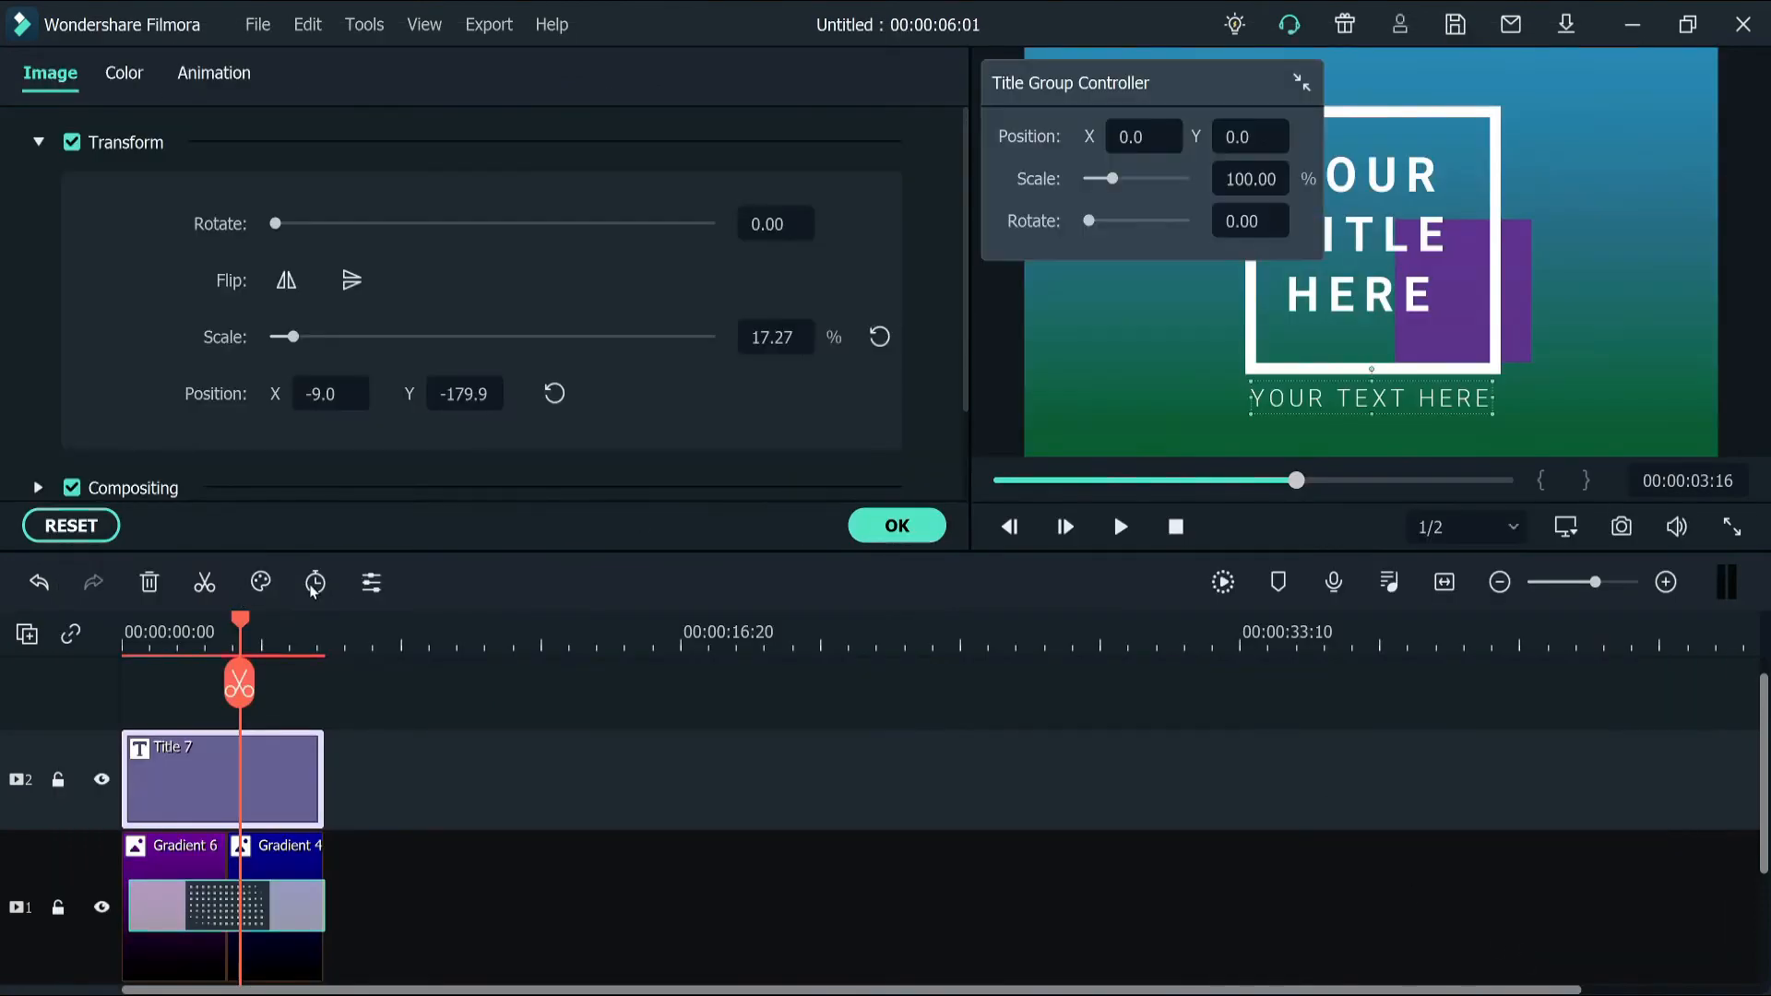
click(896, 524)
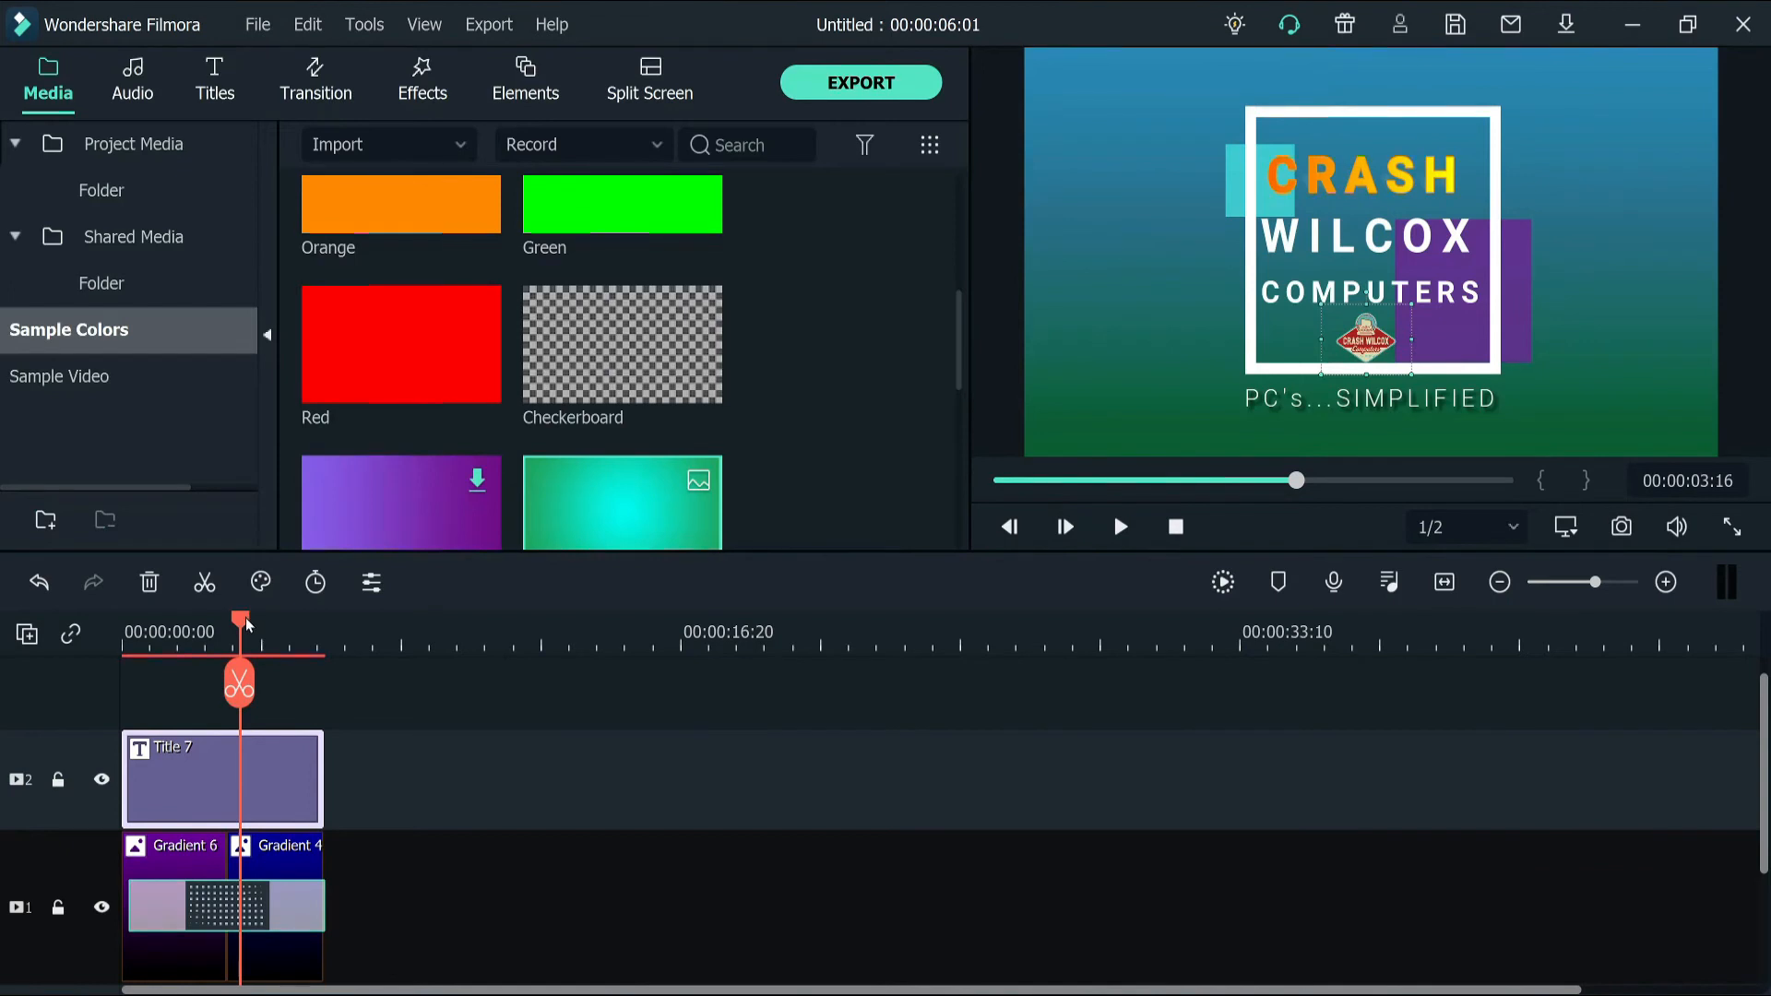
drag(247, 626, 125, 738)
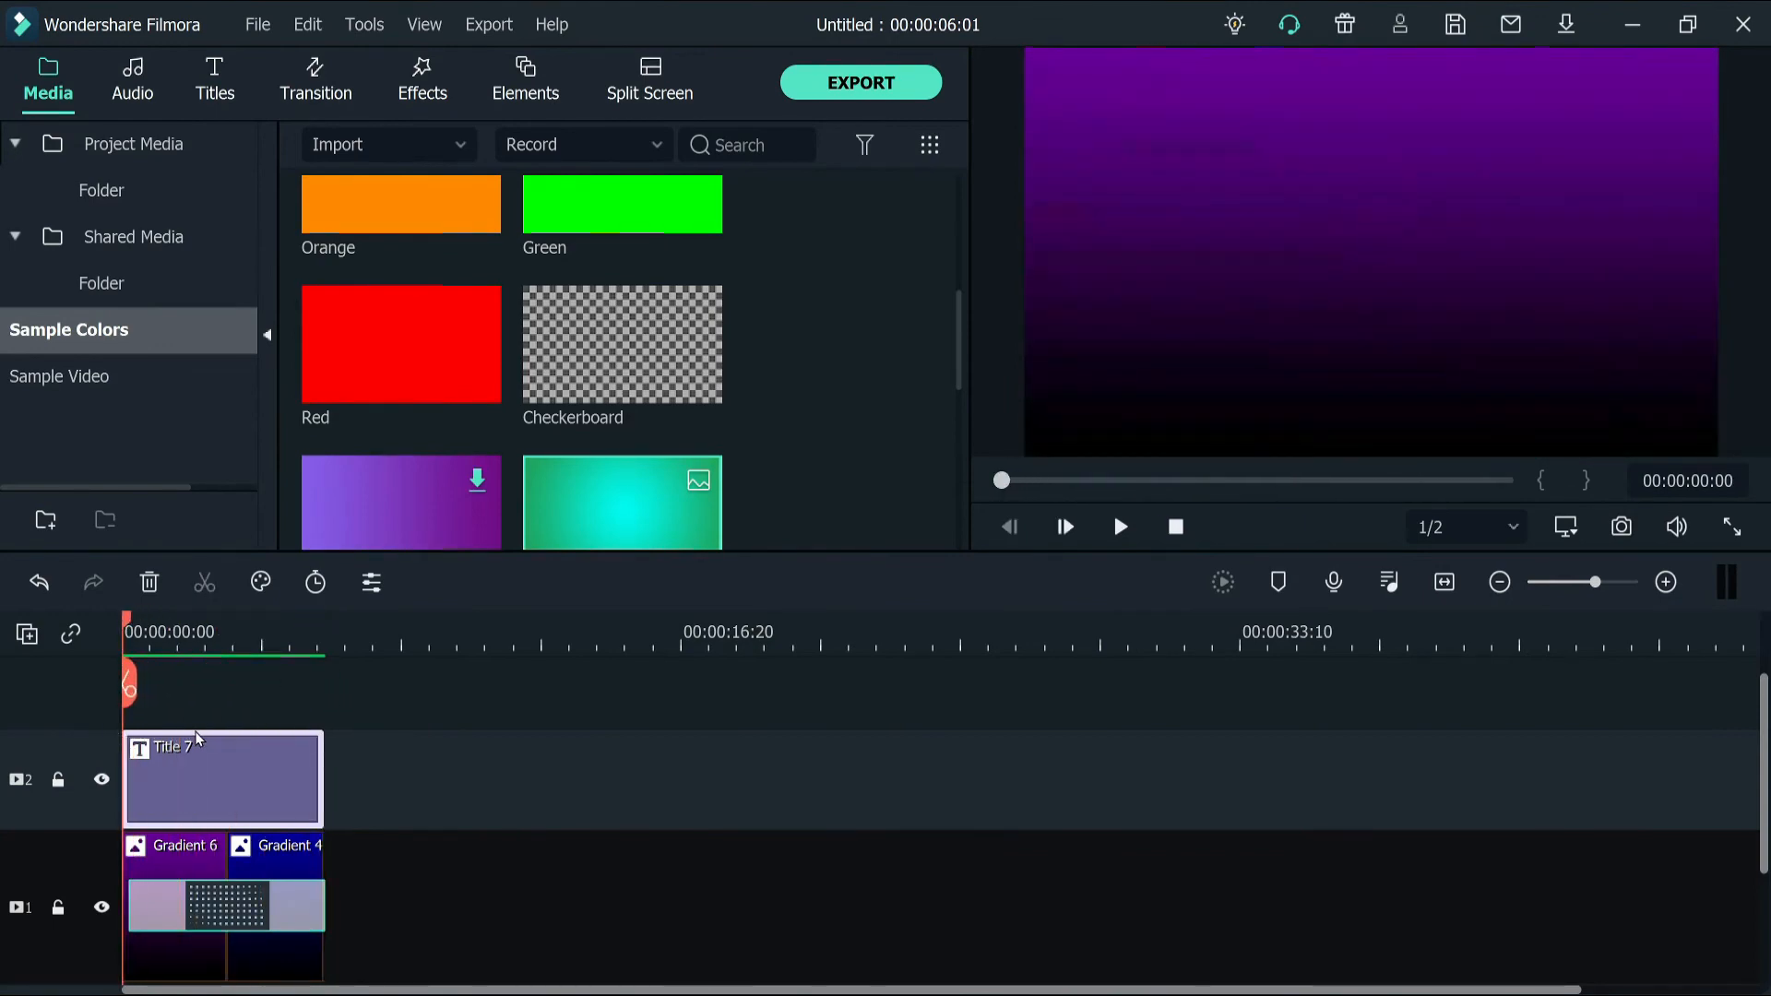
Delete the title, both gradient clips and their transition from the timeline
scroll(319, 906, down, 1)
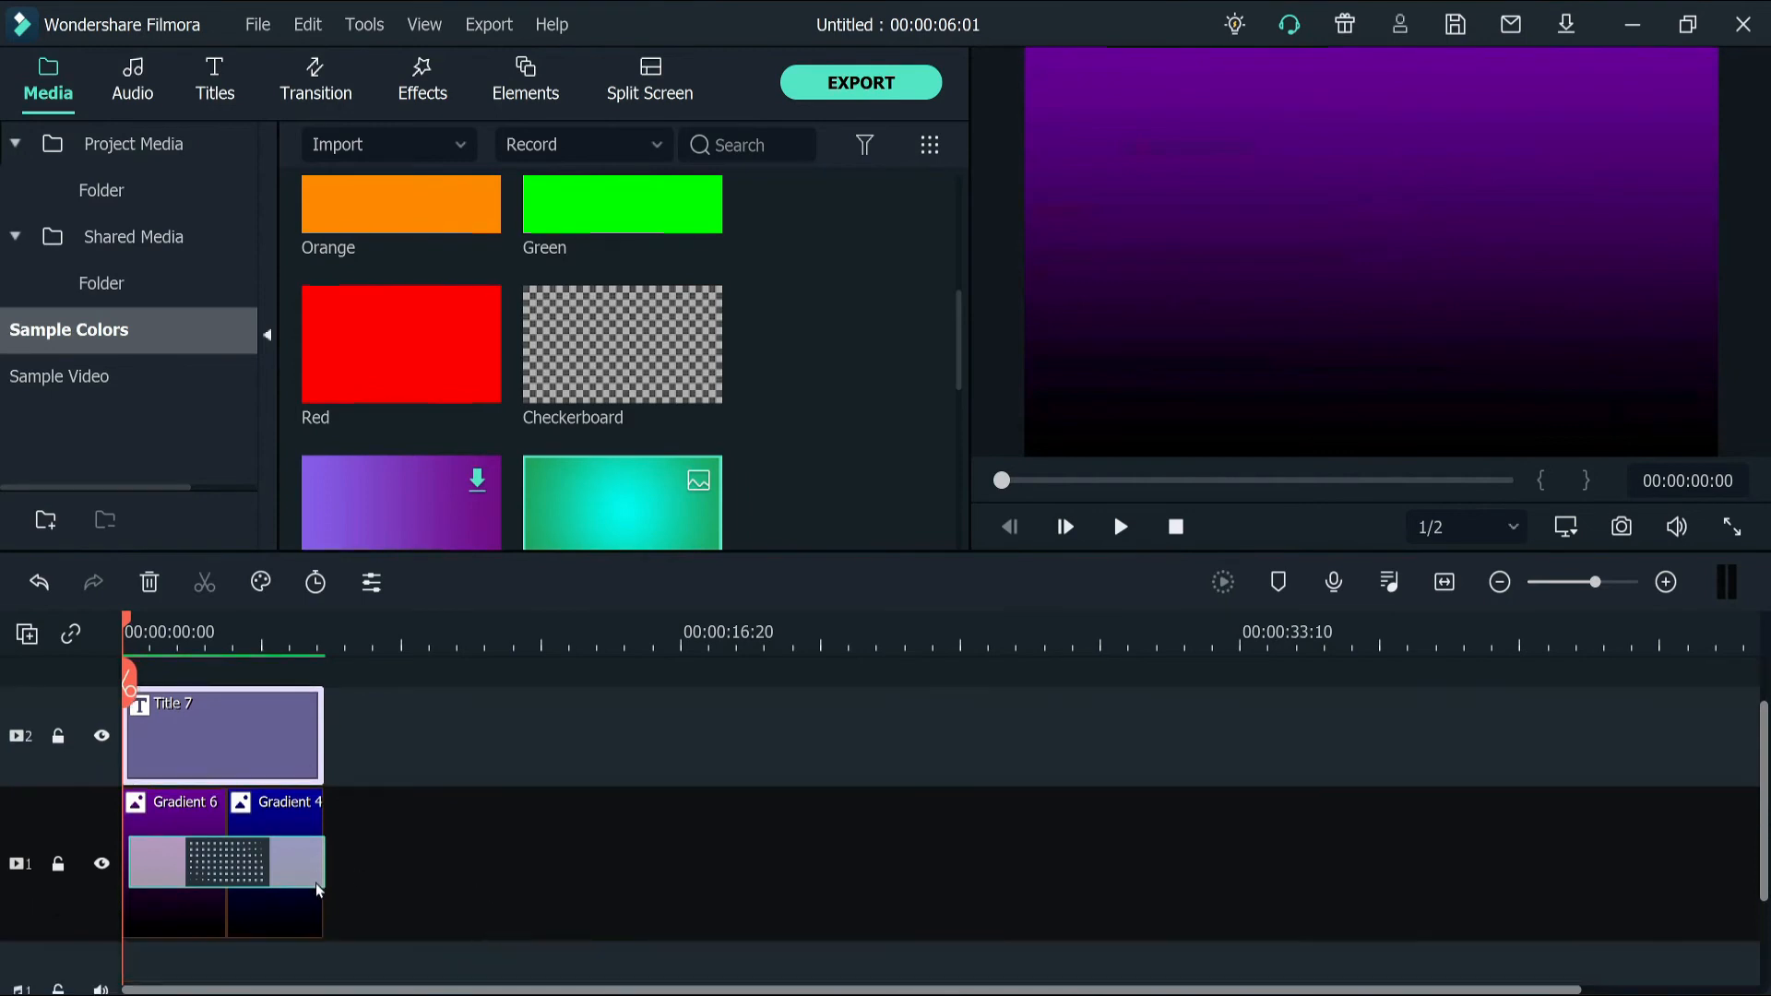
drag(479, 917, 167, 722)
key(Delete)
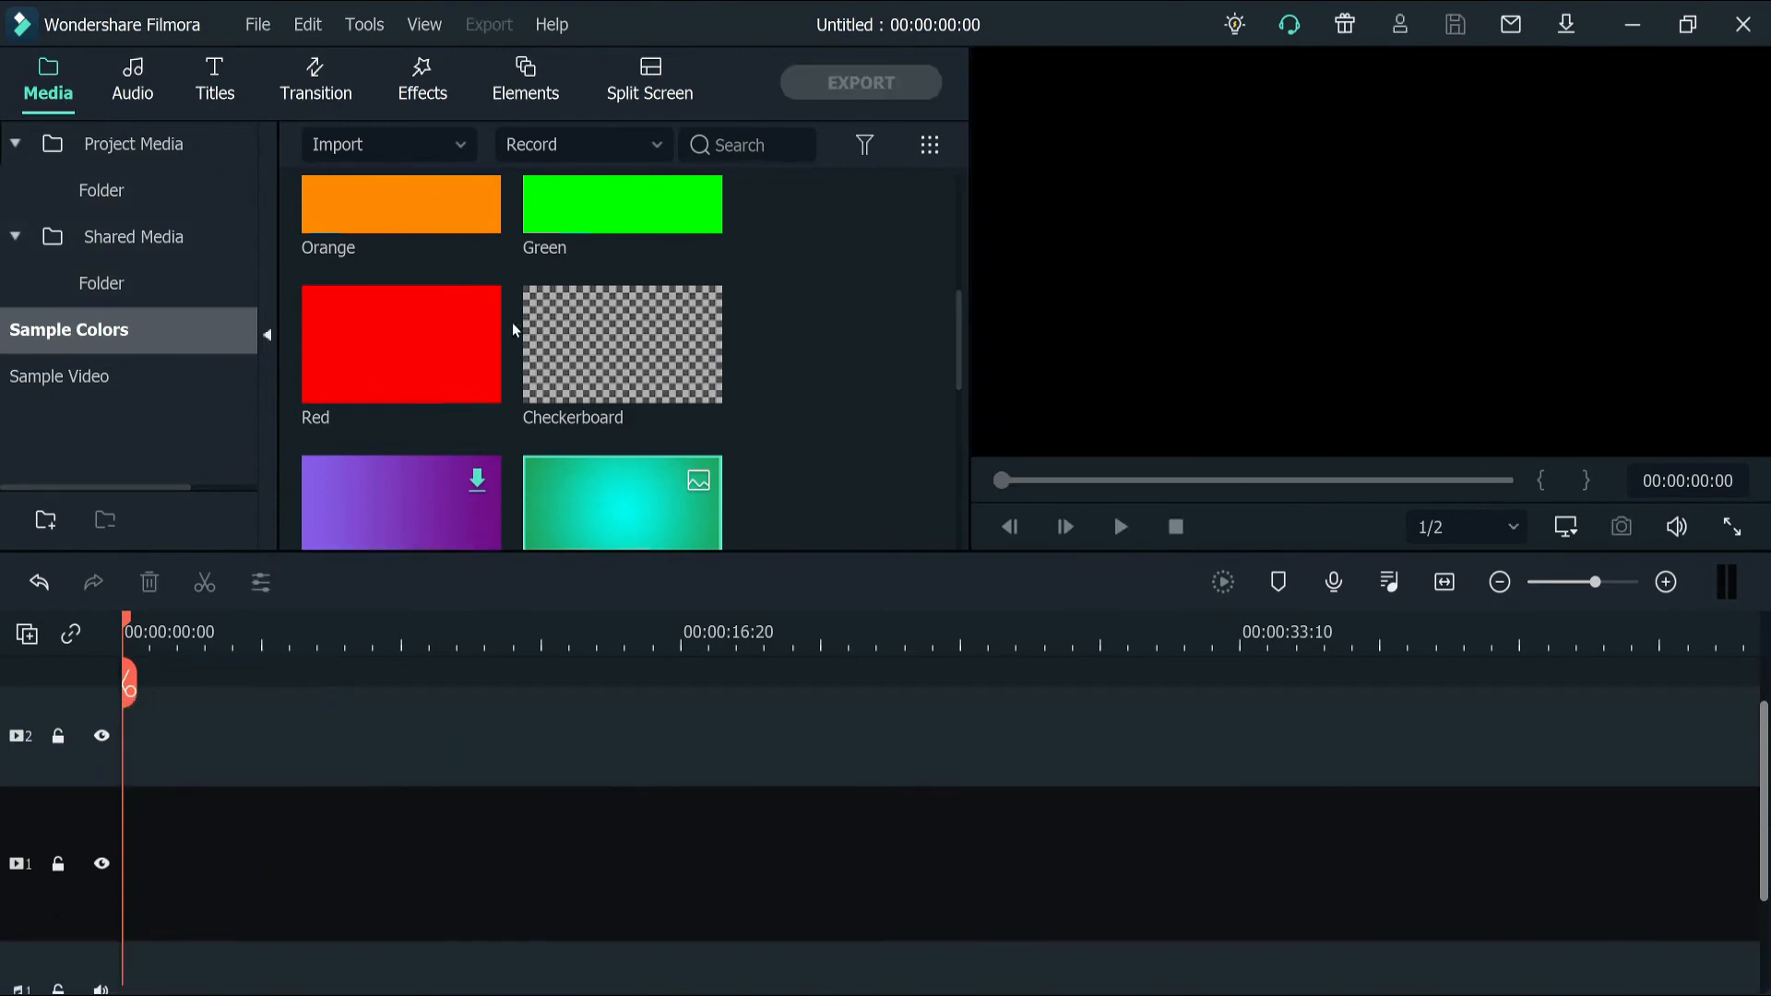
Import the Cyberpunk snip video from the Work > Youtube > CWC folder on drive D: into the project media
scroll(513, 330, up, 3)
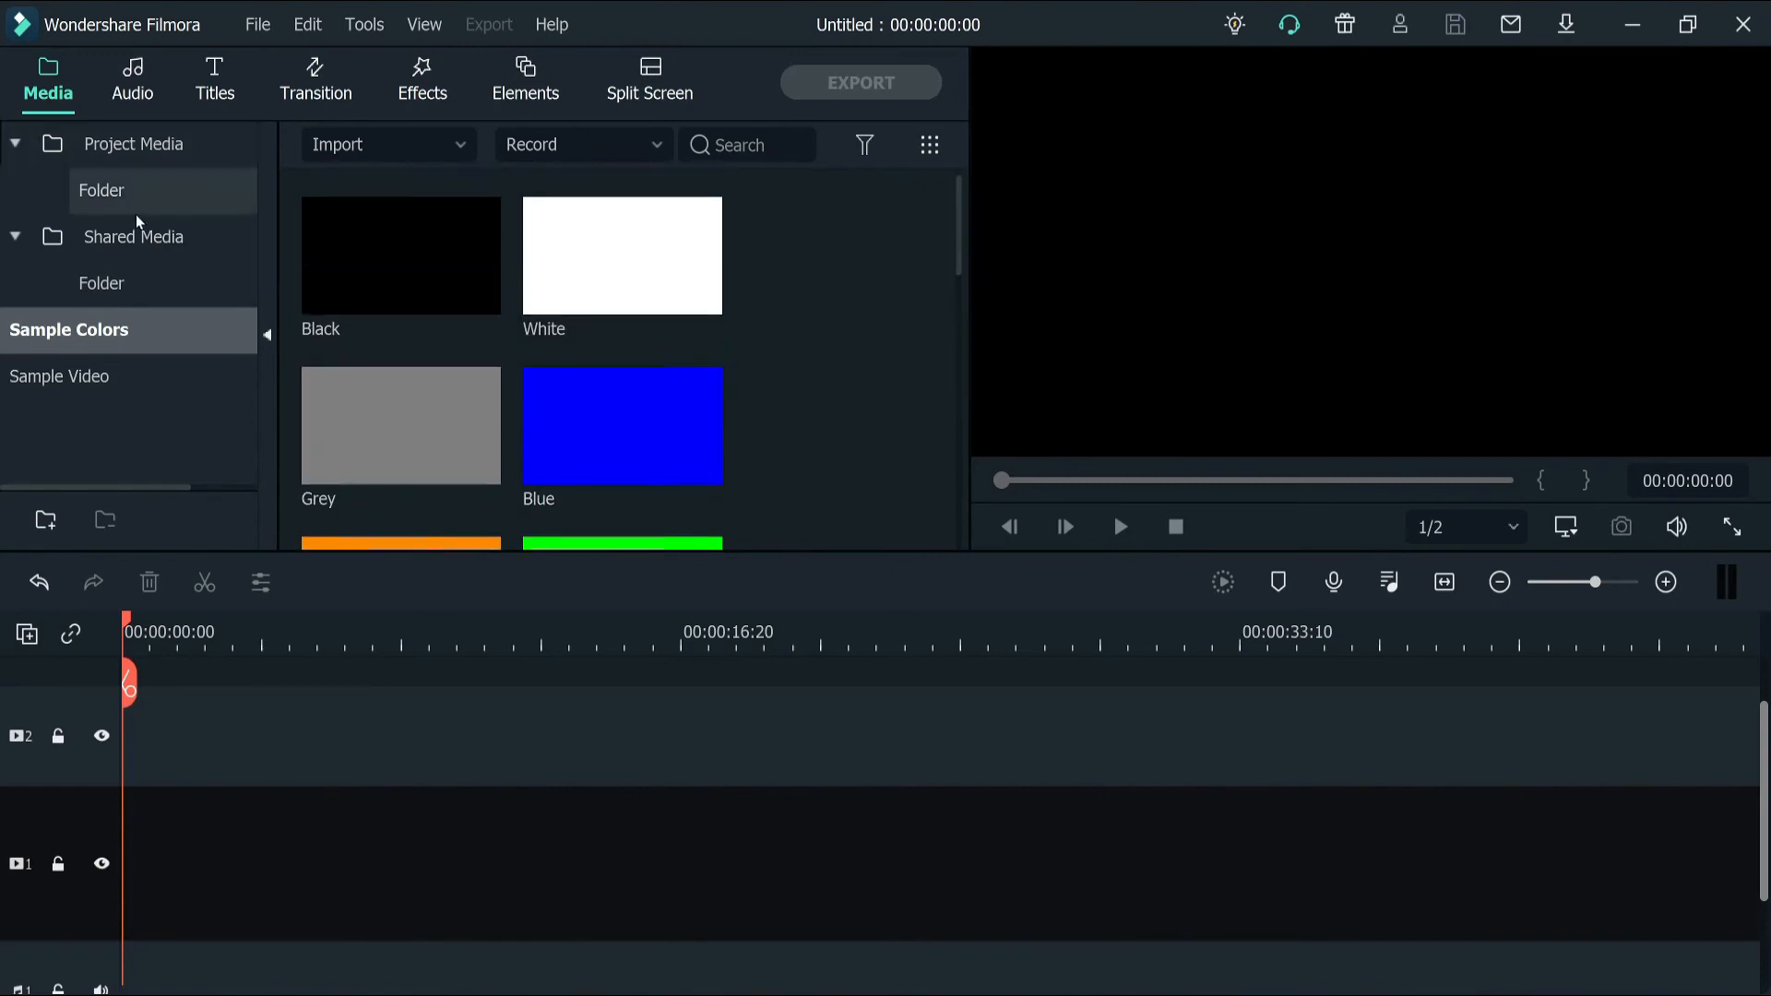
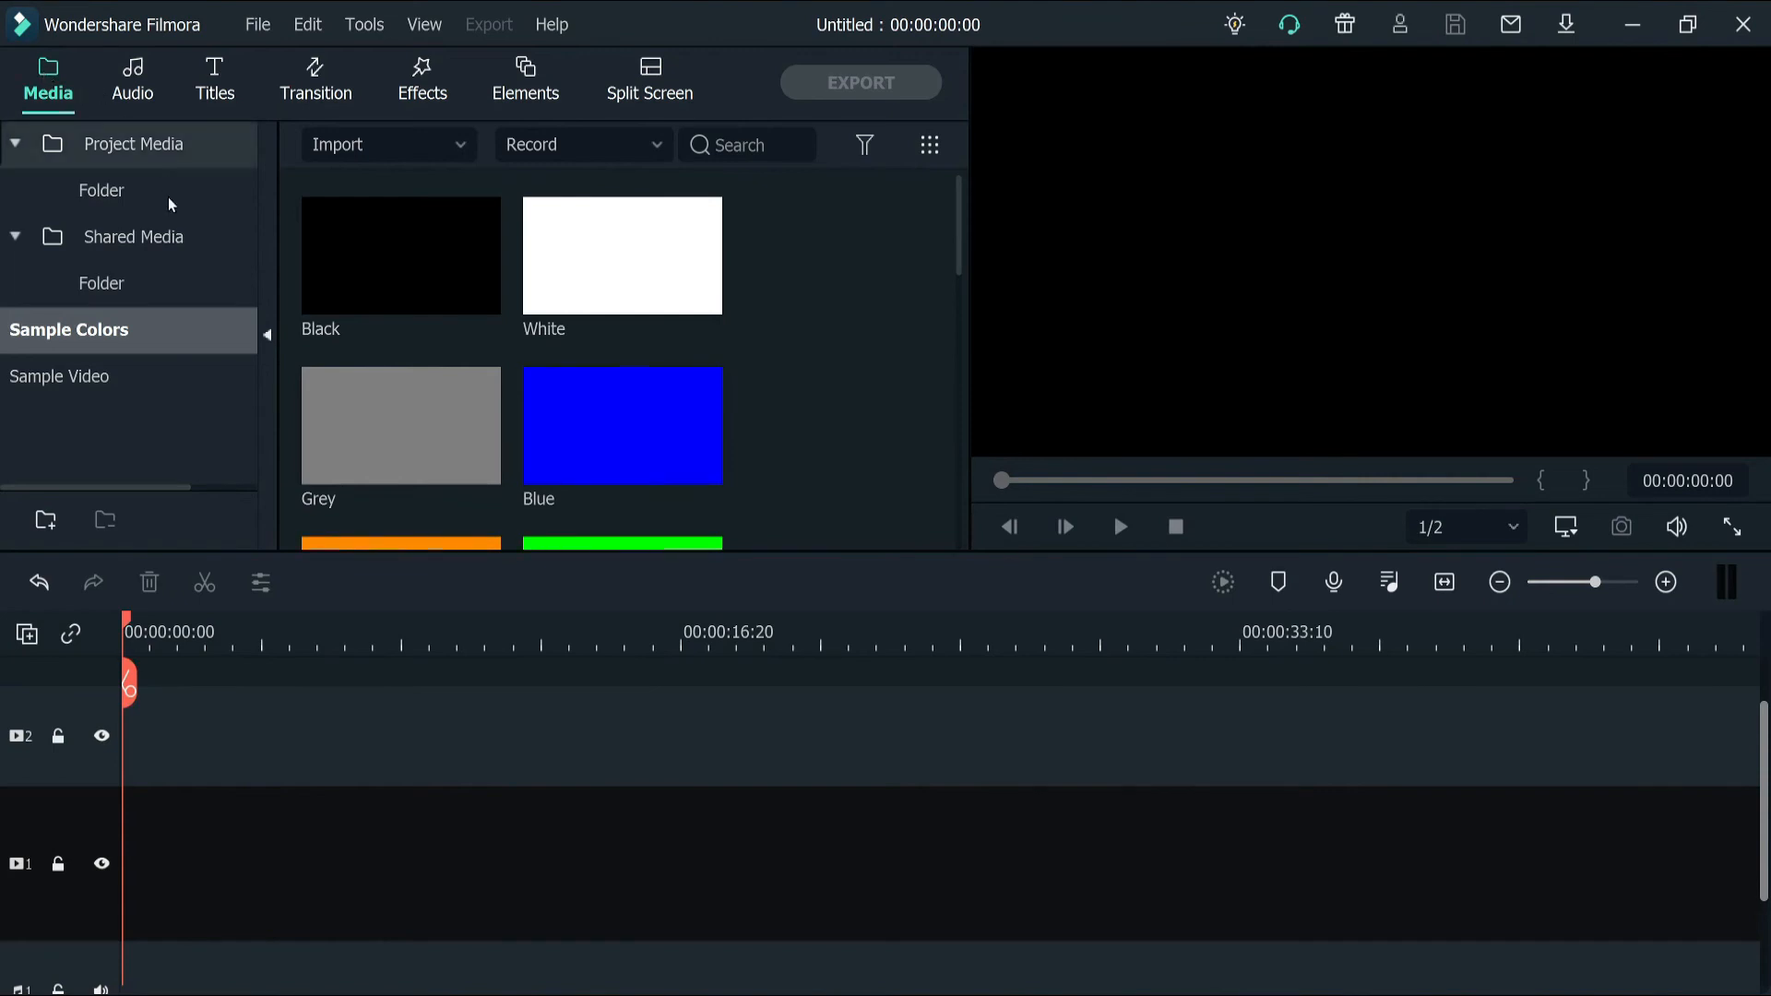
click(372, 145)
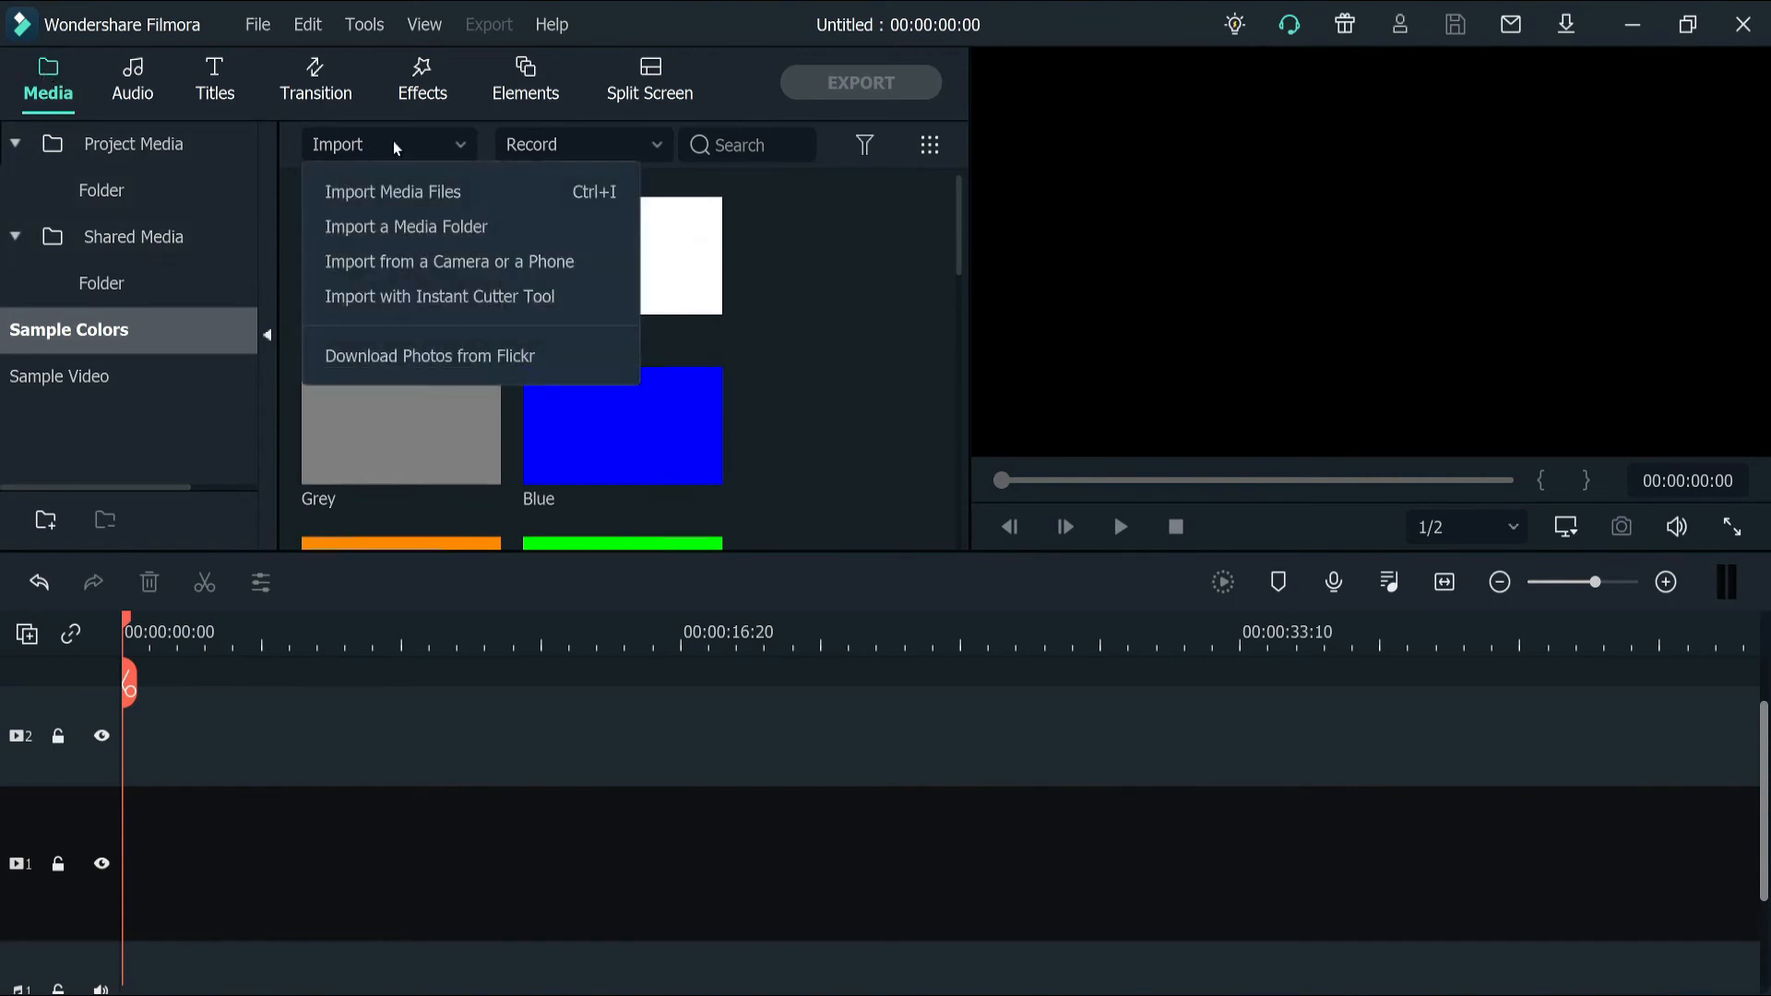
click(412, 196)
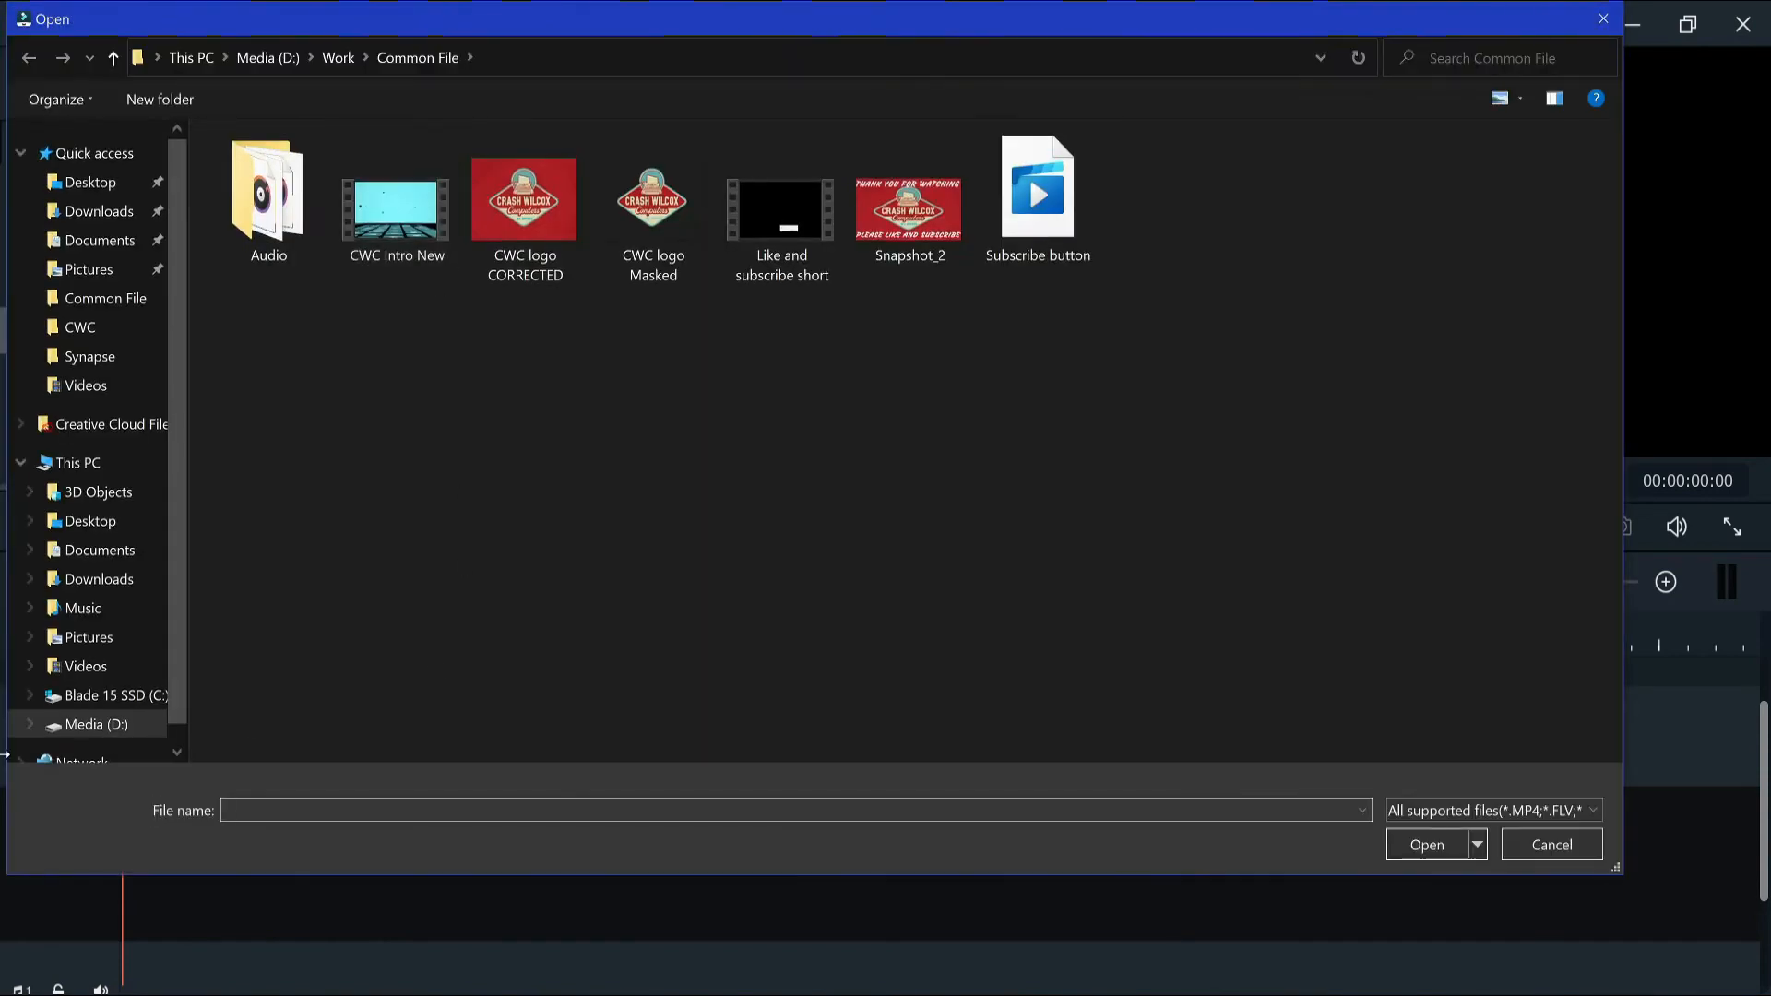
click(91, 724)
double_click(268, 371)
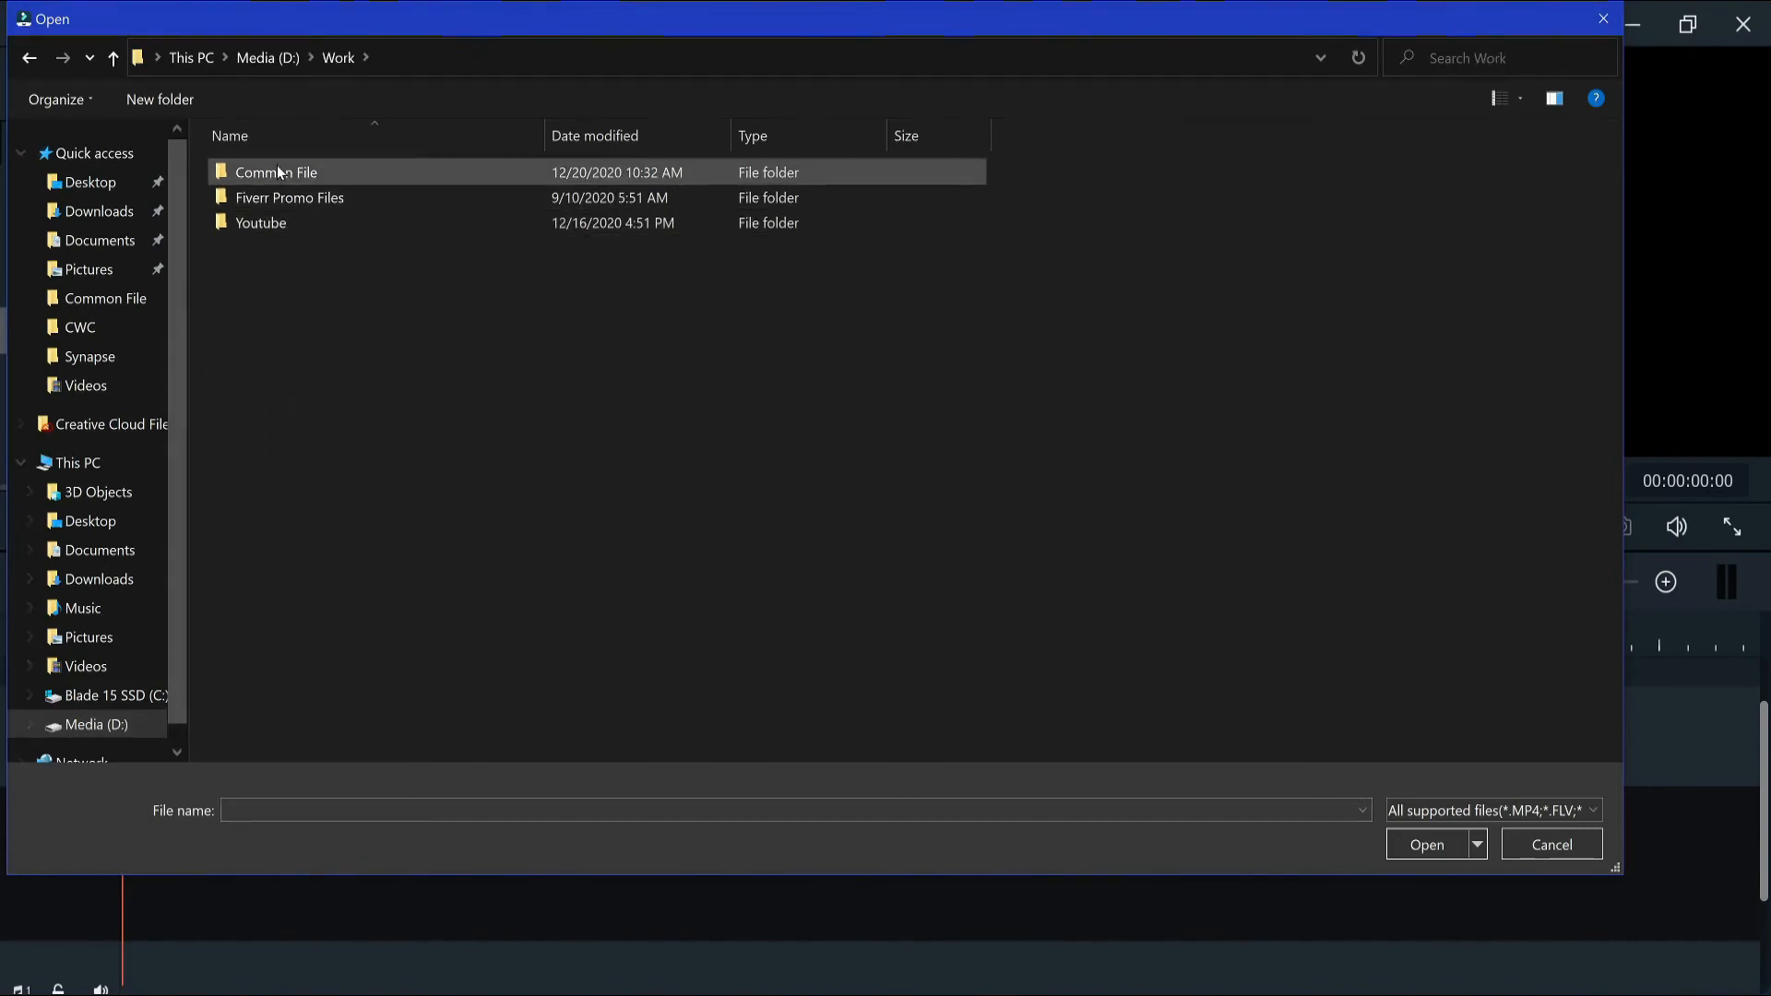
double_click(282, 224)
double_click(287, 186)
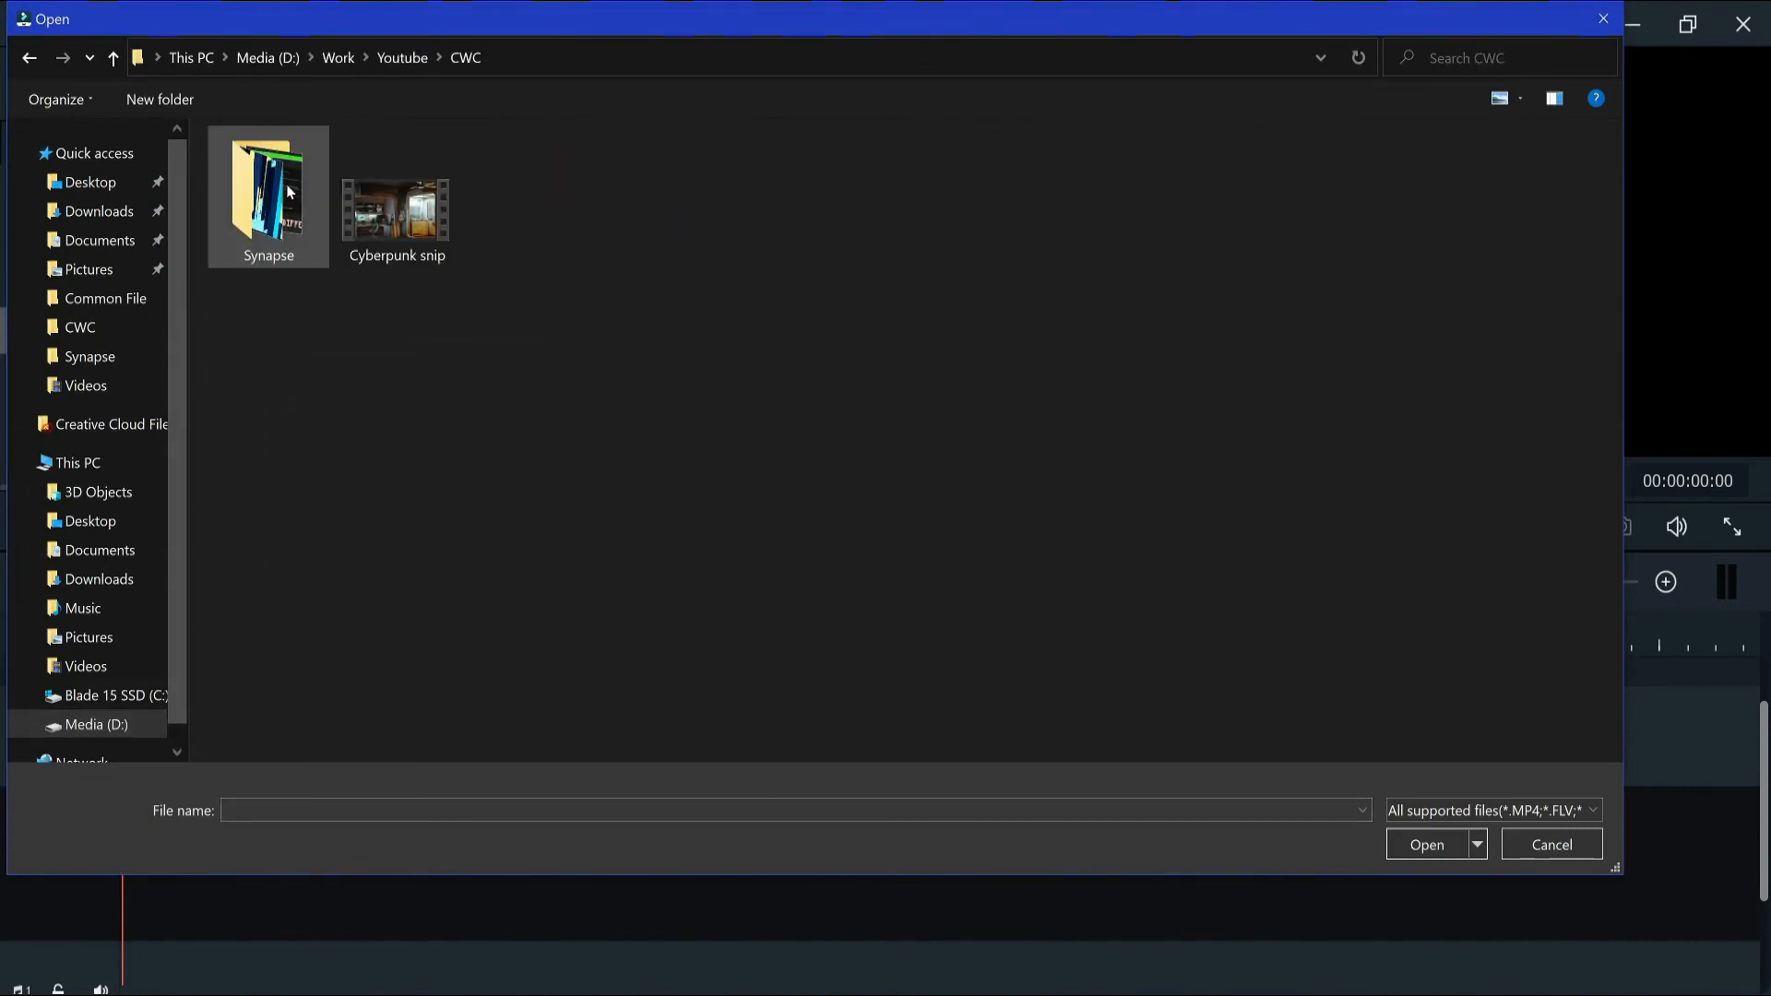
click(383, 217)
click(1424, 844)
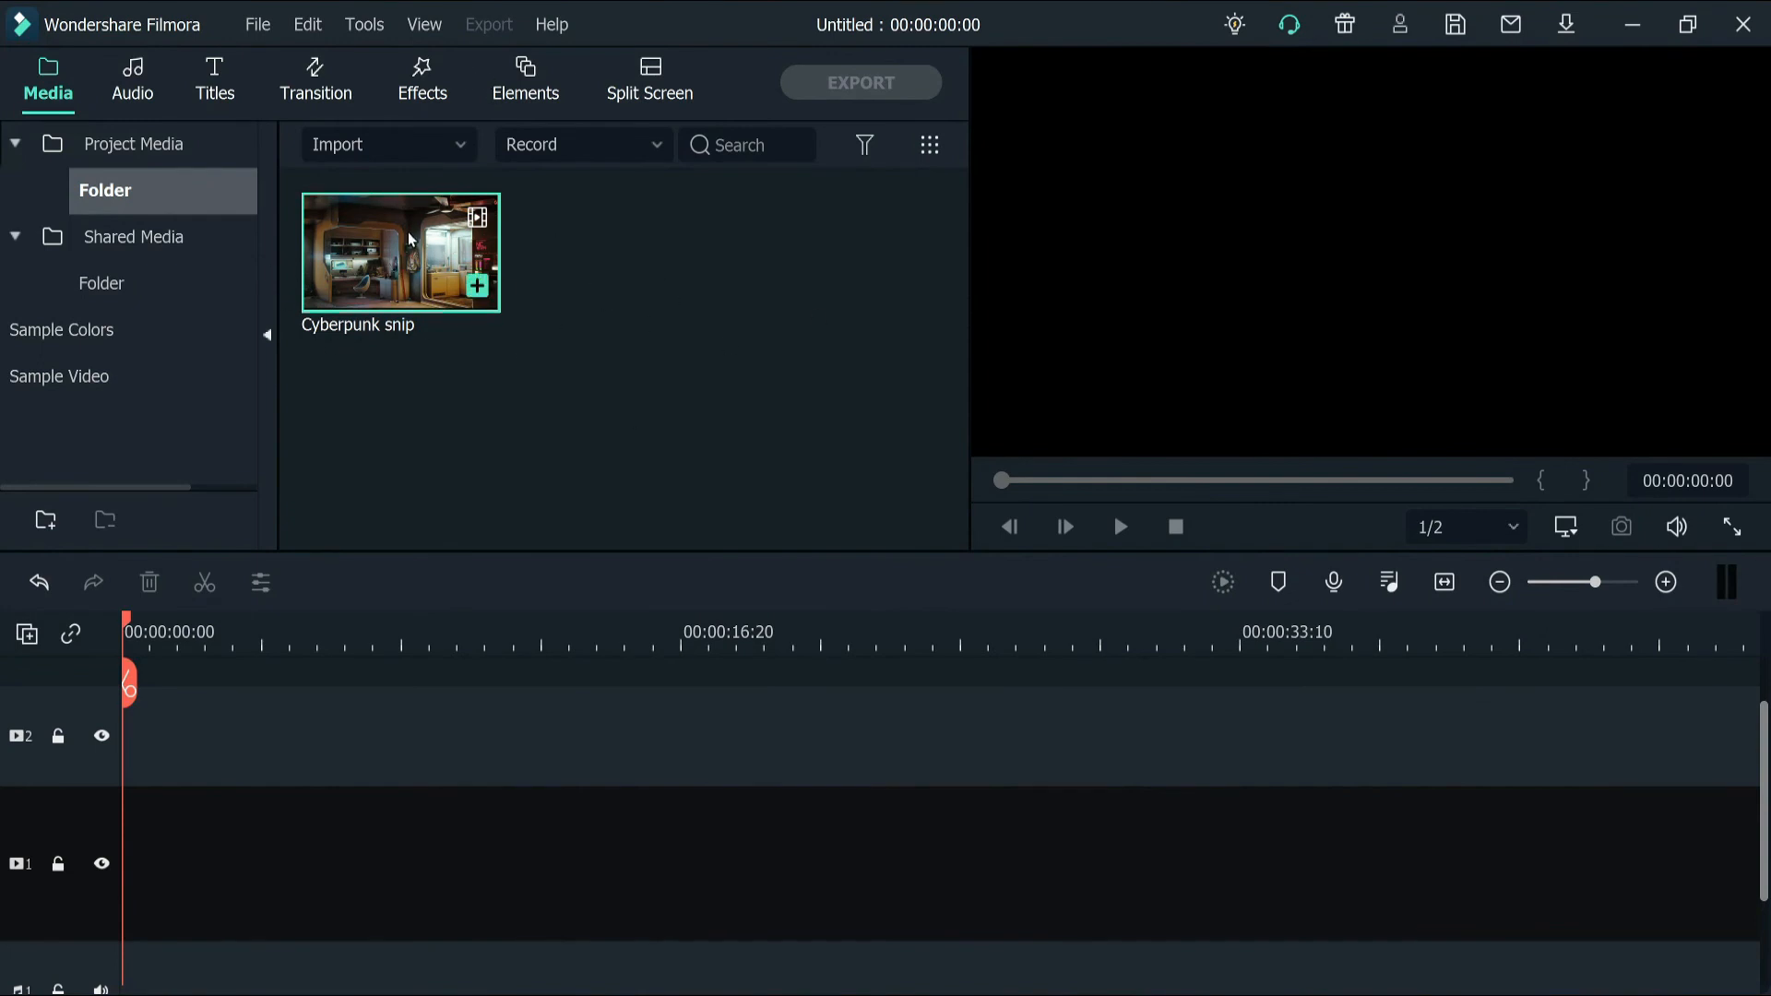
Place the Cyberpunk snip clip at the start of video track 1
drag(410, 238, 134, 908)
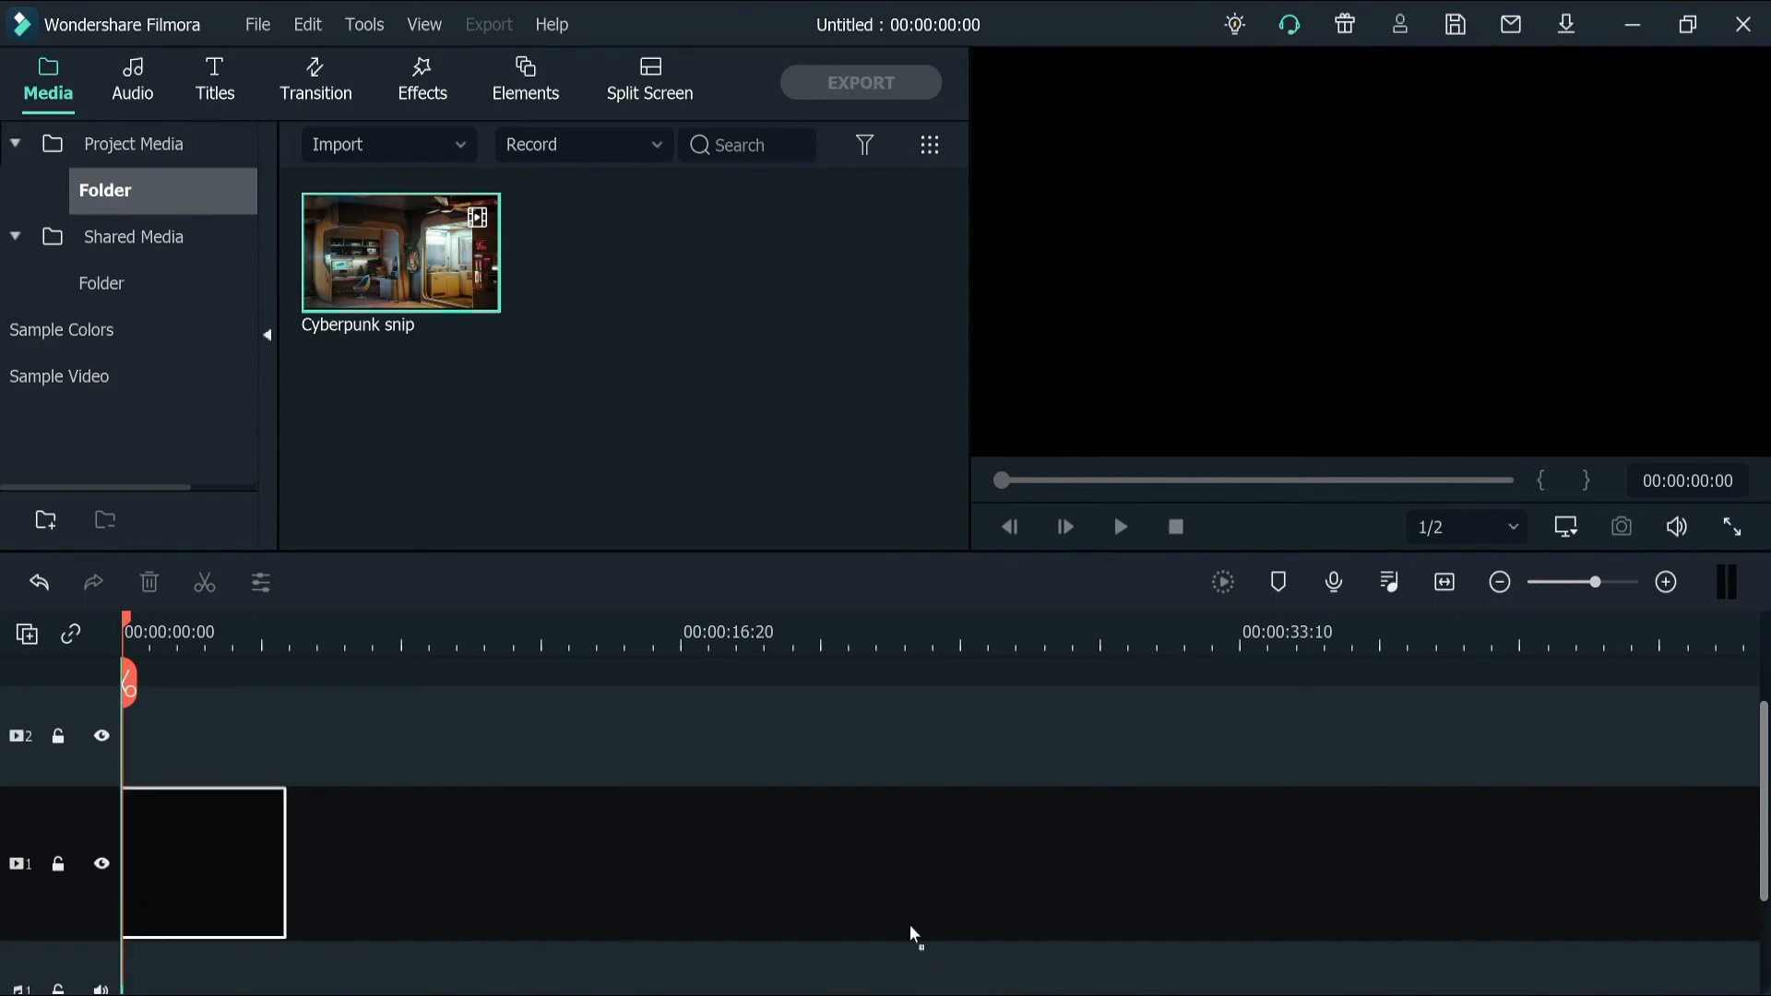
drag(909, 924, 964, 904)
click(738, 563)
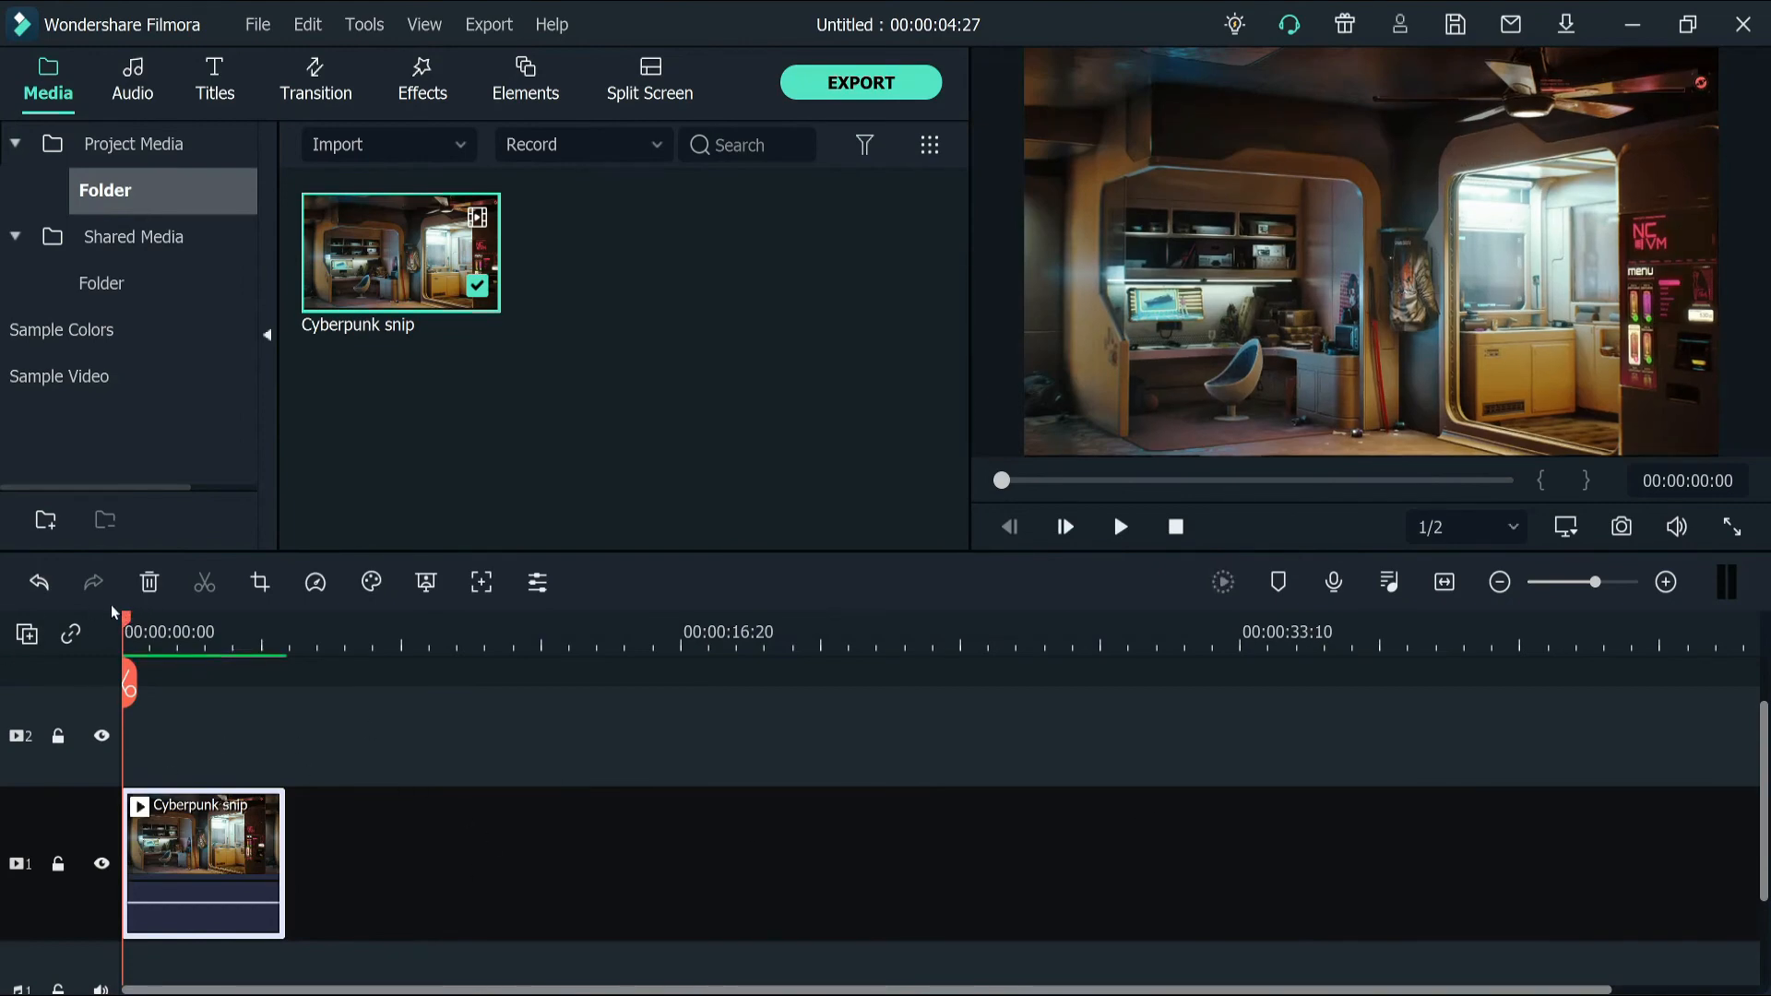
drag(124, 617, 125, 706)
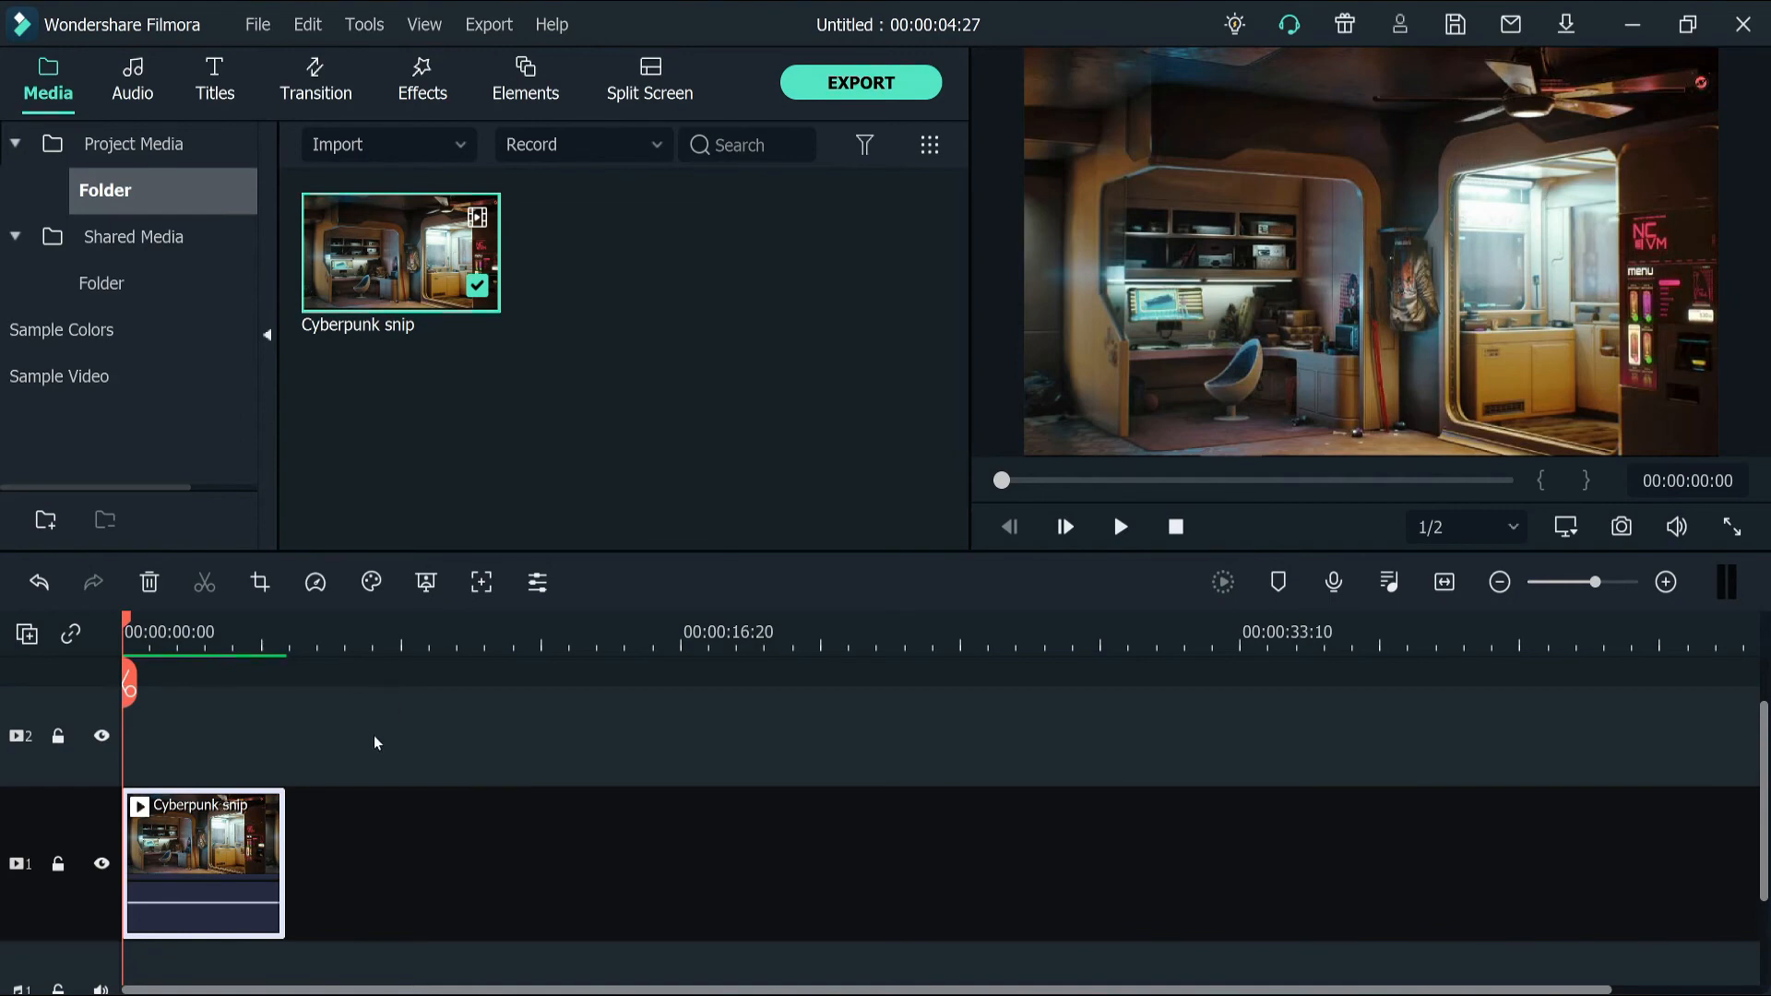
Add the Pixel Block Pack lower third with clouds and colourful hills to track 2 and trim it to the end of the Cyberpunk snip clip
click(229, 98)
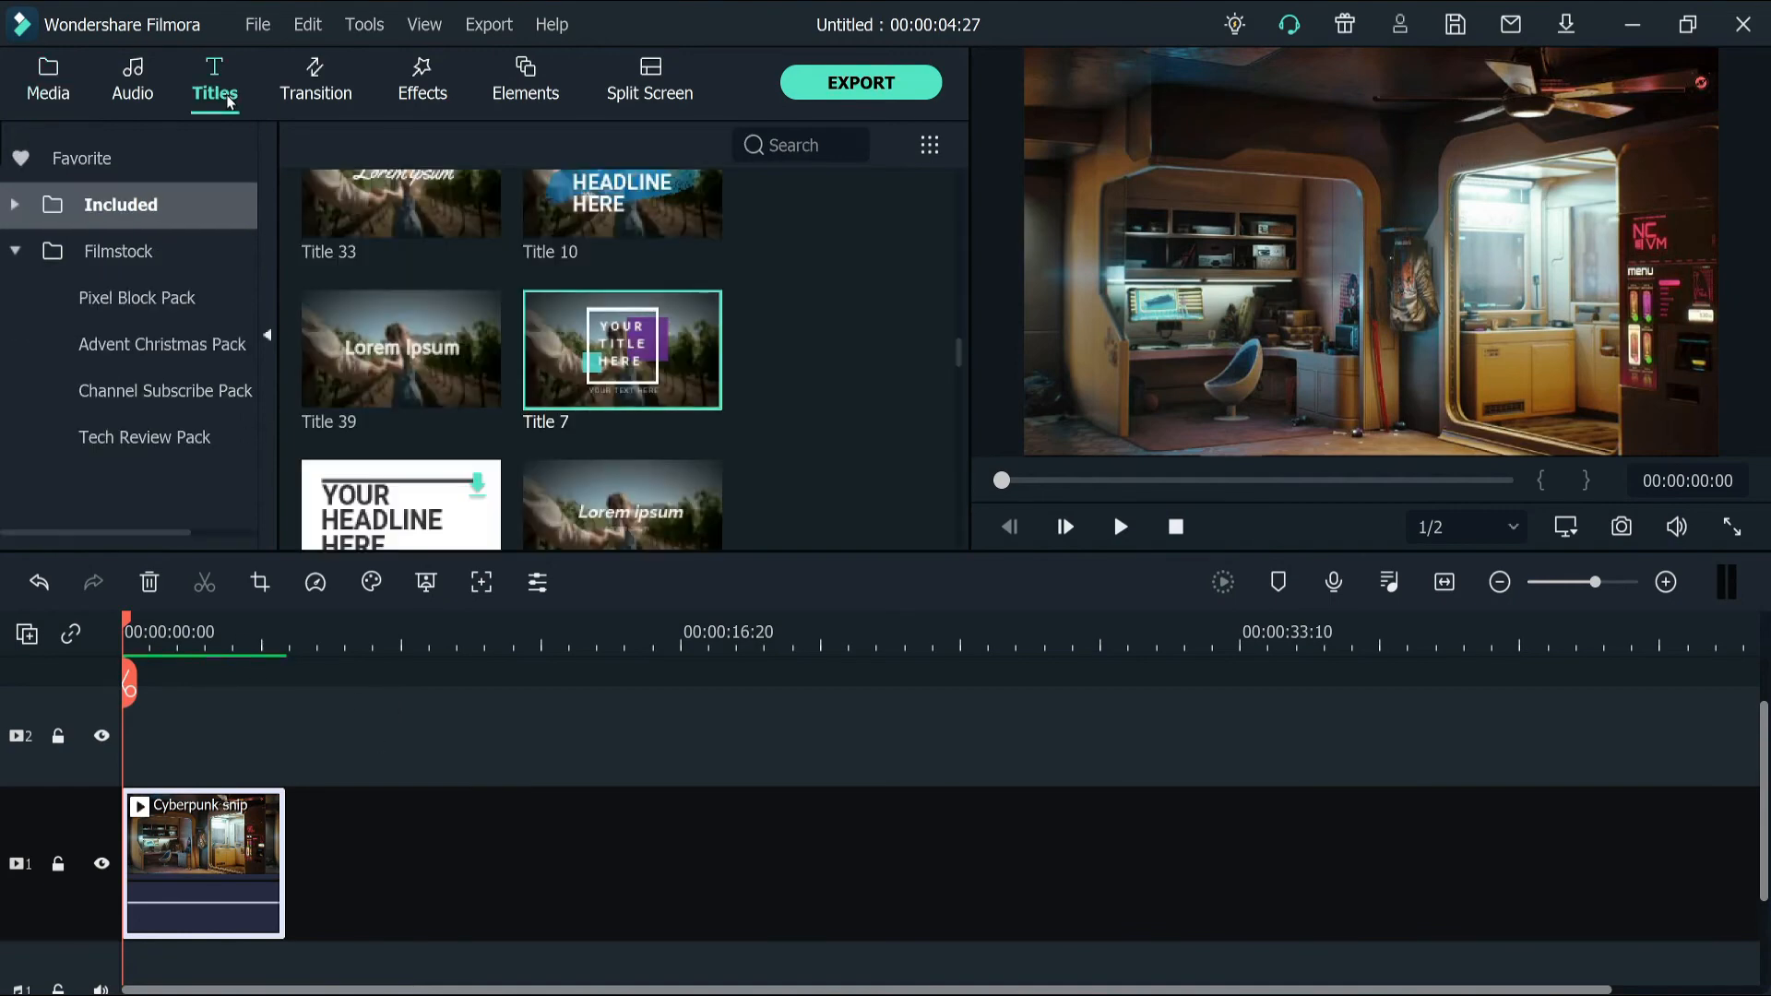
click(117, 307)
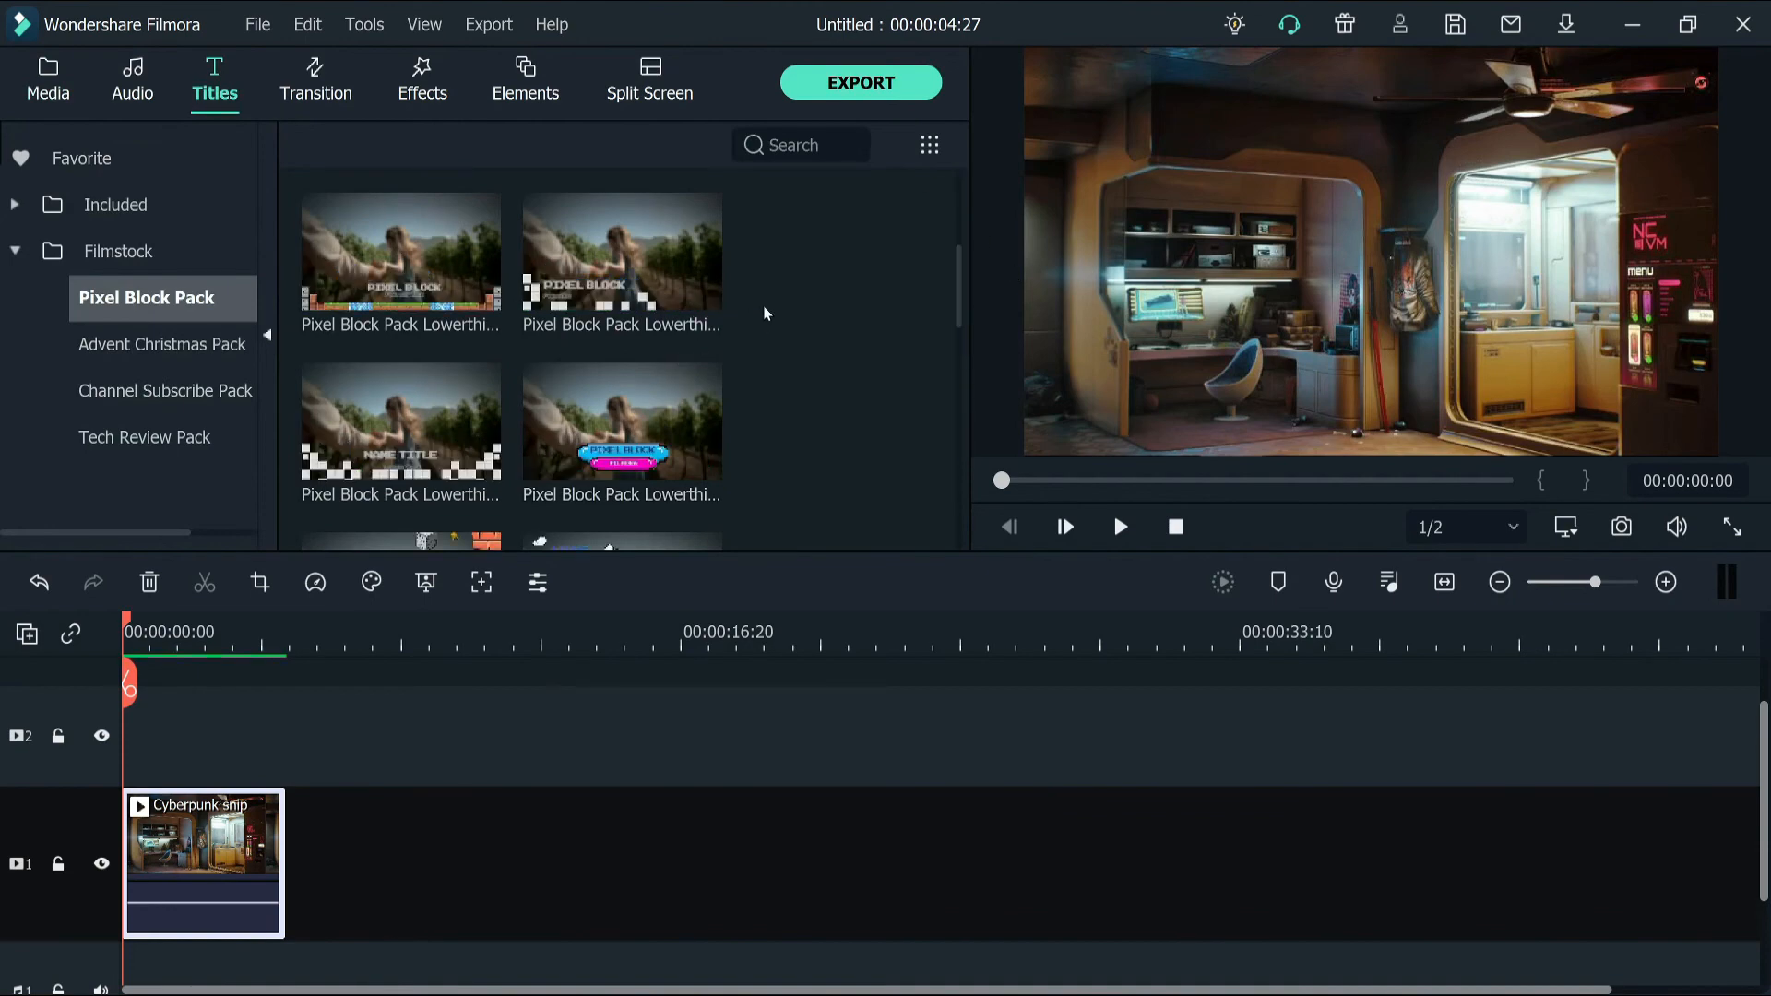
scroll(762, 307, down, 8)
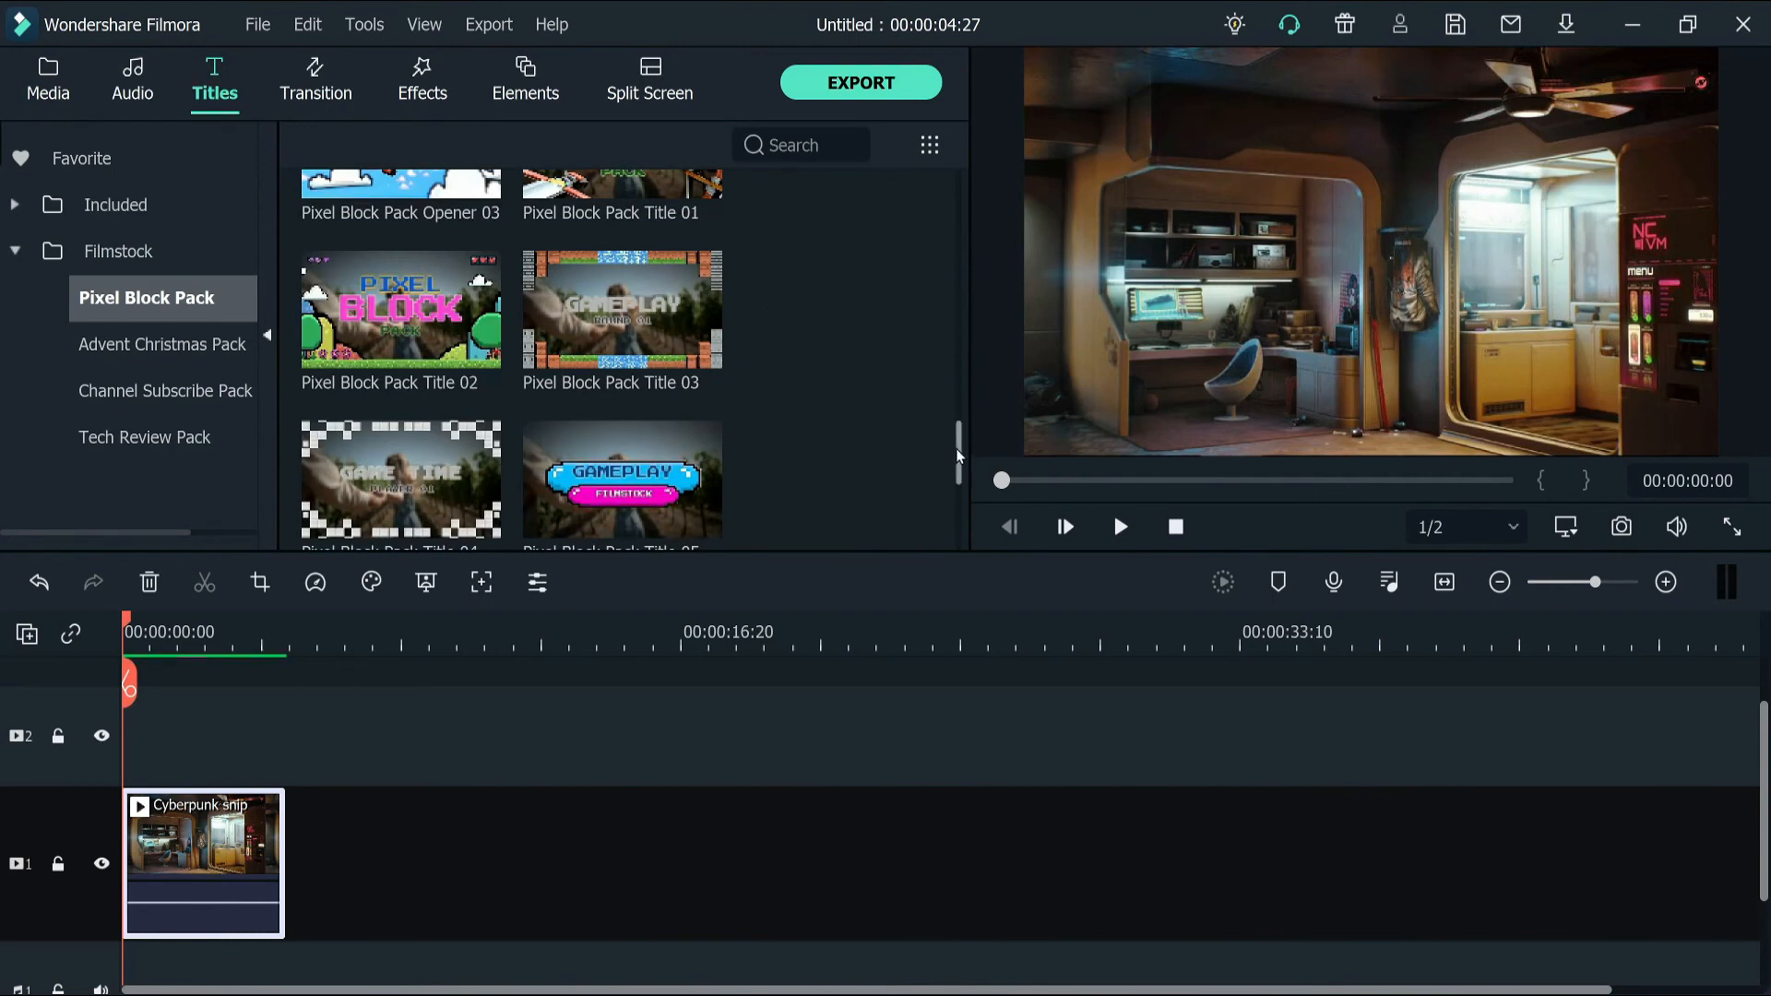
drag(955, 449, 941, 309)
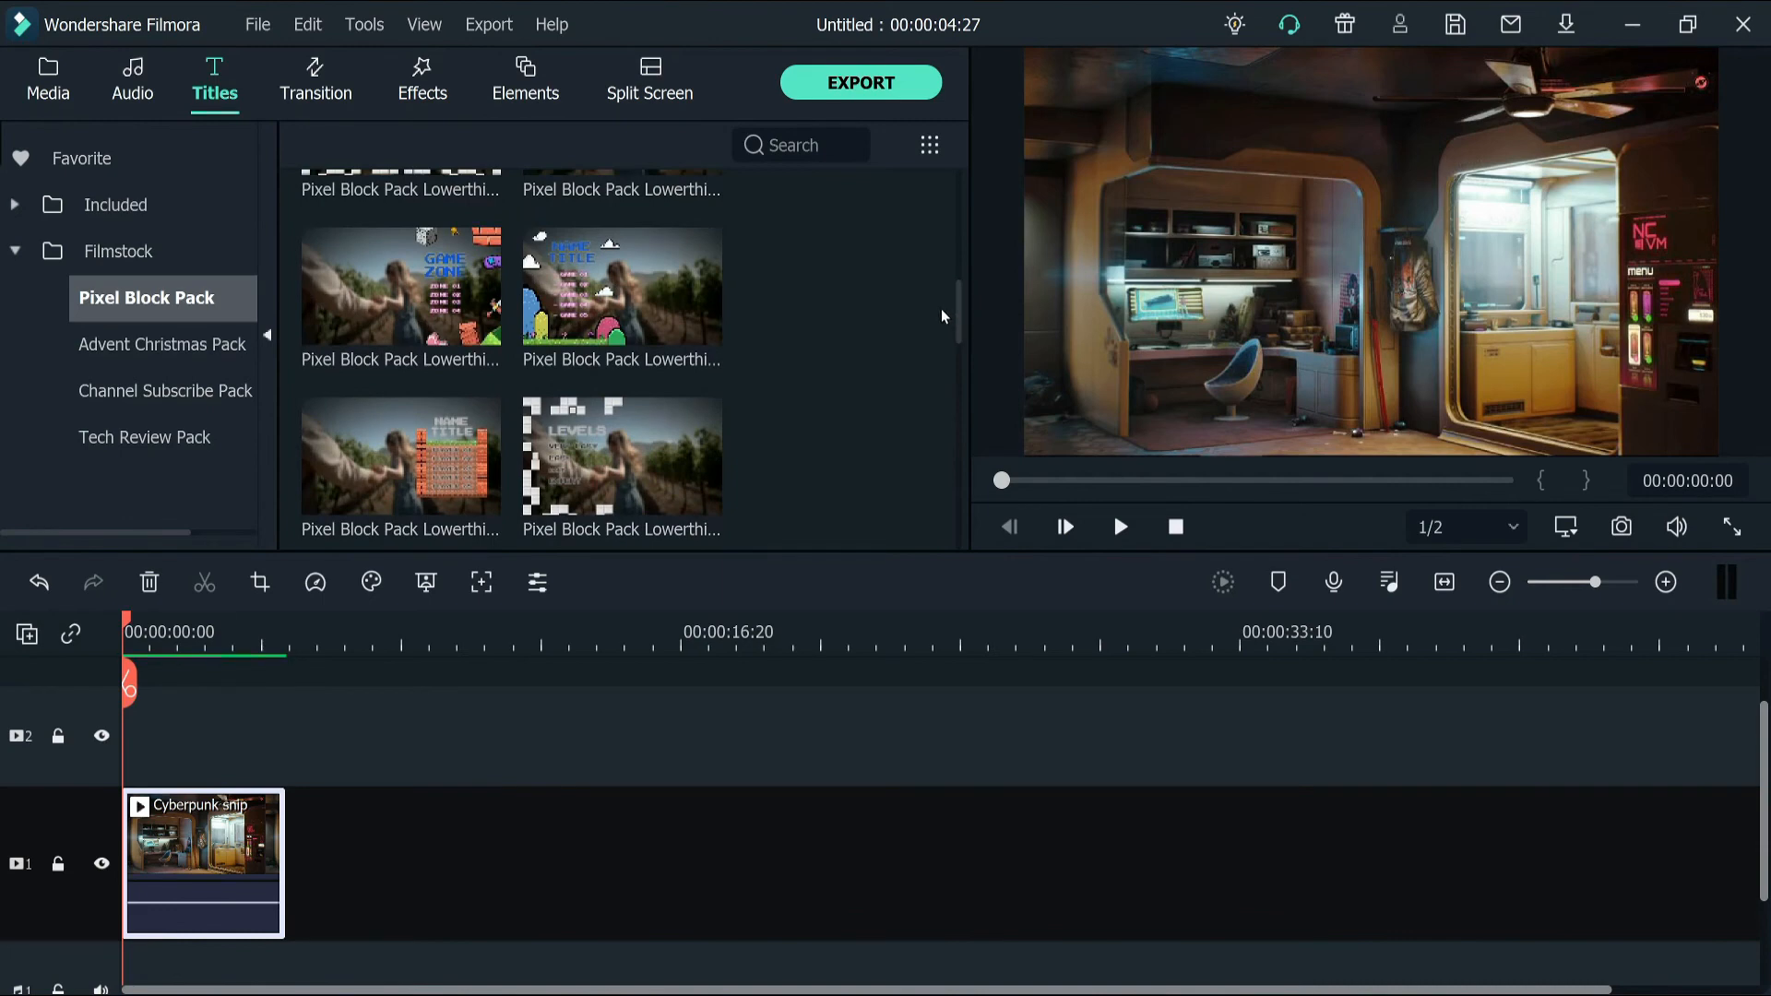
click(633, 254)
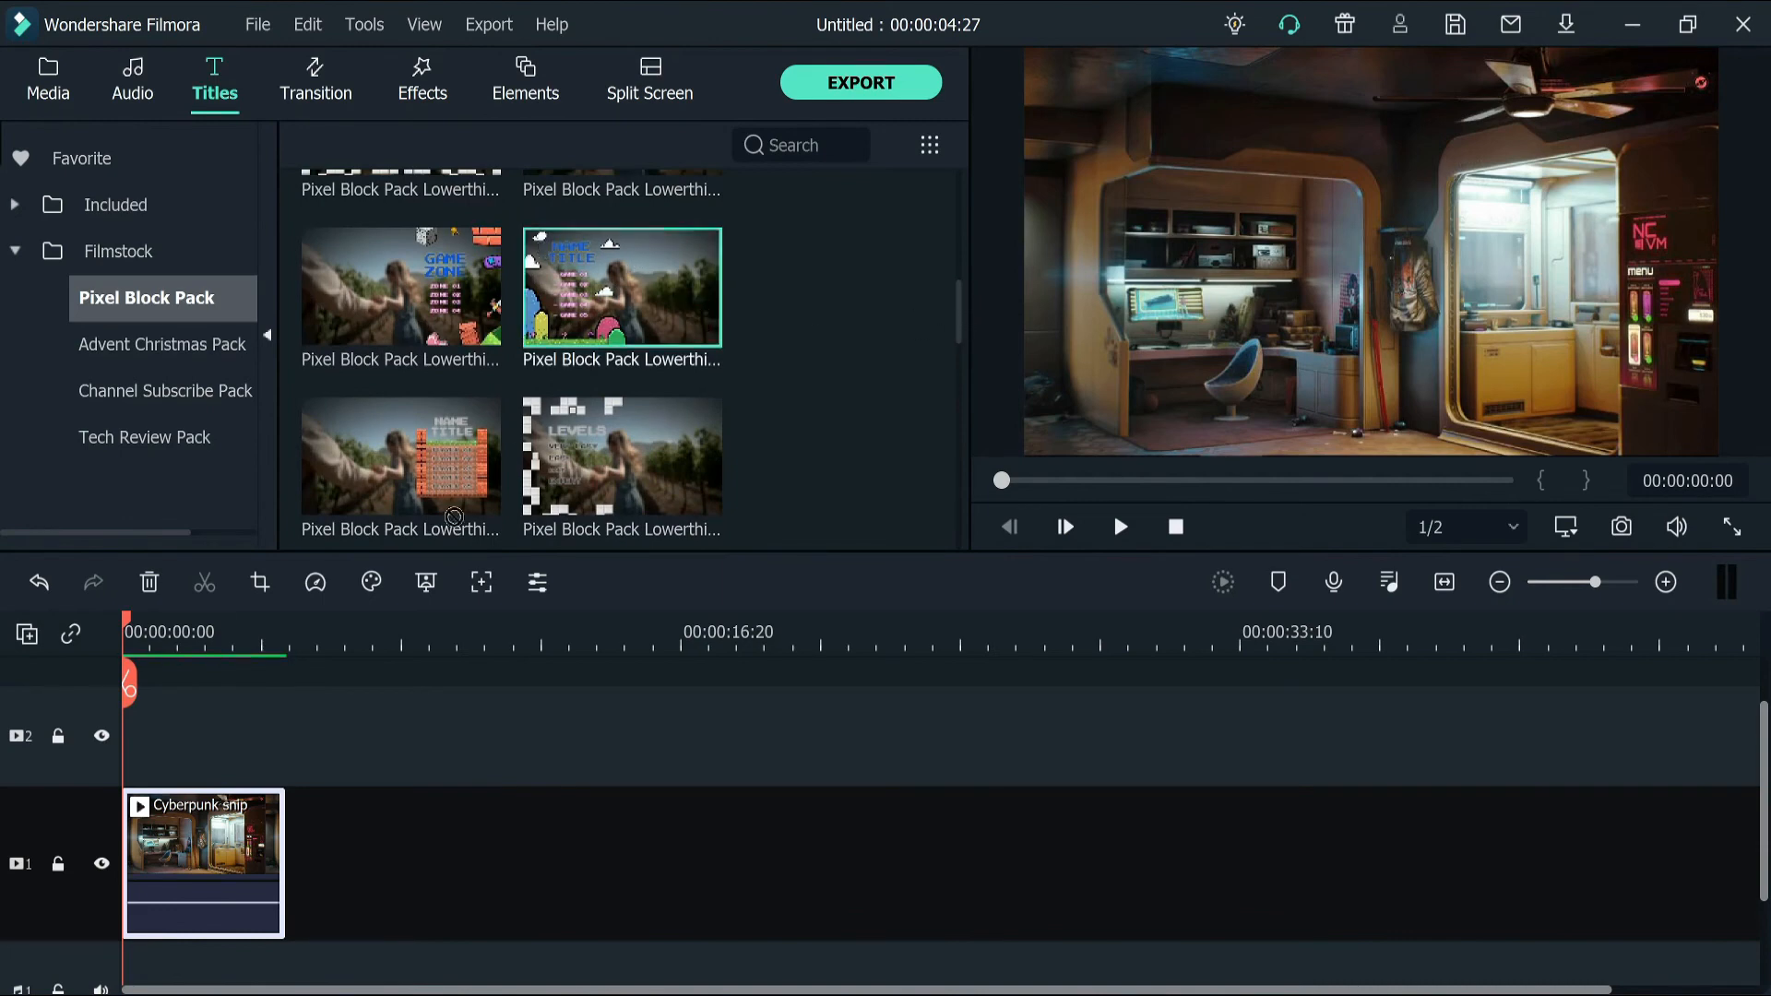
drag(454, 515, 129, 735)
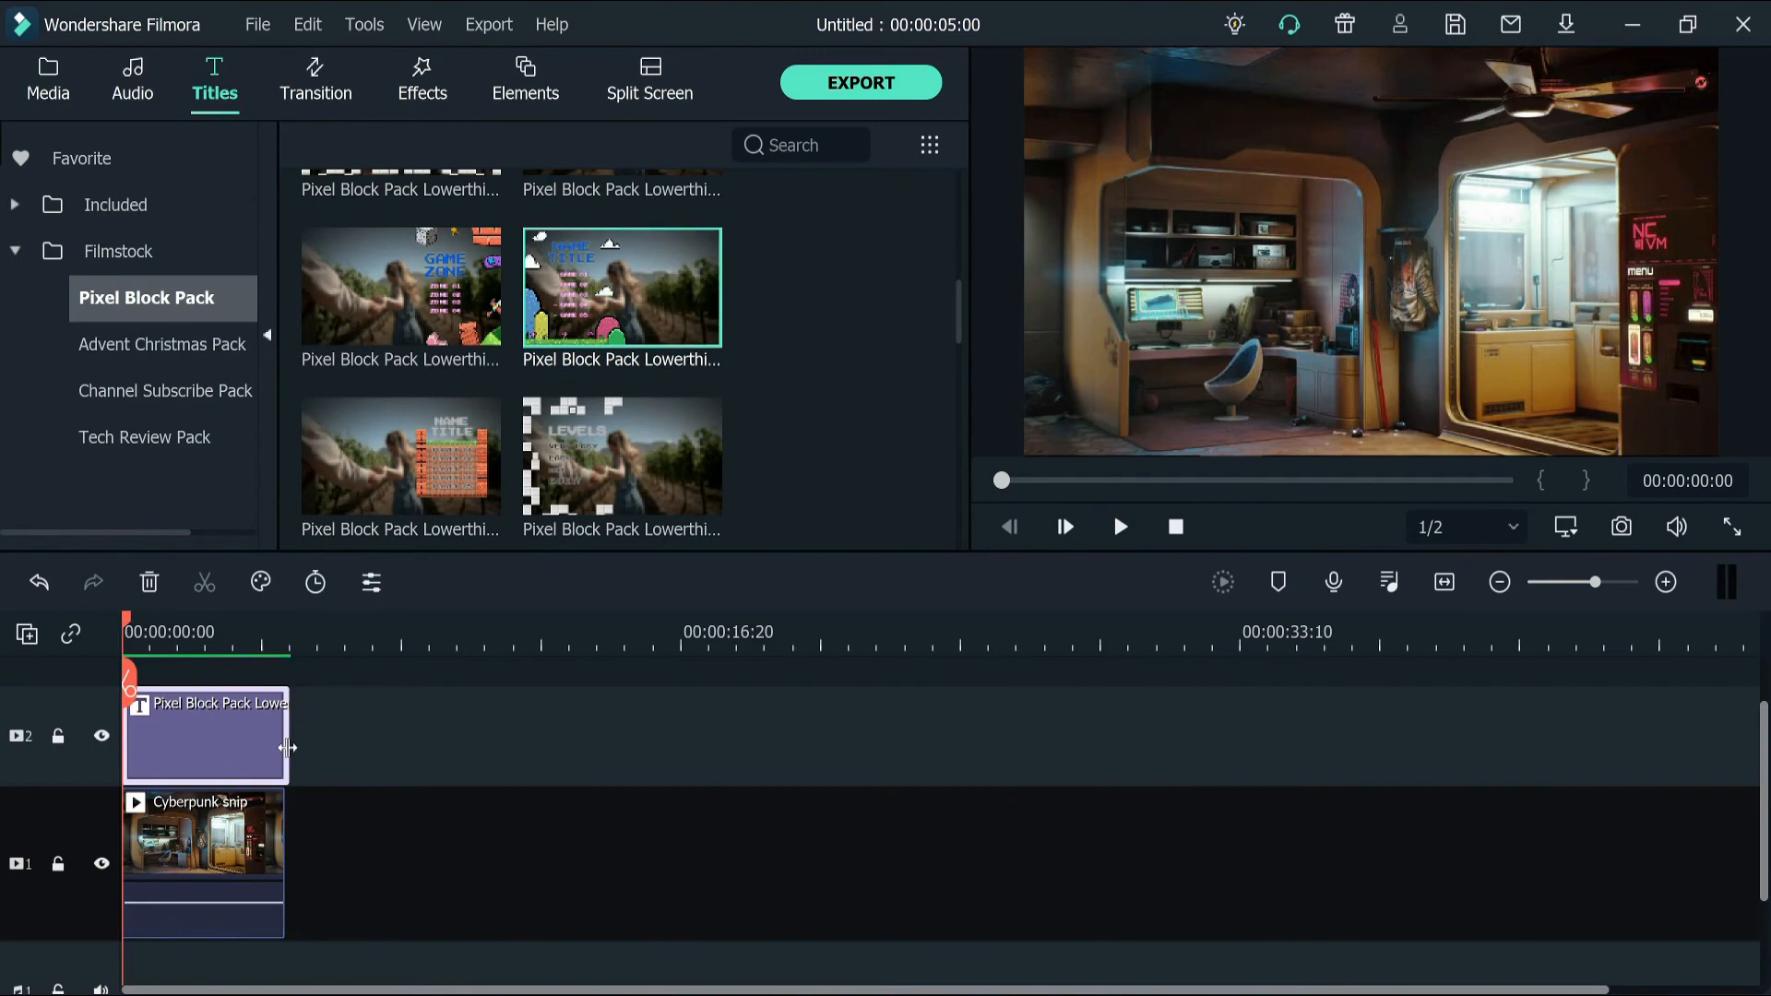
drag(287, 748, 284, 747)
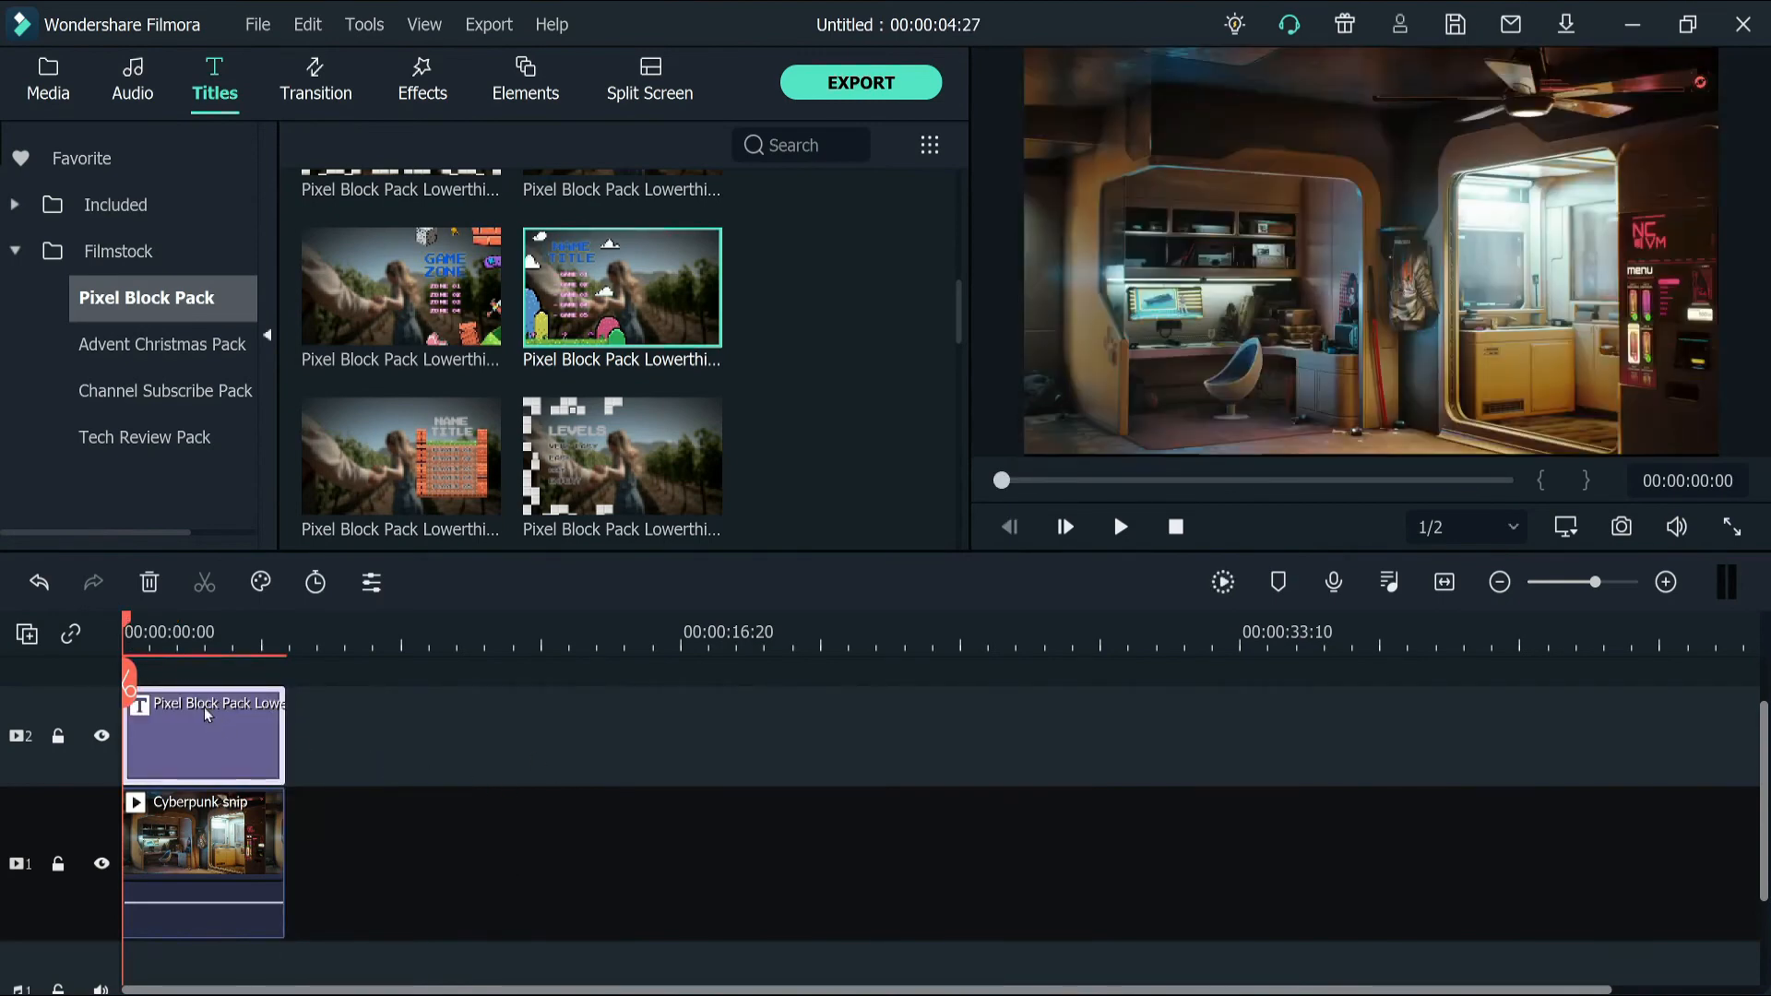
Open the Pixel Block Pack title in the advanced text editor and scrub its preview to 00:00:00:09
double_click(200, 720)
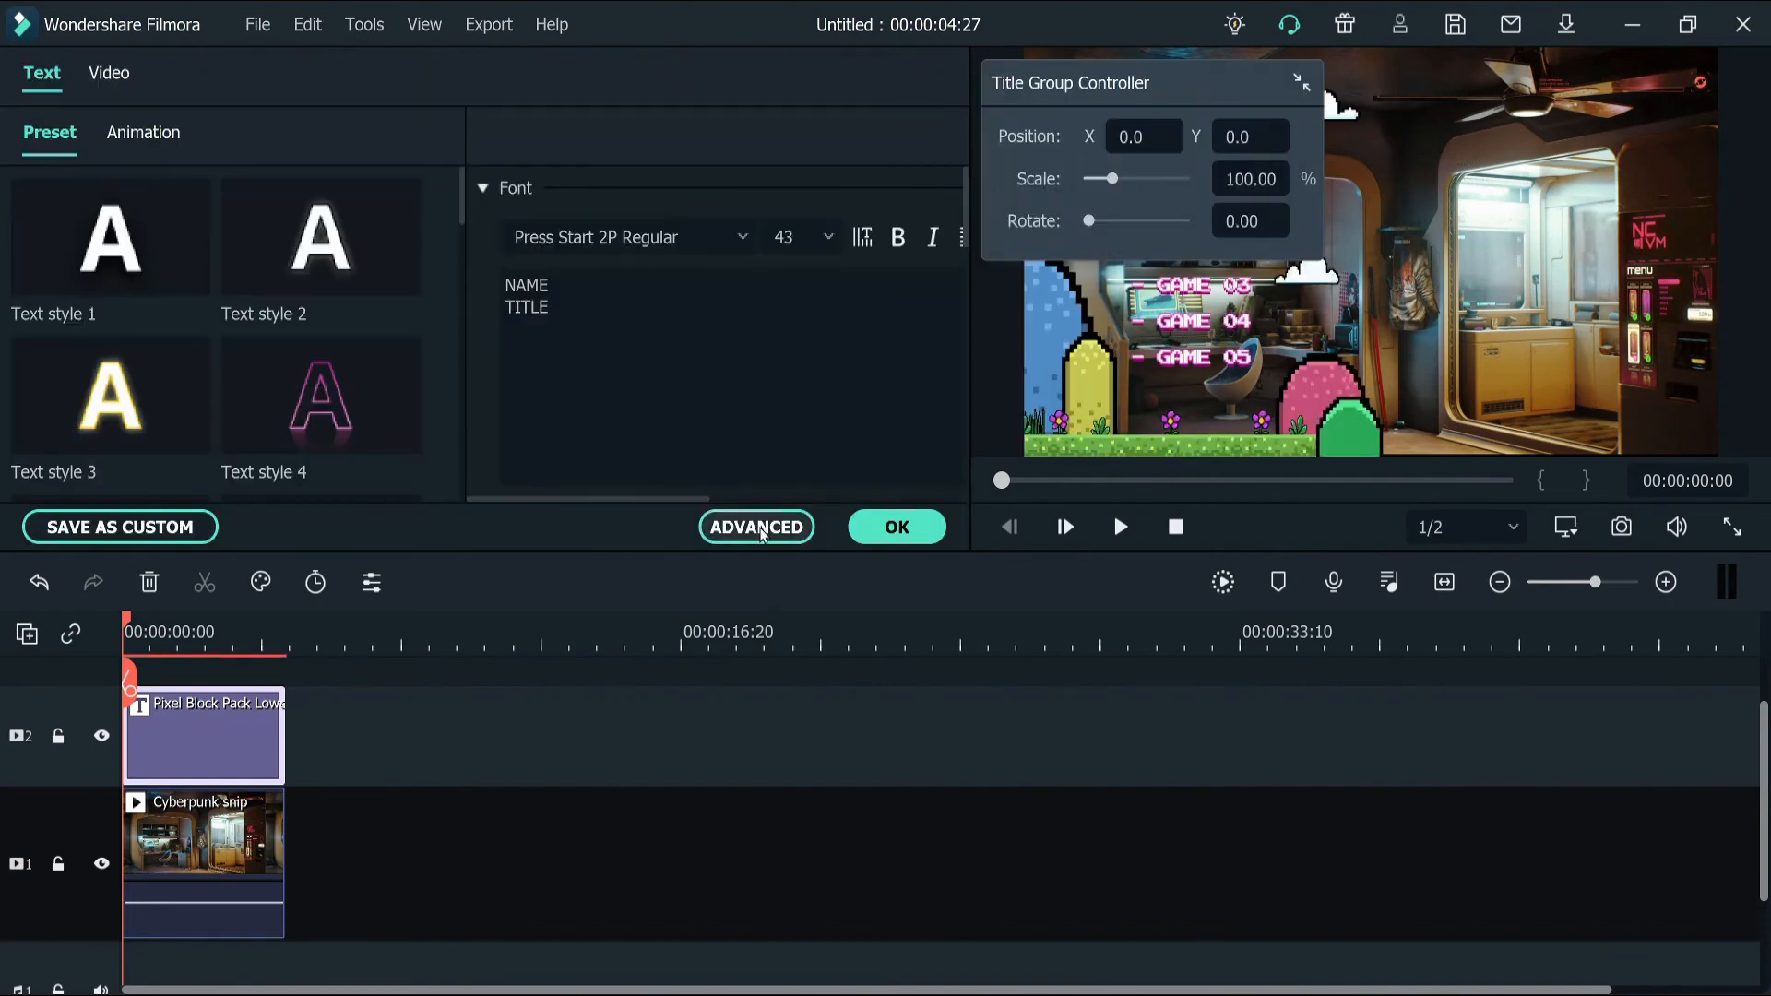
click(761, 528)
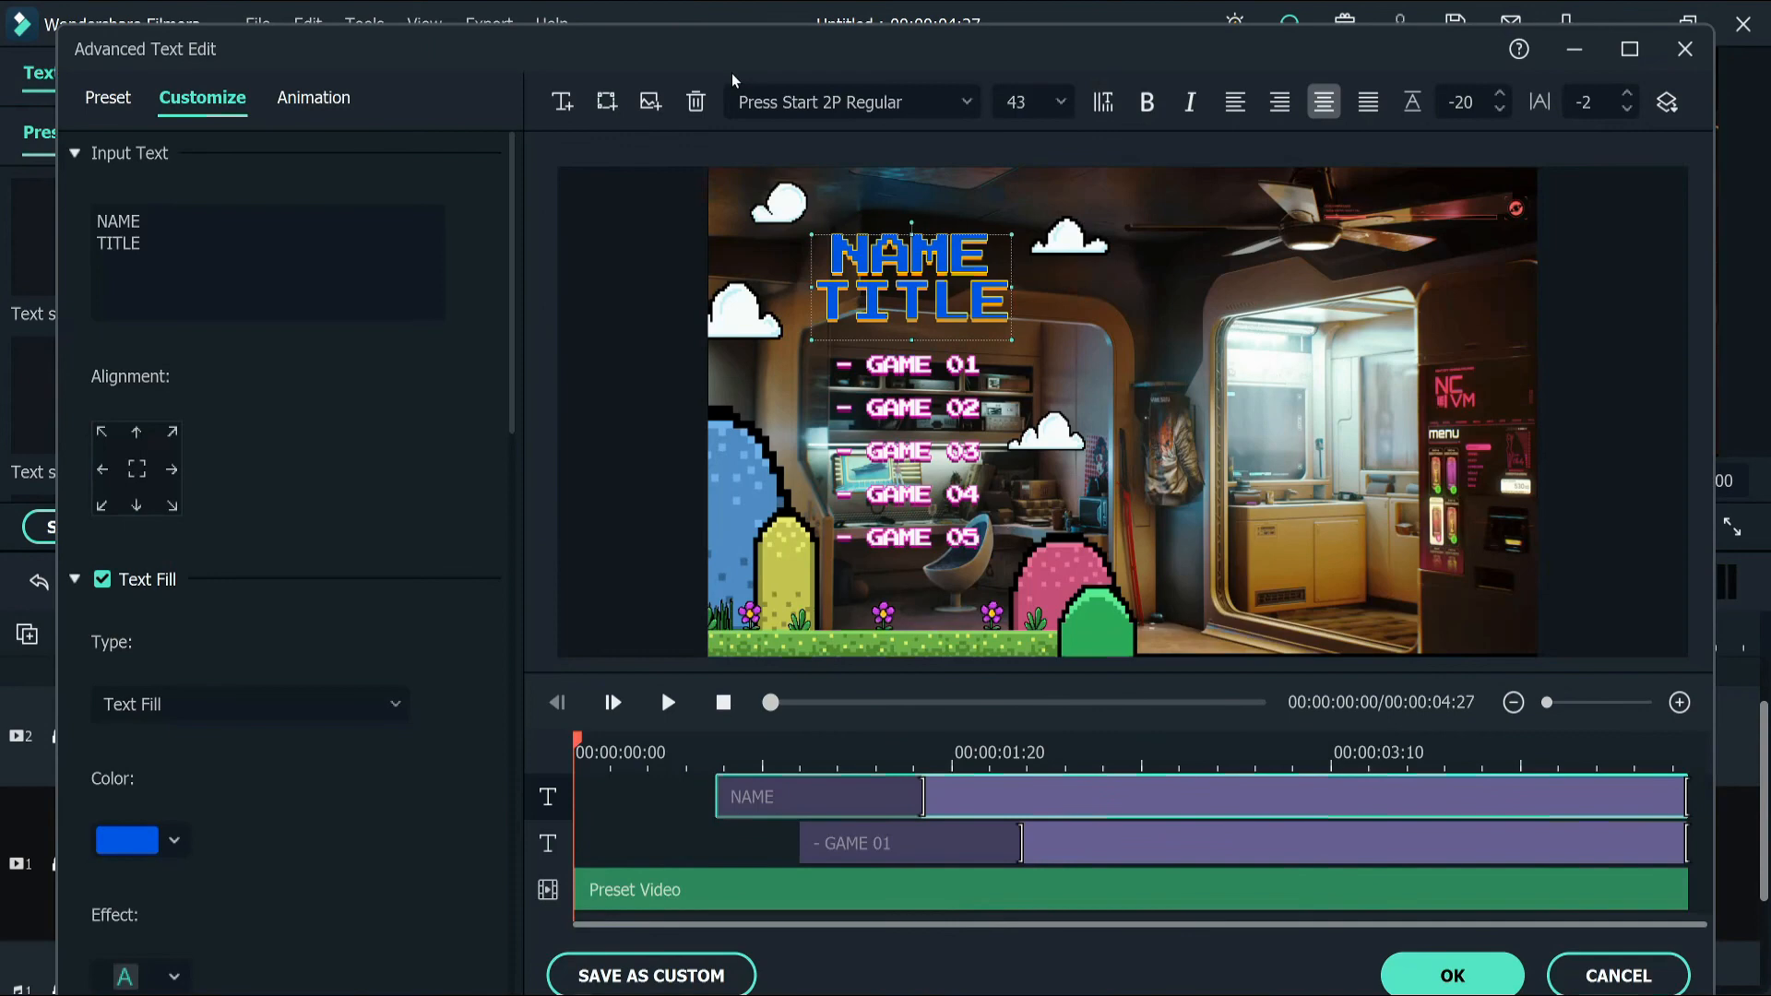
drag(726, 59, 720, 50)
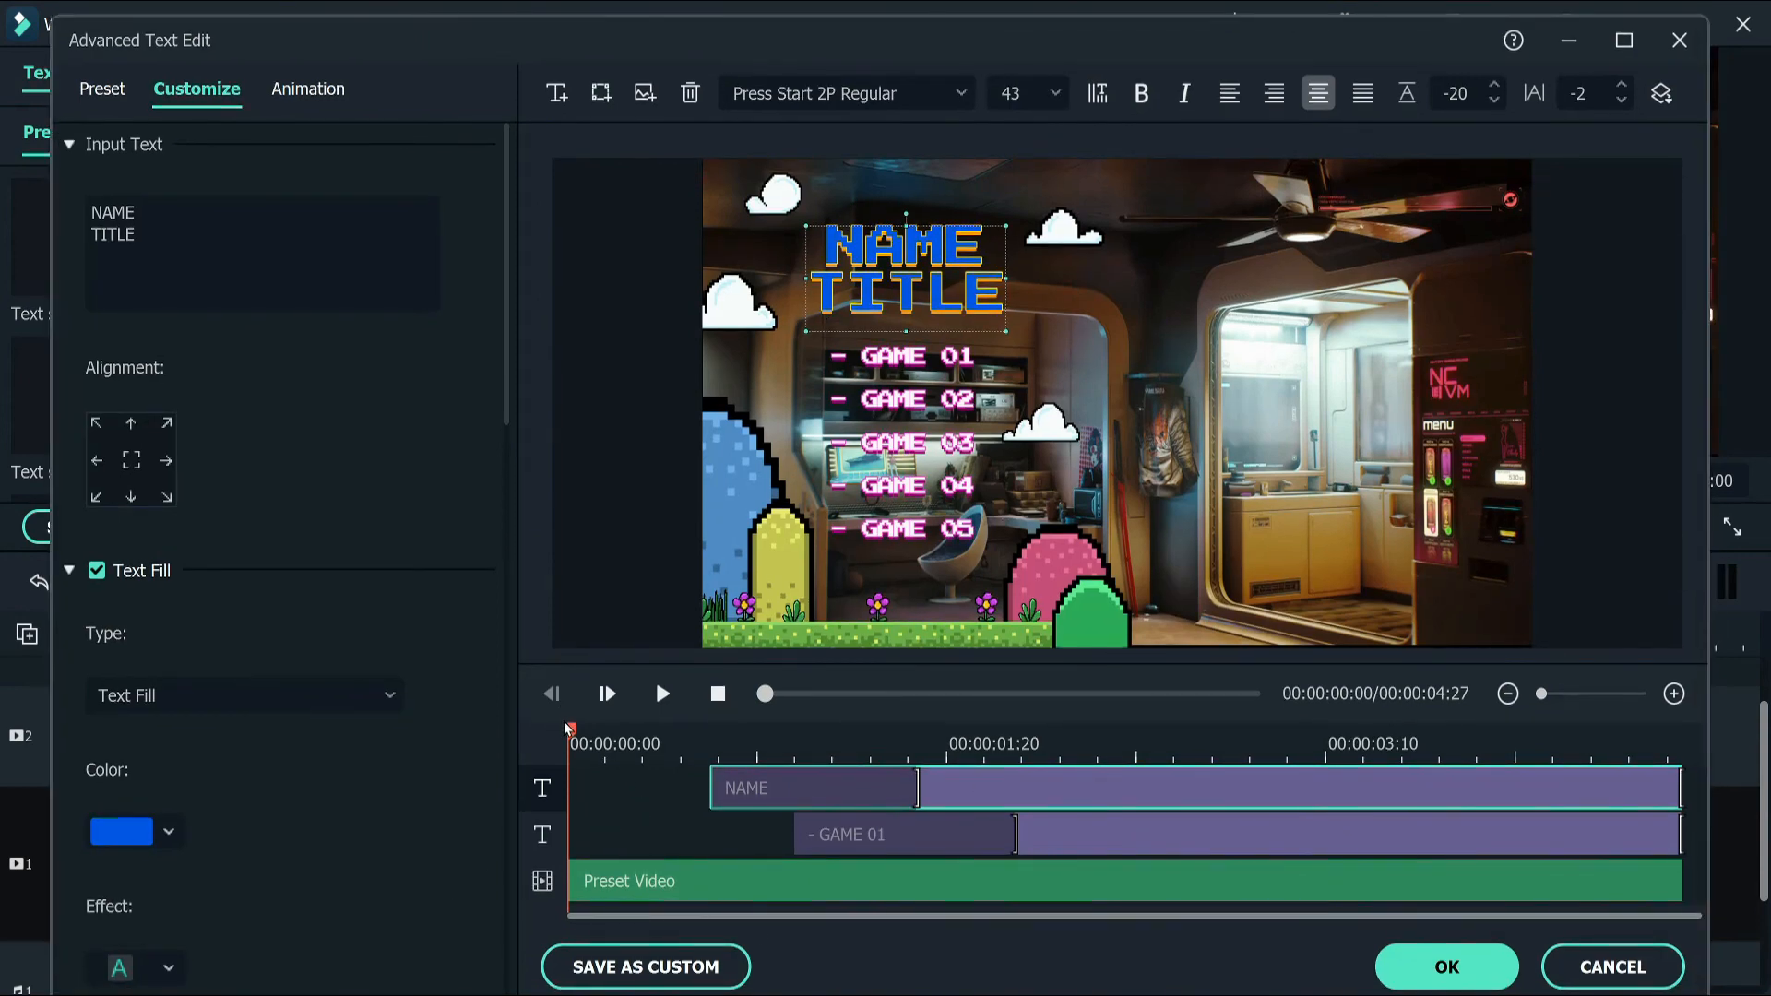
drag(571, 730, 636, 867)
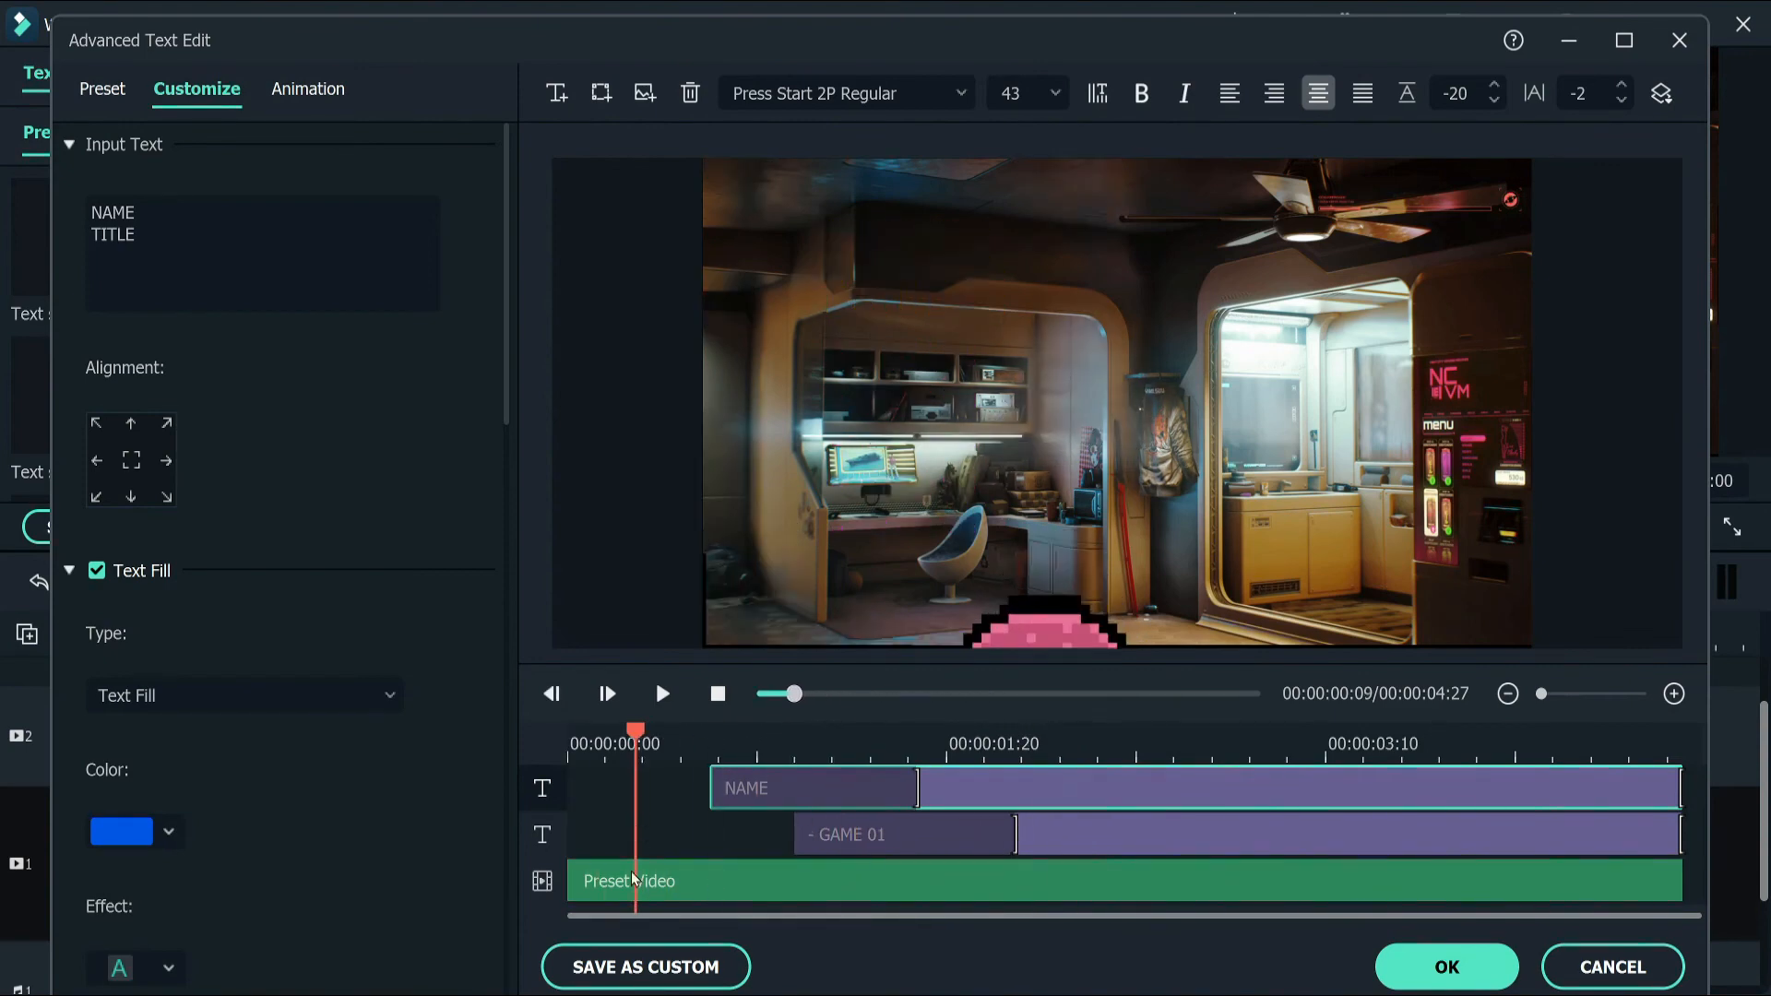
Move the title preview to 00:00:02:10 and replace the NAME TITLE heading with CYBERPUNK and 2077 on two lines
drag(633, 734, 1104, 775)
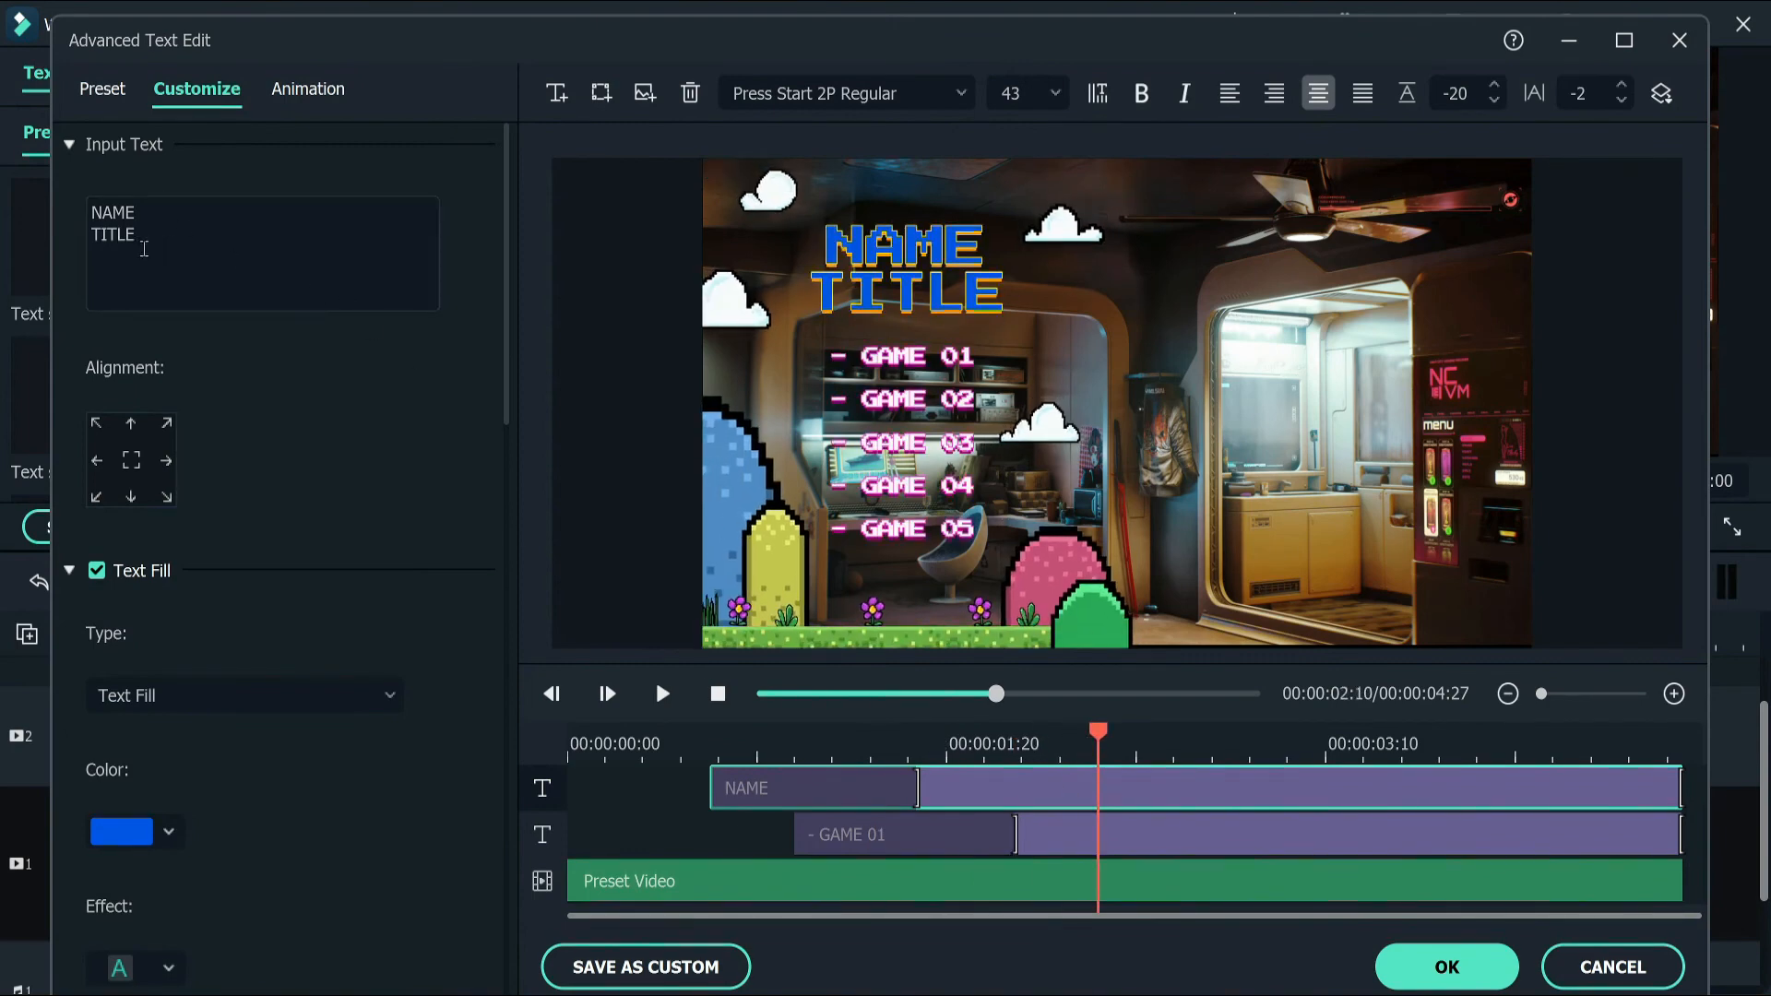
drag(344, 305, 86, 199)
key(BackSpace)
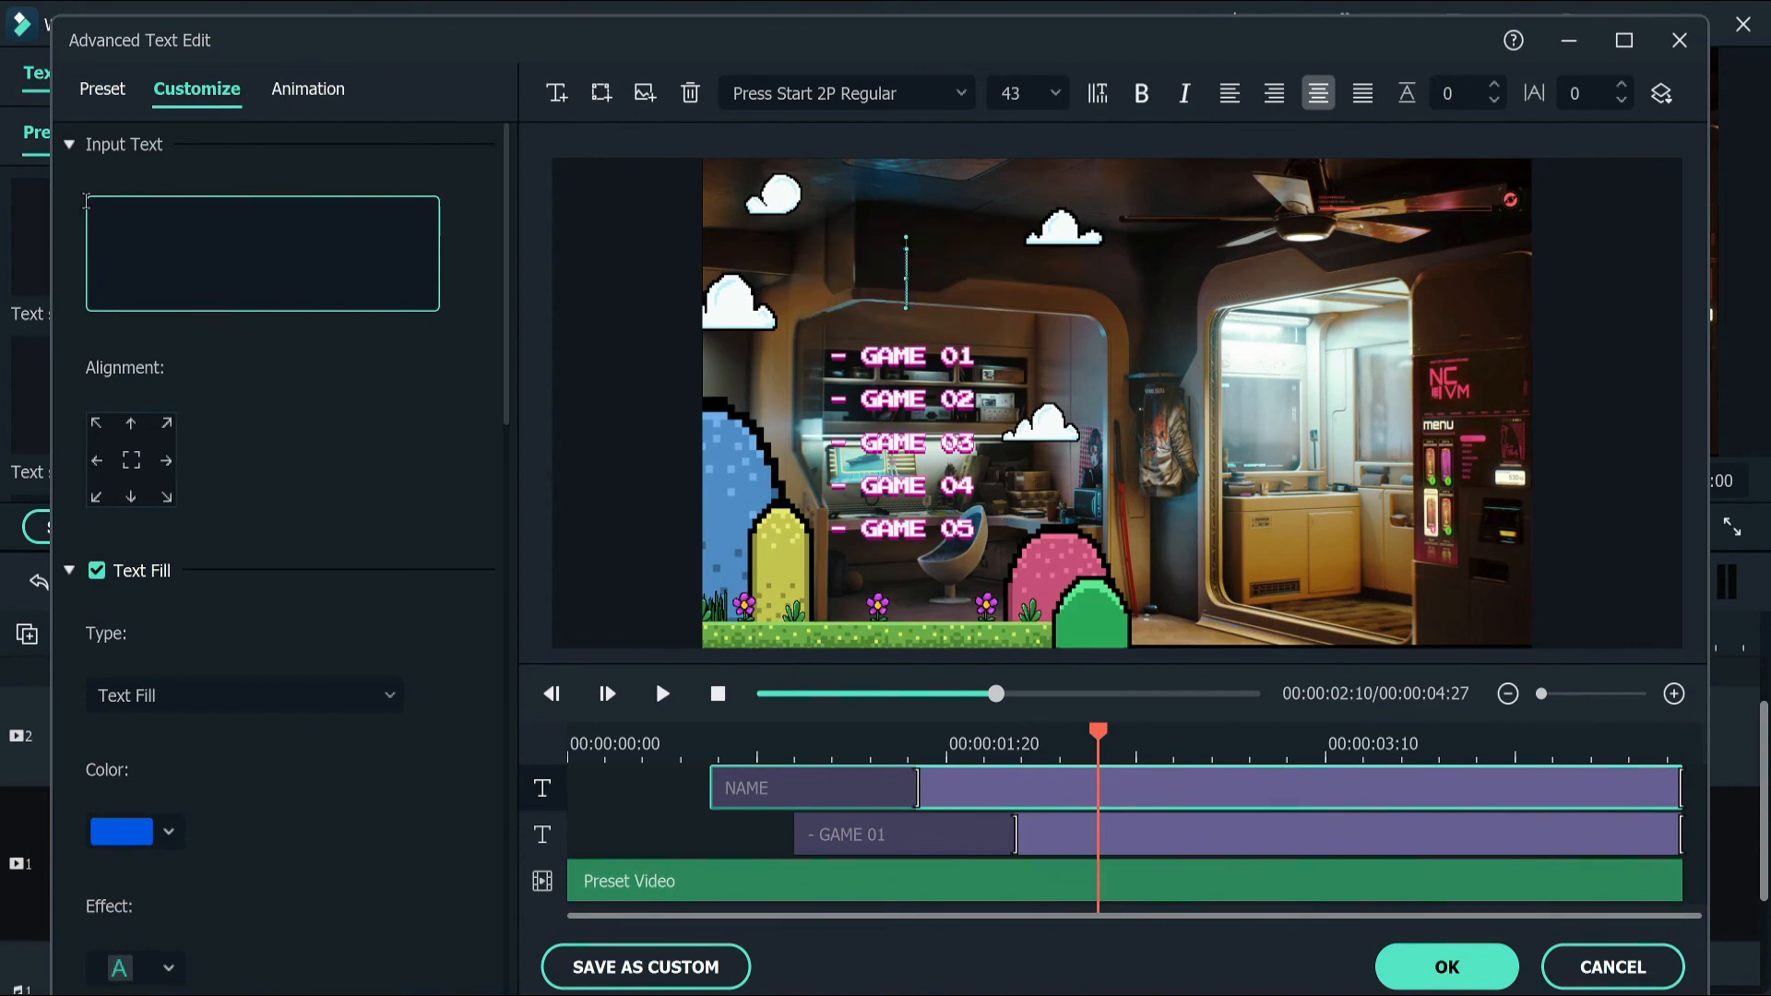
text(CYBERPUN)
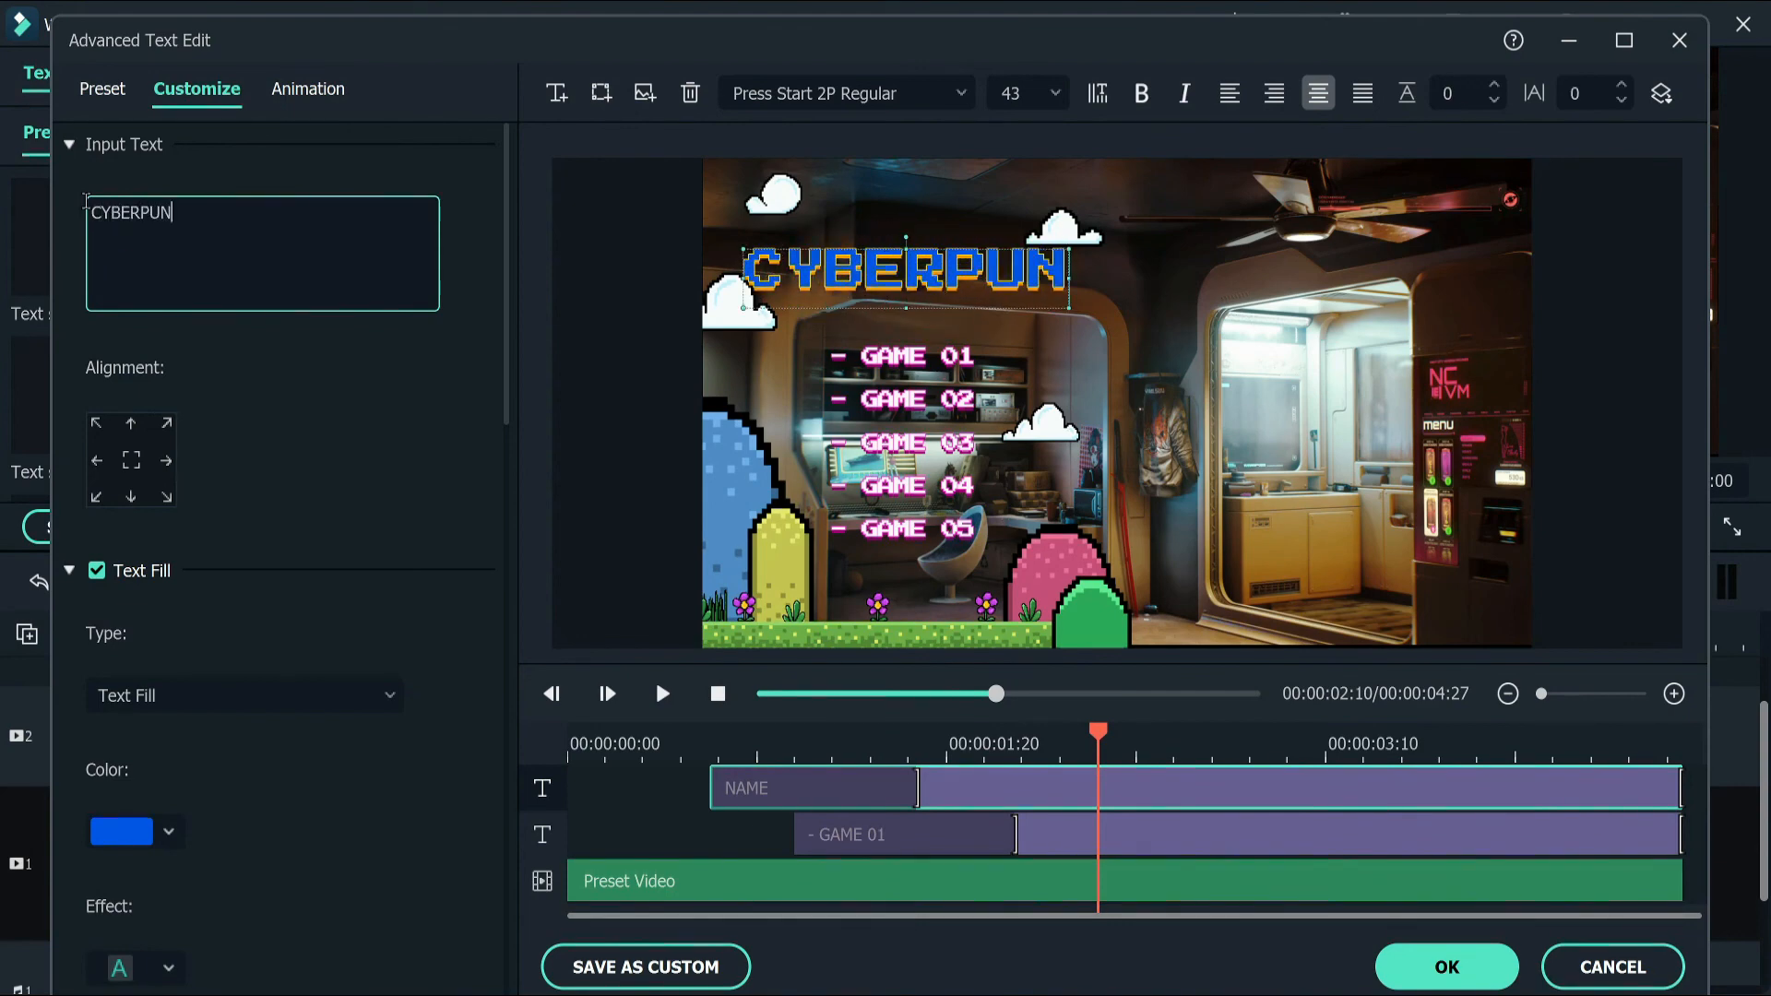
text(K)
key(Return)
text(2)
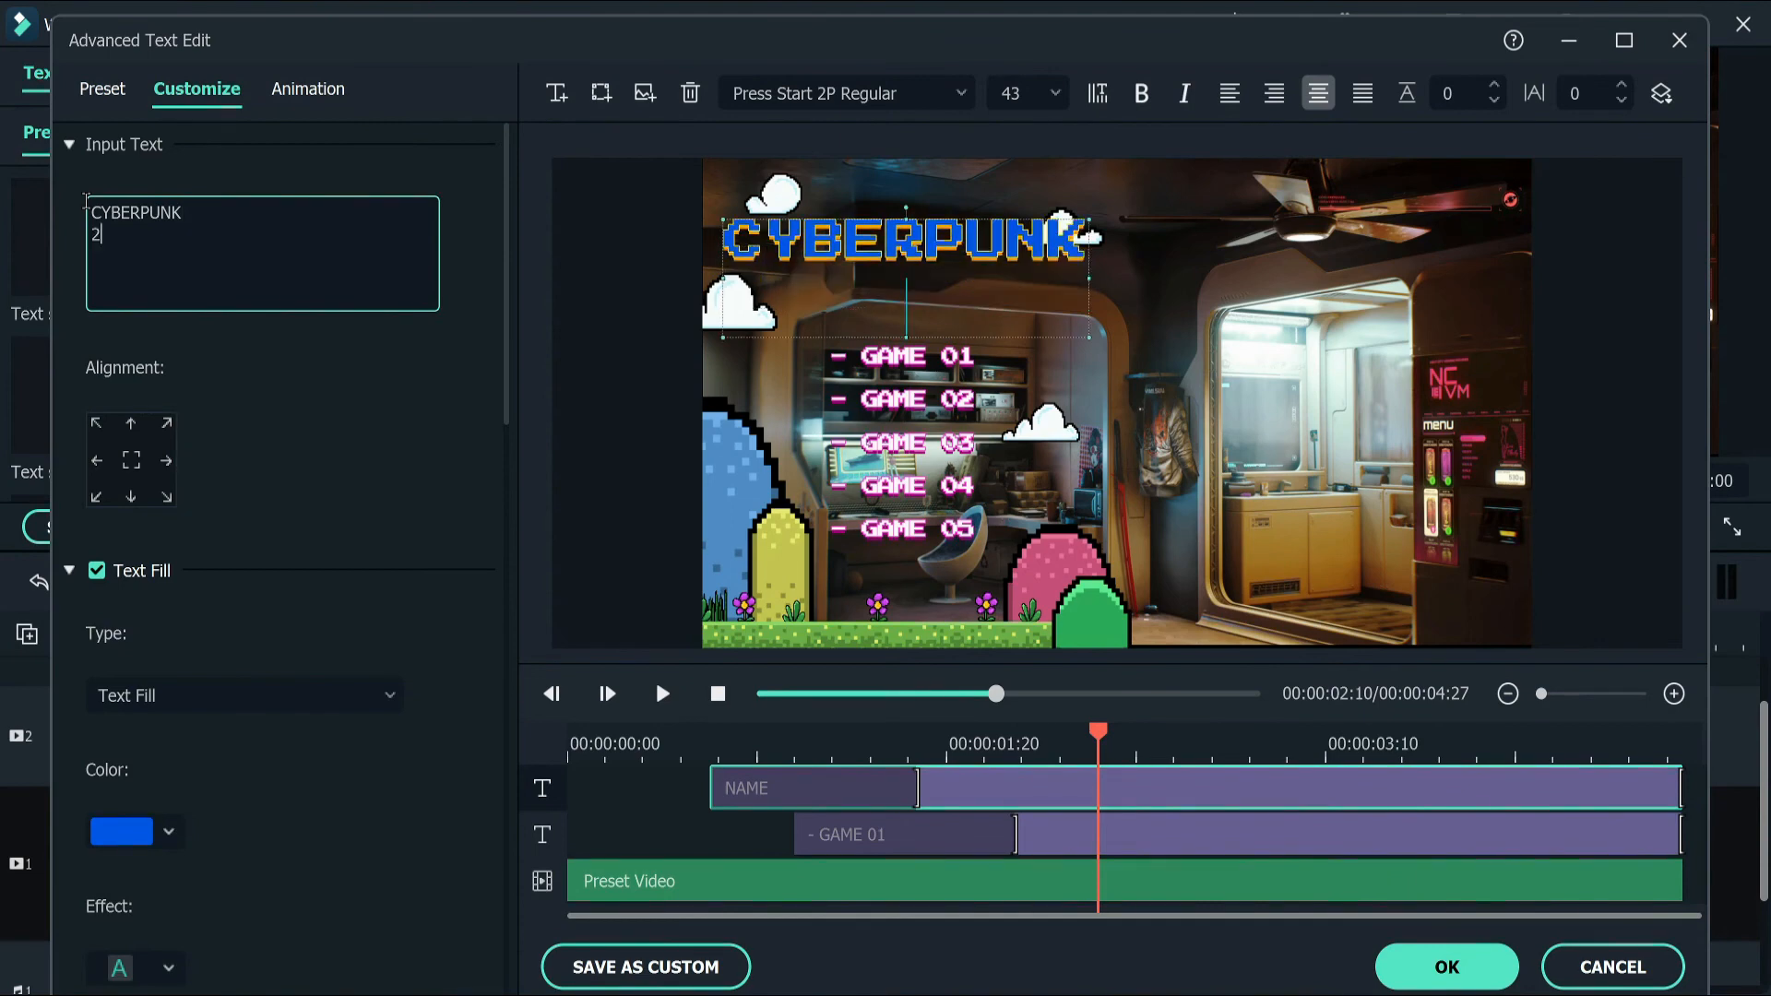
text(077)
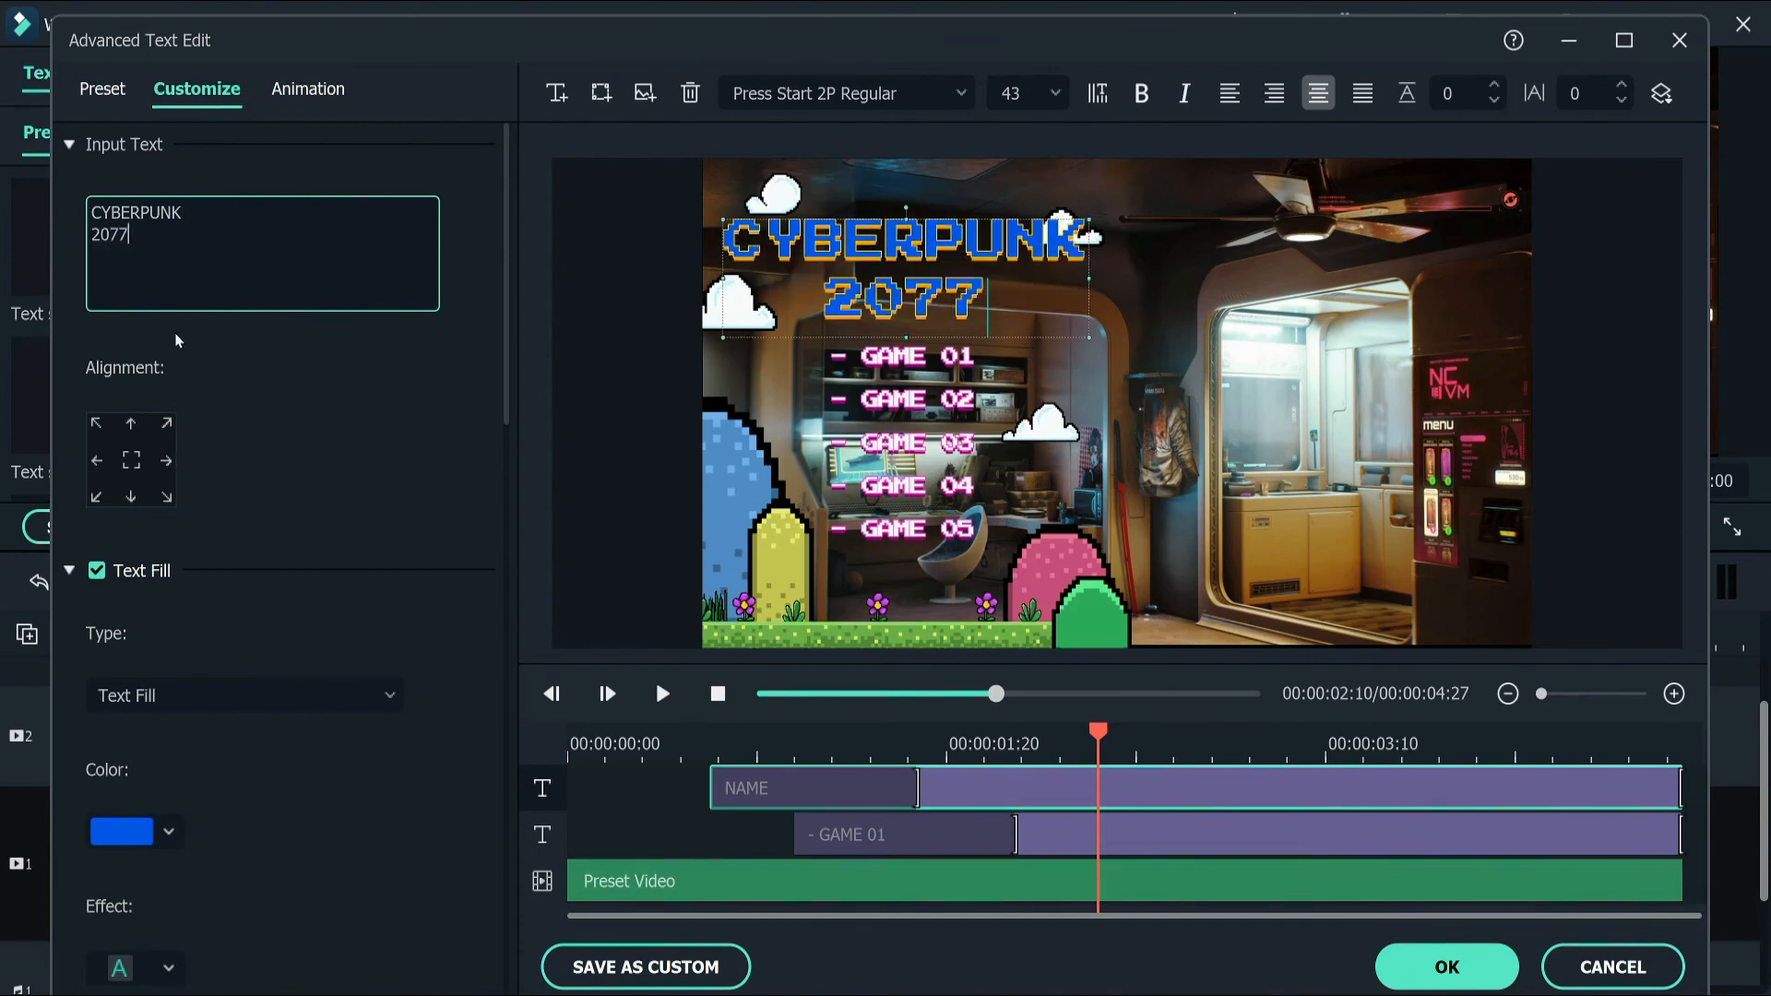
Replace the list entries GAME 01 and GAME 02 with 1080P HIGH/RT OFF and 1080P HIGH/RT ON
click(1048, 834)
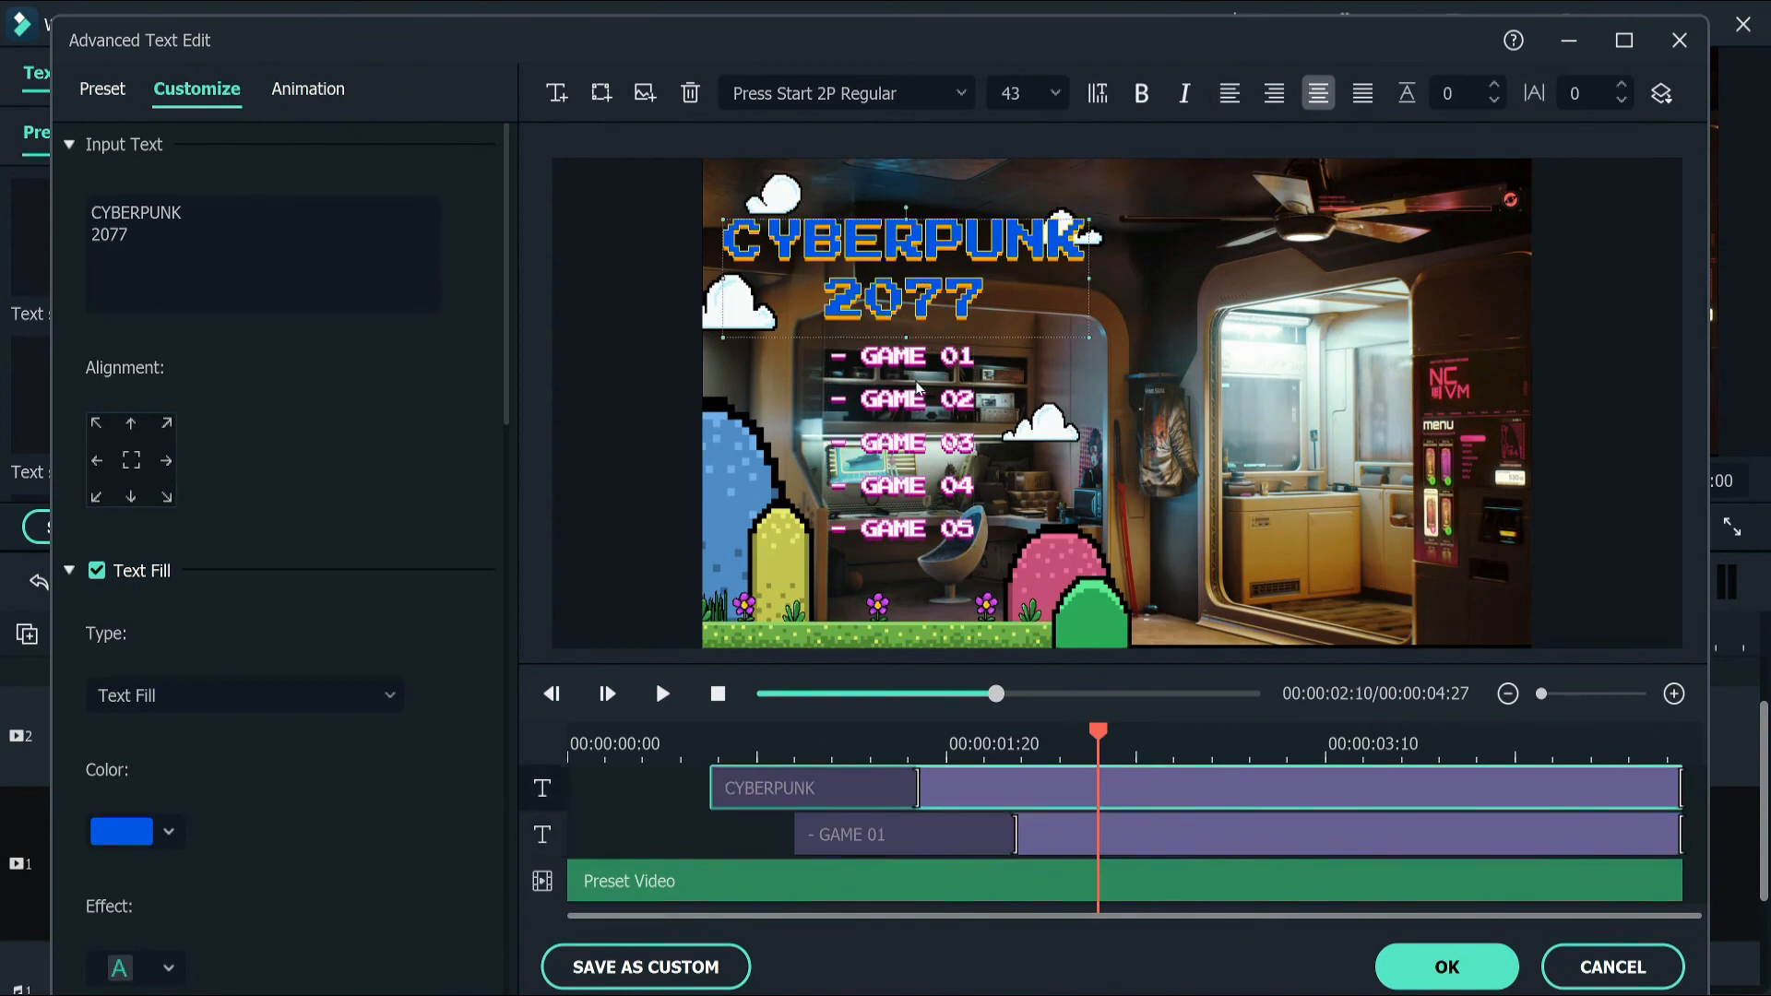
click(850, 365)
scroll(227, 238, up, 2)
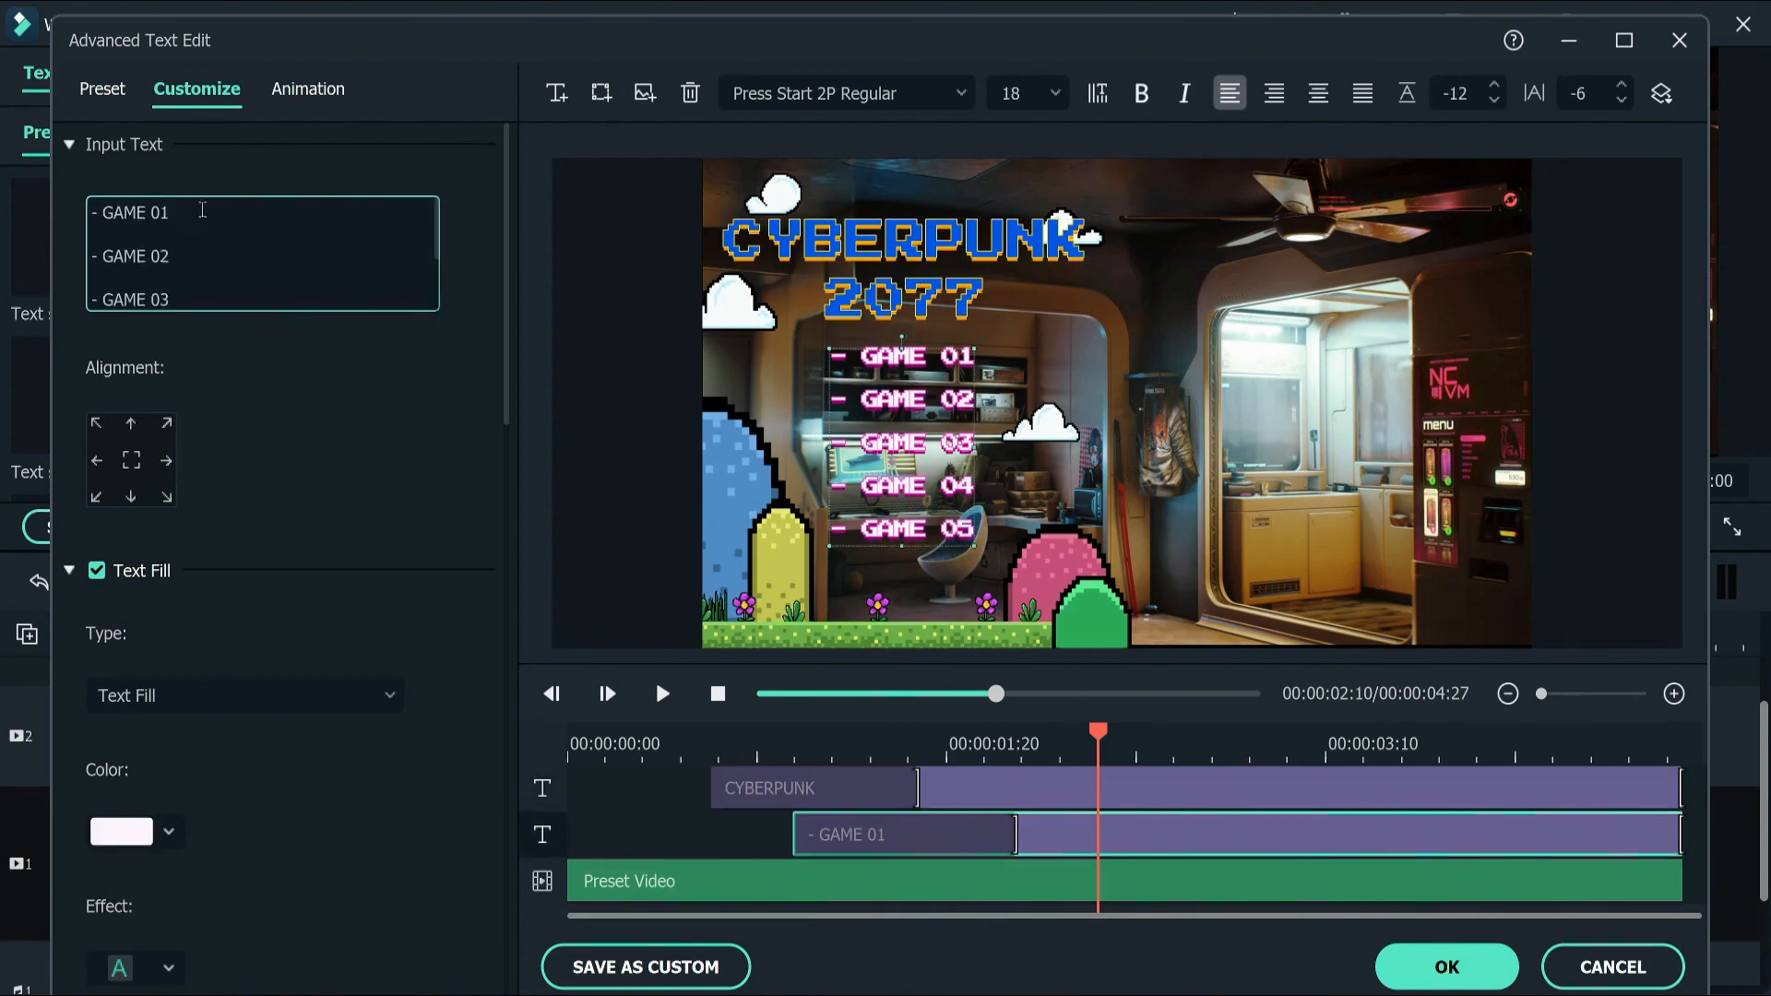
drag(202, 209, 100, 221)
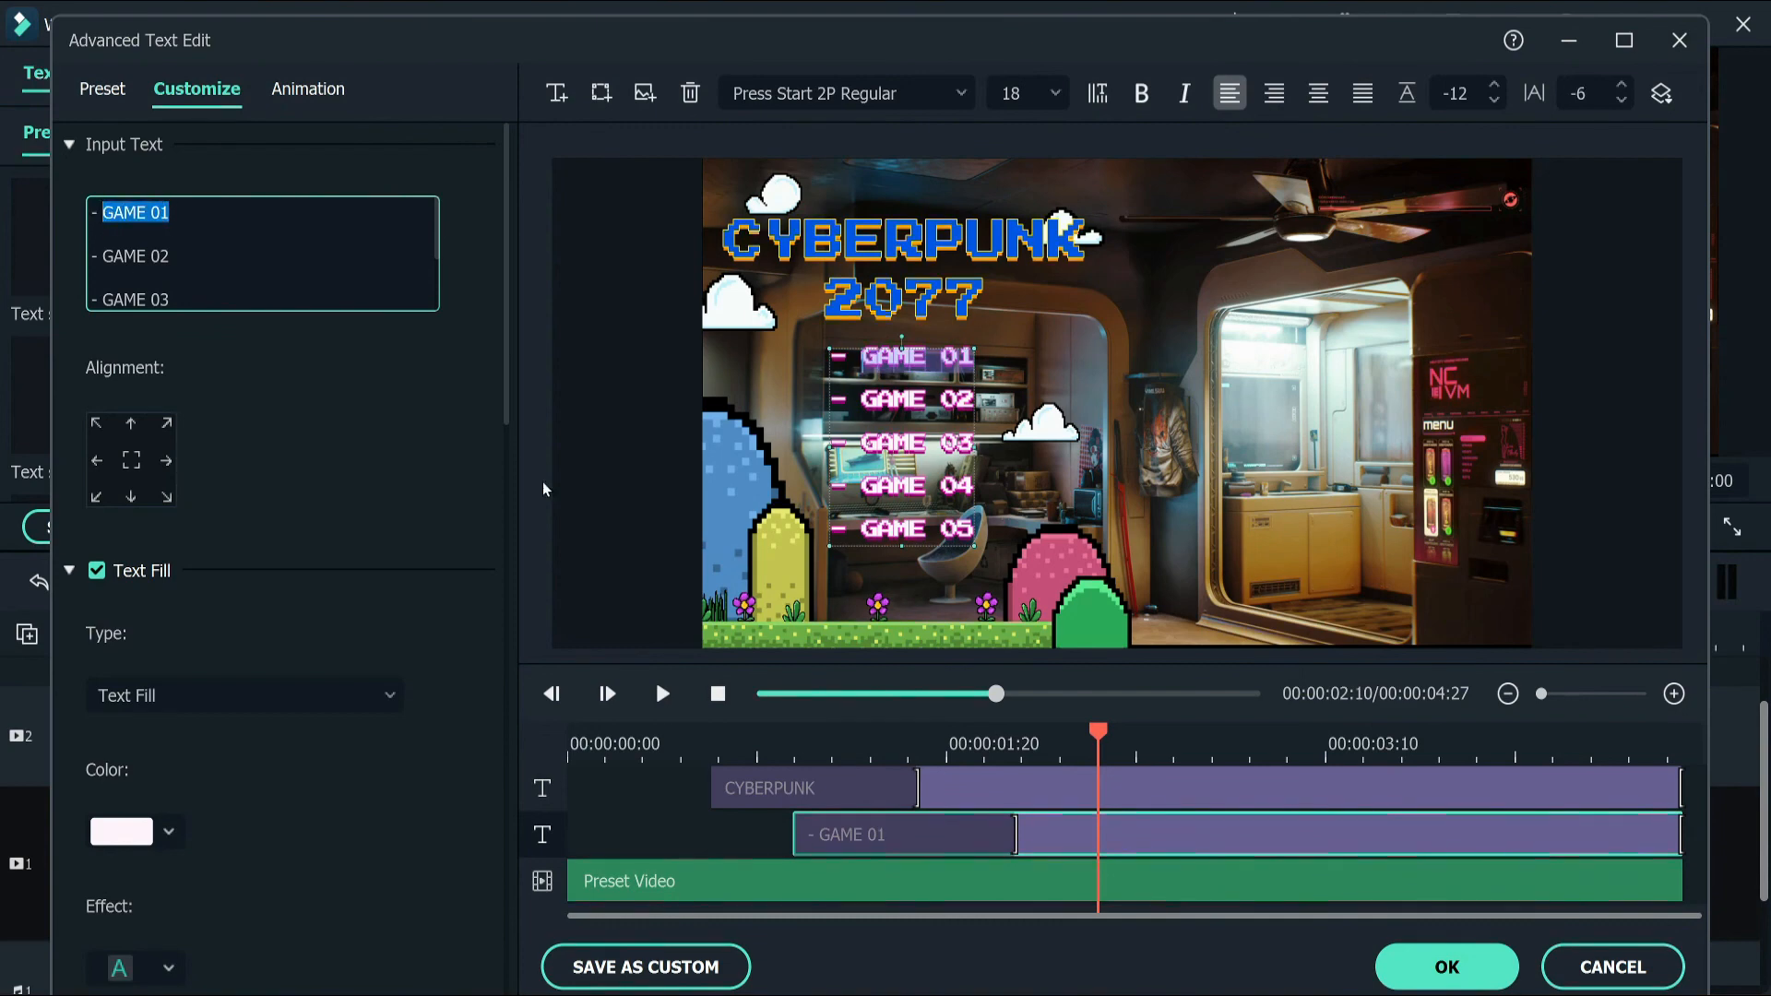
text(108)
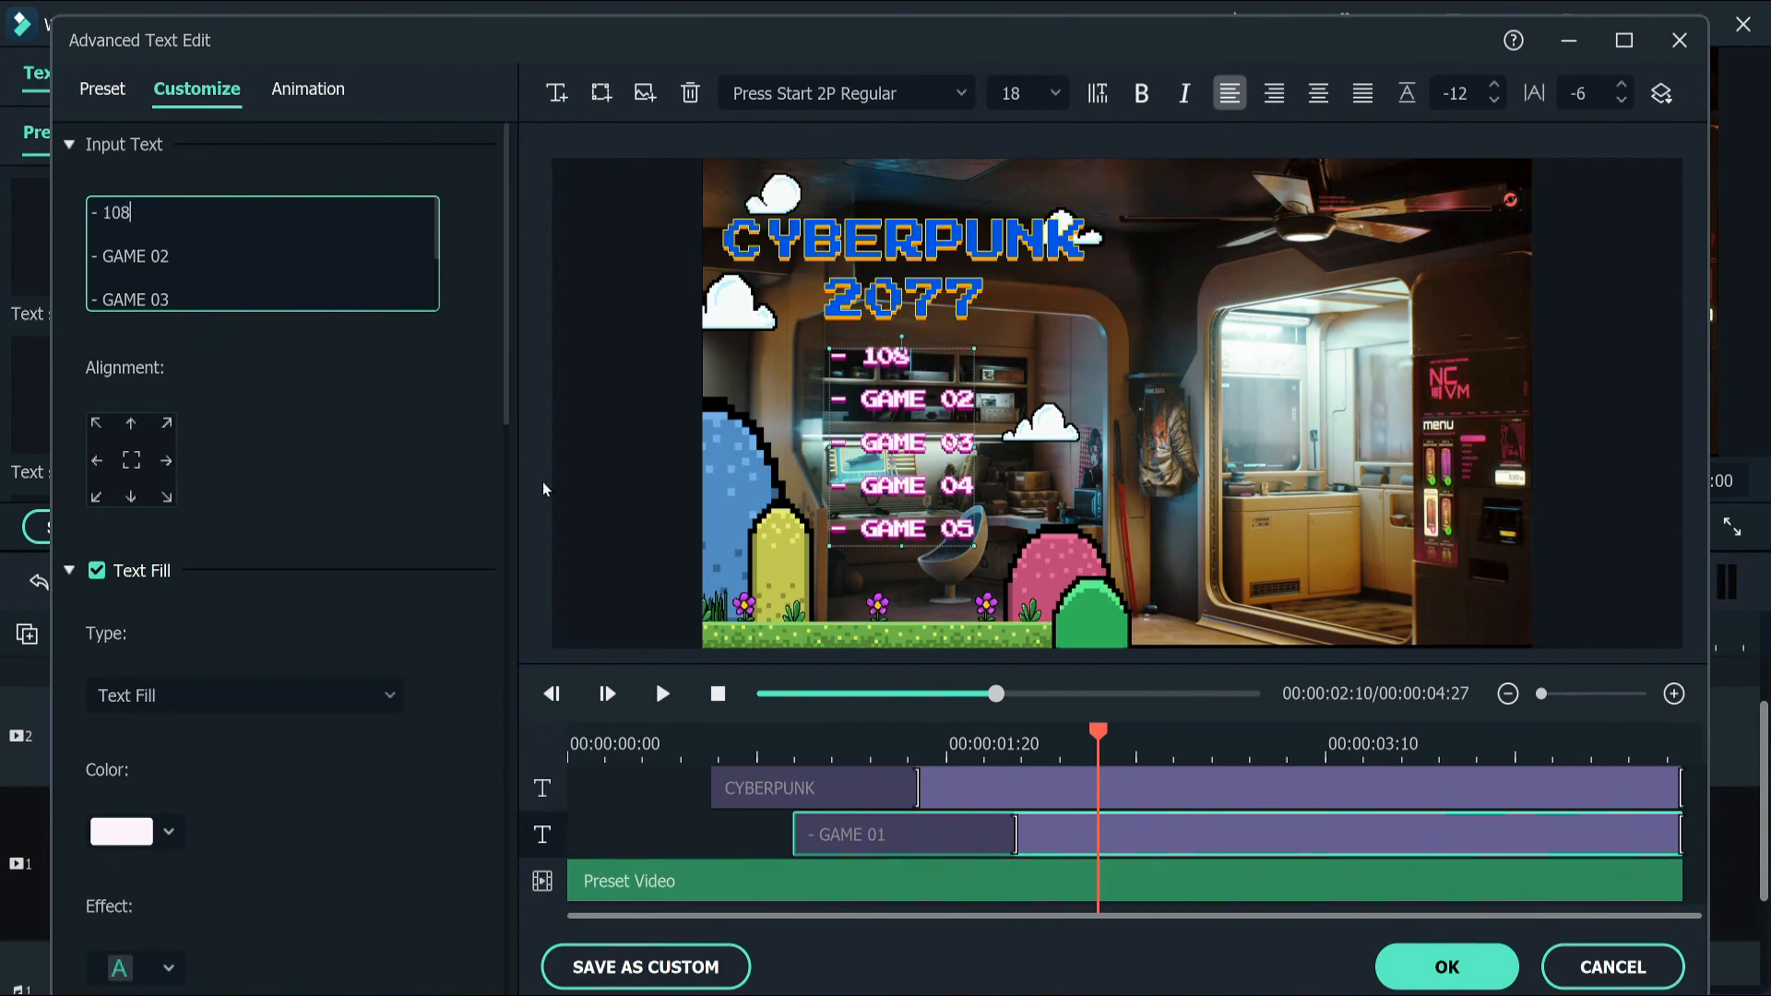
text(0P HIGH/RT OFF)
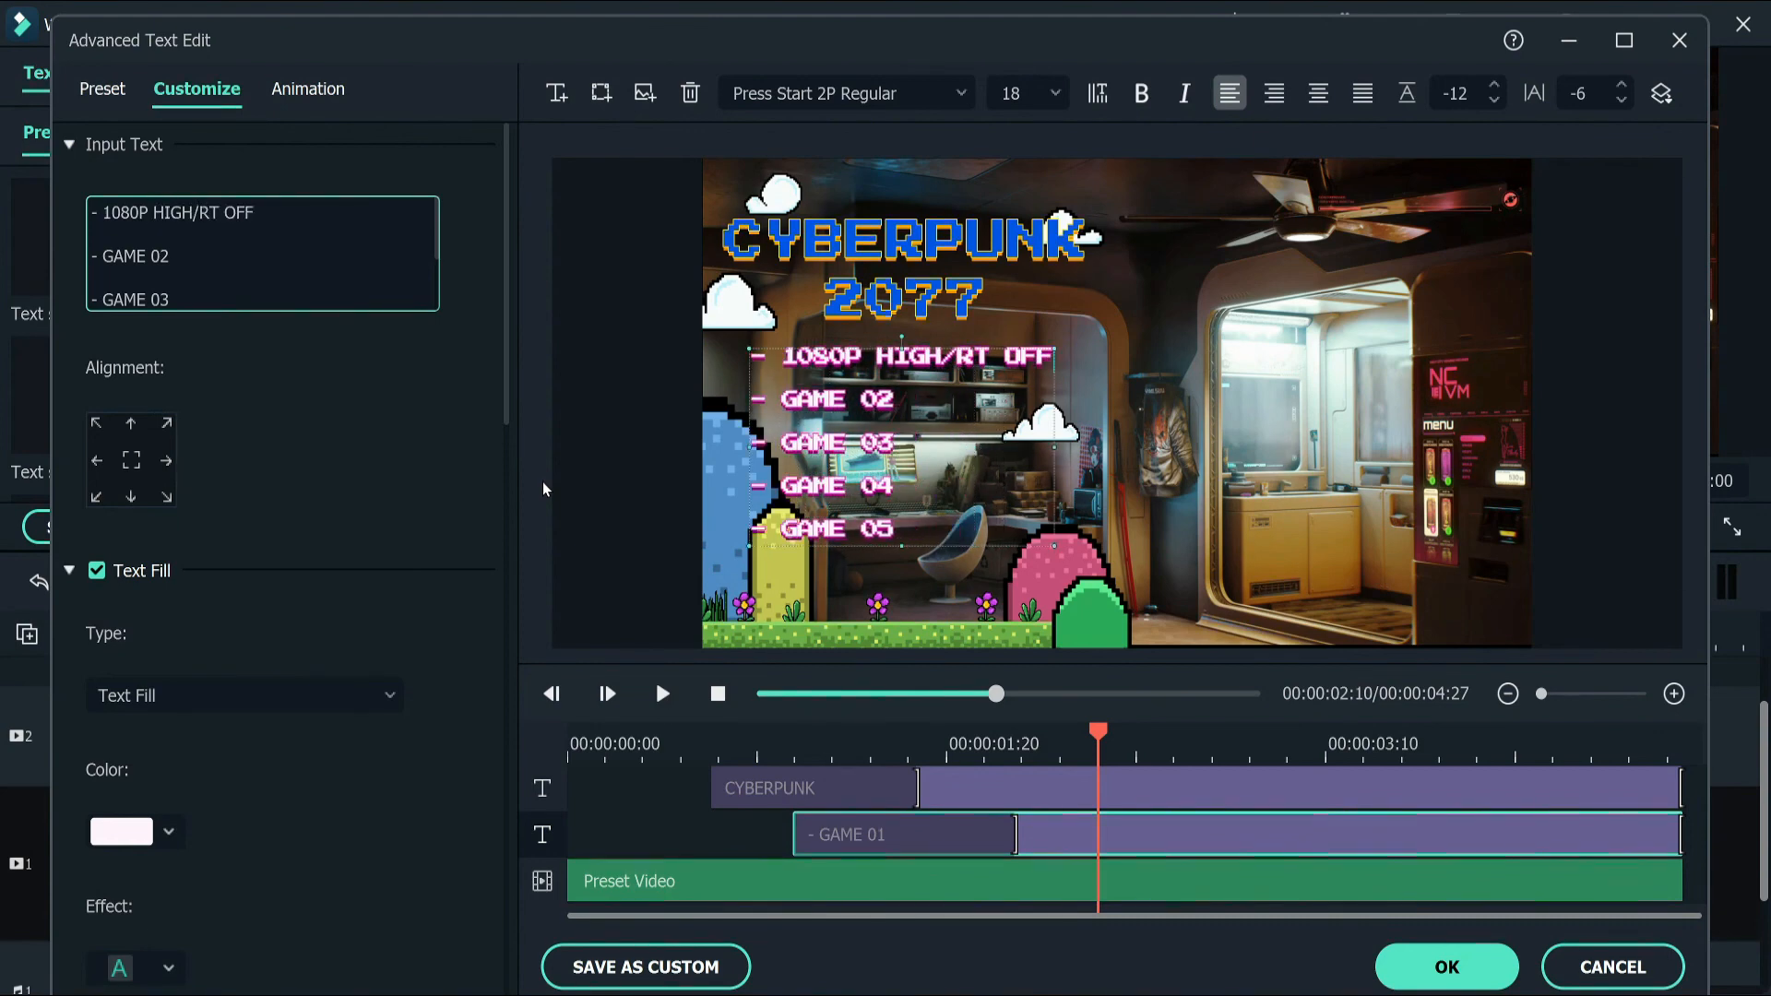
drag(170, 256, 64, 239)
text(1080P HIGH/RT ON)
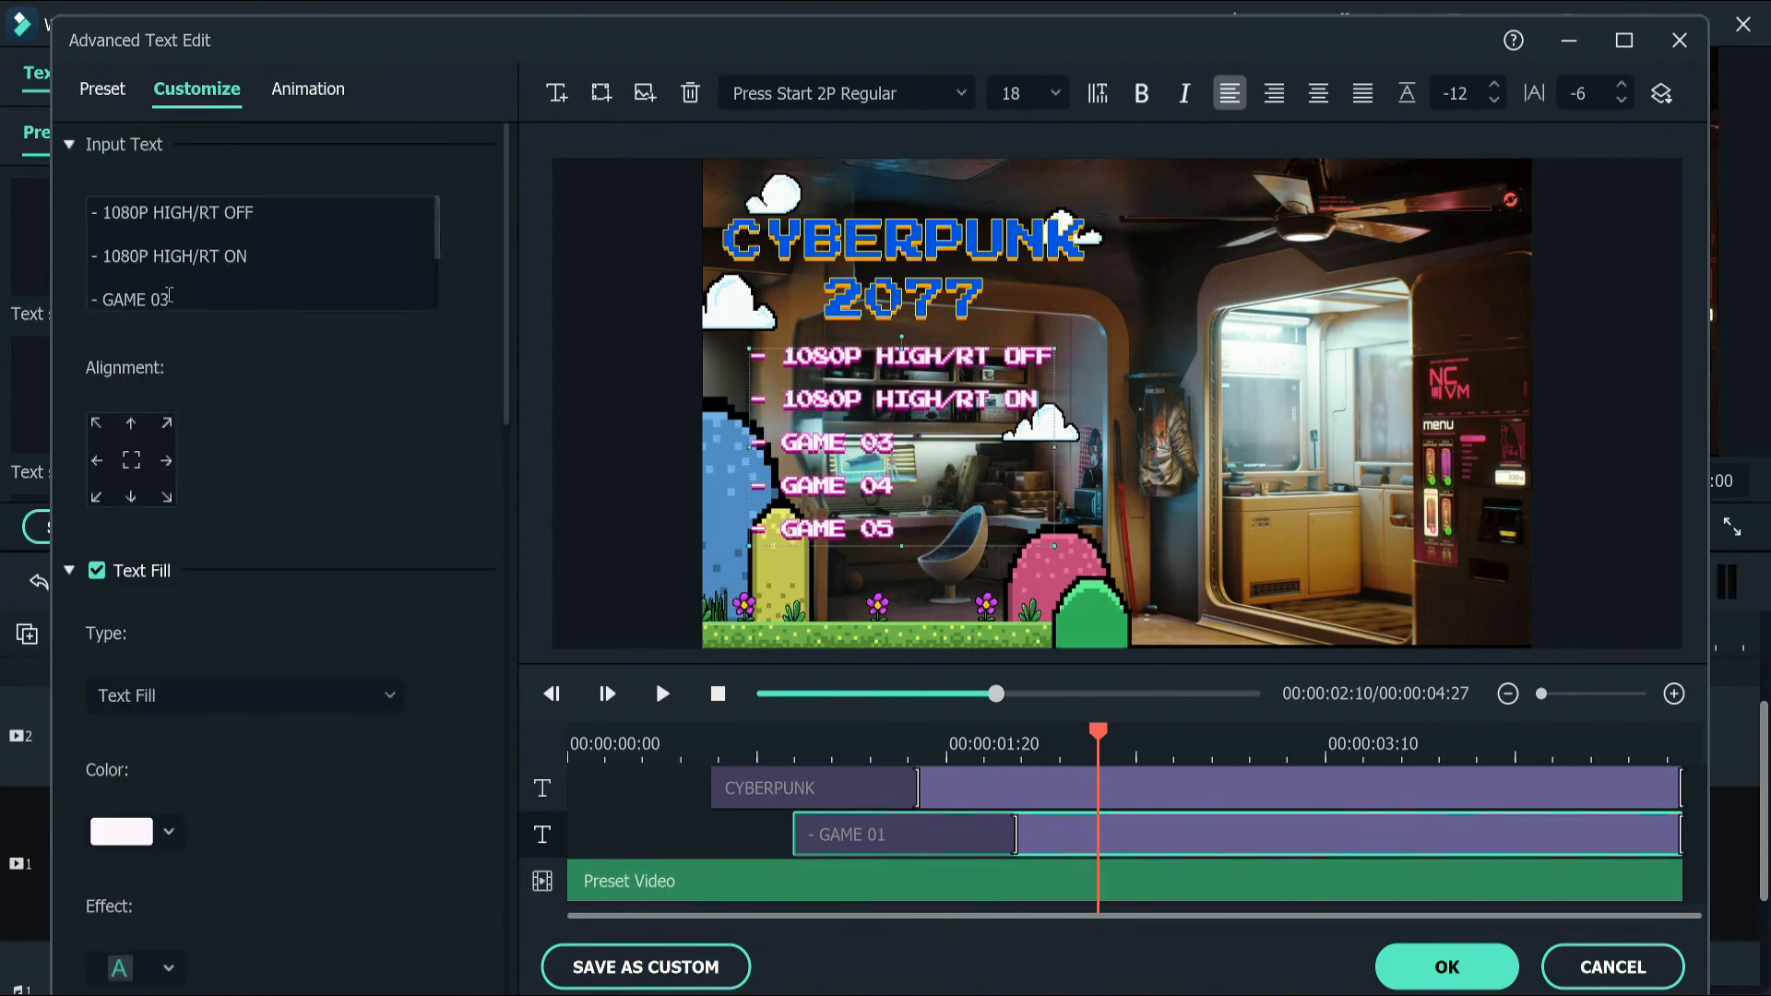
Replace GAME 03, GAME 04 and GAME 05 with 4K HIGH/RT OFF, 4K HIGH/RT ON and OPTIMAL SETTINGS, and apply the title edits
drag(170, 297, 68, 302)
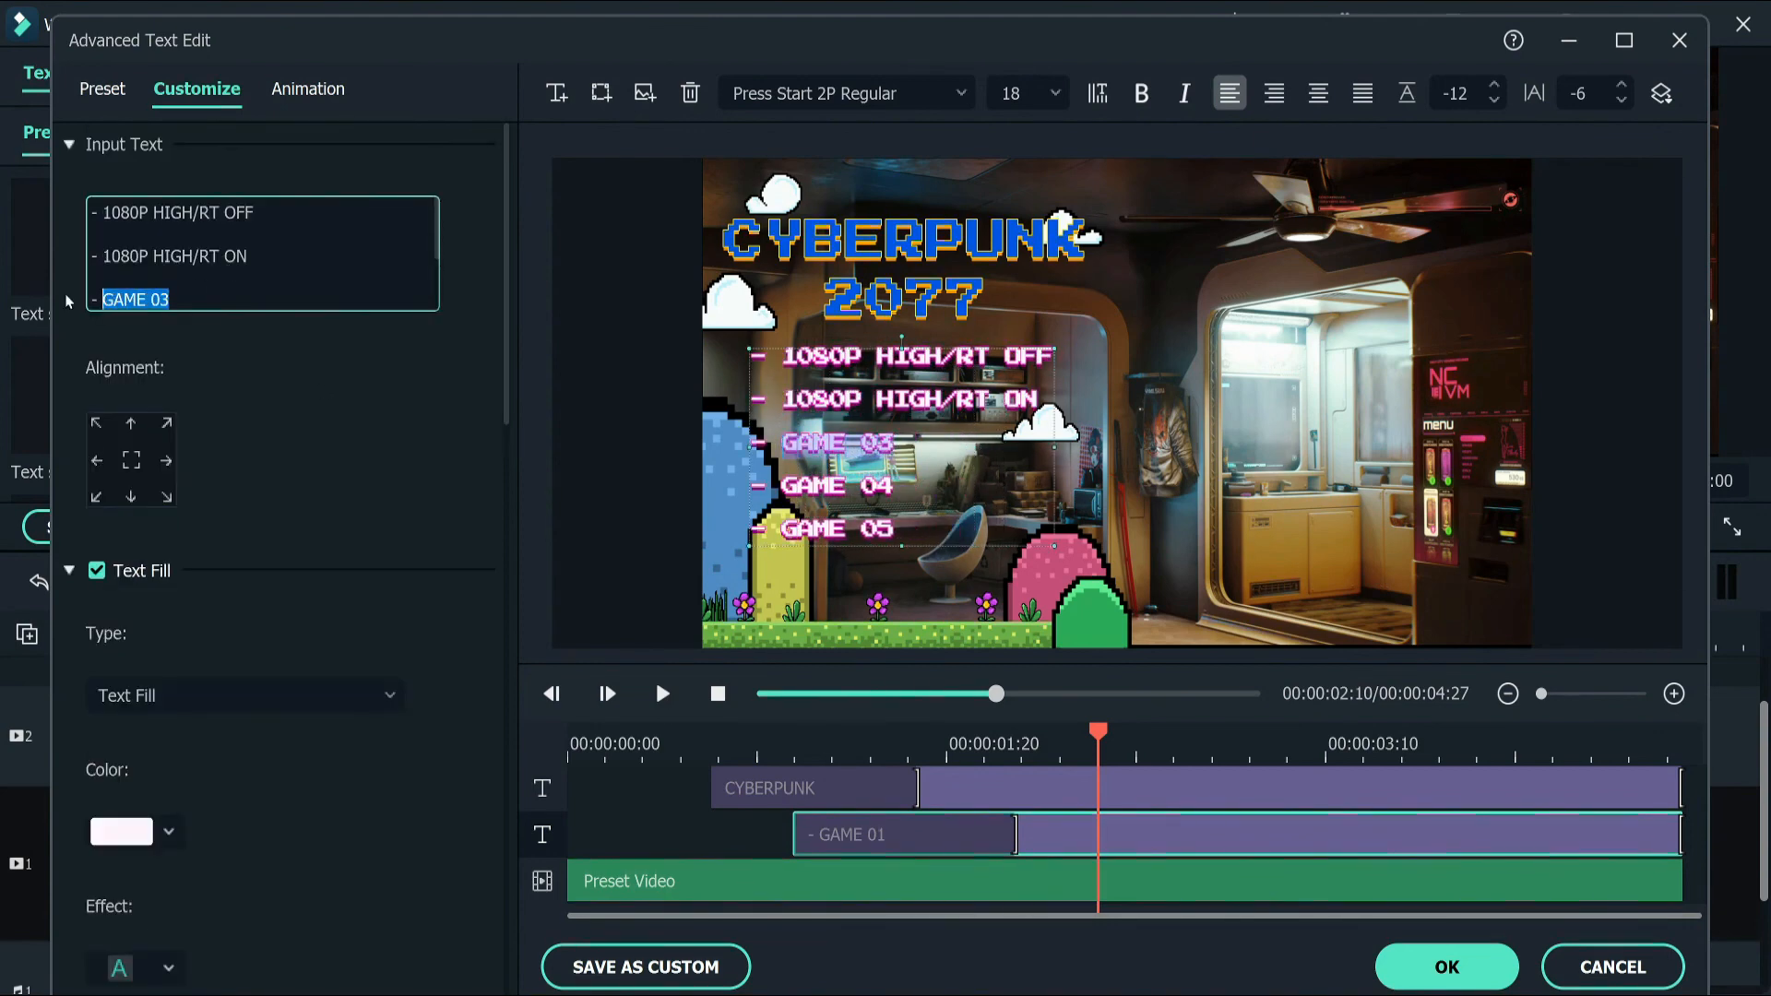
text(4K HIGH/RT OFF)
scroll(166, 268, down, 2)
drag(170, 256, 103, 300)
text(4K HIGH/RT ON - )
text(OPTIMAL SETTINGS)
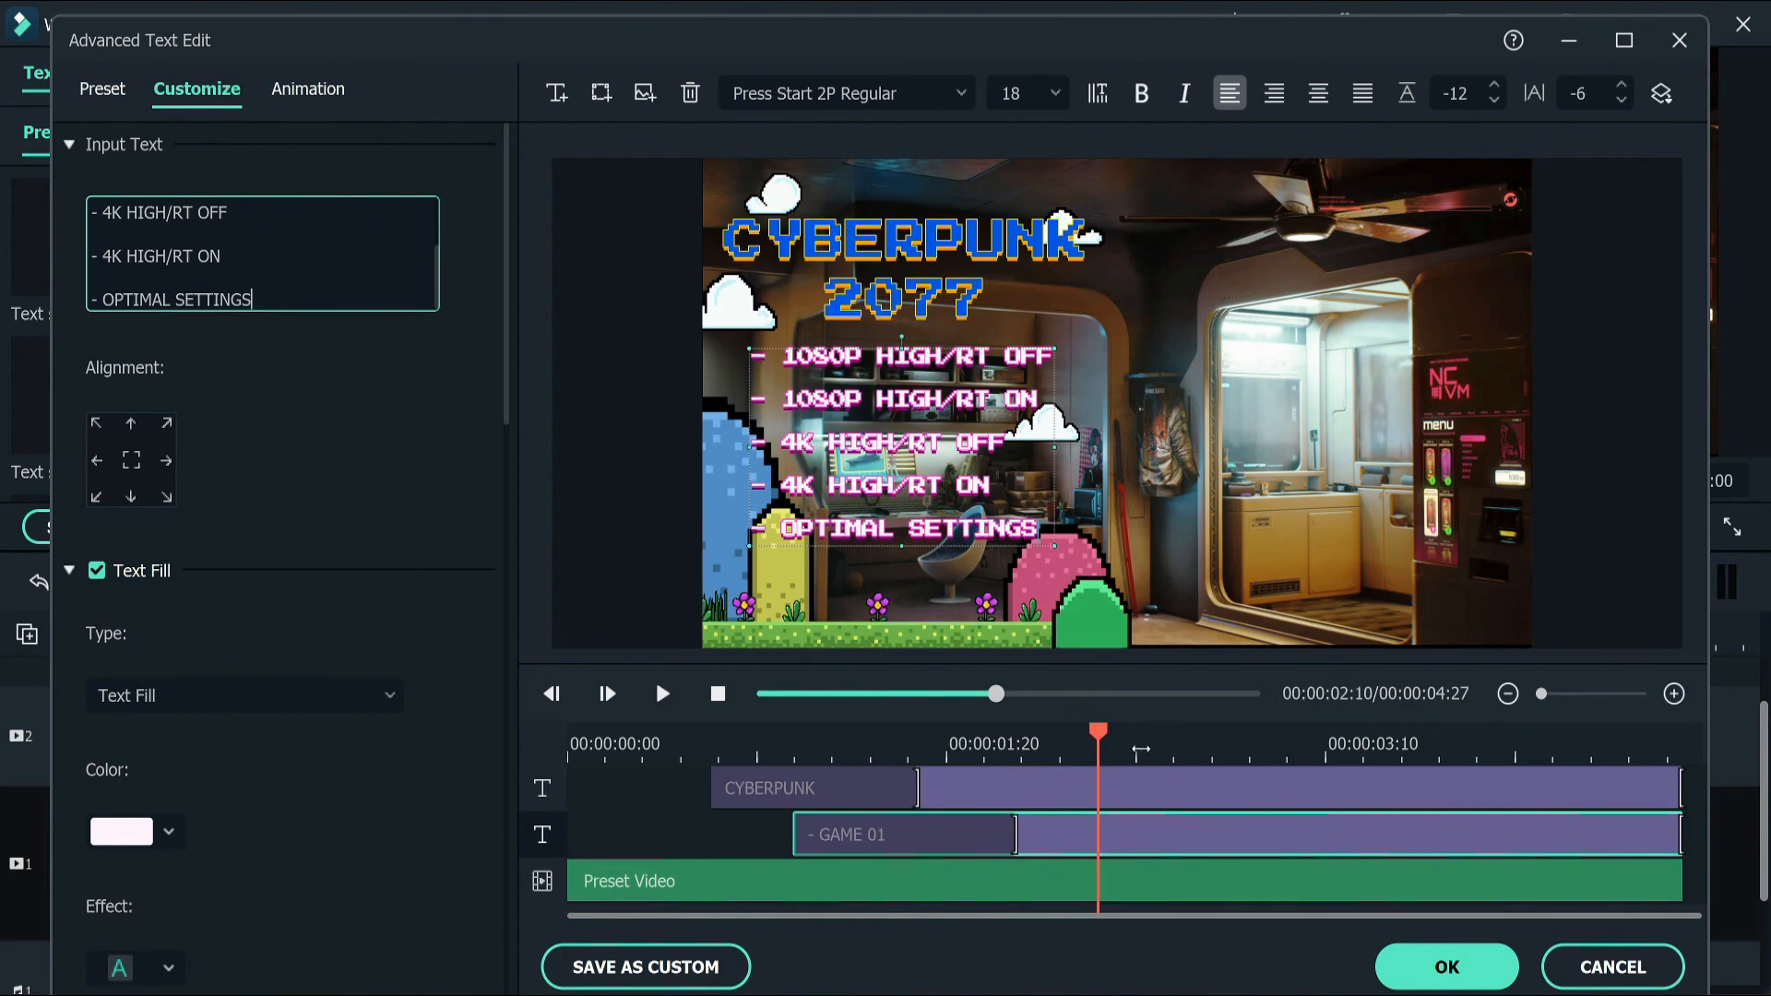
drag(1099, 734, 1022, 780)
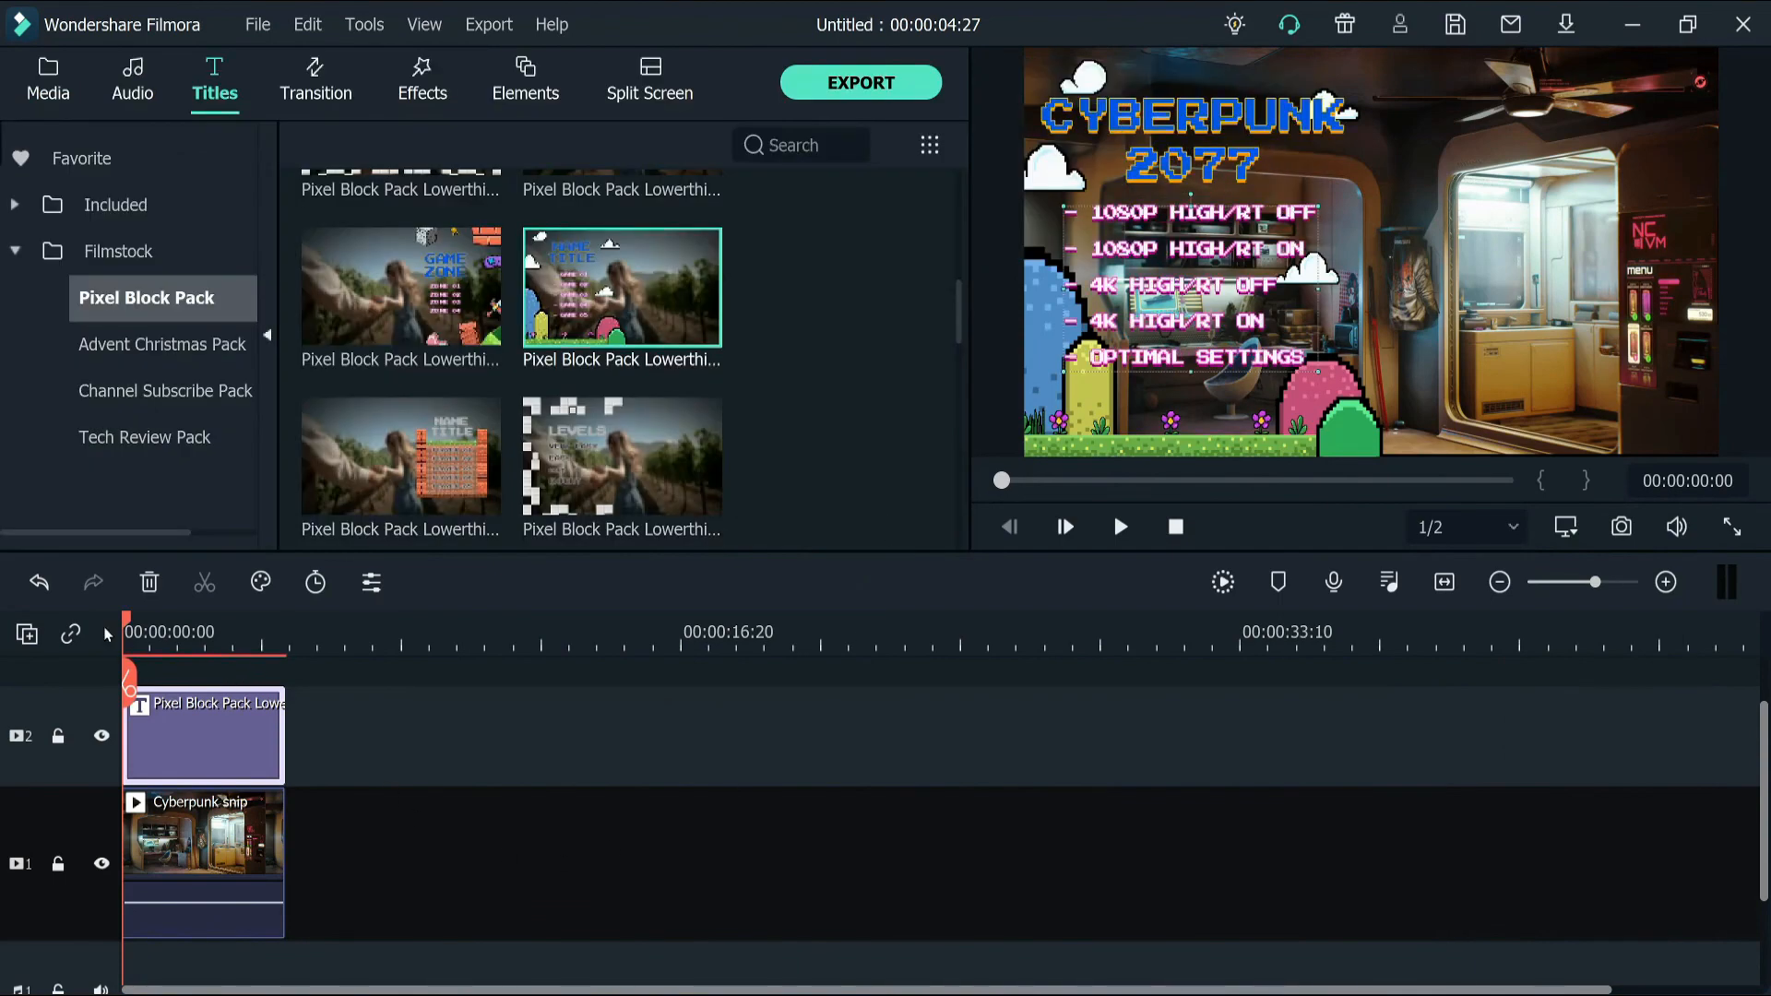
Capture a snapshot of the titled frame at 00:00:04:11 into the project media
drag(130, 633, 268, 671)
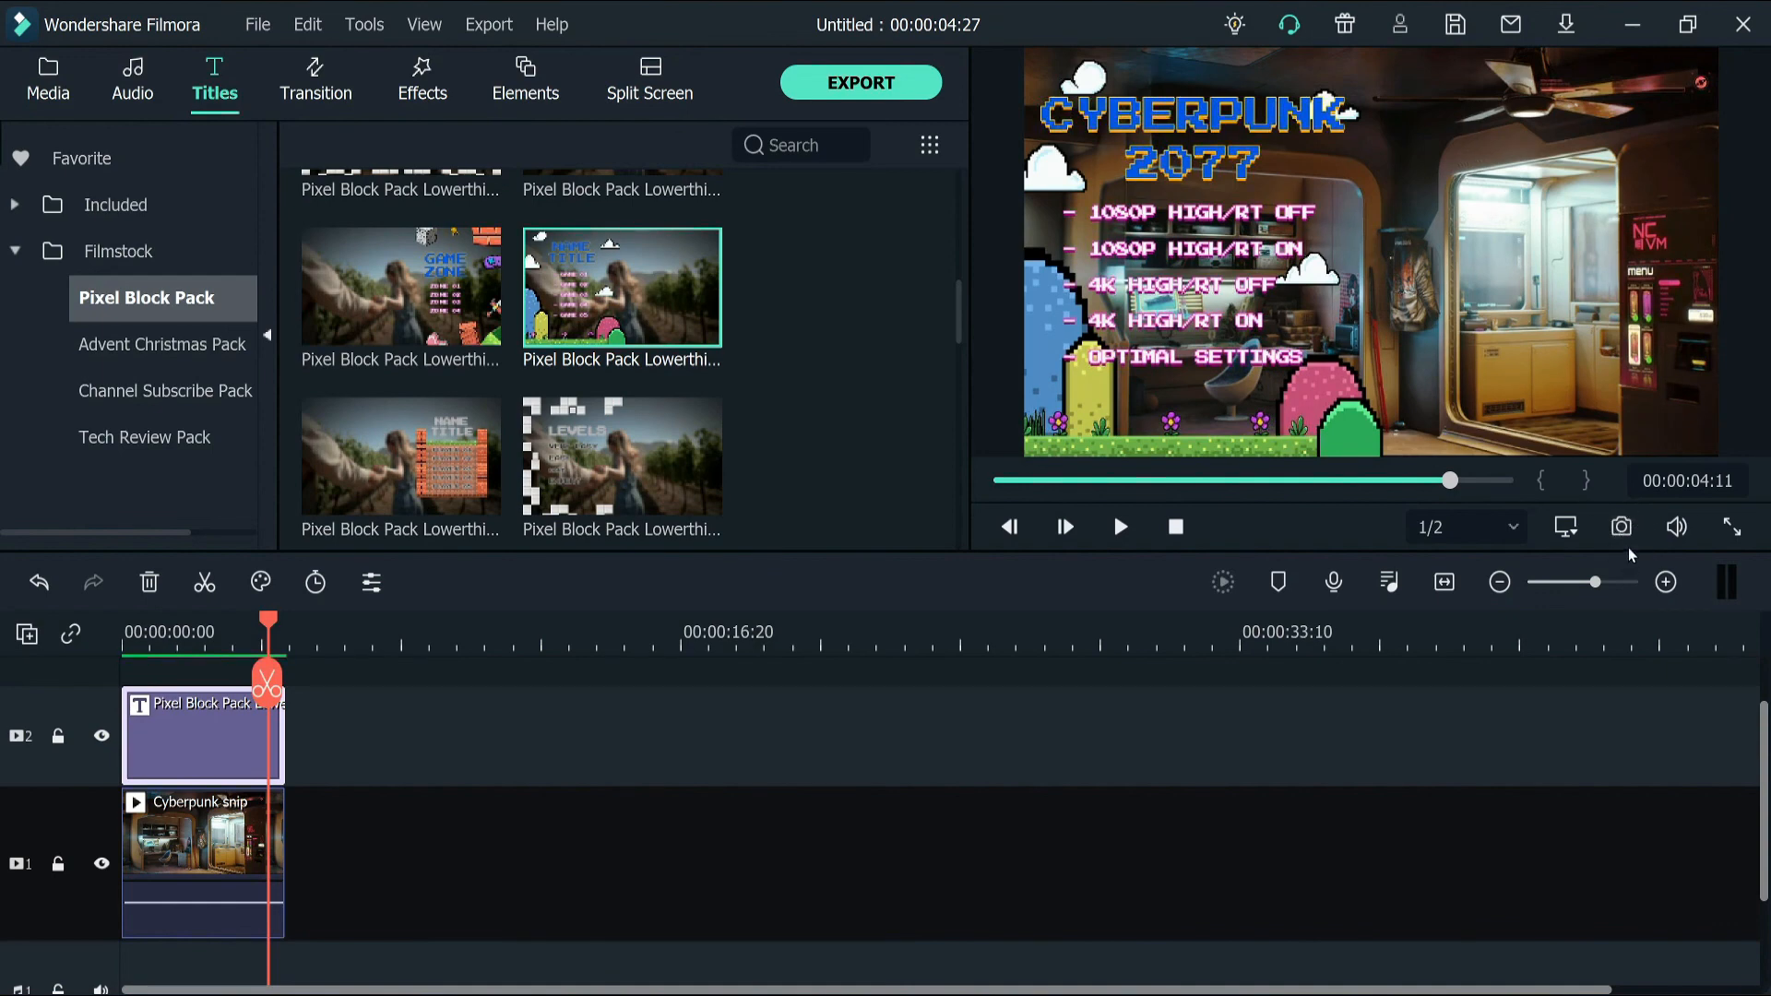
click(53, 92)
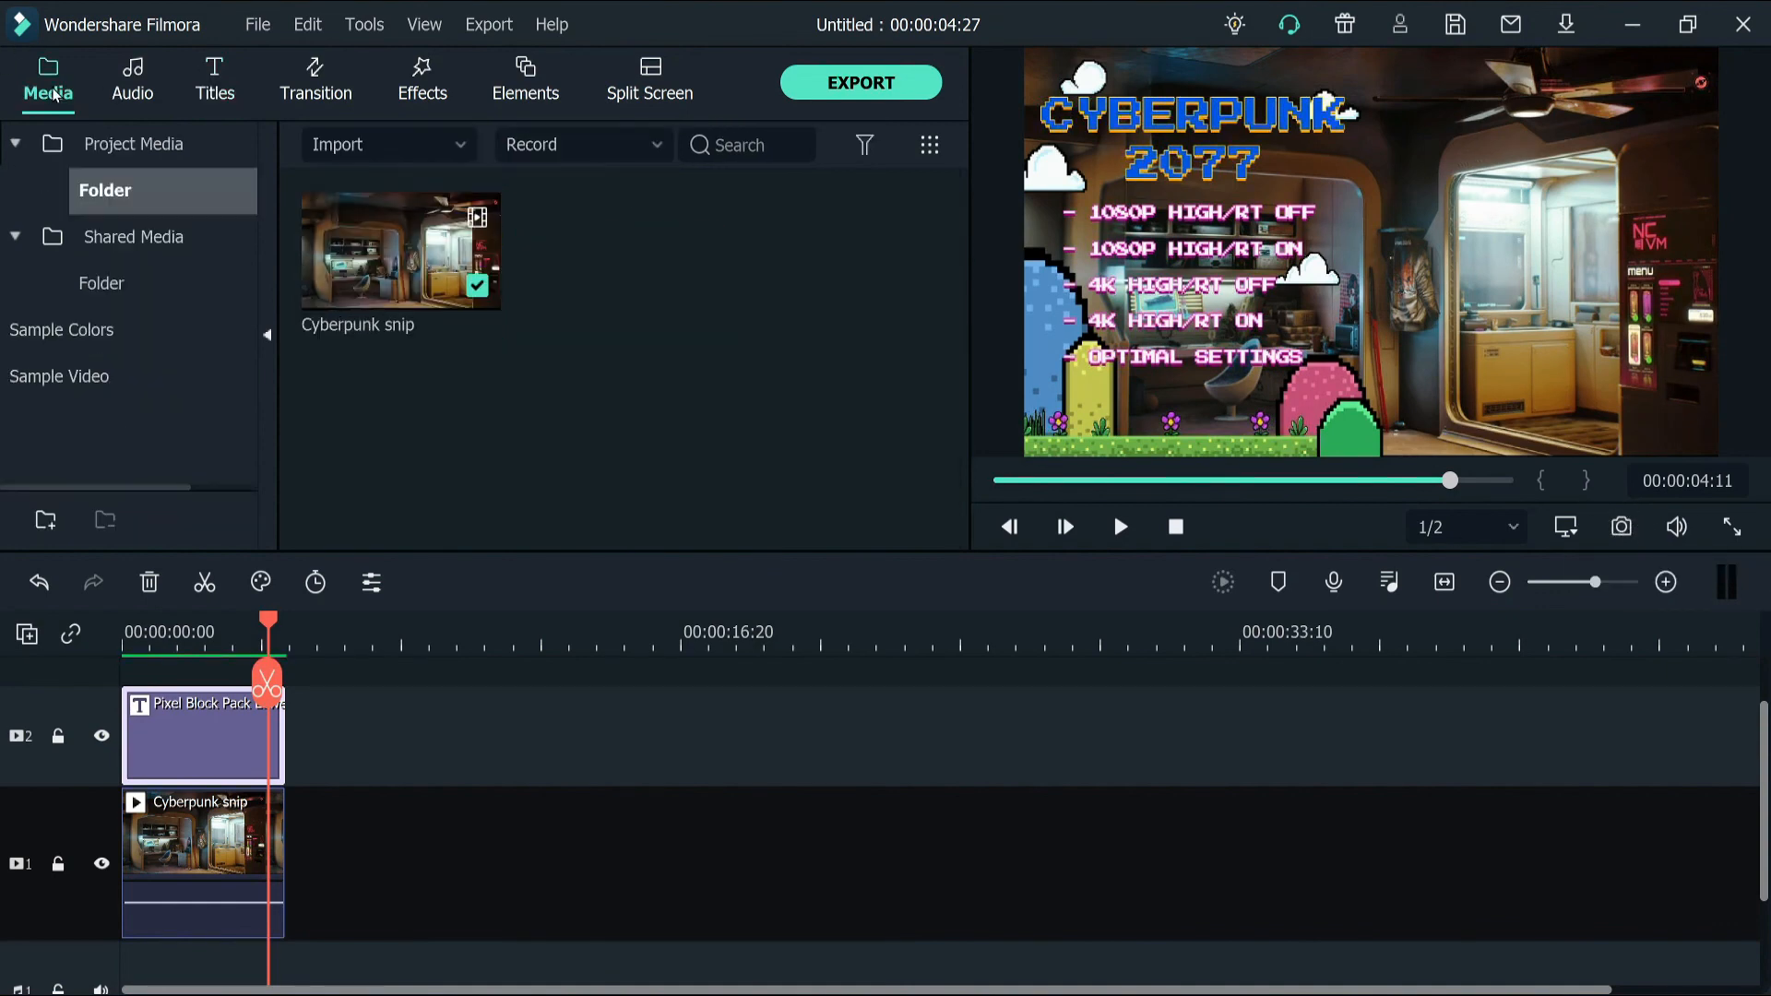
click(1622, 528)
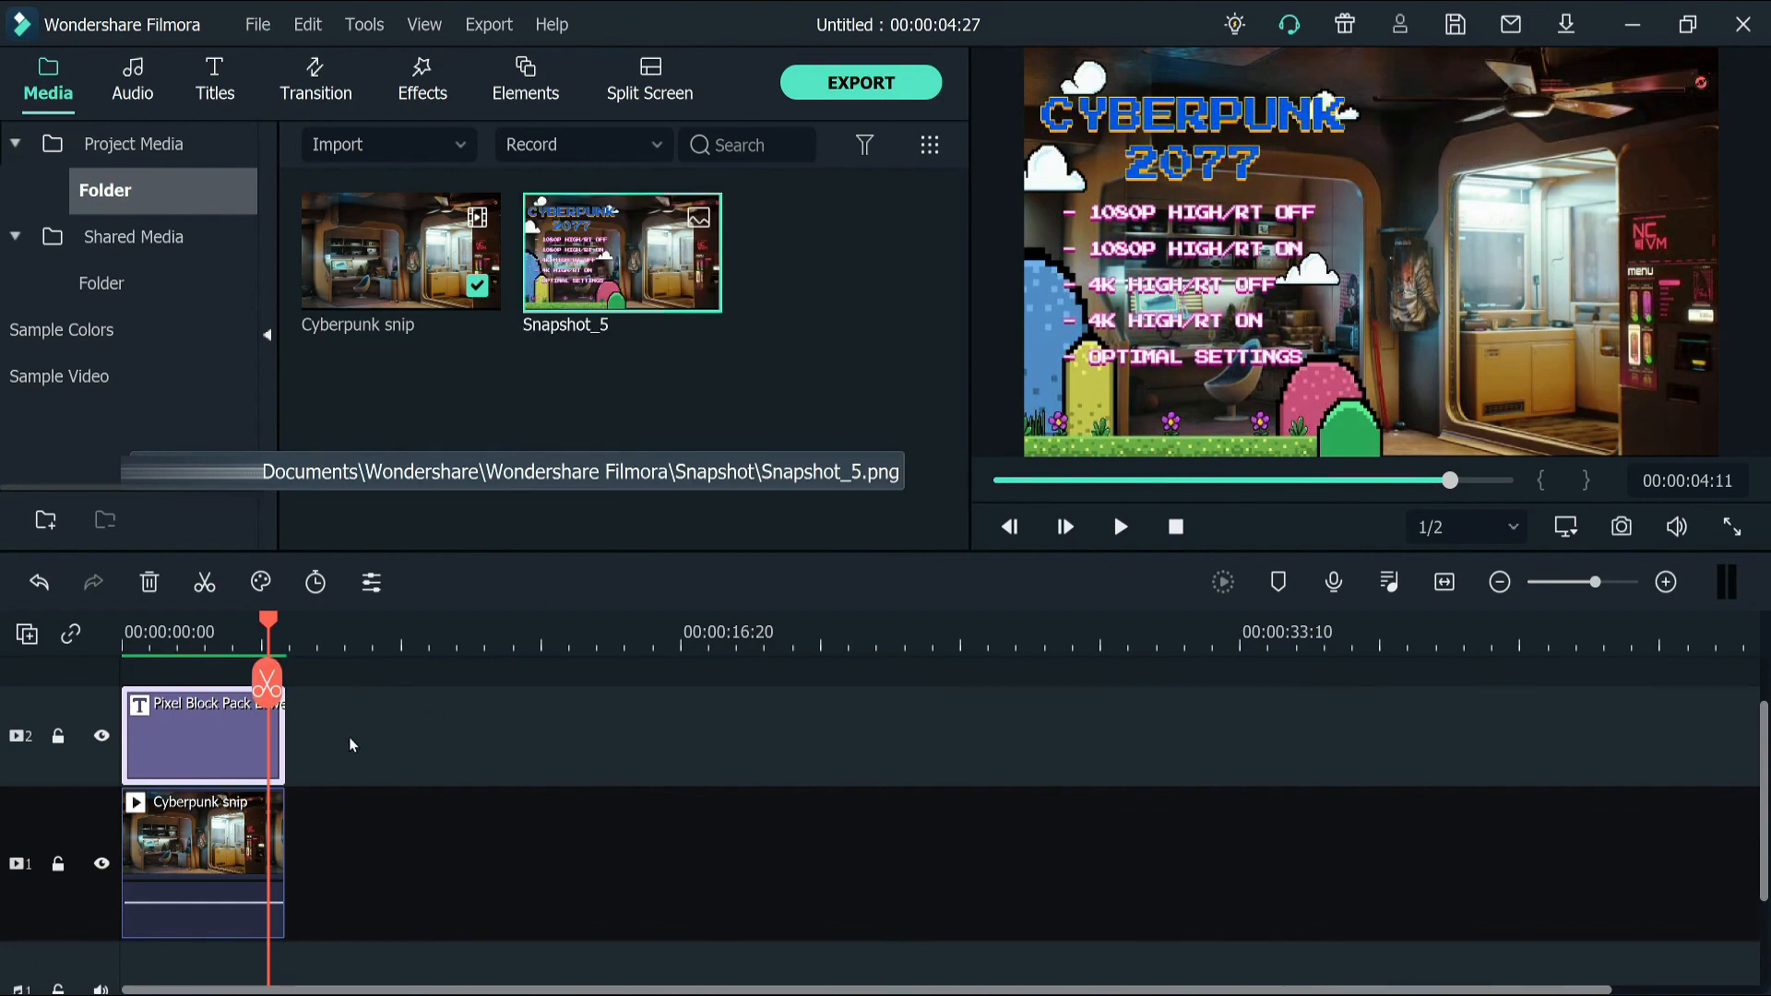
Switch to File Explorer and open the Documents > Wondershare > Wondershare Filmora > Snapshot folder
mouse_move(642, 276)
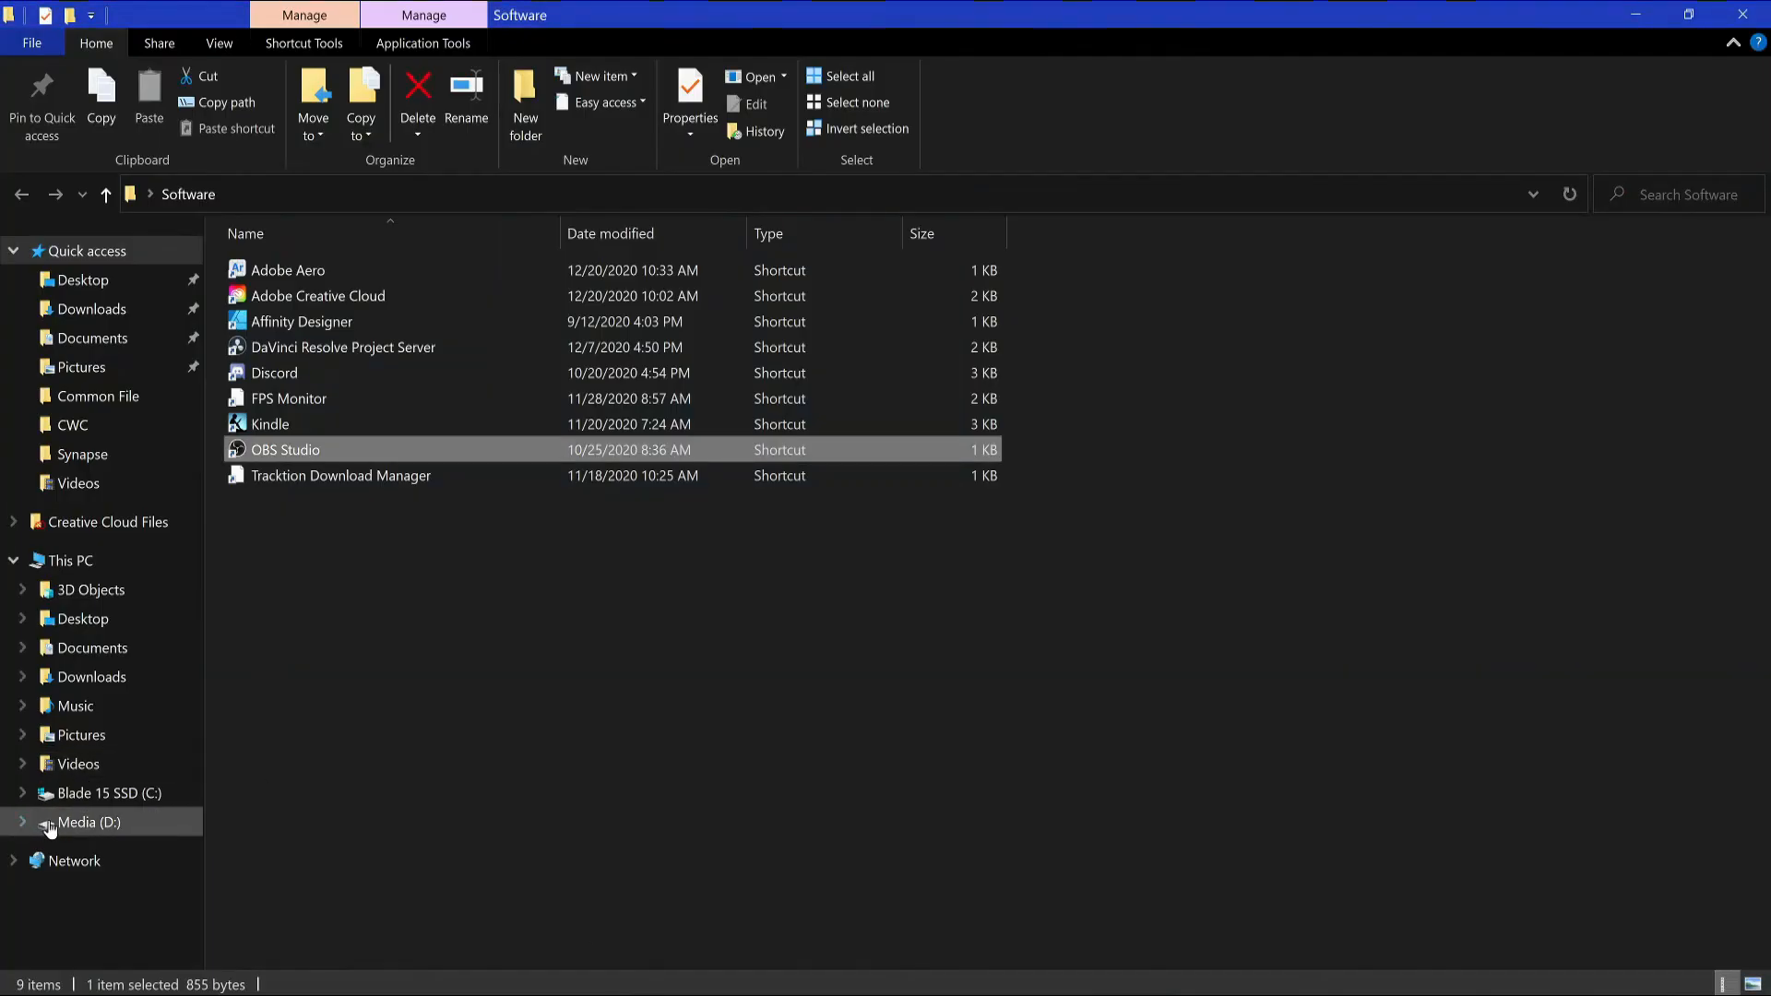
click(50, 829)
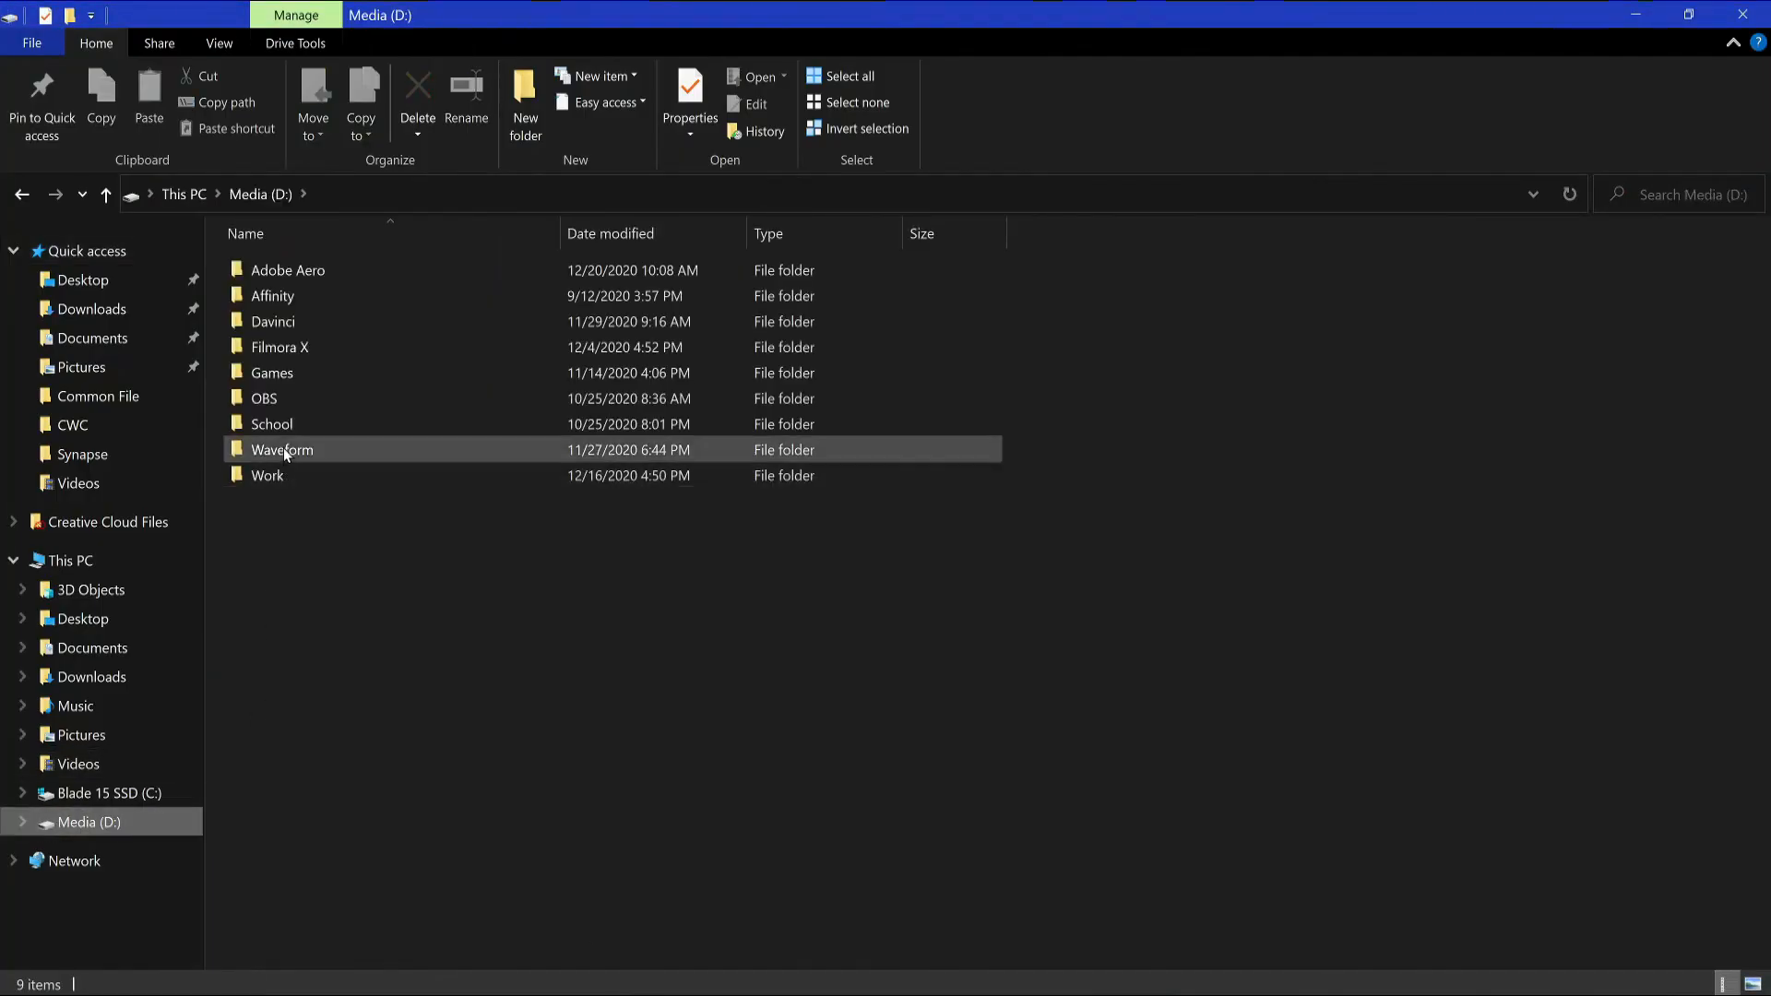
click(76, 653)
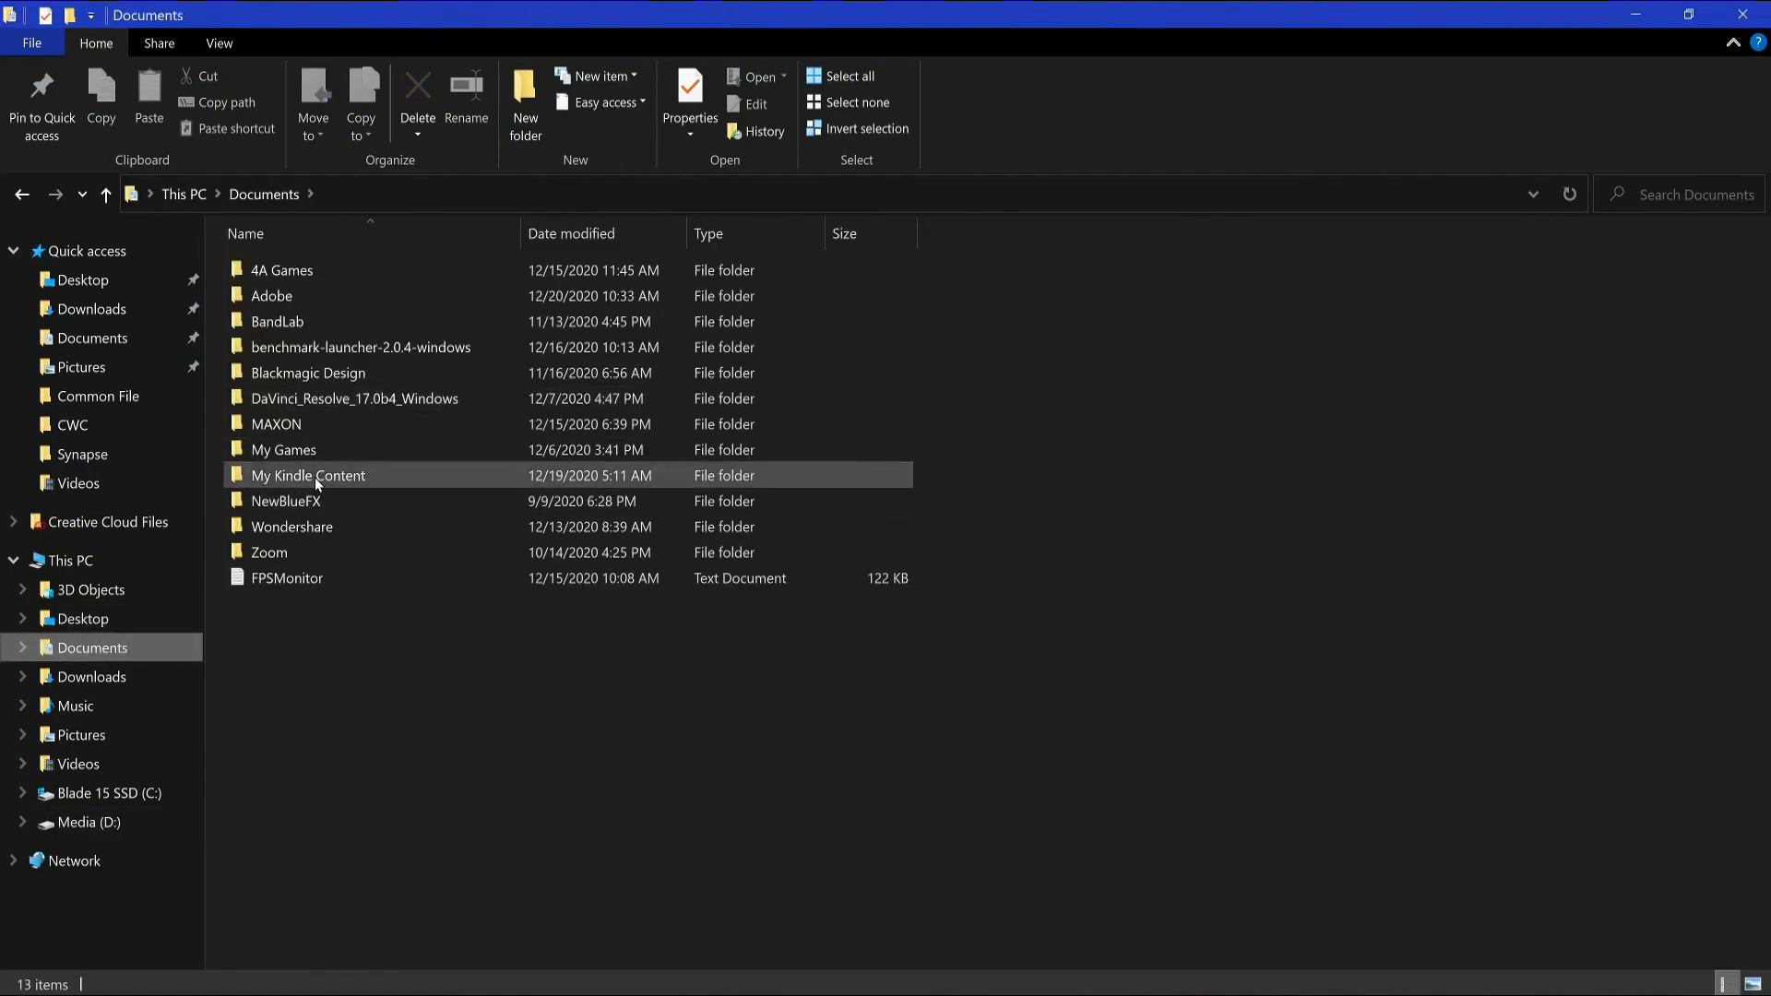
click(312, 528)
double_click(312, 528)
double_click(318, 272)
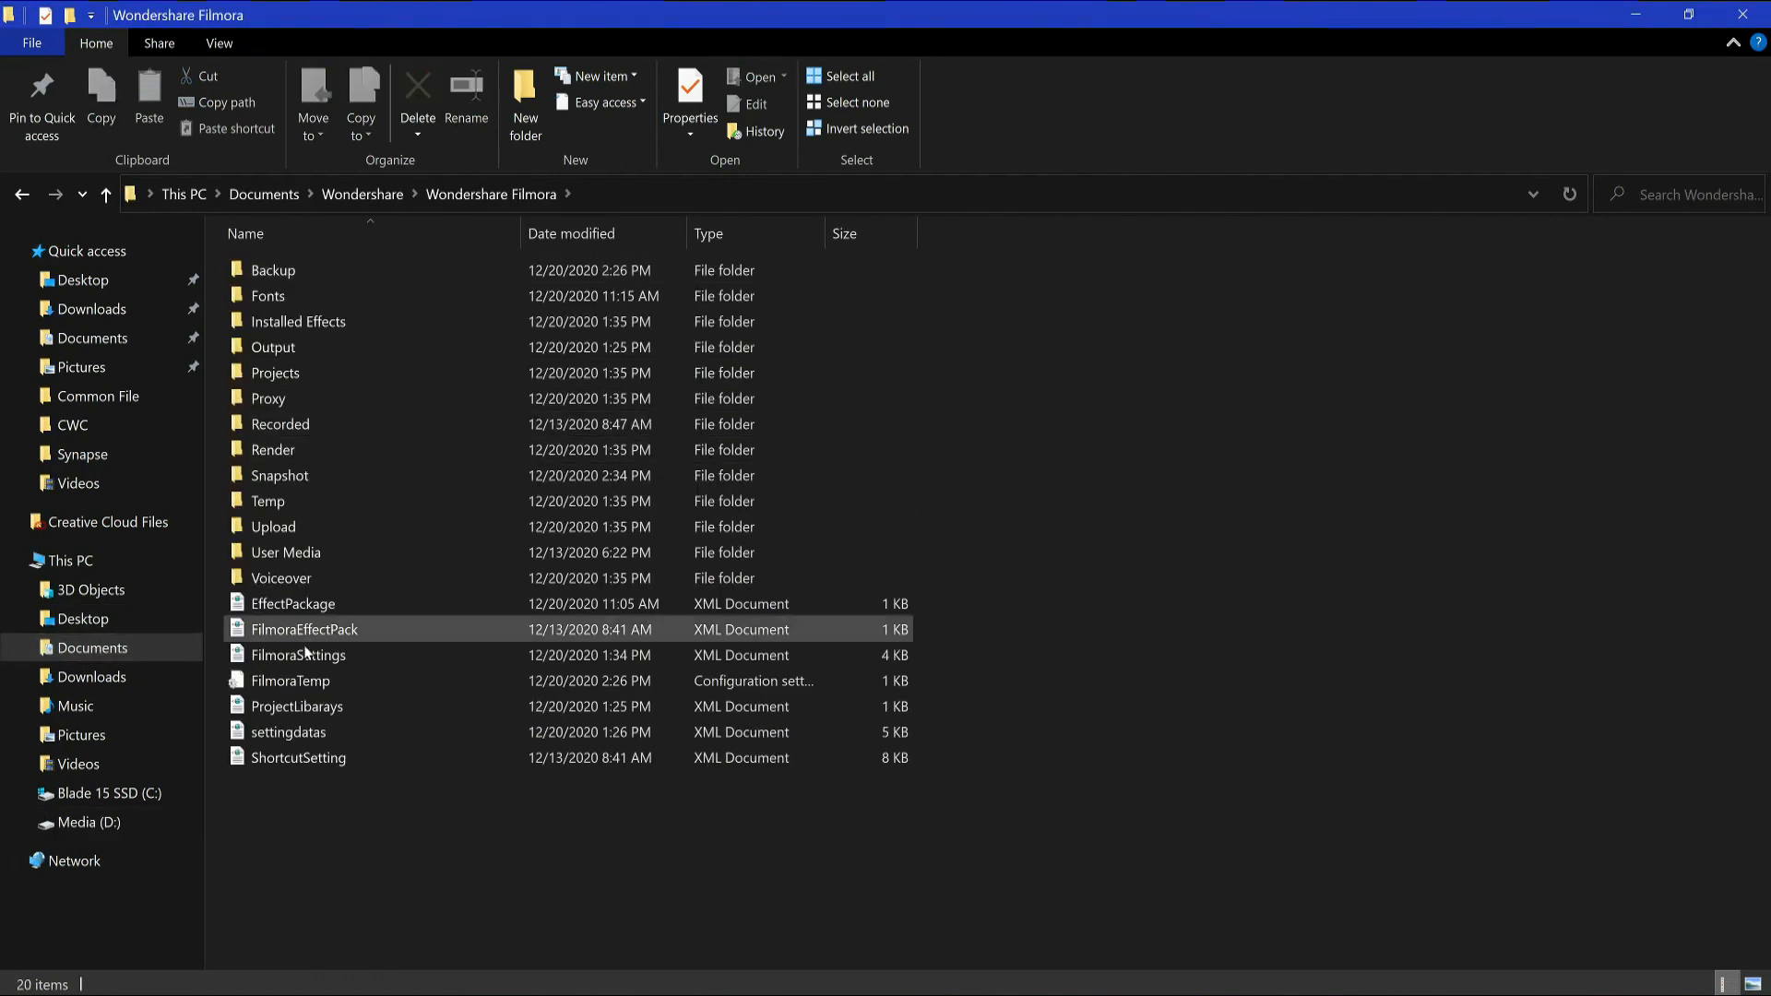
double_click(301, 483)
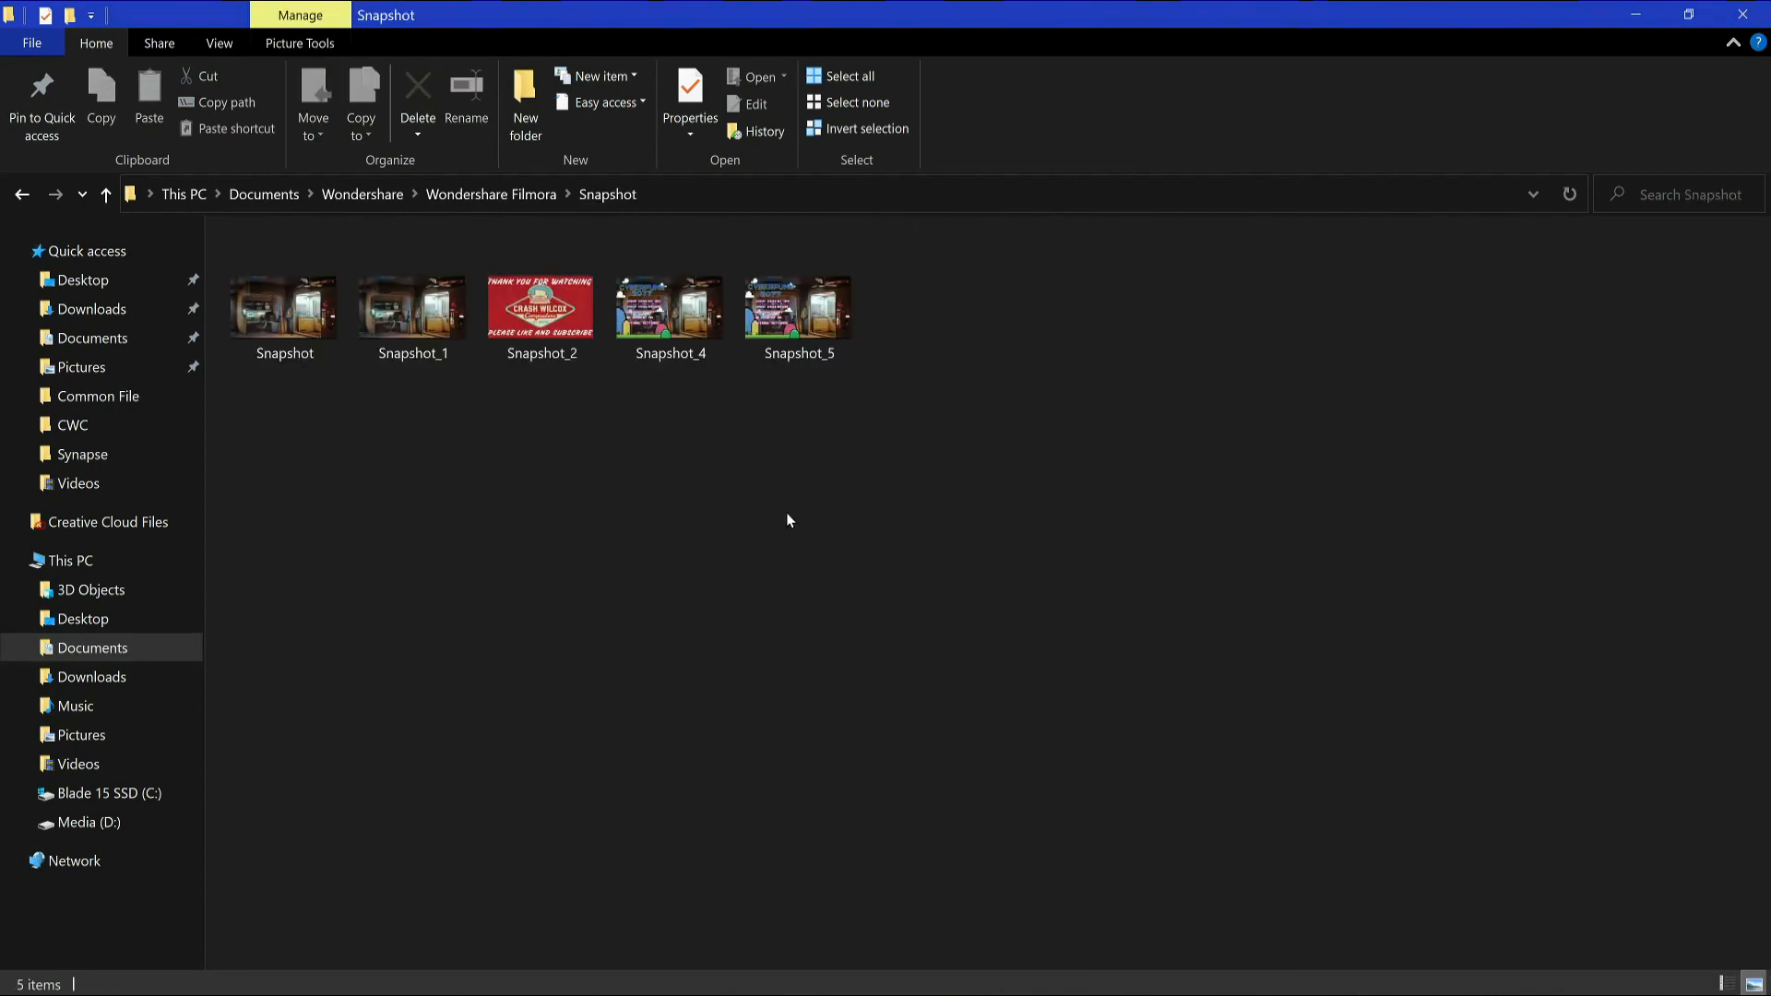
View the Snapshot_5 image, and close both the image and the folder window to return to Filmora
double_click(794, 324)
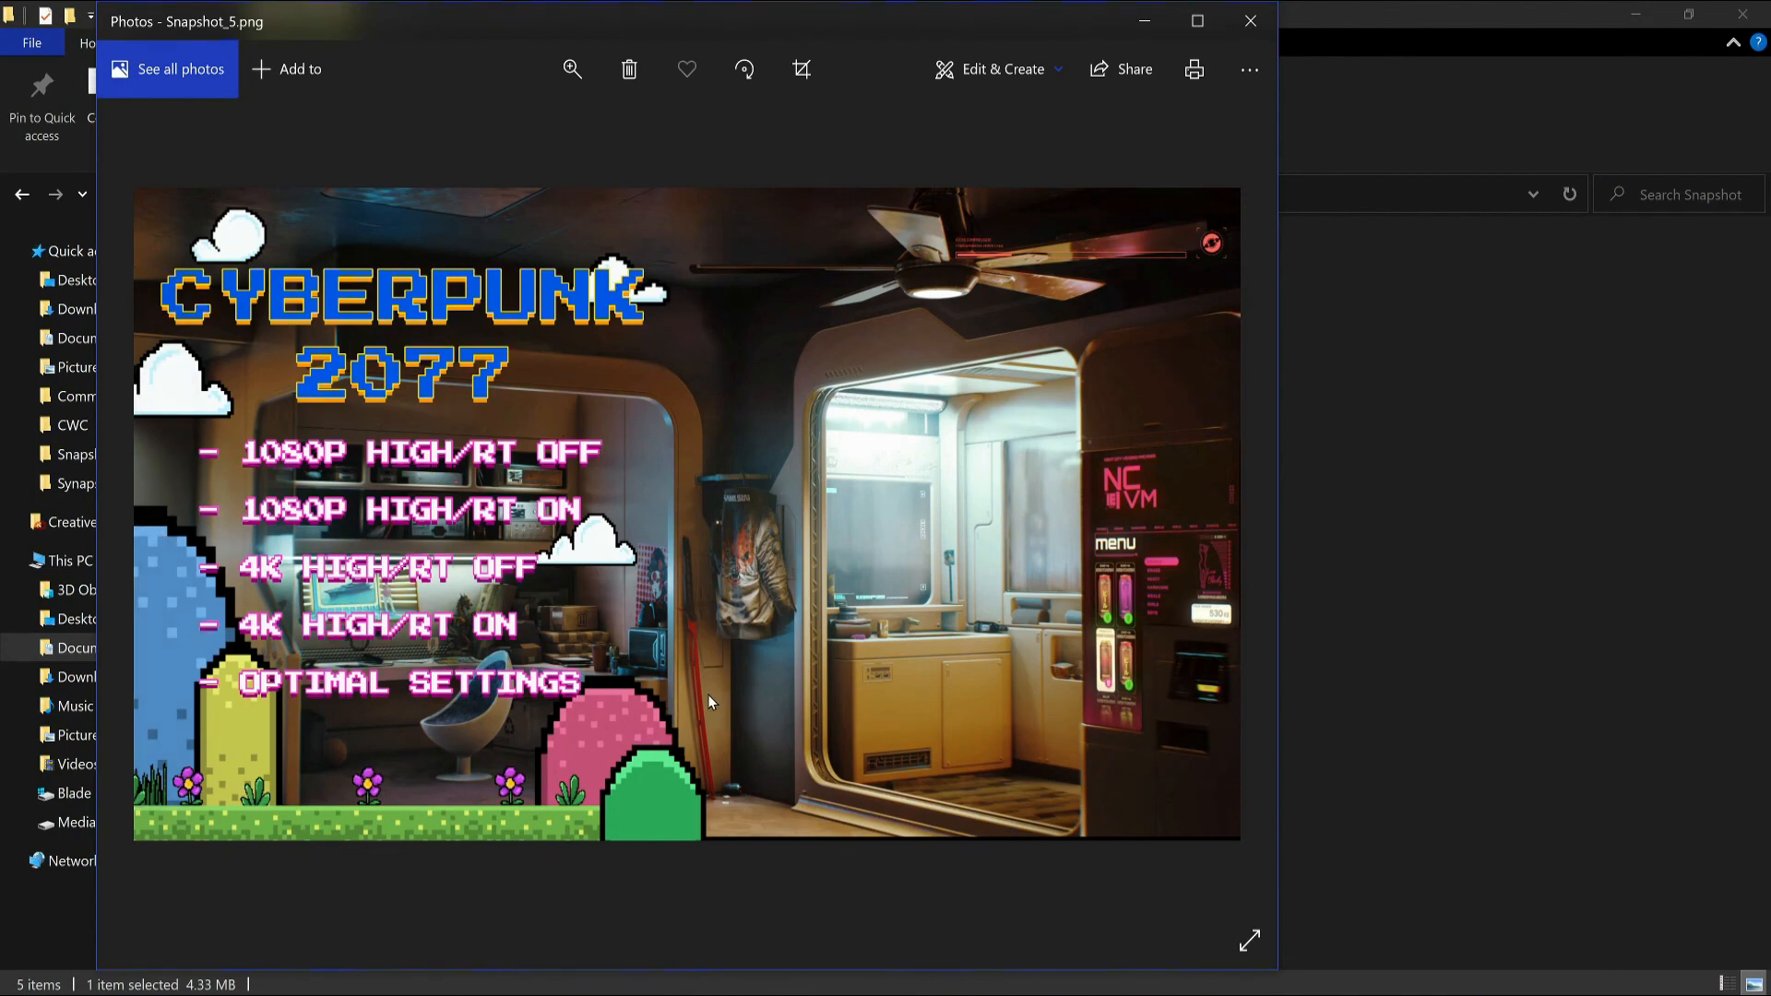
click(1251, 21)
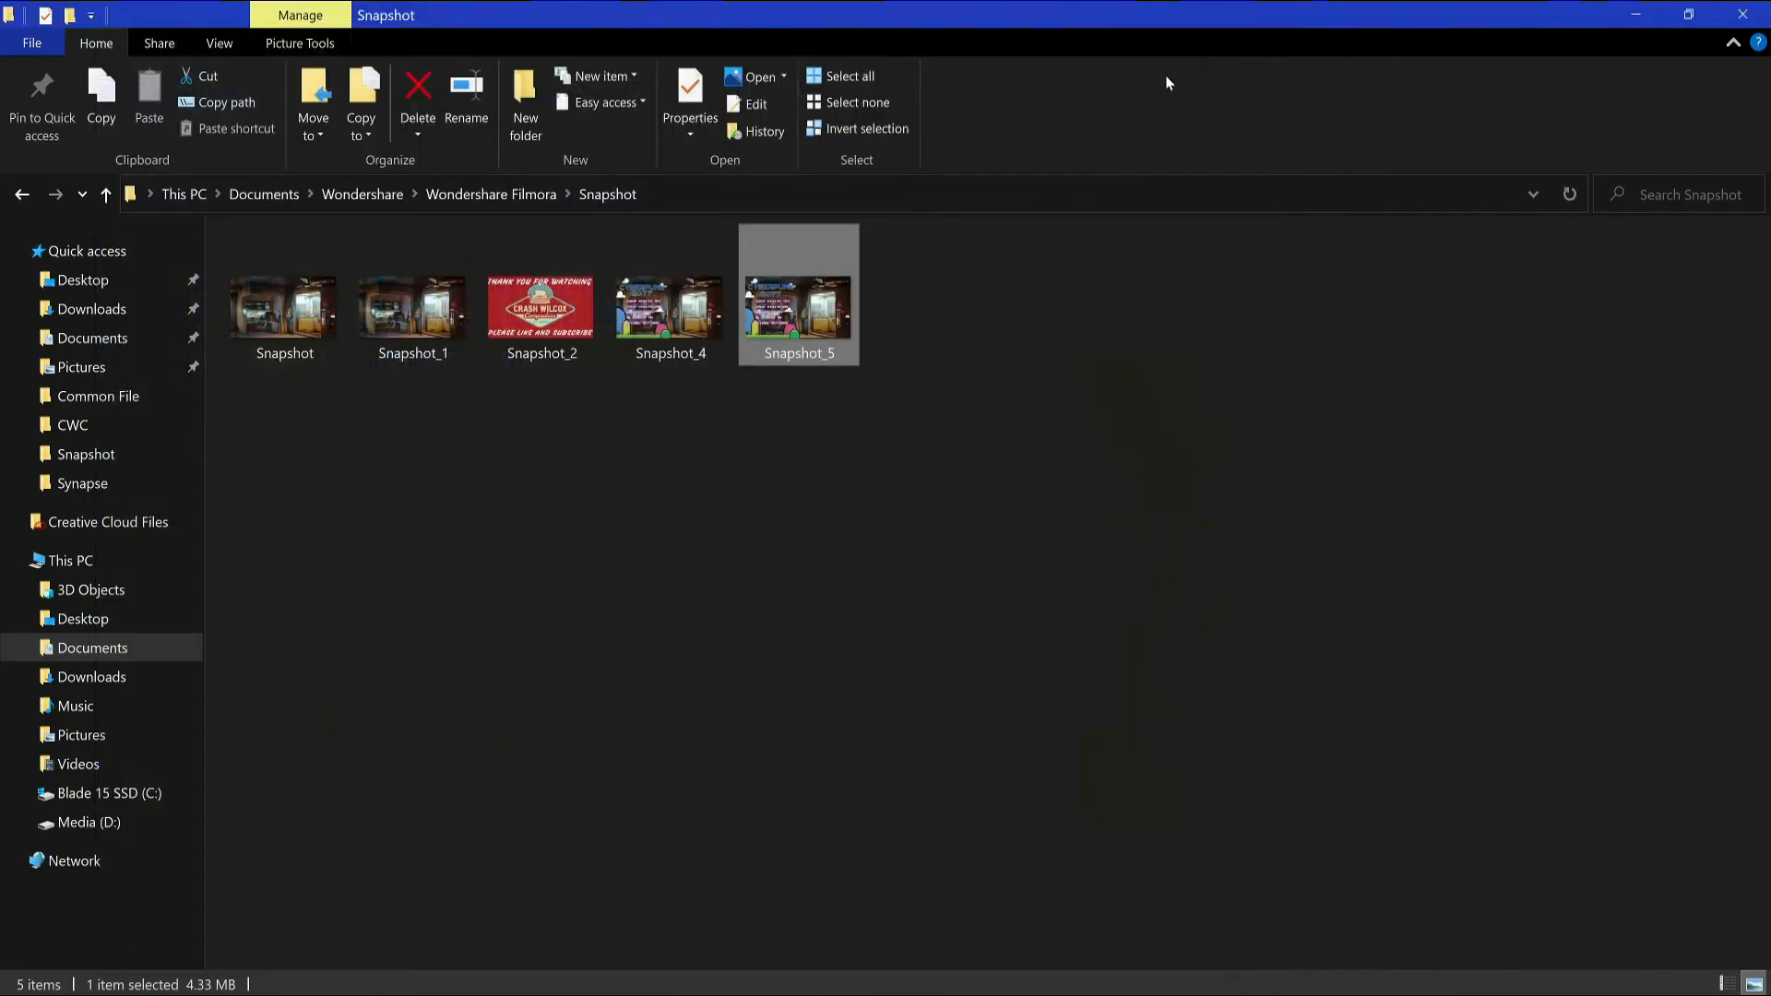
click(1760, 17)
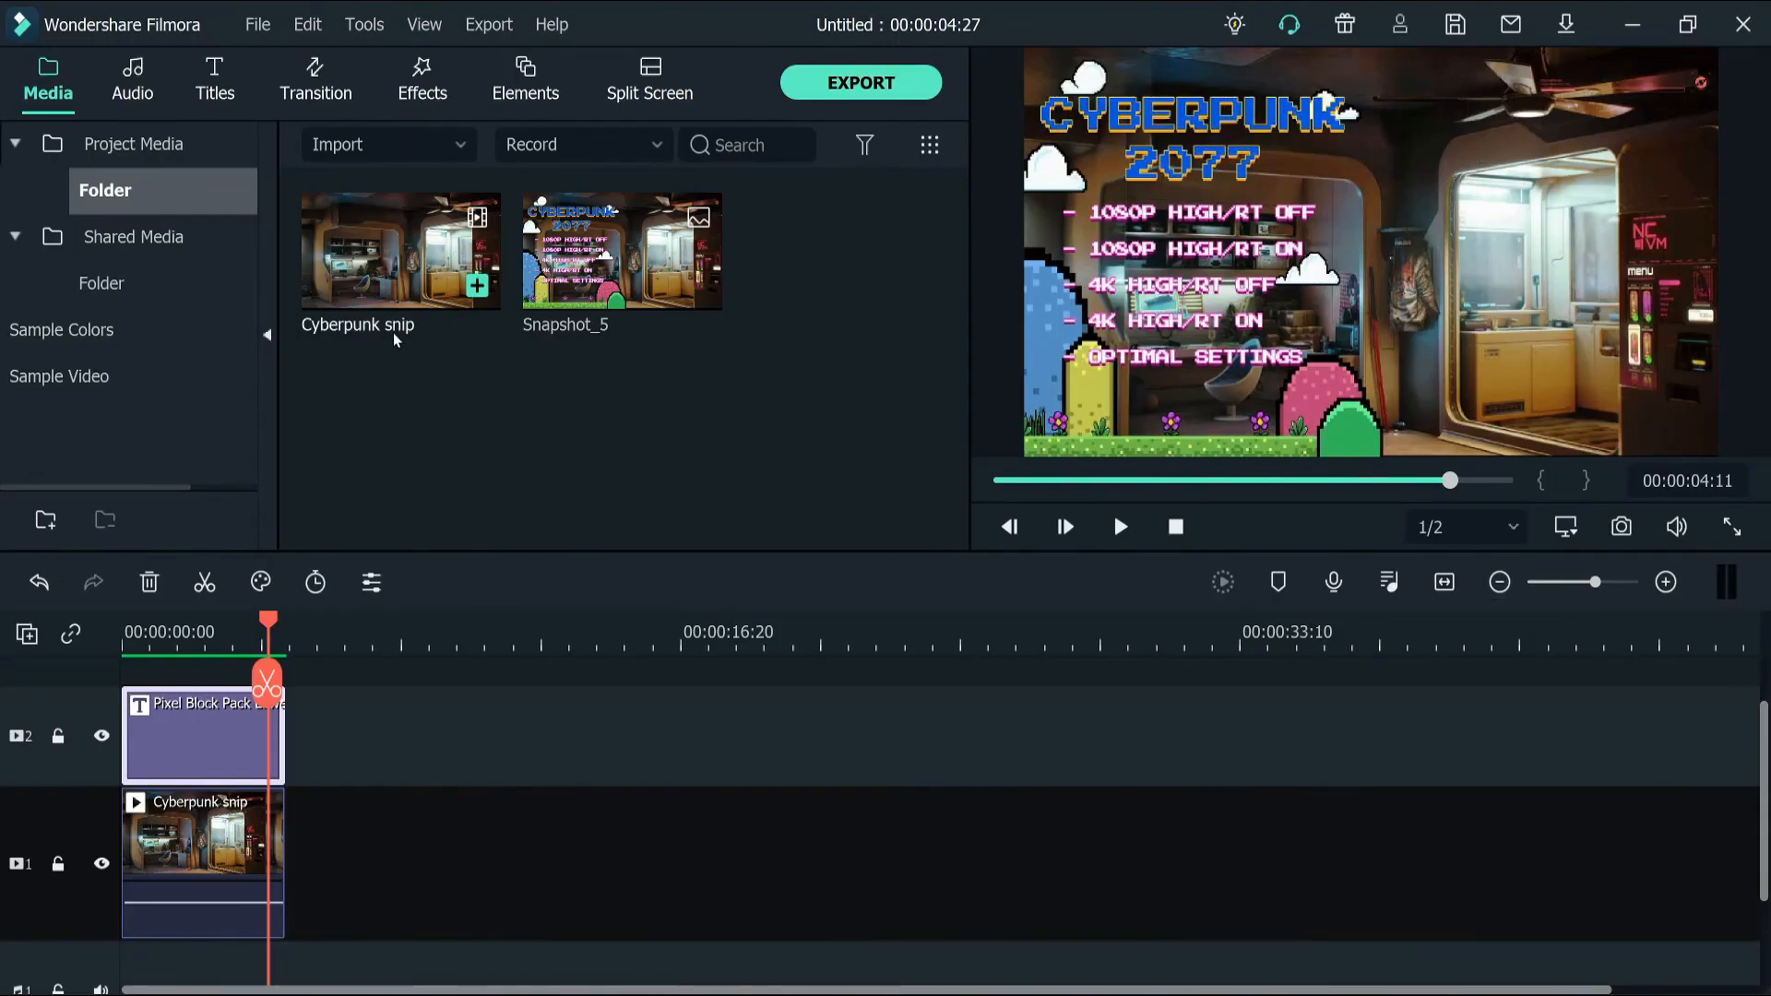
Delete the Pixel Block Pack title and the Cyberpunk snip clip from the timeline
click(266, 798)
key(ctrl+a)
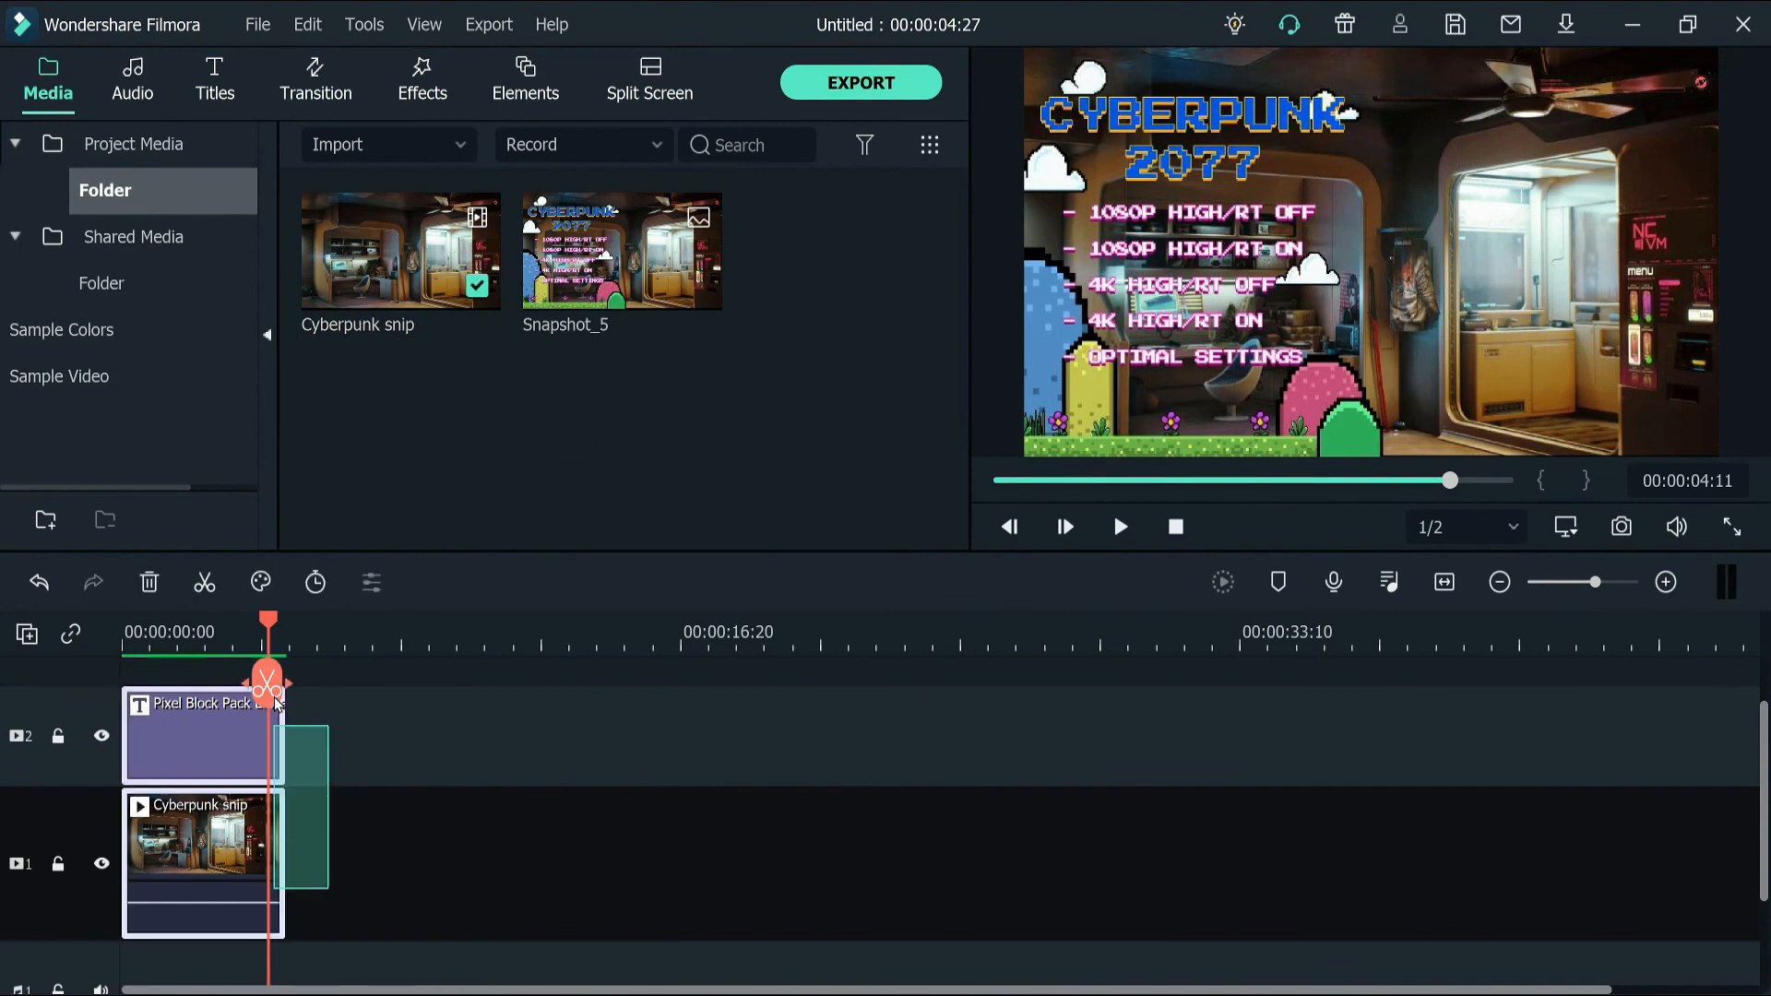
key(Delete)
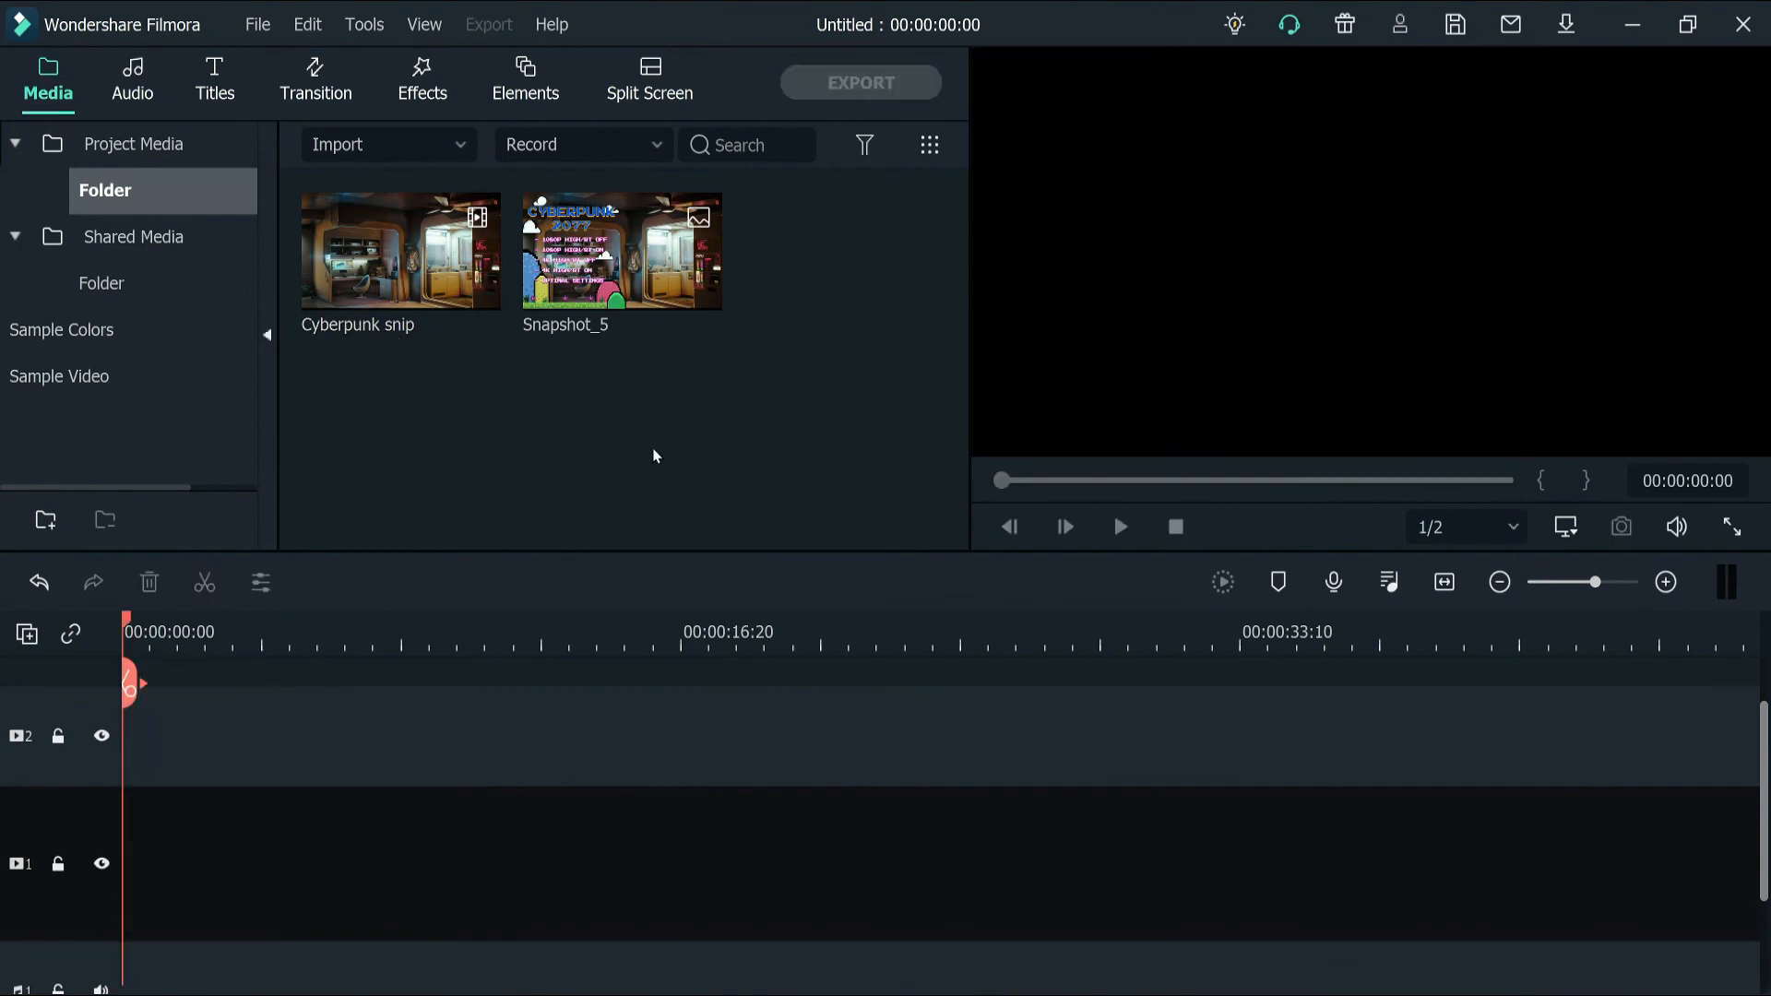
Remove the Cyberpunk snip video and the Snapshot_5 image from the project media
drag(681, 429, 269, 229)
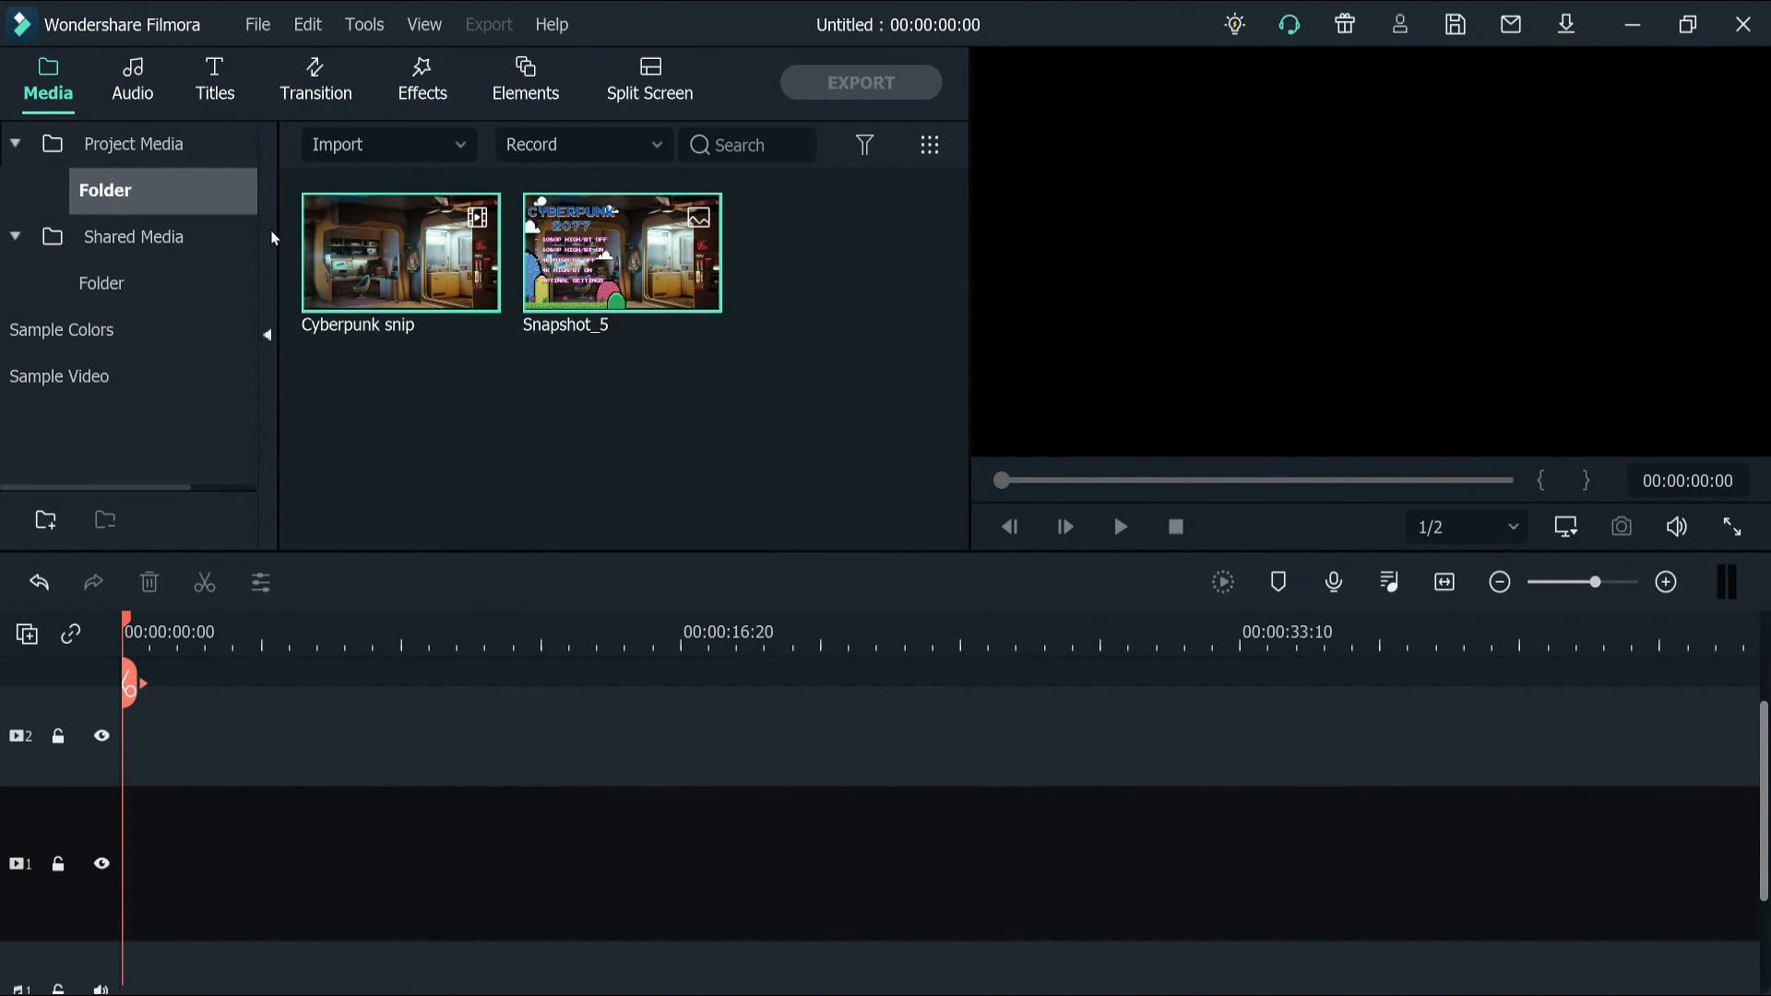
key(Delete)
click(922, 550)
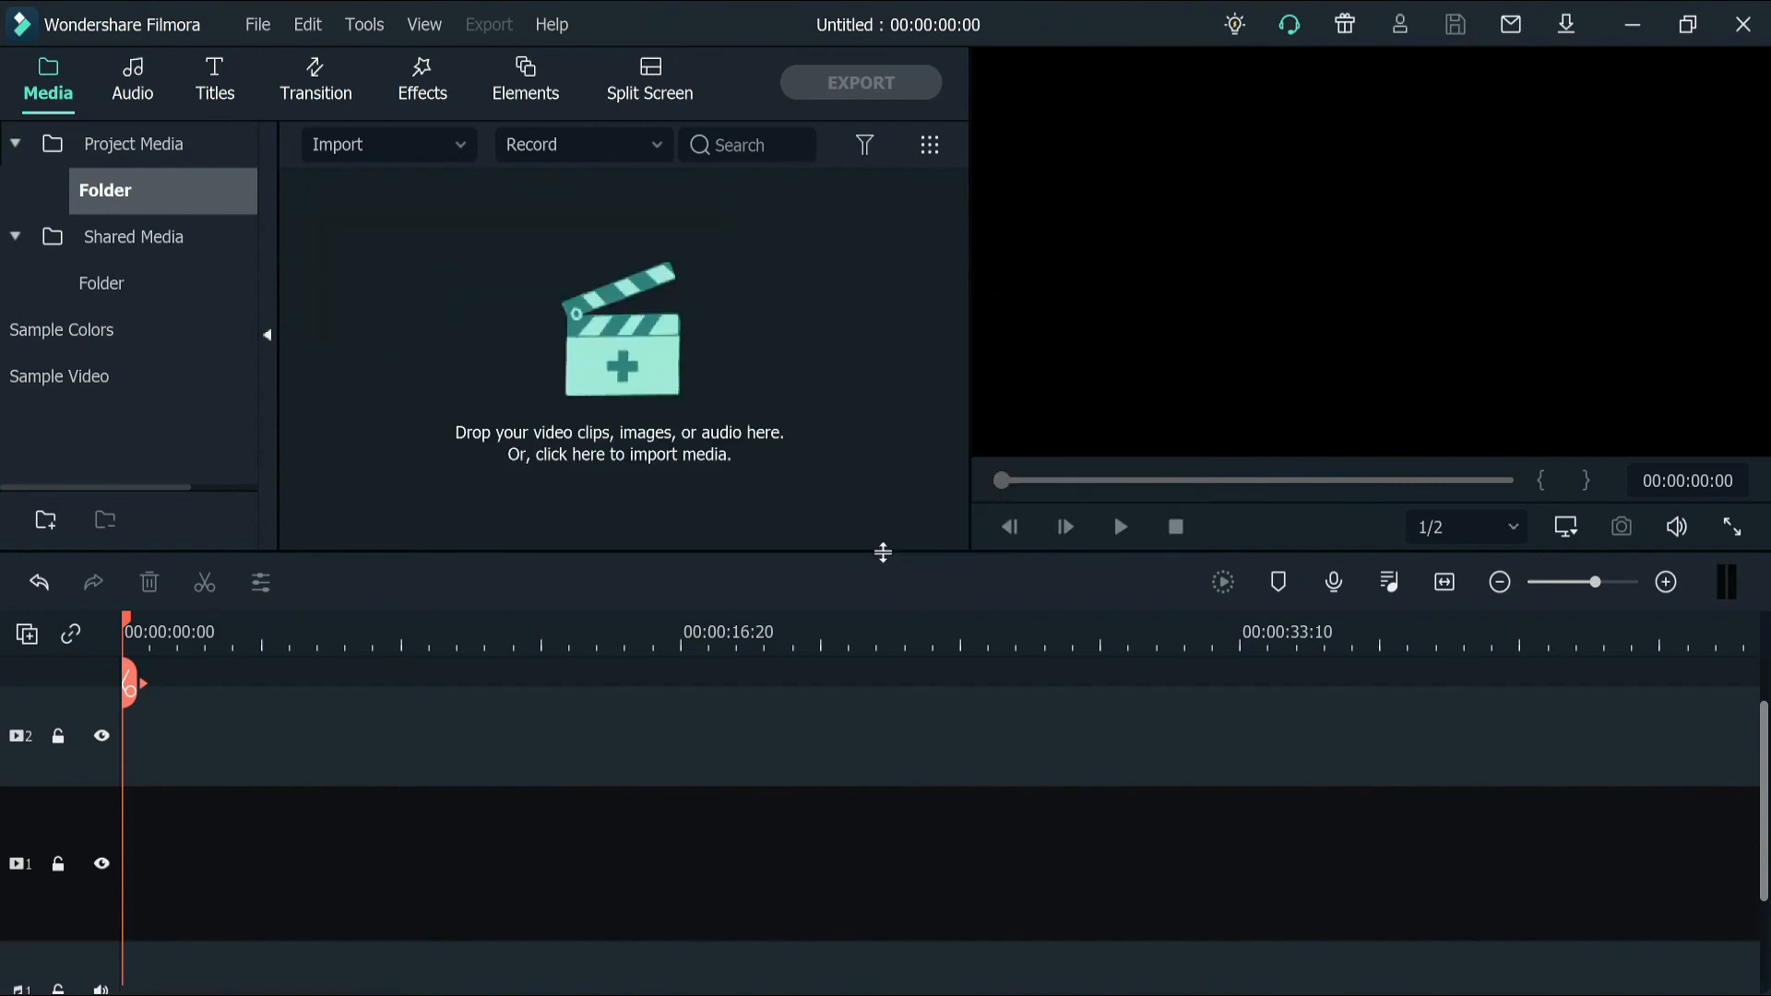